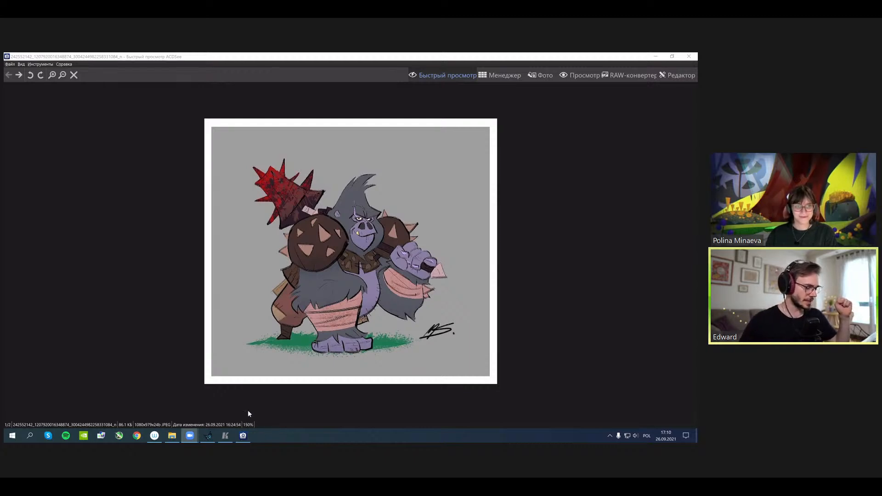
# - Switch to the IMG_0259.MOV video, play the acting reference and scrub through its opening movement
pyautogui.moveTo(226, 436)
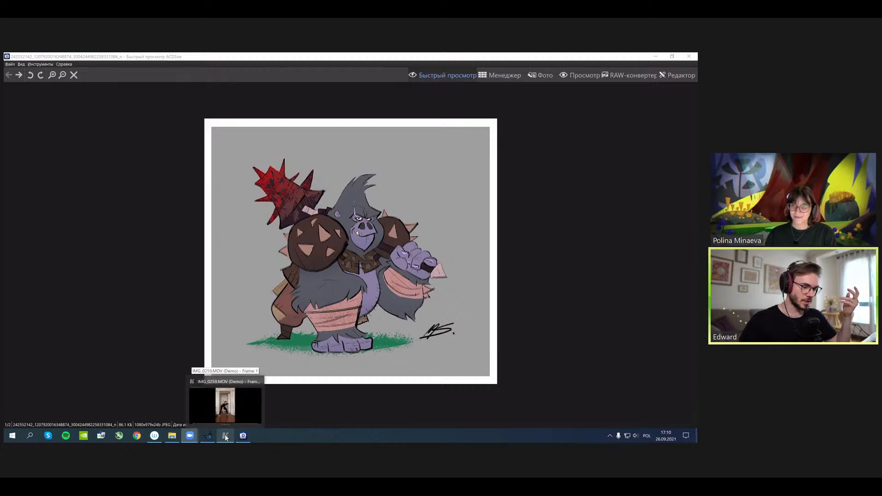
pyautogui.click(225, 407)
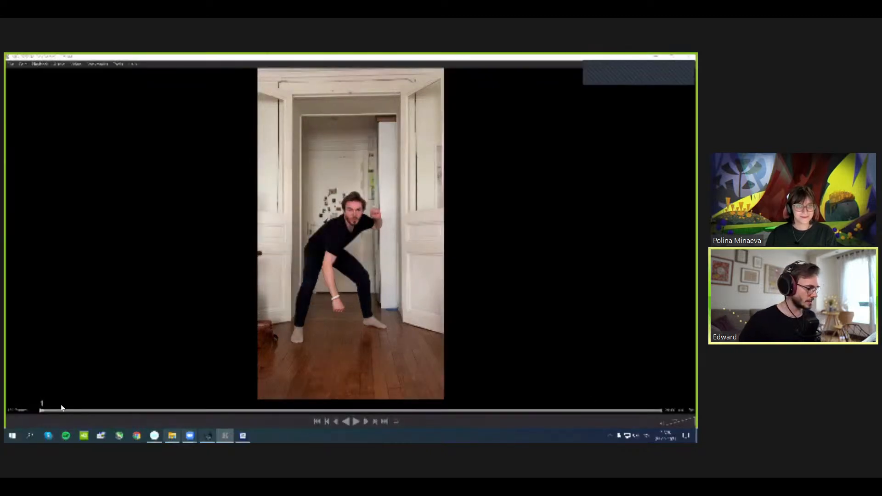
pyautogui.click(121, 334)
pyautogui.press('space')
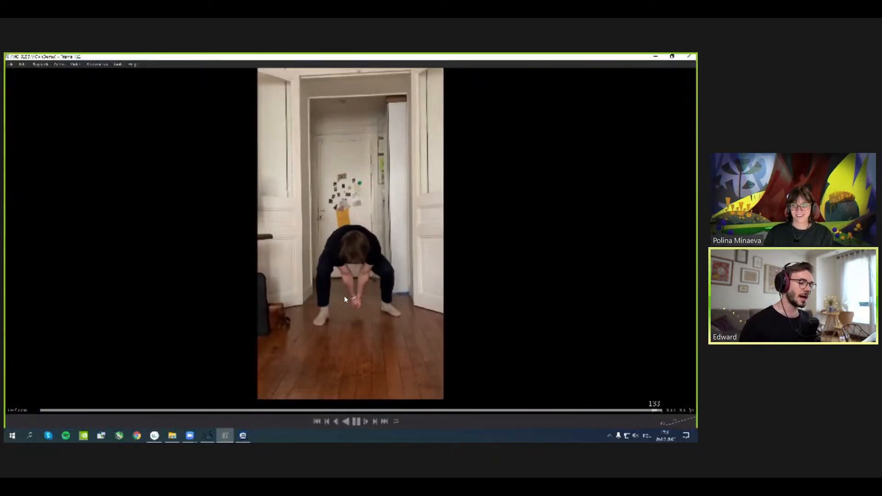
pyautogui.press('space')
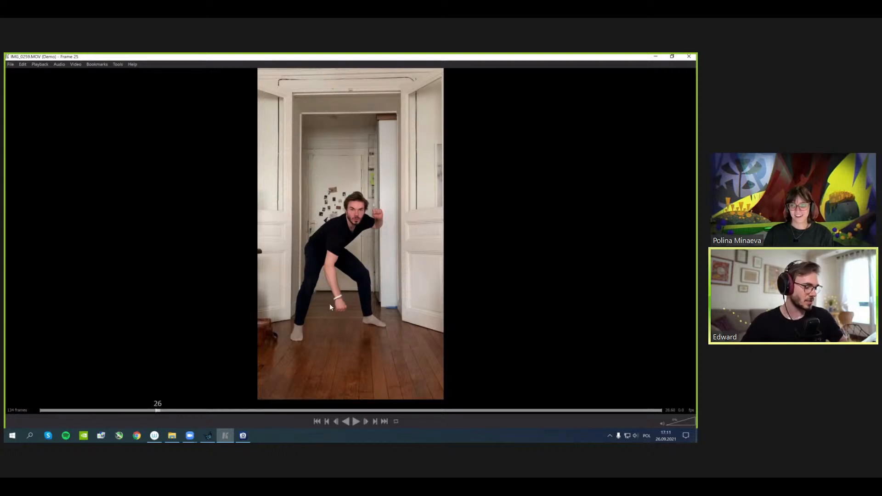
pyautogui.click(204, 411)
pyautogui.moveTo(220, 413)
pyautogui.mouseDown()
pyautogui.moveTo(363, 411)
pyautogui.moveTo(441, 394)
pyautogui.moveTo(307, 396)
pyautogui.moveTo(408, 395)
pyautogui.moveTo(489, 354)
pyautogui.moveTo(606, 355)
pyautogui.moveTo(94, 370)
pyautogui.moveTo(56, 387)
pyautogui.moveTo(82, 383)
pyautogui.moveTo(58, 395)
pyautogui.mouseUp()
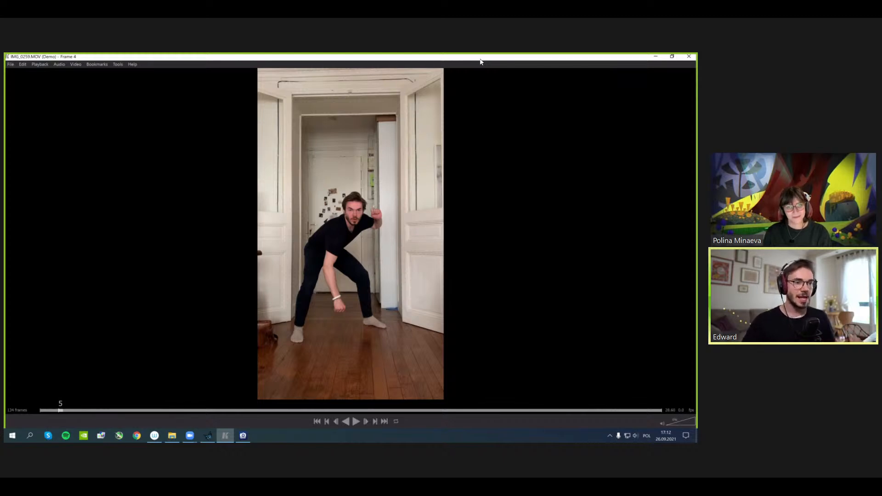
# - Review the gorilla warrior illustration, minimize both reference viewers and switch to the MK_MONKEY_WARRIOR project in TVPaint
pyautogui.click(241, 436)
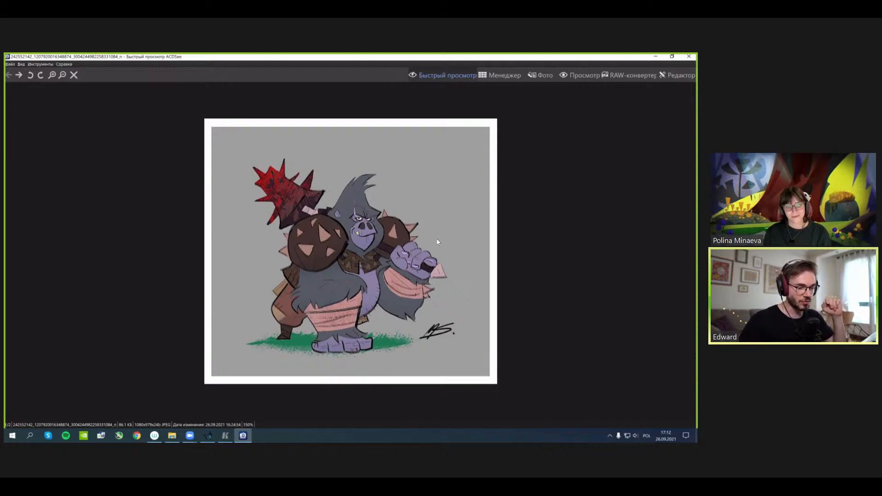
pyautogui.click(655, 57)
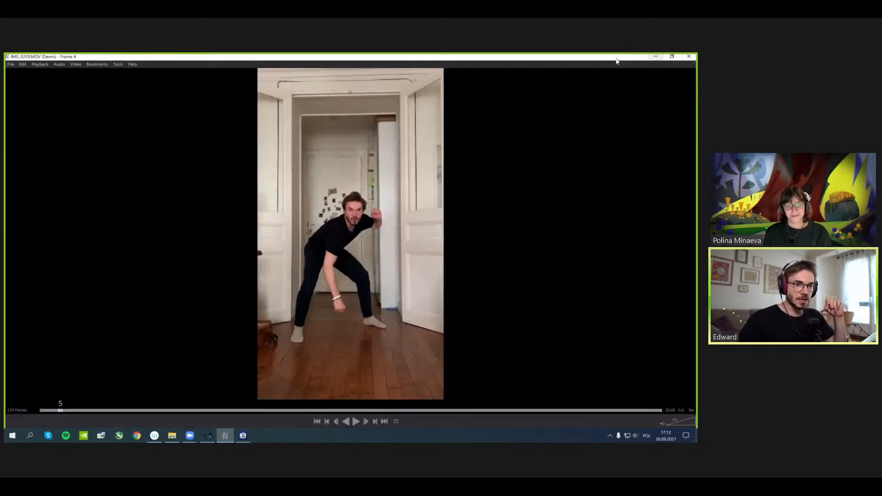
pyautogui.click(656, 56)
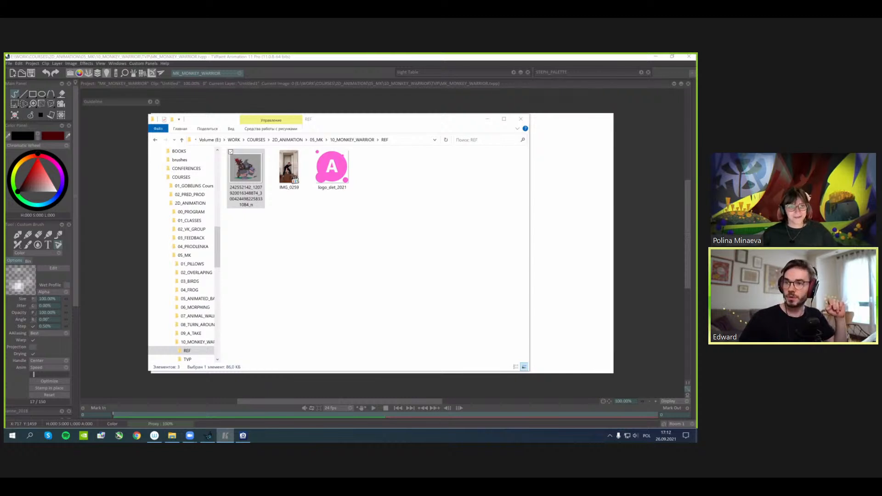
pyautogui.click(362, 72)
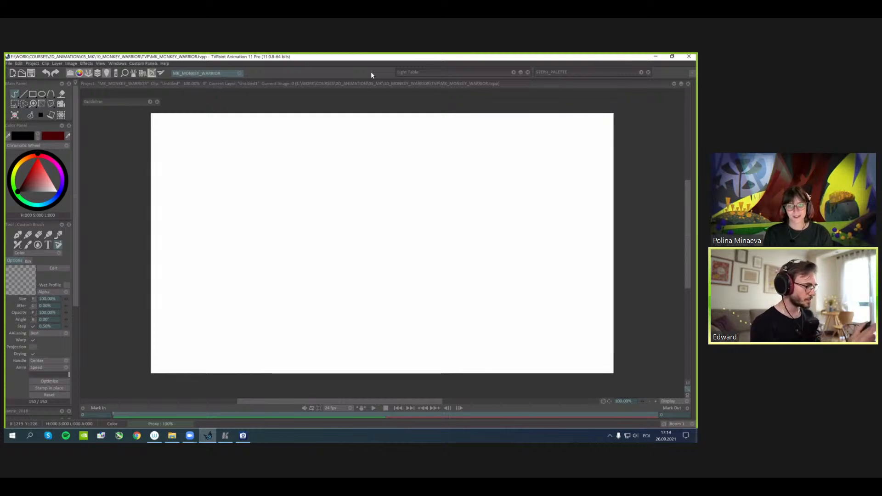
# - Show the clip timeline and expand the Guideline settings
pyautogui.hotkey('ctrl', 't')
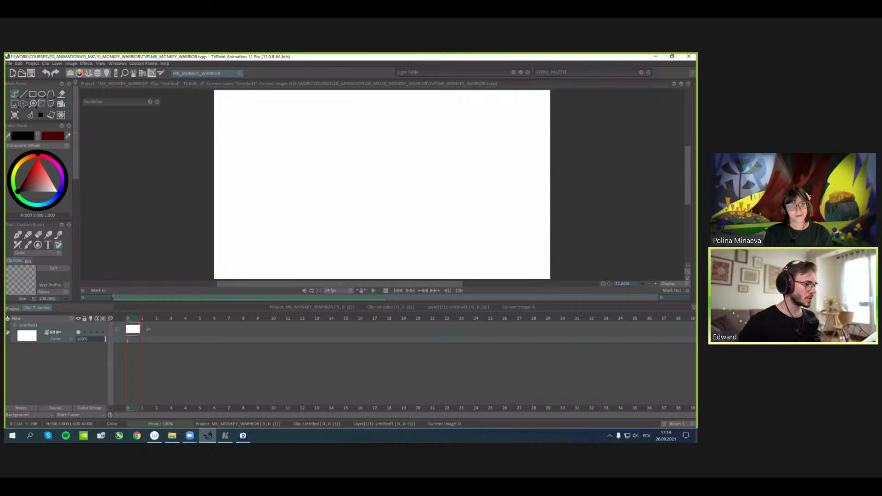
pyautogui.moveTo(136, 101); pyautogui.dragTo(134, 98)
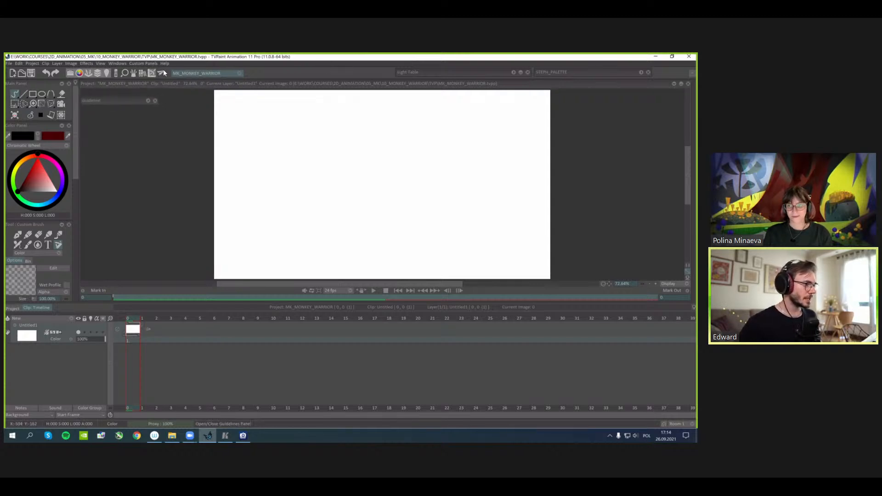
pyautogui.click(148, 100)
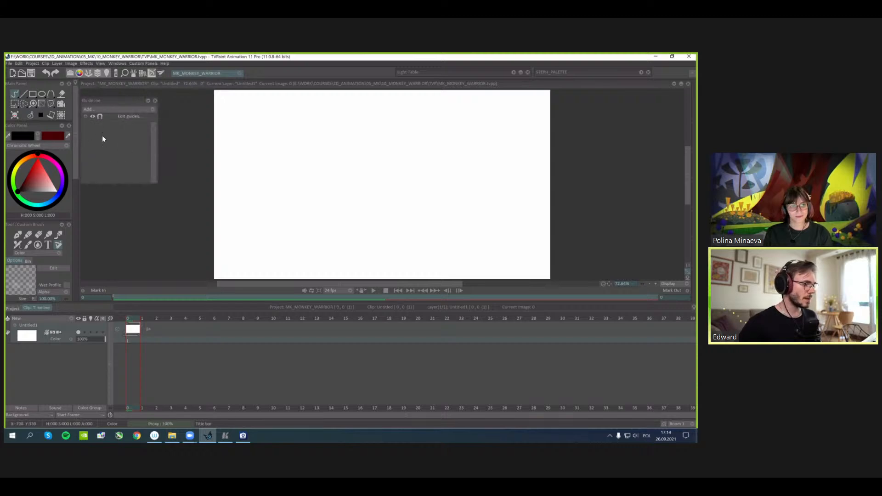
pyautogui.hotkey('alt', 'Tab')
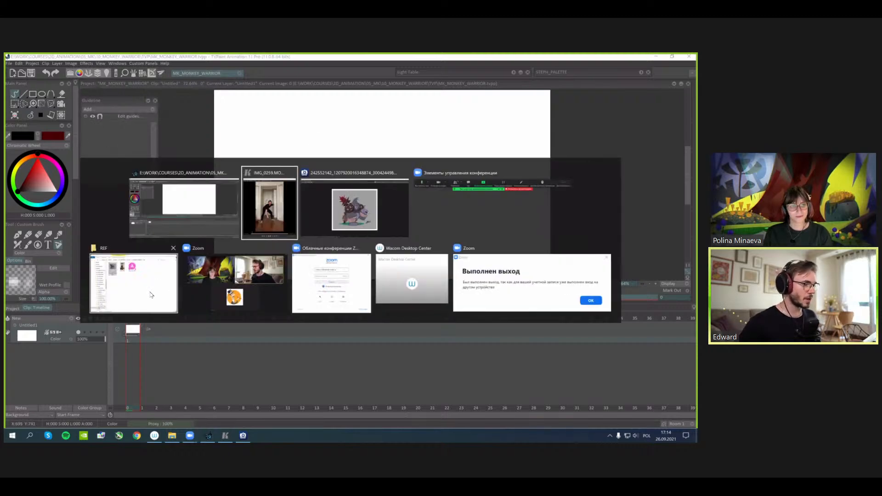
pyautogui.click(395, 143)
pyautogui.hotkey('alt', 'Tab')
# - Add an image guideline that uses the gorilla warrior illustration from the REF folder
pyautogui.click(95, 108)
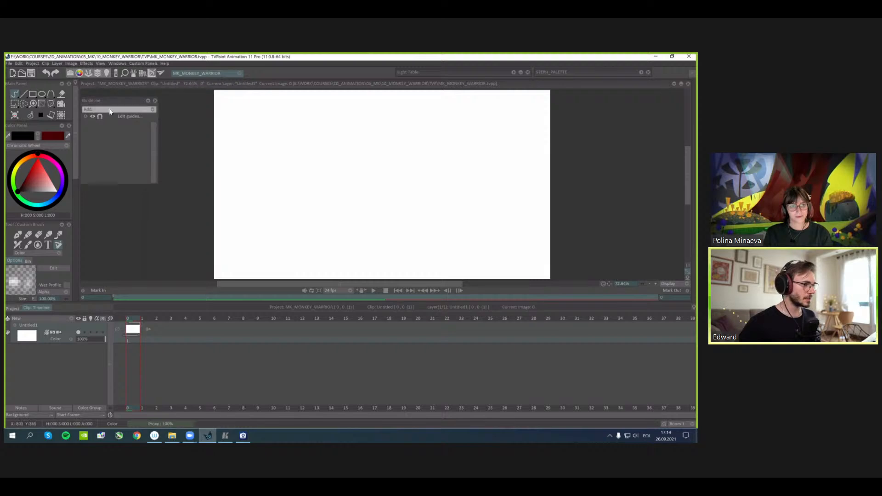
pyautogui.moveTo(139, 147)
pyautogui.click(192, 152)
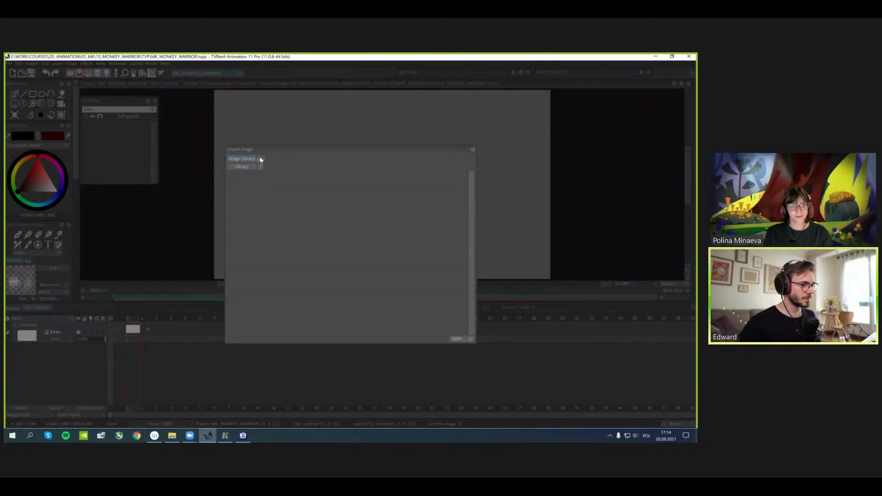
pyautogui.click(260, 157)
pyautogui.click(267, 167)
pyautogui.doubleClick(94, 122)
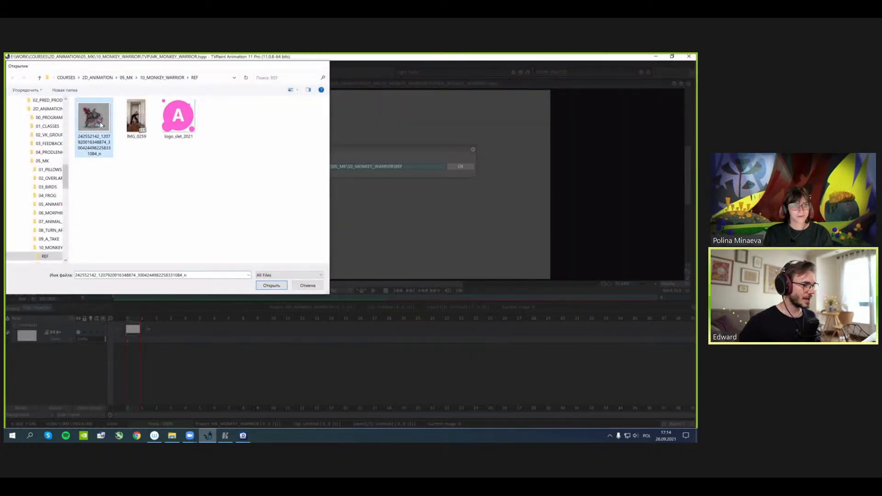
pyautogui.click(460, 166)
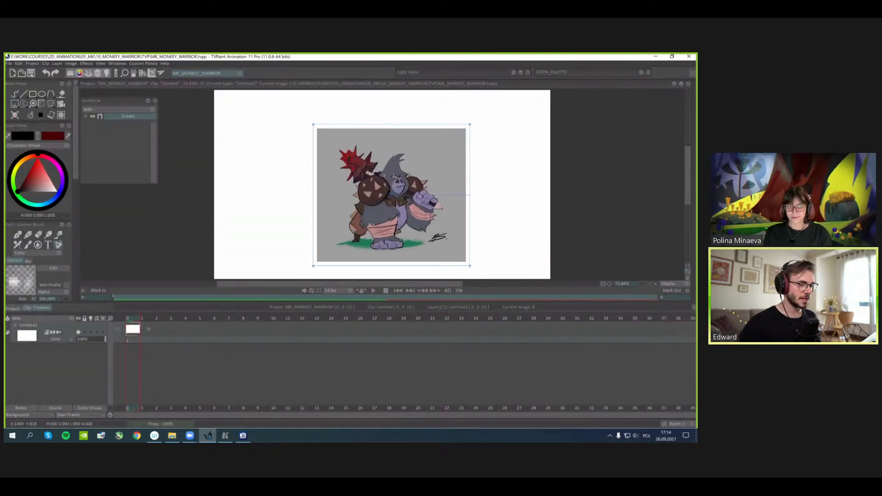
# - Fade the guideline image, scale it to 127.75% and reposition it near the middle of the canvas
pyautogui.moveTo(147, 131); pyautogui.dragTo(135, 131)
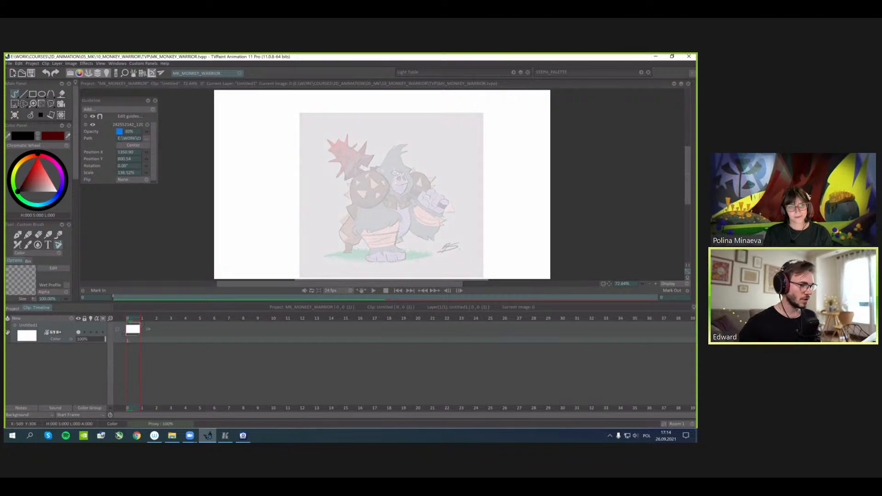
pyautogui.press('Tab')
pyautogui.moveTo(474, 209); pyautogui.dragTo(471, 219)
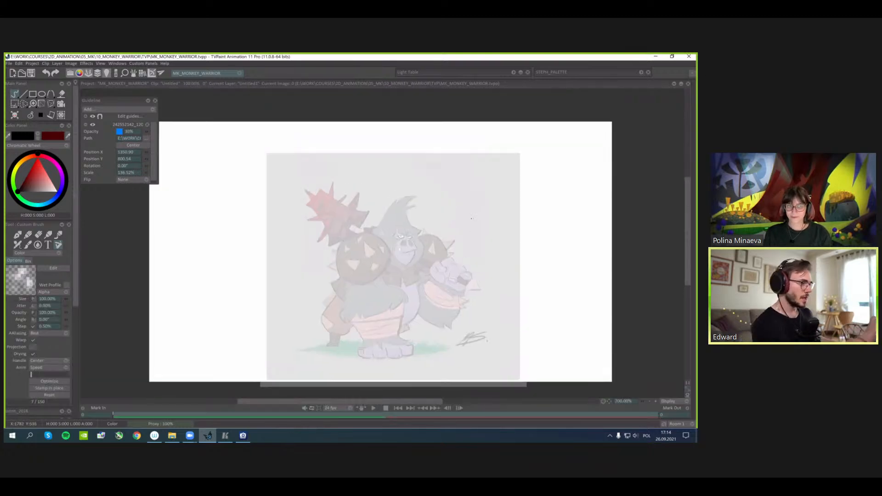
pyautogui.click(129, 117)
pyautogui.moveTo(432, 300); pyautogui.dragTo(421, 286)
pyautogui.moveTo(516, 133); pyautogui.dragTo(506, 143)
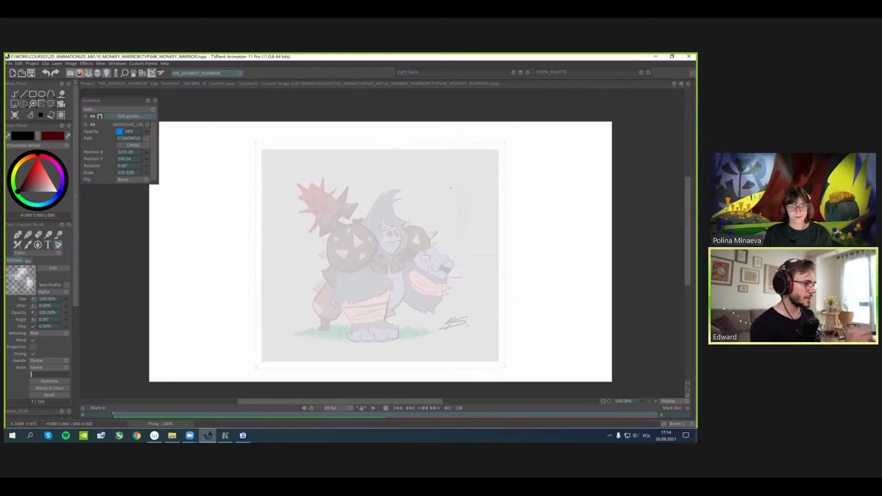
pyautogui.click(123, 115)
# - Create a new animation layer above the existing one and extend its first image to frame 20
pyautogui.click(68, 395)
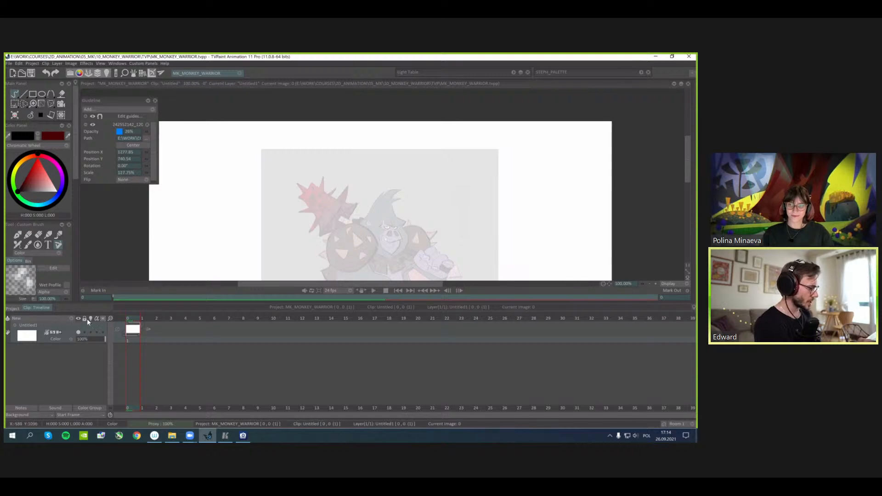
pyautogui.click(40, 319)
pyautogui.click(64, 322)
pyautogui.click(148, 329)
pyautogui.click(170, 350)
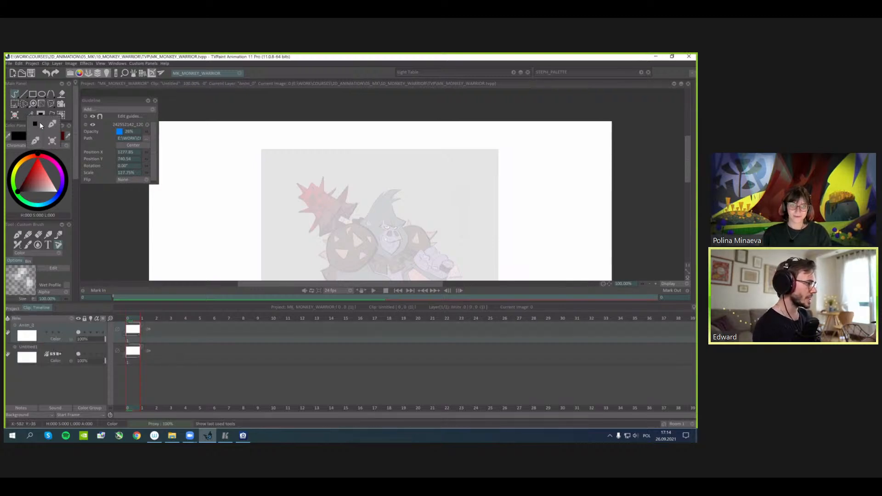
pyautogui.moveTo(132, 335); pyautogui.dragTo(211, 334)
pyautogui.moveTo(425, 348); pyautogui.dragTo(426, 349)
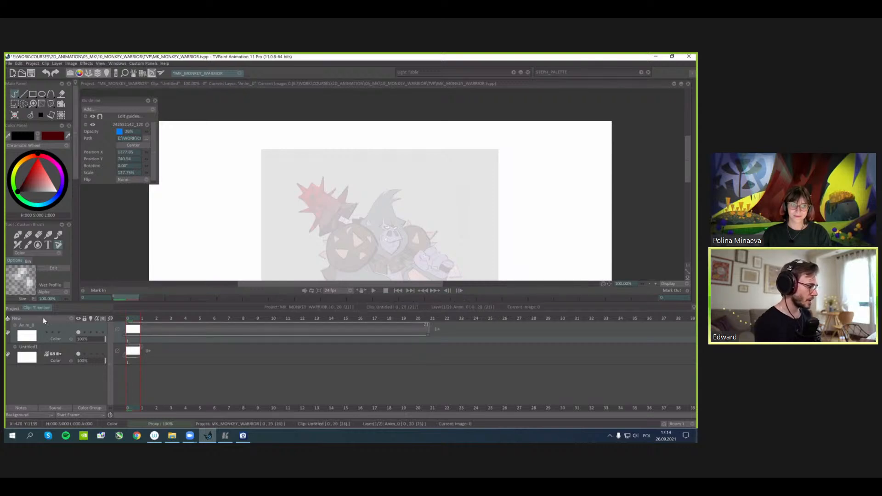
# - Trace the gorilla's belly contour and begin the edges of the front forearm bandage in black
pyautogui.press('Tab')
pyautogui.moveTo(458, 196); pyautogui.dragTo(475, 172)
pyautogui.scroll(1, 474, 171)
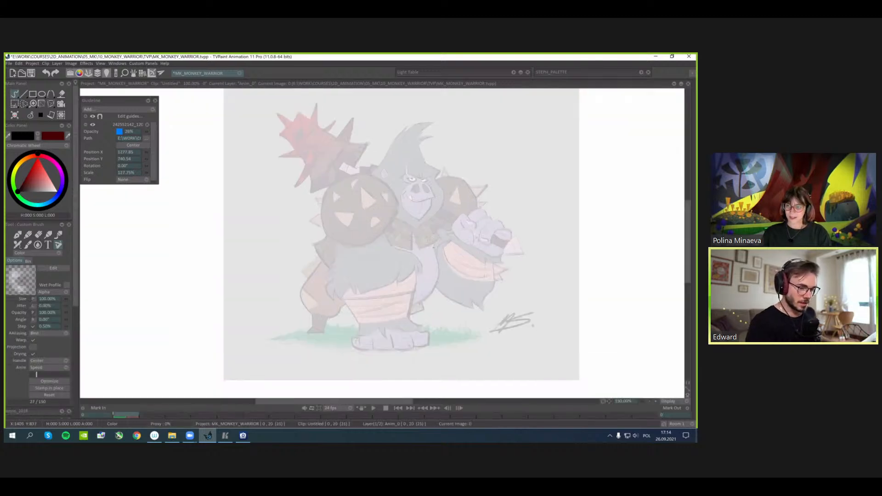
pyautogui.moveTo(434, 243); pyautogui.dragTo(439, 266)
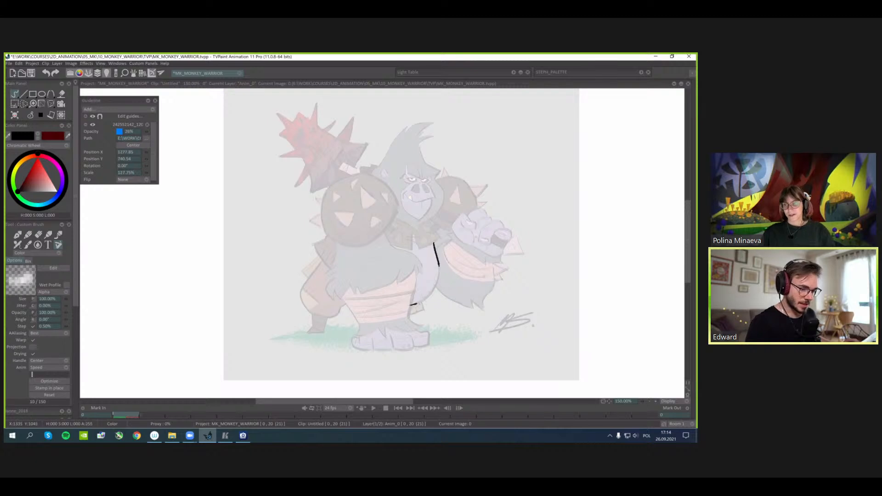
pyautogui.moveTo(409, 302)
pyautogui.mouseDown()
pyautogui.moveTo(439, 273)
pyautogui.moveTo(408, 315)
pyautogui.mouseUp()
pyautogui.moveTo(341, 293)
pyautogui.mouseDown()
pyautogui.moveTo(359, 323)
pyautogui.moveTo(354, 333)
pyautogui.mouseUp()
pyautogui.moveTo(353, 332); pyautogui.dragTo(374, 329)
# - Complete the forearm bandage outline and trace the jagged fur edge hanging over it
pyautogui.moveTo(521, 166); pyautogui.dragTo(514, 155)
pyautogui.moveTo(459, 216)
pyautogui.mouseDown()
pyautogui.moveTo(452, 201)
pyautogui.moveTo(460, 184)
pyautogui.mouseUp()
pyautogui.moveTo(391, 301); pyautogui.dragTo(436, 281)
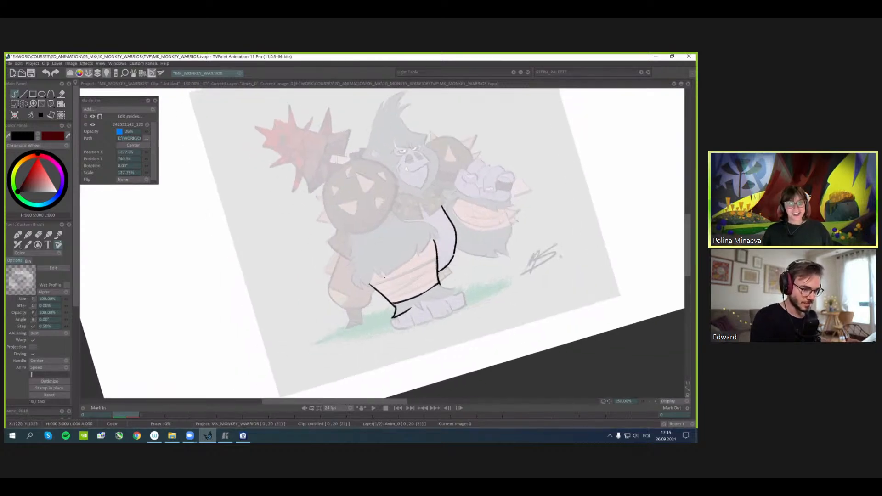
pyautogui.moveTo(375, 268)
pyautogui.mouseDown()
pyautogui.moveTo(403, 272)
pyautogui.moveTo(383, 276)
pyautogui.moveTo(430, 240)
pyautogui.mouseUp()
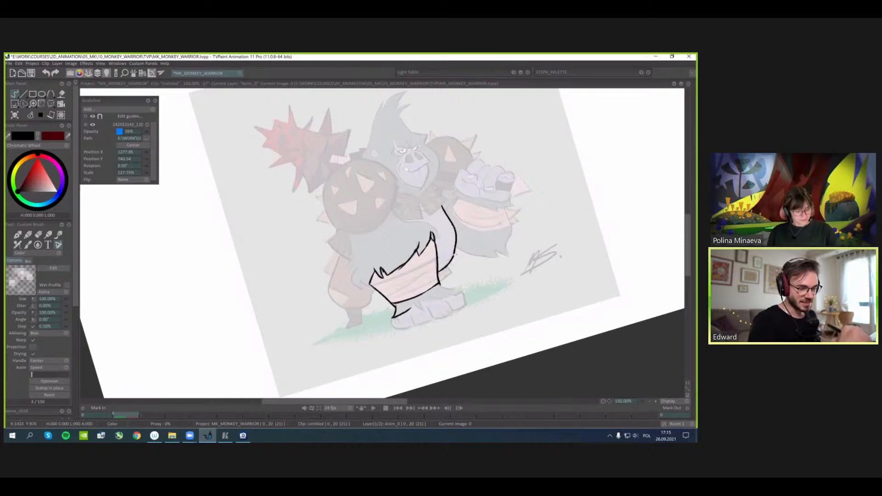
pyautogui.moveTo(456, 254)
pyautogui.mouseDown()
pyautogui.moveTo(431, 241)
pyautogui.moveTo(480, 247)
pyautogui.moveTo(492, 262)
pyautogui.moveTo(505, 239)
pyautogui.mouseUp()
# - Trace the front upper arm's contour toward the chest and add small fold lines inside the fur
pyautogui.press('x')
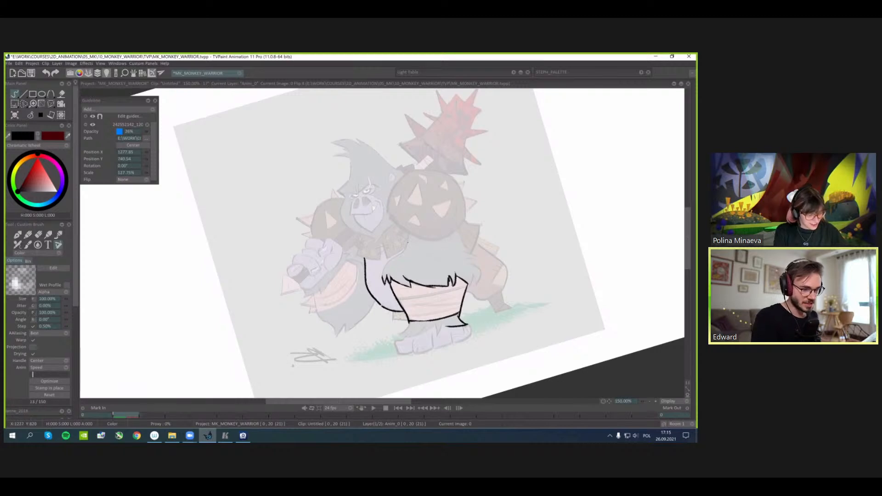
pyautogui.moveTo(408, 234); pyautogui.dragTo(385, 267)
pyautogui.moveTo(456, 256); pyautogui.dragTo(417, 261)
pyautogui.moveTo(421, 256)
pyautogui.mouseDown()
pyautogui.moveTo(409, 260)
pyautogui.moveTo(419, 254)
pyautogui.mouseUp()
pyautogui.press('h')
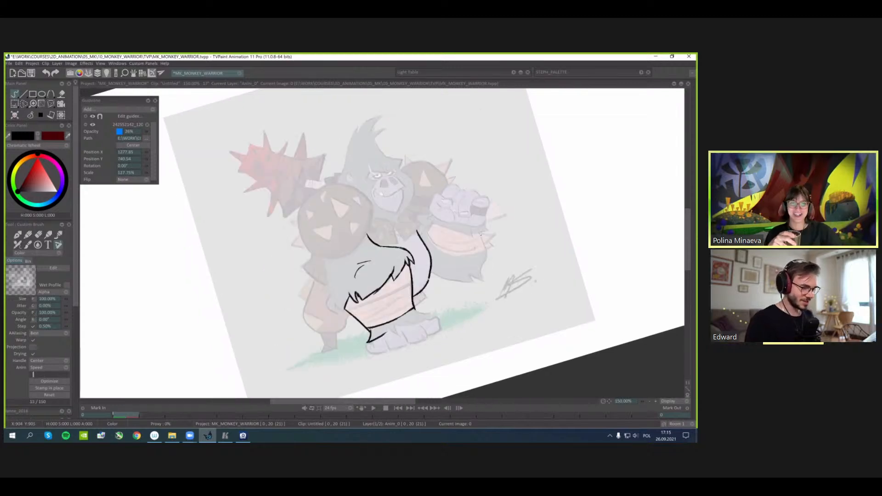
pyautogui.moveTo(482, 235)
pyautogui.mouseDown()
pyautogui.moveTo(480, 257)
pyautogui.moveTo(505, 241)
pyautogui.mouseUp()
pyautogui.moveTo(344, 278); pyautogui.dragTo(338, 269)
pyautogui.moveTo(338, 269)
pyautogui.mouseDown()
pyautogui.moveTo(337, 279)
pyautogui.moveTo(330, 266)
pyautogui.moveTo(339, 259)
pyautogui.moveTo(328, 258)
pyautogui.moveTo(335, 254)
pyautogui.mouseUp()
pyautogui.moveTo(340, 250)
pyautogui.mouseDown()
pyautogui.moveTo(343, 226)
pyautogui.moveTo(342, 251)
pyautogui.moveTo(354, 256)
pyautogui.moveTo(387, 238)
pyautogui.mouseUp()
pyautogui.hotkey('ctrl', 'z')
pyautogui.hotkey('ctrl', 'z')
pyautogui.hotkey('ctrl', 'z')
# - Trace the round front shoulder armor with its spikes
pyautogui.moveTo(376, 248)
pyautogui.mouseDown()
pyautogui.moveTo(391, 210)
pyautogui.moveTo(400, 220)
pyautogui.moveTo(368, 192)
pyautogui.moveTo(328, 211)
pyautogui.moveTo(326, 248)
pyautogui.mouseUp()
pyautogui.moveTo(351, 232)
pyautogui.mouseDown()
pyautogui.moveTo(349, 224)
pyautogui.moveTo(349, 236)
pyautogui.mouseUp()
pyautogui.moveTo(362, 198)
pyautogui.mouseDown()
pyautogui.moveTo(365, 220)
pyautogui.moveTo(389, 211)
pyautogui.mouseUp()
pyautogui.moveTo(388, 201)
pyautogui.mouseDown()
pyautogui.moveTo(391, 214)
pyautogui.moveTo(371, 236)
pyautogui.mouseUp()
pyautogui.moveTo(373, 237)
pyautogui.mouseDown()
pyautogui.moveTo(381, 234)
pyautogui.moveTo(366, 216)
pyautogui.moveTo(377, 212)
pyautogui.moveTo(359, 190)
pyautogui.mouseUp()
pyautogui.moveTo(360, 191); pyautogui.dragTo(341, 207)
pyautogui.moveTo(333, 212)
pyautogui.mouseDown()
pyautogui.moveTo(342, 207)
pyautogui.moveTo(324, 210)
pyautogui.moveTo(313, 230)
pyautogui.moveTo(325, 236)
pyautogui.mouseUp()
# - Undo the unwanted strokes and trace the wrap lines on the back leg's ankle
pyautogui.moveTo(327, 237)
pyautogui.mouseDown()
pyautogui.moveTo(356, 236)
pyautogui.moveTo(321, 258)
pyautogui.moveTo(320, 248)
pyautogui.moveTo(312, 256)
pyautogui.moveTo(330, 275)
pyautogui.moveTo(317, 267)
pyautogui.moveTo(325, 258)
pyautogui.moveTo(302, 295)
pyautogui.moveTo(325, 309)
pyautogui.moveTo(309, 325)
pyautogui.moveTo(327, 319)
pyautogui.mouseUp()
pyautogui.hotkey('ctrl', 'z')
pyautogui.hotkey('ctrl', 'z')
pyautogui.hotkey('ctrl', 'z')
pyautogui.hotkey('ctrl', 'z')
pyautogui.moveTo(318, 313)
pyautogui.mouseDown()
pyautogui.moveTo(326, 320)
pyautogui.moveTo(322, 307)
pyautogui.mouseUp()
pyautogui.moveTo(316, 305); pyautogui.dragTo(324, 298)
pyautogui.moveTo(313, 292); pyautogui.dragTo(320, 286)
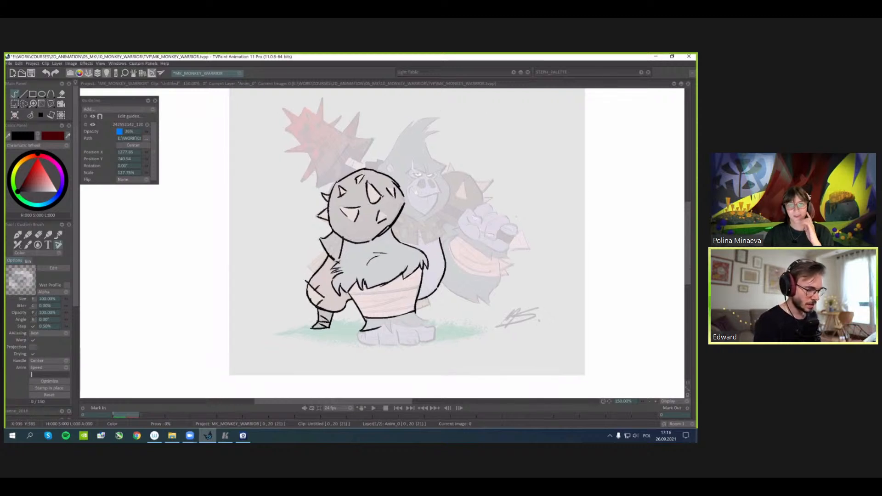
# - Add short stitch marks along the gorilla's belly contour
pyautogui.moveTo(357, 236); pyautogui.dragTo(315, 272)
pyautogui.hotkey('ctrl', 'z')
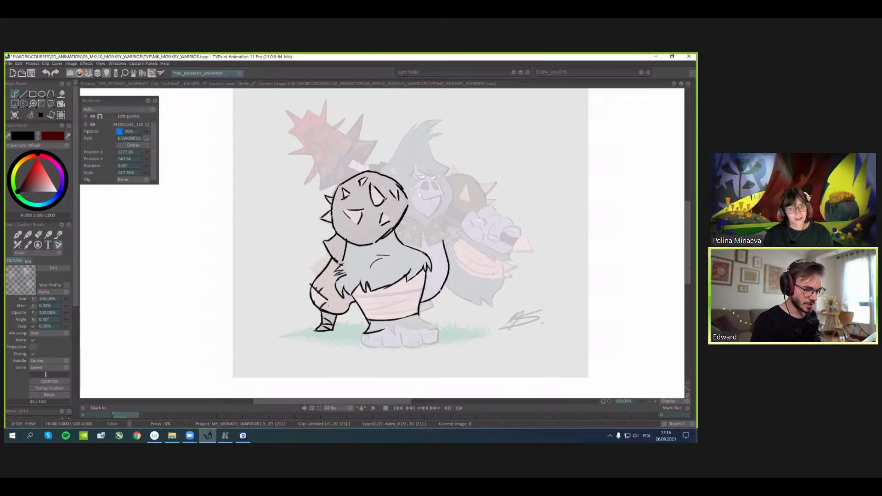
pyautogui.moveTo(334, 260)
pyautogui.mouseDown()
pyautogui.moveTo(340, 266)
pyautogui.moveTo(330, 260)
pyautogui.mouseUp()
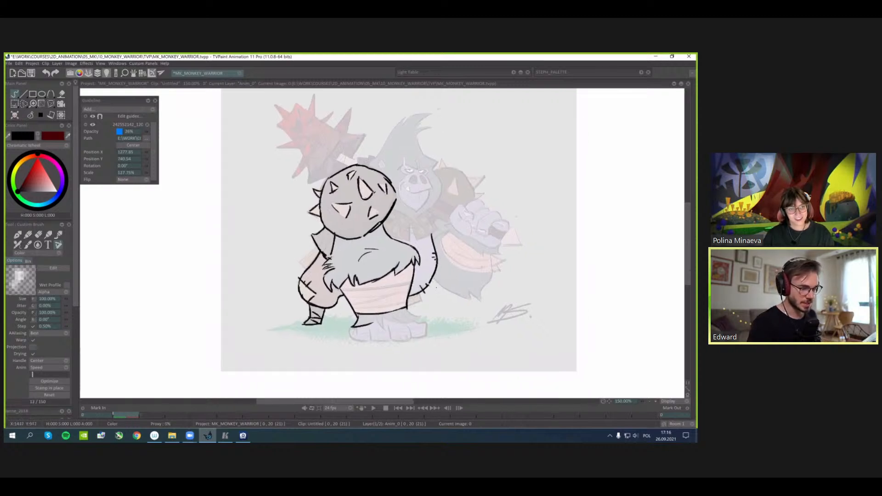
pyautogui.moveTo(434, 284); pyautogui.dragTo(430, 259)
# - Trace the ragged collar below the gorilla's chin and fill it with small pattern marks
pyautogui.moveTo(403, 223)
pyautogui.mouseDown()
pyautogui.moveTo(405, 242)
pyautogui.moveTo(392, 238)
pyautogui.moveTo(432, 229)
pyautogui.mouseUp()
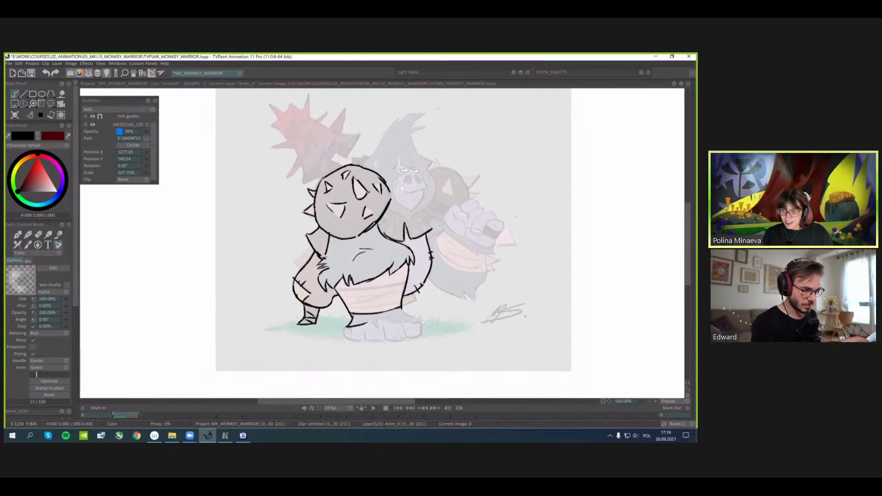
pyautogui.moveTo(379, 220)
pyautogui.mouseDown()
pyautogui.moveTo(414, 226)
pyautogui.moveTo(393, 233)
pyautogui.moveTo(433, 199)
pyautogui.moveTo(406, 218)
pyautogui.mouseUp()
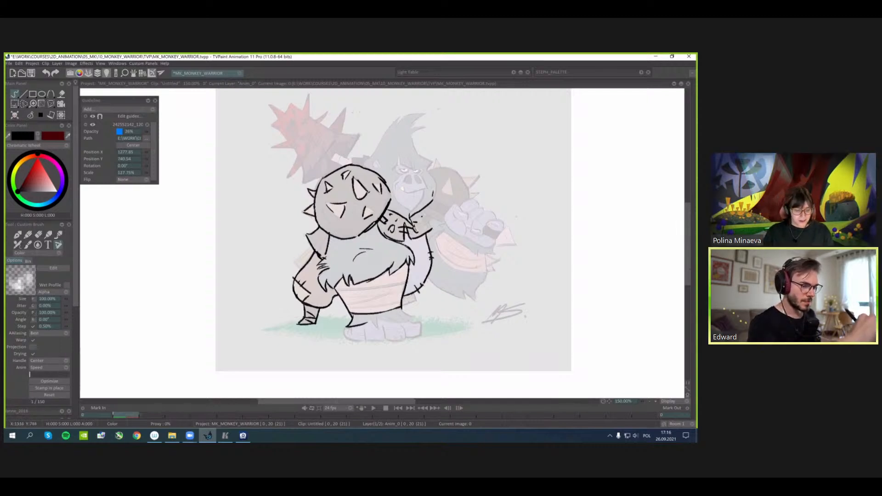
pyautogui.moveTo(406, 206); pyautogui.dragTo(430, 226)
pyautogui.hotkey('ctrl', 'z')
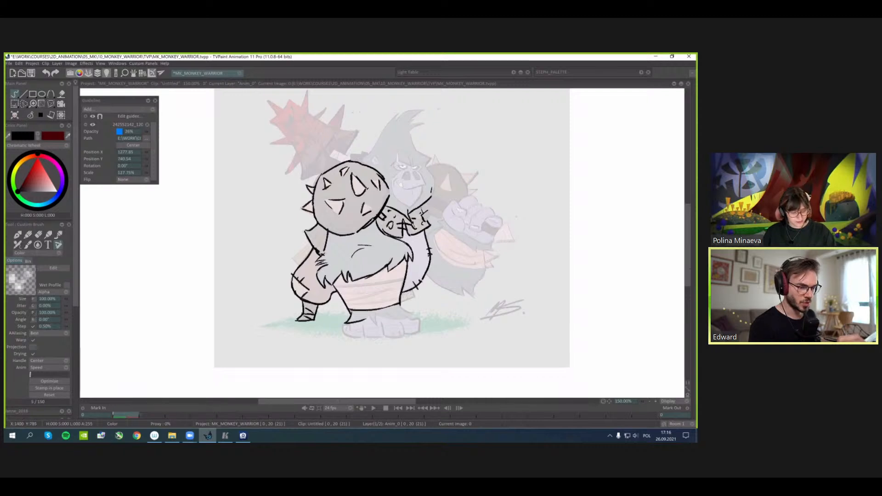
# - Trace the strap edge beside the ragged collar and round off the lower spike on the front shoulder armor
pyautogui.moveTo(426, 215); pyautogui.dragTo(430, 223)
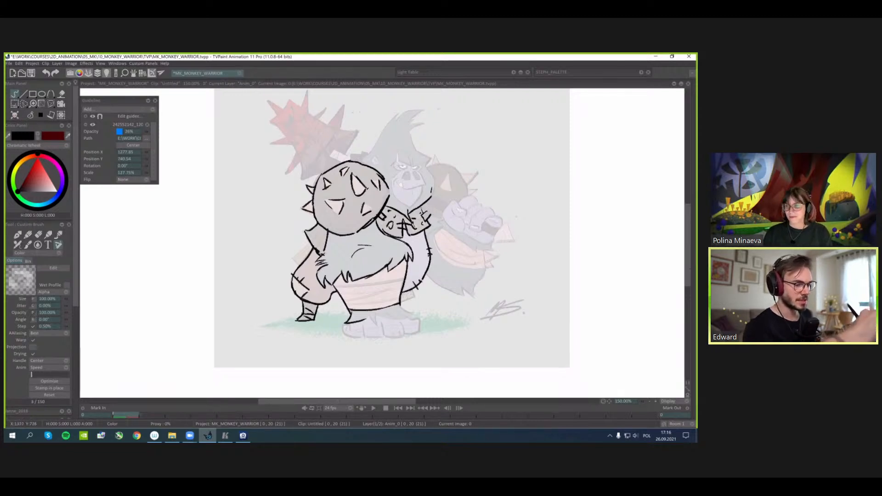
pyautogui.moveTo(428, 210)
pyautogui.mouseDown()
pyautogui.moveTo(440, 216)
pyautogui.moveTo(479, 193)
pyautogui.mouseUp()
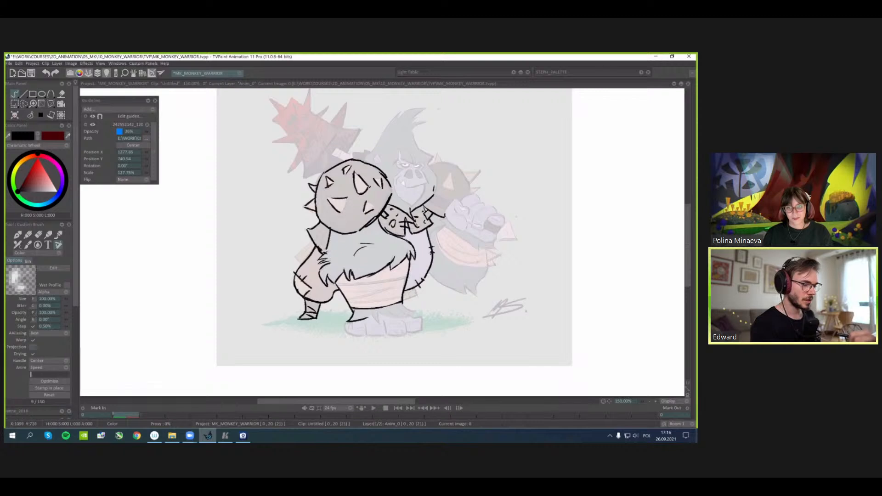
pyautogui.hotkey('ctrl', 'z')
pyautogui.moveTo(340, 212); pyautogui.dragTo(348, 199)
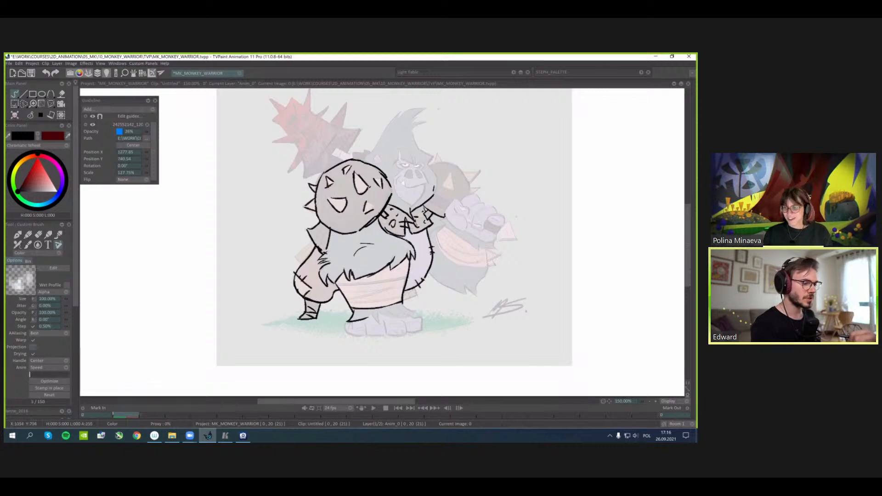
pyautogui.moveTo(390, 235); pyautogui.dragTo(385, 231)
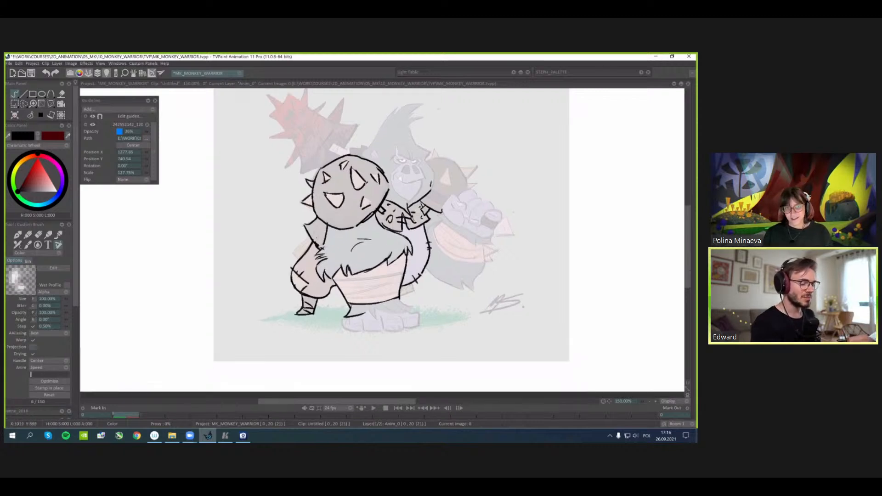
# - Trace the front fist resting on the ground with its knuckles, undoing the unwanted strokes
pyautogui.moveTo(458, 260)
pyautogui.mouseDown()
pyautogui.moveTo(410, 282)
pyautogui.moveTo(469, 273)
pyautogui.mouseUp()
pyautogui.moveTo(387, 294)
pyautogui.mouseDown()
pyautogui.moveTo(404, 302)
pyautogui.moveTo(390, 307)
pyautogui.mouseUp()
pyautogui.hotkey('ctrl', 'z')
pyautogui.hotkey('ctrl', 'z')
pyautogui.hotkey('ctrl', 'z')
pyautogui.moveTo(366, 302)
pyautogui.mouseDown()
pyautogui.moveTo(393, 307)
pyautogui.moveTo(362, 315)
pyautogui.moveTo(409, 319)
pyautogui.moveTo(374, 326)
pyautogui.moveTo(367, 316)
pyautogui.moveTo(388, 315)
pyautogui.moveTo(334, 319)
pyautogui.moveTo(344, 326)
pyautogui.mouseUp()
pyautogui.hotkey('ctrl', 'z')
pyautogui.hotkey('ctrl', 'z')
pyautogui.hotkey('ctrl', 'z')
pyautogui.hotkey('ctrl', 'z')
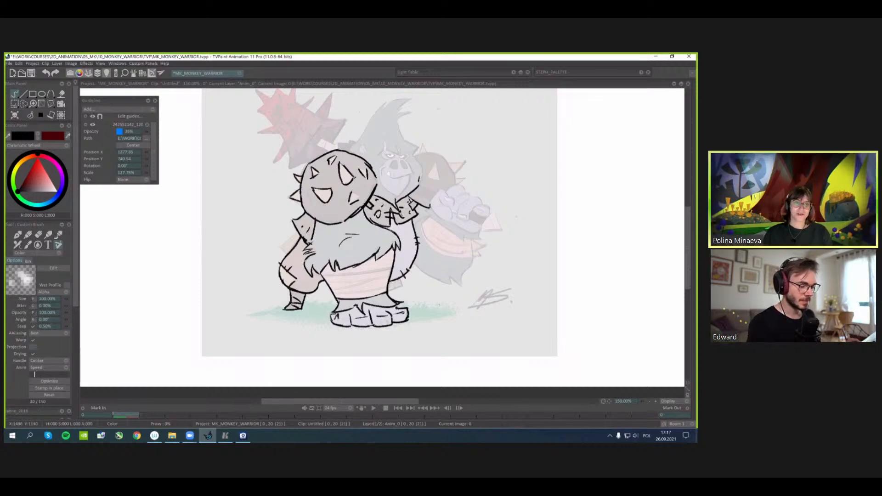
# - Trace the furry outline of the raised forearm and the wrap lines around the front forearm
pyautogui.moveTo(465, 270)
pyautogui.mouseDown()
pyautogui.moveTo(427, 286)
pyautogui.moveTo(439, 290)
pyautogui.mouseUp()
pyautogui.hotkey('ctrl', 'z')
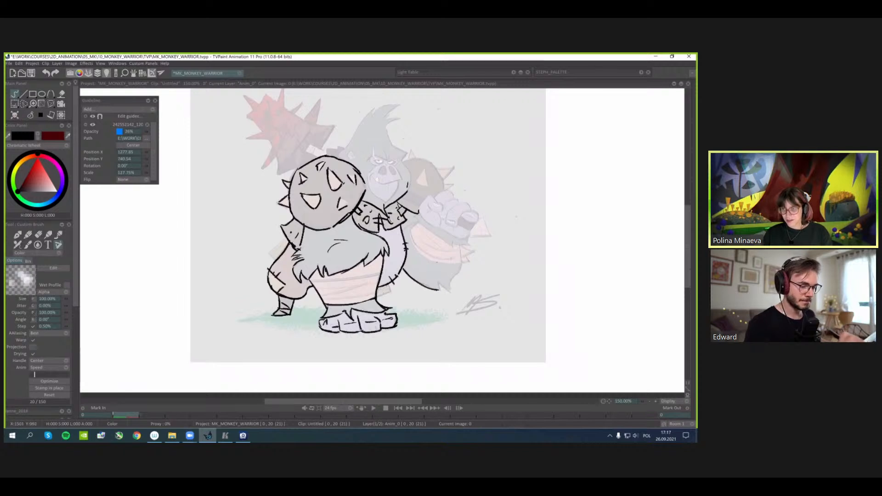
pyautogui.moveTo(310, 280)
pyautogui.mouseDown()
pyautogui.moveTo(380, 274)
pyautogui.moveTo(371, 294)
pyautogui.moveTo(346, 288)
pyautogui.mouseUp()
pyautogui.moveTo(330, 296); pyautogui.dragTo(348, 298)
pyautogui.moveTo(441, 282)
pyautogui.mouseDown()
pyautogui.moveTo(434, 287)
pyautogui.moveTo(453, 253)
pyautogui.moveTo(448, 259)
pyautogui.mouseUp()
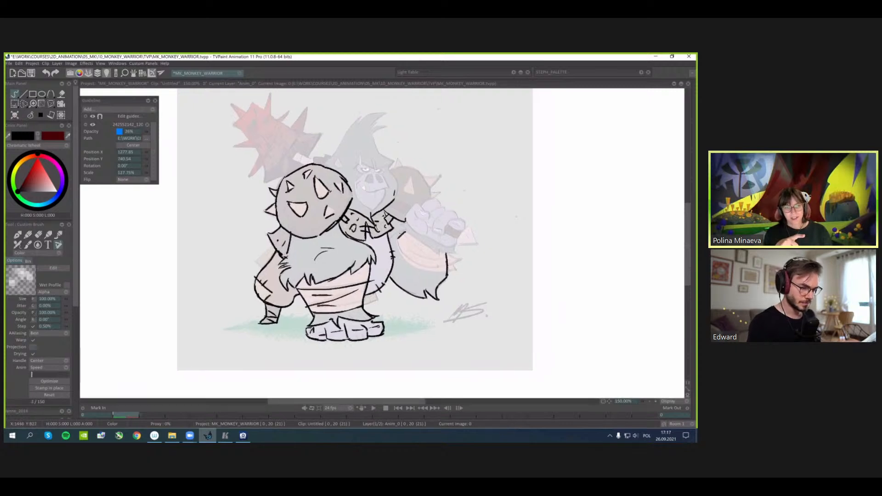
pyautogui.moveTo(401, 236)
pyautogui.mouseDown()
pyautogui.moveTo(388, 231)
pyautogui.moveTo(401, 257)
pyautogui.moveTo(436, 266)
pyautogui.mouseUp()
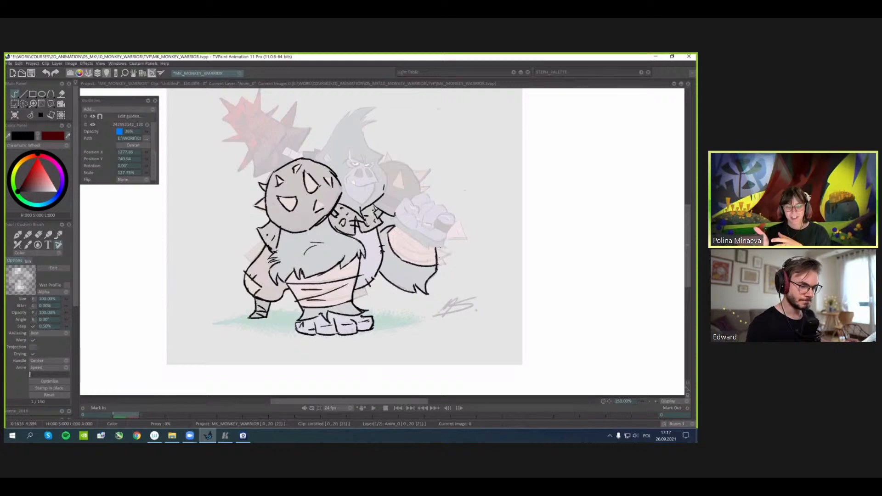
# - Trace the bandage folds across the raised forearm and the edge at its wrist
pyautogui.moveTo(395, 226)
pyautogui.mouseDown()
pyautogui.moveTo(430, 250)
pyautogui.moveTo(389, 217)
pyautogui.moveTo(423, 254)
pyautogui.mouseUp()
pyautogui.moveTo(398, 245)
pyautogui.mouseDown()
pyautogui.moveTo(419, 255)
pyautogui.moveTo(415, 261)
pyautogui.mouseUp()
pyautogui.moveTo(446, 242)
pyautogui.mouseDown()
pyautogui.moveTo(453, 251)
pyautogui.moveTo(456, 241)
pyautogui.moveTo(452, 250)
pyautogui.mouseUp()
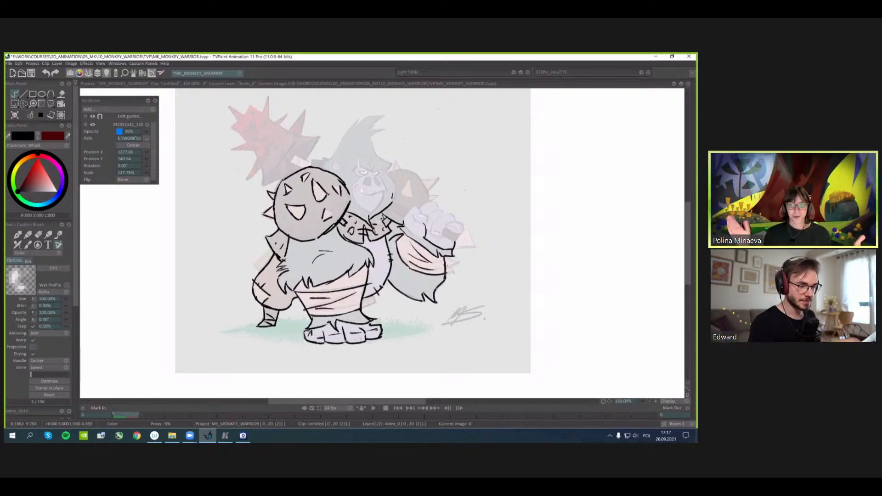
# - Trace the fingers of the raised fist and the pointed end of the club handle beside it
pyautogui.moveTo(404, 219)
pyautogui.mouseDown()
pyautogui.moveTo(413, 207)
pyautogui.moveTo(423, 222)
pyautogui.moveTo(454, 232)
pyautogui.moveTo(463, 222)
pyautogui.mouseUp()
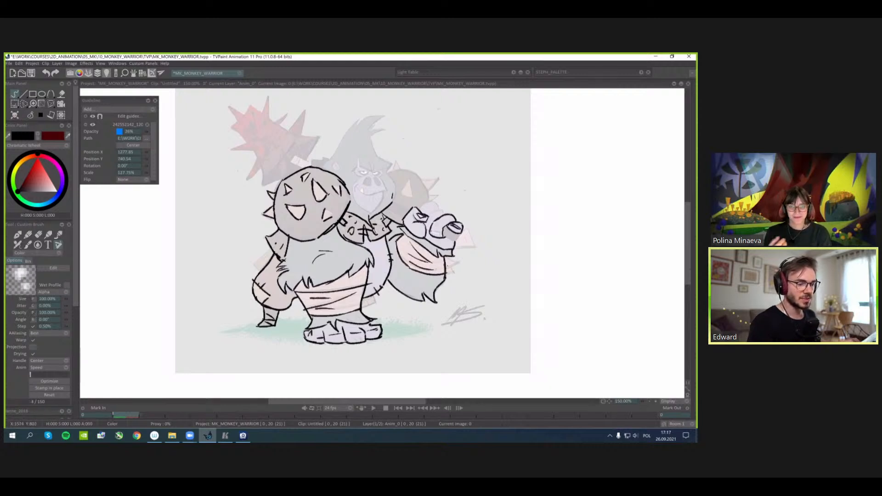
pyautogui.moveTo(445, 216); pyautogui.dragTo(420, 209)
pyautogui.hotkey('ctrl', 'z')
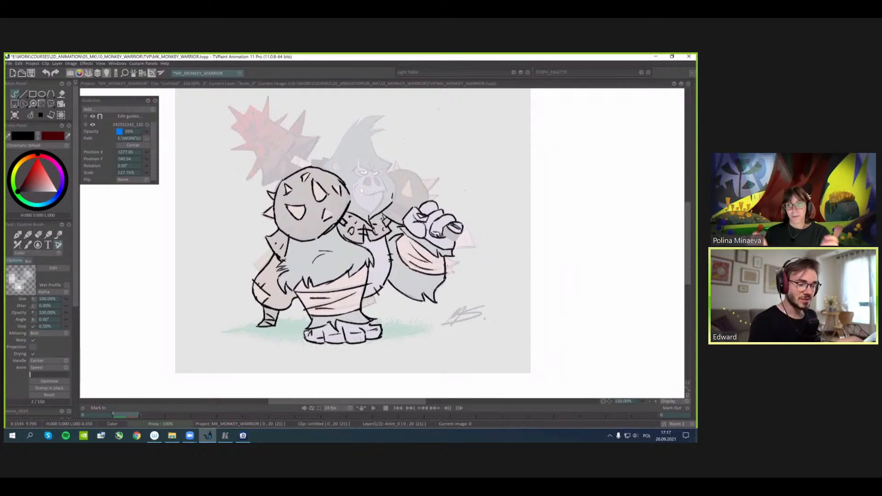
pyautogui.moveTo(507, 217); pyautogui.dragTo(501, 208)
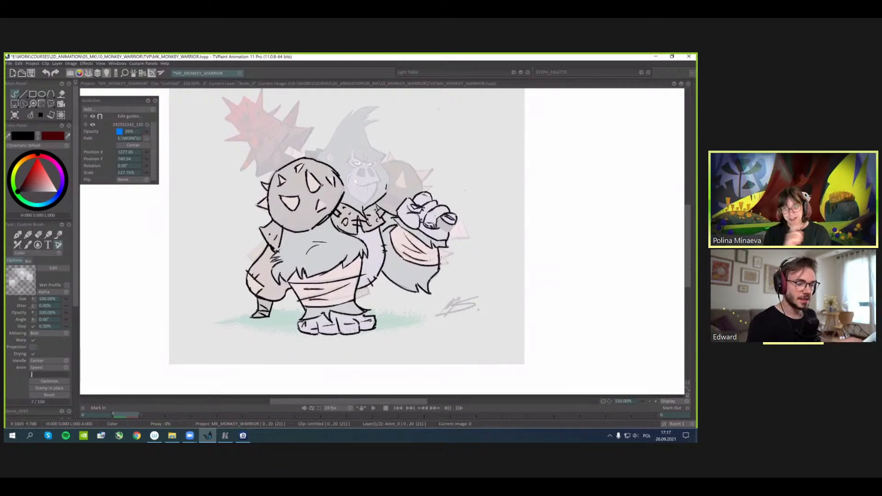
pyautogui.moveTo(584, 227); pyautogui.dragTo(581, 222)
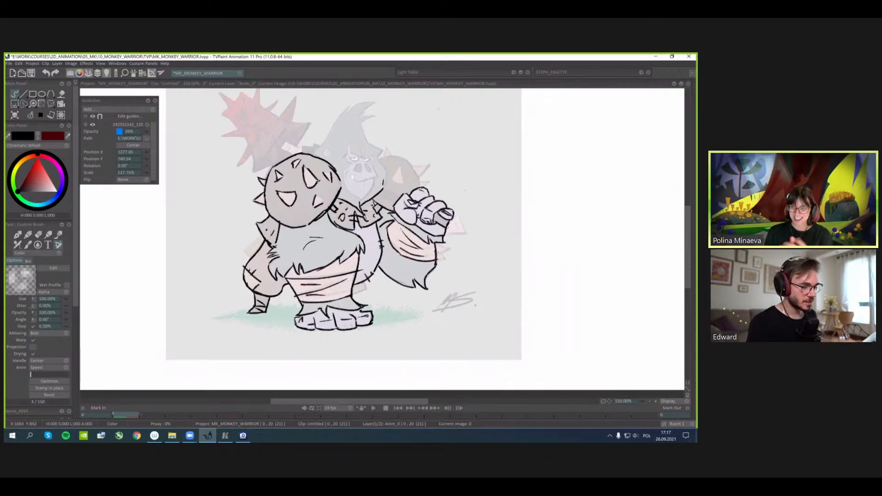
pyautogui.moveTo(446, 236)
pyautogui.mouseDown()
pyautogui.moveTo(447, 223)
pyautogui.moveTo(467, 234)
pyautogui.moveTo(457, 245)
pyautogui.mouseUp()
pyautogui.hotkey('ctrl', 'z')
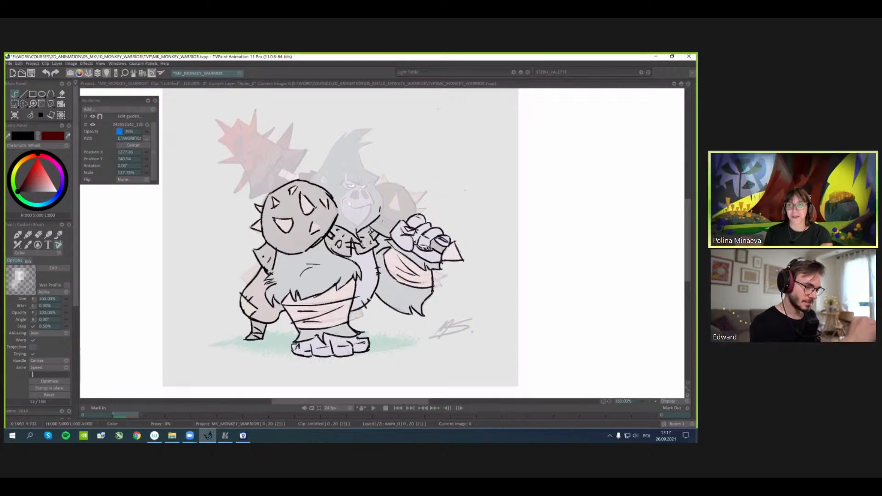
# - Trace the rear shoulder armor with its spikes and the strap behind the raised fist
pyautogui.moveTo(376, 231); pyautogui.dragTo(416, 212)
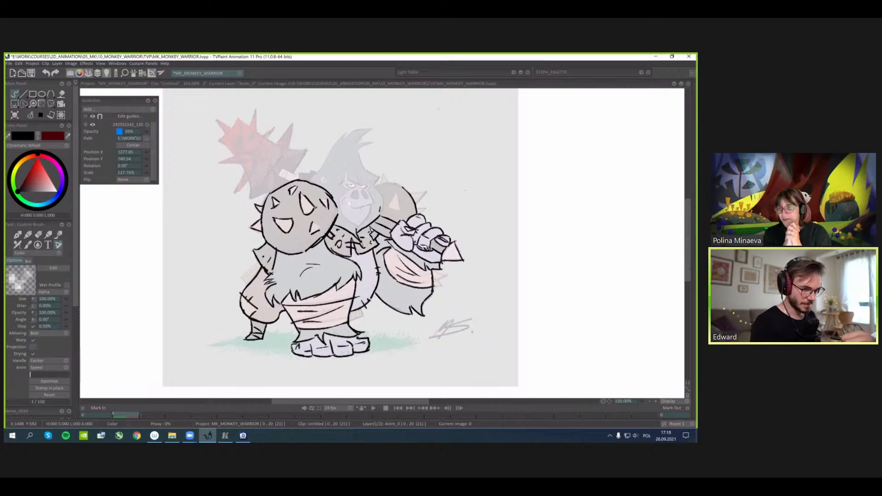
pyautogui.moveTo(373, 187)
pyautogui.mouseDown()
pyautogui.moveTo(391, 183)
pyautogui.moveTo(389, 208)
pyautogui.moveTo(398, 210)
pyautogui.moveTo(411, 191)
pyautogui.moveTo(426, 209)
pyautogui.mouseUp()
pyautogui.moveTo(418, 208); pyautogui.dragTo(426, 210)
pyautogui.moveTo(384, 175); pyautogui.dragTo(382, 183)
pyautogui.moveTo(381, 185)
pyautogui.mouseDown()
pyautogui.moveTo(385, 213)
pyautogui.moveTo(370, 210)
pyautogui.mouseUp()
# - Trace the outline of the gorilla's head with its pointed hair tuft, undoing the stray strokes
pyautogui.scroll(2, 369, 210)
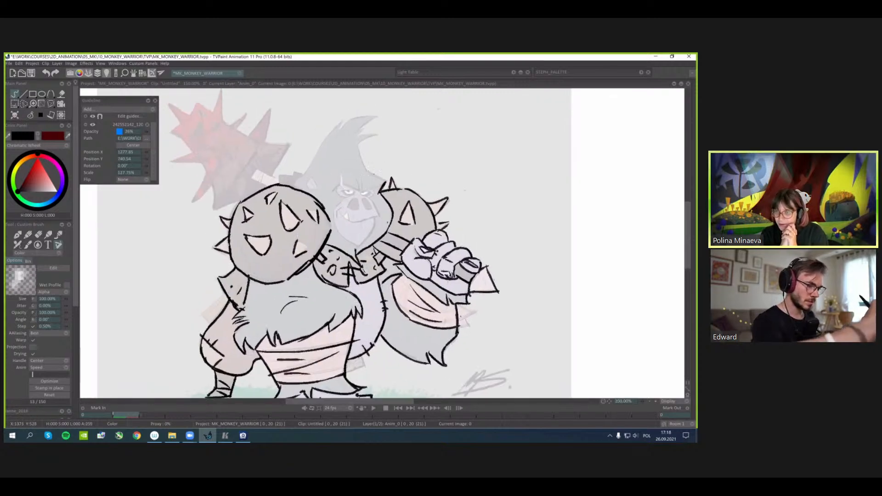
pyautogui.moveTo(369, 172); pyautogui.dragTo(386, 183)
pyautogui.hotkey('ctrl', 'z')
pyautogui.moveTo(358, 151)
pyautogui.mouseDown()
pyautogui.moveTo(366, 172)
pyautogui.moveTo(362, 142)
pyautogui.mouseUp()
pyautogui.moveTo(365, 140)
pyautogui.mouseDown()
pyautogui.moveTo(377, 135)
pyautogui.moveTo(359, 137)
pyautogui.moveTo(376, 116)
pyautogui.moveTo(351, 119)
pyautogui.moveTo(337, 137)
pyautogui.moveTo(332, 131)
pyautogui.moveTo(304, 176)
pyautogui.moveTo(306, 201)
pyautogui.moveTo(320, 205)
pyautogui.mouseUp()
pyautogui.hotkey('ctrl', 'z')
pyautogui.hotkey('ctrl', 'z')
# - Trace the ear, the brow wrinkles and the frowning eyes, redrawing the strokes that miss the guideline
pyautogui.moveTo(313, 195)
pyautogui.mouseDown()
pyautogui.moveTo(310, 204)
pyautogui.moveTo(328, 193)
pyautogui.moveTo(344, 196)
pyautogui.moveTo(346, 188)
pyautogui.moveTo(367, 203)
pyautogui.mouseUp()
pyautogui.hotkey('ctrl', 'z')
pyautogui.moveTo(362, 190)
pyautogui.mouseDown()
pyautogui.moveTo(367, 201)
pyautogui.moveTo(391, 197)
pyautogui.moveTo(361, 185)
pyautogui.mouseUp()
pyautogui.hotkey('ctrl', 'z')
pyautogui.hotkey('ctrl', 'z')
pyautogui.hotkey('ctrl', 'z')
pyautogui.moveTo(361, 179)
pyautogui.mouseDown()
pyautogui.moveTo(378, 210)
pyautogui.moveTo(373, 188)
pyautogui.moveTo(385, 186)
pyautogui.moveTo(358, 184)
pyautogui.mouseUp()
pyautogui.scroll(1, 372, 204)
pyautogui.hotkey('ctrl', 'z')
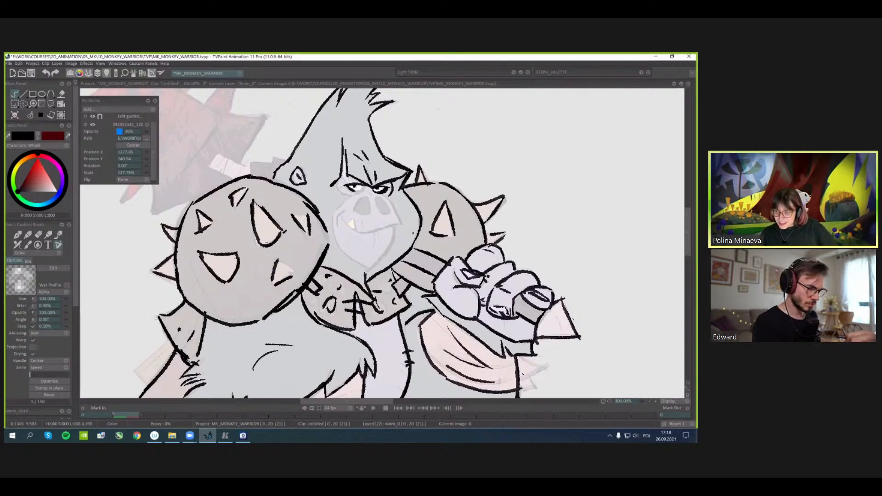
# - Trace the muzzle, the mouth with its tooth, the pointed chin and both nostrils
pyautogui.moveTo(351, 187)
pyautogui.mouseDown()
pyautogui.moveTo(364, 193)
pyautogui.moveTo(333, 218)
pyautogui.mouseUp()
pyautogui.moveTo(334, 214)
pyautogui.mouseDown()
pyautogui.moveTo(338, 244)
pyautogui.moveTo(369, 269)
pyautogui.moveTo(394, 224)
pyautogui.mouseUp()
pyautogui.hotkey('ctrl', 'z')
pyautogui.hotkey('ctrl', 'z')
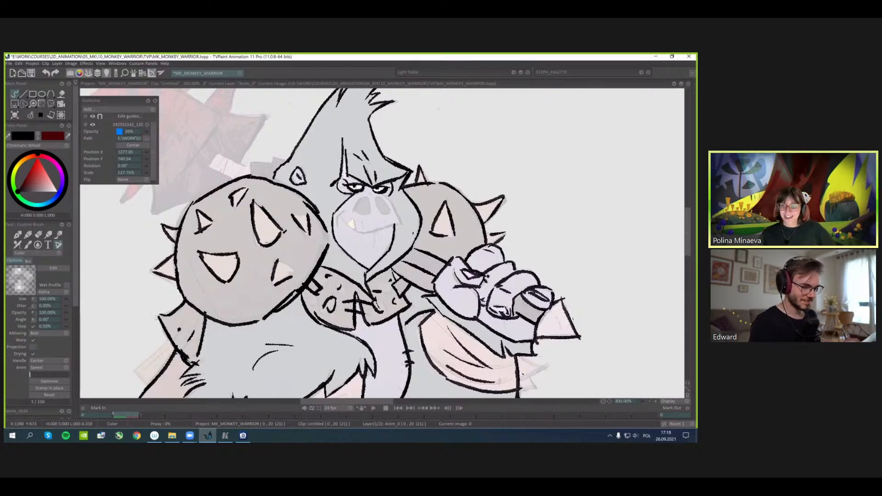
pyautogui.moveTo(381, 258)
pyautogui.mouseDown()
pyautogui.moveTo(397, 217)
pyautogui.moveTo(356, 223)
pyautogui.mouseUp()
pyautogui.hotkey('ctrl', 'z')
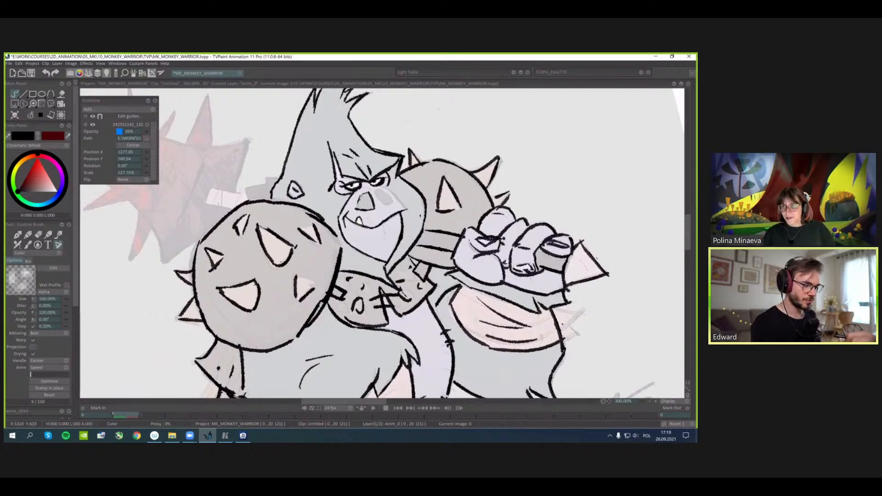
pyautogui.moveTo(355, 209)
pyautogui.mouseDown()
pyautogui.moveTo(364, 194)
pyautogui.moveTo(390, 205)
pyautogui.moveTo(388, 183)
pyautogui.moveTo(406, 210)
pyautogui.mouseUp()
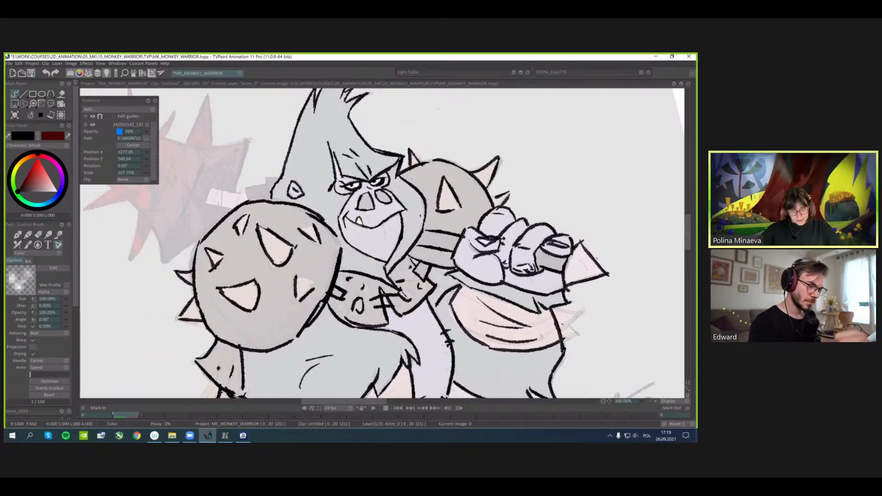
# - Go to frame 20 and fill both of the gorilla's nostrils with black
pyautogui.hotkey('shift', 'Right')
pyautogui.hotkey('shift', 'Right')
pyautogui.hotkey('shift', 'Right')
pyautogui.press('Left')
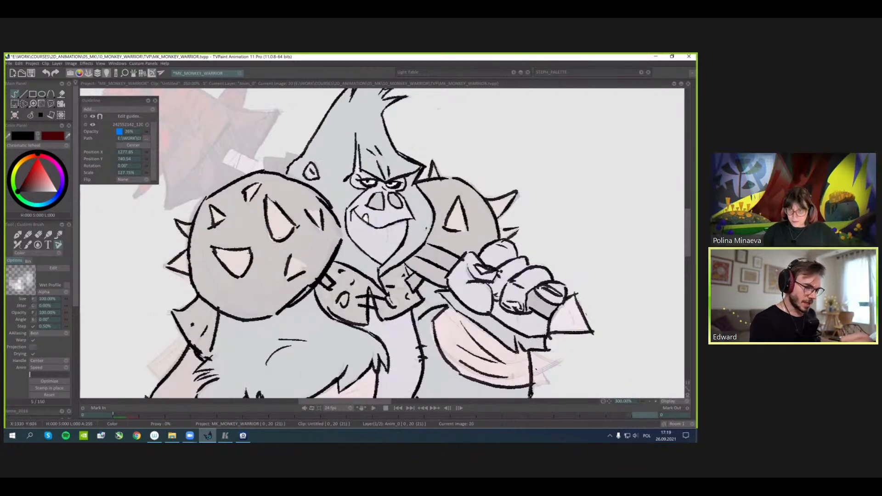
pyautogui.press('f')
pyautogui.click(377, 203)
pyautogui.click(395, 201)
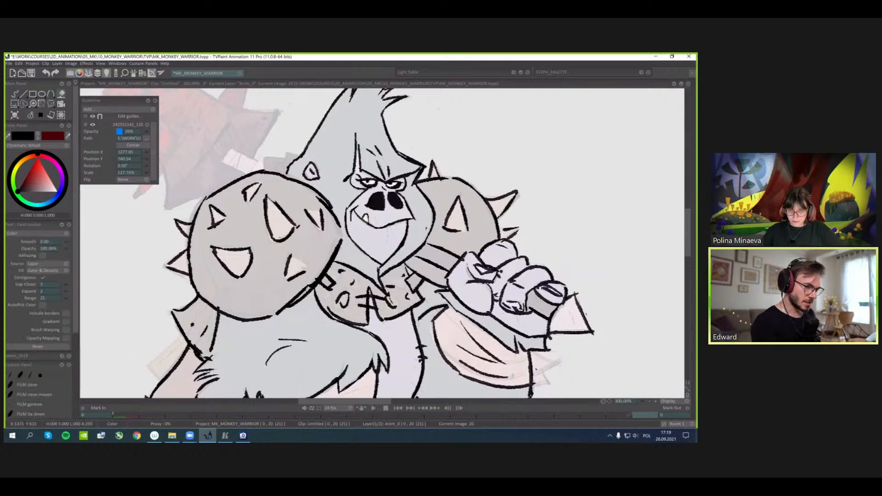
# - Return to the drawing brush and trace the club handle where it emerges behind the front shoulder armor
pyautogui.click(39, 116)
pyautogui.click(34, 121)
pyautogui.hotkey('shift', 'z')
pyautogui.moveTo(382, 230)
pyautogui.mouseDown()
pyautogui.moveTo(383, 249)
pyautogui.moveTo(400, 245)
pyautogui.mouseUp()
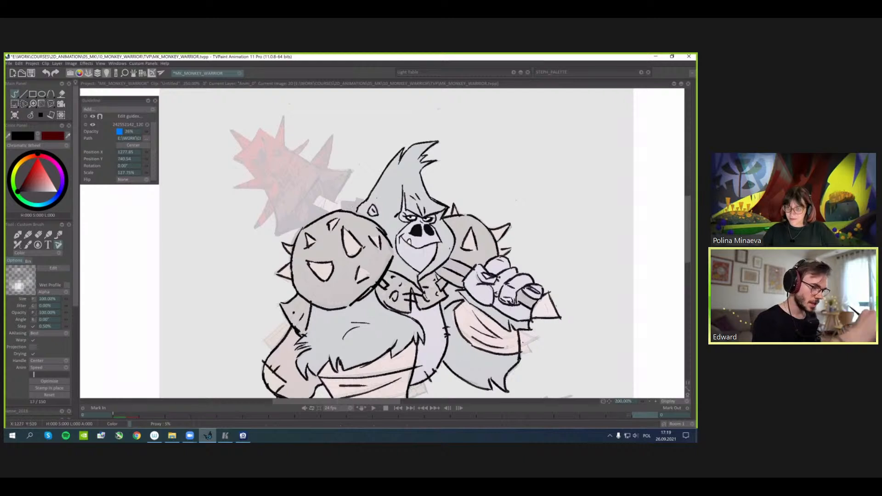
pyautogui.moveTo(376, 198); pyautogui.dragTo(371, 197)
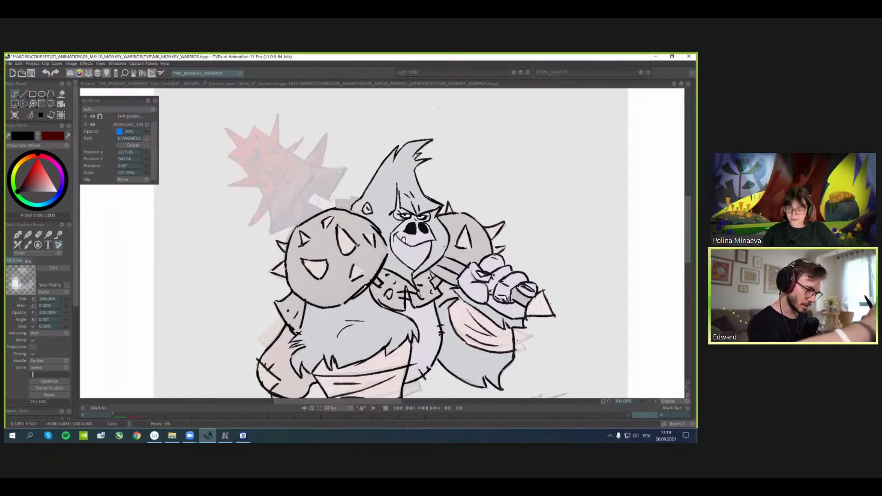
pyautogui.moveTo(314, 193); pyautogui.dragTo(361, 214)
pyautogui.hotkey('ctrl', 'z')
# - Raise the guideline image's opacity to 78% and undo the test stroke above the club handle
pyautogui.scroll(-1, 157, 174)
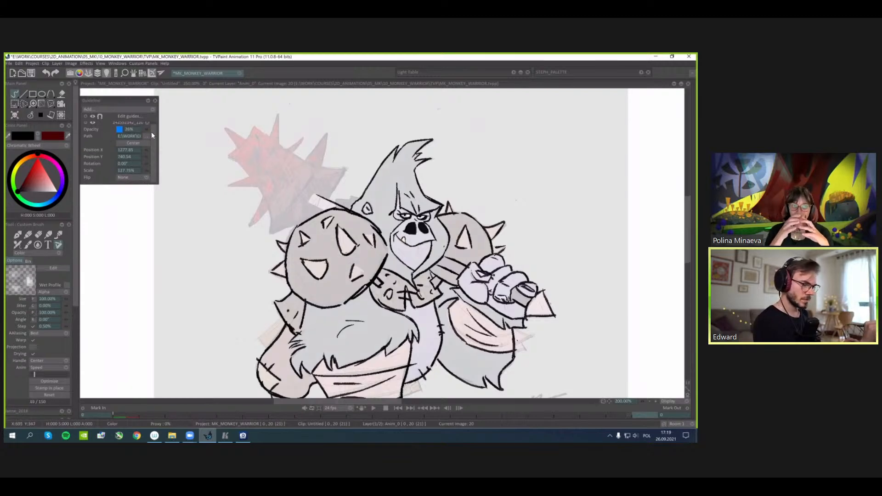
pyautogui.moveTo(152, 133); pyautogui.dragTo(197, 163)
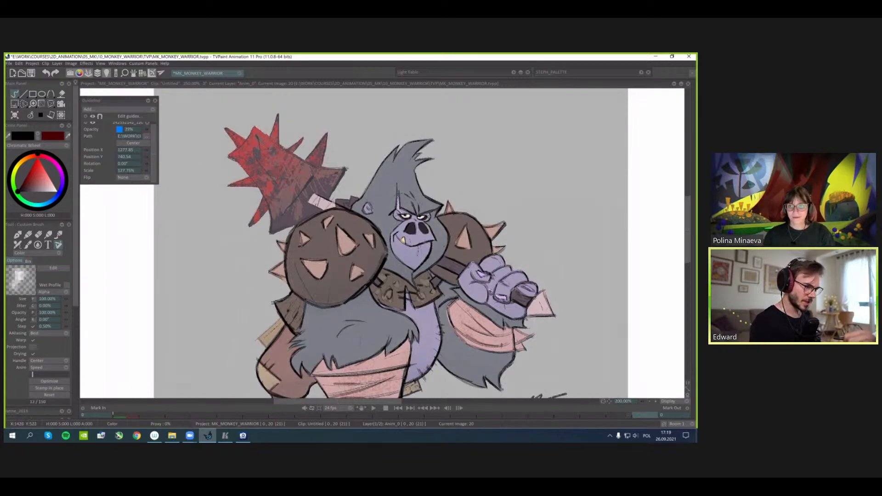
pyautogui.moveTo(334, 205); pyautogui.dragTo(366, 199)
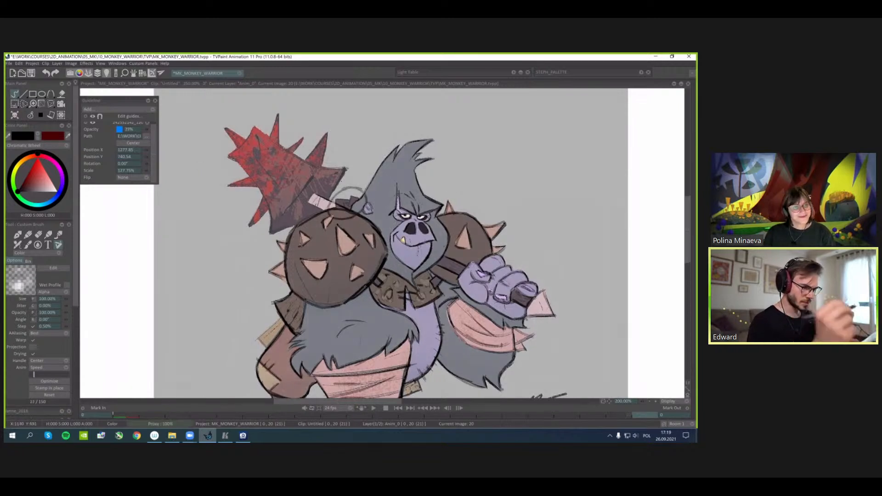
pyautogui.hotkey('ctrl', 'z')
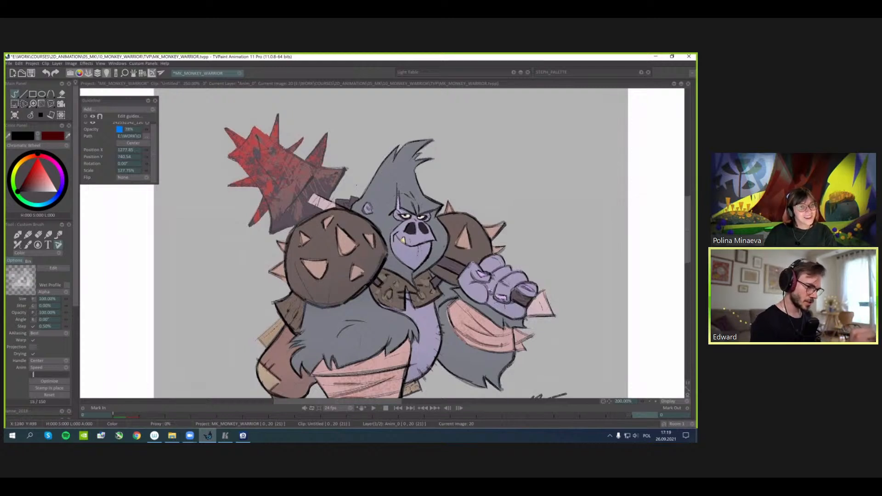
pyautogui.moveTo(357, 184); pyautogui.dragTo(362, 189)
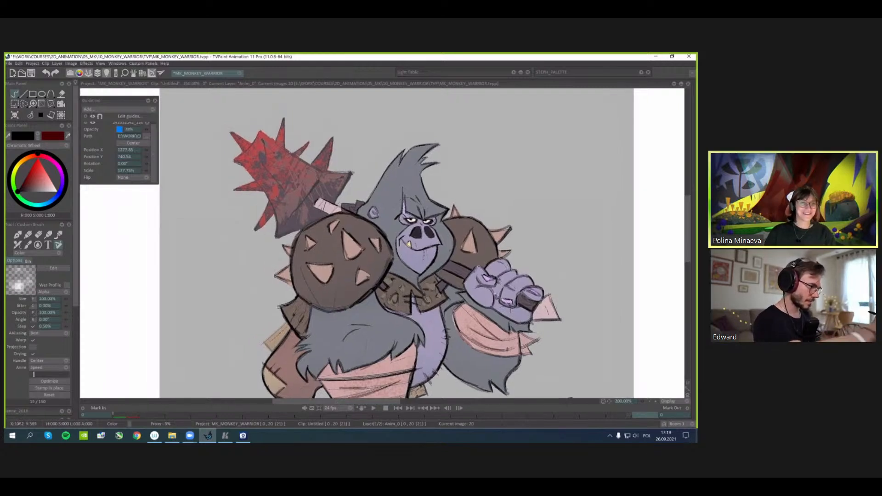
# - Set the guideline image's opacity to 49% and trace the base and lower edge of the club head
pyautogui.moveTo(147, 129); pyautogui.dragTo(105, 137)
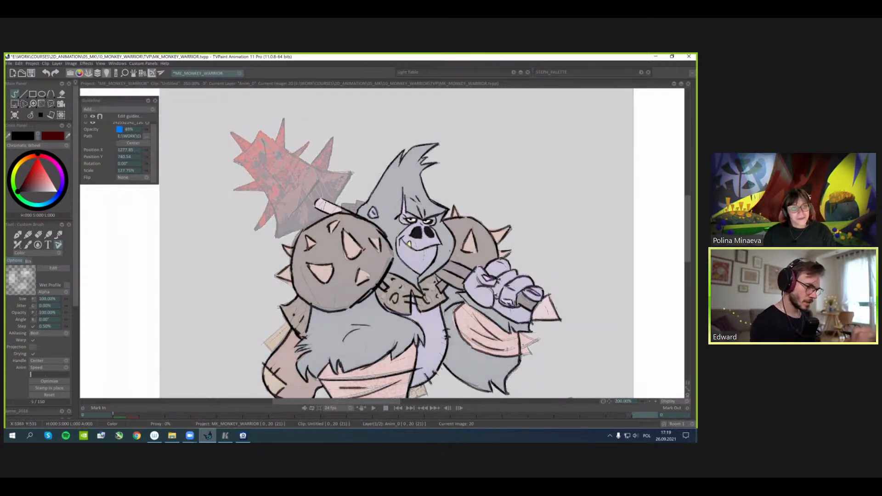
pyautogui.moveTo(334, 192); pyautogui.dragTo(341, 218)
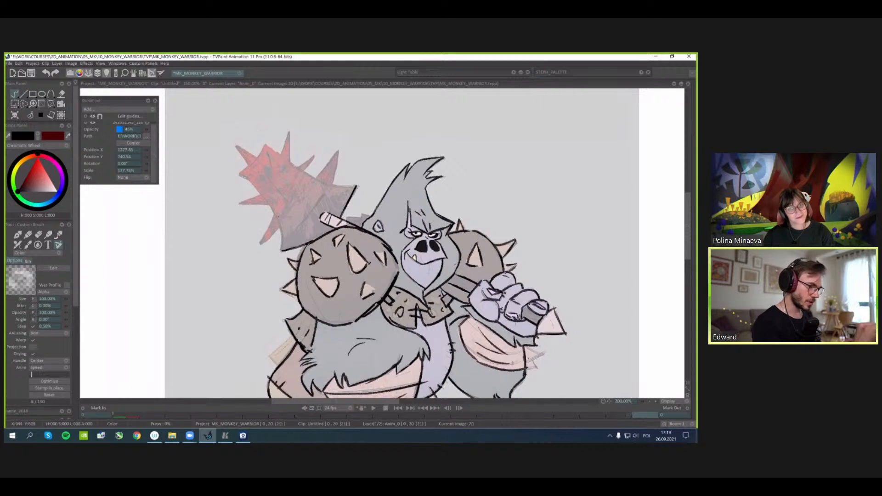
pyautogui.moveTo(239, 175)
pyautogui.mouseDown()
pyautogui.moveTo(277, 215)
pyautogui.moveTo(282, 250)
pyautogui.mouseUp()
pyautogui.hotkey('ctrl', 'z')
pyautogui.hotkey('ctrl', 'z')
pyautogui.moveTo(277, 219); pyautogui.dragTo(282, 250)
# - Trace the upper edge of the club head out to its tip and close the outline
pyautogui.press('h')
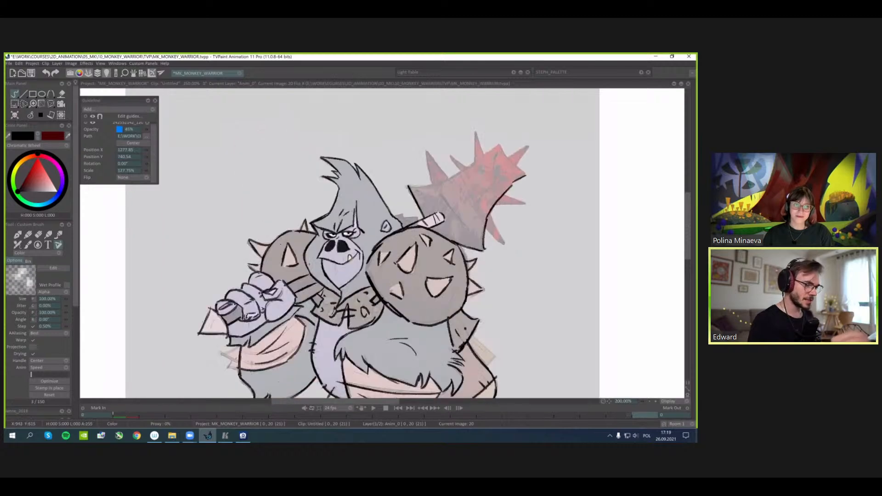
pyautogui.moveTo(488, 135); pyautogui.dragTo(442, 110)
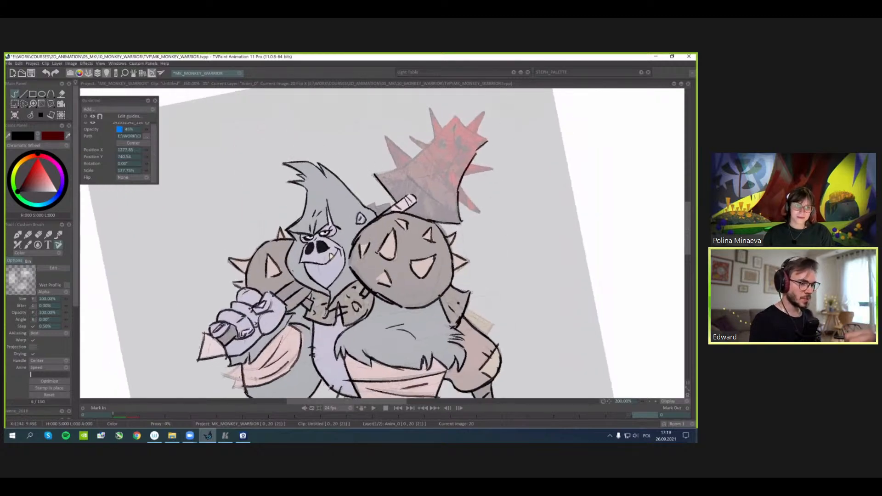
pyautogui.hotkey('ctrl', 'z')
pyautogui.moveTo(375, 175)
pyautogui.mouseDown()
pyautogui.moveTo(406, 167)
pyautogui.moveTo(454, 116)
pyautogui.moveTo(508, 112)
pyautogui.mouseUp()
pyautogui.press('h')
# - Draw the angular inner detail lines on the face of the club head, redoing the unsatisfactory stroke
pyautogui.moveTo(333, 170); pyautogui.dragTo(331, 169)
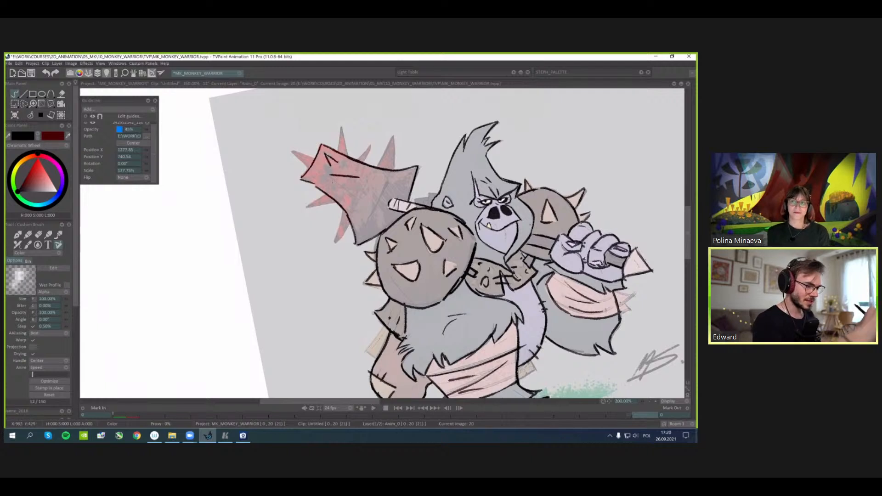
pyautogui.hotkey('ctrl', 'z')
pyautogui.moveTo(332, 176); pyautogui.dragTo(356, 198)
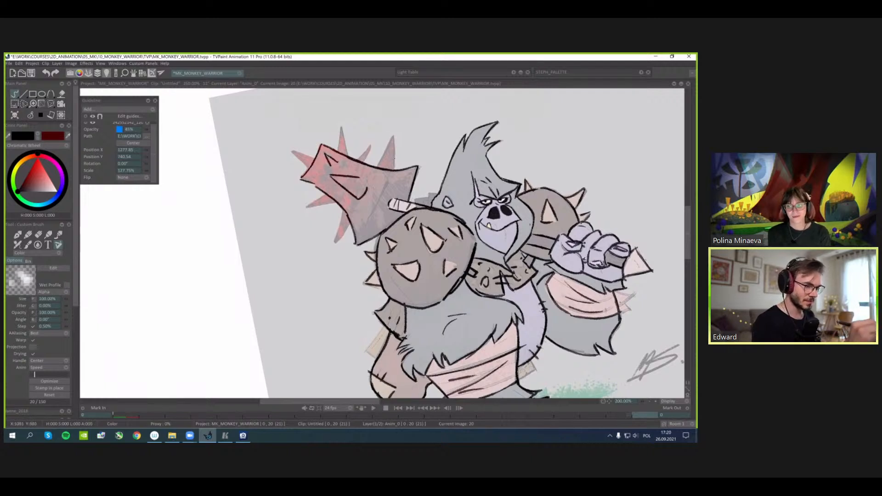
# - Trace the spikes around the club head's upper edge, tip and lower edge, undoing the stray strokes
pyautogui.moveTo(394, 174)
pyautogui.mouseDown()
pyautogui.moveTo(393, 141)
pyautogui.moveTo(378, 170)
pyautogui.moveTo(393, 136)
pyautogui.mouseUp()
pyautogui.hotkey('ctrl', 'z')
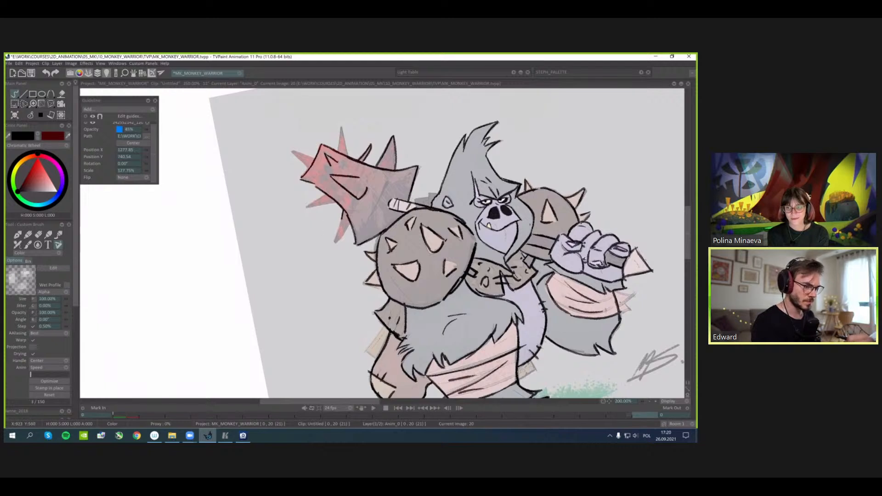
pyautogui.moveTo(343, 219); pyautogui.dragTo(335, 244)
pyautogui.moveTo(327, 193); pyautogui.dragTo(338, 209)
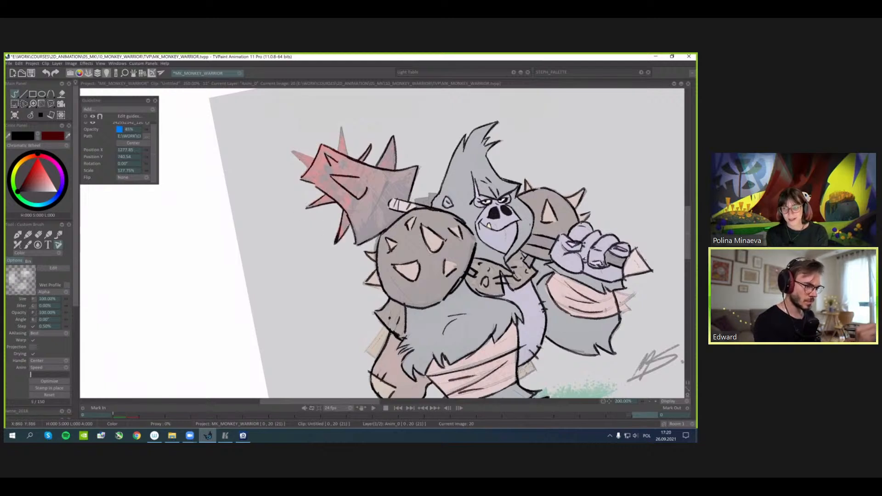
pyautogui.moveTo(291, 151)
pyautogui.mouseDown()
pyautogui.moveTo(310, 171)
pyautogui.moveTo(319, 161)
pyautogui.mouseUp()
pyautogui.moveTo(340, 125)
pyautogui.mouseDown()
pyautogui.moveTo(340, 155)
pyautogui.moveTo(360, 207)
pyautogui.mouseUp()
pyautogui.hotkey('ctrl', 'z')
pyautogui.moveTo(375, 172)
pyautogui.mouseDown()
pyautogui.moveTo(356, 214)
pyautogui.moveTo(370, 186)
pyautogui.moveTo(409, 179)
pyautogui.mouseUp()
pyautogui.hotkey('ctrl', 'z')
pyautogui.hotkey('ctrl', 'z')
pyautogui.hotkey('ctrl', 'z')
pyautogui.hotkey('ctrl', 'z')
# - Hide all the guides so that only the line drawing of the full character shows
pyautogui.scroll(-2, 370, 209)
pyautogui.moveTo(549, 218); pyautogui.dragTo(553, 251)
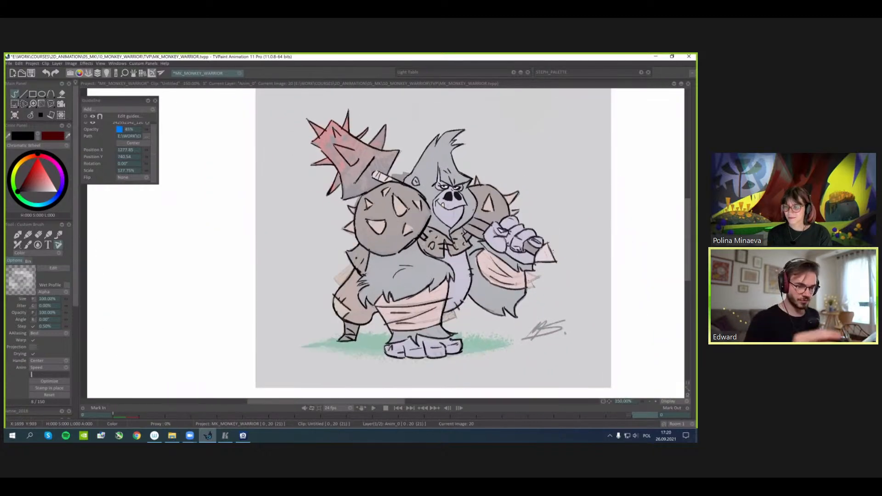
pyautogui.moveTo(530, 214); pyautogui.dragTo(484, 216)
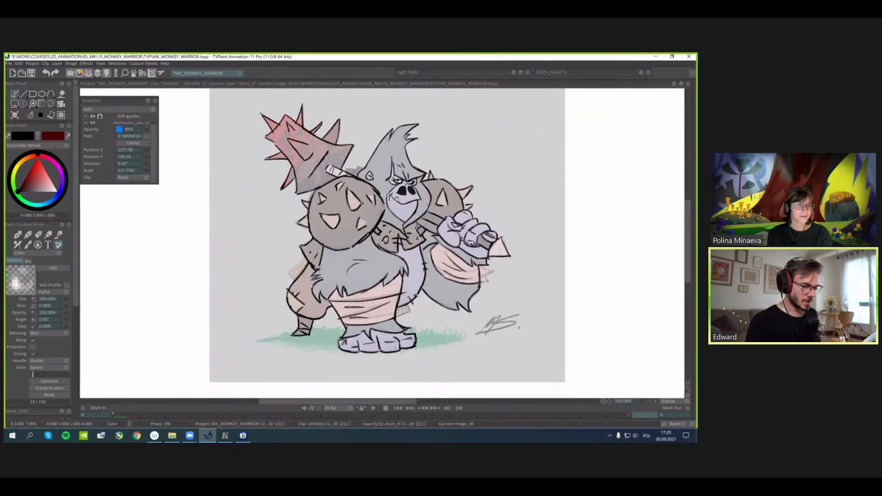
pyautogui.scroll(-2, 477, 239)
pyautogui.press('Tab')
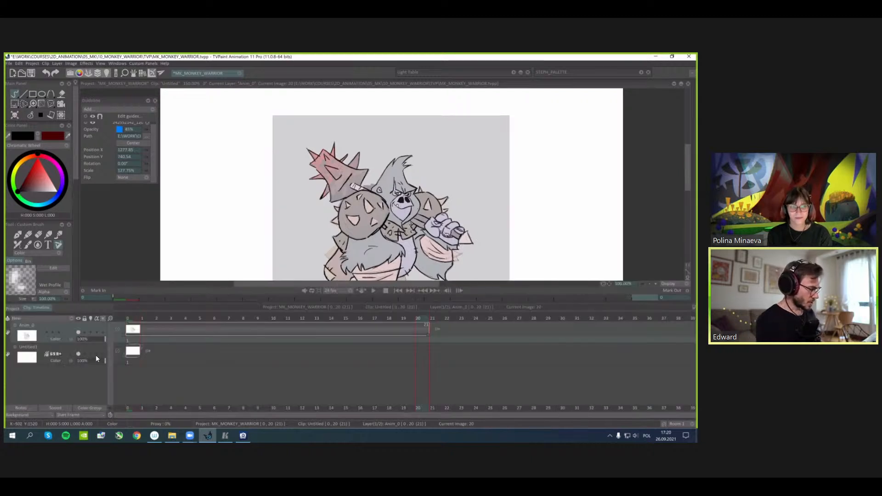
pyautogui.click(93, 116)
pyautogui.press('Tab')
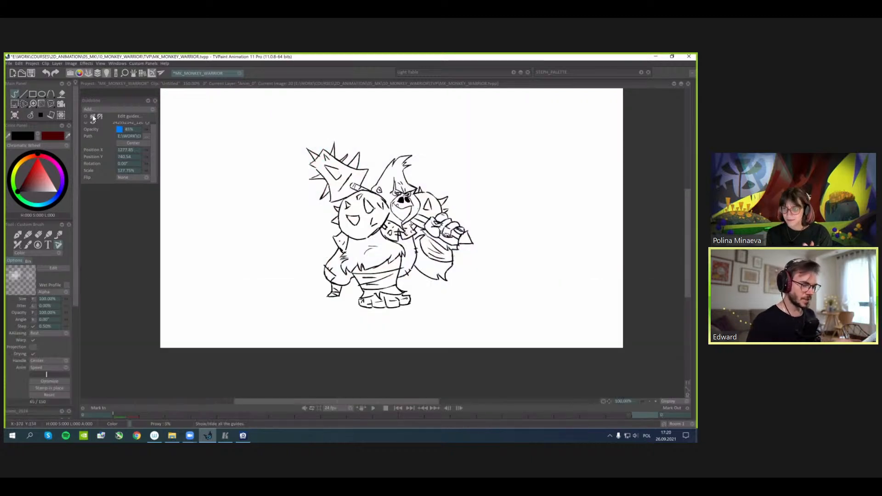
# - Select the untitled layer below Anim_0 and extend its drawing through frame 22
pyautogui.press('Tab')
pyautogui.click(38, 347)
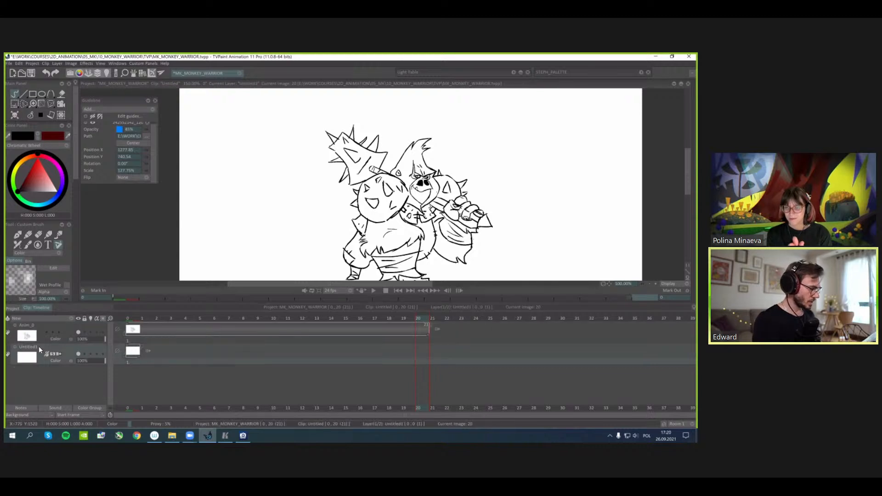
pyautogui.press('Tab')
pyautogui.moveTo(459, 211); pyautogui.dragTo(531, 211)
pyautogui.press('Tab')
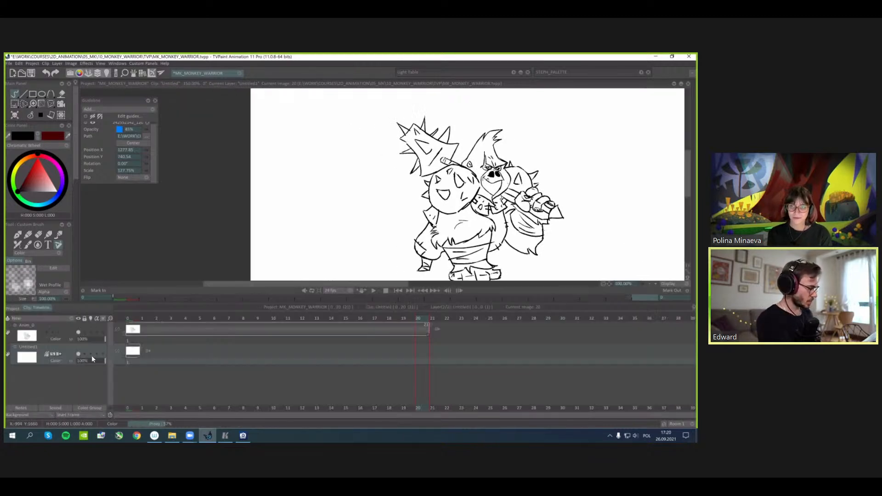
pyautogui.moveTo(142, 354); pyautogui.dragTo(457, 354)
pyautogui.press('Tab')
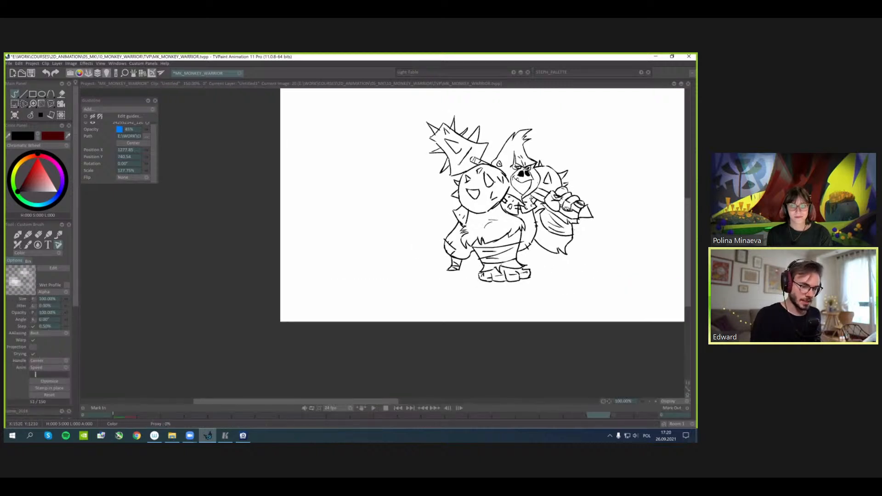
# - Undo the test marks and draw horizontal ground lines on both sides of the gorilla's feet
pyautogui.hotkey('ctrl', 'z')
pyautogui.hotkey('ctrl', 'z')
pyautogui.moveTo(478, 266)
pyautogui.mouseDown()
pyautogui.moveTo(388, 266)
pyautogui.moveTo(432, 273)
pyautogui.mouseUp()
pyautogui.moveTo(444, 279); pyautogui.dragTo(474, 279)
pyautogui.moveTo(524, 262)
pyautogui.mouseDown()
pyautogui.moveTo(567, 262)
pyautogui.moveTo(541, 268)
pyautogui.moveTo(597, 268)
pyautogui.mouseUp()
pyautogui.moveTo(544, 275); pyautogui.dragTo(633, 279)
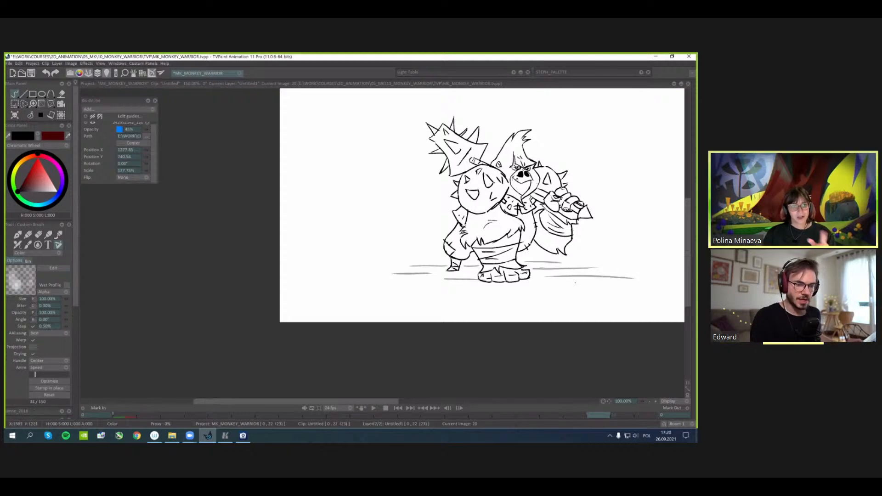
pyautogui.moveTo(562, 284); pyautogui.dragTo(620, 284)
pyautogui.moveTo(597, 207); pyautogui.dragTo(568, 207)
pyautogui.moveTo(497, 303); pyautogui.dragTo(464, 315)
# - Lower the opacity of the ground line layer and make Anim_0 the active layer
pyautogui.press('Tab')
pyautogui.press('Tab')
pyautogui.press('Tab')
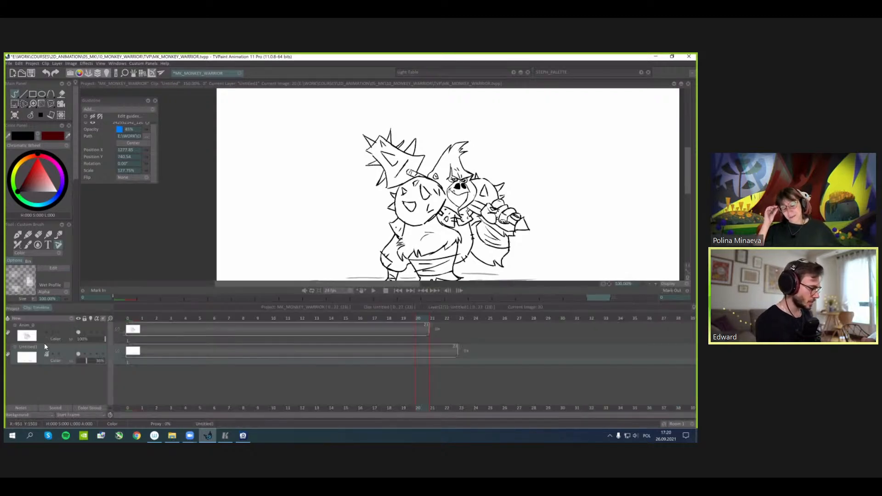
pyautogui.click(39, 326)
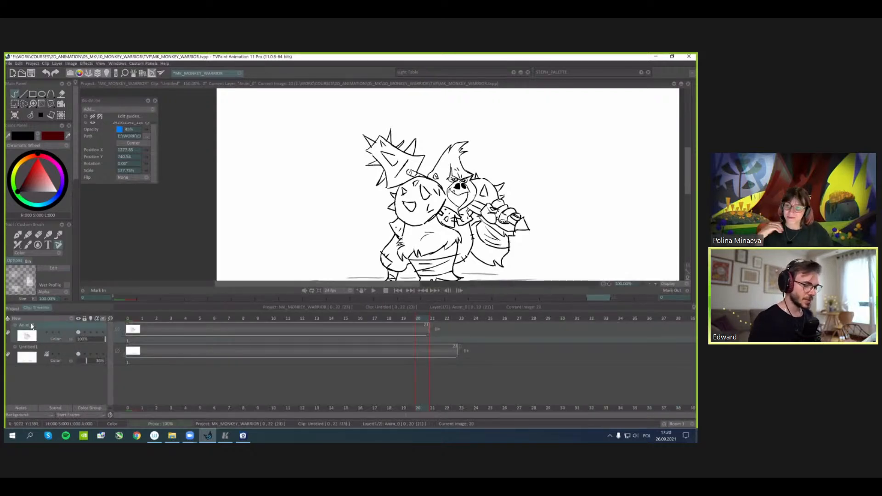
pyautogui.press('Tab')
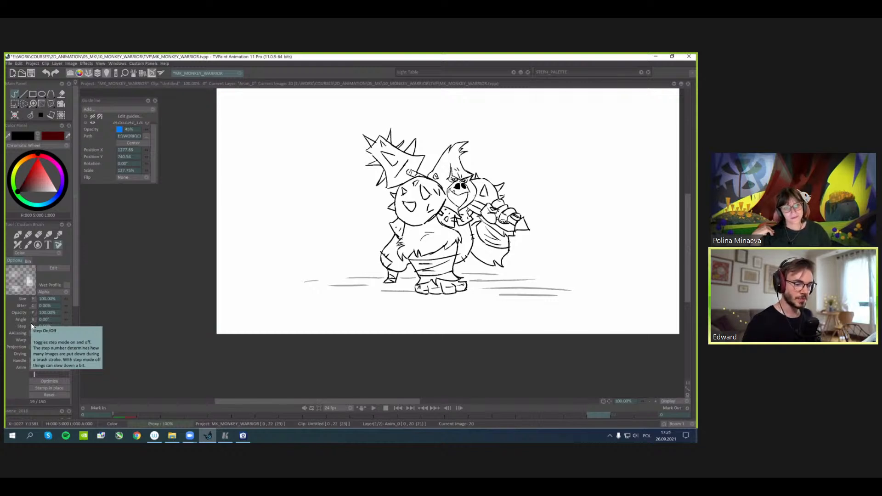
# - Draw the missing far foot with its wrappings beside the gorilla's front foot
pyautogui.scroll(3, 471, 288)
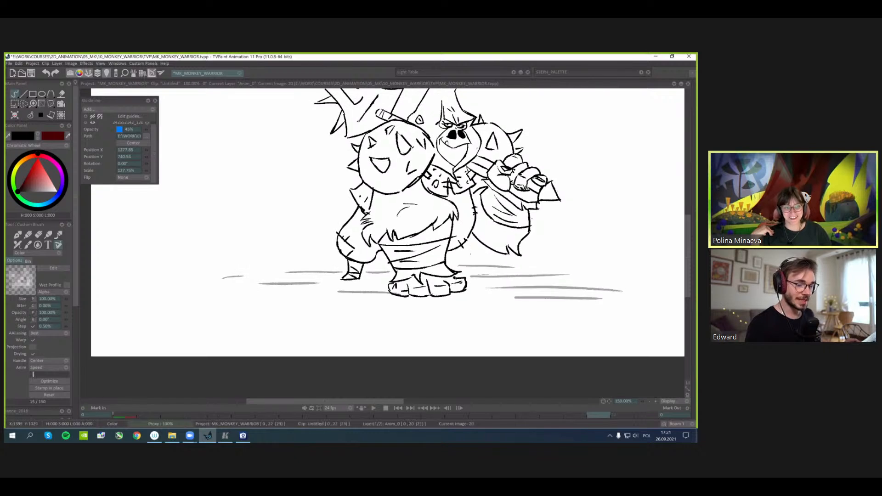
pyautogui.scroll(1, 464, 265)
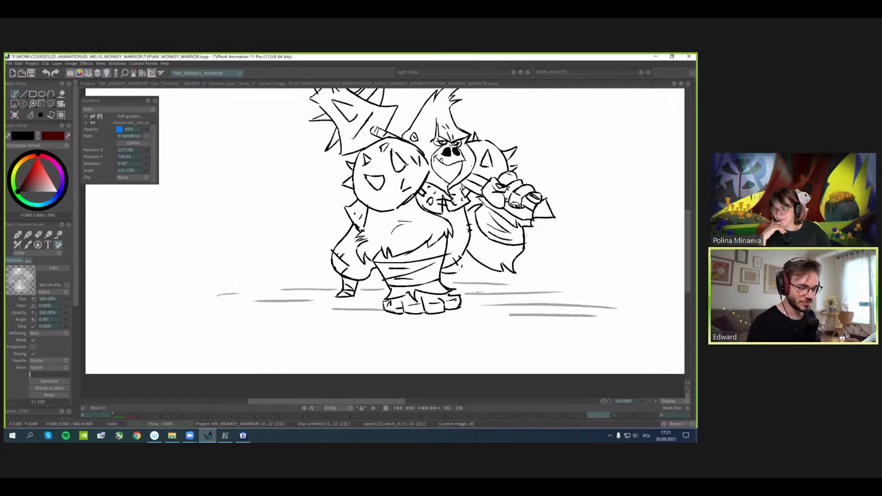
pyautogui.moveTo(626, 363); pyautogui.dragTo(633, 364)
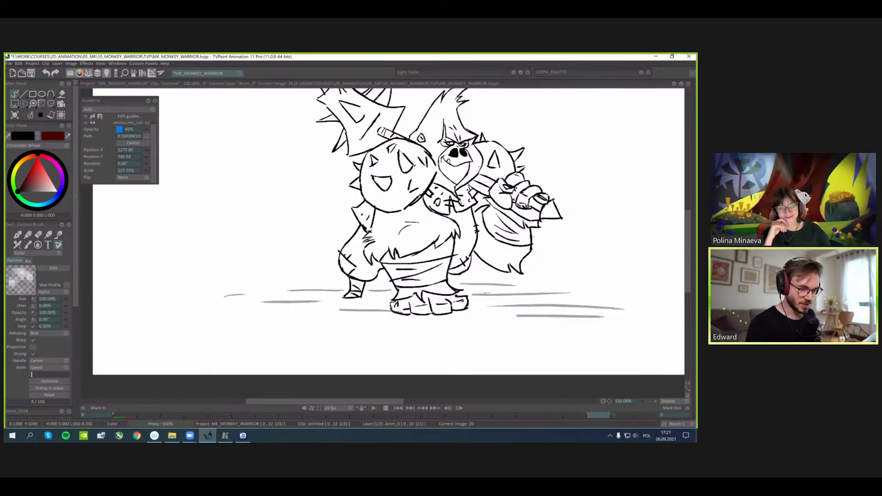
pyautogui.moveTo(462, 274)
pyautogui.mouseDown()
pyautogui.moveTo(471, 265)
pyautogui.moveTo(471, 285)
pyautogui.mouseUp()
pyautogui.hotkey('ctrl', 'z')
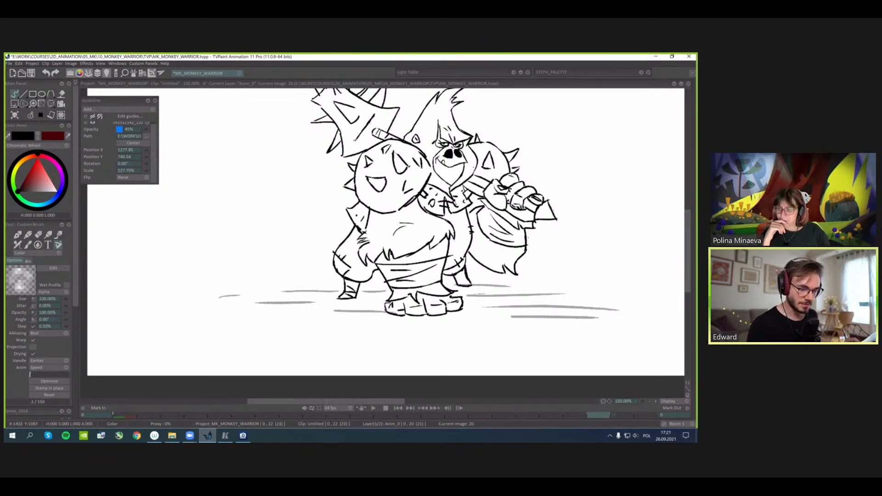
# - Extend the Anim_0 drawing to frame 50 and insert a blank drawing at frame 22
pyautogui.scroll(-1, 441, 266)
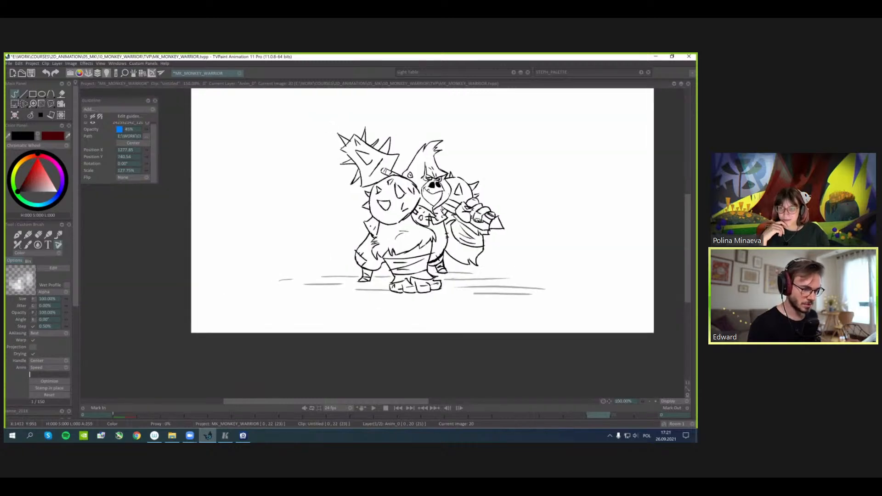
pyautogui.press('x')
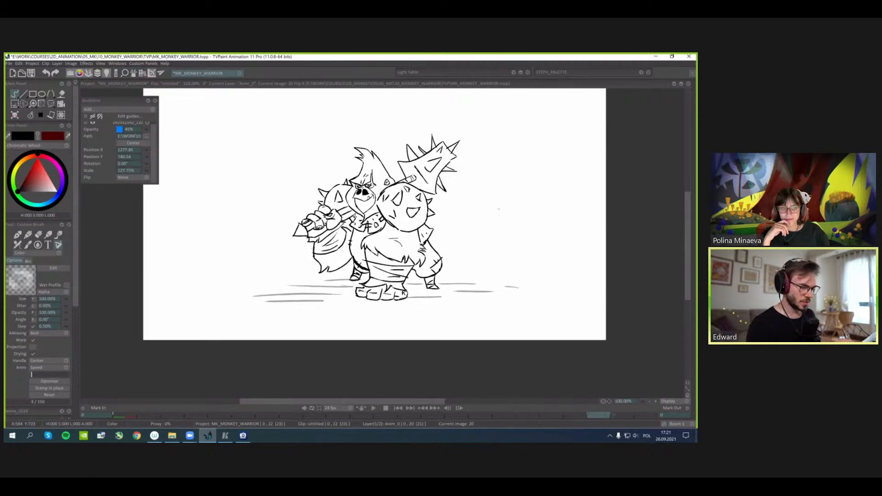
pyautogui.moveTo(439, 209); pyautogui.dragTo(444, 190)
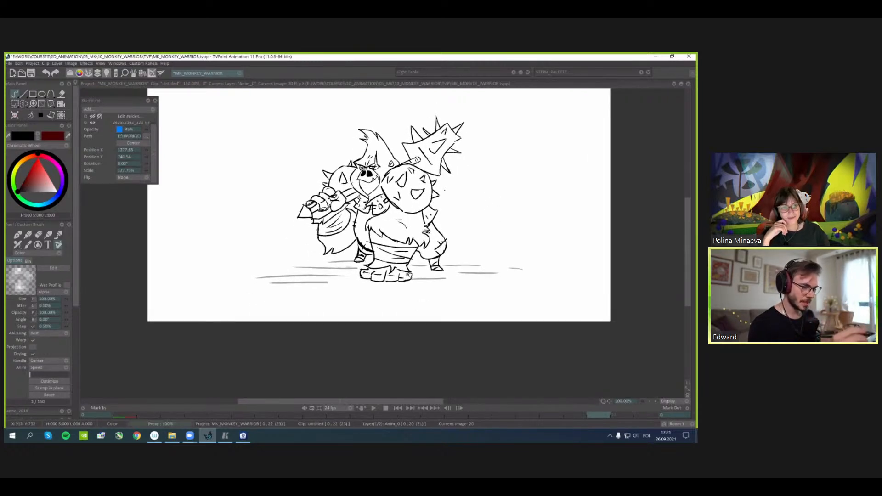
pyautogui.press('s')
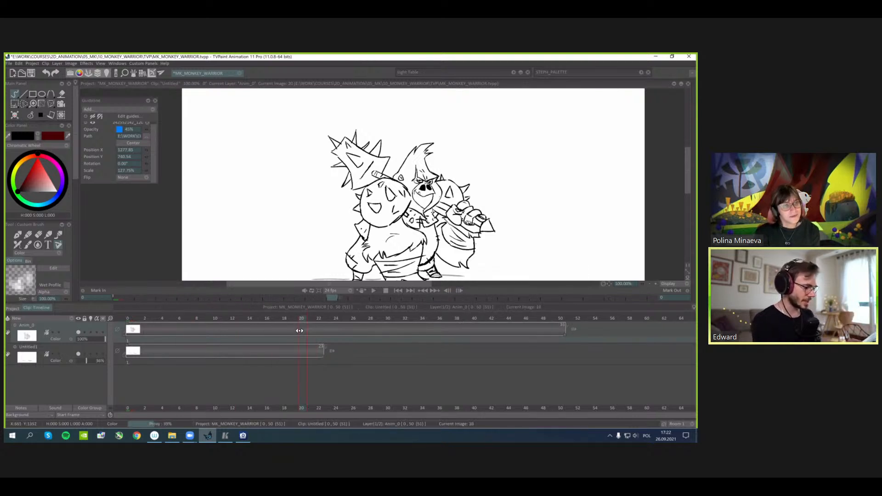
pyautogui.moveTo(300, 331)
pyautogui.mouseDown()
pyautogui.moveTo(127, 343)
pyautogui.moveTo(206, 331)
pyautogui.moveTo(221, 334)
pyautogui.moveTo(201, 338)
pyautogui.moveTo(311, 340)
pyautogui.mouseUp()
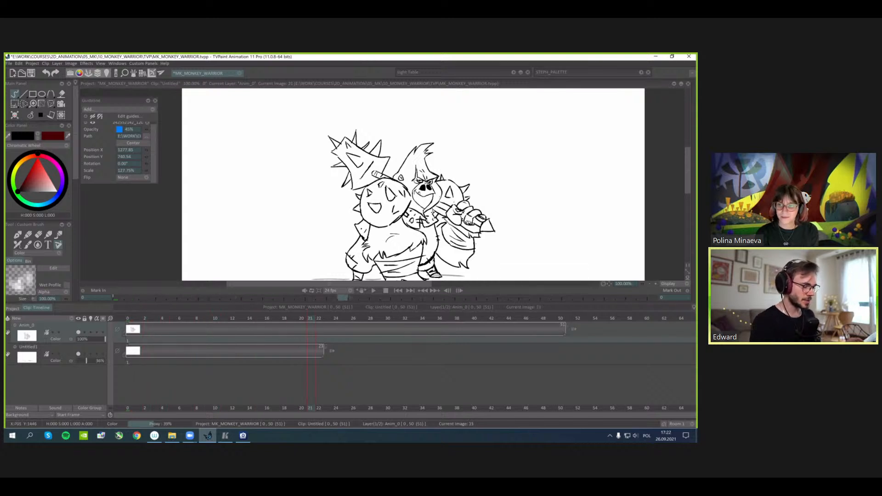
pyautogui.moveTo(414, 207); pyautogui.dragTo(430, 187)
pyautogui.moveTo(311, 332)
pyautogui.mouseDown()
pyautogui.moveTo(144, 331)
pyautogui.moveTo(318, 329)
pyautogui.mouseUp()
pyautogui.press('Delete')
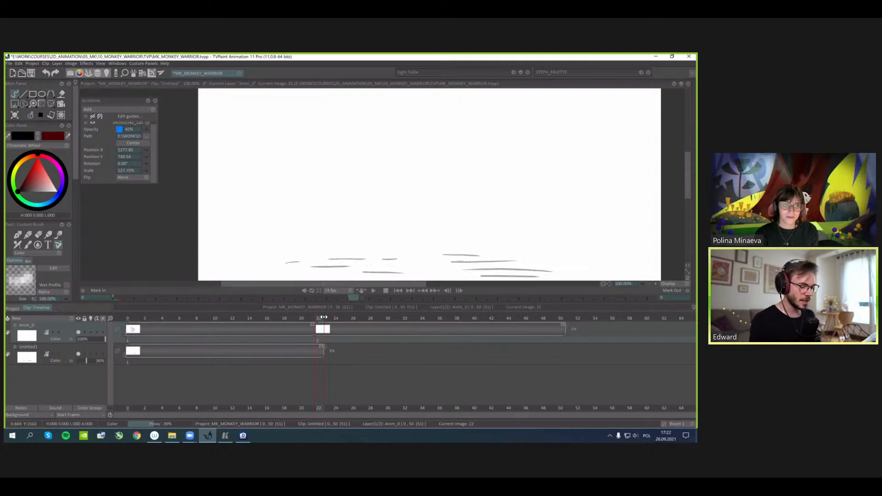
# - Insert blank drawings on Anim_0 at frames 35, 44 and 56, extend the layer to frame 66, and return to frame 23
pyautogui.click(432, 317)
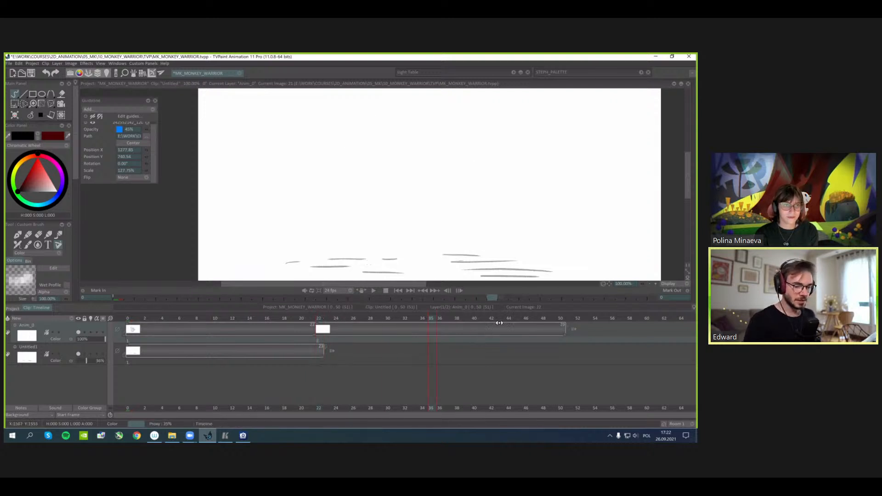
pyautogui.press('Delete')
pyautogui.click(509, 318)
pyautogui.press('Delete')
pyautogui.moveTo(567, 335); pyautogui.dragTo(695, 334)
pyautogui.click(614, 318)
pyautogui.press('Delete')
pyautogui.click(320, 318)
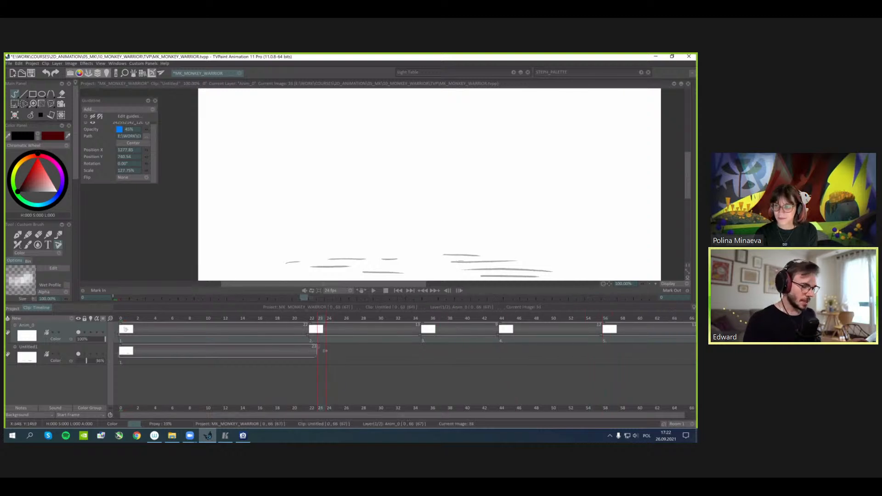
pyautogui.press('Tab')
pyautogui.moveTo(503, 291); pyautogui.dragTo(518, 324)
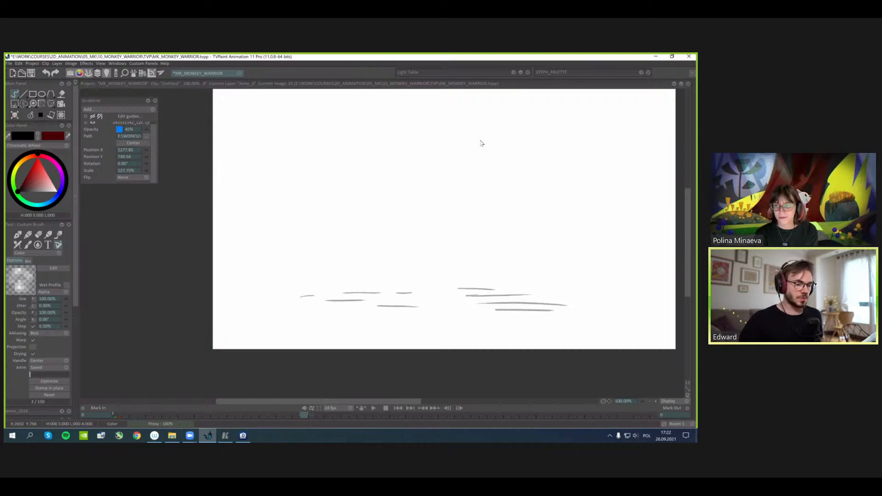
# - Switch to the reference video IMG_0259.MOV and scrub it to frame 43
pyautogui.hotkey('alt', 'Tab')
pyautogui.moveTo(555, 217); pyautogui.dragTo(439, 120)
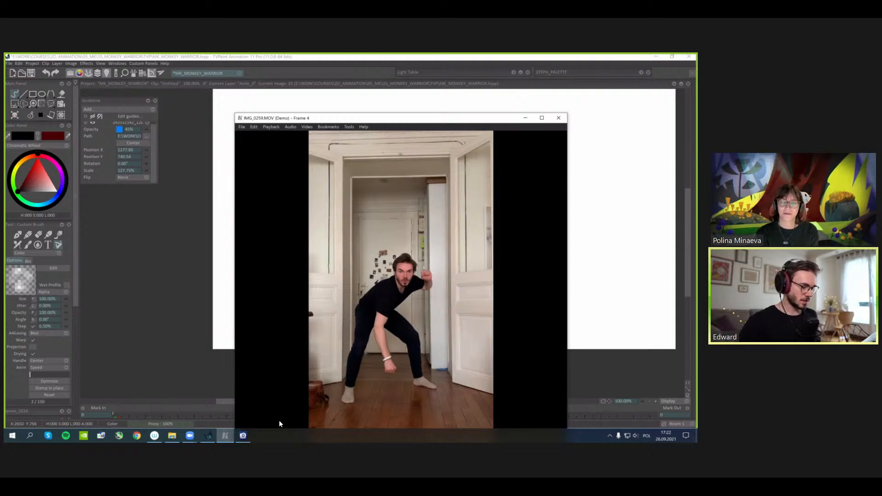
pyautogui.moveTo(273, 425); pyautogui.dragTo(349, 410)
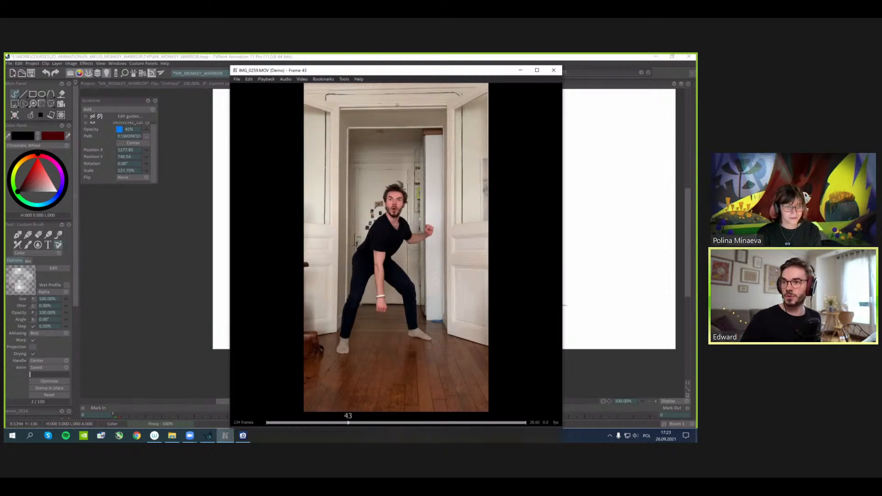
# - Arrange TVPaint on one half of the screen and the reference video player on the other
pyautogui.hotkey('alt', 'Tab')
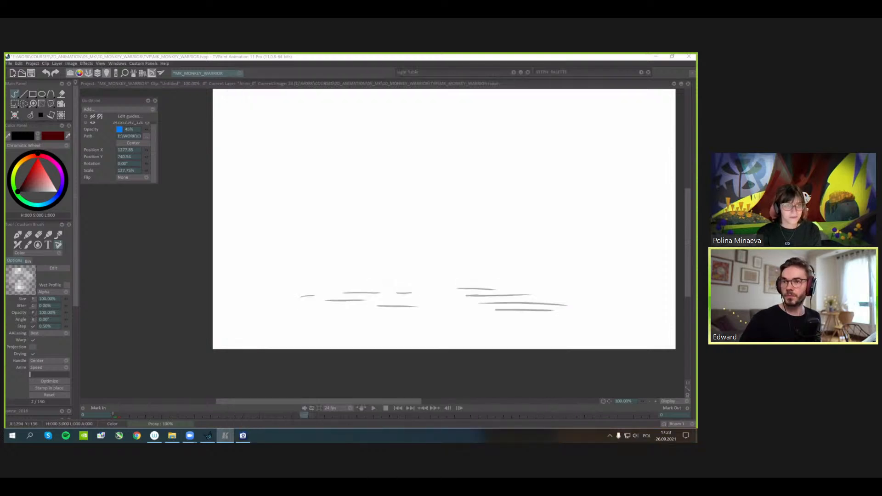
pyautogui.press('super+Left')
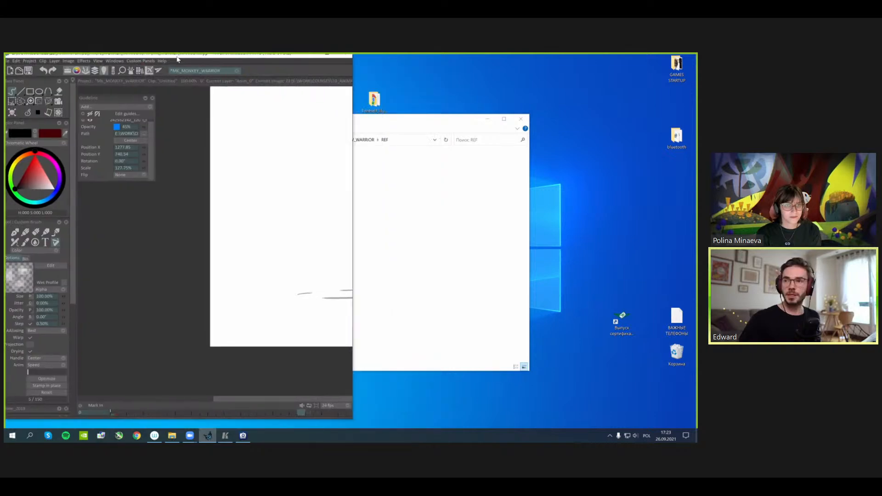
pyautogui.moveTo(697, 150); pyautogui.dragTo(567, 54)
pyautogui.press('super+Right')
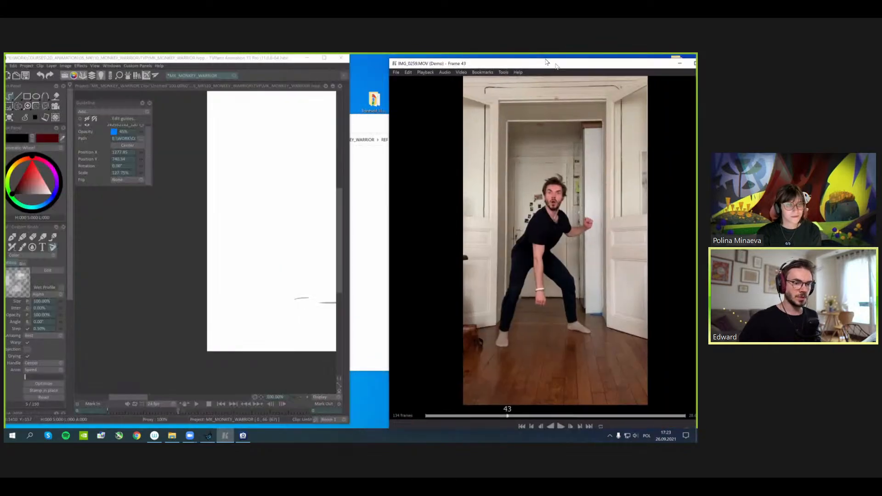
# - Resize and position the two windows so TVPaint fills about three quarters of the desktop with the video's performer still visible beside it
pyautogui.moveTo(350, 280); pyautogui.dragTo(349, 259)
pyautogui.moveTo(404, 256); pyautogui.dragTo(426, 243)
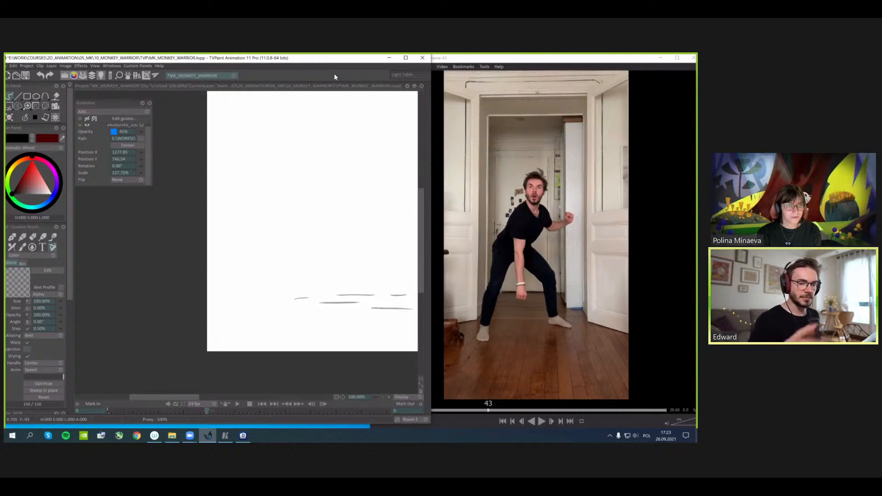
pyautogui.click(540, 64)
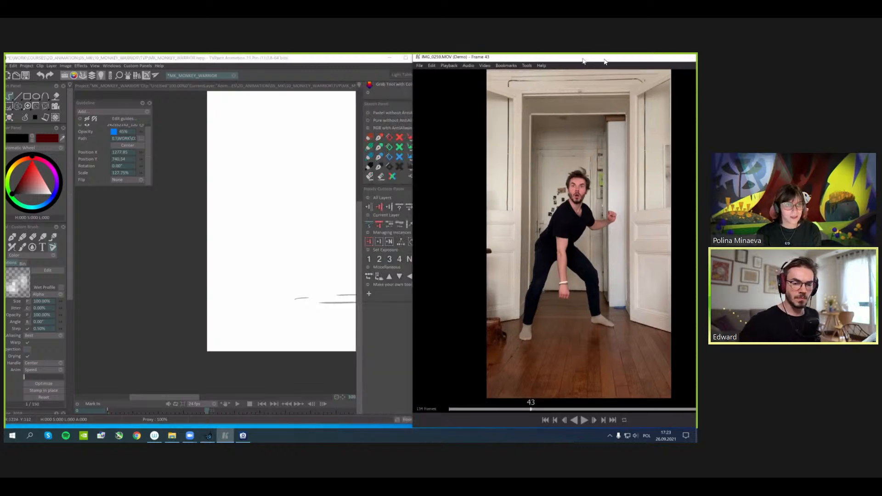
pyautogui.click(372, 64)
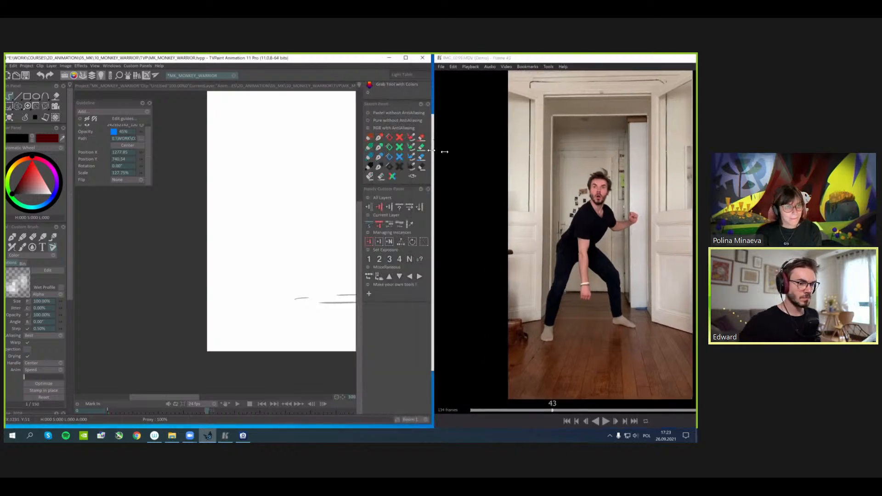
pyautogui.moveTo(432, 150); pyautogui.dragTo(535, 155)
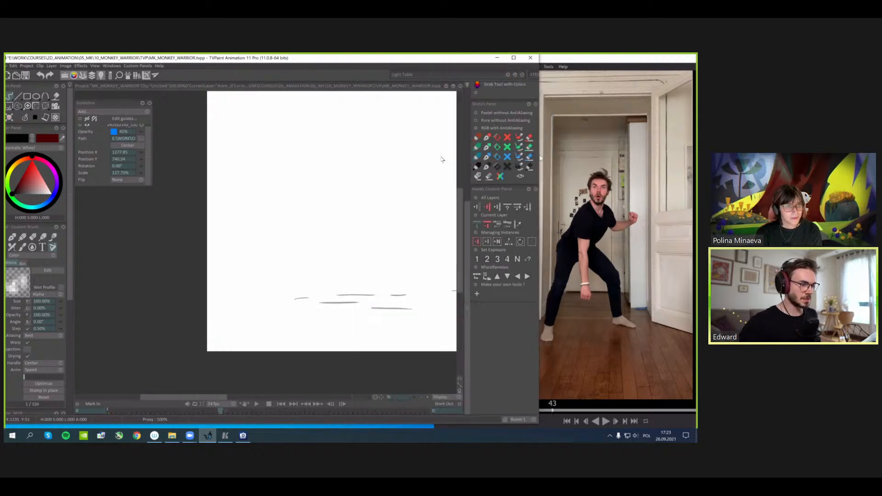
# - Collapse the Guideline panel and show the traced gorilla through the light table beneath the blank drawing
pyautogui.click(141, 103)
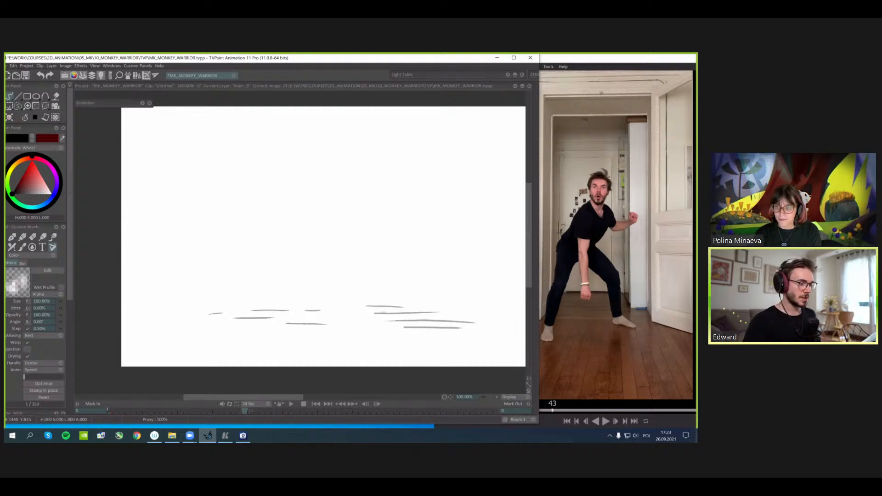
pyautogui.moveTo(382, 255); pyautogui.dragTo(374, 255)
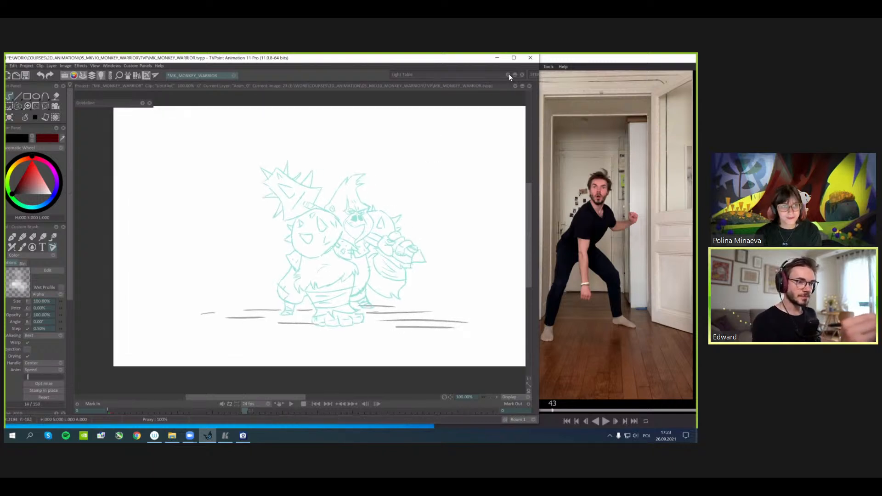
pyautogui.click(508, 74)
pyautogui.click(509, 75)
pyautogui.moveTo(437, 245); pyautogui.dragTo(439, 244)
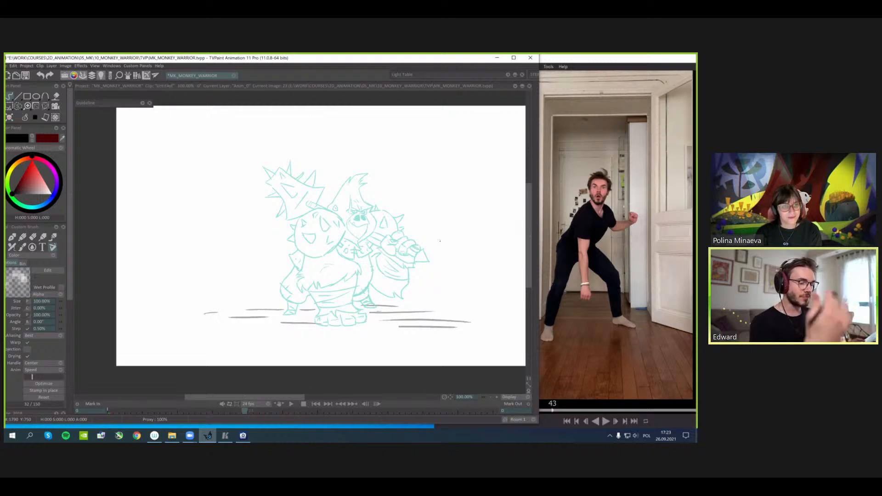
pyautogui.scroll(1, 391, 178)
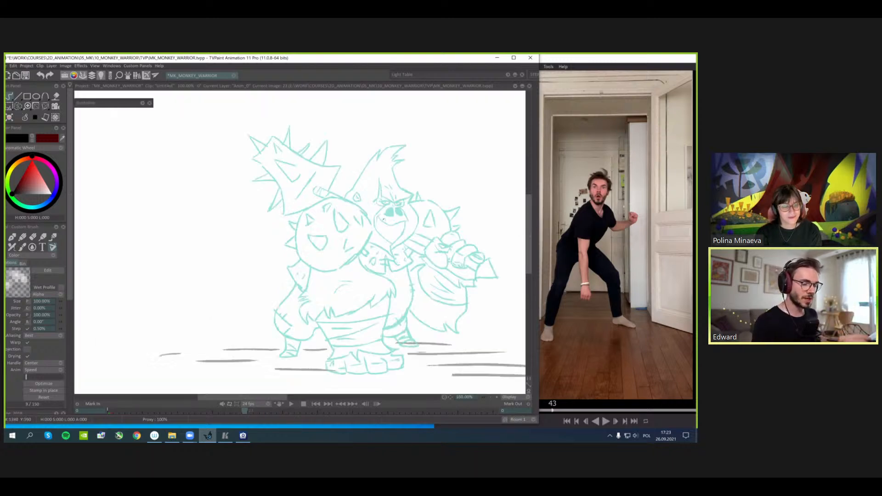
# - Sketch a few trial strokes around the gorilla's head on frame 23 and try transforming the selected head area
pyautogui.moveTo(414, 185); pyautogui.dragTo(393, 204)
pyautogui.scroll(-1, 393, 204)
pyautogui.moveTo(350, 260)
pyautogui.mouseDown()
pyautogui.moveTo(371, 218)
pyautogui.moveTo(357, 252)
pyautogui.mouseUp()
pyautogui.moveTo(343, 214); pyautogui.dragTo(335, 240)
pyautogui.moveTo(321, 178); pyautogui.dragTo(314, 196)
pyautogui.press('s')
pyautogui.moveTo(356, 143)
pyautogui.mouseDown()
pyautogui.moveTo(294, 187)
pyautogui.moveTo(417, 242)
pyautogui.mouseUp()
pyautogui.hotkey('ctrl', 't')
pyautogui.moveTo(347, 236)
pyautogui.mouseDown()
pyautogui.moveTo(332, 190)
pyautogui.moveTo(375, 242)
pyautogui.moveTo(372, 207)
pyautogui.mouseUp()
pyautogui.hotkey('ctrl', 'z')
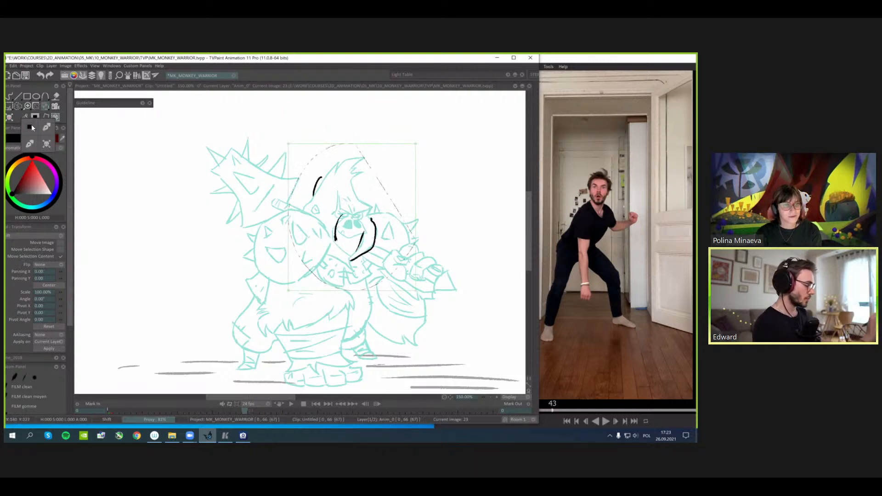
# - Undo the last change on the Anim_0 layer and go to the blank drawing at frame 22
pyautogui.press('b')
pyautogui.press('Right')
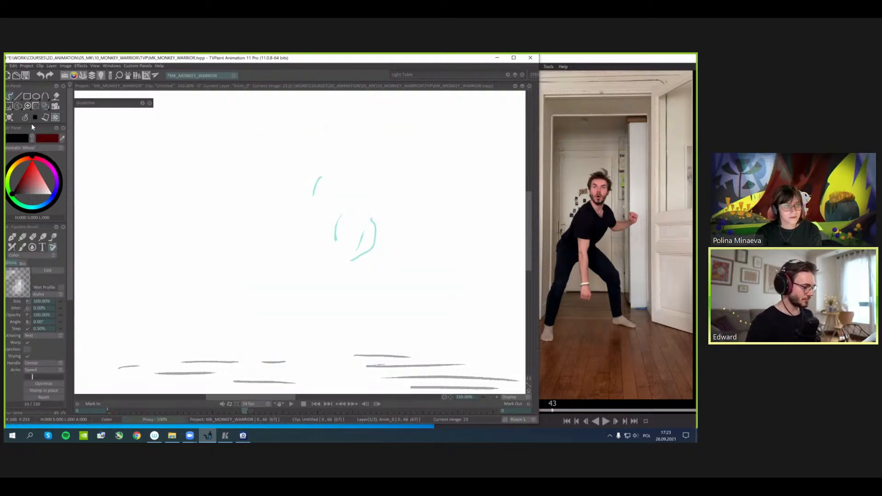
pyautogui.hotkey('ctrl', 'v')
pyautogui.press('Tab')
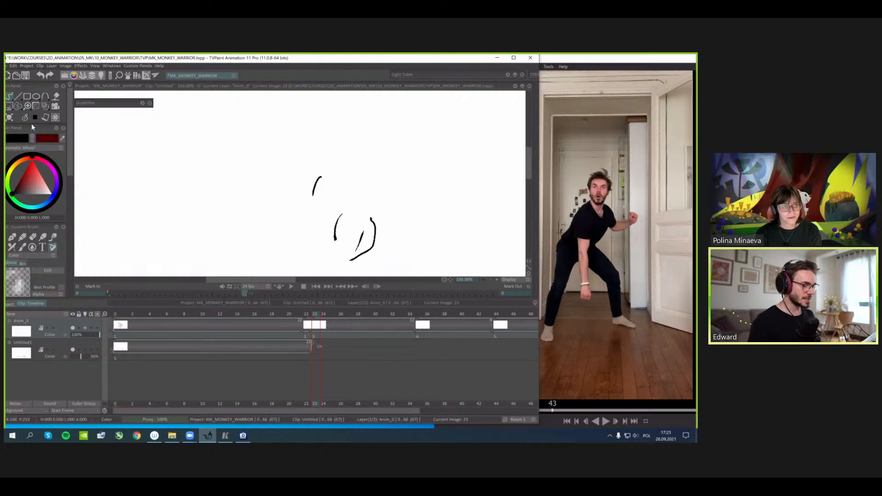
pyautogui.hotkey('ctrl', 'z')
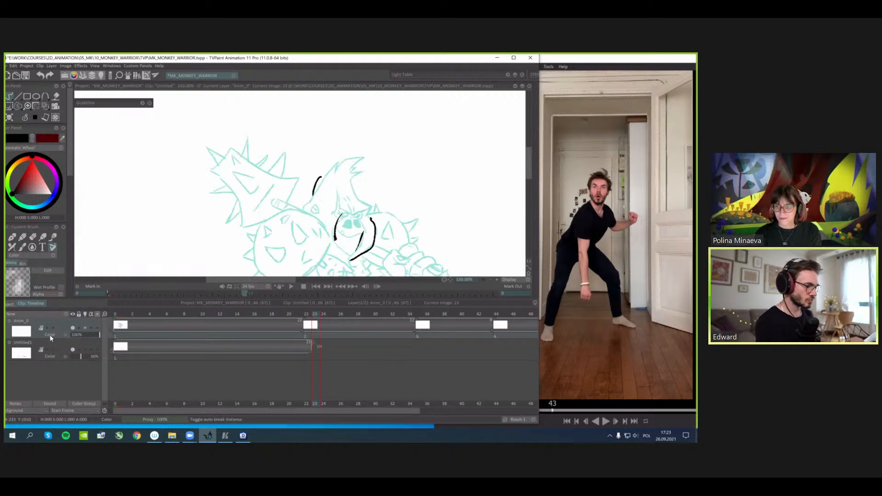
pyautogui.press('Left')
pyautogui.press('Left')
pyautogui.press('Right')
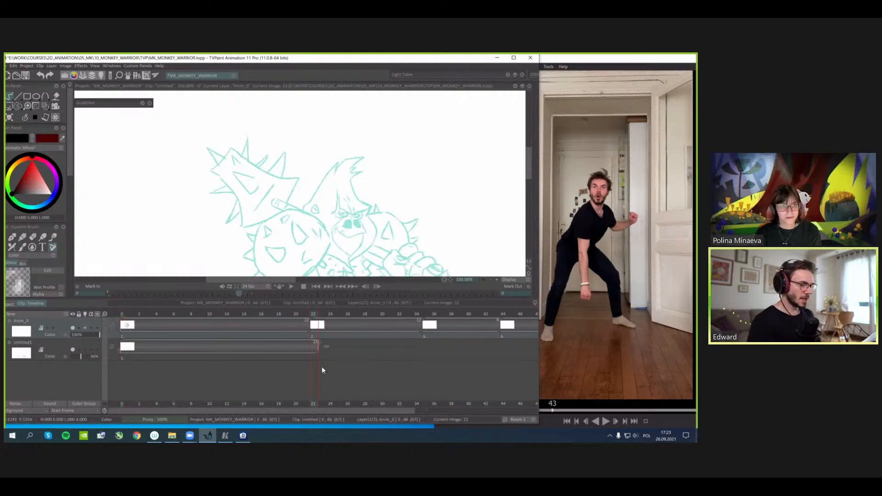
pyautogui.press('Tab')
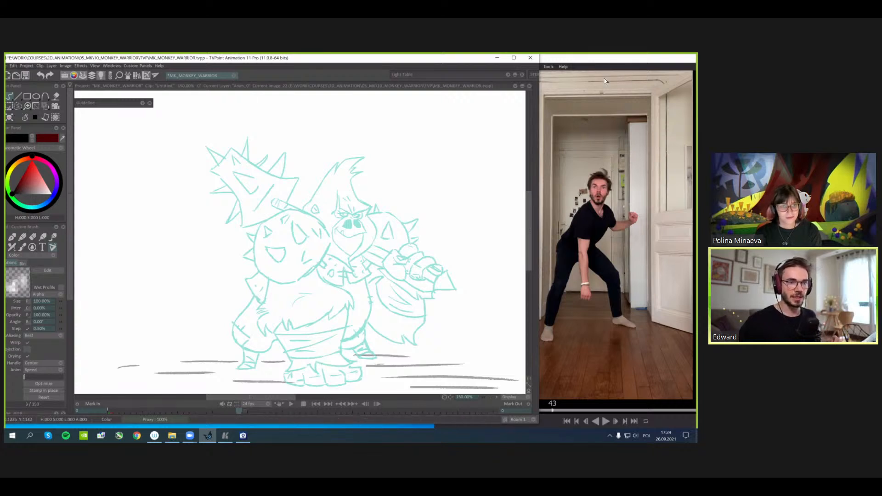
# - Scrub the reference video back and forth between frames 15 and 44 to compare the two poses, ending on frame 44
pyautogui.click(607, 59)
pyautogui.moveTo(552, 410); pyautogui.dragTo(502, 410)
pyautogui.press('Left')
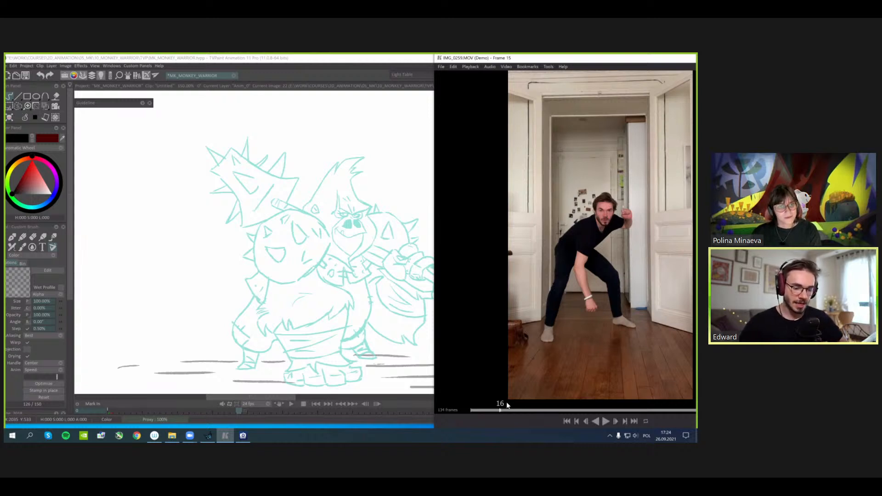
pyautogui.moveTo(516, 410); pyautogui.dragTo(566, 384)
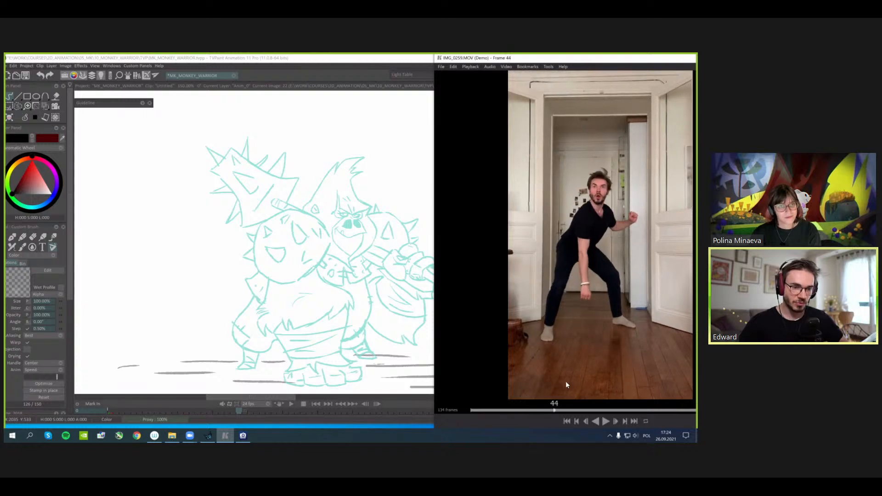
pyautogui.click(498, 410)
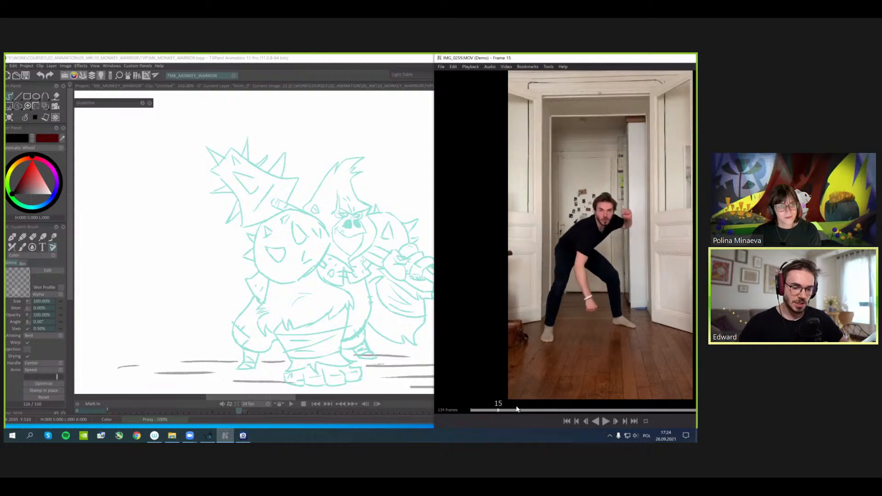
pyautogui.click(554, 411)
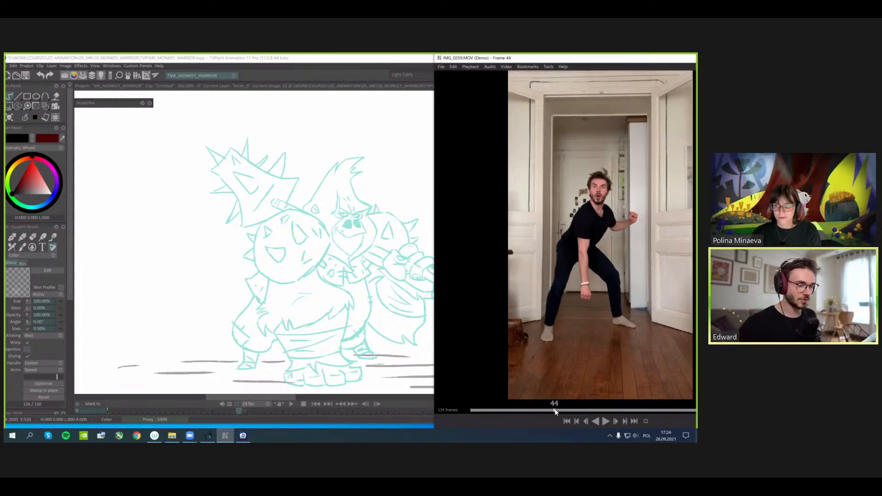
# - Switch back to TVPaint and sketch the gorilla's muzzle, nostrils, mouth and pointed chin on frame 22 over the light-table drawing
pyautogui.click(408, 60)
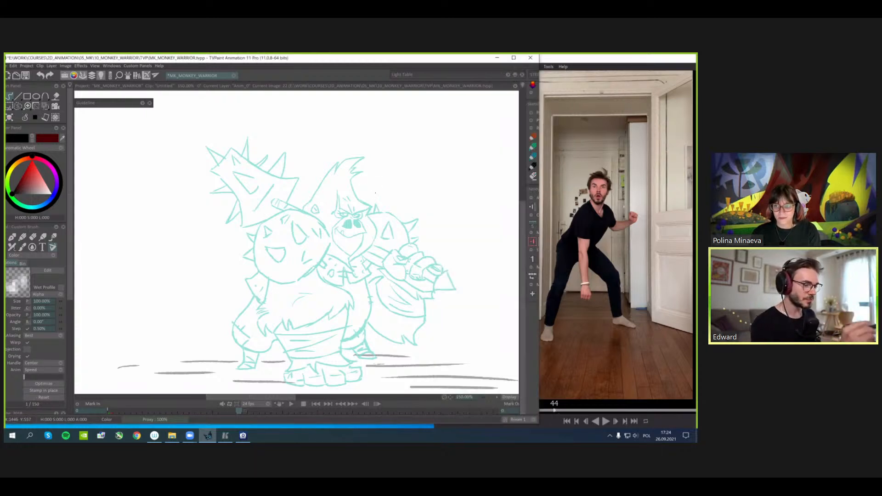
pyautogui.scroll(2, 345, 229)
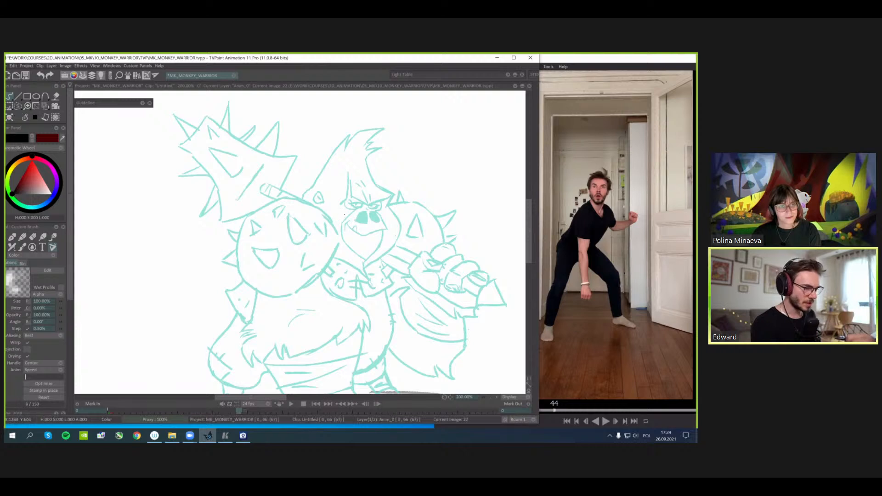
pyautogui.moveTo(350, 210)
pyautogui.mouseDown()
pyautogui.moveTo(338, 239)
pyautogui.moveTo(363, 259)
pyautogui.moveTo(382, 229)
pyautogui.moveTo(358, 234)
pyautogui.moveTo(347, 221)
pyautogui.moveTo(365, 225)
pyautogui.moveTo(352, 215)
pyautogui.moveTo(357, 224)
pyautogui.moveTo(377, 212)
pyautogui.moveTo(376, 225)
pyautogui.mouseUp()
pyautogui.hotkey('ctrl', 'z')
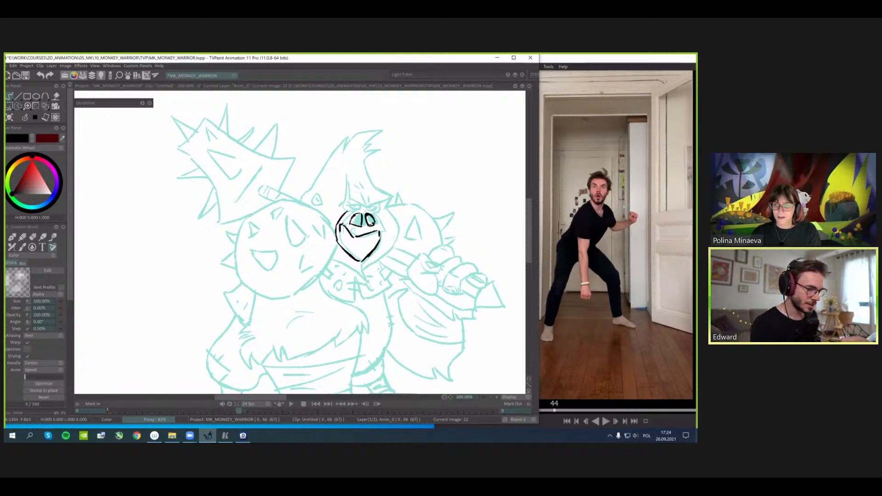
# - Try round construction lines for the gorilla's skull and jaw around the new face, then undo them
pyautogui.moveTo(309, 212)
pyautogui.mouseDown()
pyautogui.moveTo(371, 176)
pyautogui.moveTo(344, 165)
pyautogui.moveTo(311, 222)
pyautogui.moveTo(347, 273)
pyautogui.mouseUp()
pyautogui.moveTo(378, 209); pyautogui.dragTo(363, 270)
pyautogui.moveTo(359, 180)
pyautogui.mouseDown()
pyautogui.moveTo(365, 203)
pyautogui.moveTo(348, 272)
pyautogui.mouseUp()
pyautogui.hotkey('ctrl', 'z')
pyautogui.hotkey('ctrl', 'z')
pyautogui.hotkey('ctrl', 'z')
pyautogui.hotkey('ctrl', 'z')
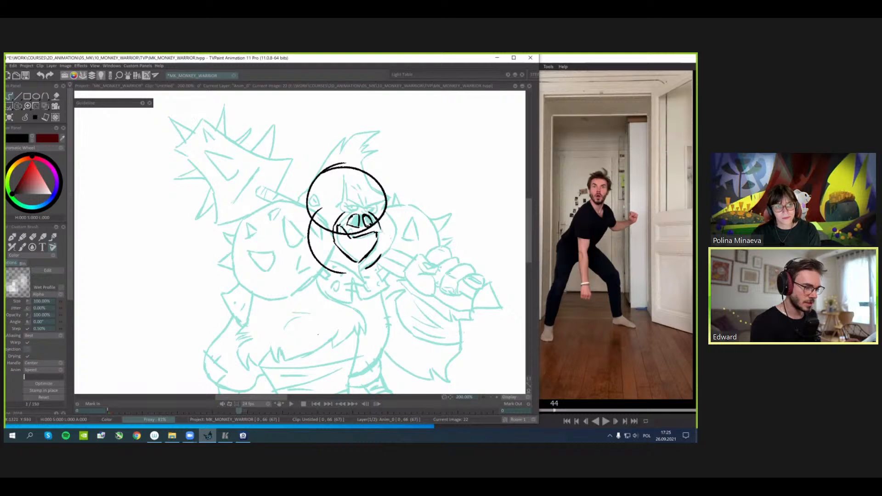
pyautogui.hotkey('ctrl', 'z')
# - Draw the gorilla's two eyes with pupils just above the nose, redoing strokes until both look wide open
pyautogui.scroll(3, 308, 180)
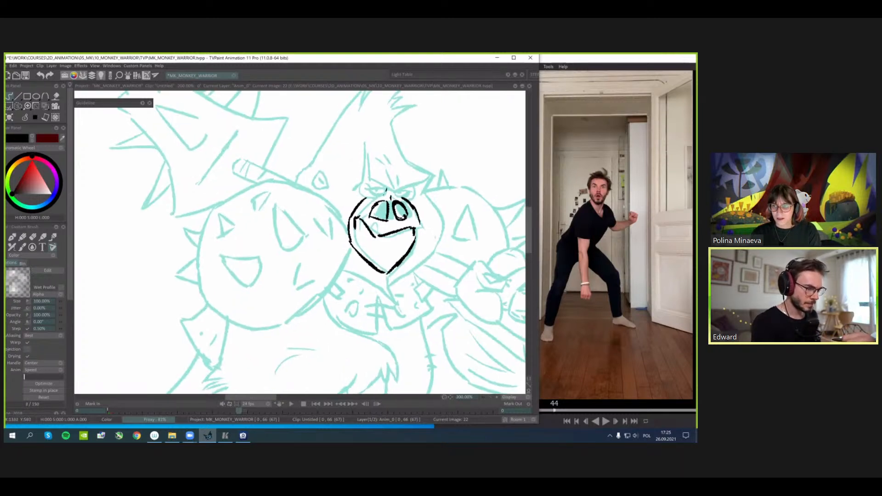
pyautogui.moveTo(364, 189); pyautogui.dragTo(384, 189)
pyautogui.hotkey('ctrl', 'z')
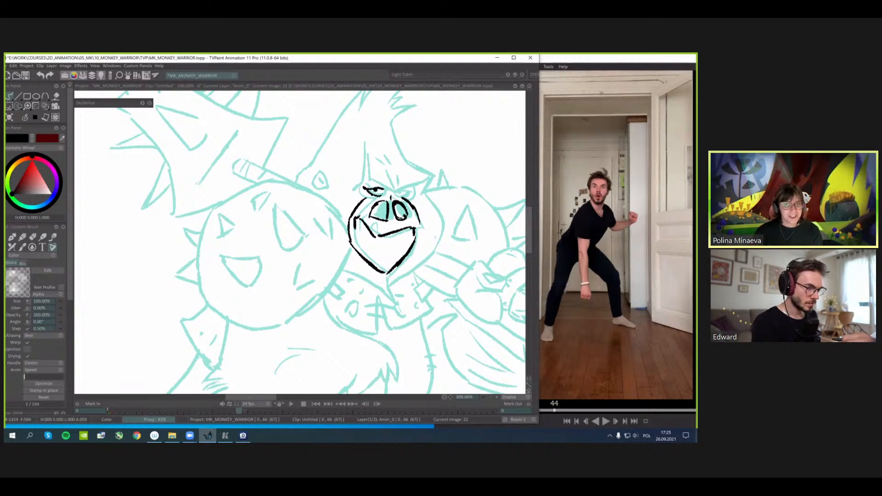
pyautogui.moveTo(383, 189)
pyautogui.mouseDown()
pyautogui.moveTo(382, 197)
pyautogui.moveTo(394, 190)
pyautogui.mouseUp()
pyautogui.hotkey('ctrl', 'z')
pyautogui.hotkey('ctrl', 'z')
pyautogui.hotkey('ctrl', 'z')
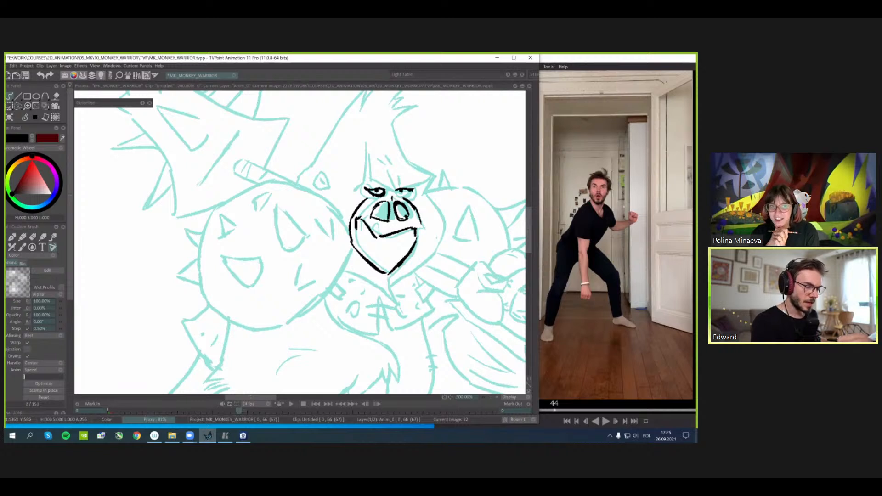
pyautogui.hotkey('ctrl', 'z')
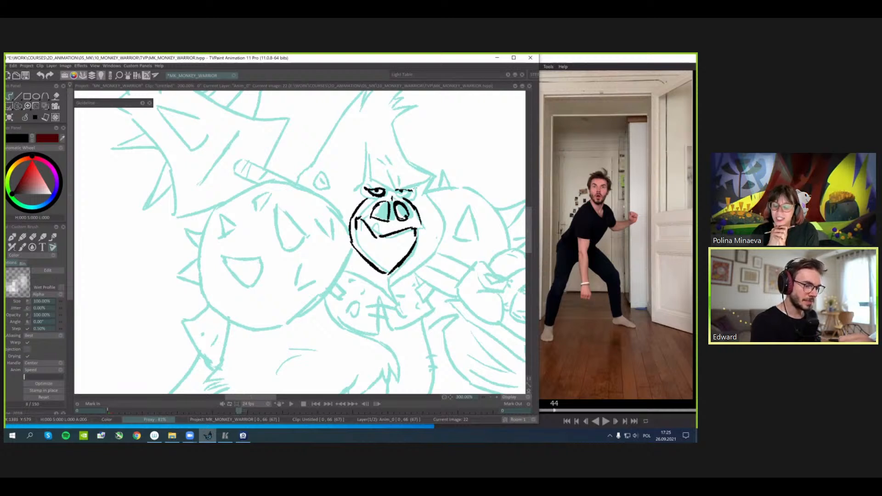
pyautogui.moveTo(414, 189)
pyautogui.mouseDown()
pyautogui.moveTo(397, 190)
pyautogui.moveTo(407, 197)
pyautogui.moveTo(400, 191)
pyautogui.moveTo(413, 191)
pyautogui.moveTo(396, 190)
pyautogui.mouseUp()
pyautogui.moveTo(402, 189)
pyautogui.mouseDown()
pyautogui.moveTo(374, 188)
pyautogui.moveTo(383, 189)
pyautogui.mouseUp()
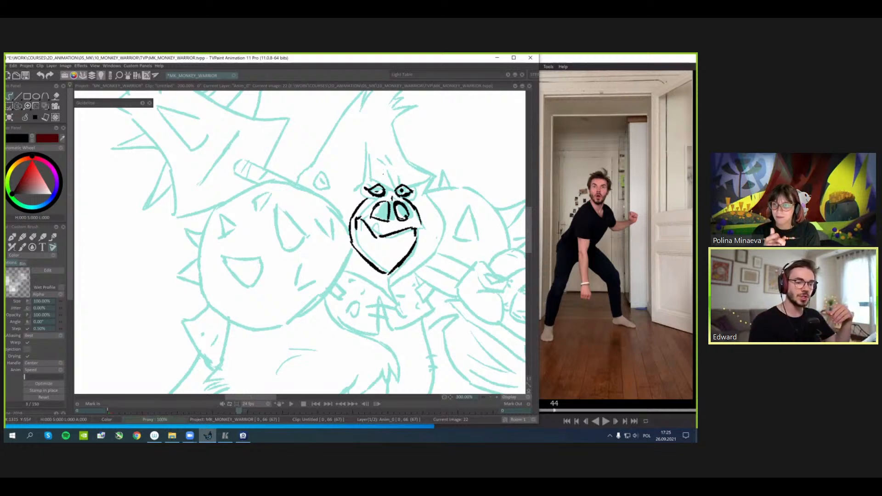
# - Save the project and redraw the erased part of the gorilla's mouth line as a smoother curve
pyautogui.hotkey('ctrl', 's')
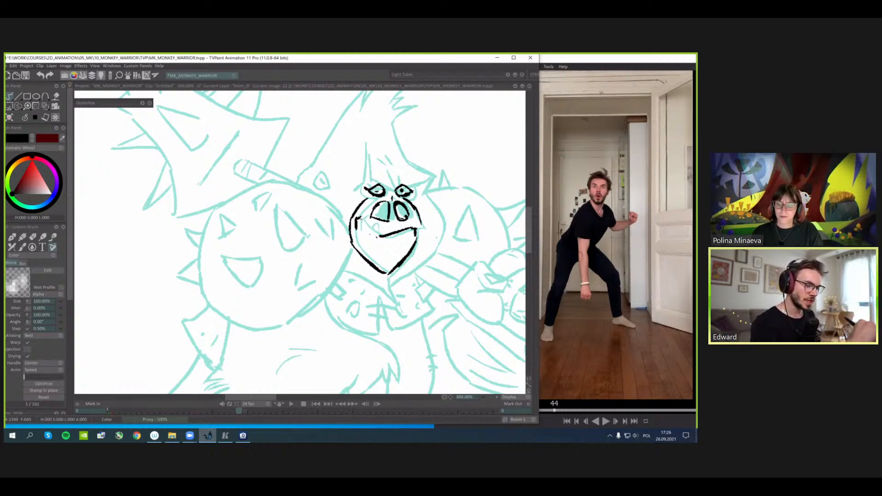
pyautogui.moveTo(357, 221); pyautogui.dragTo(377, 237)
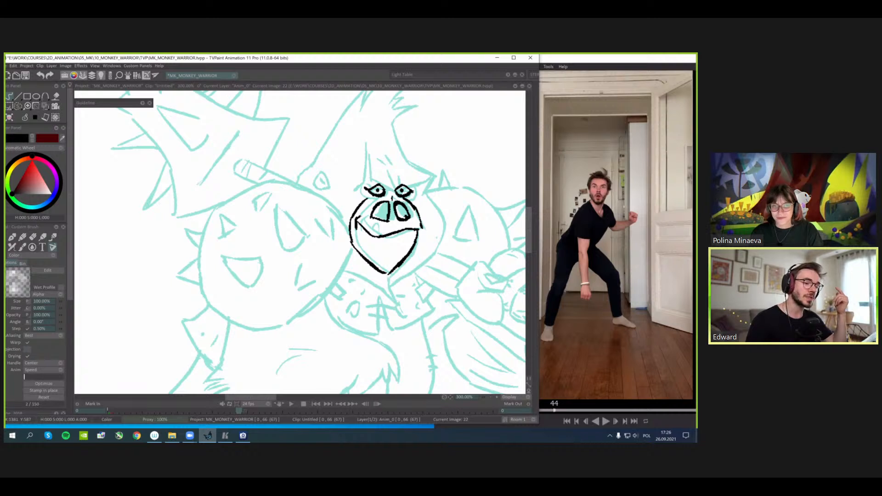
# - Handwrite the note PROKO across the canvas below the face, then undo all of its strokes
pyautogui.moveTo(261, 256)
pyautogui.mouseDown()
pyautogui.moveTo(263, 274)
pyautogui.moveTo(286, 289)
pyautogui.mouseUp()
pyautogui.moveTo(286, 257)
pyautogui.mouseDown()
pyautogui.moveTo(310, 281)
pyautogui.moveTo(323, 257)
pyautogui.moveTo(341, 282)
pyautogui.mouseUp()
pyautogui.moveTo(355, 257)
pyautogui.mouseDown()
pyautogui.moveTo(338, 271)
pyautogui.moveTo(361, 275)
pyautogui.mouseUp()
pyautogui.moveTo(372, 254); pyautogui.dragTo(370, 255)
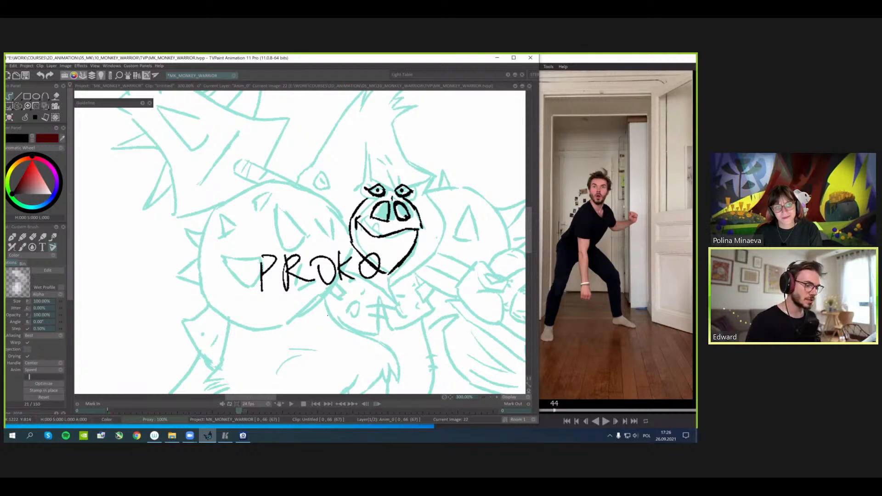
pyautogui.hotkey('ctrl', 'z')
pyautogui.hotkey('ctrl', 'z')
pyautogui.hotkey('ctrl', 'z')
pyautogui.hotkey('ctrl', 'z')
pyautogui.hotkey('ctrl', 'z')
pyautogui.hotkey('ctrl', 'z')
pyautogui.hotkey('ctrl', 'z')
pyautogui.hotkey('ctrl', 'z')
pyautogui.hotkey('ctrl', 'z')
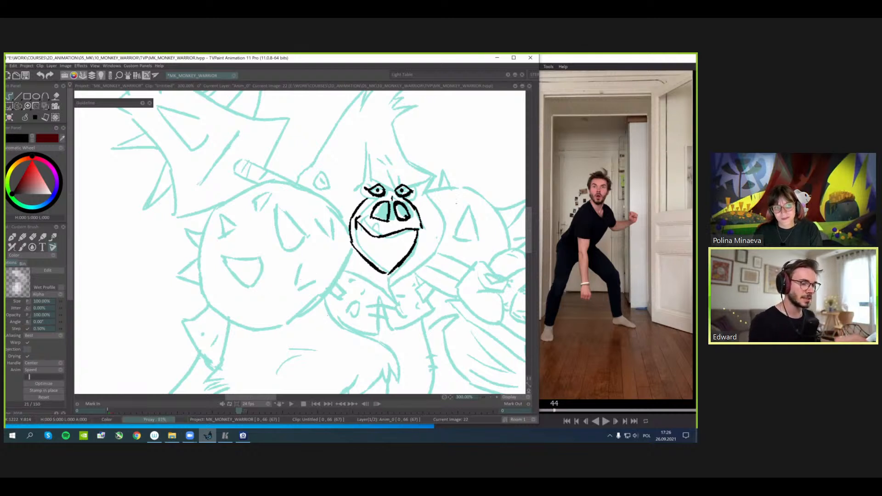
# - Add a short curved contour line on the outer side of each of the gorilla's eyes
pyautogui.moveTo(328, 315); pyautogui.dragTo(332, 317)
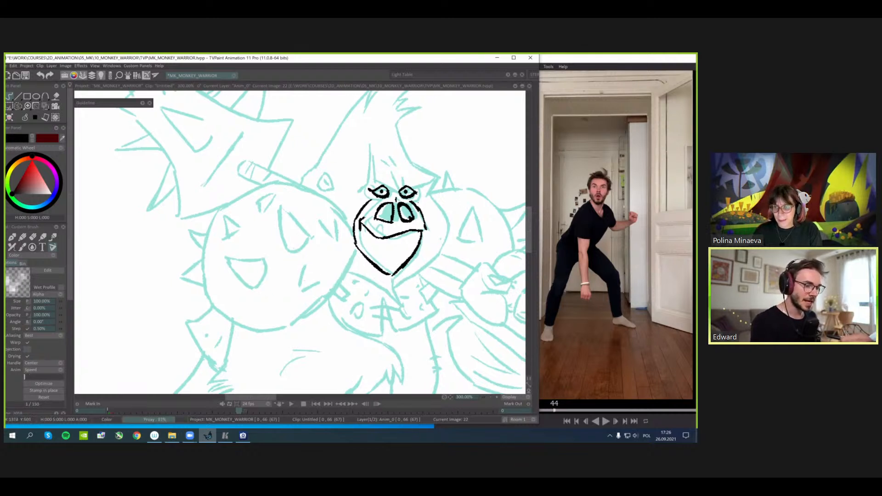
pyautogui.moveTo(415, 202); pyautogui.dragTo(424, 188)
pyautogui.moveTo(371, 200); pyautogui.dragTo(363, 187)
pyautogui.moveTo(393, 245); pyautogui.dragTo(389, 245)
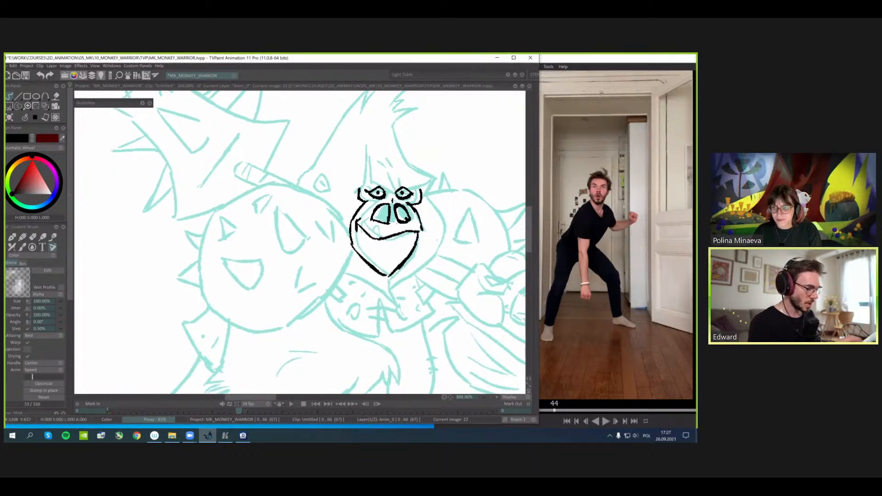
# - Select the gorilla's mouth line, warp it so its left end drops lower, and save the project
pyautogui.press('s')
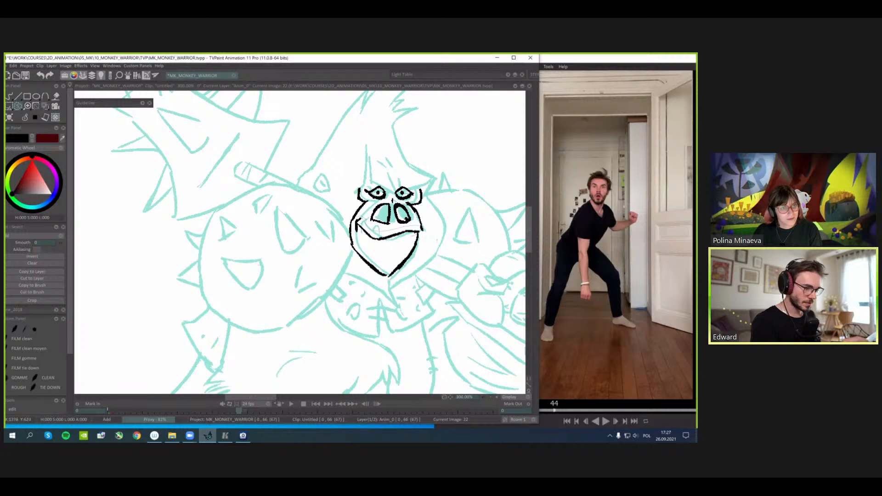
pyautogui.hotkey('ctrl', 't')
pyautogui.moveTo(355, 230); pyautogui.dragTo(356, 237)
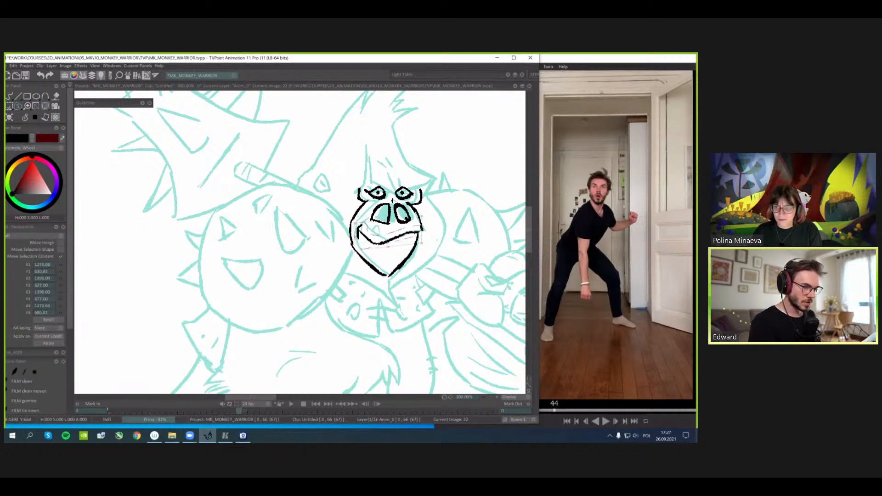
pyautogui.moveTo(422, 230); pyautogui.dragTo(422, 227)
pyautogui.press('Return')
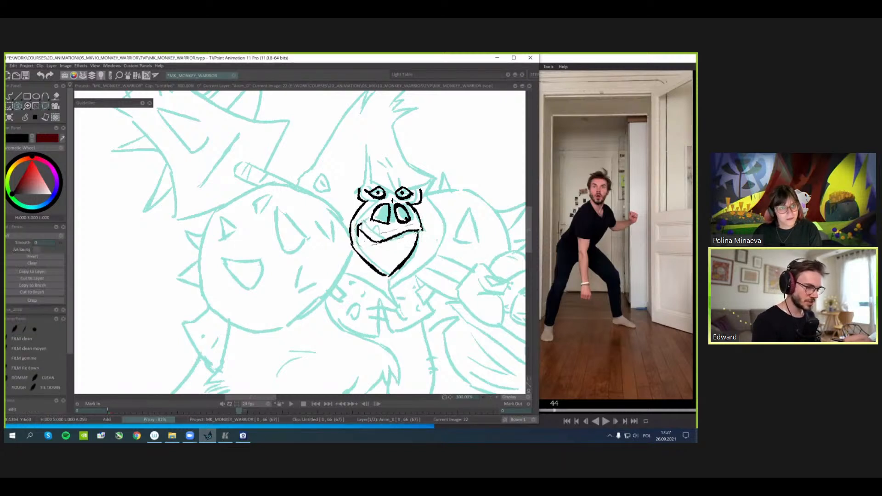
pyautogui.hotkey('ctrl', 't')
pyautogui.moveTo(353, 233); pyautogui.dragTo(353, 241)
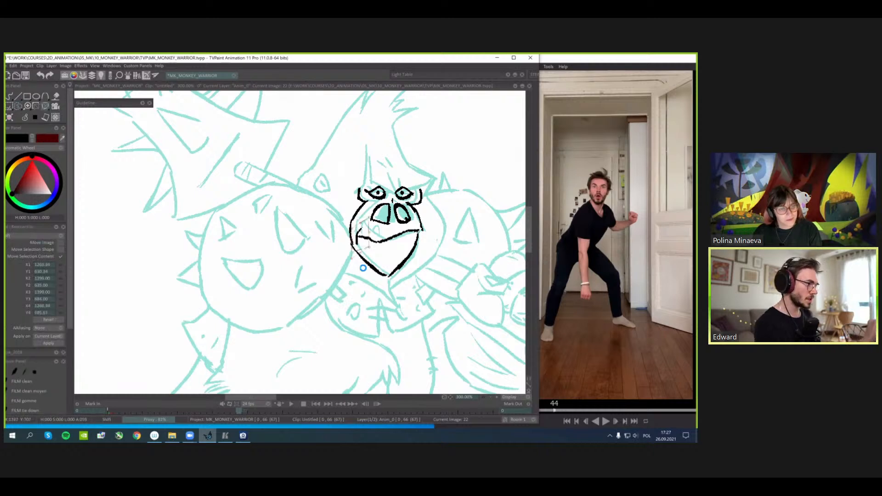
pyautogui.hotkey('ctrl', 's')
pyautogui.click(35, 119)
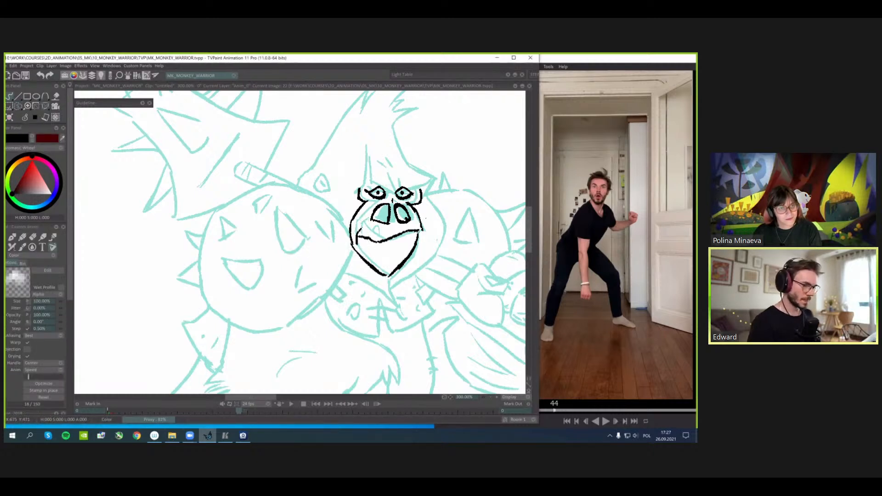
# - Delete the gorilla's smiling mouth line and draw a flatter, slightly downturned mouth with a small fang on its left side
pyautogui.press('s')
pyautogui.press('Delete')
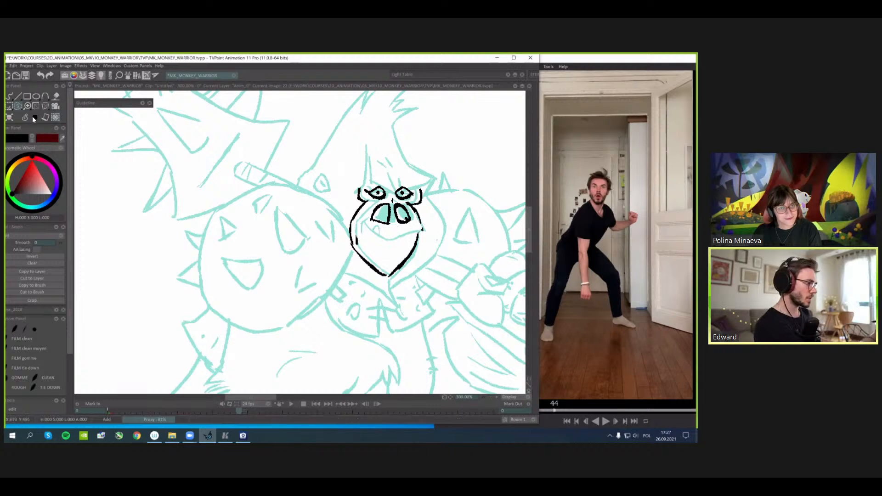
pyautogui.click(36, 118)
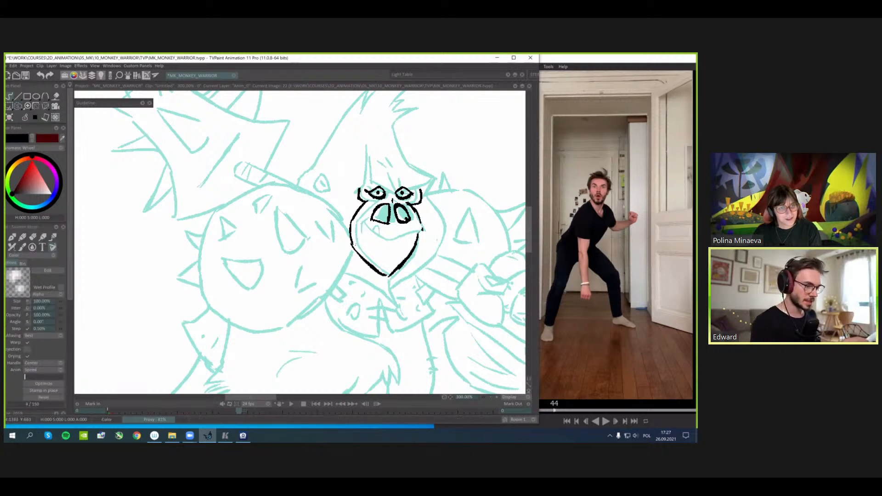
pyautogui.moveTo(353, 243)
pyautogui.mouseDown()
pyautogui.moveTo(378, 230)
pyautogui.moveTo(395, 235)
pyautogui.moveTo(377, 229)
pyautogui.mouseUp()
pyautogui.hotkey('ctrl', 'z')
pyautogui.moveTo(358, 240)
pyautogui.mouseDown()
pyautogui.moveTo(379, 230)
pyautogui.moveTo(406, 237)
pyautogui.moveTo(377, 238)
pyautogui.mouseUp()
pyautogui.hotkey('ctrl', 'z')
pyautogui.hotkey('ctrl', 'z')
pyautogui.hotkey('ctrl', 'z')
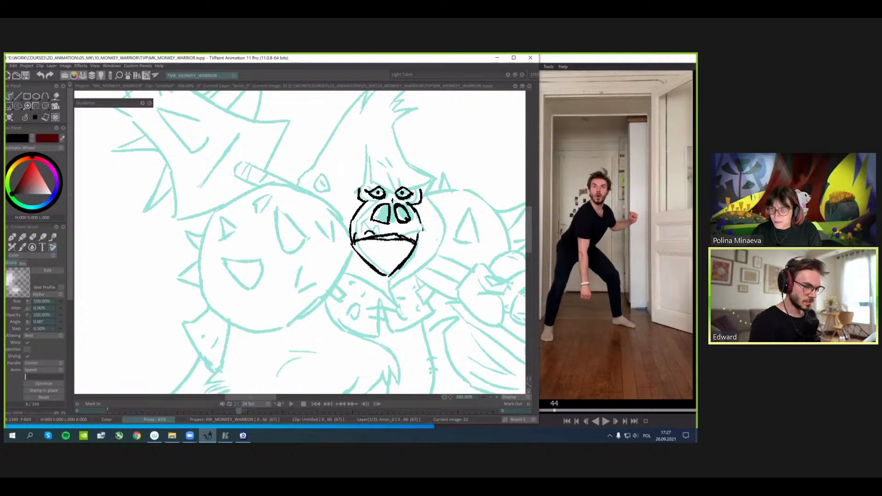
# - Redraw the right side of the gorilla's muzzle and jaw from beside the nose down toward the chin
pyautogui.moveTo(418, 212)
pyautogui.mouseDown()
pyautogui.moveTo(424, 244)
pyautogui.moveTo(400, 266)
pyautogui.mouseUp()
pyautogui.moveTo(421, 245); pyautogui.dragTo(389, 275)
pyautogui.moveTo(424, 239)
pyautogui.mouseDown()
pyautogui.moveTo(416, 257)
pyautogui.moveTo(421, 221)
pyautogui.mouseUp()
pyautogui.moveTo(417, 218); pyautogui.dragTo(410, 266)
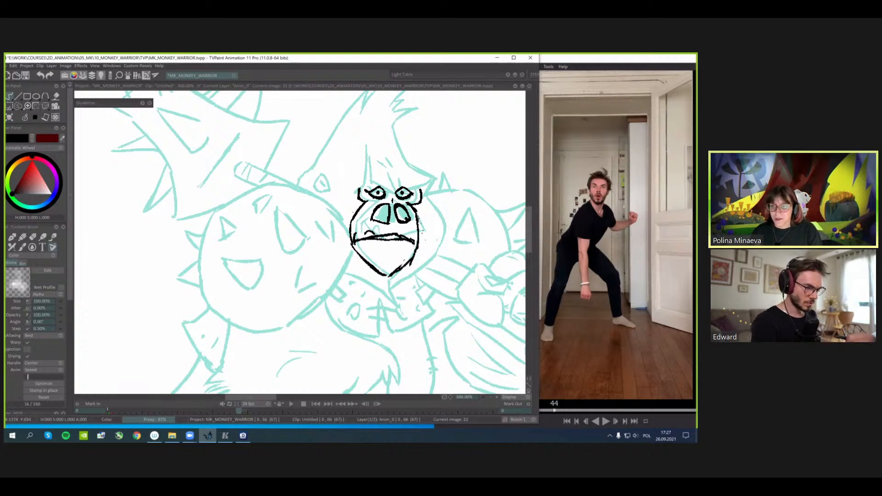
# - Redraw the left side of the muzzle and the chin as a rounder outline, redoing strokes until both jaw sides match
pyautogui.moveTo(358, 209); pyautogui.dragTo(354, 251)
pyautogui.hotkey('ctrl', 'z')
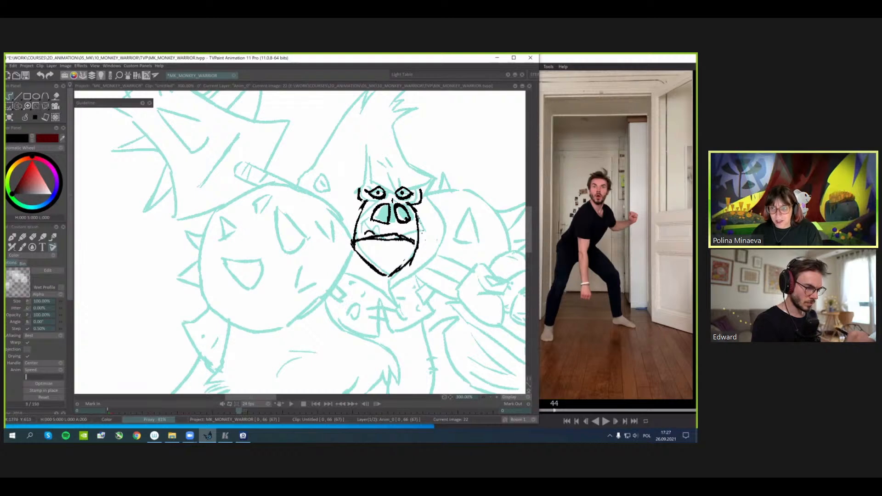
pyautogui.moveTo(367, 203)
pyautogui.mouseDown()
pyautogui.moveTo(357, 232)
pyautogui.moveTo(377, 274)
pyautogui.mouseUp()
pyautogui.moveTo(356, 243); pyautogui.dragTo(378, 277)
pyautogui.moveTo(367, 266); pyautogui.dragTo(382, 283)
pyautogui.moveTo(373, 266)
pyautogui.mouseDown()
pyautogui.moveTo(384, 280)
pyautogui.moveTo(394, 277)
pyautogui.moveTo(417, 250)
pyautogui.mouseUp()
pyautogui.hotkey('ctrl', 'z')
pyautogui.moveTo(389, 279); pyautogui.dragTo(412, 262)
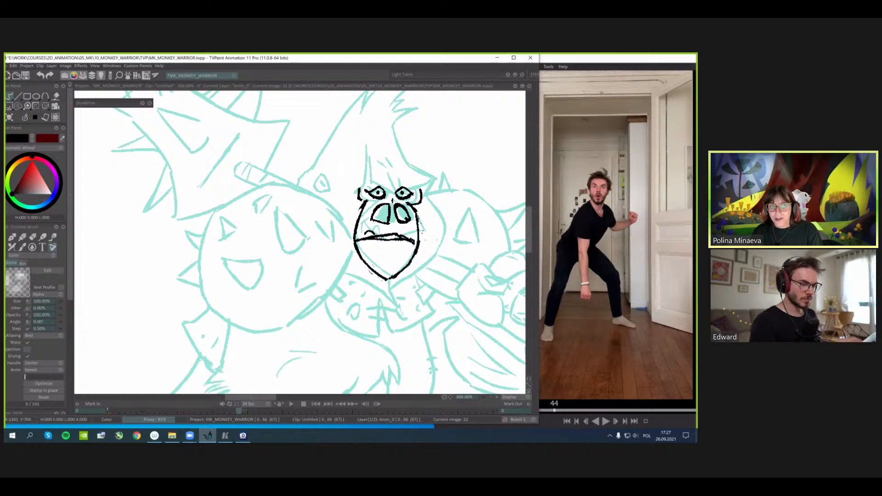
# - Turn off the light table and redraw the contour outside the right eye as a closer curve, comparing with the previous drawing
pyautogui.press('l')
pyautogui.press('Left')
pyautogui.press('Right')
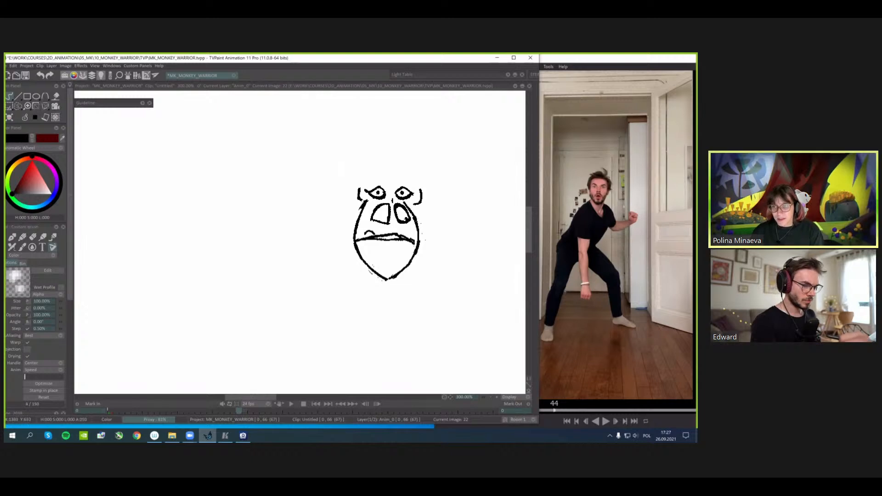
pyautogui.hotkey('ctrl', 'z')
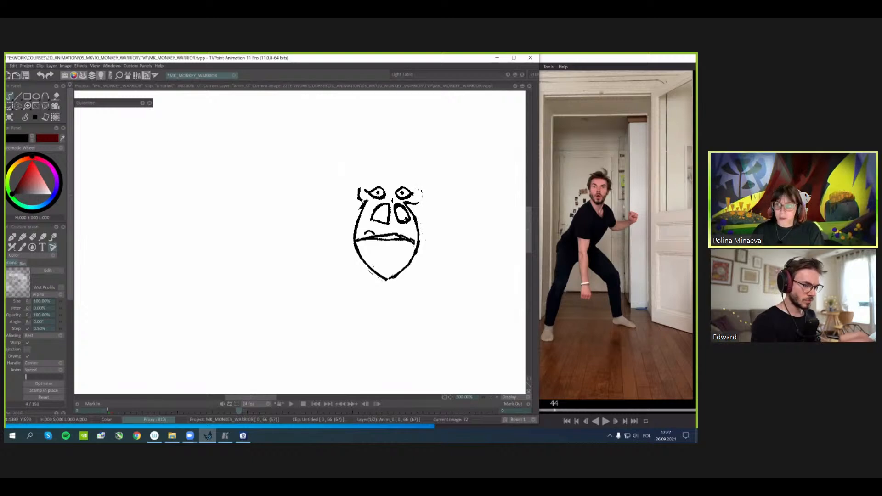
pyautogui.hotkey('ctrl', 'y')
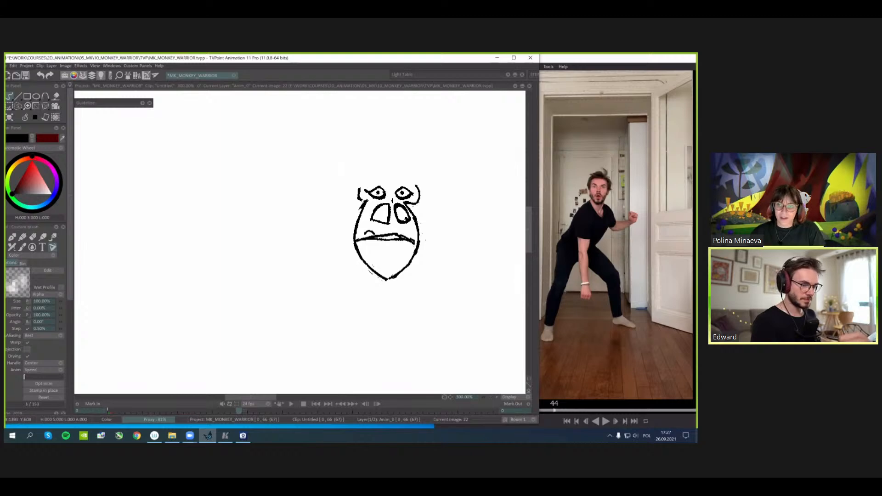
pyautogui.press('Left')
pyautogui.press('Right')
pyautogui.press('Left')
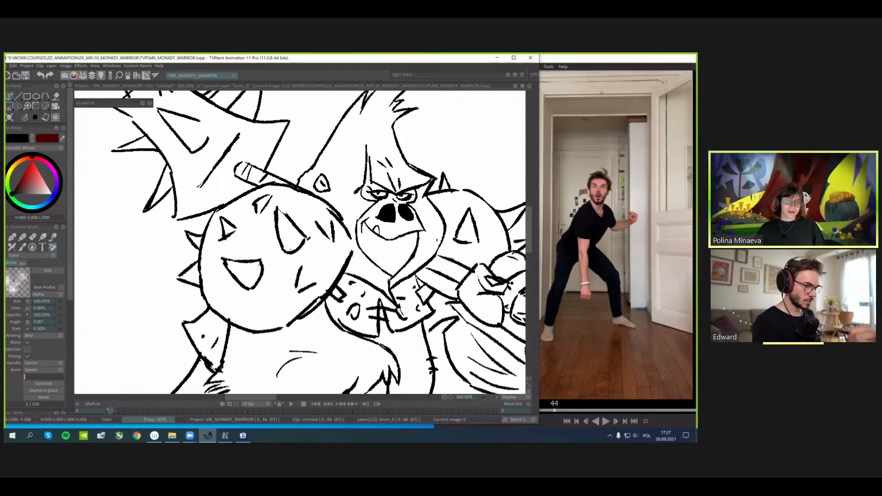
pyautogui.press('Right')
# - Redraw the contour outside the left eye slightly farther out and tighten the right one, flipping against the previous drawing
pyautogui.hotkey('ctrl', 'z')
pyautogui.moveTo(357, 187); pyautogui.dragTo(362, 200)
pyautogui.press('Left')
pyautogui.press('Right')
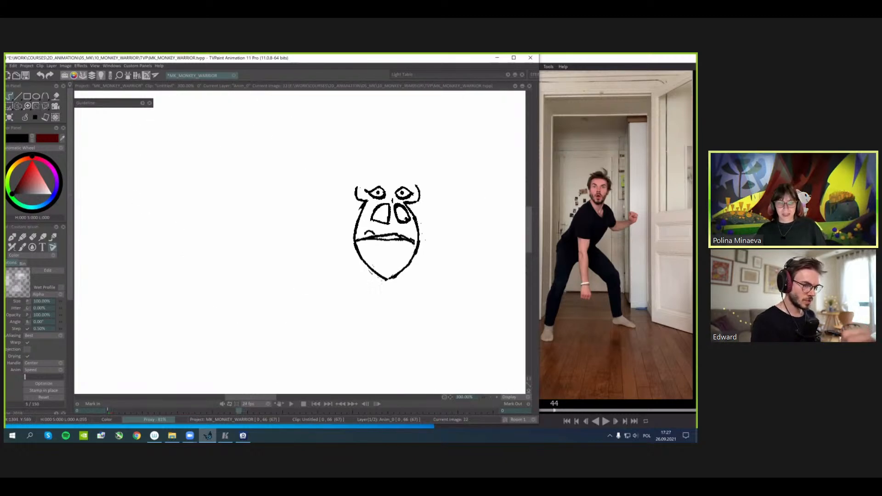
pyautogui.press('Left')
pyautogui.press('Right')
pyautogui.press('Left')
pyautogui.press('Right')
pyautogui.press('Left')
pyautogui.press('Right')
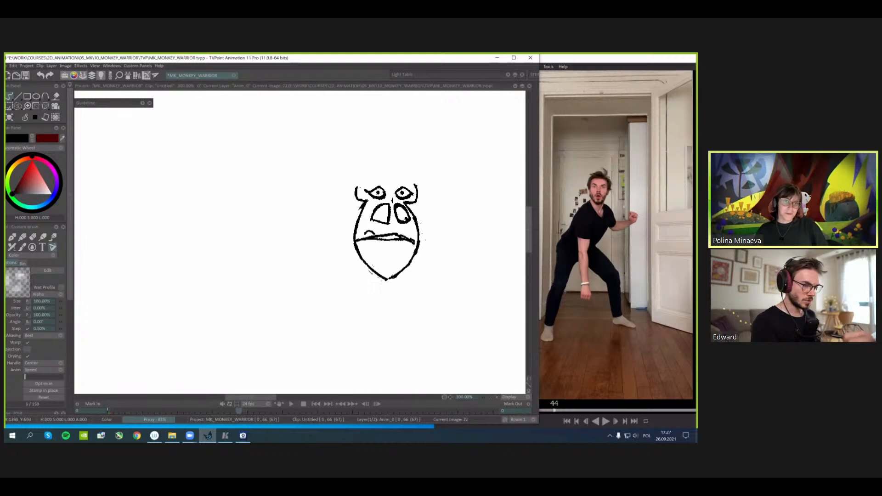
# - Shape the fang into a point and add short lines at both mouth corners, checking against the previous drawing
pyautogui.press('Left')
pyautogui.press('Right')
pyautogui.press('Left')
pyautogui.press('Right')
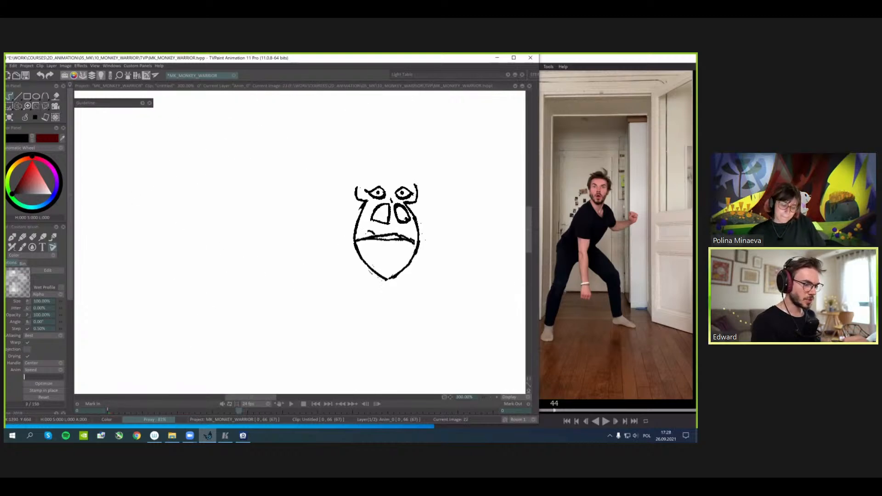
pyautogui.press('Left')
pyautogui.press('Right')
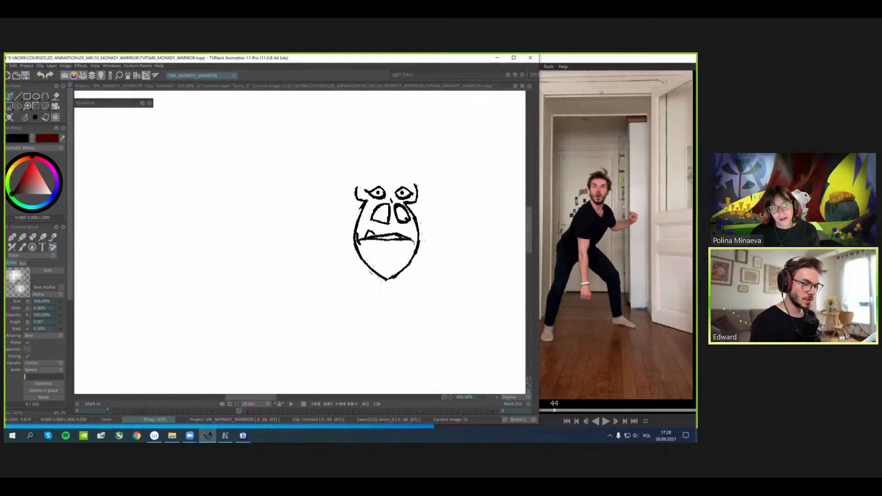
pyautogui.press('Left')
pyautogui.press('Right')
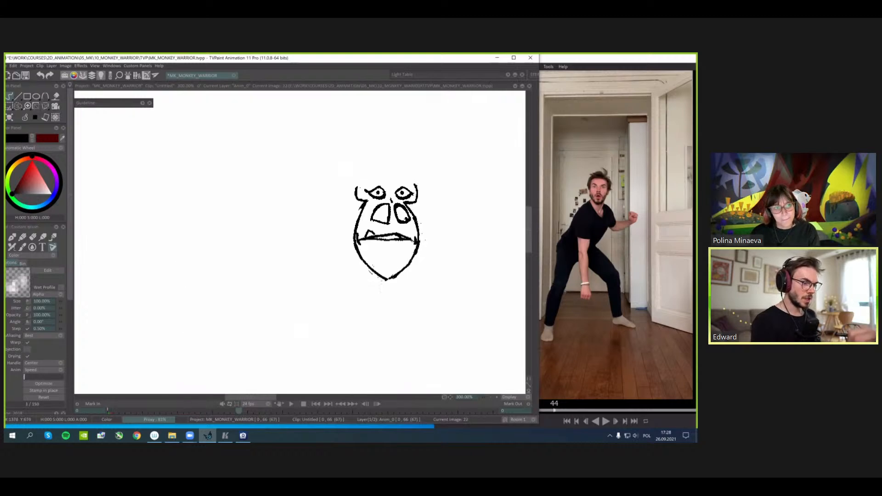
# - Flip repeatedly between the frame 22 face and the previous key drawing to compare the change in expression
pyautogui.press('Left')
pyautogui.press('Right')
pyautogui.press('Left')
pyautogui.press('Right')
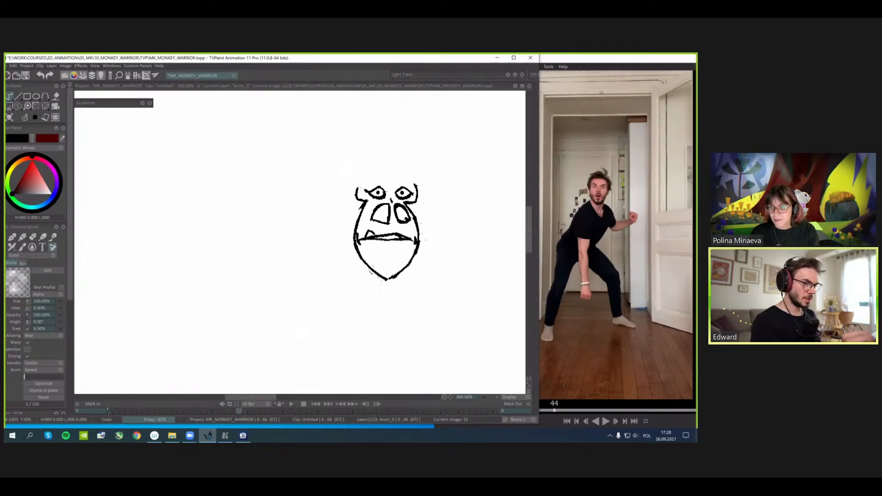
pyautogui.press('Left')
pyautogui.press('Right')
pyautogui.press('Left')
pyautogui.press('Right')
pyautogui.press('Left')
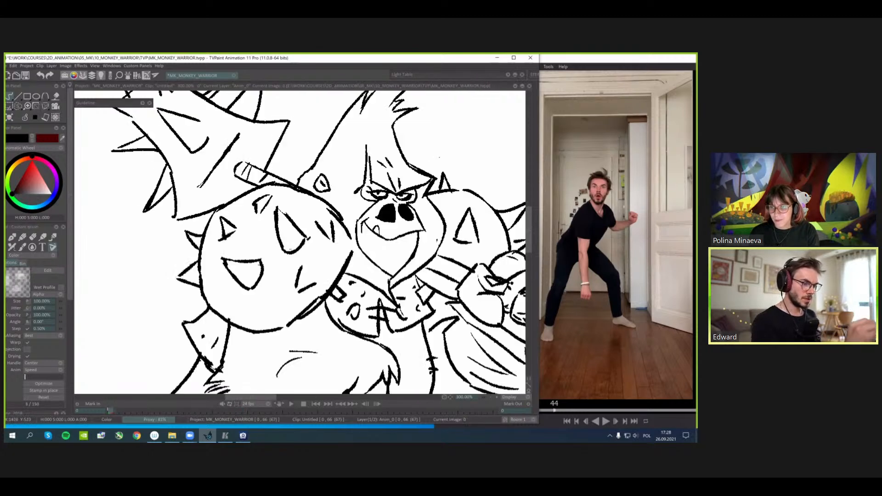
pyautogui.press('Right')
pyautogui.press('Left')
pyautogui.press('Right')
pyautogui.press('Left')
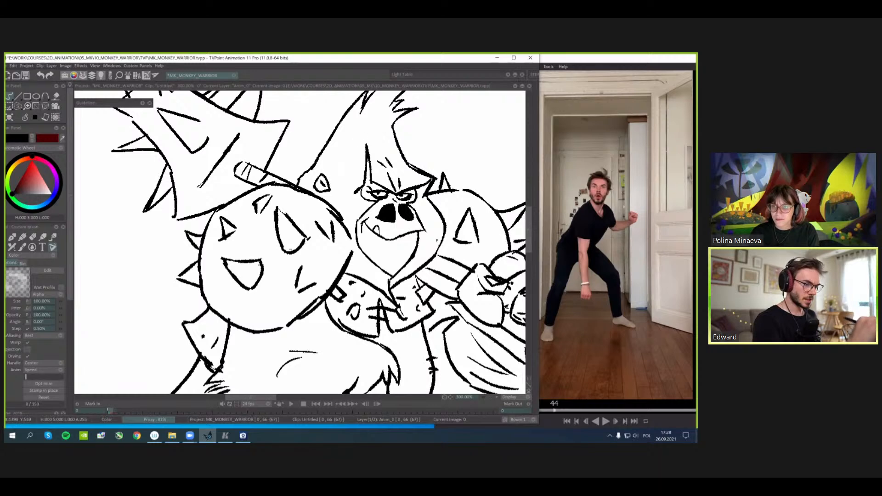
pyautogui.press('Right')
pyautogui.press('Left')
pyautogui.press('Right')
# - Using the light table, draw a tall pointed line above the left eye, then raised brow ridges and small furrows between them
pyautogui.press('l')
pyautogui.moveTo(359, 151); pyautogui.dragTo(363, 182)
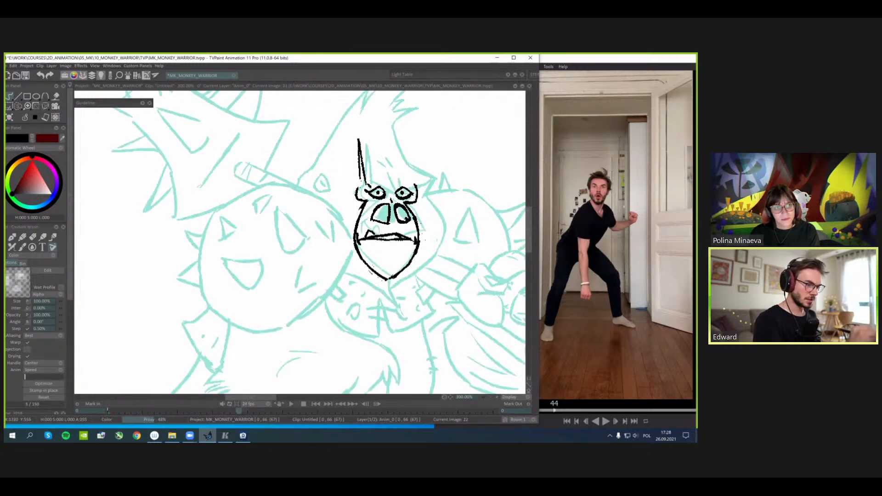
pyautogui.press('l')
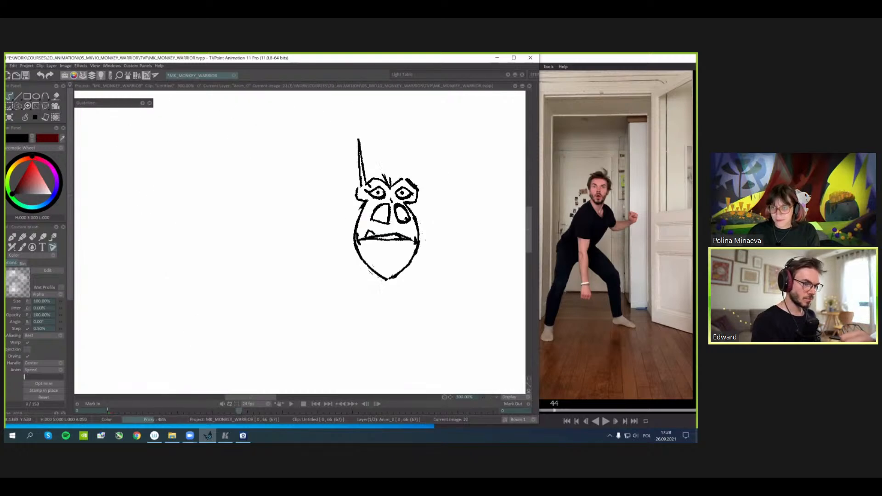
pyautogui.press('Left')
pyautogui.press('Right')
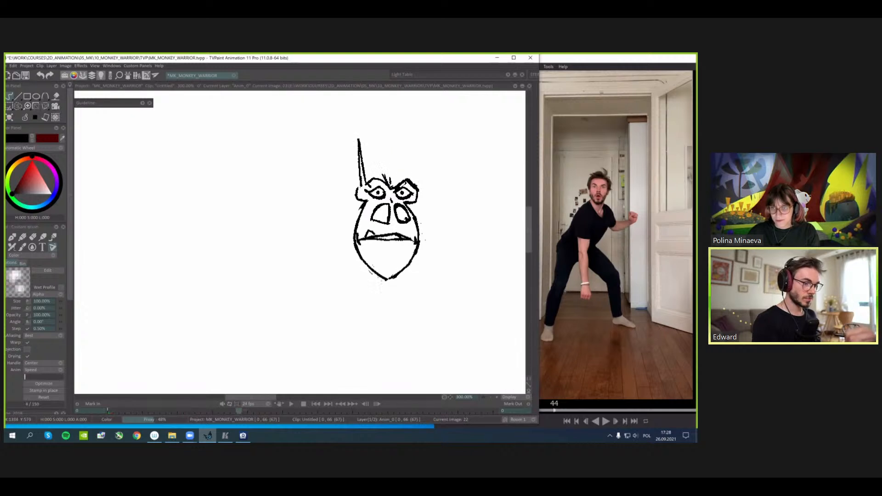
# - Thicken the inner slopes of both brows down toward the nose, comparing with the previous drawing
pyautogui.moveTo(377, 179); pyautogui.dragTo(389, 191)
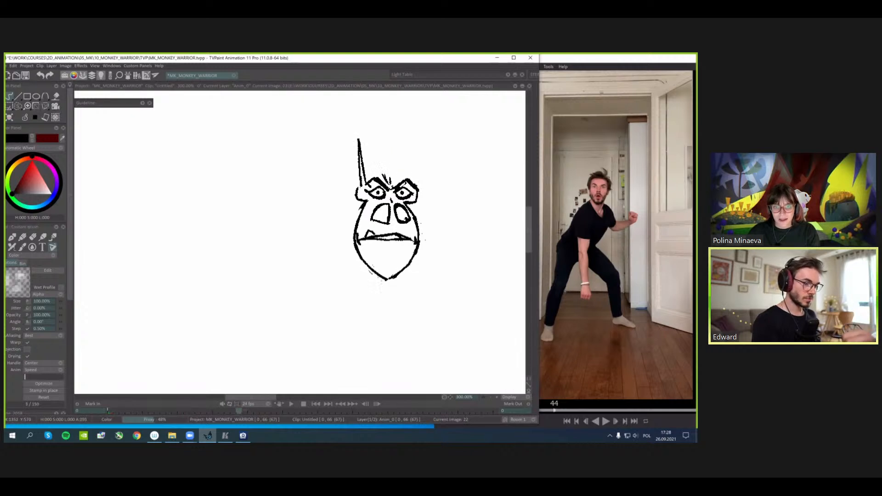
pyautogui.press('Left')
pyautogui.press('Right')
pyautogui.press('Left')
pyautogui.press('Right')
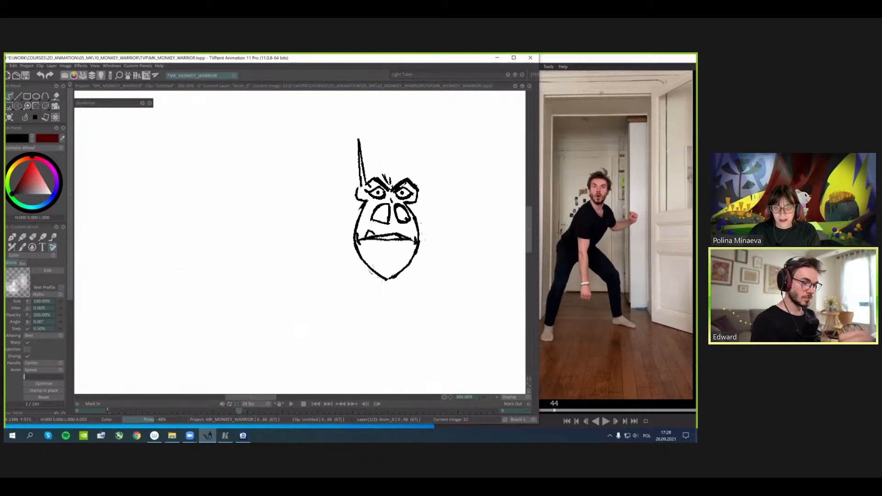
# - Add short strokes beyond the outer end of the right brow and fill both nostrils with black
pyautogui.moveTo(416, 187); pyautogui.dragTo(425, 193)
pyautogui.moveTo(425, 176); pyautogui.dragTo(432, 190)
pyautogui.press('Left')
pyautogui.press('Right')
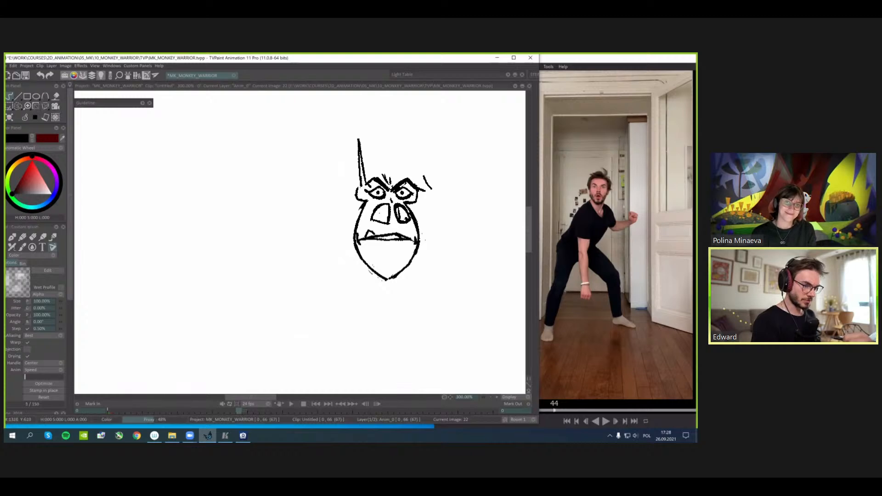
pyautogui.moveTo(374, 208)
pyautogui.mouseDown()
pyautogui.moveTo(383, 221)
pyautogui.moveTo(404, 219)
pyautogui.mouseUp()
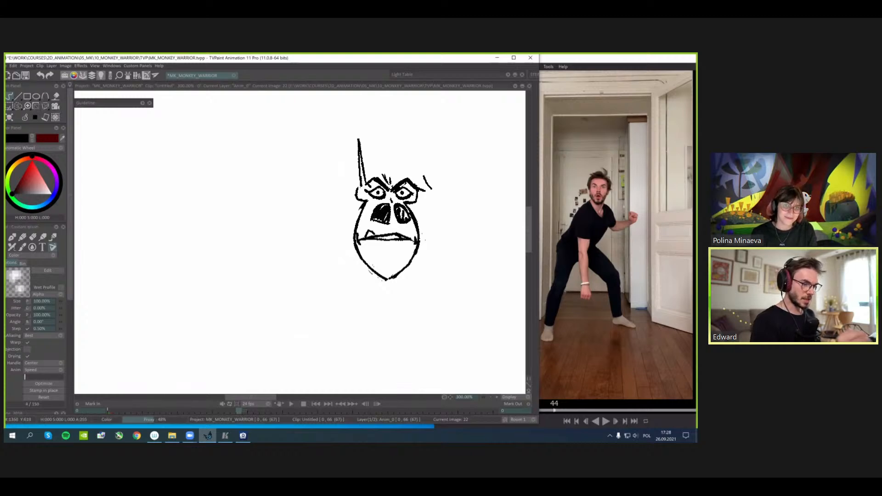
# - Move the whole face drawing on frame 22 slightly up and to the left, and return to the drawing brush
pyautogui.scroll(-2, 384, 212)
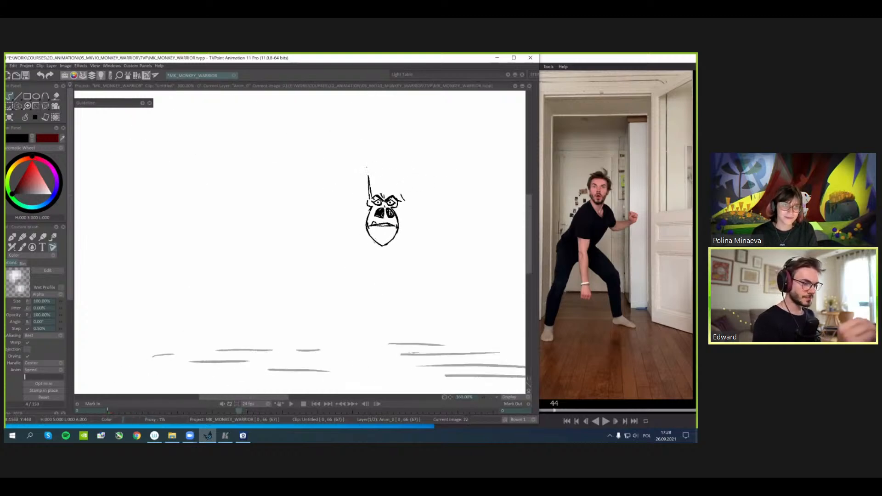
pyautogui.scroll(-1, 432, 171)
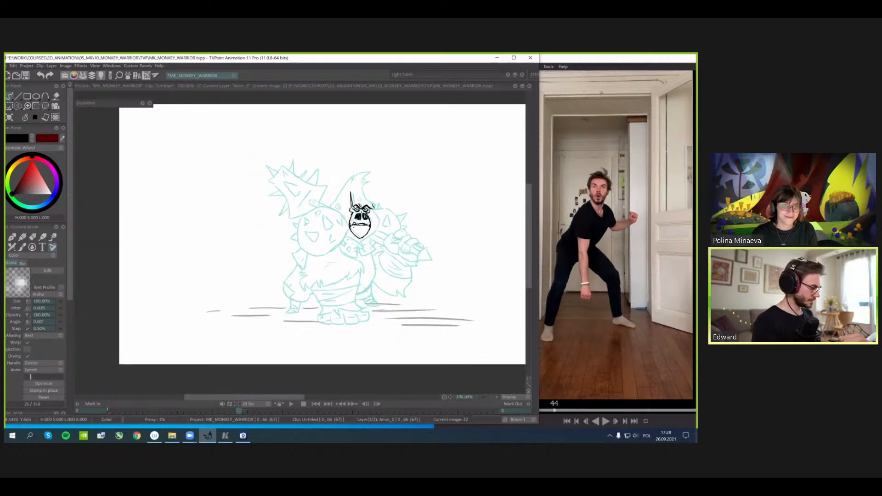
pyautogui.hotkey('ctrl', 't')
pyautogui.moveTo(374, 231); pyautogui.dragTo(366, 215)
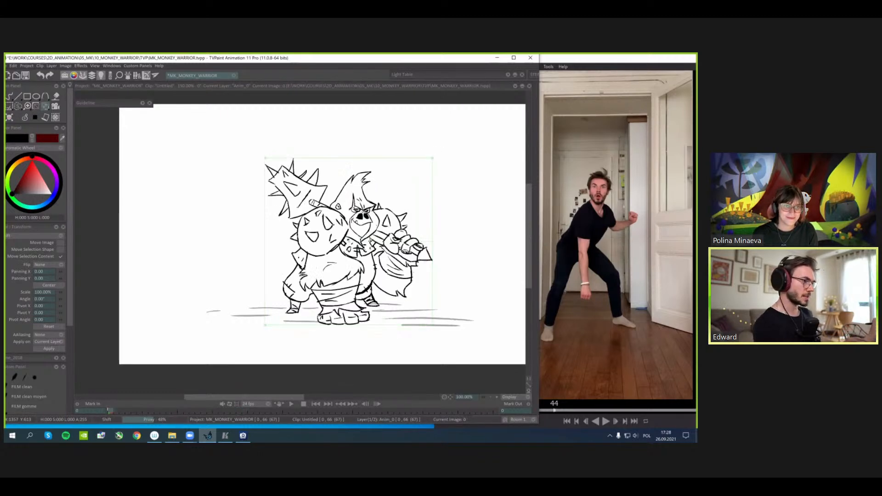
pyautogui.click(28, 120)
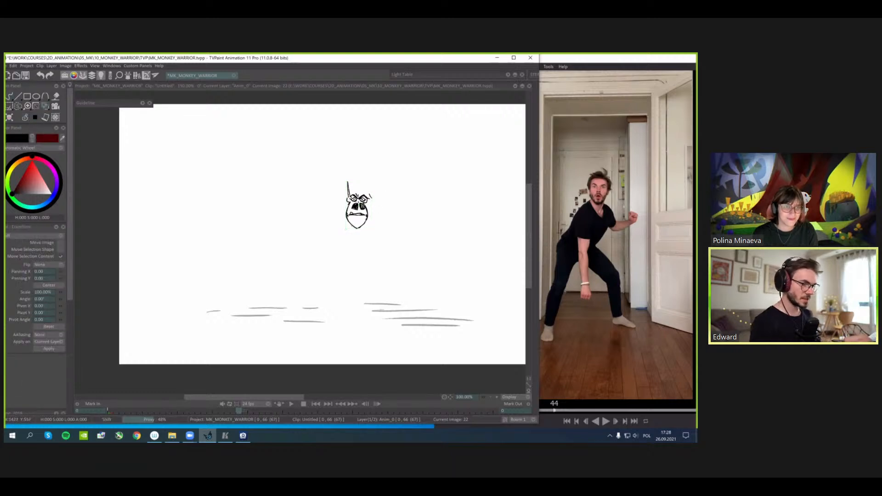
pyautogui.click(25, 124)
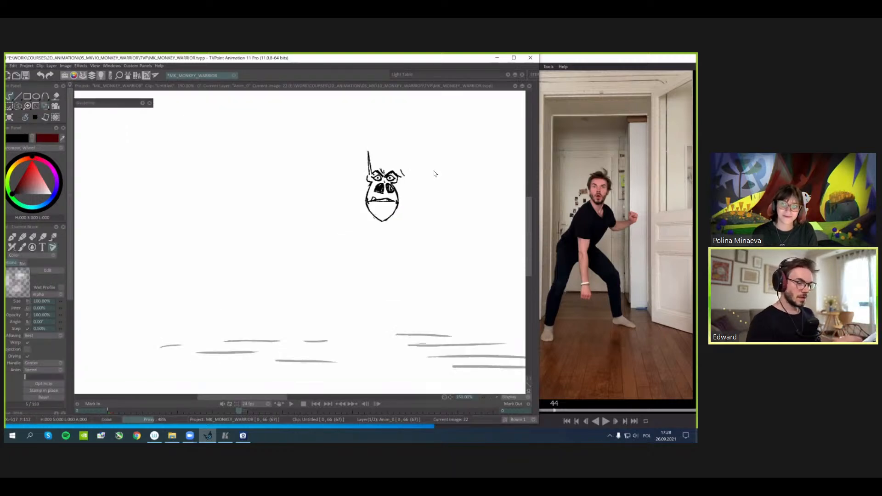
# - Draw a short slanted stroke for the outer edge of the gorilla's left-side arm, replacing the first attempt
pyautogui.moveTo(429, 231); pyautogui.dragTo(434, 198)
pyautogui.moveTo(302, 245); pyautogui.dragTo(285, 269)
pyautogui.hotkey('ctrl', 'z')
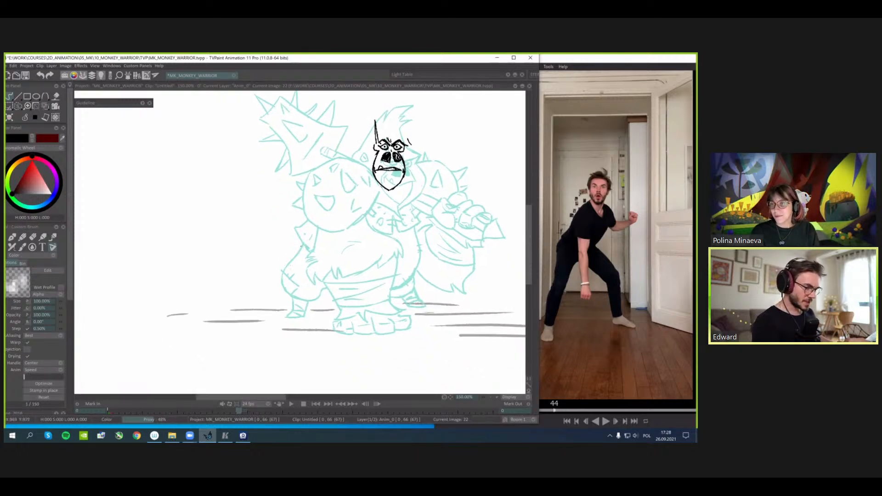
pyautogui.moveTo(303, 238); pyautogui.dragTo(295, 255)
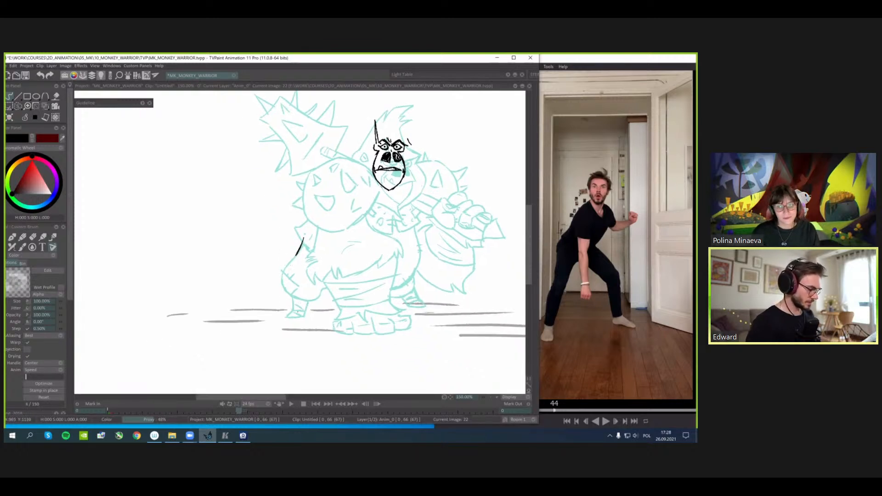
# - Lasso the hand and both feet on the first drawing, copy them as a brush and stamp them in place on frame 22
pyautogui.press('Home')
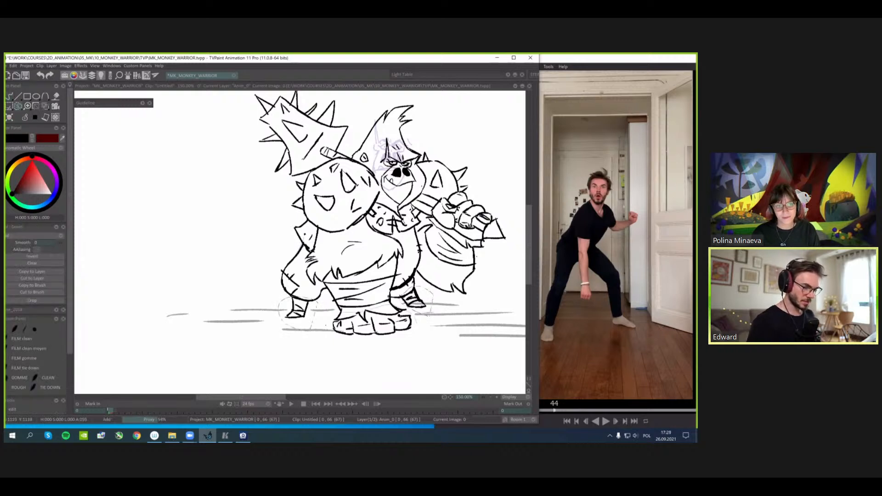
pyautogui.moveTo(295, 280); pyautogui.dragTo(424, 330)
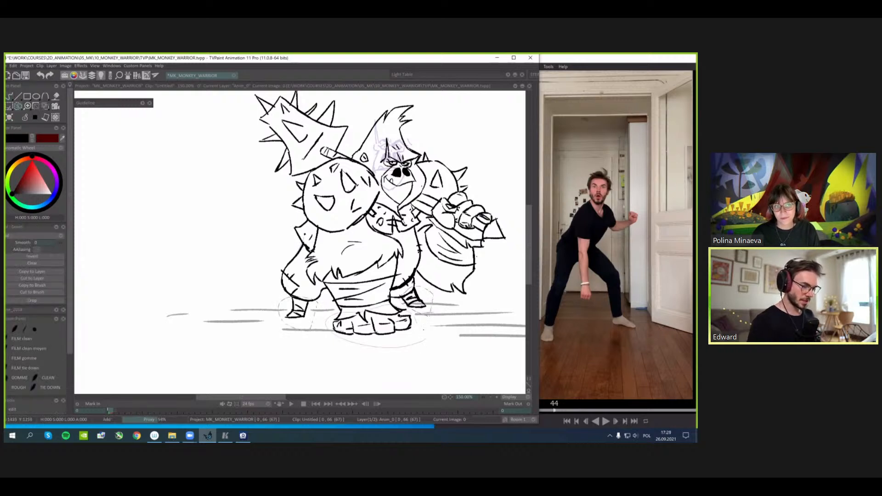
pyautogui.click(35, 286)
pyautogui.press('Right')
pyautogui.click(51, 396)
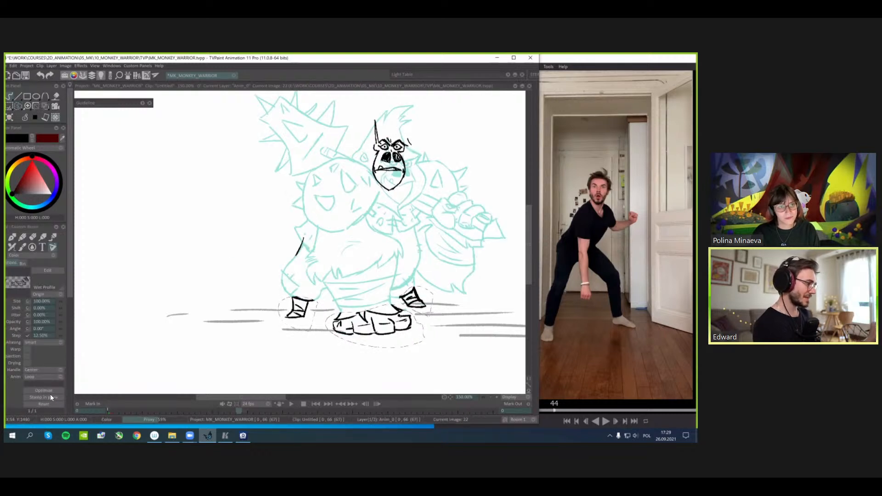
pyautogui.click(34, 118)
pyautogui.click(43, 130)
pyautogui.press('Right')
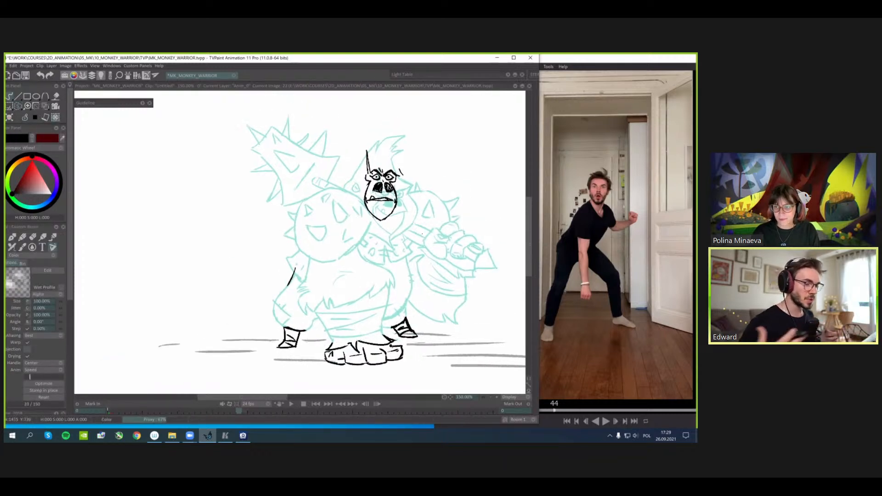
# - Draw the pointed collar line below the chin, the curved fur outline around the right cheek and the hairline above it
pyautogui.moveTo(433, 203); pyautogui.dragTo(437, 210)
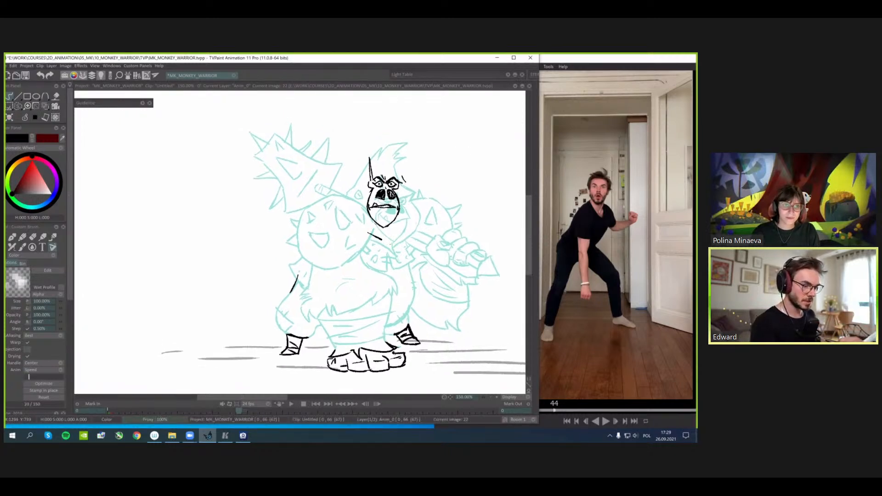
pyautogui.moveTo(393, 247)
pyautogui.mouseDown()
pyautogui.moveTo(369, 233)
pyautogui.moveTo(413, 224)
pyautogui.mouseUp()
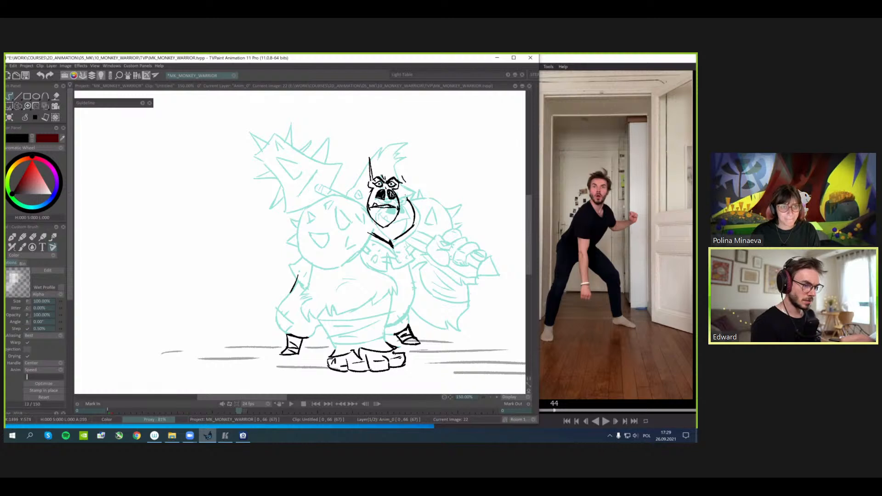
pyautogui.moveTo(409, 185); pyautogui.dragTo(406, 197)
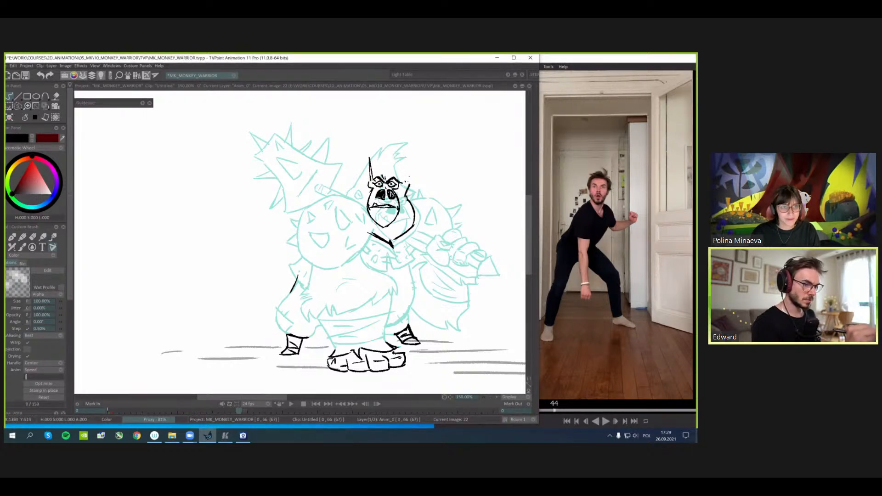
pyautogui.moveTo(396, 165); pyautogui.dragTo(407, 180)
# - Expand the light table and shift the previous drawing's reference image slightly up and to the left
pyautogui.moveTo(513, 70); pyautogui.dragTo(507, 76)
pyautogui.click(507, 75)
pyautogui.moveTo(474, 177); pyautogui.dragTo(425, 179)
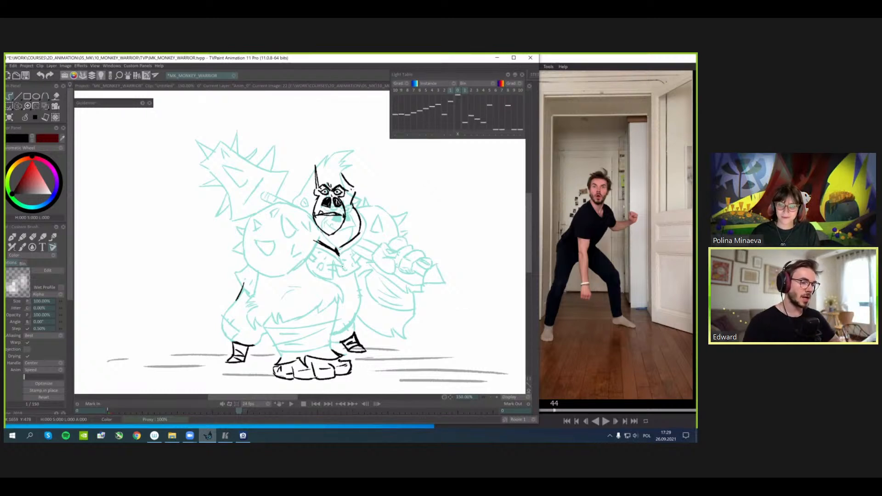
pyautogui.moveTo(457, 139); pyautogui.dragTo(451, 137)
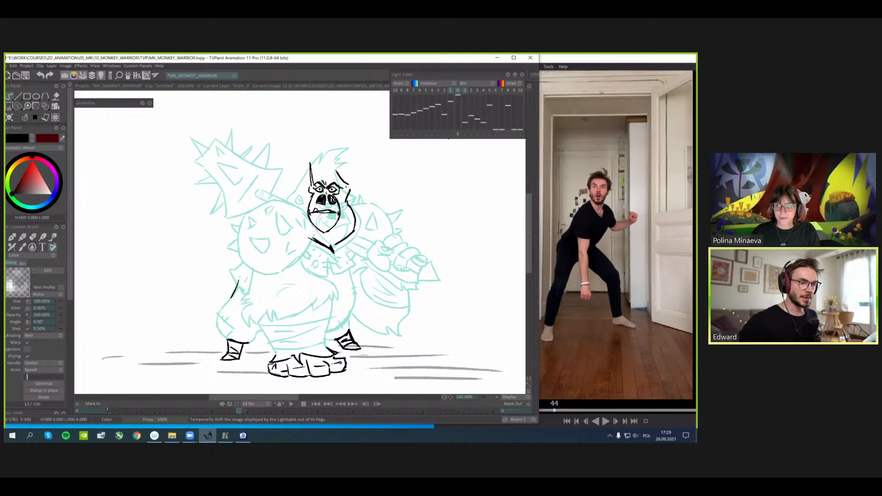
pyautogui.click(450, 135)
pyautogui.moveTo(308, 240)
pyautogui.mouseDown()
pyautogui.moveTo(216, 209)
pyautogui.moveTo(320, 223)
pyautogui.moveTo(314, 232)
pyautogui.mouseUp()
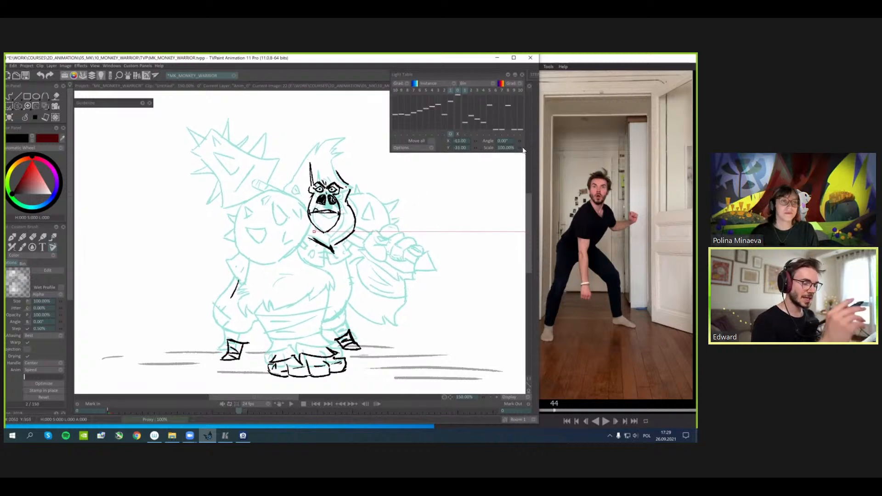
pyautogui.click(450, 134)
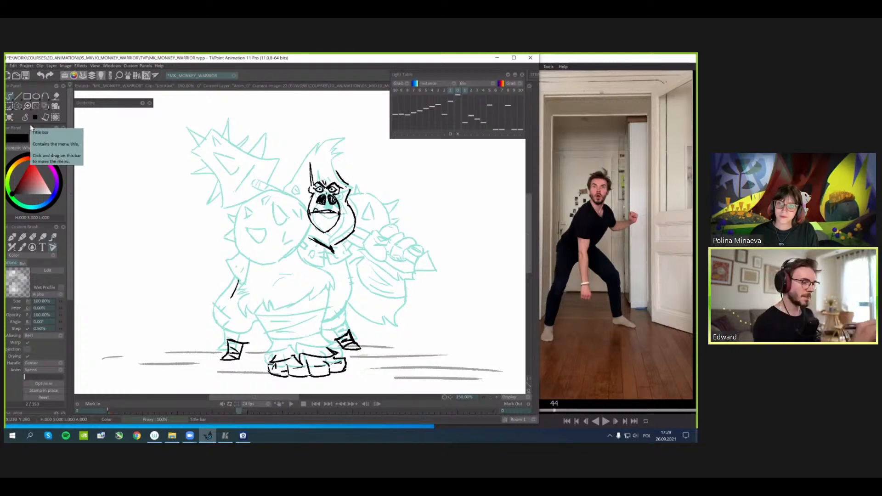
# - Draw the left ear, both sides of the pointed head and the hair tuft, comparing with the previous drawing
pyautogui.moveTo(300, 192)
pyautogui.mouseDown()
pyautogui.moveTo(310, 193)
pyautogui.moveTo(295, 192)
pyautogui.mouseUp()
pyautogui.moveTo(317, 153)
pyautogui.mouseDown()
pyautogui.moveTo(304, 183)
pyautogui.moveTo(347, 188)
pyautogui.mouseUp()
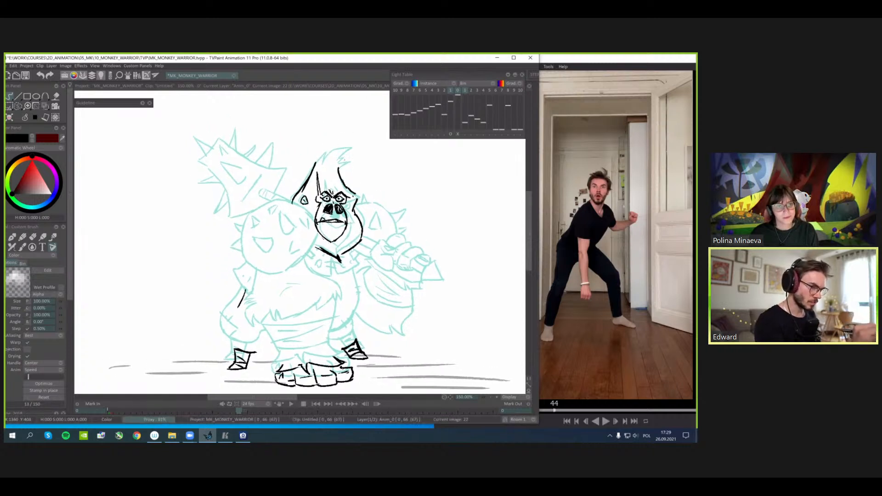
pyautogui.moveTo(346, 157); pyautogui.dragTo(338, 163)
pyautogui.moveTo(344, 149); pyautogui.dragTo(315, 162)
pyautogui.press('l')
pyautogui.press('Left')
pyautogui.press('Right')
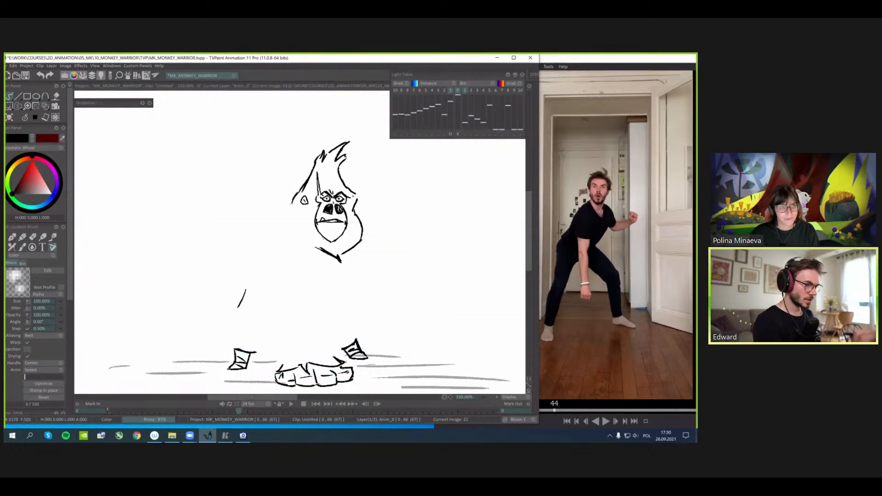
# - Refine the hair outline beside the ear and on both sides of the forehead, comparing with the previous drawing
pyautogui.moveTo(298, 191); pyautogui.dragTo(295, 204)
pyautogui.moveTo(339, 170); pyautogui.dragTo(355, 193)
pyautogui.moveTo(313, 173); pyautogui.dragTo(300, 192)
pyautogui.moveTo(316, 162)
pyautogui.mouseDown()
pyautogui.moveTo(303, 192)
pyautogui.moveTo(318, 195)
pyautogui.mouseUp()
pyautogui.press('Left')
pyautogui.press('Right')
pyautogui.press('Left')
pyautogui.press('Right')
# - Transform the selected forehead line inside the hair, deselect it and compare the head with the previous drawing
pyautogui.press('s')
pyautogui.hotkey('ctrl', 't')
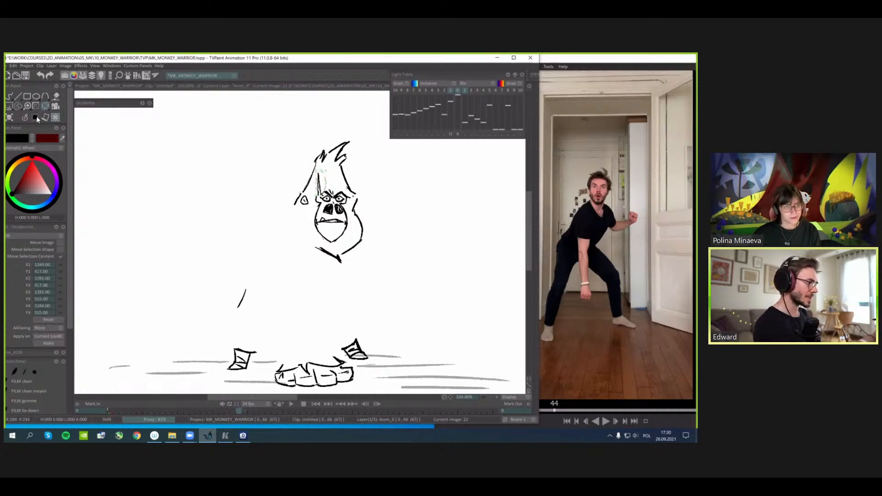
pyautogui.hotkey('ctrl', 'd')
pyautogui.press('b')
pyautogui.press('Left')
pyautogui.press('Right')
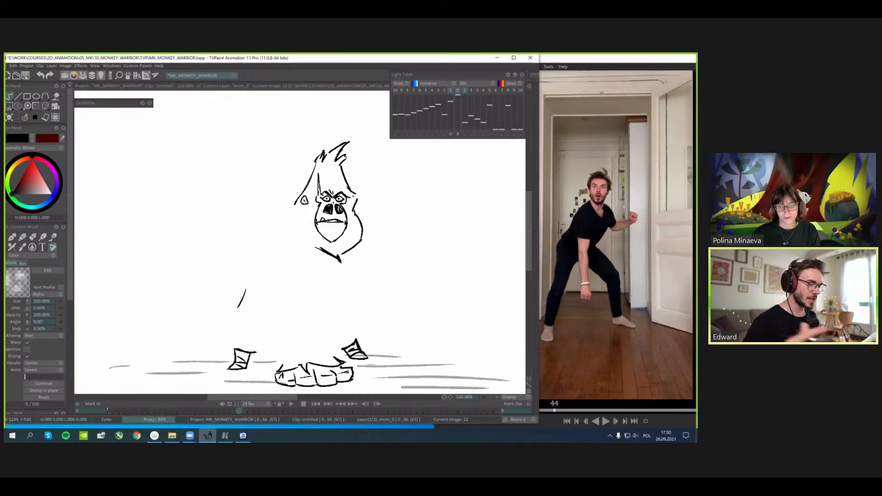
# - Flip repeatedly between the first drawing and frame 22 to examine how the head moves between the poses
pyautogui.press('Left')
pyautogui.press('Right')
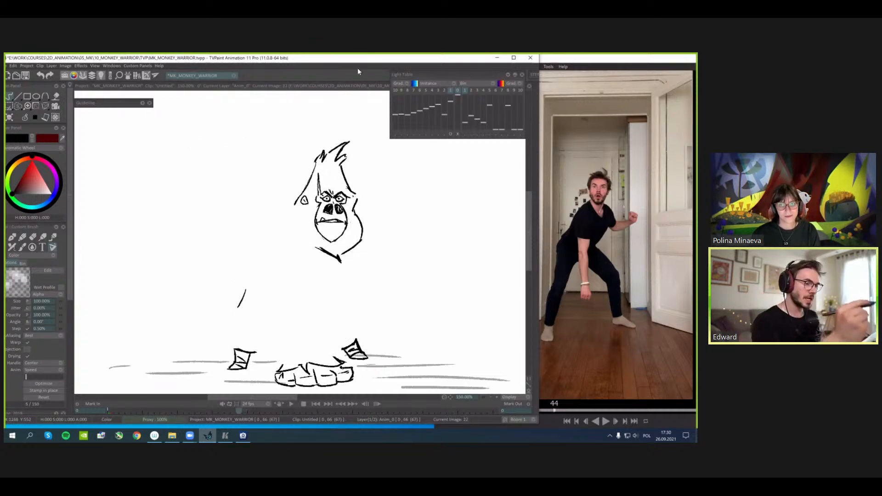
pyautogui.press('Left')
pyautogui.press('Right')
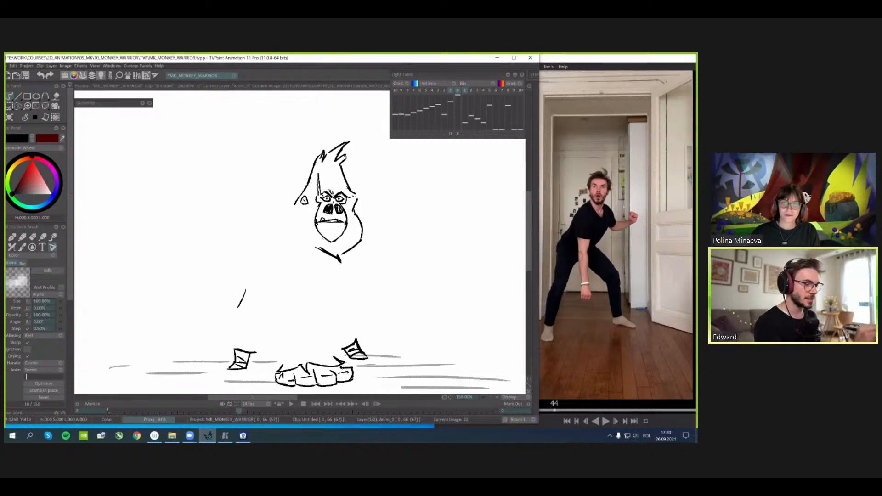
pyautogui.press('Left')
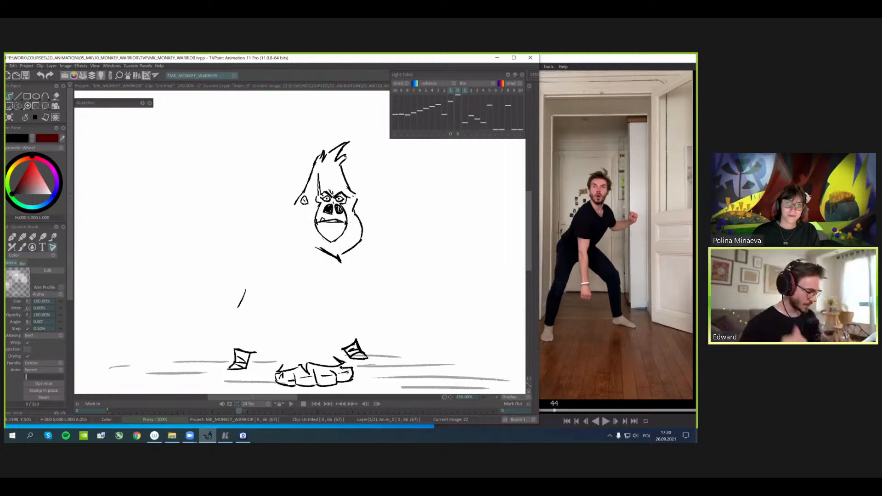
pyautogui.press('Home')
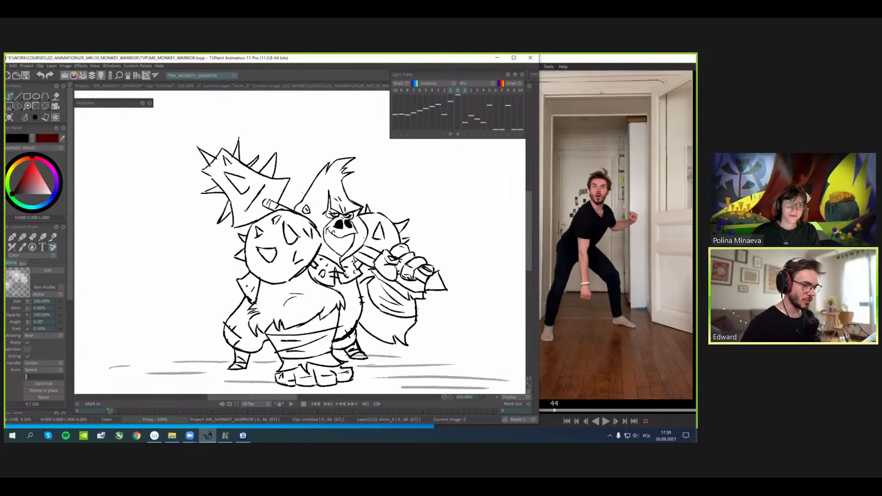
pyautogui.press('Right')
pyautogui.press('Left')
pyautogui.press('Right')
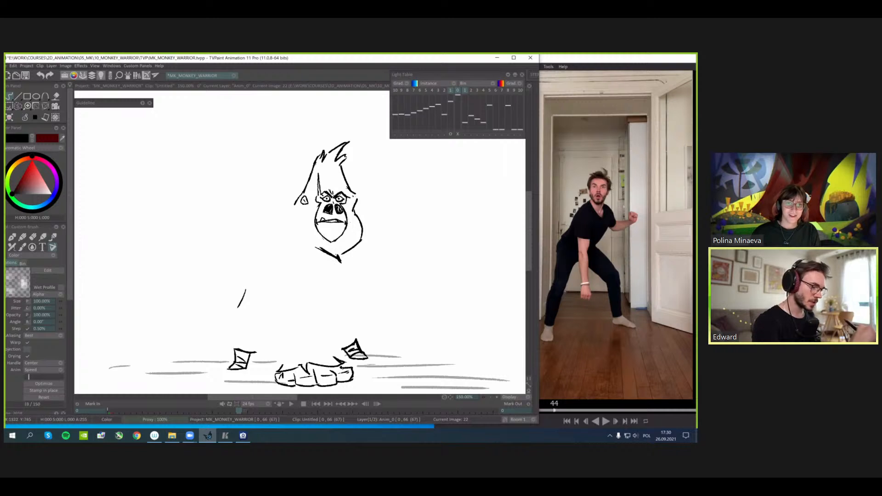
pyautogui.press('Left')
pyautogui.press('Right')
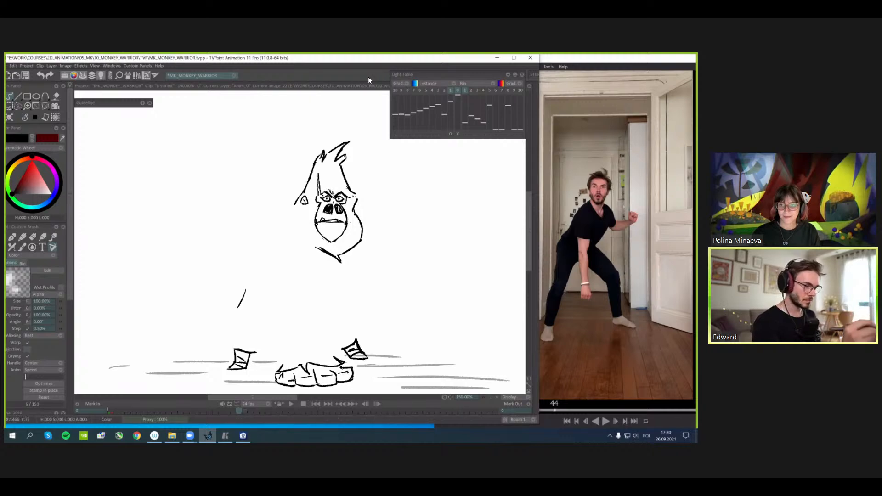
pyautogui.press('Left')
pyautogui.press('Right')
pyautogui.press('Left')
pyautogui.press('Right')
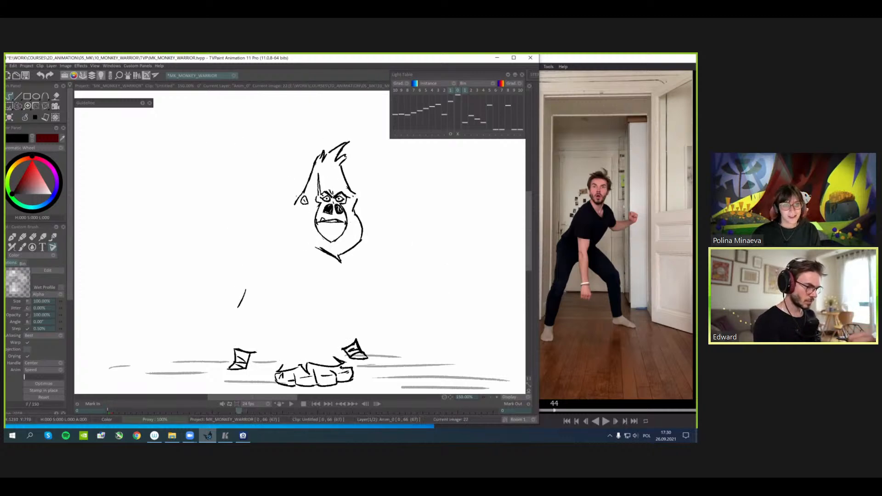
pyautogui.press('Left')
pyautogui.press('Right')
pyautogui.moveTo(312, 242); pyautogui.dragTo(294, 266)
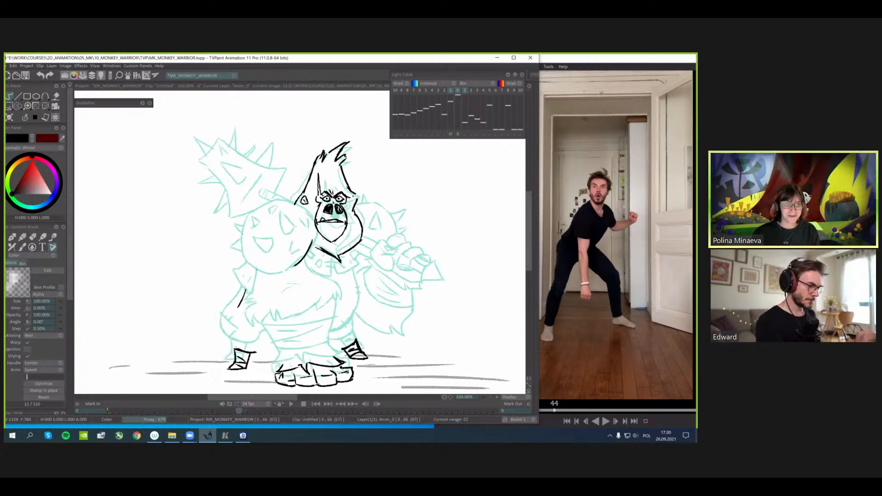
pyautogui.moveTo(244, 227)
pyautogui.mouseDown()
pyautogui.moveTo(243, 260)
pyautogui.moveTo(258, 271)
pyautogui.moveTo(302, 252)
pyautogui.moveTo(312, 227)
pyautogui.mouseUp()
pyautogui.hotkey('ctrl', 'z')
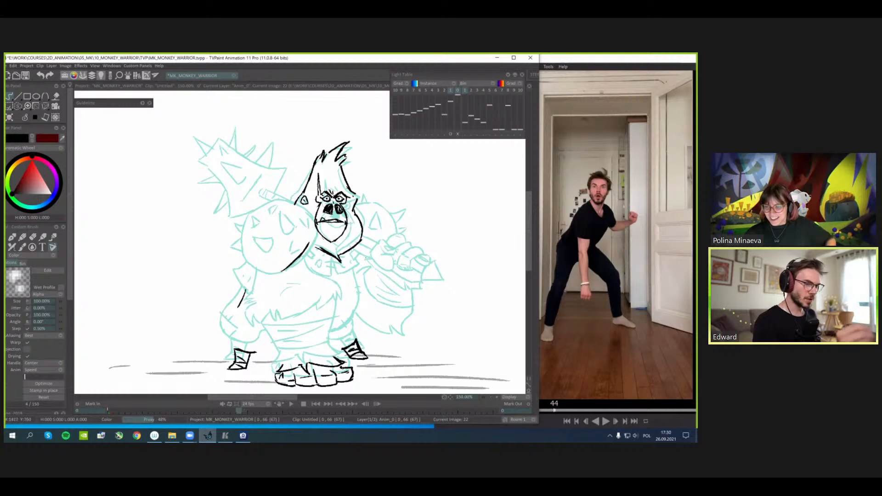
# - Try shifting the previous drawing's light table image far up and to the left, and switch the shift off
pyautogui.click(459, 129)
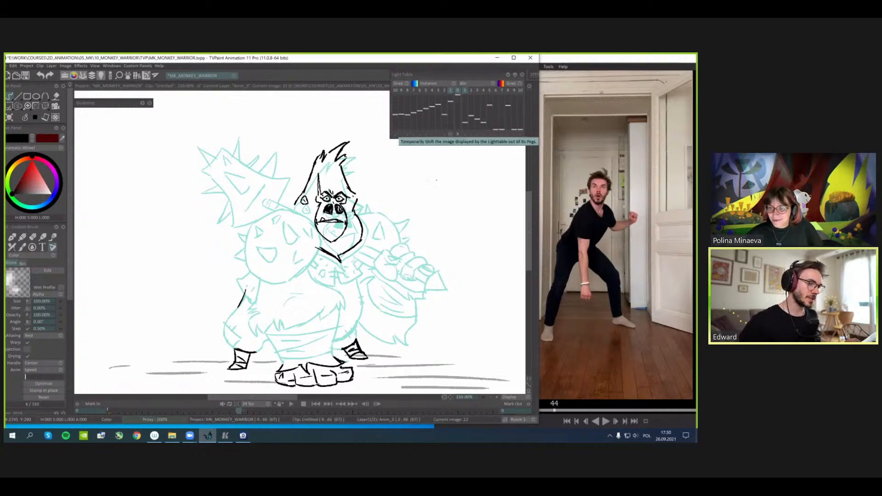
pyautogui.click(451, 135)
pyautogui.moveTo(408, 215); pyautogui.dragTo(259, 171)
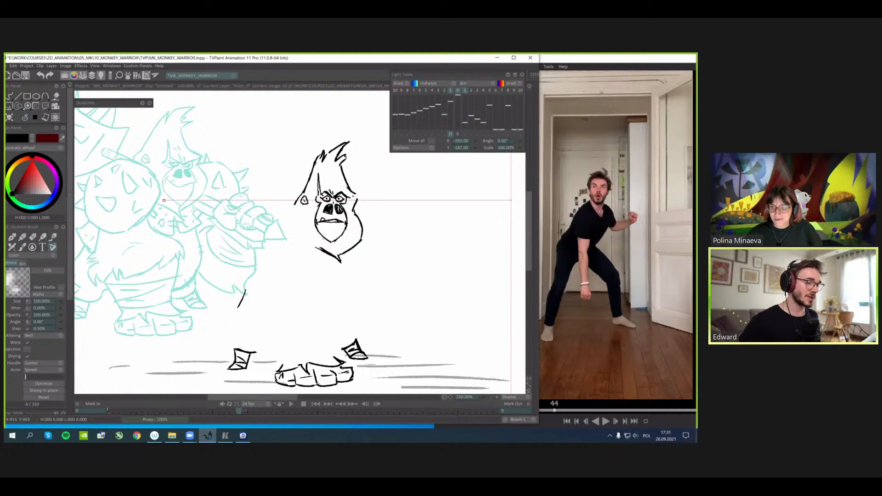
pyautogui.click(458, 134)
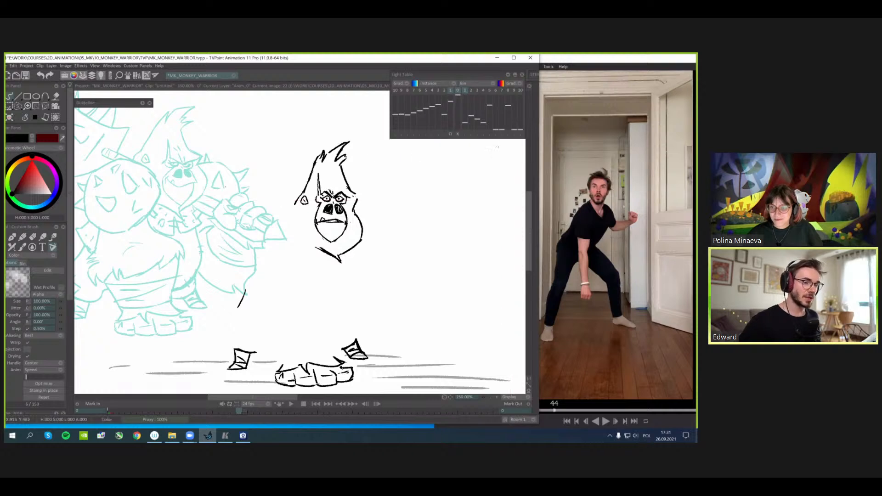
pyautogui.click(458, 135)
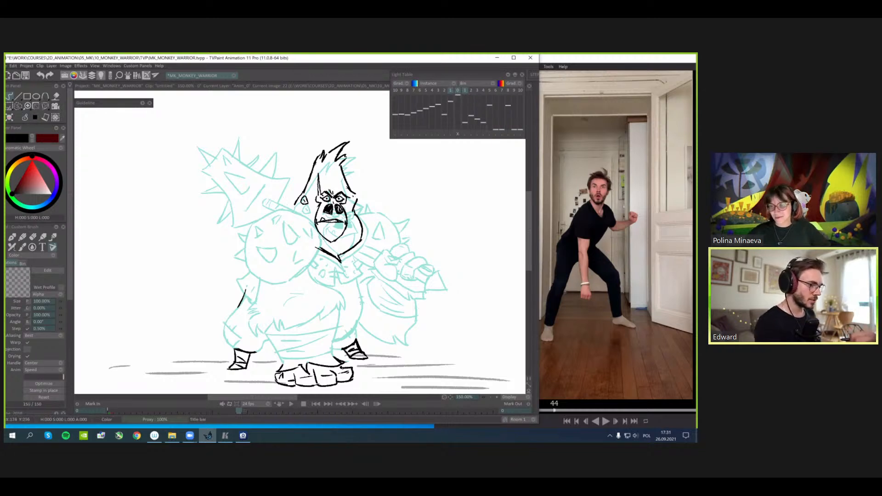
# - Draw the round shoulder pad in front of the chest with its triangular markings, using the shifted light table reference
pyautogui.moveTo(297, 210)
pyautogui.mouseDown()
pyautogui.moveTo(306, 203)
pyautogui.moveTo(284, 199)
pyautogui.moveTo(294, 198)
pyautogui.moveTo(265, 216)
pyautogui.moveTo(258, 254)
pyautogui.moveTo(282, 274)
pyautogui.moveTo(312, 260)
pyautogui.moveTo(325, 222)
pyautogui.moveTo(305, 201)
pyautogui.moveTo(292, 221)
pyautogui.moveTo(304, 226)
pyautogui.moveTo(265, 249)
pyautogui.mouseUp()
pyautogui.click(450, 133)
pyautogui.moveTo(260, 217); pyautogui.dragTo(268, 224)
pyautogui.moveTo(259, 214)
pyautogui.mouseDown()
pyautogui.moveTo(262, 226)
pyautogui.moveTo(285, 211)
pyautogui.mouseUp()
pyautogui.moveTo(301, 240)
pyautogui.mouseDown()
pyautogui.moveTo(296, 255)
pyautogui.moveTo(307, 249)
pyautogui.mouseUp()
pyautogui.moveTo(310, 217); pyautogui.dragTo(316, 224)
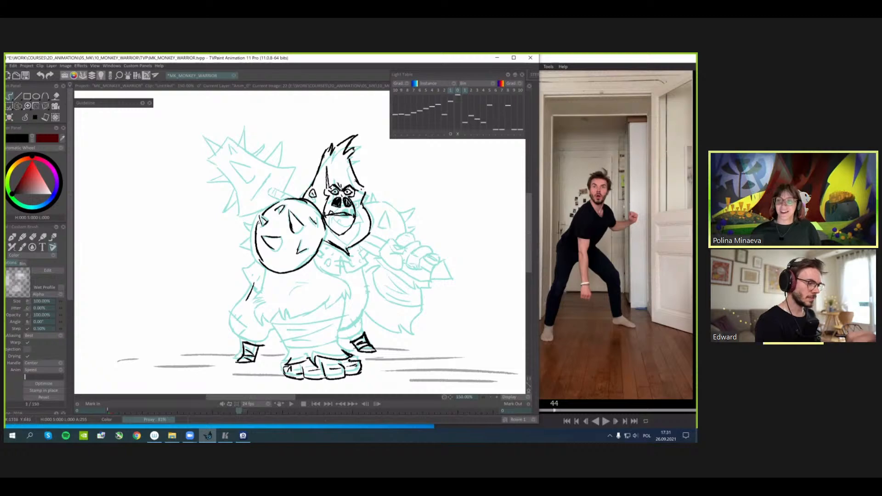
# - Flip between the previous drawing and frame 22 to examine the shoulder pad's change of position
pyautogui.press('Left')
pyautogui.press('Left')
pyautogui.press('Left')
pyautogui.press('Right')
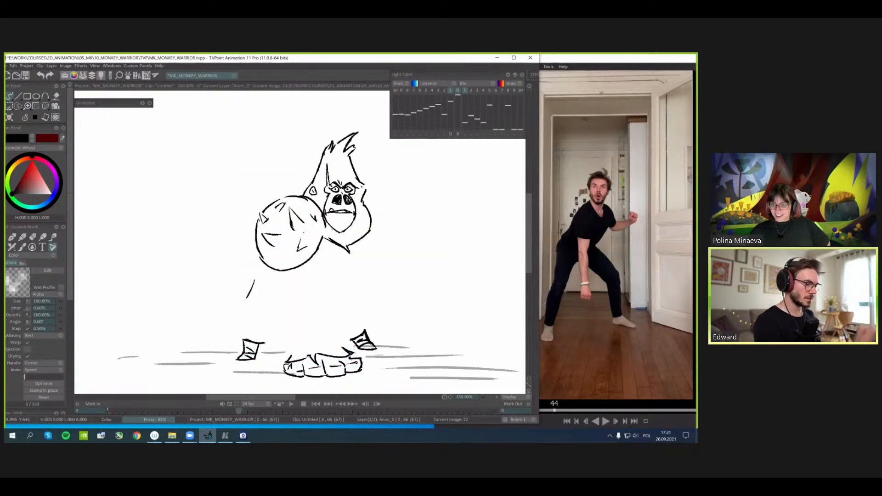
pyautogui.press('Left')
pyautogui.press('Right')
pyautogui.press('Left')
pyautogui.press('Right')
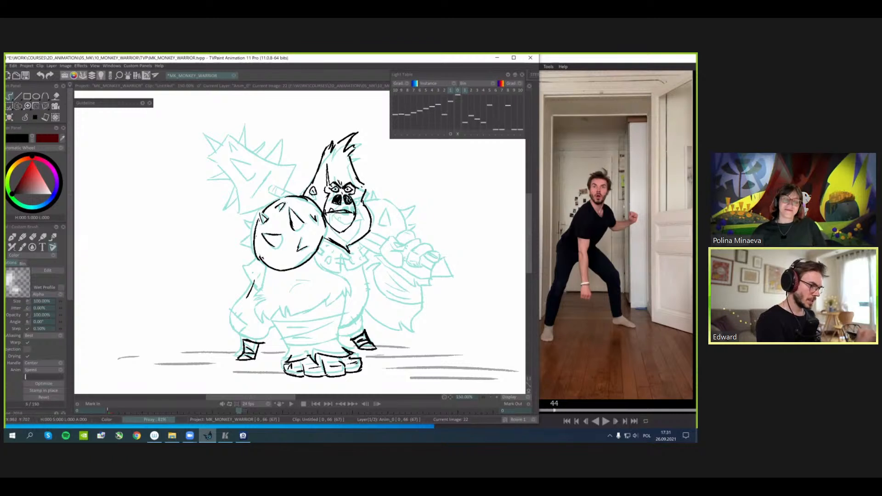
# - Add pointed spikes along the shoulder pad's left edge and compare them with the previous drawing
pyautogui.moveTo(252, 237)
pyautogui.mouseDown()
pyautogui.moveTo(254, 249)
pyautogui.moveTo(256, 229)
pyautogui.moveTo(263, 264)
pyautogui.moveTo(298, 231)
pyautogui.mouseUp()
pyautogui.hotkey('ctrl', 'z')
pyautogui.press('l')
pyautogui.press('l')
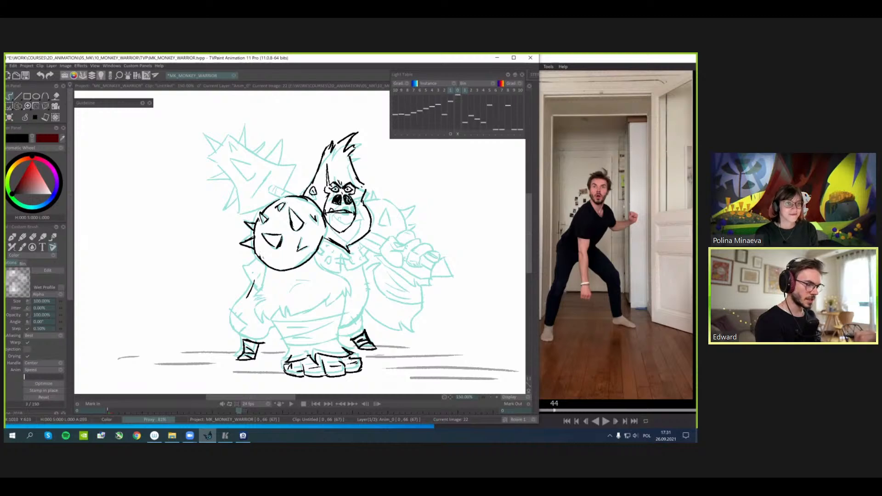
pyautogui.press('l')
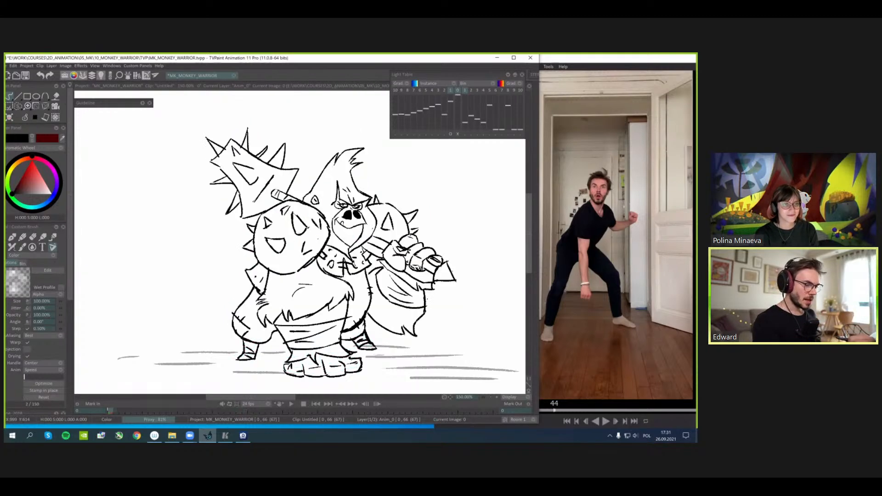
# - Toggle the light table and flip between the previous drawing and frame 22 to examine how the shoulder pad and head shift
pyautogui.press('l')
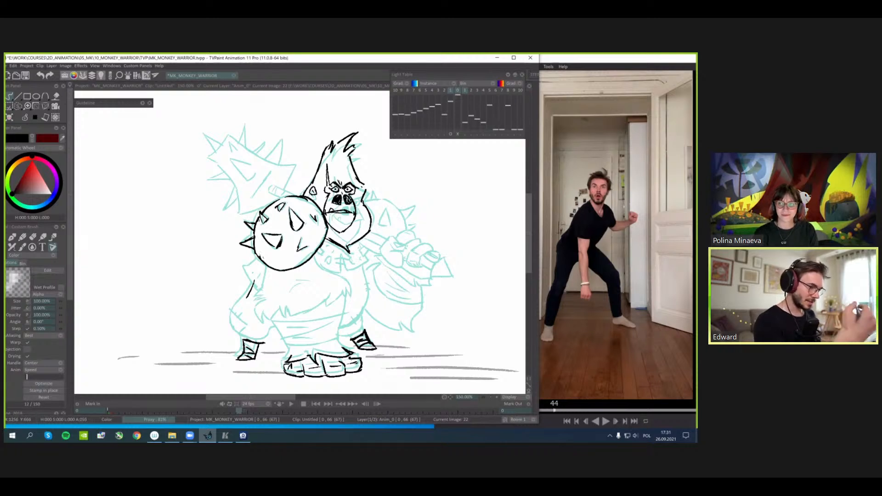
pyautogui.press('l')
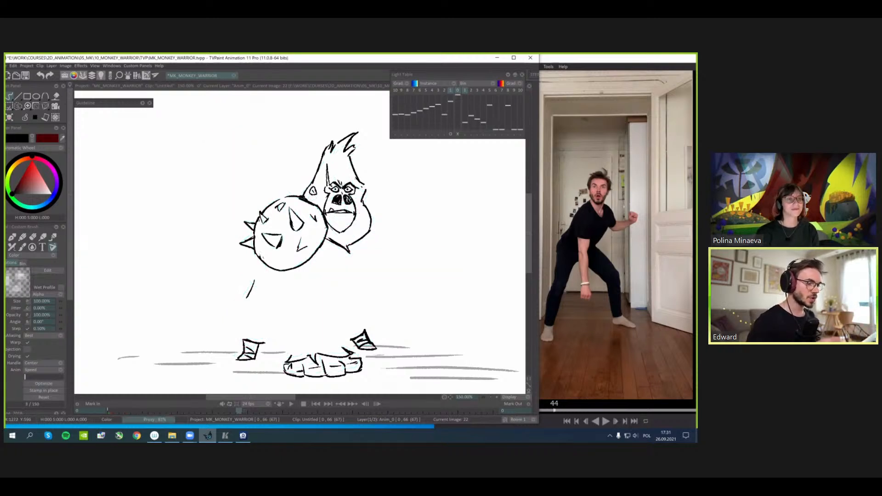
pyautogui.press('Left')
pyautogui.press('Right')
pyautogui.press('Left')
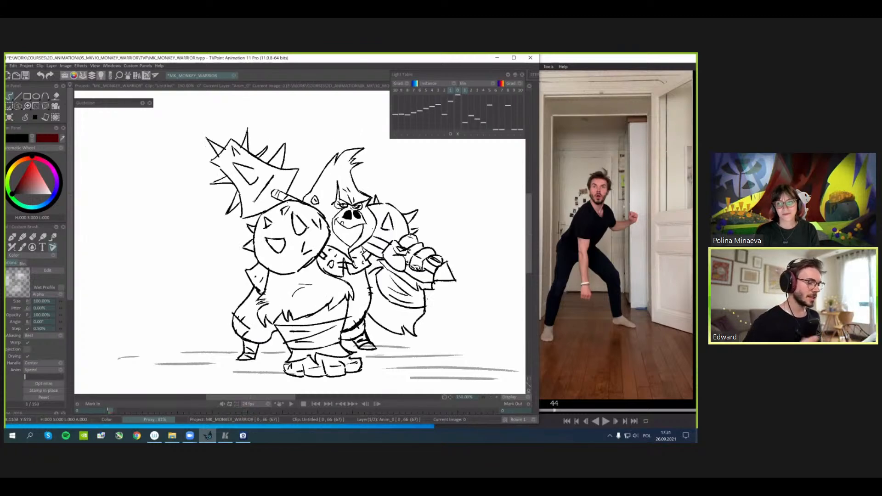
pyautogui.press('Right')
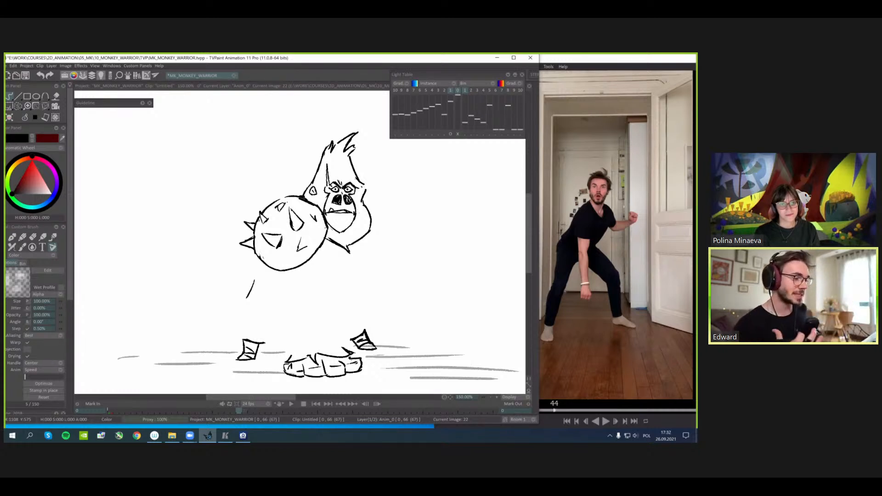
pyautogui.press('Left')
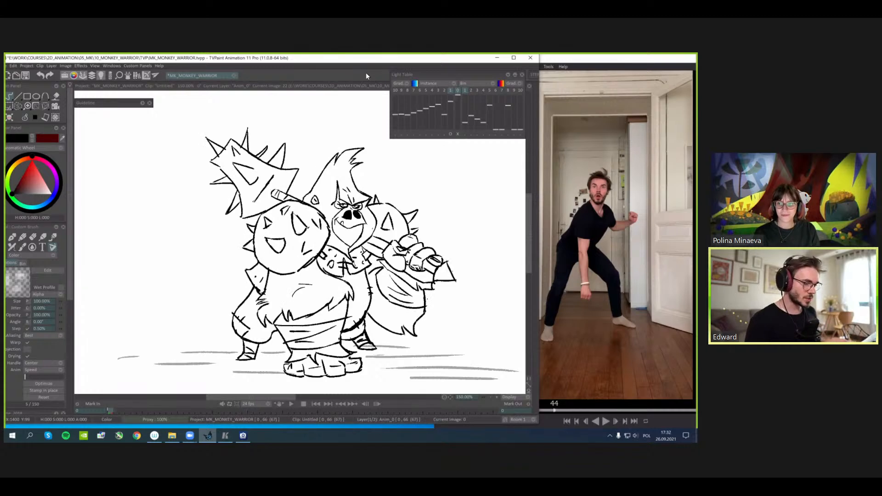
pyautogui.press('Right')
pyautogui.press('Left')
pyautogui.press('Right')
pyautogui.press('Left')
pyautogui.press('Right')
pyautogui.press('Left')
pyautogui.press('Right')
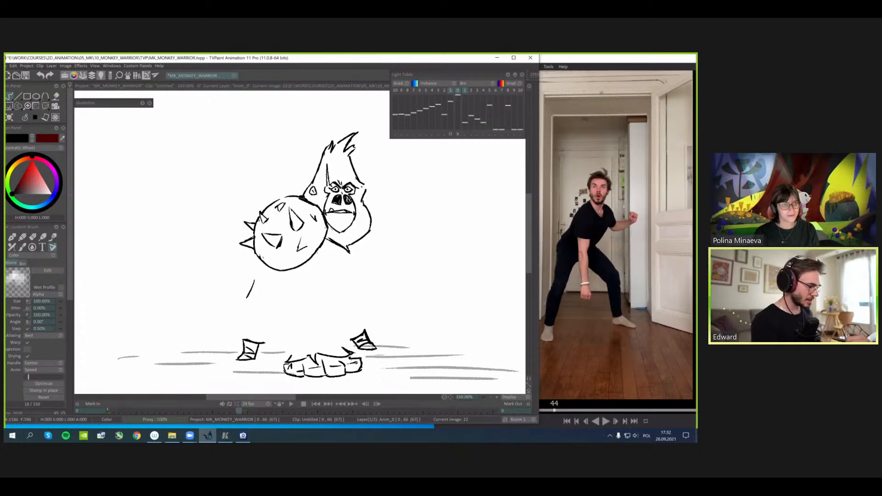
# - Lasso the spiked shoulder pad, then rotate it slightly counterclockwise and shift it a little away from the head
pyautogui.press('s')
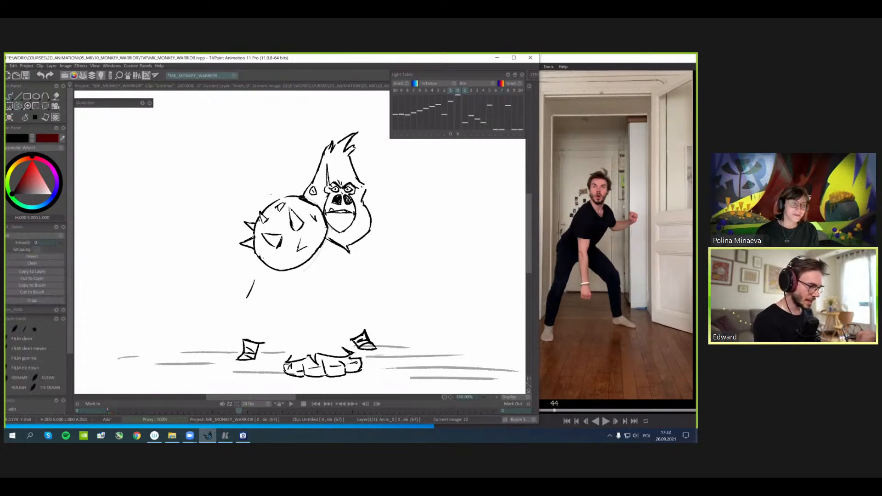
pyautogui.moveTo(295, 193)
pyautogui.mouseDown()
pyautogui.moveTo(236, 223)
pyautogui.moveTo(302, 281)
pyautogui.mouseUp()
pyautogui.hotkey('ctrl', 't')
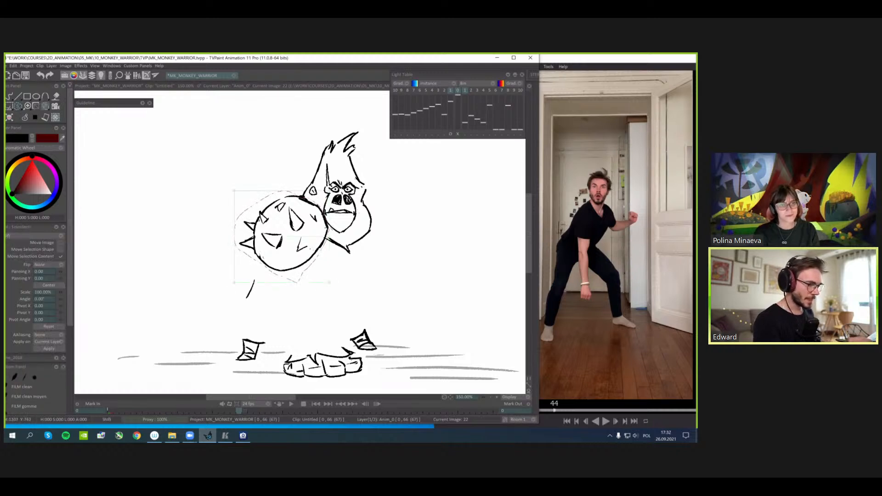
pyautogui.moveTo(312, 244)
pyautogui.mouseDown()
pyautogui.moveTo(304, 243)
pyautogui.moveTo(328, 220)
pyautogui.moveTo(309, 209)
pyautogui.moveTo(367, 231)
pyautogui.mouseUp()
pyautogui.press('Return')
pyautogui.click(35, 115)
pyautogui.click(26, 123)
# - Add contour strokes along the jaw beside the mouth and compare the adjusted pose with the previous drawing
pyautogui.moveTo(356, 211)
pyautogui.mouseDown()
pyautogui.moveTo(370, 222)
pyautogui.moveTo(362, 206)
pyautogui.mouseUp()
pyautogui.moveTo(356, 195); pyautogui.dragTo(361, 201)
pyautogui.press('Right')
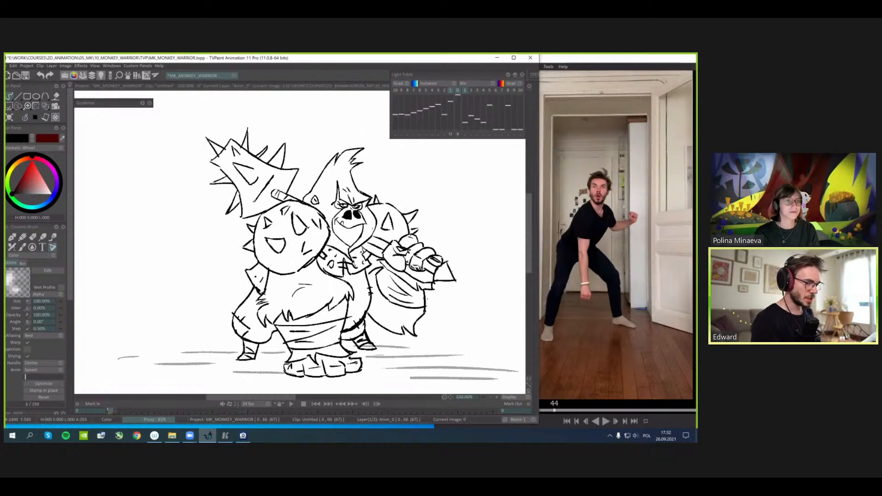
pyautogui.press('Left')
pyautogui.press('Right')
pyautogui.press('Left')
pyautogui.press('Left')
pyautogui.press('Right')
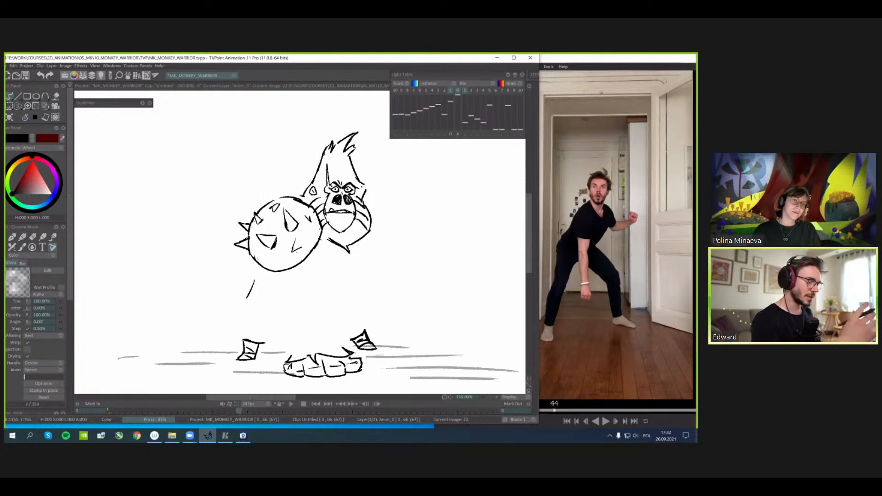
pyautogui.moveTo(378, 187); pyautogui.dragTo(380, 173)
pyautogui.press('Left')
pyautogui.press('Right')
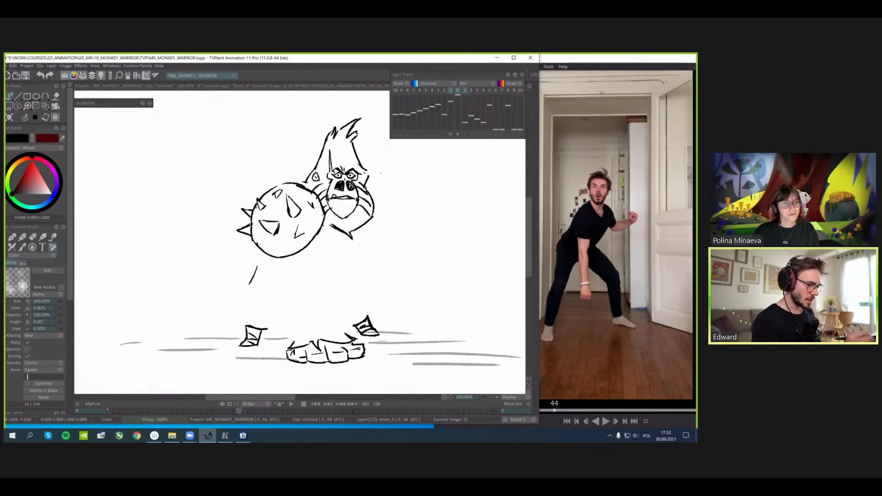
# - Show the previous drawing on the light table and draw the front upper arm with its jagged fur edge below the shoulder pad
pyautogui.click(450, 134)
pyautogui.moveTo(270, 256)
pyautogui.mouseDown()
pyautogui.moveTo(261, 285)
pyautogui.moveTo(268, 313)
pyautogui.moveTo(333, 211)
pyautogui.moveTo(323, 227)
pyautogui.moveTo(330, 251)
pyautogui.mouseUp()
pyautogui.scroll(1, 275, 303)
pyautogui.scroll(1, 328, 219)
pyautogui.moveTo(330, 251)
pyautogui.mouseDown()
pyautogui.moveTo(354, 223)
pyautogui.moveTo(363, 247)
pyautogui.moveTo(366, 227)
pyautogui.moveTo(366, 238)
pyautogui.moveTo(374, 225)
pyautogui.mouseUp()
pyautogui.hotkey('ctrl', 'z')
pyautogui.moveTo(363, 243); pyautogui.dragTo(369, 260)
pyautogui.moveTo(370, 260)
pyautogui.mouseDown()
pyautogui.moveTo(340, 292)
pyautogui.moveTo(404, 268)
pyautogui.mouseUp()
pyautogui.hotkey('ctrl', 'z')
pyautogui.moveTo(385, 280)
pyautogui.mouseDown()
pyautogui.moveTo(424, 252)
pyautogui.moveTo(413, 268)
pyautogui.mouseUp()
pyautogui.moveTo(420, 266); pyautogui.dragTo(416, 281)
pyautogui.moveTo(418, 267); pyautogui.dragTo(407, 292)
pyautogui.moveTo(408, 292)
pyautogui.mouseDown()
pyautogui.moveTo(444, 254)
pyautogui.moveTo(426, 267)
pyautogui.moveTo(424, 284)
pyautogui.mouseUp()
pyautogui.moveTo(424, 284)
pyautogui.mouseDown()
pyautogui.moveTo(428, 266)
pyautogui.moveTo(433, 279)
pyautogui.moveTo(427, 254)
pyautogui.moveTo(363, 204)
pyautogui.moveTo(357, 181)
pyautogui.moveTo(362, 201)
pyautogui.mouseUp()
pyautogui.moveTo(358, 202); pyautogui.dragTo(364, 194)
# - Draw the forearm between the fur edge and the planted fist, adding the bandage wrap lines across it
pyautogui.moveTo(329, 241)
pyautogui.mouseDown()
pyautogui.moveTo(358, 242)
pyautogui.moveTo(319, 256)
pyautogui.moveTo(357, 243)
pyautogui.mouseUp()
pyautogui.hotkey('ctrl', 'z')
pyautogui.hotkey('ctrl', 'z')
pyautogui.hotkey('ctrl', 'z')
pyautogui.moveTo(347, 247)
pyautogui.mouseDown()
pyautogui.moveTo(319, 263)
pyautogui.moveTo(326, 247)
pyautogui.moveTo(318, 230)
pyautogui.moveTo(311, 293)
pyautogui.mouseUp()
pyautogui.hotkey('ctrl', 'z')
pyautogui.scroll(-1, 318, 271)
pyautogui.moveTo(386, 221)
pyautogui.mouseDown()
pyautogui.moveTo(376, 285)
pyautogui.moveTo(415, 245)
pyautogui.mouseUp()
pyautogui.moveTo(346, 224); pyautogui.dragTo(436, 213)
pyautogui.hotkey('ctrl', 'z')
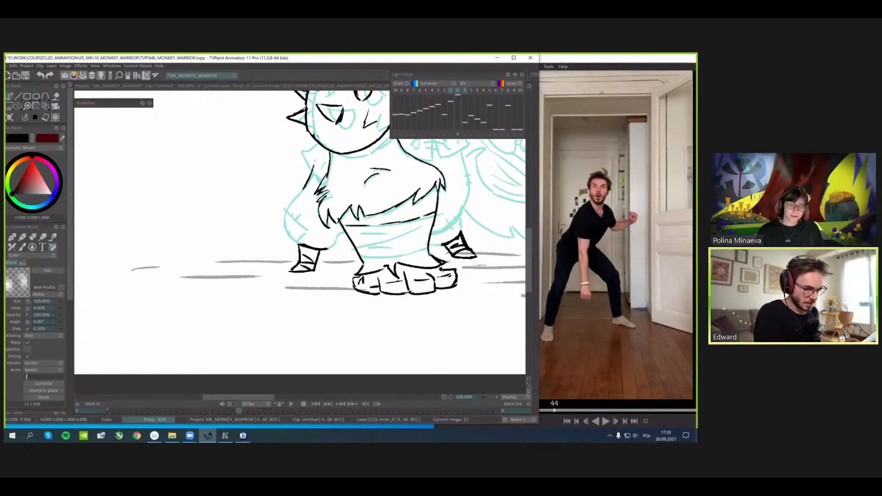
pyautogui.moveTo(361, 246)
pyautogui.mouseDown()
pyautogui.moveTo(422, 226)
pyautogui.moveTo(384, 230)
pyautogui.moveTo(390, 248)
pyautogui.mouseUp()
pyautogui.moveTo(363, 259); pyautogui.dragTo(431, 247)
# - Draw the vest's slanted edge sticking out behind the arm, just below the shoulder pad
pyautogui.scroll(-1, 331, 248)
pyautogui.moveTo(331, 230); pyautogui.dragTo(326, 262)
pyautogui.scroll(1, 325, 242)
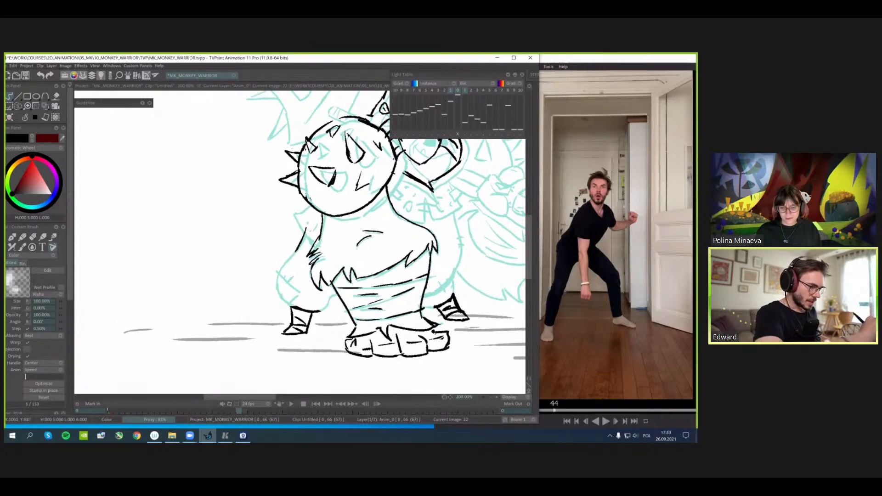
pyautogui.hotkey('ctrl', 'z')
pyautogui.moveTo(294, 216); pyautogui.dragTo(317, 246)
# - Sketch curved motion arrows downward past the shoulder pad and upward beside the head, and undo them
pyautogui.moveTo(291, 194); pyautogui.dragTo(276, 225)
pyautogui.moveTo(278, 218); pyautogui.dragTo(288, 222)
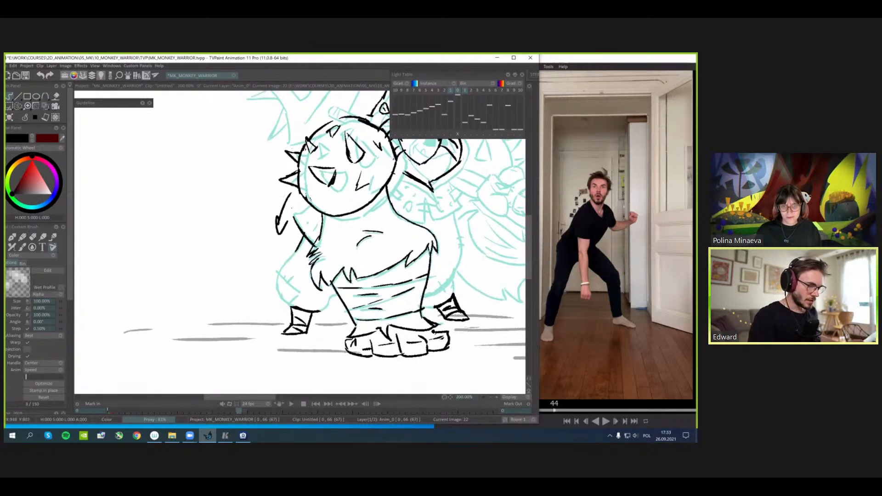
pyautogui.moveTo(476, 249)
pyautogui.mouseDown()
pyautogui.moveTo(448, 262)
pyautogui.moveTo(444, 309)
pyautogui.moveTo(418, 352)
pyautogui.mouseUp()
pyautogui.moveTo(440, 294)
pyautogui.mouseDown()
pyautogui.moveTo(423, 173)
pyautogui.moveTo(440, 183)
pyautogui.moveTo(490, 139)
pyautogui.mouseUp()
pyautogui.press('less')
pyautogui.moveTo(355, 134)
pyautogui.mouseDown()
pyautogui.moveTo(313, 175)
pyautogui.moveTo(292, 263)
pyautogui.mouseUp()
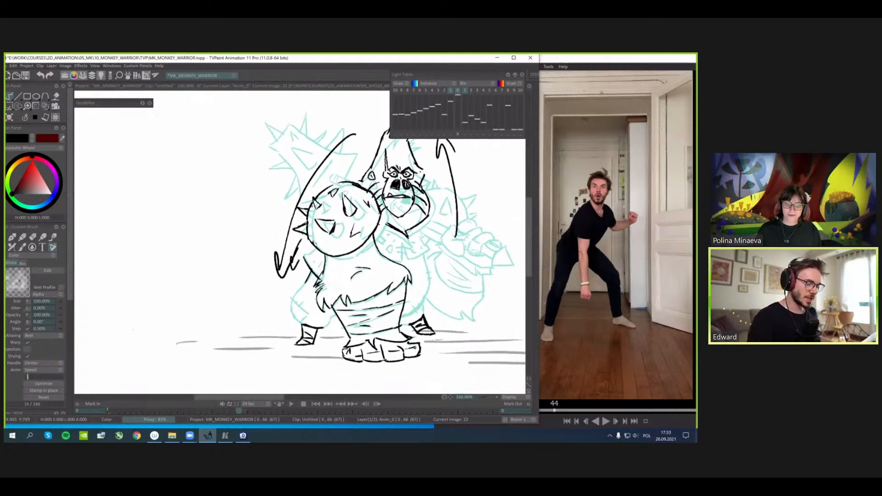
pyautogui.moveTo(465, 289); pyautogui.dragTo(463, 293)
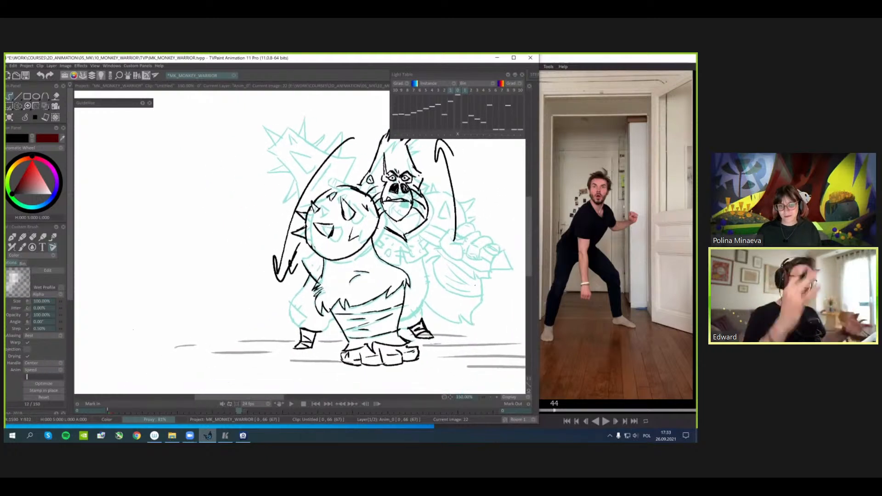
pyautogui.moveTo(313, 256); pyautogui.dragTo(315, 245)
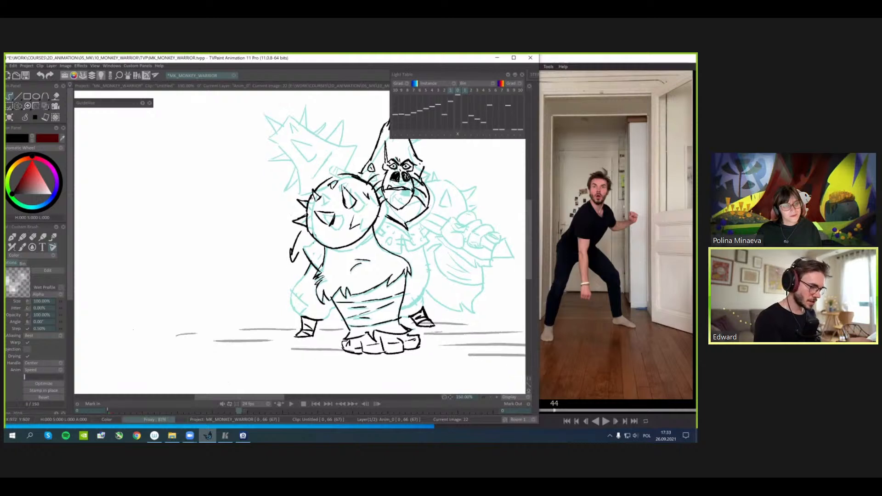
pyautogui.hotkey('ctrl', 'z')
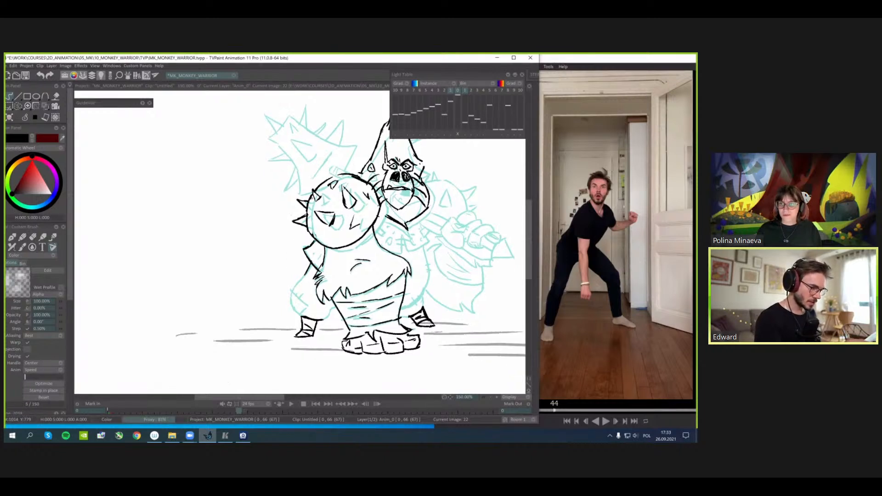
# - Finish the vest flap below the shoulder pad and draw the bent leg beneath it down to the foot, with trouser details
pyautogui.moveTo(425, 375); pyautogui.dragTo(432, 358)
pyautogui.moveTo(318, 247)
pyautogui.mouseDown()
pyautogui.moveTo(298, 293)
pyautogui.moveTo(314, 288)
pyautogui.mouseUp()
pyautogui.moveTo(314, 289); pyautogui.dragTo(308, 298)
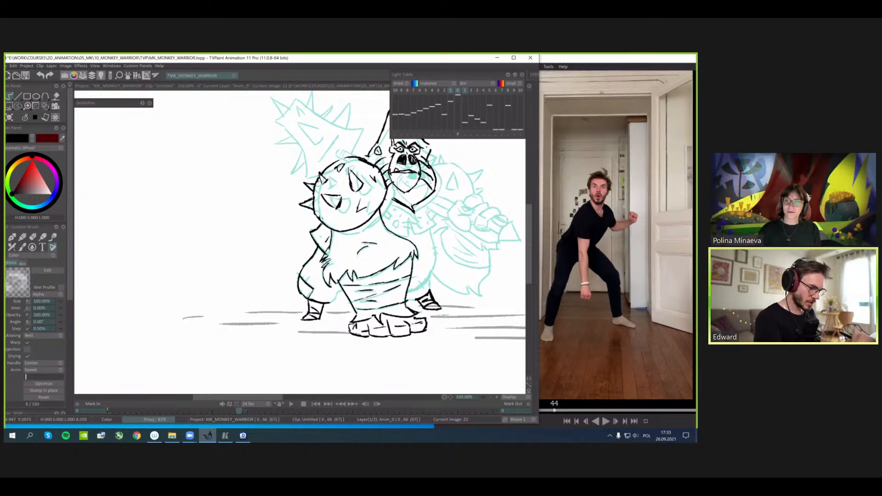
pyautogui.moveTo(323, 218); pyautogui.dragTo(326, 216)
pyautogui.moveTo(341, 290); pyautogui.dragTo(342, 287)
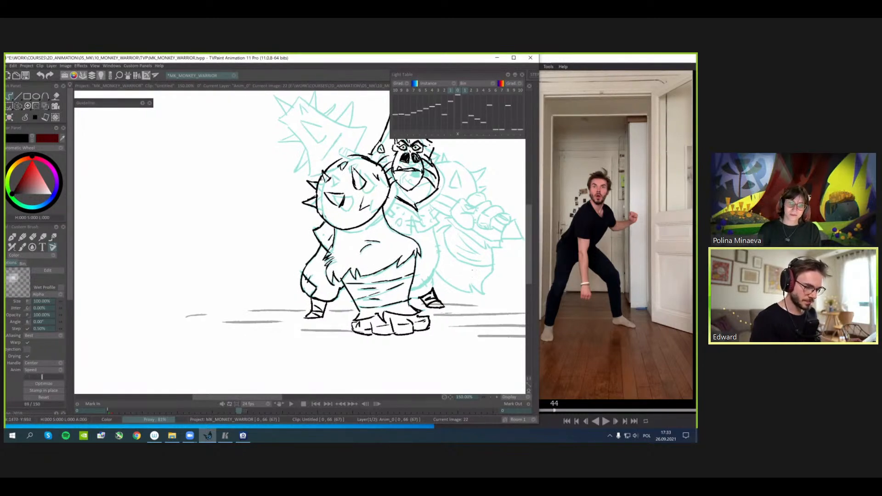
# - Draw the outline of the other leg behind the wrapped forearm, undoing the strokes that miss
pyautogui.moveTo(419, 283)
pyautogui.mouseDown()
pyautogui.moveTo(368, 294)
pyautogui.moveTo(387, 278)
pyautogui.mouseUp()
pyautogui.hotkey('ctrl', 'z')
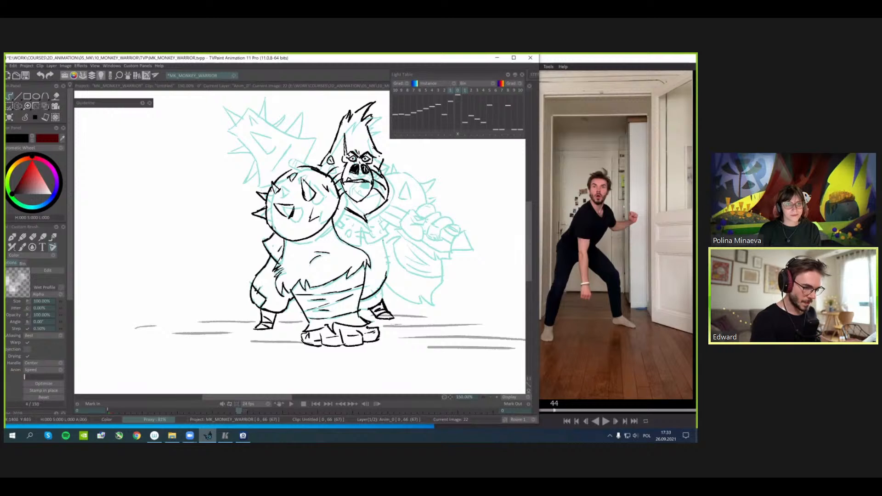
pyautogui.moveTo(382, 237)
pyautogui.mouseDown()
pyautogui.moveTo(384, 293)
pyautogui.moveTo(389, 258)
pyautogui.moveTo(378, 263)
pyautogui.mouseUp()
pyautogui.scroll(2, 387, 276)
pyautogui.hotkey('ctrl', 'z')
pyautogui.hotkey('ctrl', 'z')
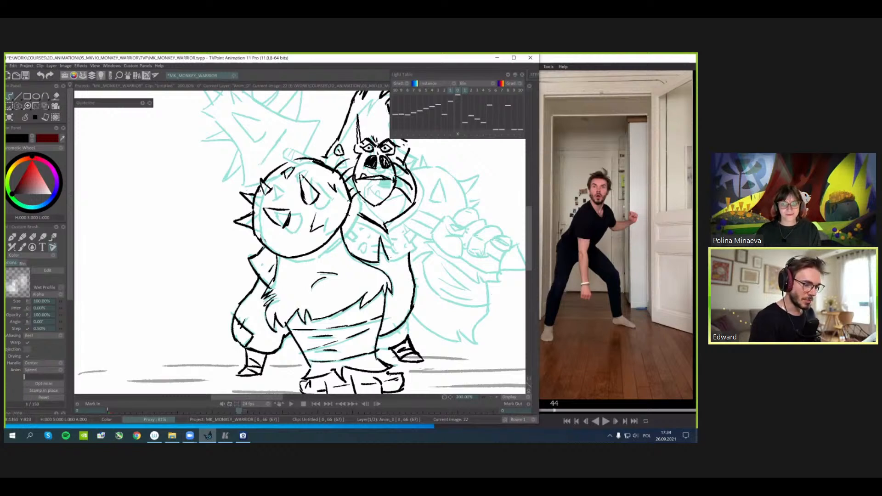
# - Draw the ragged vest front and its small markings on the chest below the beard
pyautogui.moveTo(390, 260); pyautogui.dragTo(406, 252)
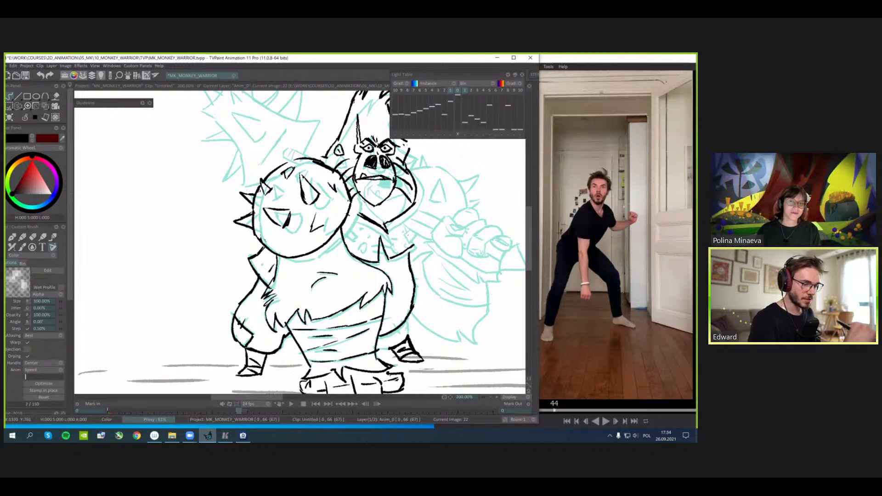
pyautogui.moveTo(404, 217); pyautogui.dragTo(414, 246)
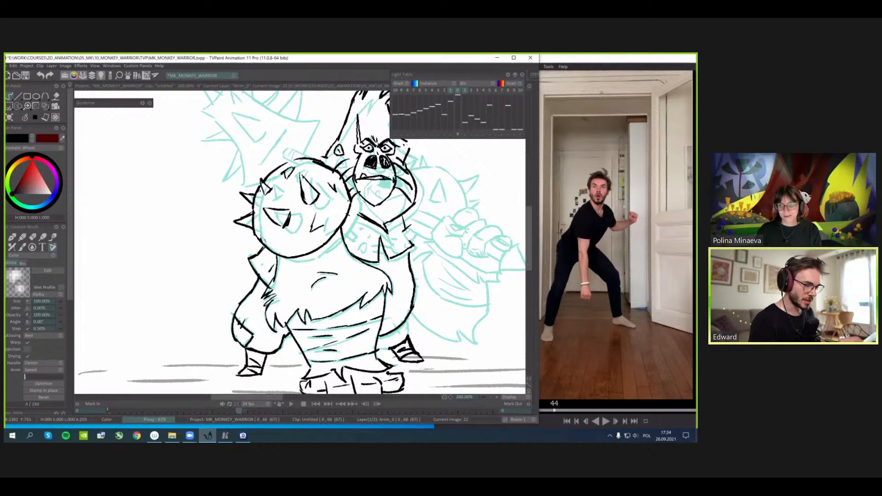
pyautogui.moveTo(412, 237); pyautogui.dragTo(417, 232)
pyautogui.moveTo(362, 239)
pyautogui.mouseDown()
pyautogui.moveTo(365, 247)
pyautogui.moveTo(351, 237)
pyautogui.moveTo(363, 220)
pyautogui.moveTo(356, 211)
pyautogui.mouseUp()
pyautogui.moveTo(363, 207); pyautogui.dragTo(345, 216)
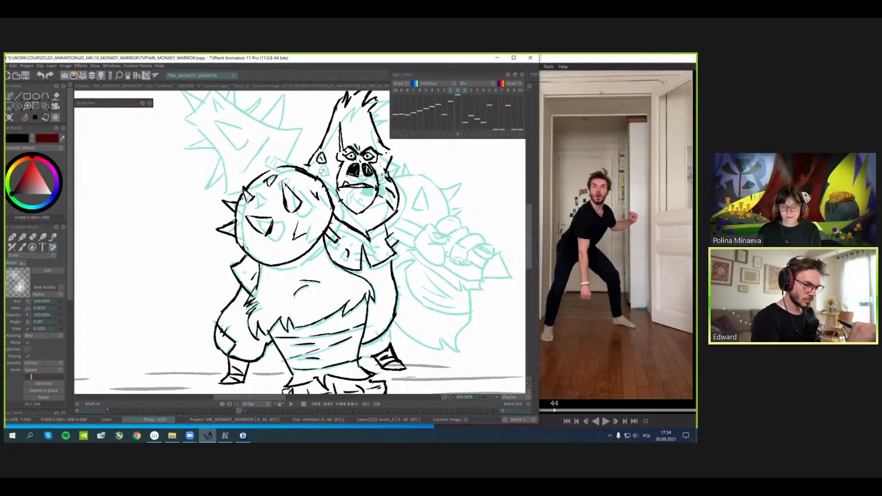
# - Hide the light table and flip between the previous drawing and frame 22 to examine the movement of body and arm
pyautogui.scroll(-1, 268, 194)
pyautogui.press('l')
pyautogui.press('Left')
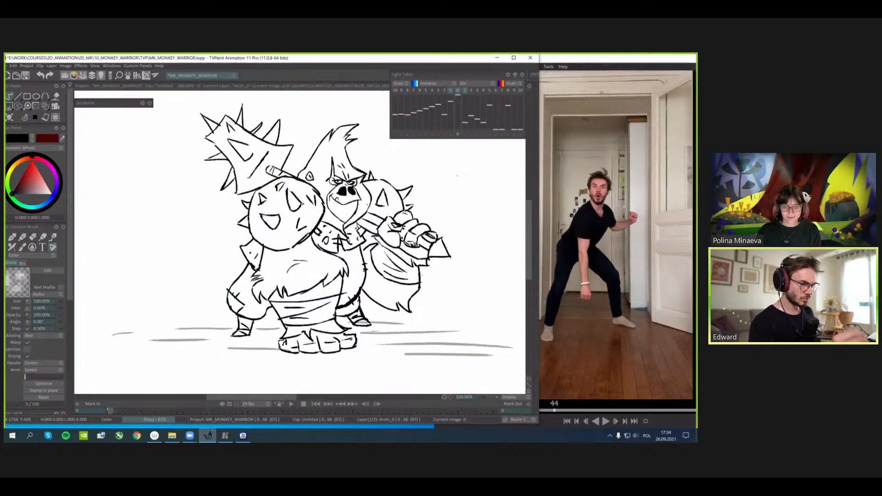
pyautogui.press('Right')
pyautogui.press('Left')
pyautogui.press('Right')
pyautogui.press('Left')
pyautogui.press('Right')
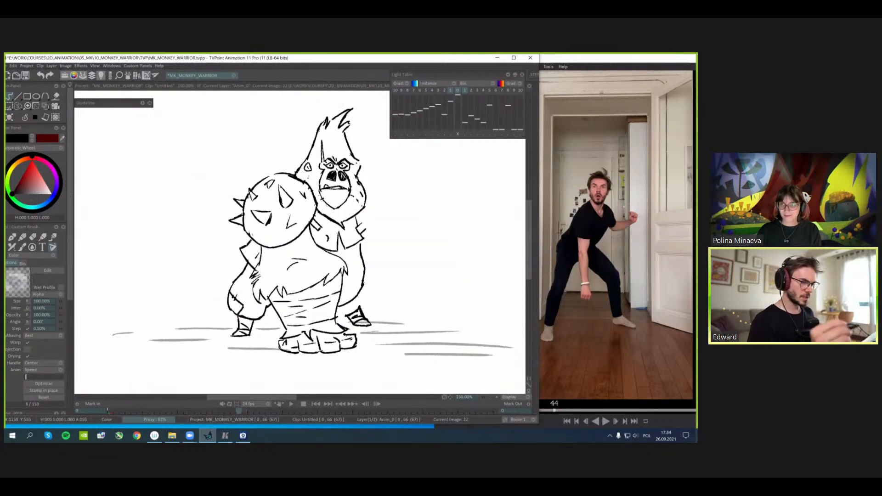
pyautogui.press('Left')
pyautogui.press('Right')
pyautogui.press('Left')
pyautogui.press('Right')
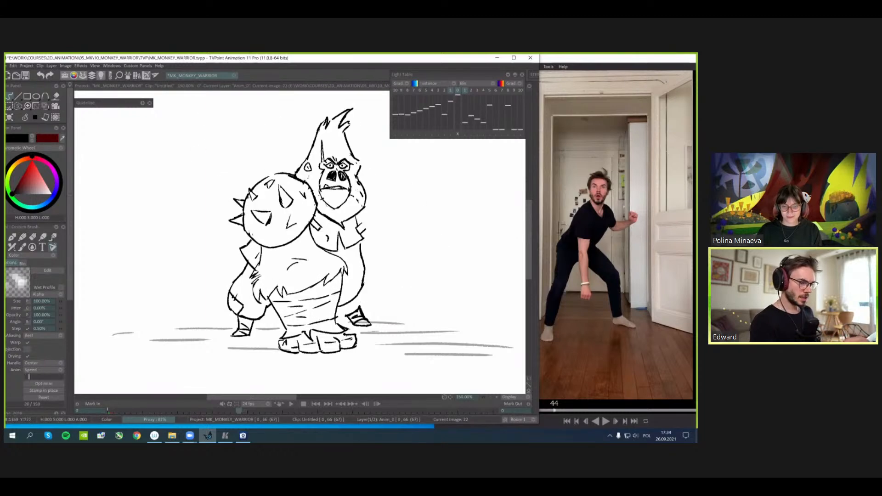
pyautogui.press('Left')
pyautogui.press('Right')
pyautogui.press('Left')
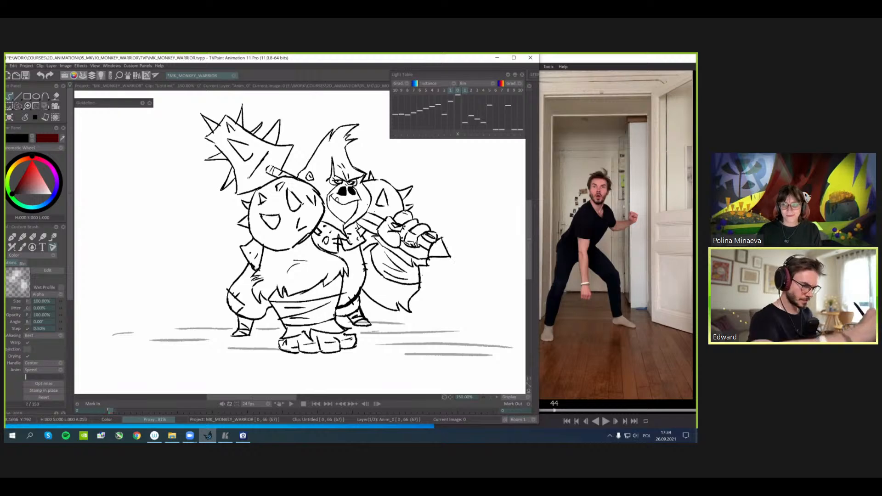
pyautogui.press('Right')
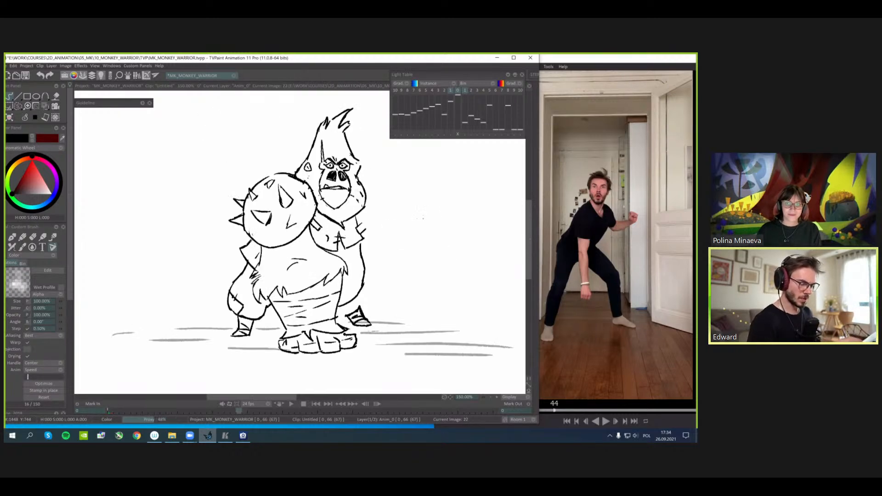
# - Draw the far hand's fingers gripping the club handle, with the handle's pointed end, over the light table reference
pyautogui.moveTo(468, 223); pyautogui.dragTo(428, 230)
pyautogui.scroll(1, 438, 217)
pyautogui.scroll(-1, 429, 230)
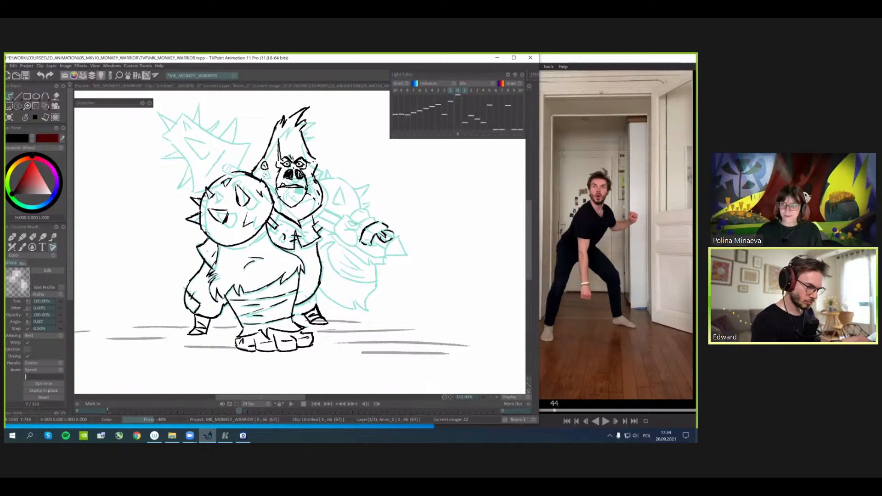
pyautogui.moveTo(358, 216)
pyautogui.mouseDown()
pyautogui.moveTo(373, 214)
pyautogui.moveTo(359, 210)
pyautogui.moveTo(343, 240)
pyautogui.moveTo(354, 247)
pyautogui.moveTo(357, 232)
pyautogui.mouseUp()
pyautogui.moveTo(370, 226)
pyautogui.mouseDown()
pyautogui.moveTo(366, 232)
pyautogui.moveTo(397, 240)
pyautogui.moveTo(382, 255)
pyautogui.moveTo(403, 252)
pyautogui.moveTo(380, 246)
pyautogui.moveTo(381, 262)
pyautogui.mouseUp()
pyautogui.moveTo(378, 255); pyautogui.dragTo(377, 260)
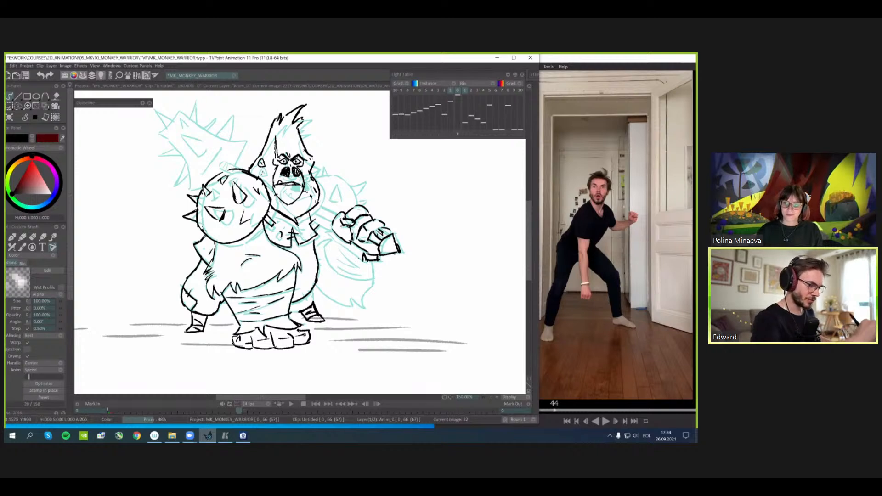
# - Draw the far forearm below the club handle with its pointed fur tip, adding short detail strokes
pyautogui.moveTo(335, 241); pyautogui.dragTo(326, 218)
pyautogui.moveTo(367, 247); pyautogui.dragTo(365, 274)
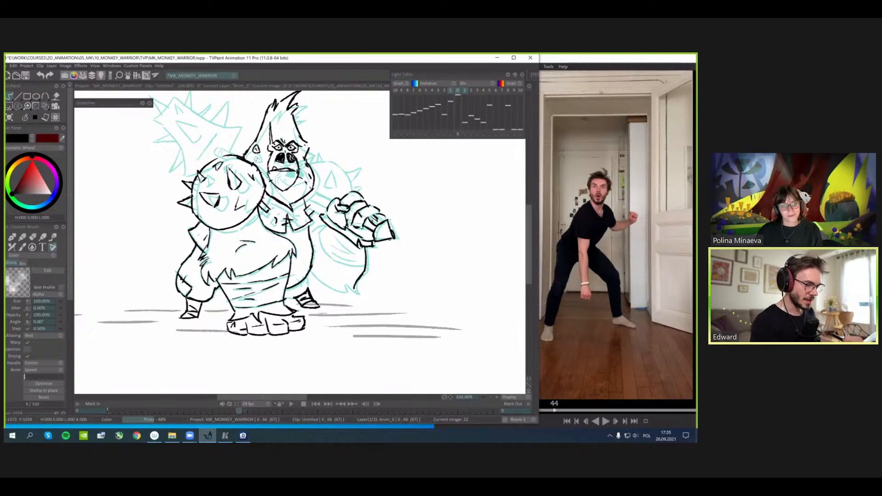
pyautogui.moveTo(345, 295)
pyautogui.mouseDown()
pyautogui.moveTo(344, 280)
pyautogui.moveTo(309, 268)
pyautogui.mouseUp()
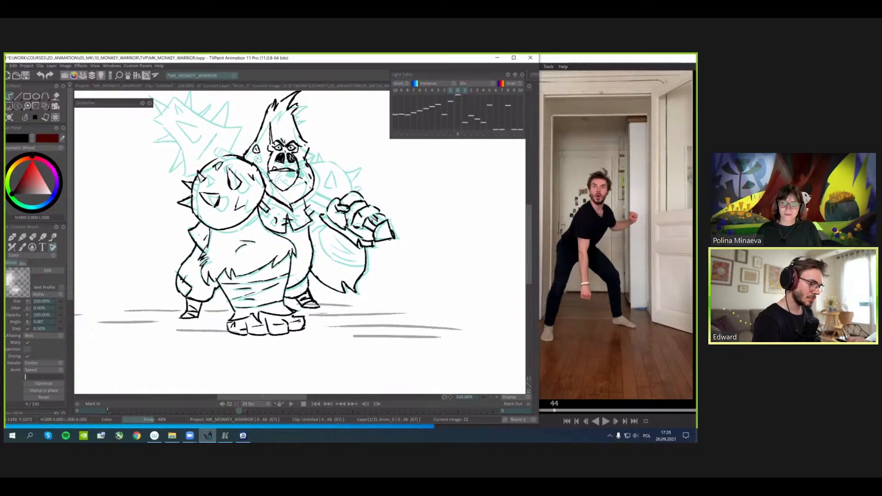
pyautogui.moveTo(297, 278); pyautogui.dragTo(302, 286)
pyautogui.moveTo(351, 249); pyautogui.dragTo(352, 248)
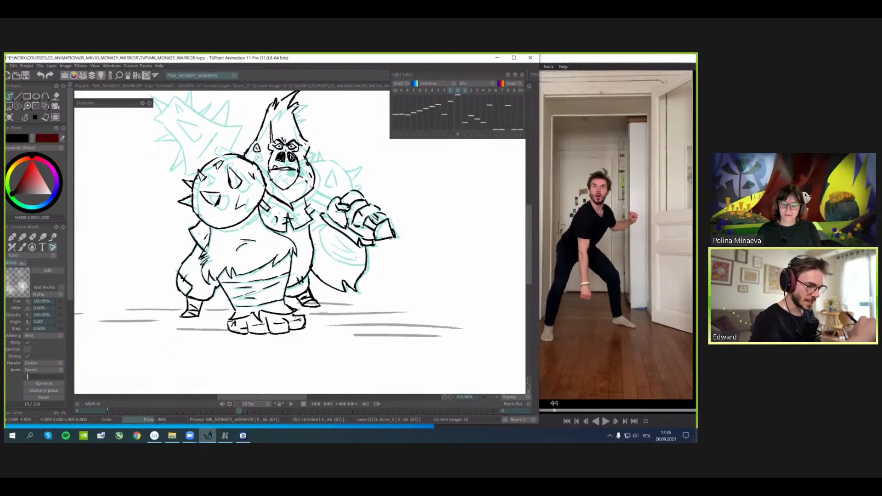
# - Hide the light table, select the far hand gripping the club handle and shift it slightly toward the body
pyautogui.press('l')
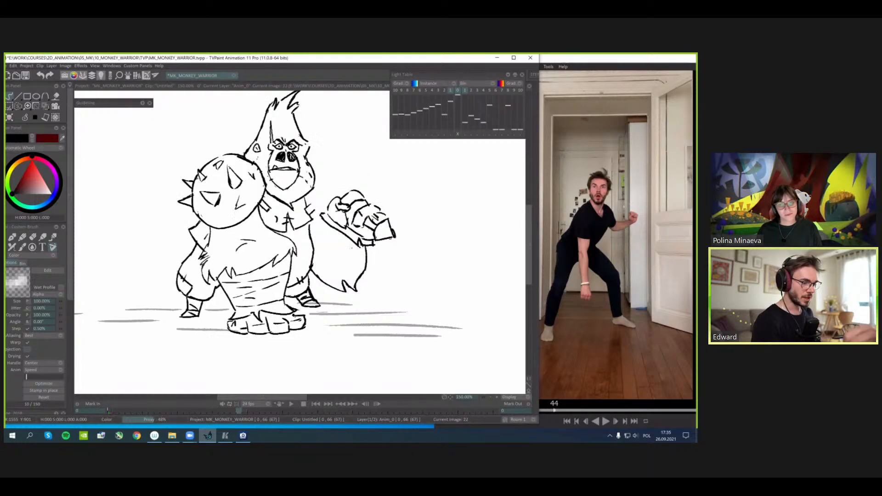
pyautogui.press('s')
pyautogui.moveTo(380, 180)
pyautogui.mouseDown()
pyautogui.moveTo(322, 202)
pyautogui.moveTo(383, 247)
pyautogui.mouseUp()
pyautogui.hotkey('ctrl', 't')
pyautogui.moveTo(364, 214); pyautogui.dragTo(360, 220)
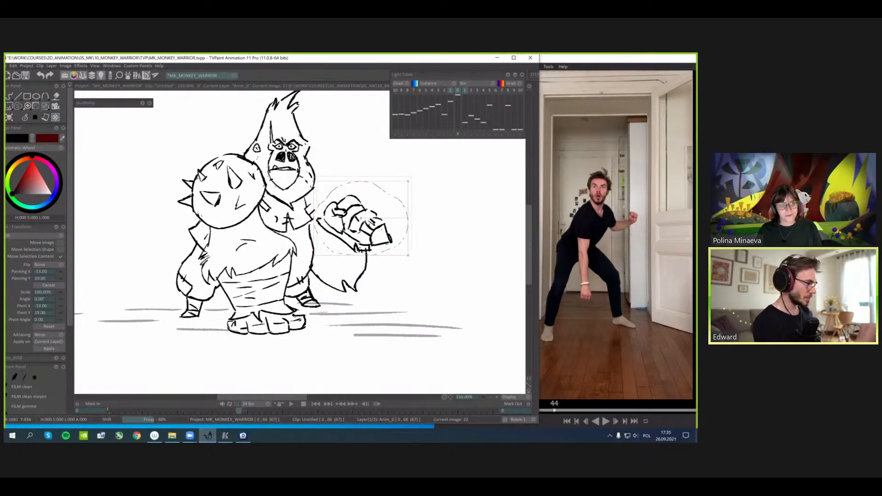
pyautogui.click(36, 117)
pyautogui.click(26, 126)
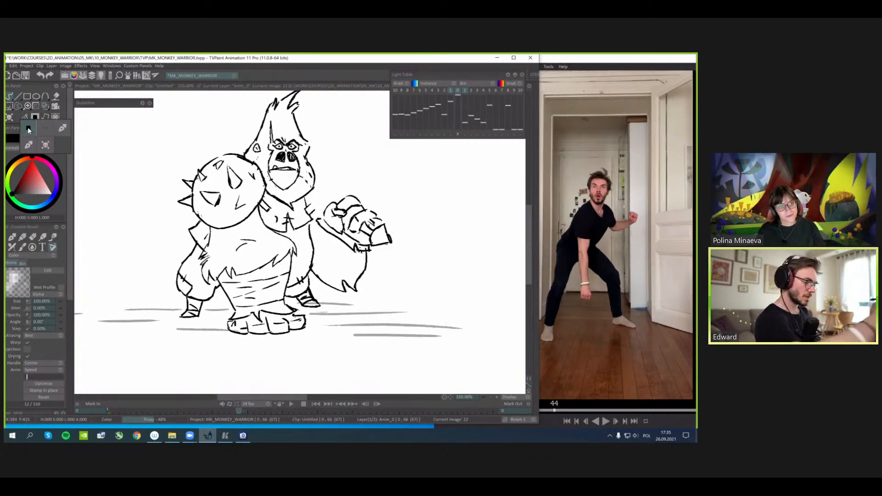
pyautogui.click(27, 128)
pyautogui.moveTo(336, 261); pyautogui.dragTo(492, 243)
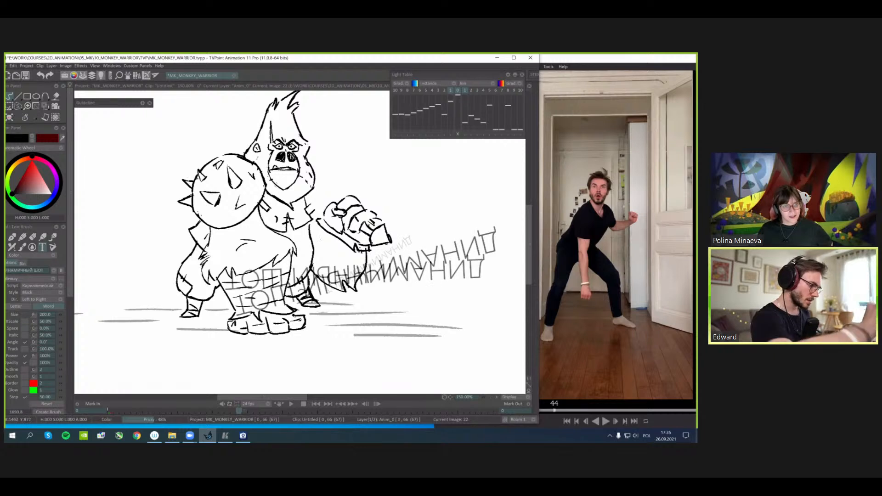
pyautogui.hotkey('ctrl', 'z')
pyautogui.click(36, 116)
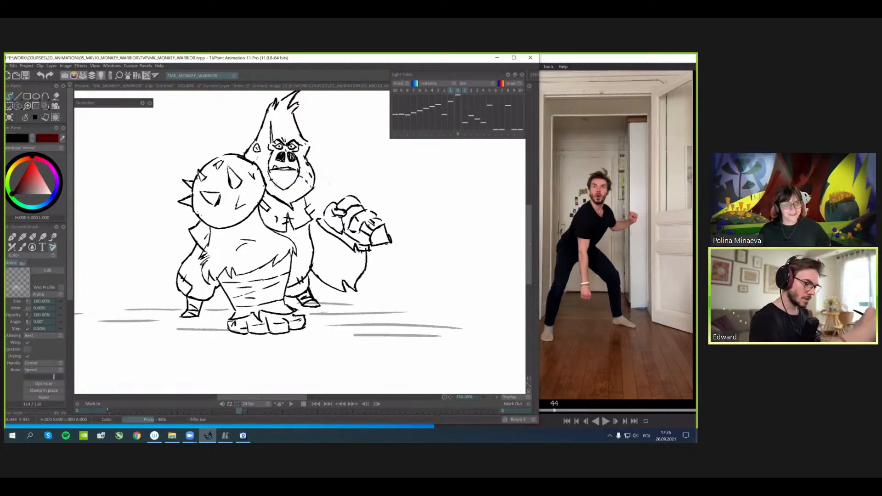
# - Draw the far forearm's curved wrap lines below the hand over the light table reference, undoing the unwanted strokes
pyautogui.moveTo(354, 251)
pyautogui.mouseDown()
pyautogui.moveTo(328, 248)
pyautogui.moveTo(307, 221)
pyautogui.mouseUp()
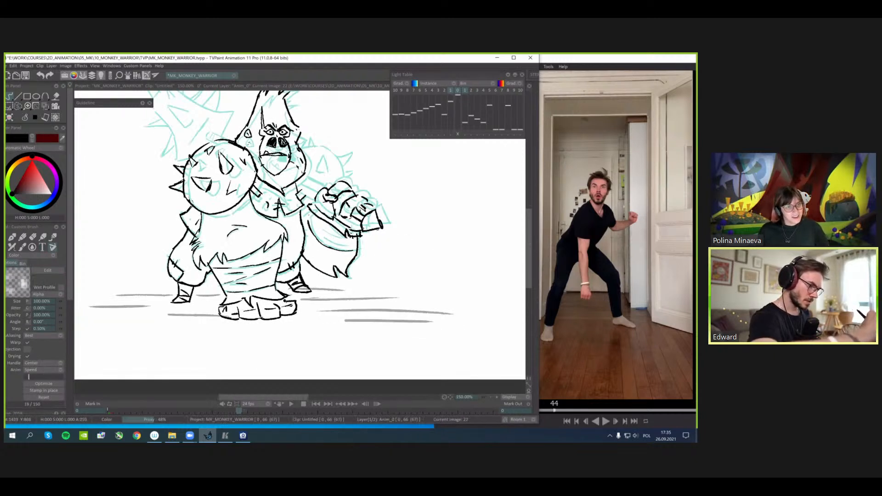
pyautogui.hotkey('ctrl', 'z')
pyautogui.hotkey('ctrl', 'z')
pyautogui.hotkey('ctrl', 'z')
pyautogui.hotkey('ctrl', 'z')
pyautogui.hotkey('ctrl', 'z')
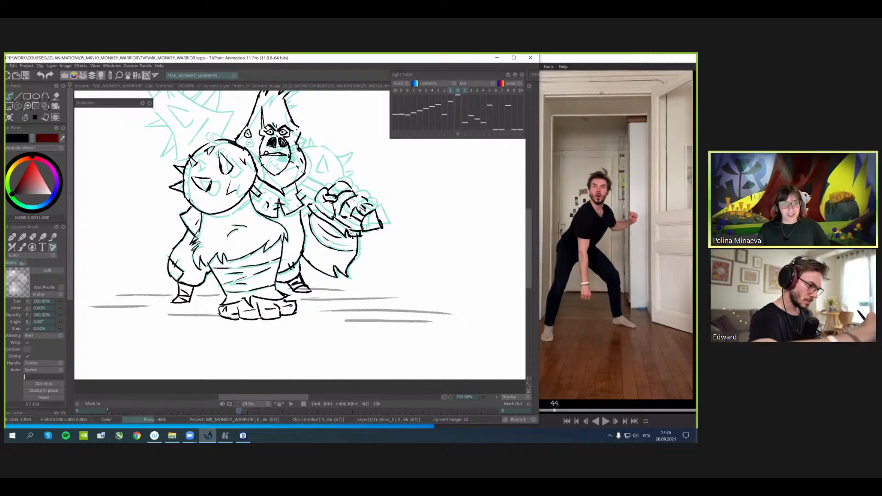
pyautogui.hotkey('ctrl', 'z')
pyautogui.hotkey('ctrl', 'z')
pyautogui.hotkey('ctrl', 'z')
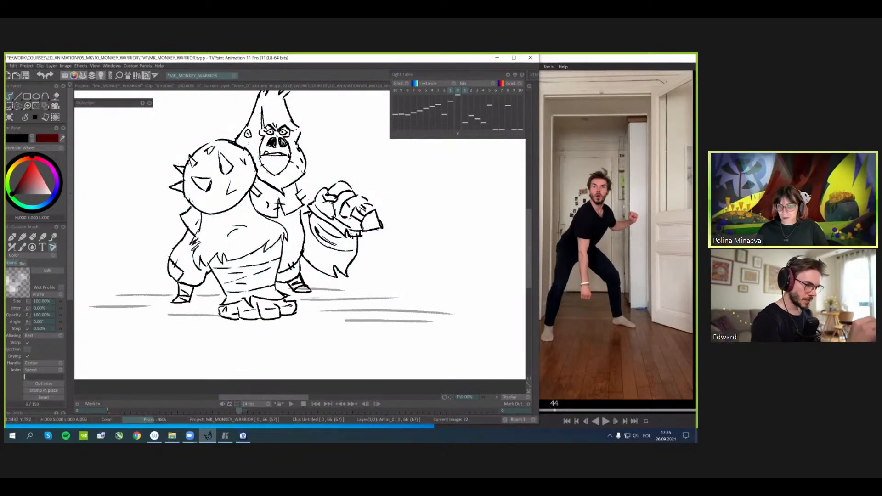
# - Flip between the previous drawing and frame 22 to examine the movement of the far hand and forearm
pyautogui.press('Right')
pyautogui.press('Left')
pyautogui.press('Right')
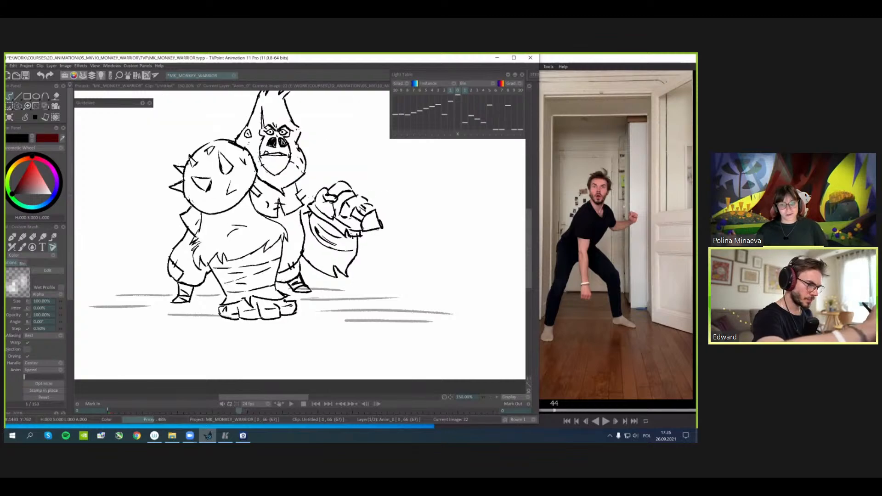
pyautogui.press('Left')
pyautogui.press('Right')
pyautogui.press('Left')
pyautogui.press('Right')
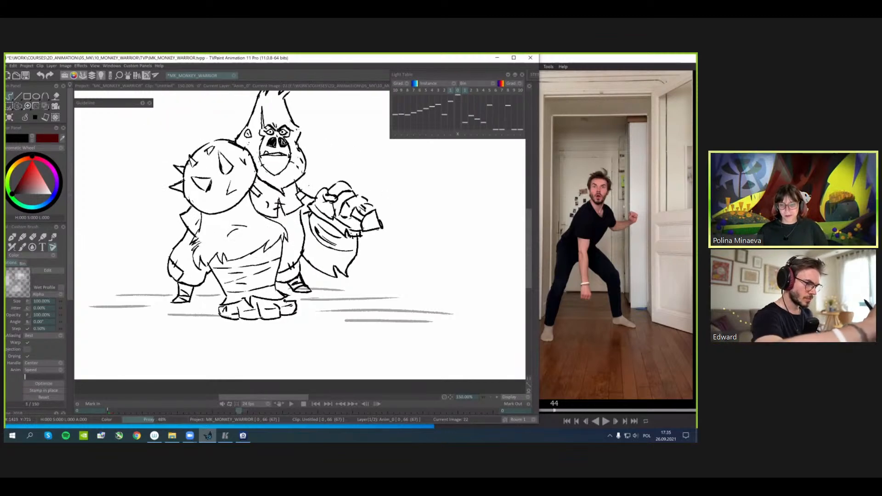
# - Draw the club handle between the beard and the gripping hand, and compare it with the previous drawing
pyautogui.moveTo(303, 173)
pyautogui.mouseDown()
pyautogui.moveTo(328, 188)
pyautogui.moveTo(330, 256)
pyautogui.mouseUp()
pyautogui.press('Left')
pyautogui.press('Right')
pyautogui.press('Left')
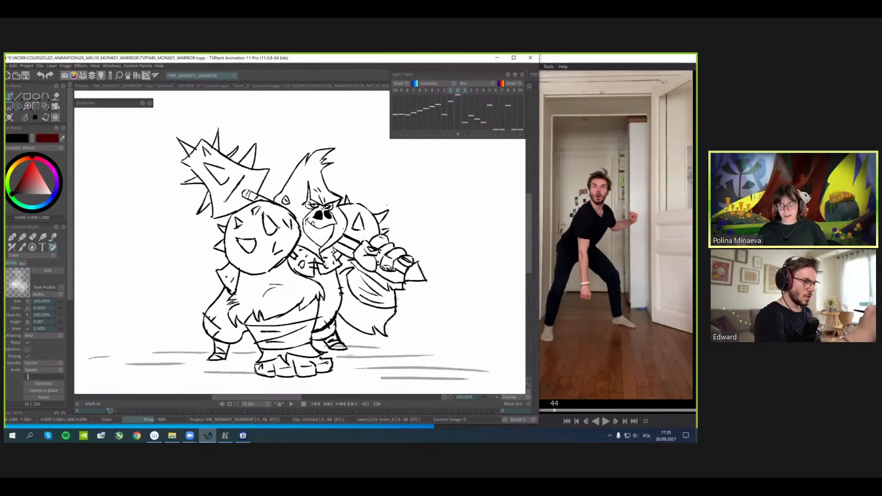
pyautogui.press('Right')
# - Shift and rotate the previous drawing on the light table to about -6° as a guide for the club
pyautogui.press('l')
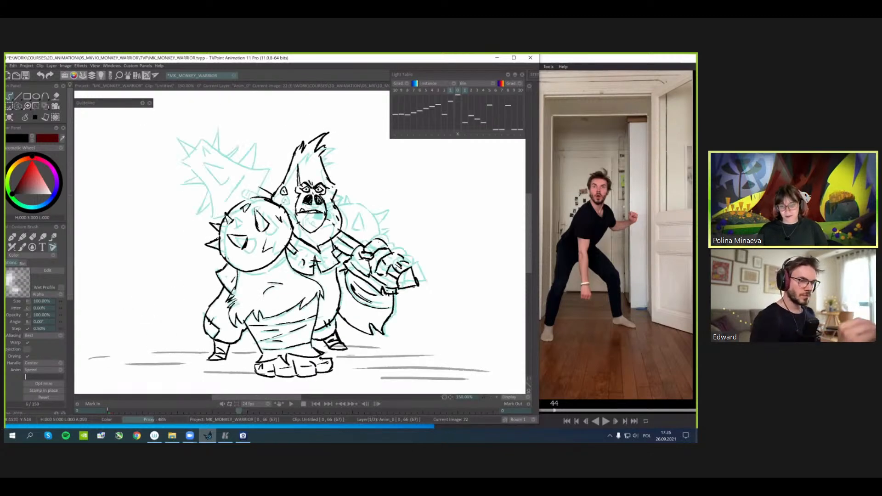
pyautogui.moveTo(371, 188); pyautogui.dragTo(372, 203)
pyautogui.click(450, 134)
pyautogui.press('less')
pyautogui.moveTo(520, 141); pyautogui.dragTo(517, 141)
pyautogui.moveTo(485, 175); pyautogui.dragTo(485, 172)
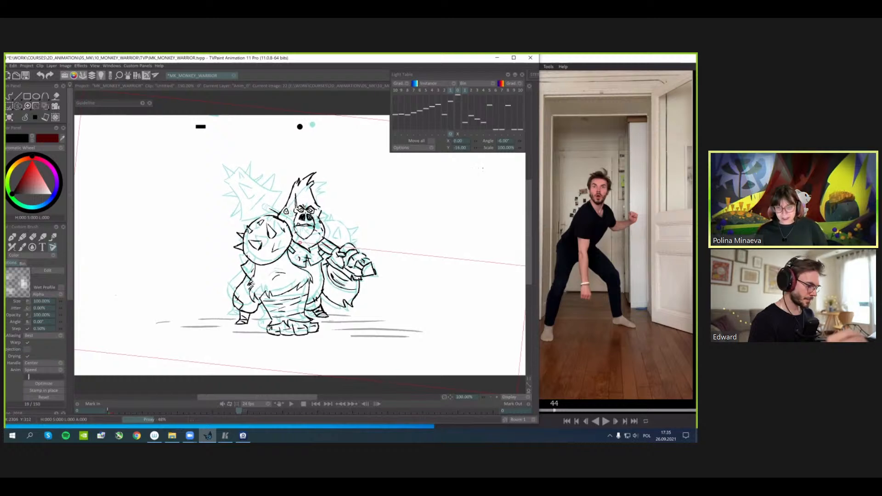
pyautogui.press('s')
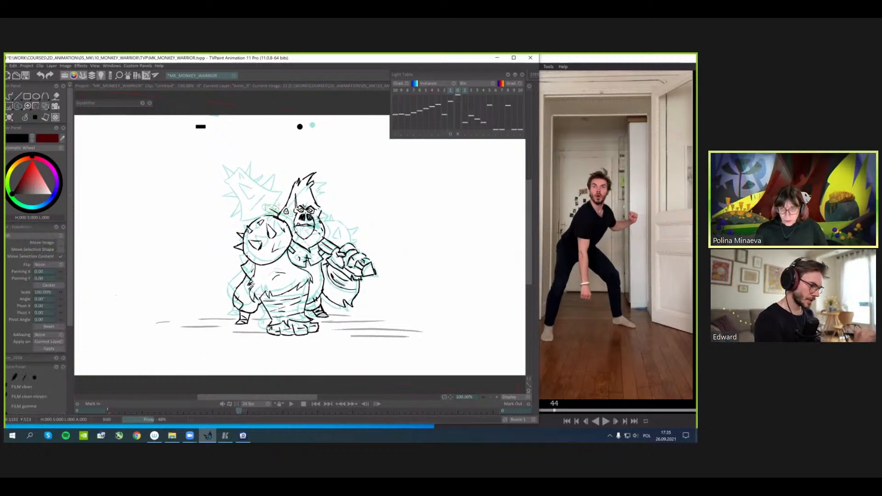
pyautogui.click(27, 119)
pyautogui.press('>')
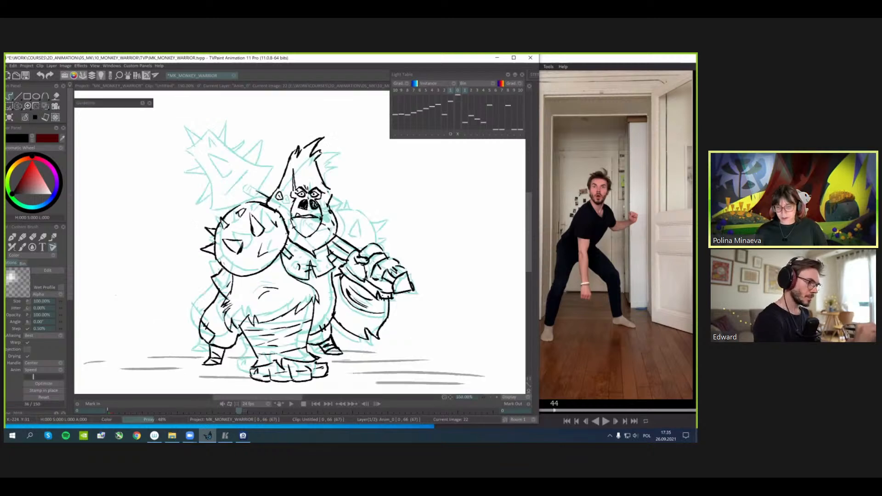
# - Draw the club handle's end above the near shoulder guard with the lower edge of the club head, undoing stray strokes
pyautogui.moveTo(268, 193)
pyautogui.mouseDown()
pyautogui.moveTo(252, 192)
pyautogui.moveTo(274, 203)
pyautogui.mouseUp()
pyautogui.moveTo(281, 172); pyautogui.dragTo(271, 186)
pyautogui.hotkey('ctrl', 'z')
pyautogui.moveTo(276, 189)
pyautogui.mouseDown()
pyautogui.moveTo(309, 172)
pyautogui.moveTo(253, 193)
pyautogui.moveTo(288, 182)
pyautogui.mouseUp()
pyautogui.hotkey('ctrl', 'z')
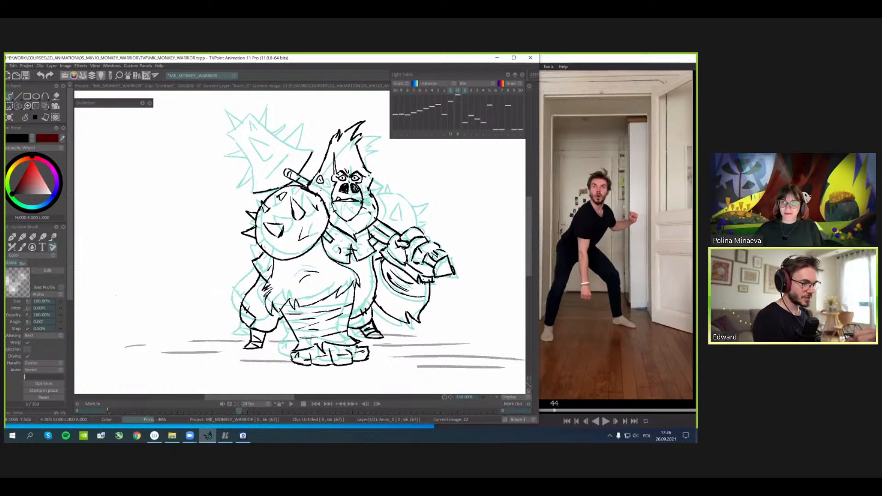
pyautogui.moveTo(414, 258); pyautogui.dragTo(432, 295)
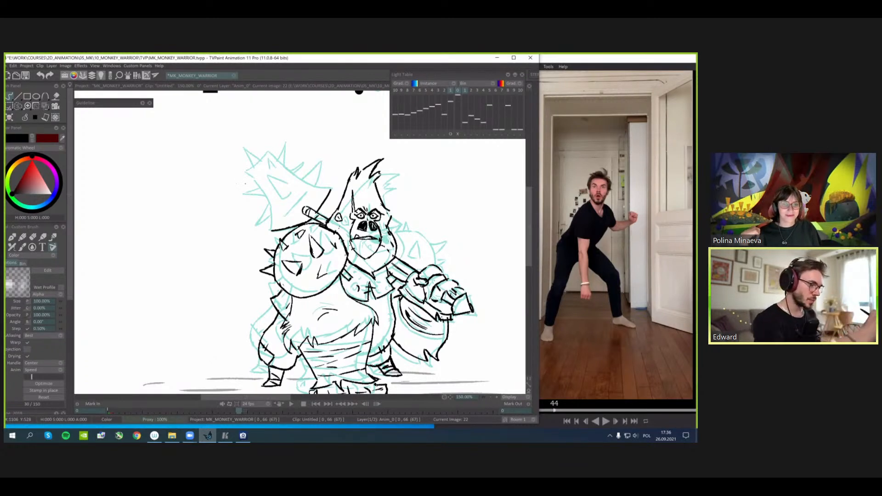
# - Draw the club head's flared outline above the near shoulder, with both long sides and the far end, following the light table reference
pyautogui.moveTo(245, 172)
pyautogui.mouseDown()
pyautogui.moveTo(272, 208)
pyautogui.moveTo(272, 231)
pyautogui.mouseUp()
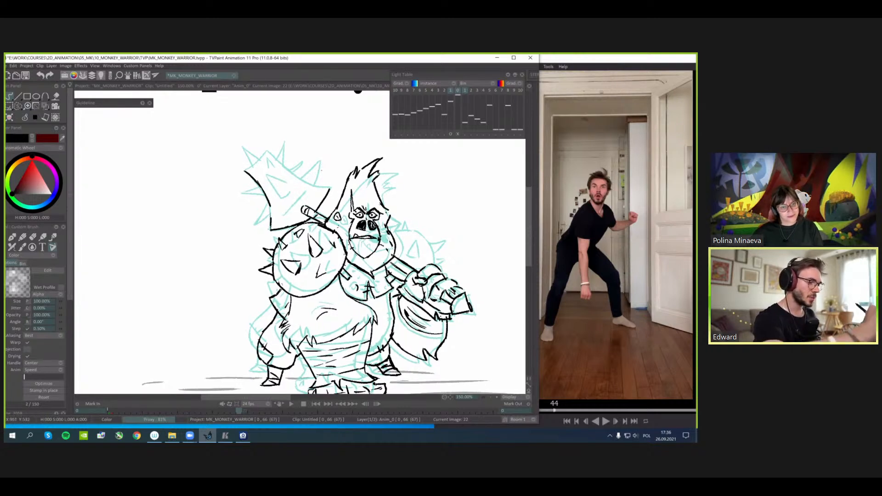
pyautogui.moveTo(328, 191); pyautogui.dragTo(336, 208)
pyautogui.moveTo(292, 233)
pyautogui.mouseDown()
pyautogui.moveTo(313, 210)
pyautogui.moveTo(339, 206)
pyautogui.mouseUp()
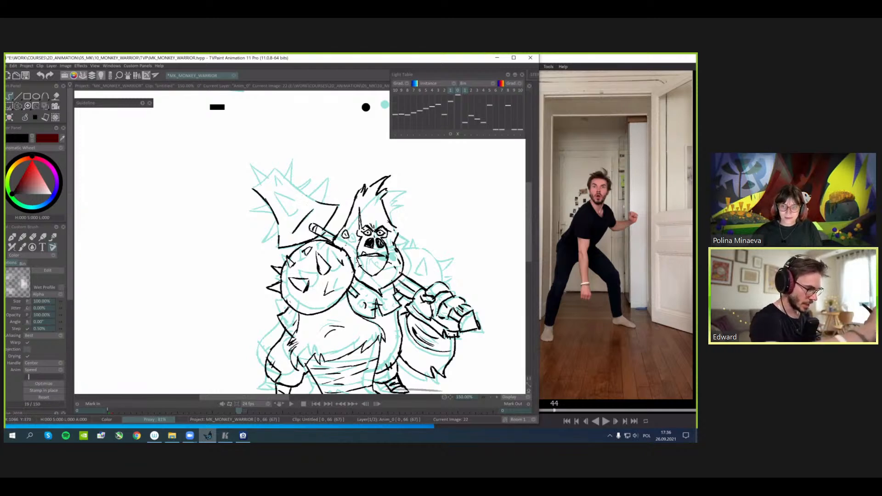
pyautogui.moveTo(279, 171); pyautogui.dragTo(314, 200)
pyautogui.hotkey('ctrl', 'z')
pyautogui.moveTo(280, 173)
pyautogui.mouseDown()
pyautogui.moveTo(318, 203)
pyautogui.moveTo(334, 202)
pyautogui.mouseUp()
pyautogui.hotkey('ctrl', 'z')
pyautogui.hotkey('ctrl', 'z')
pyautogui.moveTo(287, 171); pyautogui.dragTo(265, 188)
pyautogui.moveTo(316, 167); pyautogui.dragTo(316, 168)
pyautogui.moveTo(293, 232); pyautogui.dragTo(276, 219)
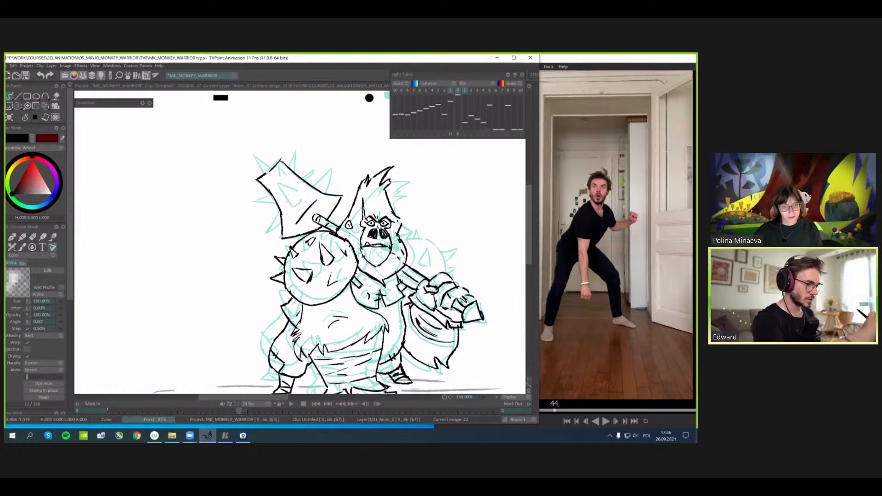
# - Draw the triangular spike on the club head's face and the pointed spikes along its side edges
pyautogui.moveTo(279, 186)
pyautogui.mouseDown()
pyautogui.moveTo(293, 207)
pyautogui.moveTo(292, 190)
pyautogui.moveTo(301, 193)
pyautogui.mouseUp()
pyautogui.hotkey('ctrl', 'z')
pyautogui.hotkey('ctrl', 'z')
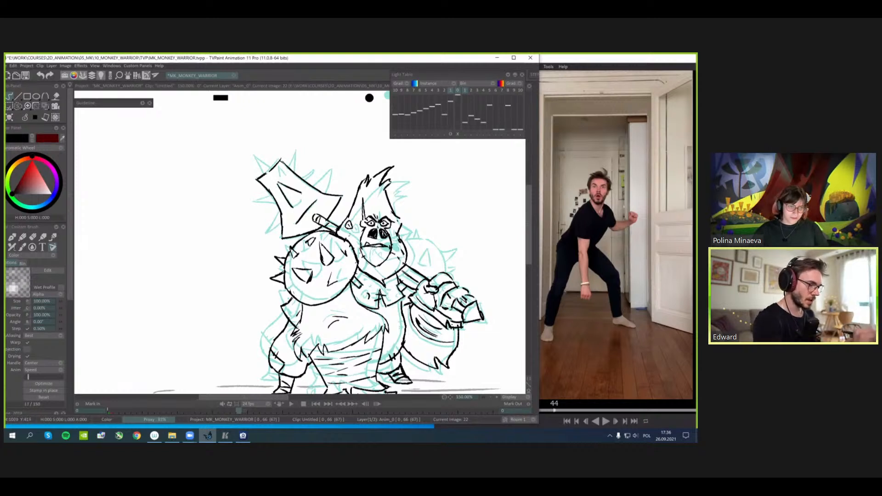
pyautogui.moveTo(267, 228)
pyautogui.mouseDown()
pyautogui.moveTo(292, 218)
pyautogui.moveTo(278, 197)
pyautogui.mouseUp()
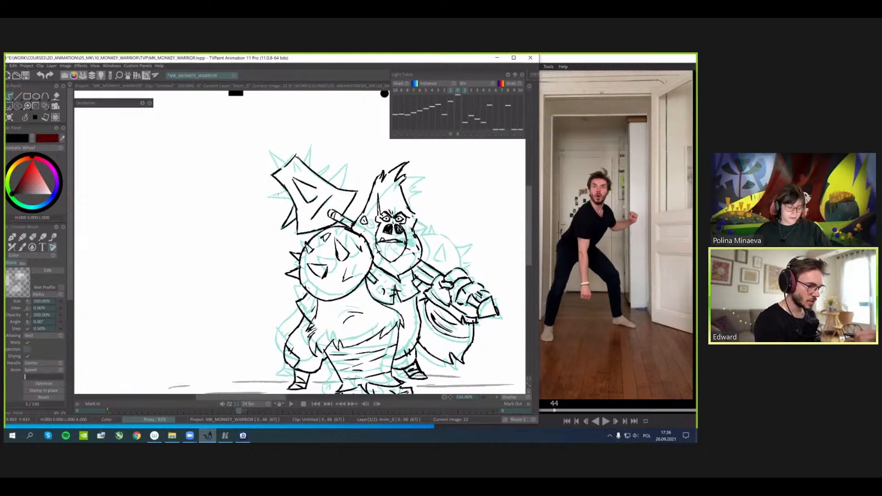
pyautogui.moveTo(275, 198)
pyautogui.mouseDown()
pyautogui.moveTo(320, 198)
pyautogui.moveTo(346, 169)
pyautogui.moveTo(313, 193)
pyautogui.moveTo(321, 176)
pyautogui.moveTo(315, 154)
pyautogui.moveTo(309, 171)
pyautogui.mouseUp()
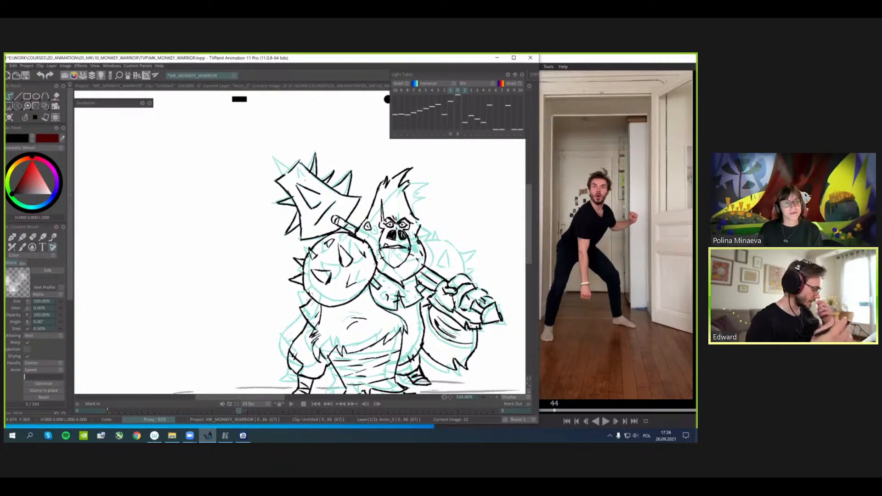
# - Select the triangular spike on the club head's face and shift it slightly
pyautogui.press('s')
pyautogui.moveTo(321, 209)
pyautogui.mouseDown()
pyautogui.moveTo(299, 183)
pyautogui.moveTo(318, 203)
pyautogui.mouseUp()
pyautogui.hotkey('ctrl', 't')
pyautogui.click(35, 117)
pyautogui.click(28, 124)
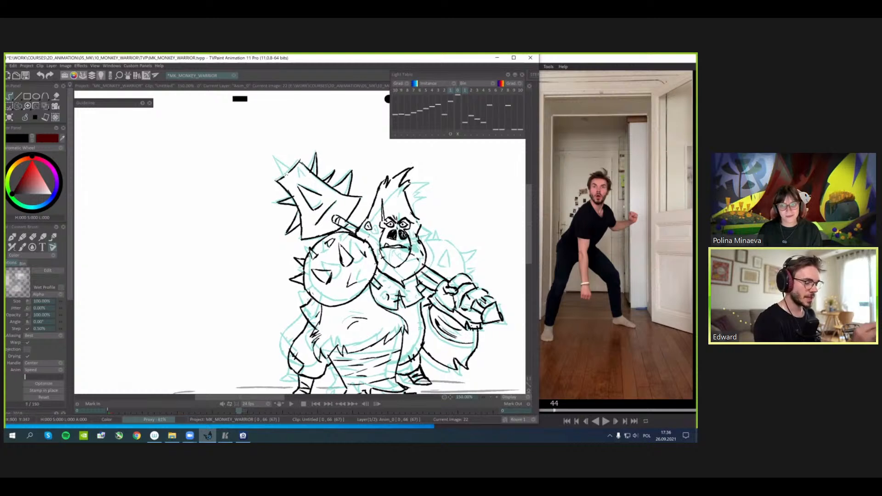
# - Draw the small spike near the club head's far end and the pointed spike at its outer corner
pyautogui.moveTo(301, 167); pyautogui.dragTo(300, 178)
pyautogui.moveTo(301, 167); pyautogui.dragTo(307, 178)
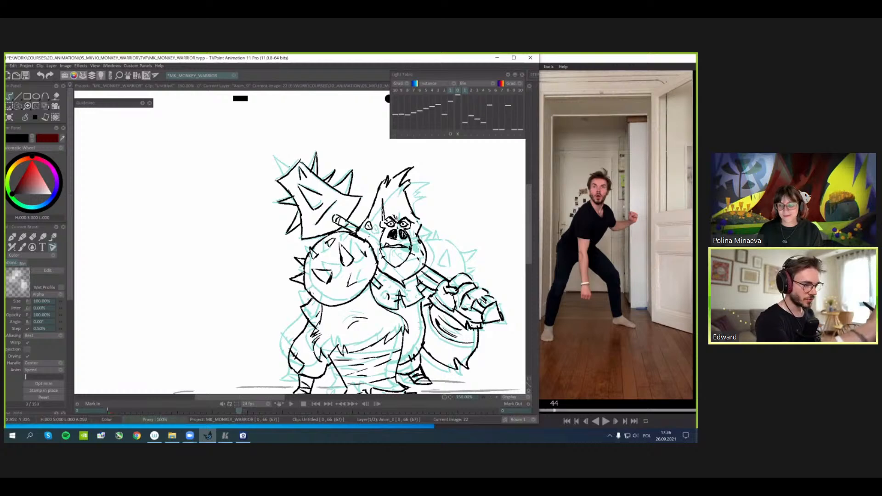
pyautogui.moveTo(276, 158); pyautogui.dragTo(282, 175)
pyautogui.moveTo(435, 190); pyautogui.dragTo(438, 179)
# - Hide the light table and flip between the previous drawing and frame 22 to examine the club's movement
pyautogui.press('l')
pyautogui.press('Right')
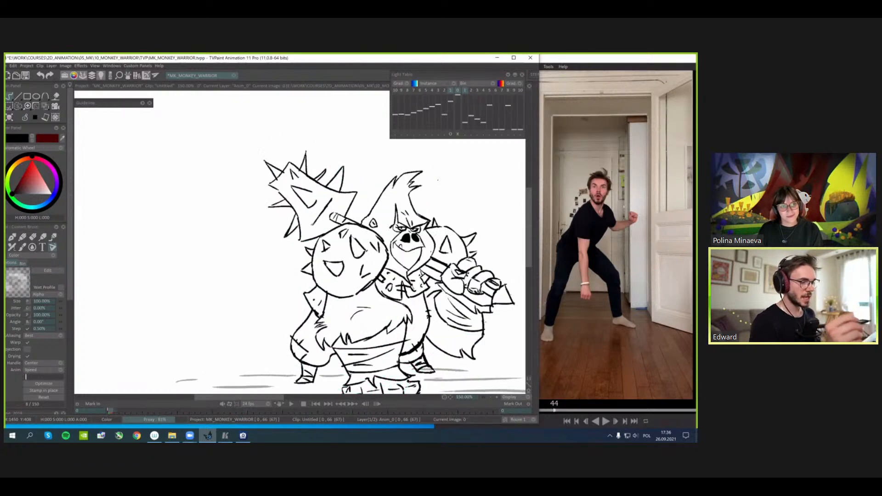
pyautogui.press('Left')
pyautogui.press('Right')
pyautogui.press('Left')
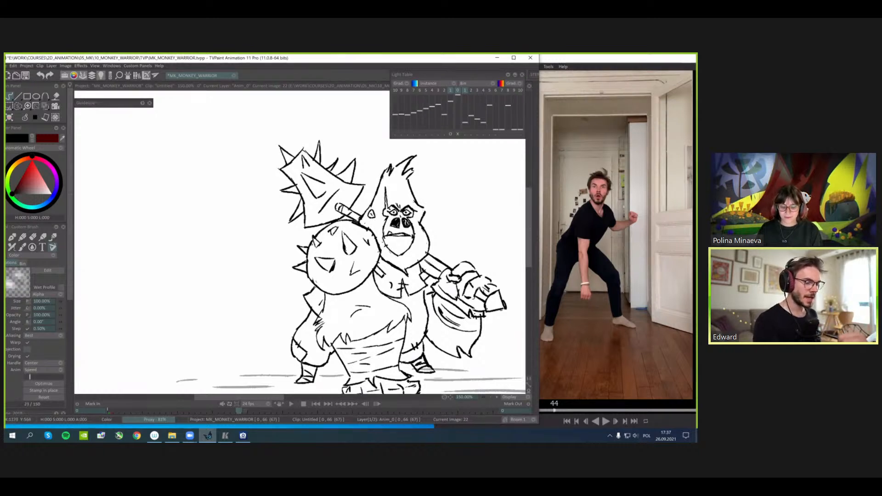
pyautogui.moveTo(413, 257); pyautogui.dragTo(416, 256)
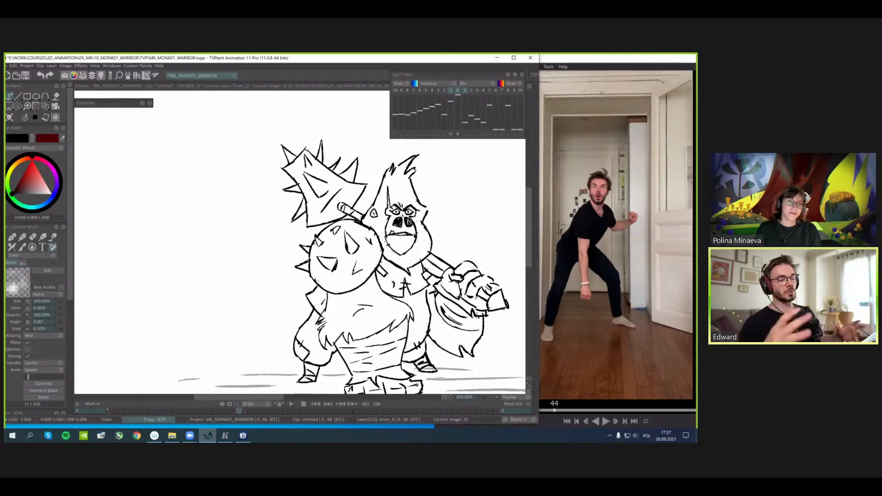
# - Save the project
pyautogui.hotkey('ctrl', 's')
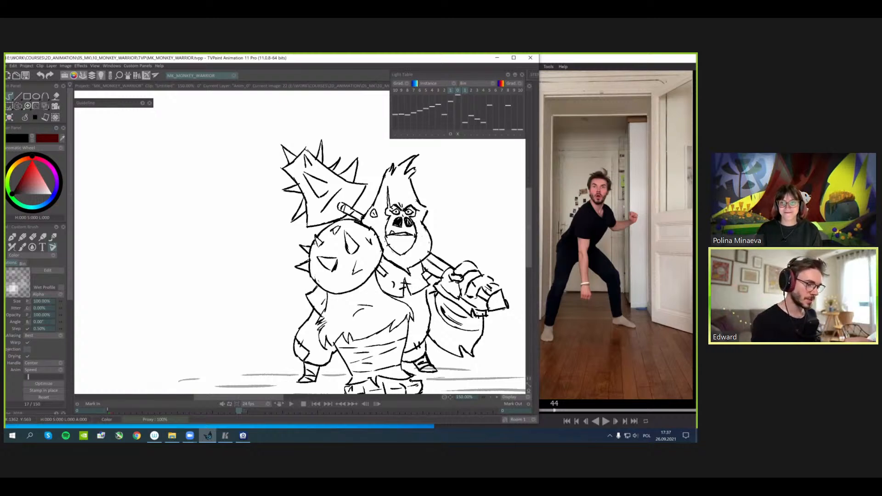
pyautogui.click(507, 305)
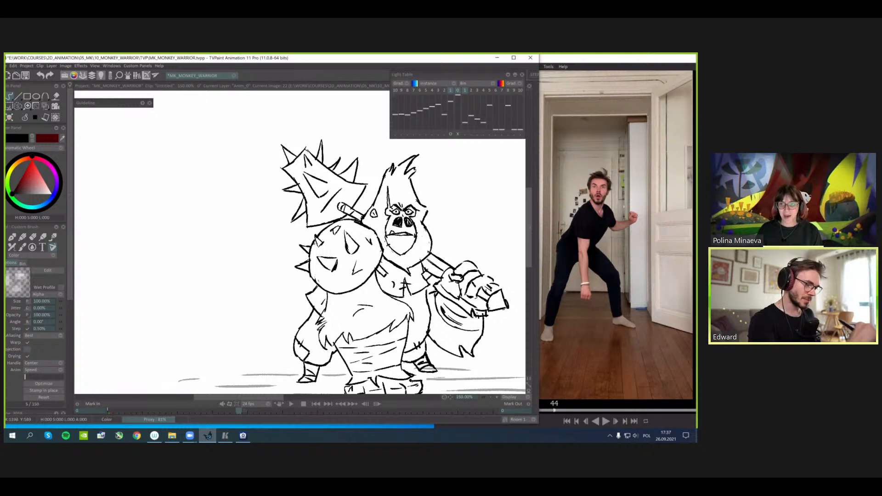
pyautogui.press('Right')
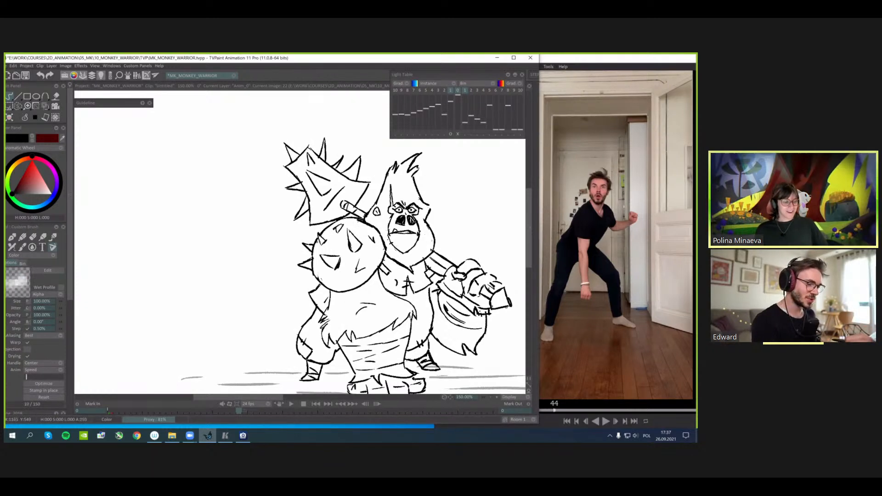
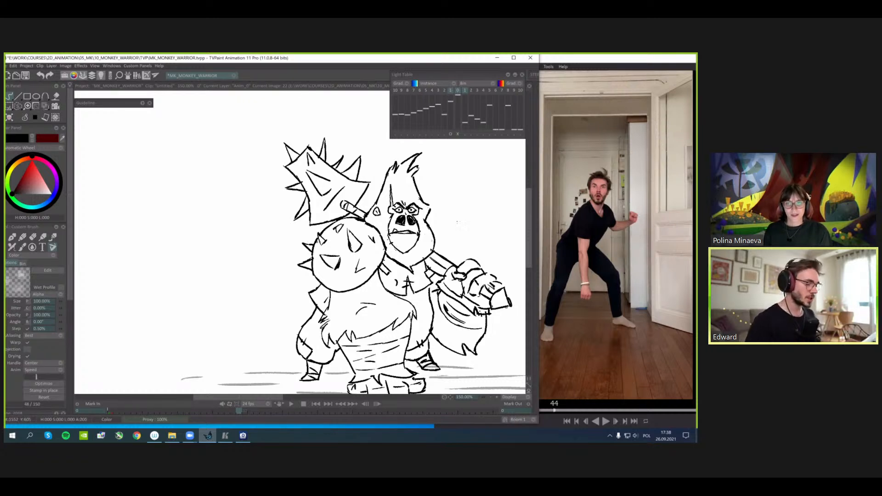
# - Adjust the previous drawing's position on the light table for the far shoulder and flip between the two drawings to compare them
pyautogui.moveTo(404, 220); pyautogui.dragTo(369, 215)
pyautogui.press('l')
pyautogui.click(450, 134)
pyautogui.moveTo(455, 209); pyautogui.dragTo(452, 204)
pyautogui.click(450, 133)
pyautogui.press('l')
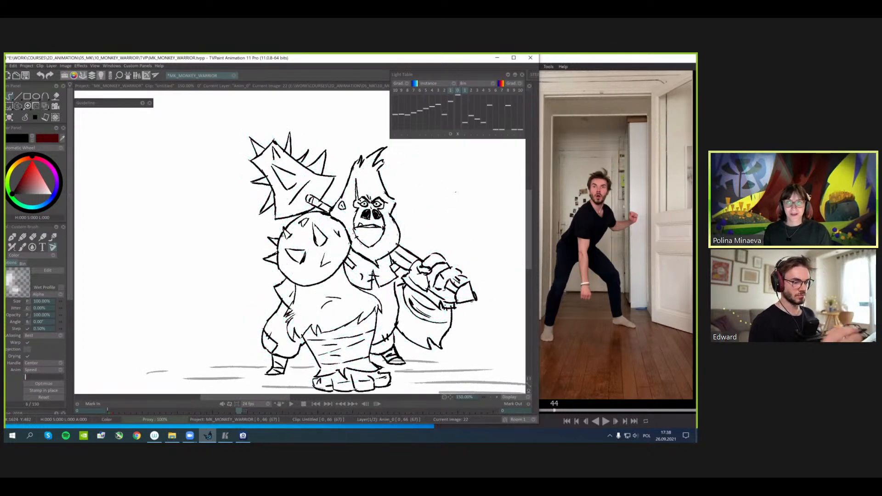
pyautogui.press('Left')
pyautogui.press('Right')
# - Draw the far shoulder guard behind the club handle with its triangular marking and edge spikes, and compare it with the previous drawing
pyautogui.press('l')
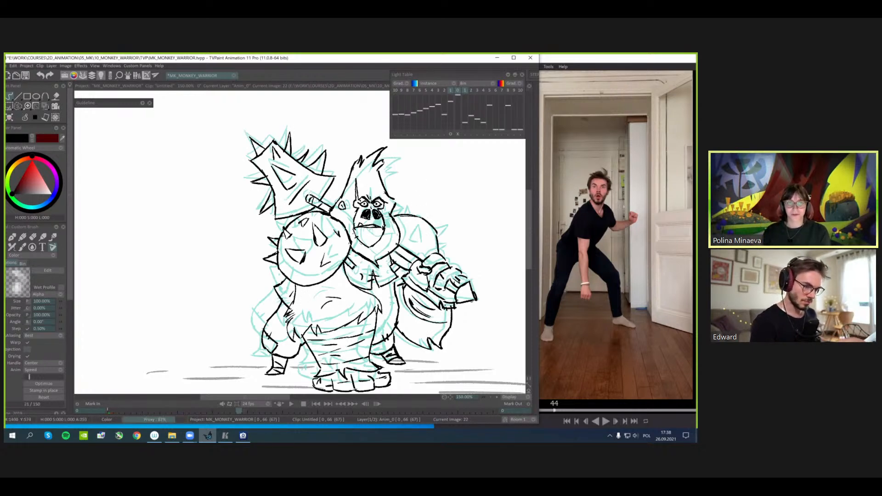
pyautogui.moveTo(409, 206)
pyautogui.mouseDown()
pyautogui.moveTo(416, 242)
pyautogui.moveTo(417, 234)
pyautogui.moveTo(449, 244)
pyautogui.mouseUp()
pyautogui.moveTo(437, 243); pyautogui.dragTo(449, 246)
pyautogui.press('Left')
pyautogui.press('Left')
pyautogui.press('Left')
pyautogui.press('Left')
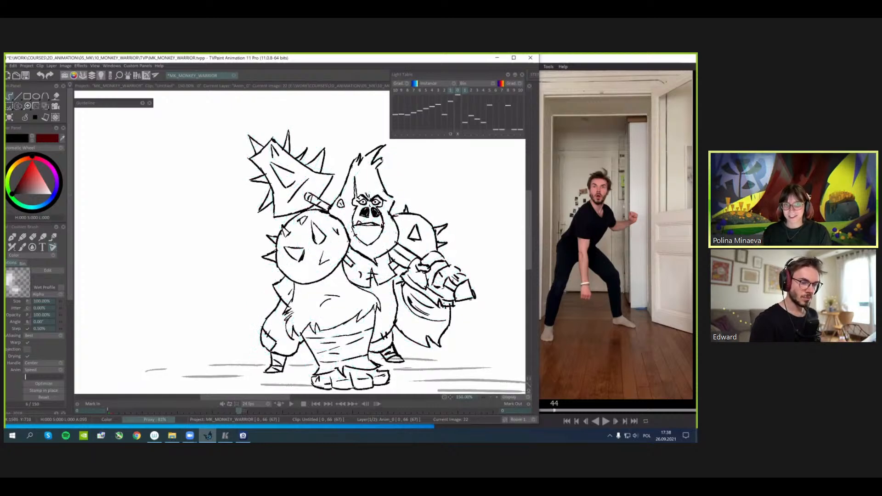
# - Flip between the previous drawing and frame 22 to check how the gorilla's pose and club move
pyautogui.press('Right')
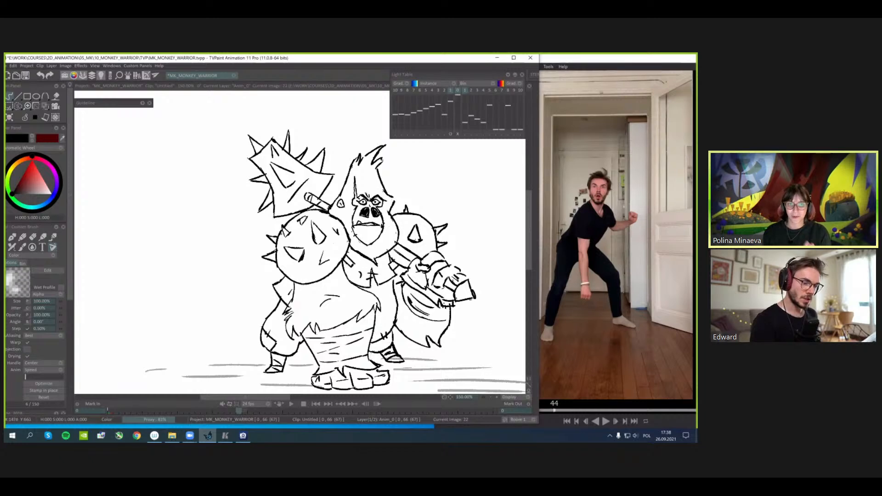
pyautogui.press('Left')
pyautogui.press('Right')
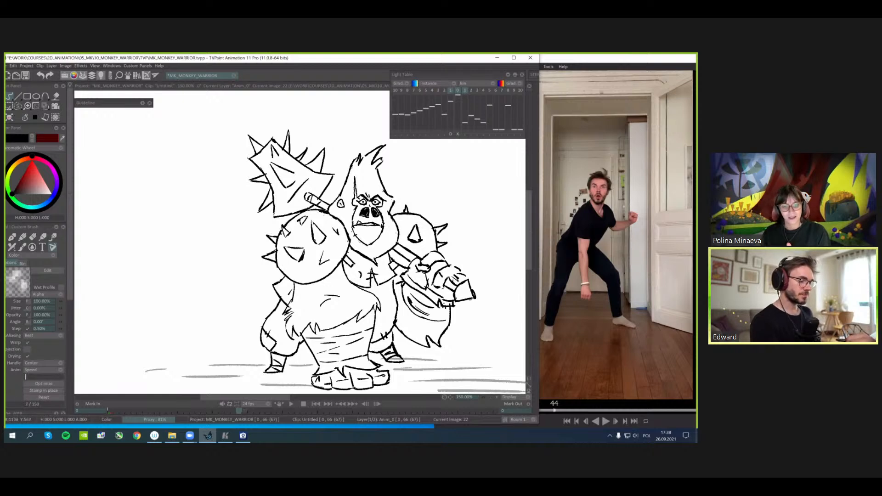
pyautogui.press('Home')
pyautogui.press('Right')
pyautogui.press('Left')
pyautogui.press('Right')
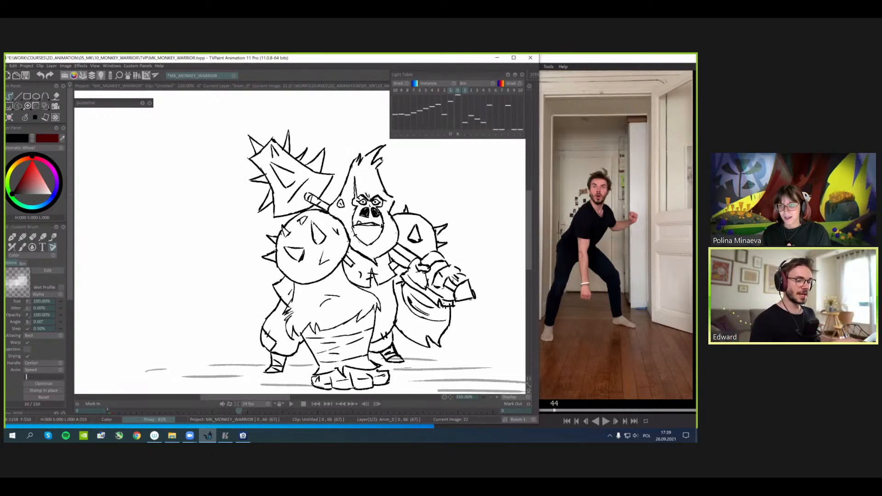
pyautogui.scroll(-1, 286, 141)
pyautogui.press('Left')
pyautogui.press('Right')
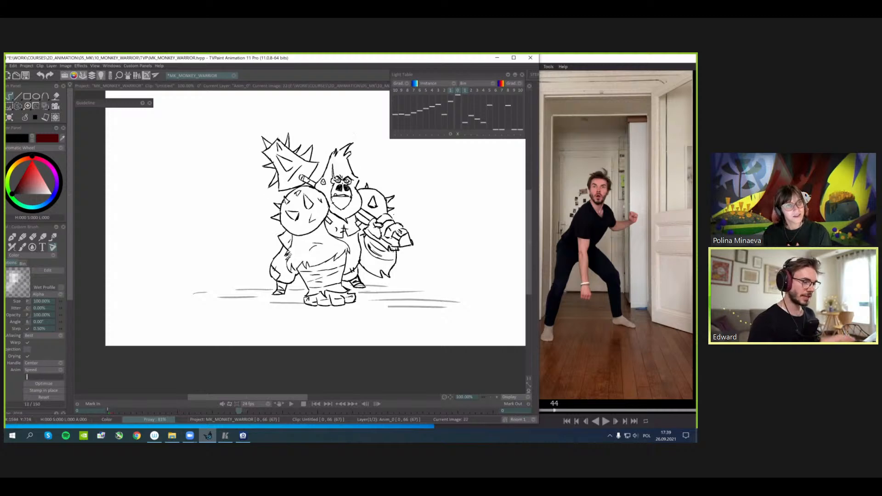
pyautogui.press('Left')
pyautogui.press('Right')
pyautogui.press('Left')
pyautogui.press('Right')
pyautogui.moveTo(394, 215); pyautogui.dragTo(401, 233)
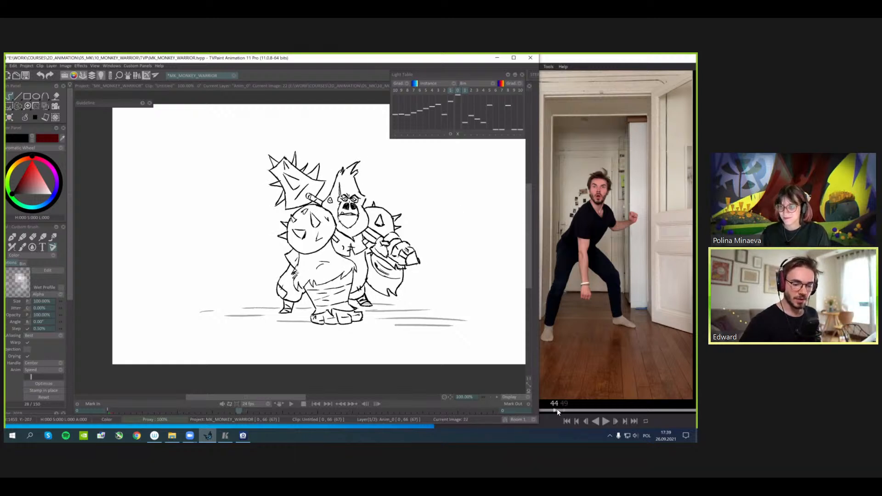
# - Advance the reference video to frame 69 and go to the empty drawing at frame 35
pyautogui.moveTo(556, 411); pyautogui.dragTo(604, 396)
pyautogui.click(351, 73)
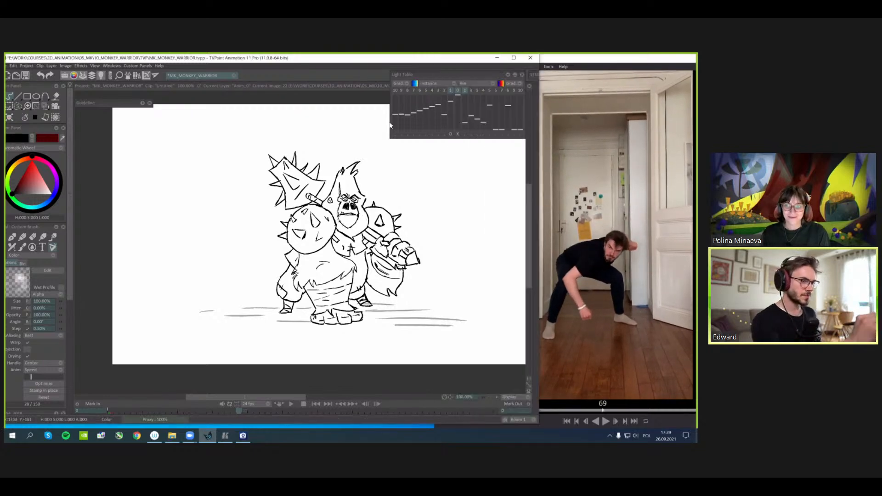
pyautogui.press('Tab')
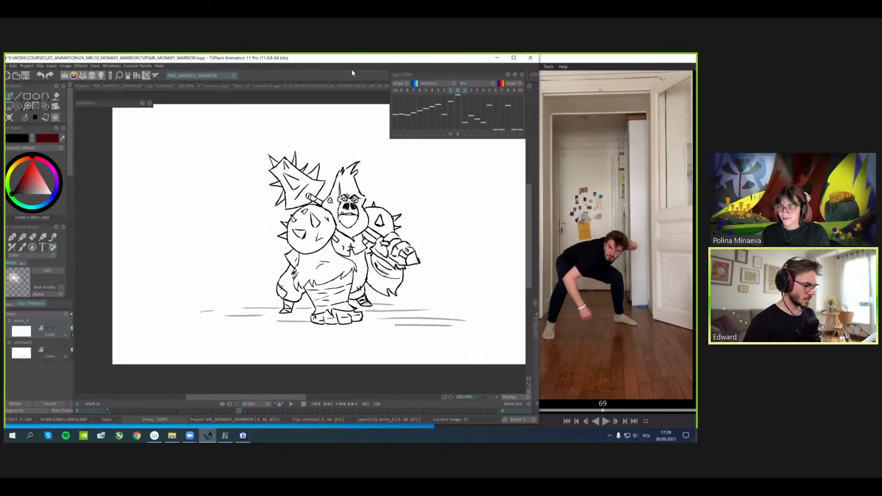
pyautogui.hotkey('ctrl', 'Right')
pyautogui.press('Tab')
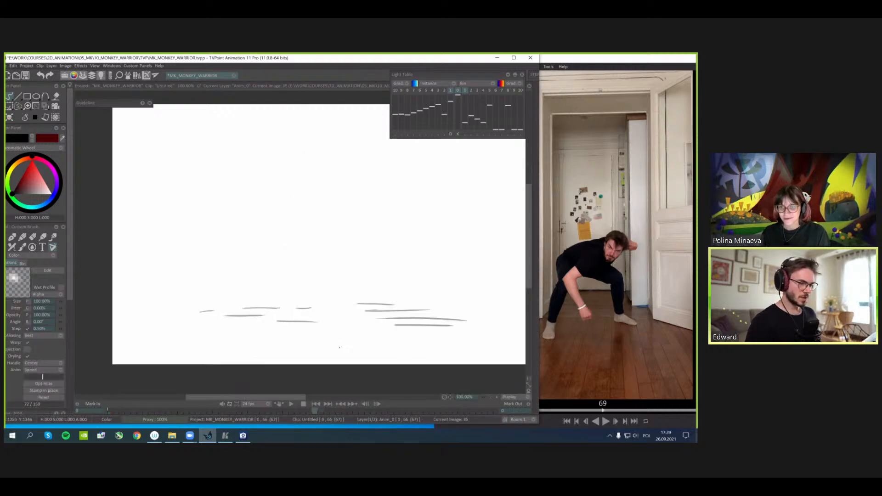
# - Show the previous drawing through the light table and flip between frames 22 and 35 to compare them
pyautogui.press('l')
pyautogui.click(450, 134)
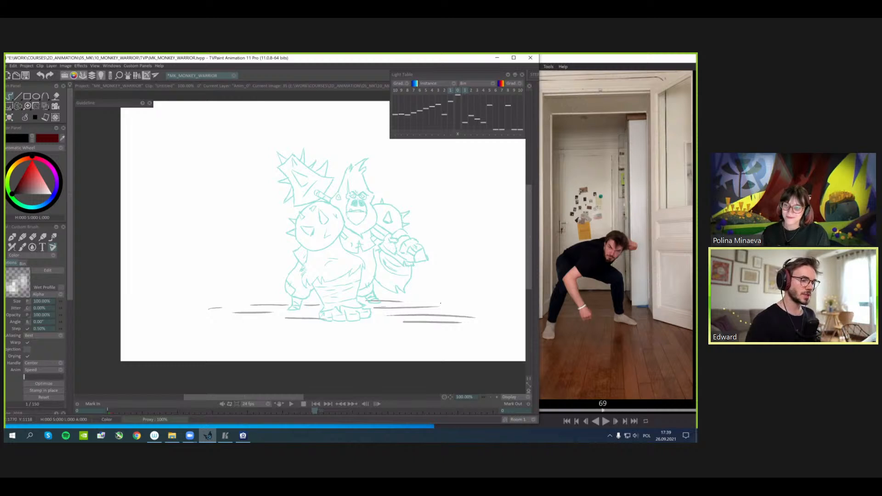
pyautogui.hotkey('ctrl', 'Left')
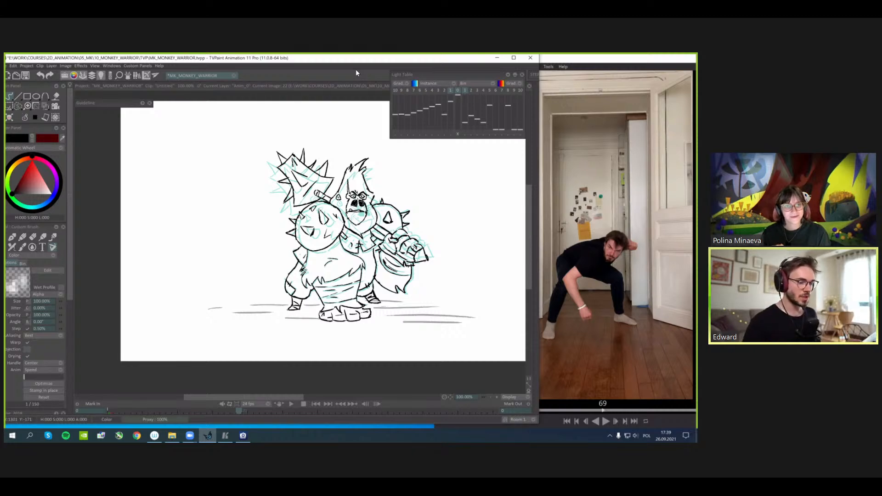
pyautogui.hotkey('ctrl', 'Right')
pyautogui.moveTo(452, 314); pyautogui.dragTo(457, 307)
pyautogui.hotkey('ctrl', 'Left')
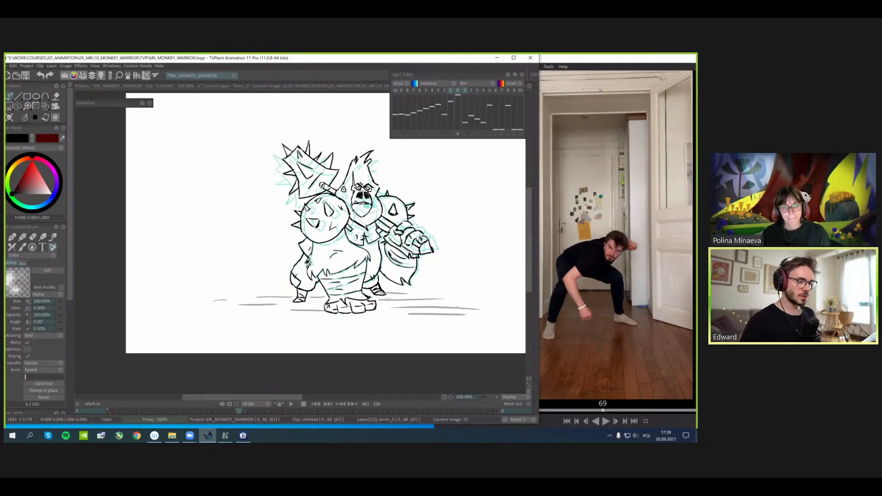
pyautogui.hotkey('ctrl', 'Right')
pyautogui.hotkey('ctrl', 'Left')
pyautogui.hotkey('ctrl', 'Right')
pyautogui.hotkey('ctrl', 'Left')
pyautogui.hotkey('ctrl', 'Right')
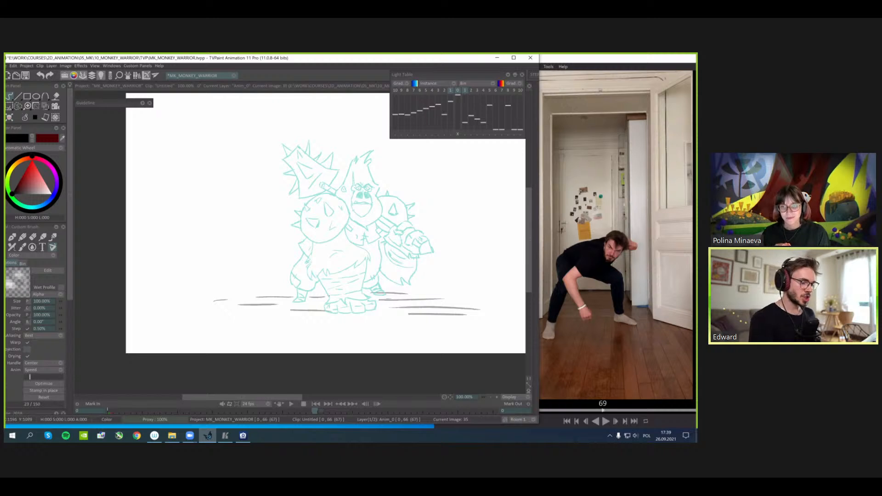
pyautogui.moveTo(330, 296)
pyautogui.mouseDown()
pyautogui.moveTo(271, 298)
pyautogui.moveTo(276, 305)
pyautogui.mouseUp()
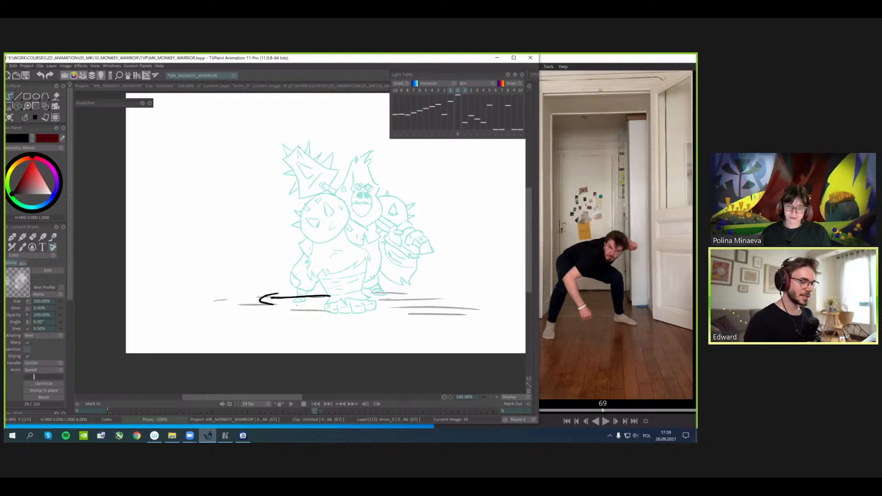
pyautogui.hotkey('ctrl', 'z')
pyautogui.moveTo(424, 297); pyautogui.dragTo(427, 300)
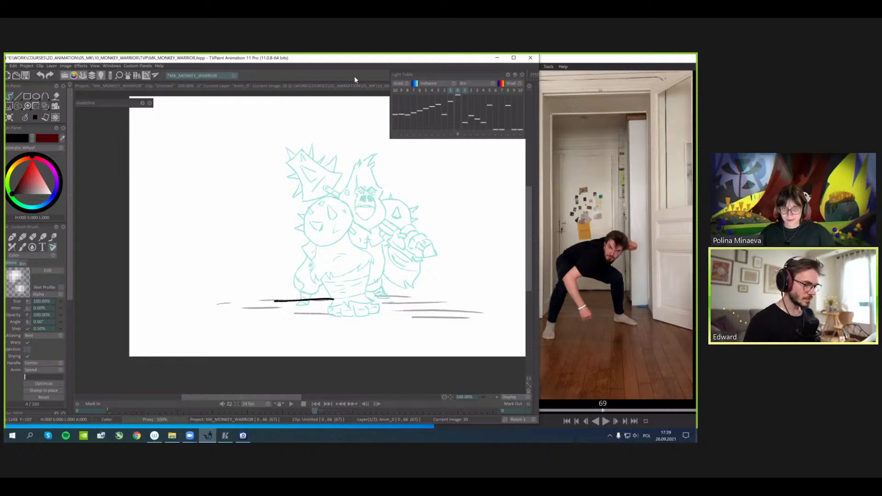
pyautogui.hotkey('ctrl', 'z')
pyautogui.moveTo(452, 345); pyautogui.dragTo(457, 350)
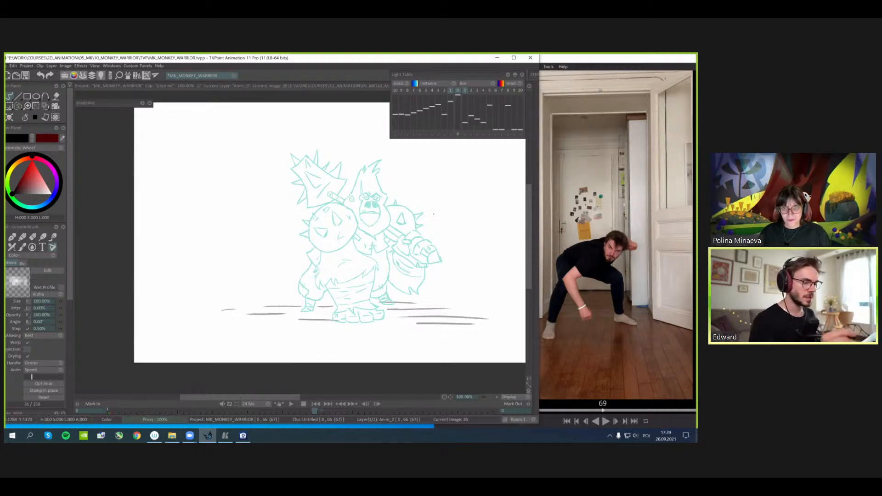
# - Rough in the lowered head at frame 35 with its pointed hair tuft and crossed facial guidelines
pyautogui.moveTo(438, 216); pyautogui.dragTo(443, 227)
pyautogui.press('Left')
pyautogui.press('Right')
pyautogui.moveTo(367, 277)
pyautogui.mouseDown()
pyautogui.moveTo(404, 275)
pyautogui.moveTo(376, 237)
pyautogui.moveTo(381, 228)
pyautogui.moveTo(407, 253)
pyautogui.mouseUp()
pyautogui.hotkey('ctrl', 'z')
pyautogui.moveTo(385, 224); pyautogui.dragTo(397, 213)
pyautogui.moveTo(392, 218)
pyautogui.mouseDown()
pyautogui.moveTo(391, 233)
pyautogui.moveTo(411, 223)
pyautogui.moveTo(391, 262)
pyautogui.moveTo(386, 247)
pyautogui.moveTo(409, 244)
pyautogui.mouseUp()
pyautogui.hotkey('ctrl', 'z')
pyautogui.hotkey('ctrl', 'z')
pyautogui.moveTo(390, 225)
pyautogui.mouseDown()
pyautogui.moveTo(374, 245)
pyautogui.moveTo(384, 260)
pyautogui.mouseUp()
pyautogui.moveTo(379, 259); pyautogui.dragTo(409, 252)
# - Sketch the near shoulder guard as a circle beside the head and compare it with frame 22 without the light table
pyautogui.moveTo(349, 255)
pyautogui.mouseDown()
pyautogui.moveTo(387, 220)
pyautogui.moveTo(371, 211)
pyautogui.mouseUp()
pyautogui.moveTo(364, 210)
pyautogui.mouseDown()
pyautogui.moveTo(328, 235)
pyautogui.moveTo(334, 251)
pyautogui.mouseUp()
pyautogui.moveTo(361, 212)
pyautogui.mouseDown()
pyautogui.moveTo(330, 243)
pyautogui.moveTo(336, 231)
pyautogui.mouseUp()
pyautogui.press('l')
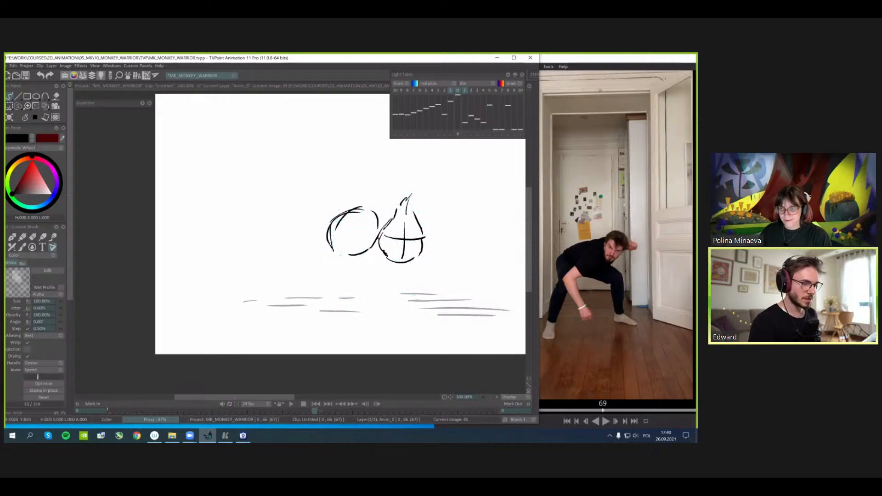
pyautogui.press('Left')
pyautogui.press('Right')
pyautogui.press('Left')
pyautogui.press('Right')
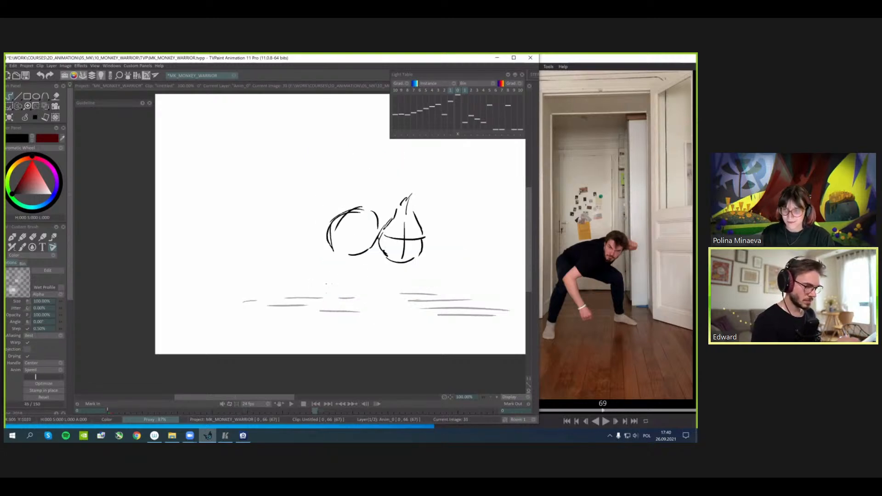
pyautogui.press('Left')
pyautogui.press('Right')
# - Sketch the front foot with its toes and the wrapped lower leg over the light-table reference
pyautogui.press('l')
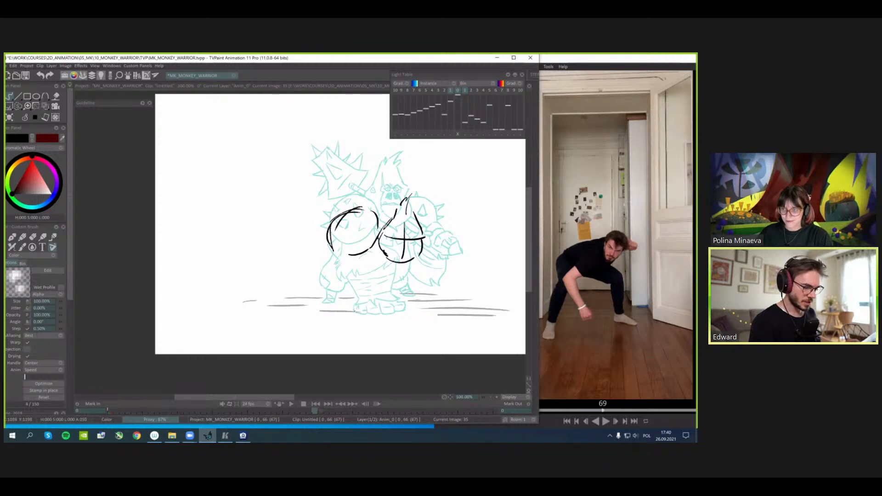
pyautogui.moveTo(353, 311); pyautogui.dragTo(381, 314)
pyautogui.moveTo(383, 304)
pyautogui.mouseDown()
pyautogui.moveTo(384, 314)
pyautogui.moveTo(398, 312)
pyautogui.mouseUp()
pyautogui.moveTo(401, 312); pyautogui.dragTo(408, 306)
pyautogui.moveTo(354, 307)
pyautogui.mouseDown()
pyautogui.moveTo(374, 301)
pyautogui.moveTo(378, 309)
pyautogui.mouseUp()
pyautogui.moveTo(379, 300)
pyautogui.mouseDown()
pyautogui.moveTo(383, 311)
pyautogui.moveTo(396, 302)
pyautogui.mouseUp()
pyautogui.moveTo(394, 303)
pyautogui.mouseDown()
pyautogui.moveTo(405, 300)
pyautogui.moveTo(336, 285)
pyautogui.moveTo(389, 272)
pyautogui.moveTo(396, 280)
pyautogui.mouseUp()
pyautogui.hotkey('ctrl', 'z')
pyautogui.moveTo(357, 288); pyautogui.dragTo(394, 277)
pyautogui.moveTo(390, 284); pyautogui.dragTo(357, 292)
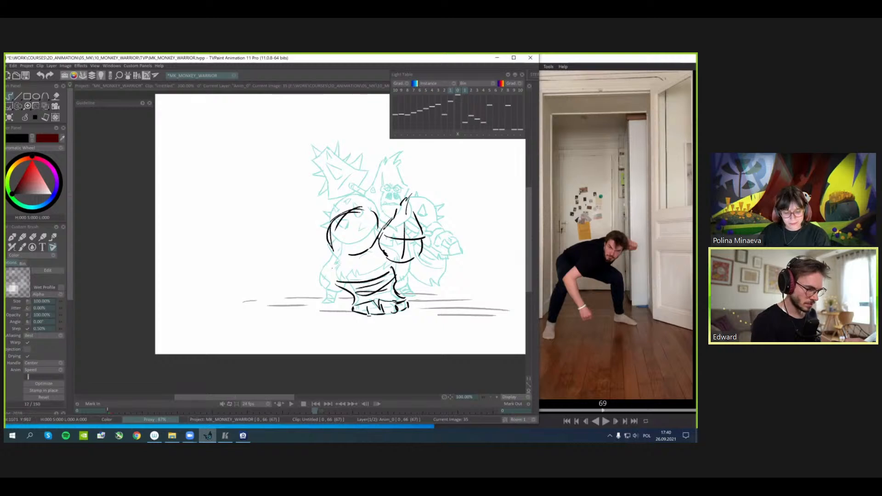
# - Draw the torso's side contours connecting the shoulder circle to the wrapped leg
pyautogui.moveTo(336, 248); pyautogui.dragTo(336, 283)
pyautogui.moveTo(378, 257); pyautogui.dragTo(396, 272)
pyautogui.moveTo(377, 245); pyautogui.dragTo(376, 255)
pyautogui.moveTo(448, 289); pyautogui.dragTo(449, 279)
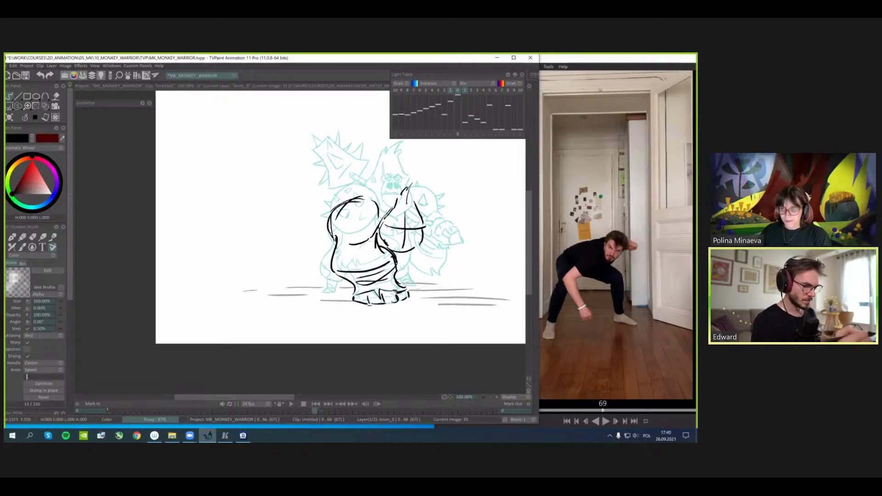
# - Hide the light table and flip between frames 22 and 35 to examine the rough body's movement
pyautogui.press('l')
pyautogui.press('Left')
pyautogui.press('Right')
pyautogui.press('Left')
pyautogui.press('Right')
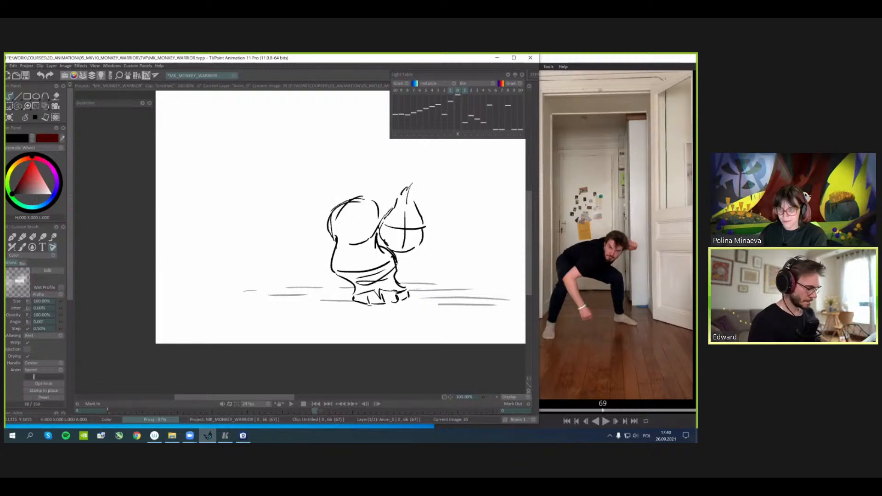
pyautogui.press('s')
pyautogui.press('Left')
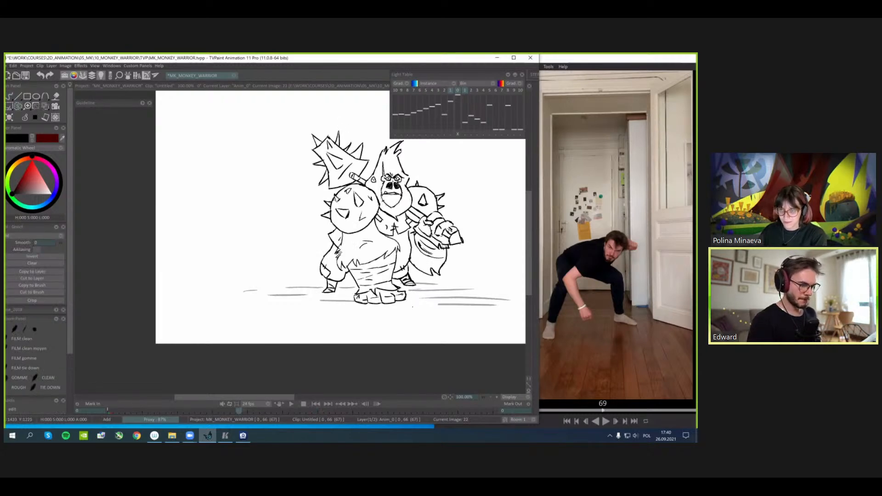
pyautogui.press('Right')
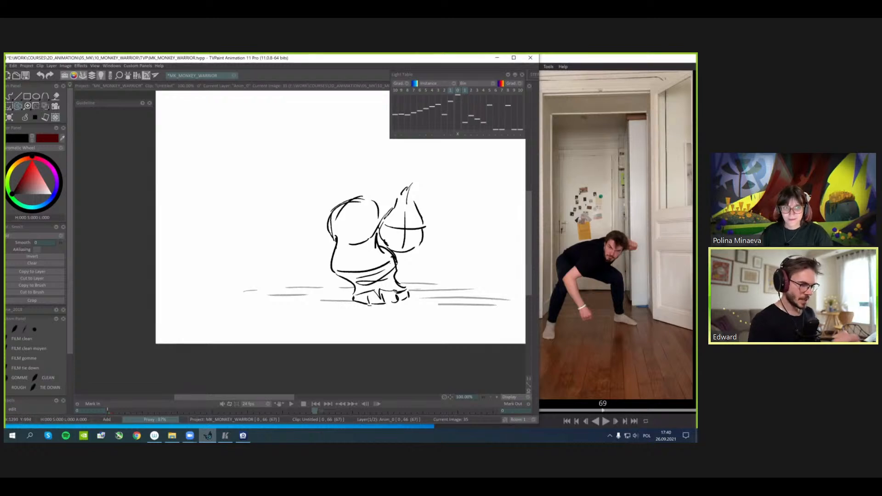
pyautogui.press('Left')
pyautogui.press('Right')
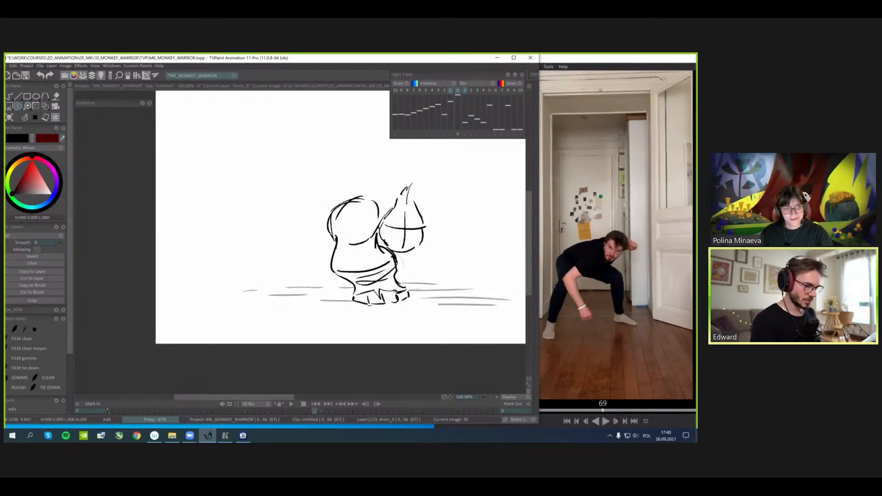
# - Lasso the torso and front leg and skew them so the foot shifts away from the head
pyautogui.moveTo(371, 242)
pyautogui.mouseDown()
pyautogui.moveTo(395, 324)
pyautogui.moveTo(403, 263)
pyautogui.mouseUp()
pyautogui.hotkey('ctrl', 't')
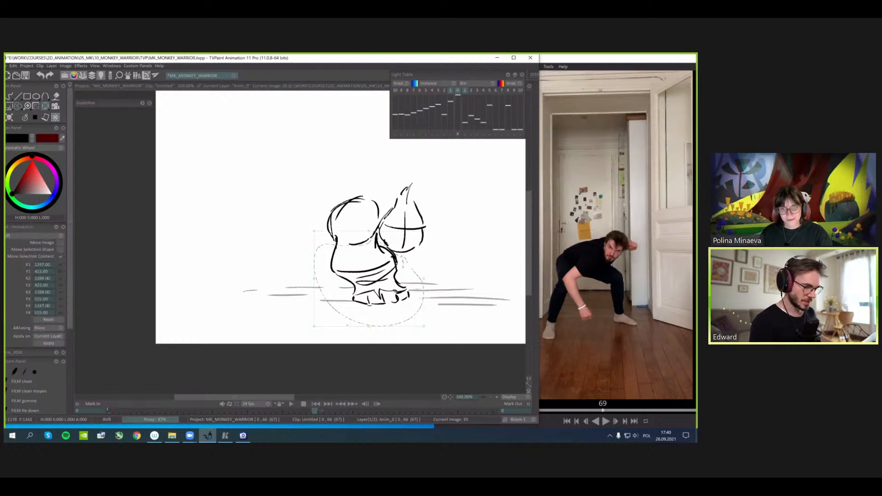
pyautogui.moveTo(369, 327); pyautogui.dragTo(332, 326)
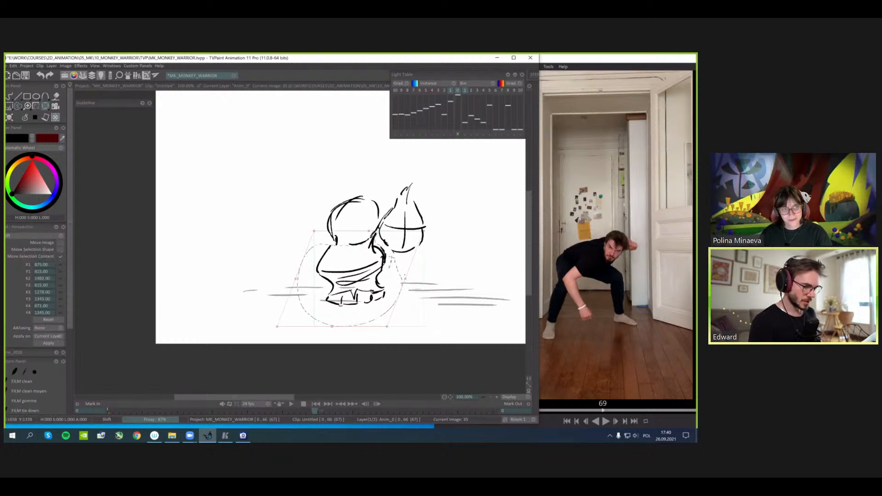
pyautogui.press('Return')
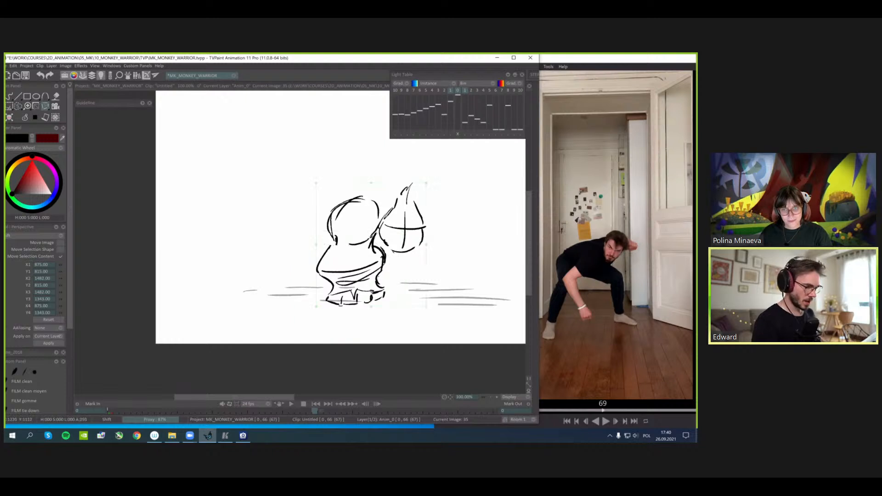
# - Lasso the waist and upper leg wraps and distort them farther away from the head
pyautogui.press('s')
pyautogui.moveTo(386, 274)
pyautogui.mouseDown()
pyautogui.moveTo(320, 269)
pyautogui.moveTo(389, 277)
pyautogui.moveTo(339, 258)
pyautogui.mouseUp()
pyautogui.hotkey('ctrl', 't')
pyautogui.press('Return')
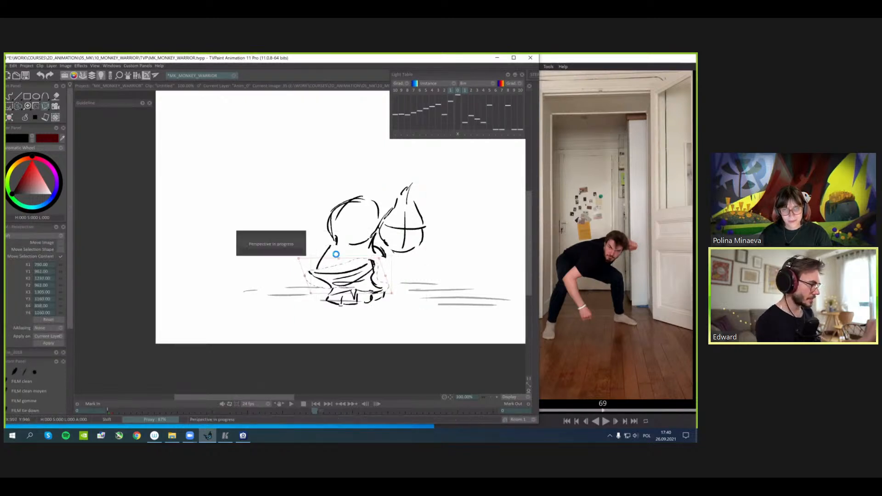
# - Erase the leftover torso contour below the head and compare the drawing with frame 22
pyautogui.press('b')
pyautogui.moveTo(376, 247)
pyautogui.mouseDown()
pyautogui.moveTo(386, 257)
pyautogui.moveTo(376, 254)
pyautogui.mouseUp()
pyautogui.moveTo(376, 246)
pyautogui.mouseDown()
pyautogui.moveTo(372, 255)
pyautogui.moveTo(386, 259)
pyautogui.mouseUp()
pyautogui.moveTo(373, 238); pyautogui.dragTo(369, 260)
pyautogui.press('Left')
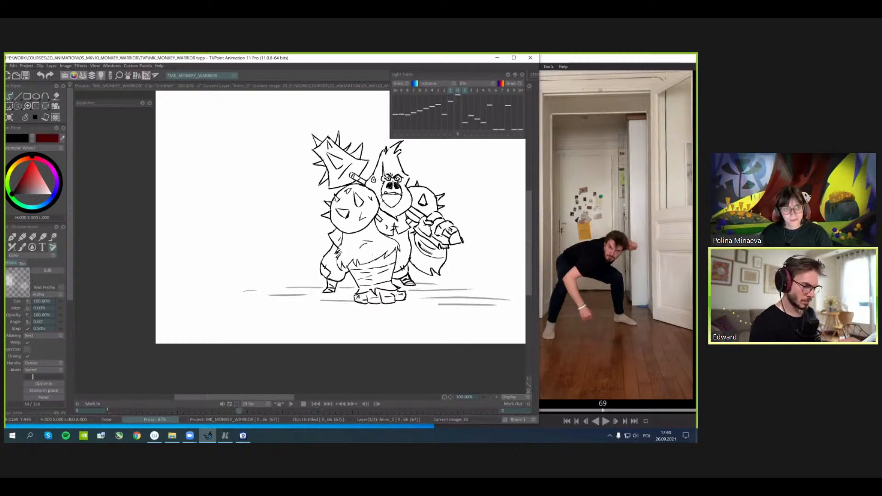
pyautogui.press('Right')
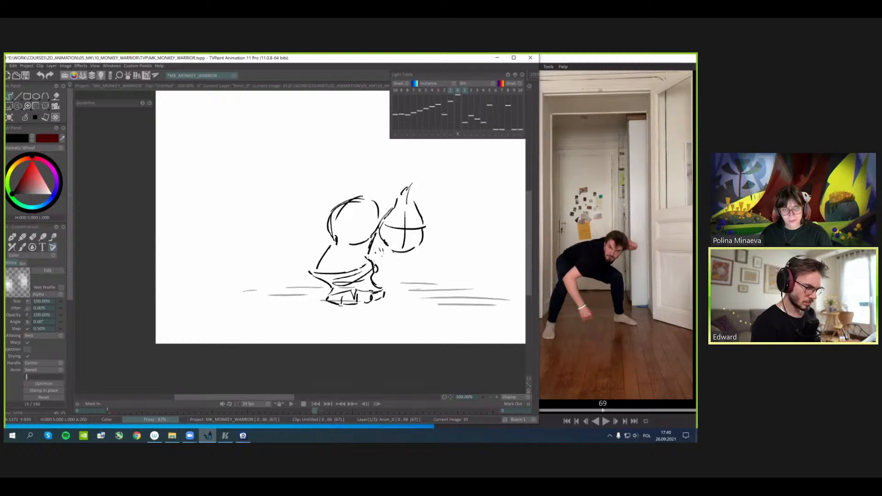
# - Redraw the torso contour beneath the head and add the jagged fur edge across the waist
pyautogui.moveTo(366, 258); pyautogui.dragTo(376, 267)
pyautogui.moveTo(373, 263); pyautogui.dragTo(377, 270)
pyautogui.moveTo(375, 235); pyautogui.dragTo(368, 254)
pyautogui.moveTo(371, 240); pyautogui.dragTo(362, 269)
pyautogui.moveTo(350, 266)
pyautogui.mouseDown()
pyautogui.moveTo(366, 272)
pyautogui.moveTo(342, 277)
pyautogui.mouseUp()
pyautogui.moveTo(330, 273); pyautogui.dragTo(318, 277)
pyautogui.moveTo(314, 271); pyautogui.dragTo(312, 276)
pyautogui.press('Left')
pyautogui.press('Right')
# - Replace the outer torso contour with a fuller curve from the shoulder circle down to the waist
pyautogui.moveTo(330, 246); pyautogui.dragTo(319, 263)
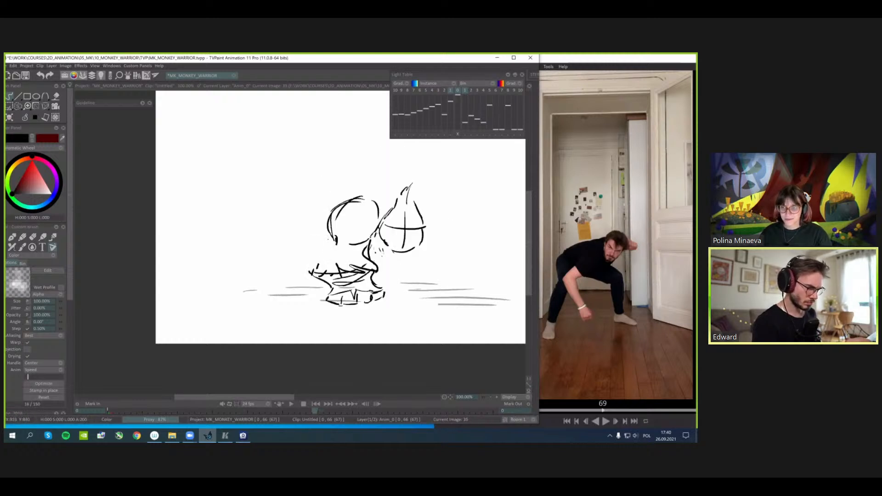
pyautogui.moveTo(330, 232)
pyautogui.mouseDown()
pyautogui.moveTo(310, 272)
pyautogui.moveTo(318, 262)
pyautogui.mouseUp()
pyautogui.moveTo(318, 262)
pyautogui.mouseDown()
pyautogui.moveTo(315, 280)
pyautogui.moveTo(331, 278)
pyautogui.mouseUp()
pyautogui.press('Left')
pyautogui.press('Right')
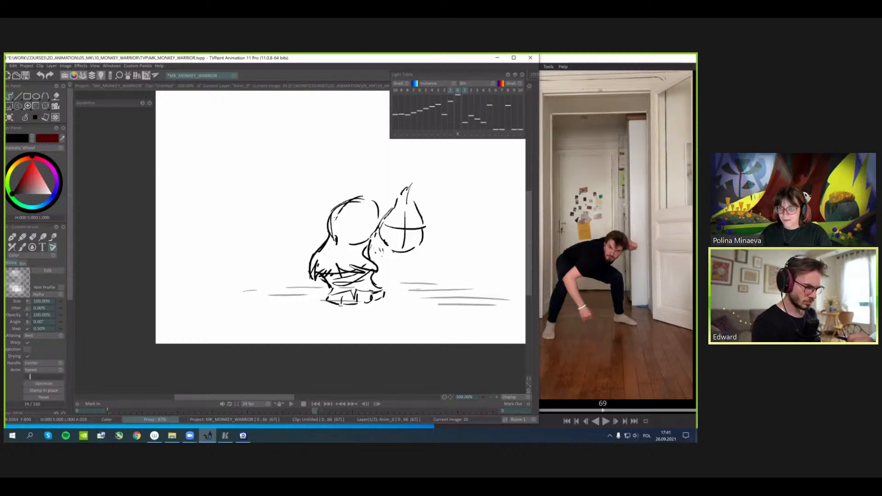
# - Redraw the near shoulder guard's circle with a rounder, bolder outline and compare it with frame 22
pyautogui.moveTo(332, 234); pyautogui.dragTo(332, 216)
pyautogui.moveTo(343, 207)
pyautogui.mouseDown()
pyautogui.moveTo(355, 201)
pyautogui.moveTo(331, 211)
pyautogui.moveTo(329, 235)
pyautogui.mouseUp()
pyautogui.moveTo(360, 195)
pyautogui.mouseDown()
pyautogui.moveTo(326, 222)
pyautogui.moveTo(329, 231)
pyautogui.mouseUp()
pyautogui.moveTo(322, 226); pyautogui.dragTo(370, 236)
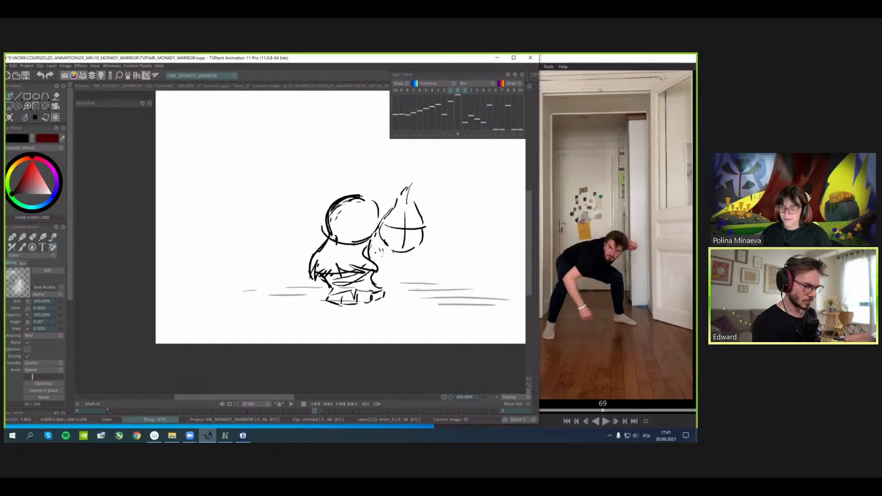
pyautogui.moveTo(368, 199); pyautogui.dragTo(380, 229)
pyautogui.moveTo(371, 201); pyautogui.dragTo(363, 243)
pyautogui.press('Left')
pyautogui.press('Right')
# - Draw a pointed spike on the front of the near shoulder guard and compare it with frame 22
pyautogui.moveTo(361, 199); pyautogui.dragTo(354, 222)
pyautogui.moveTo(361, 206); pyautogui.dragTo(363, 222)
pyautogui.press('Left')
pyautogui.press('Right')
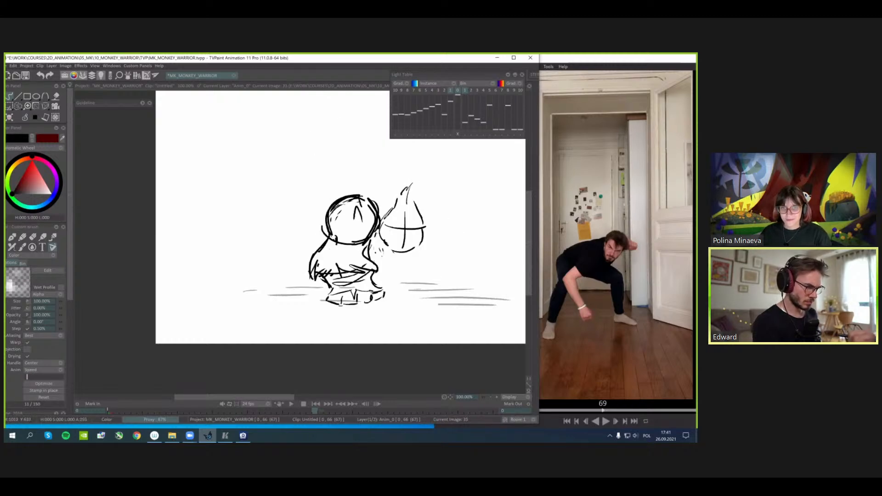
# - Add spikes along the near shoulder guard's outer edge, flipping to frame 22 to check their placement
pyautogui.press('Left')
pyautogui.moveTo(335, 195)
pyautogui.mouseDown()
pyautogui.moveTo(330, 206)
pyautogui.moveTo(381, 220)
pyautogui.moveTo(368, 240)
pyautogui.mouseUp()
pyautogui.press('Right')
pyautogui.press('Left')
pyautogui.press('Right')
pyautogui.press('Left')
pyautogui.press('Right')
pyautogui.press('Left')
pyautogui.press('Right')
pyautogui.press('Left')
pyautogui.press('Right')
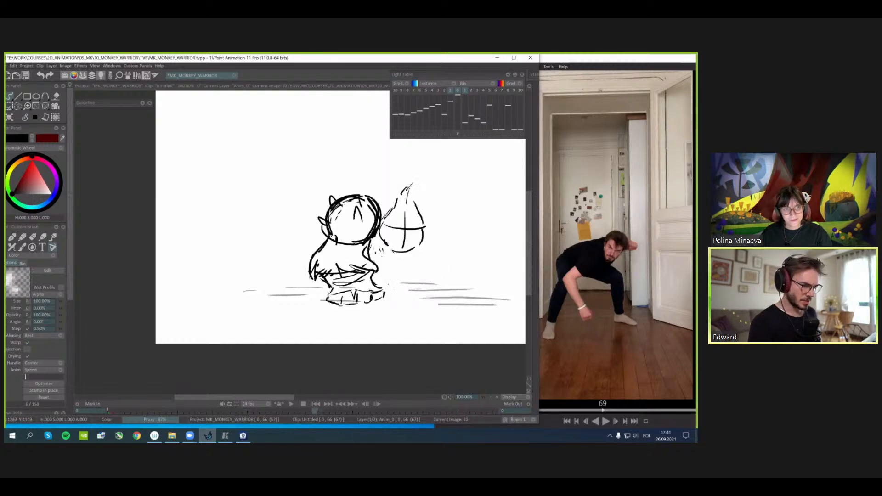
# - Draw the far leg's curved contour with its foot beneath the head, flipping to frame 22 to compare
pyautogui.moveTo(371, 286)
pyautogui.mouseDown()
pyautogui.moveTo(399, 284)
pyautogui.moveTo(421, 262)
pyautogui.moveTo(417, 287)
pyautogui.mouseUp()
pyautogui.press('Left')
pyautogui.press('Right')
pyautogui.press('Left')
pyautogui.press('Right')
pyautogui.press('Left')
pyautogui.press('Right')
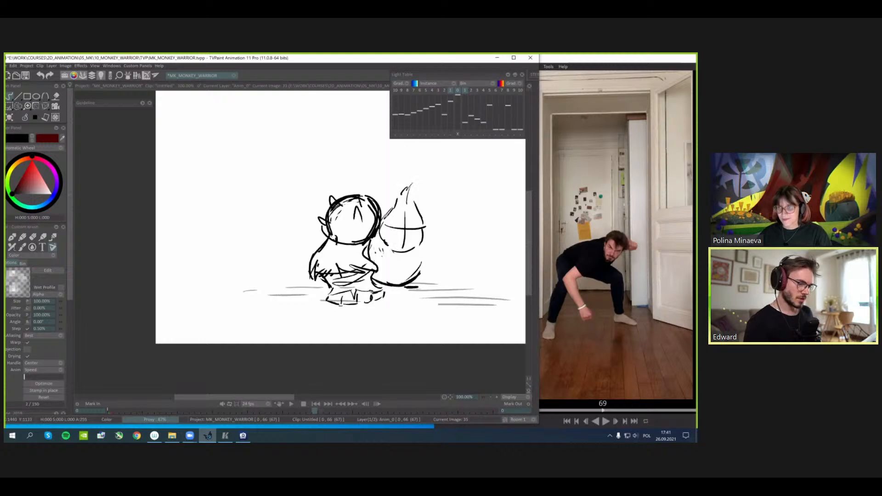
# - Close the outline of the near fist on the ground, checking its placement against frame 22 with the light table
pyautogui.press('l')
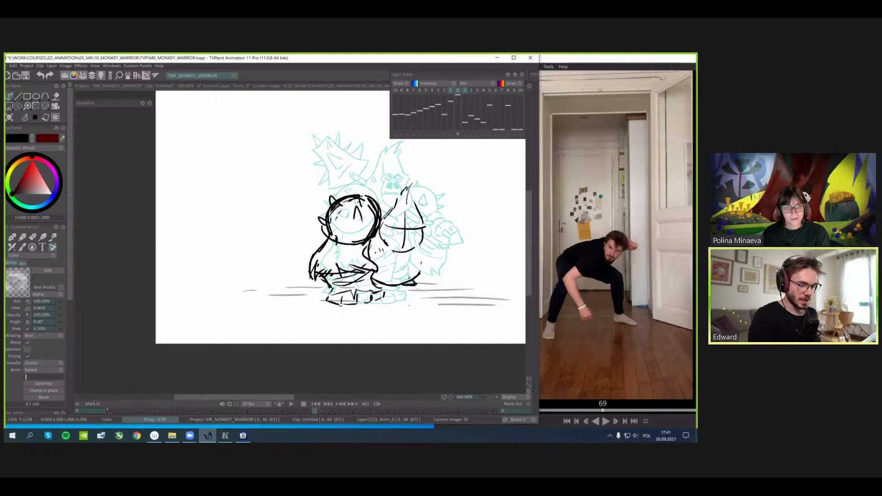
pyautogui.moveTo(390, 298); pyautogui.dragTo(409, 300)
pyautogui.hotkey('ctrl', 'z')
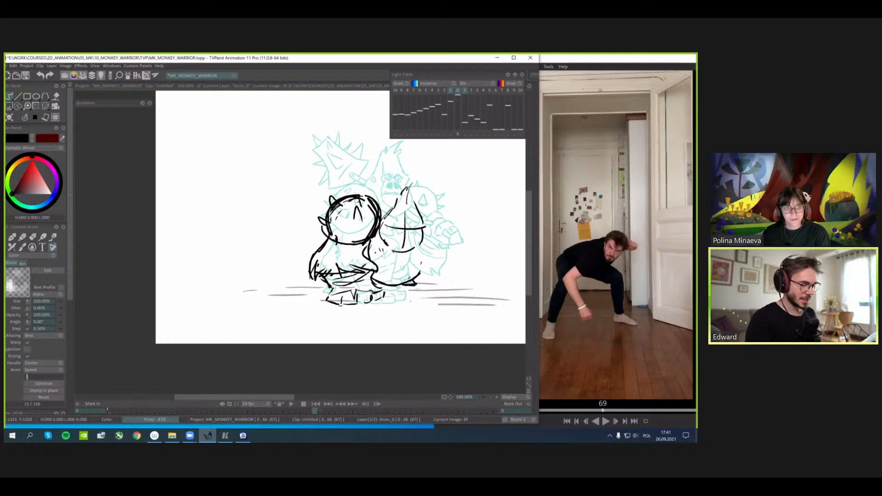
pyautogui.press('l')
pyautogui.moveTo(384, 298); pyautogui.dragTo(364, 303)
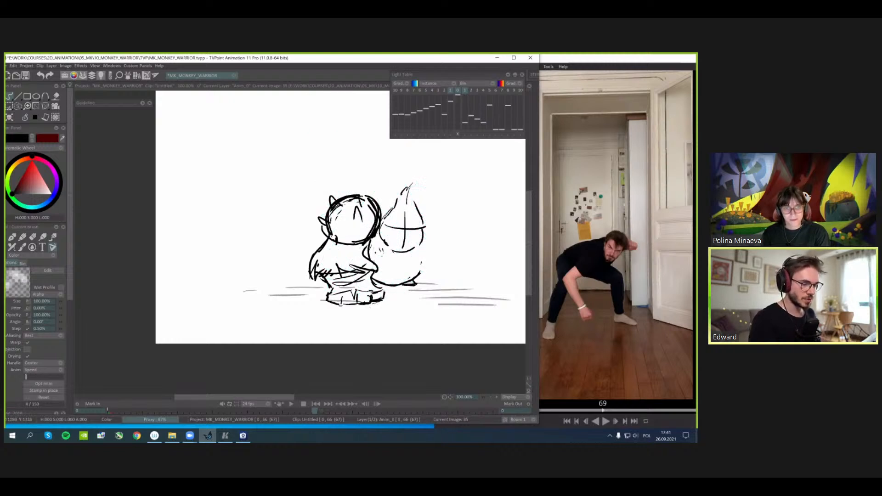
# - Add a curved line with a short crossing mark across the lower body above the far leg, comparing with frame 22
pyautogui.press('Left')
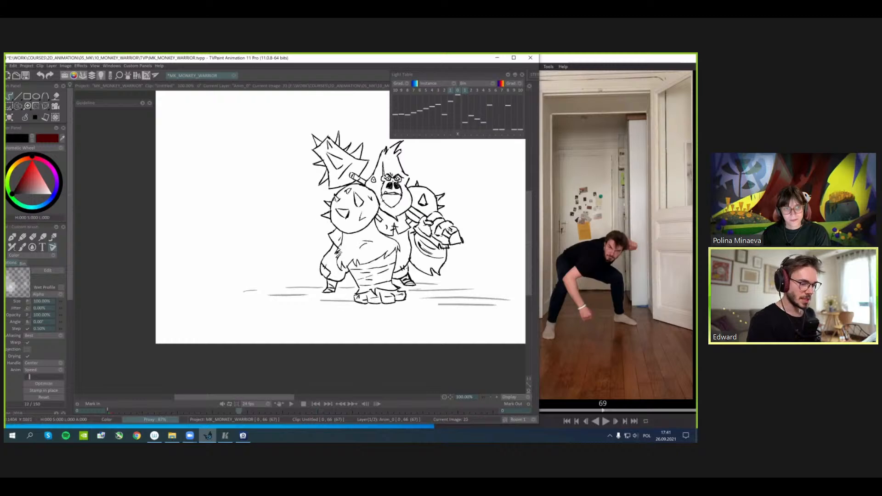
pyautogui.press('Right')
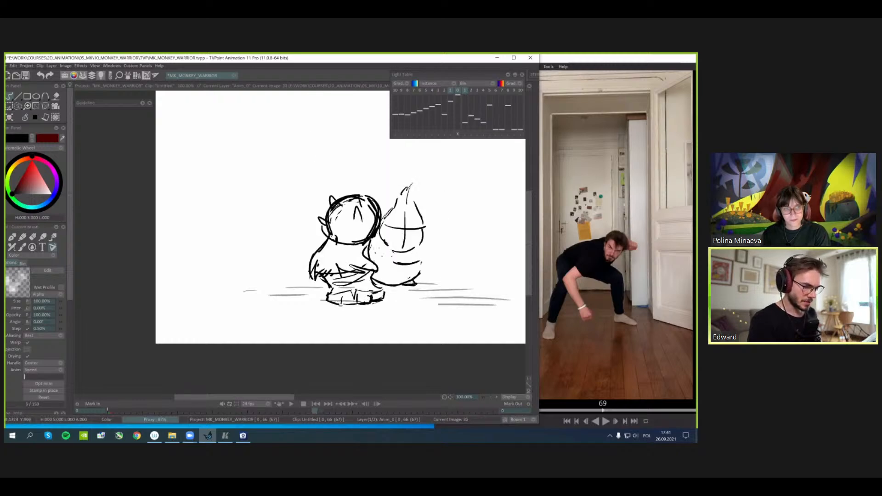
pyautogui.press('Left')
pyautogui.press('Right')
pyautogui.press('Left')
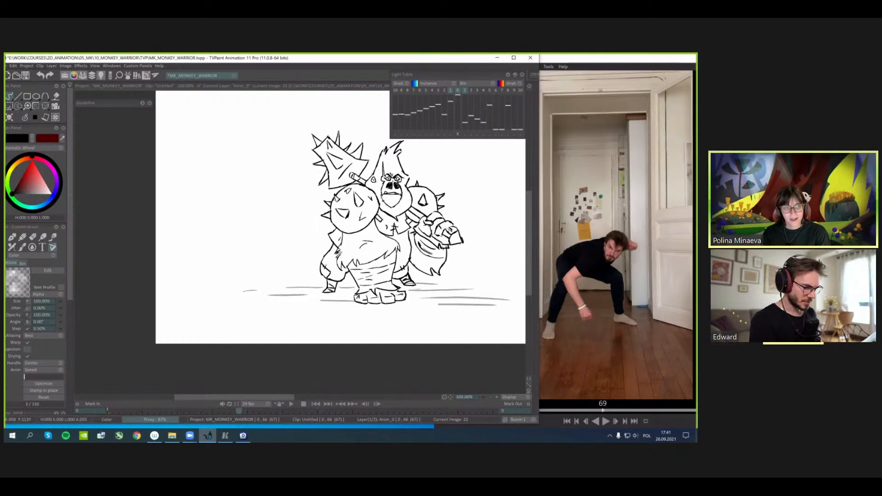
pyautogui.press('Right')
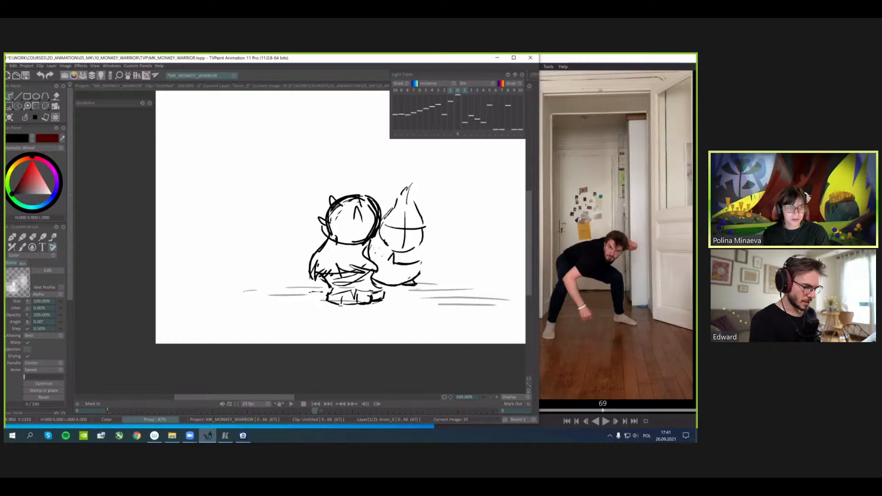
# - Sketch the near leg's foot behind the planted fist, flipping to frame 22 to check its position
pyautogui.press('Left')
pyautogui.press('Right')
pyautogui.press('Left')
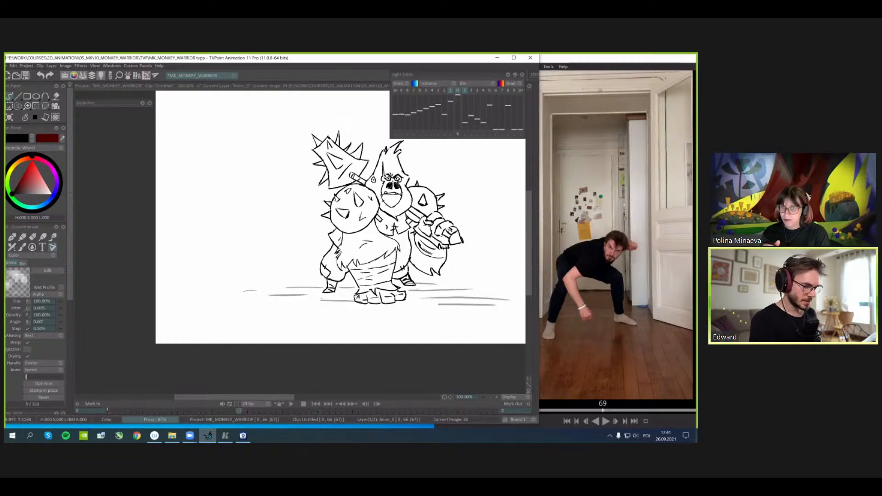
pyautogui.press('Right')
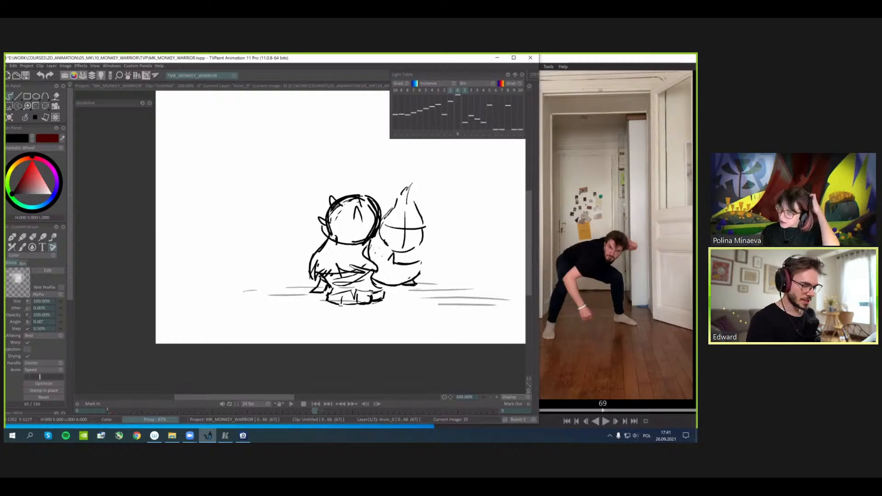
pyautogui.press('Left')
pyautogui.press('Right')
pyautogui.press('Left')
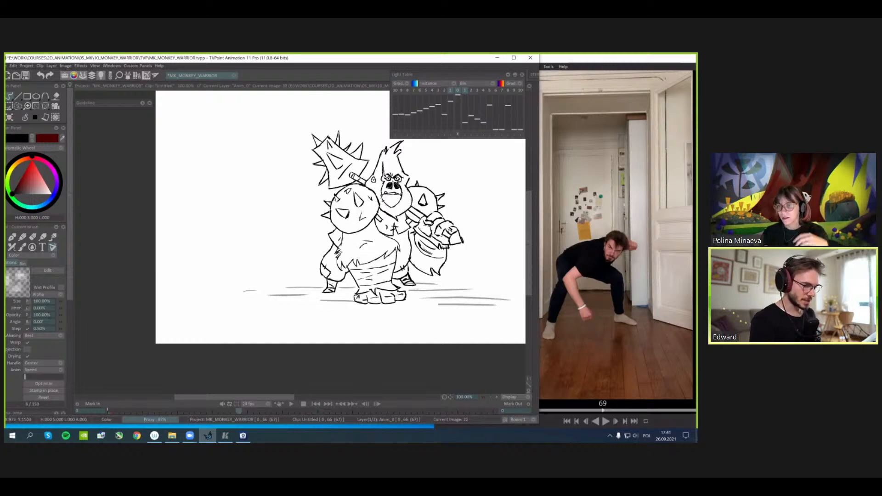
pyautogui.press('Right')
pyautogui.press('Left')
pyautogui.press('Right')
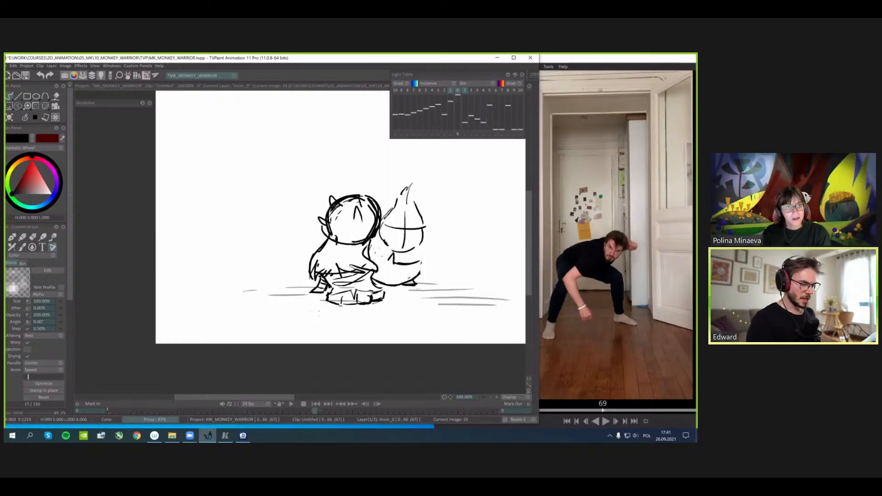
# - Refine the near leg's foot in a horizontally mirrored view while comparing with frame 22, and restore the normal view
pyautogui.press('h')
pyautogui.press('Left')
pyautogui.press('Right')
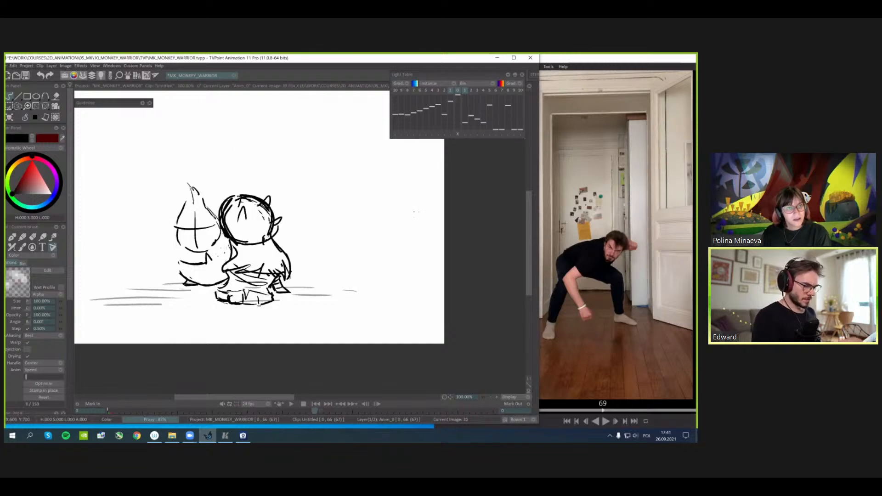
pyautogui.moveTo(359, 277); pyautogui.dragTo(377, 280)
pyautogui.press('Left')
pyautogui.press('Right')
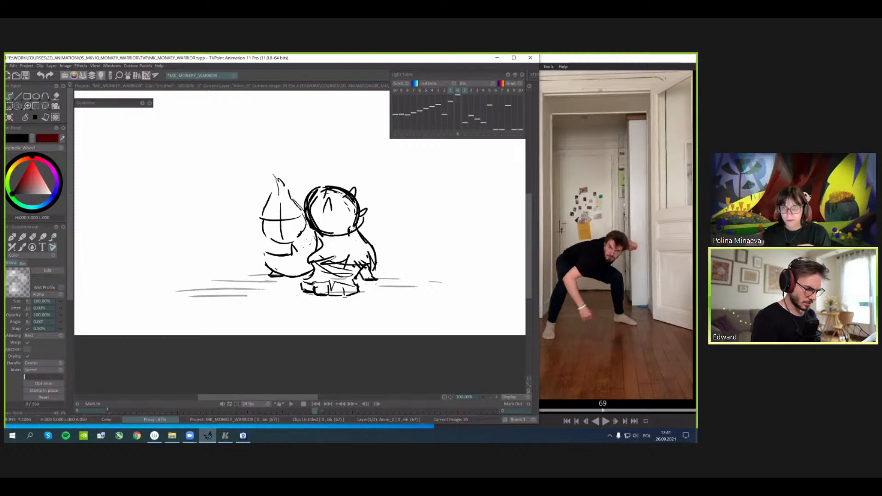
pyautogui.press('Left')
pyautogui.press('Right')
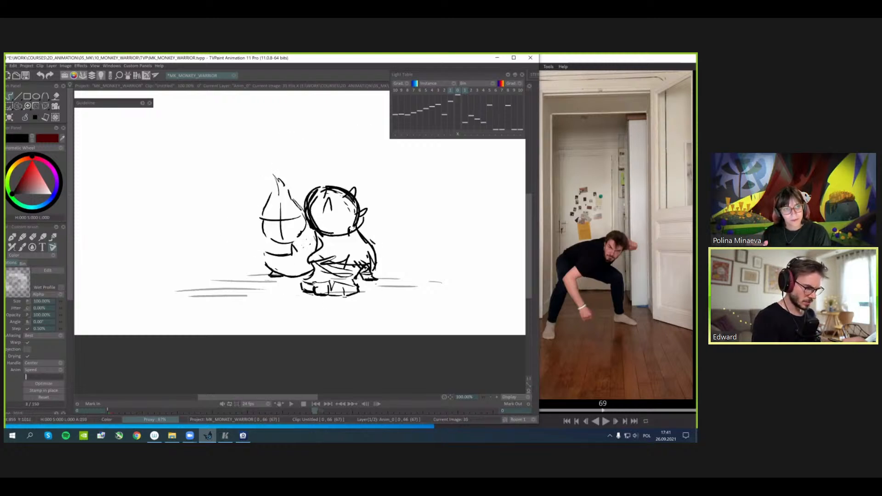
pyautogui.press('h')
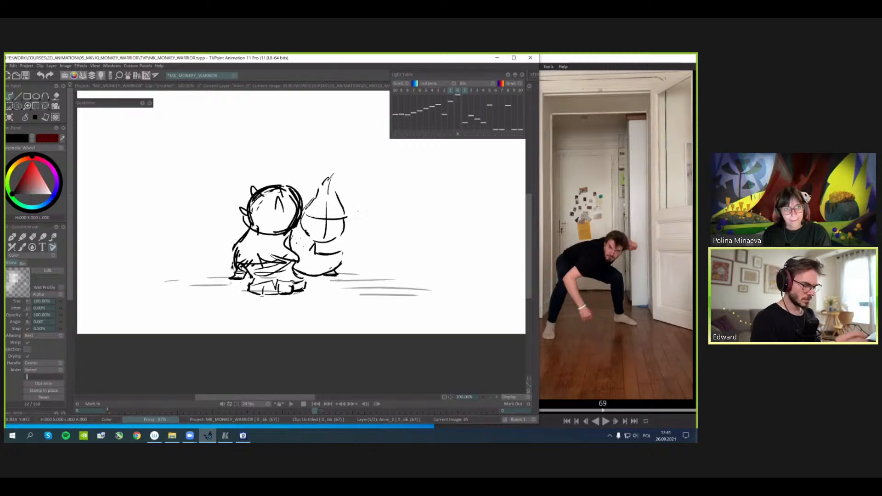
# - Touch up the body lines between the near shoulder circle and the far leg, flipping to frame 22 to compare
pyautogui.moveTo(361, 215); pyautogui.dragTo(388, 219)
pyautogui.press('Left')
pyautogui.press('Right')
pyautogui.moveTo(340, 248); pyautogui.dragTo(336, 256)
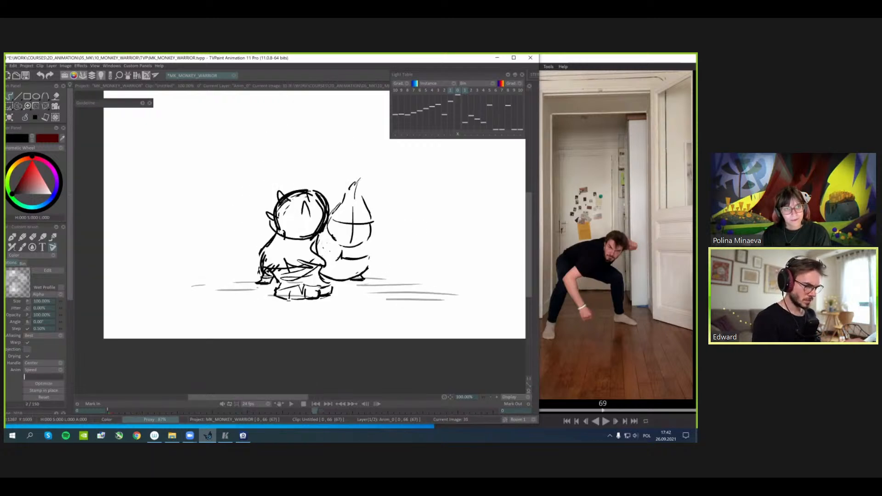
pyautogui.press('Left')
pyautogui.press('Right')
pyautogui.press('Left')
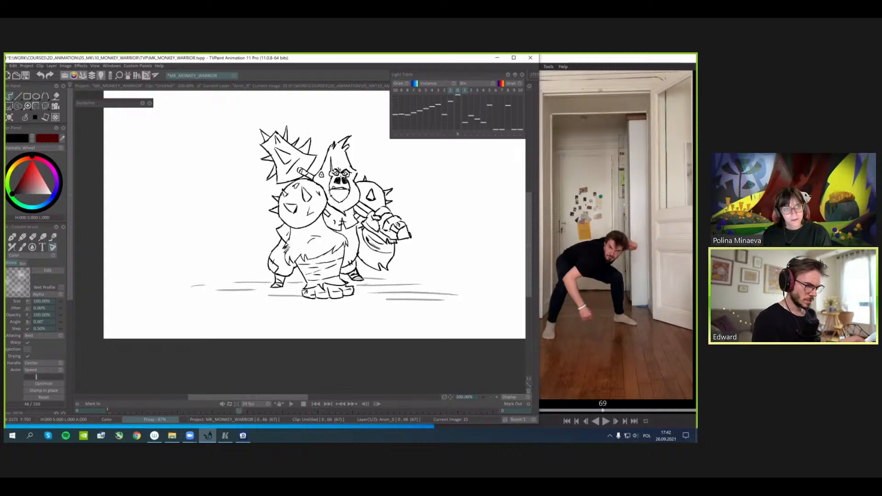
pyautogui.press('Right')
pyautogui.press('Left')
pyautogui.press('Right')
# - Draw the first knuckle arcs of the far hand in front of the body, comparing with frame 22
pyautogui.moveTo(405, 249)
pyautogui.mouseDown()
pyautogui.moveTo(402, 266)
pyautogui.moveTo(411, 242)
pyautogui.mouseUp()
pyautogui.hotkey('ctrl', 'z')
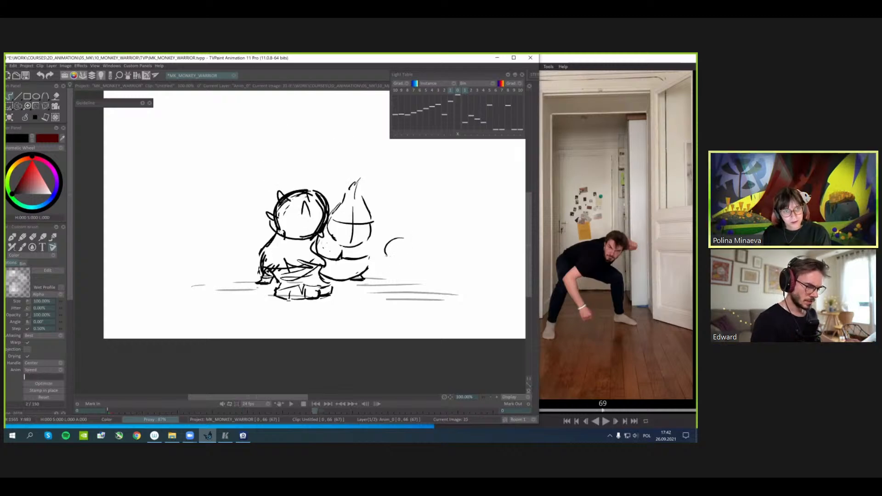
pyautogui.press('Left')
pyautogui.press('Right')
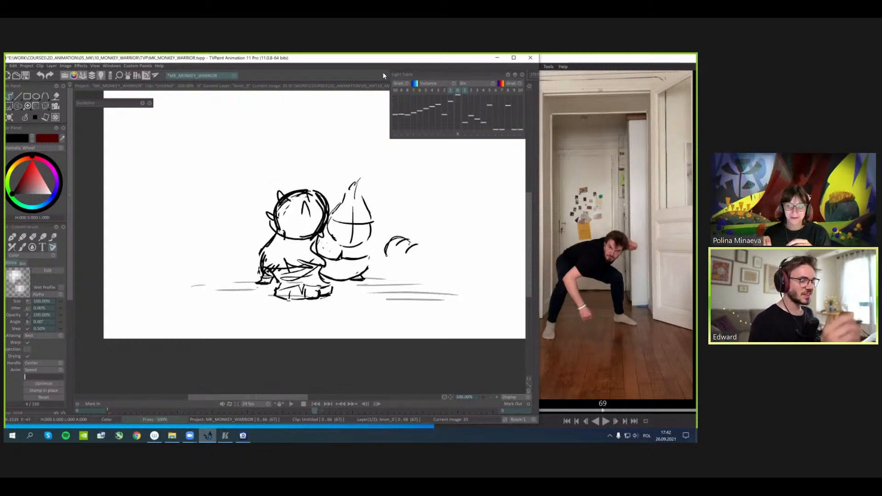
pyautogui.press('Left')
pyautogui.press('Right')
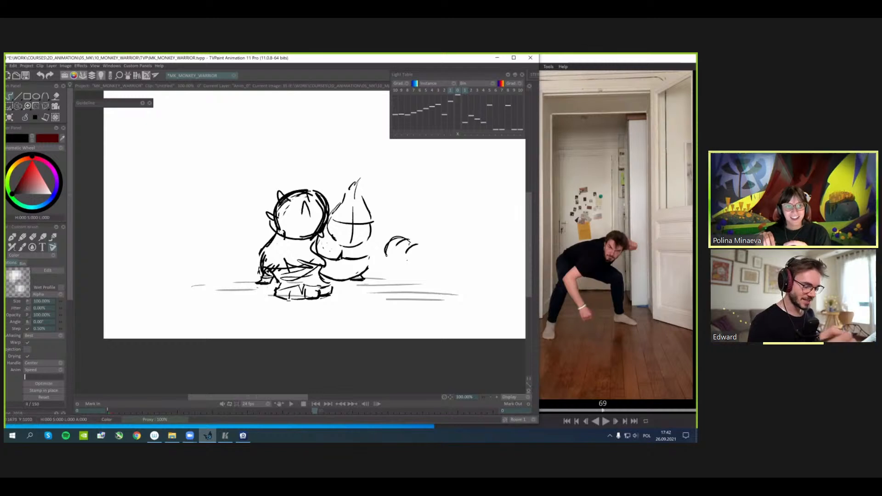
pyautogui.press('Left')
pyautogui.press('Right')
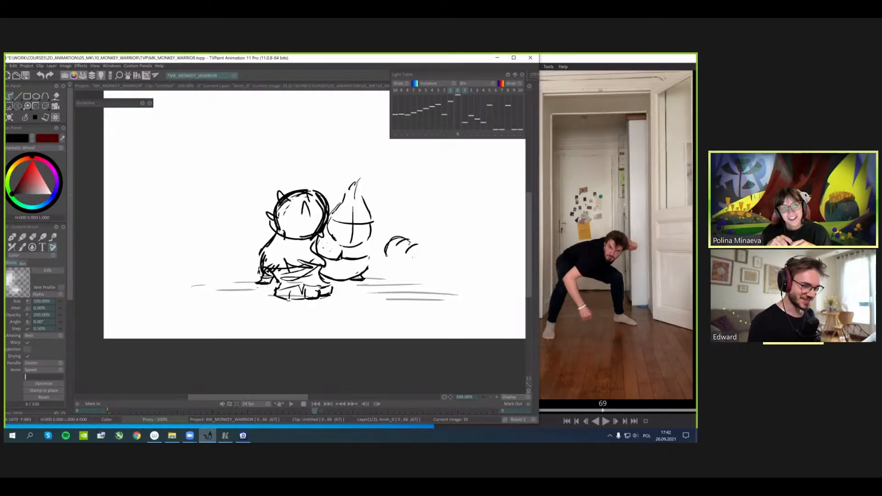
pyautogui.press('Left')
pyautogui.press('Right')
# - Add the far hand's remaining fingers and the pointed tip, and thicken its back edge using frame 22 as reference
pyautogui.moveTo(413, 251); pyautogui.dragTo(432, 265)
pyautogui.moveTo(432, 264)
pyautogui.mouseDown()
pyautogui.moveTo(415, 265)
pyautogui.moveTo(404, 240)
pyautogui.mouseUp()
pyautogui.press('Left')
pyautogui.press('Right')
pyautogui.moveTo(387, 239)
pyautogui.mouseDown()
pyautogui.moveTo(406, 233)
pyautogui.moveTo(381, 240)
pyautogui.moveTo(382, 254)
pyautogui.mouseUp()
pyautogui.press('Left')
pyautogui.press('Right')
pyautogui.press('Left')
pyautogui.press('Right')
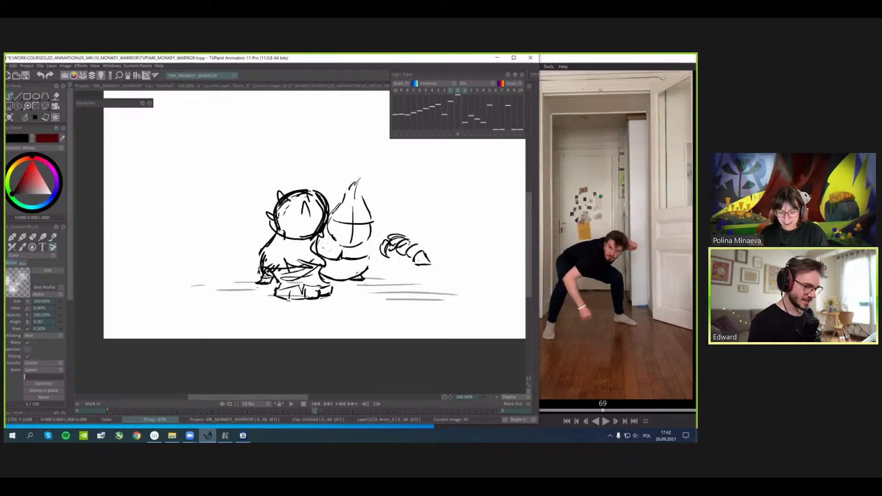
# - Select the far hand sketch, shift it slightly down and outward with the perspective transform, and deselect it
pyautogui.press('s')
pyautogui.moveTo(400, 226)
pyautogui.mouseDown()
pyautogui.moveTo(386, 275)
pyautogui.moveTo(412, 262)
pyautogui.moveTo(411, 229)
pyautogui.moveTo(418, 230)
pyautogui.moveTo(414, 258)
pyautogui.mouseUp()
pyautogui.hotkey('shift', 't')
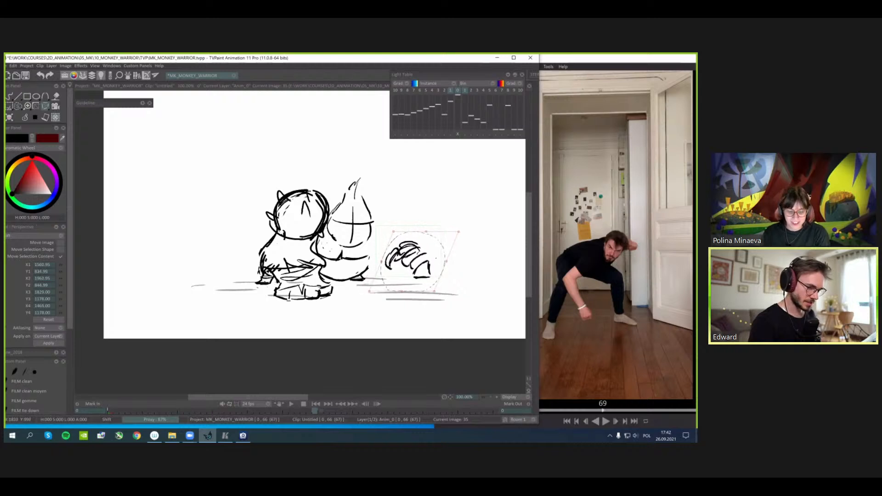
pyautogui.moveTo(402, 291); pyautogui.dragTo(410, 289)
pyautogui.press('Return')
pyautogui.press('Left')
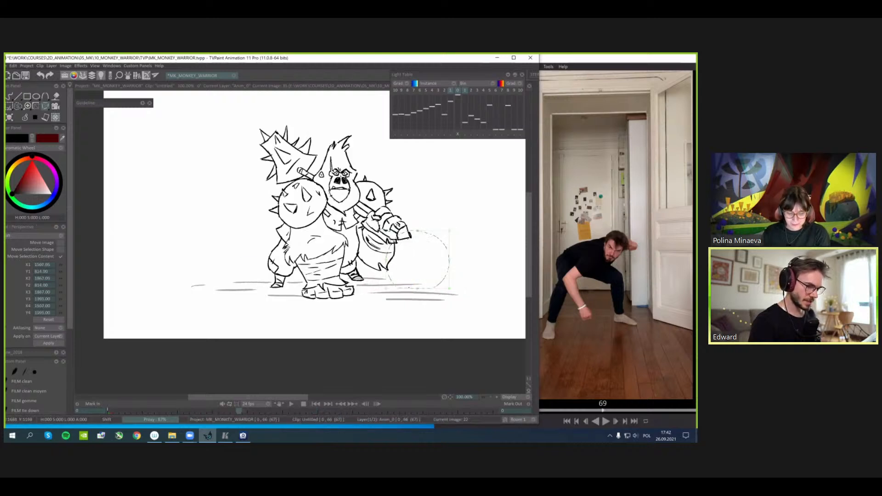
pyautogui.press('Right')
pyautogui.click(36, 117)
pyautogui.hotkey('ctrl', 'd')
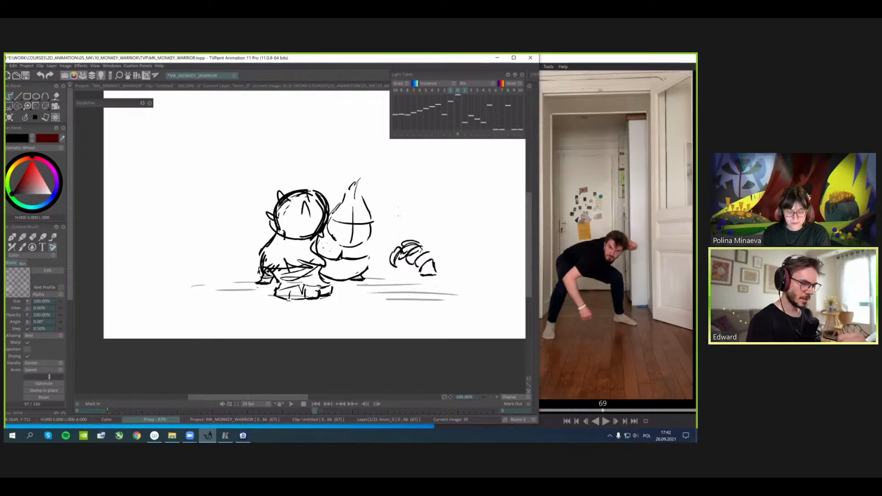
# - Draw the far shoulder guard as a round outline behind the head, redoing the stroke and comparing with frame 22
pyautogui.press('Left')
pyautogui.press('Right')
pyautogui.moveTo(414, 234); pyautogui.dragTo(379, 201)
pyautogui.hotkey('ctrl', 'z')
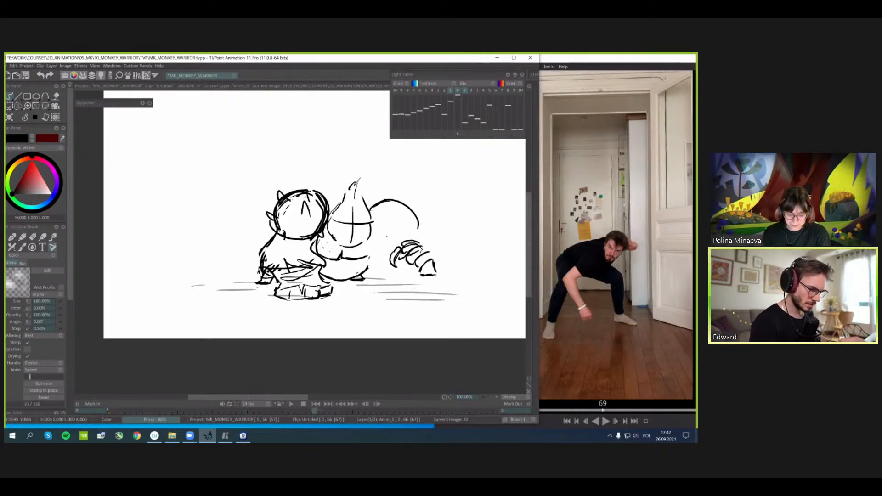
pyautogui.moveTo(376, 236)
pyautogui.mouseDown()
pyautogui.moveTo(403, 241)
pyautogui.moveTo(418, 225)
pyautogui.moveTo(416, 234)
pyautogui.moveTo(411, 212)
pyautogui.mouseUp()
pyautogui.press('Left')
pyautogui.press('Right')
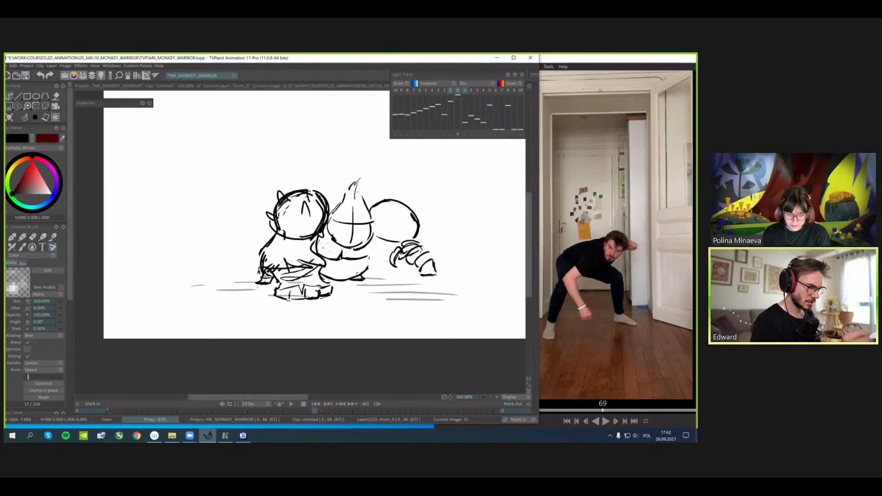
# - Draw the far arm's lower contour from beside the jaw to the far hand and compare it with frame 22
pyautogui.moveTo(372, 227); pyautogui.dragTo(421, 268)
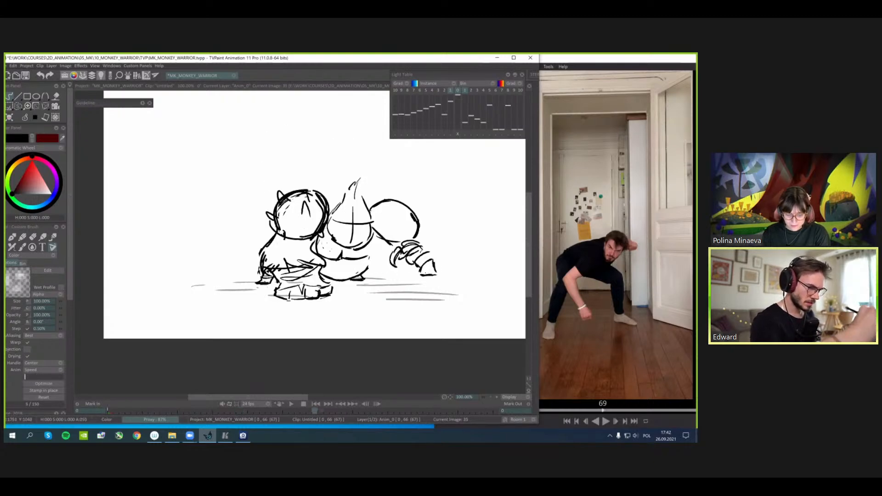
pyautogui.press('Left')
pyautogui.press('Right')
pyautogui.press('Left')
pyautogui.press('Right')
# - Block in the mace head's angular outline above the near shoulder guard, flipping to frame 22 to match its shape
pyautogui.moveTo(342, 170); pyautogui.dragTo(332, 190)
pyautogui.moveTo(301, 189)
pyautogui.mouseDown()
pyautogui.moveTo(285, 154)
pyautogui.moveTo(303, 189)
pyautogui.mouseUp()
pyautogui.press('Left')
pyautogui.press('Right')
pyautogui.hotkey('ctrl', 'z')
pyautogui.press('Left')
pyautogui.press('Right')
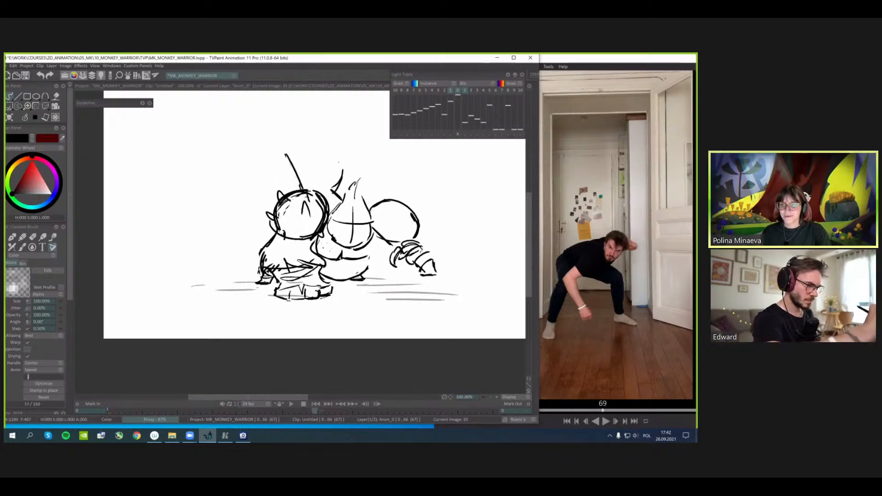
pyautogui.moveTo(311, 145); pyautogui.dragTo(338, 169)
pyautogui.moveTo(291, 150); pyautogui.dragTo(316, 139)
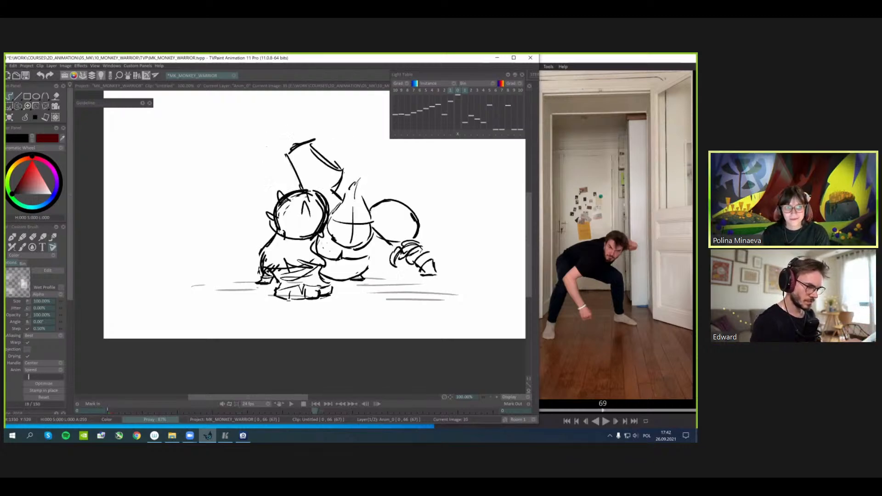
# - Sketch the lower contour of the far arm hanging toward the ground in the crouched pose at frame 35
pyautogui.moveTo(367, 272)
pyautogui.mouseDown()
pyautogui.moveTo(373, 241)
pyautogui.moveTo(396, 277)
pyautogui.moveTo(416, 283)
pyautogui.mouseUp()
pyautogui.press('Left')
pyautogui.press('Right')
pyautogui.press('Left')
pyautogui.press('Right')
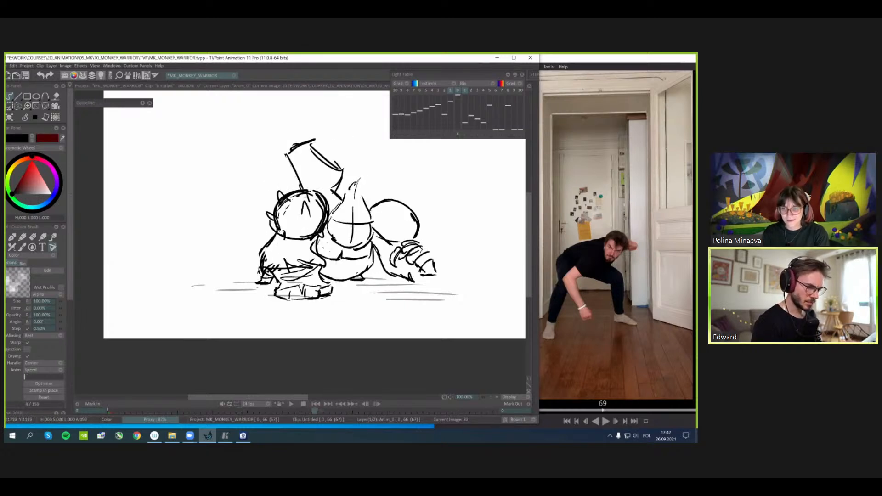
# - Add lines around the far fist and forearm, checking them against the standing pose
pyautogui.moveTo(411, 240)
pyautogui.mouseDown()
pyautogui.moveTo(394, 250)
pyautogui.moveTo(393, 272)
pyautogui.mouseUp()
pyautogui.press('Right')
pyautogui.press('Left')
pyautogui.press('Left')
pyautogui.press('Right')
pyautogui.press('Left')
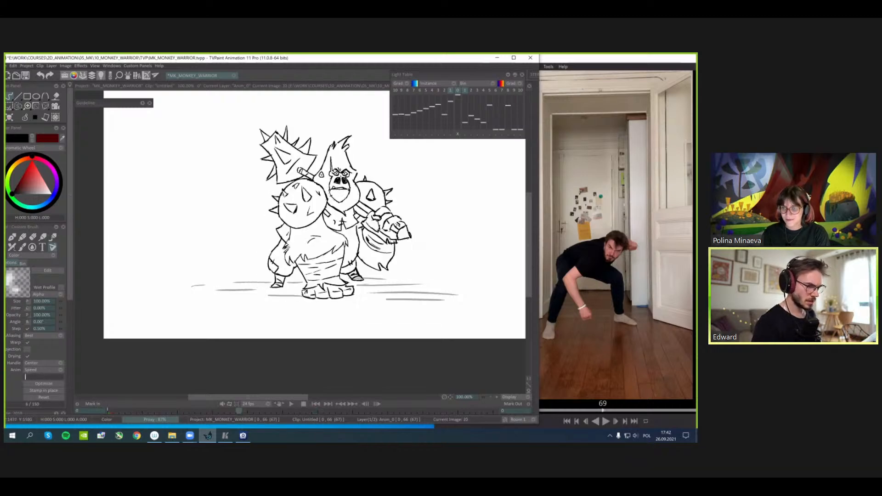
pyautogui.press('Right')
# - Strengthen the contour between the crouched warrior's head and near shoulder, and add spikes to the raised club
pyautogui.moveTo(344, 196); pyautogui.dragTo(328, 223)
pyautogui.press('Left')
pyautogui.press('Right')
pyautogui.moveTo(331, 152); pyautogui.dragTo(336, 167)
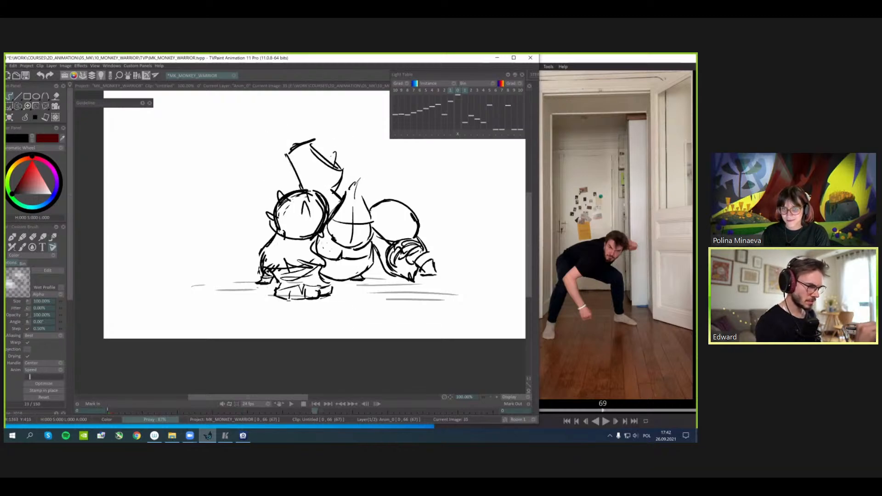
pyautogui.press('Left')
pyautogui.press('Right')
pyautogui.press('Left')
pyautogui.press('Right')
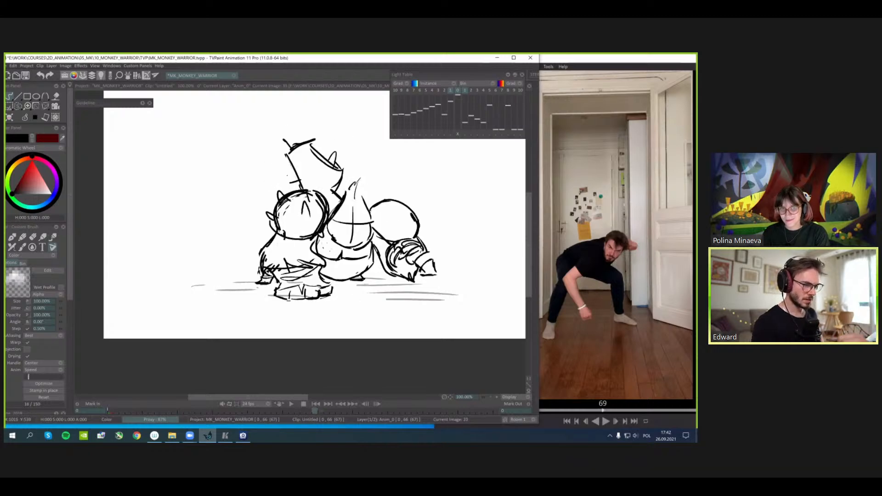
# - Sketch the angry brows and muzzle on the crouched warrior's face
pyautogui.moveTo(343, 216)
pyautogui.mouseDown()
pyautogui.moveTo(358, 229)
pyautogui.moveTo(370, 214)
pyautogui.moveTo(363, 245)
pyautogui.moveTo(364, 238)
pyautogui.mouseUp()
pyautogui.press('Left')
pyautogui.press('Right')
pyautogui.moveTo(342, 238)
pyautogui.mouseDown()
pyautogui.moveTo(367, 238)
pyautogui.moveTo(352, 246)
pyautogui.mouseUp()
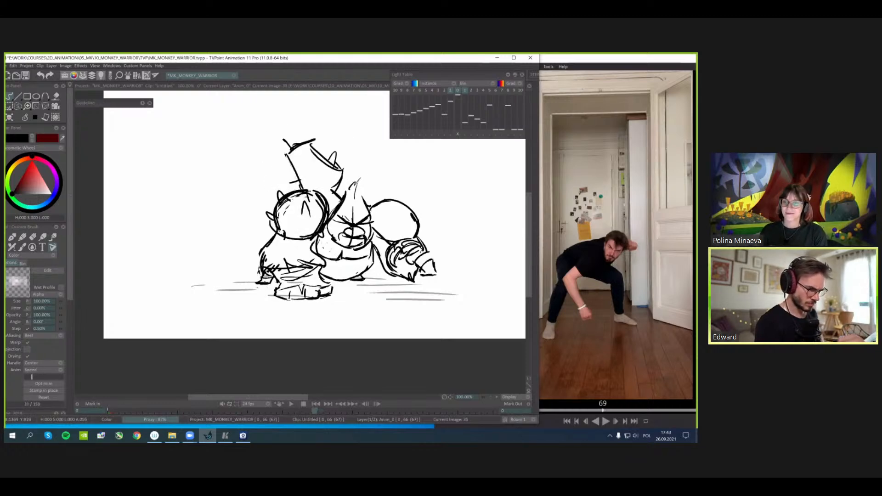
# - Flip between the standing and crouched key poses to compare them
pyautogui.press('Left')
pyautogui.press('Right')
pyautogui.press('Left')
pyautogui.press('Right')
pyautogui.press('Left')
pyautogui.press('Right')
pyautogui.press('Left')
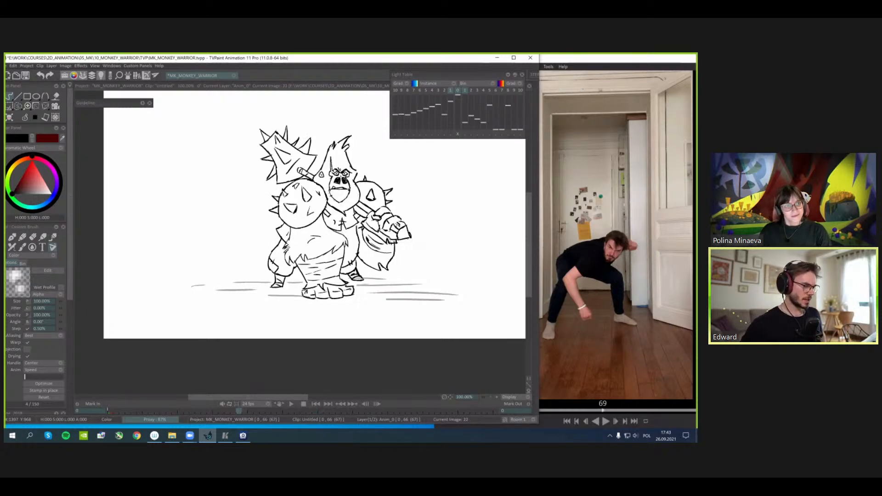
pyautogui.press('Right')
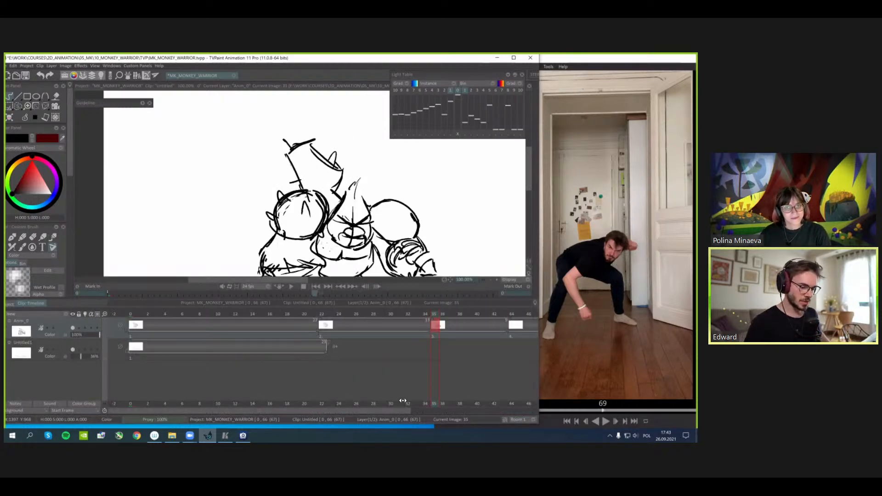
# - Switch to the reference video player and advance the footage to frame 97, the raised-arms pose
pyautogui.moveTo(407, 410); pyautogui.dragTo(497, 394)
pyautogui.press('Tab')
pyautogui.click(590, 61)
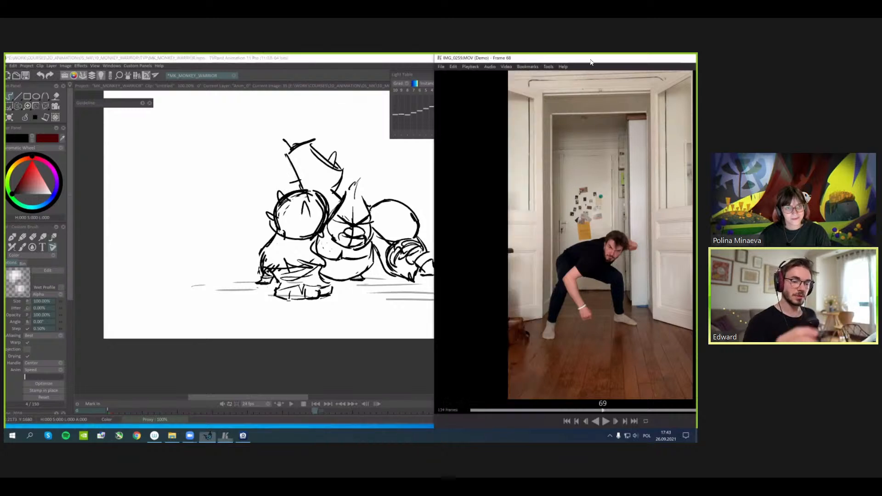
pyautogui.press('Right')
pyautogui.press('Right')
pyautogui.press('Right')
pyautogui.press('Right')
pyautogui.press('Right')
pyautogui.press('Right')
pyautogui.press('Right')
pyautogui.press('Right')
pyautogui.press('Right')
pyautogui.press('Right')
pyautogui.press('Right')
pyautogui.press('Right')
pyautogui.press('Right')
pyautogui.press('Right')
pyautogui.press('Right')
pyautogui.press('Right')
pyautogui.press('Right')
pyautogui.press('Right')
pyautogui.press('Right')
pyautogui.press('Right')
pyautogui.press('Right')
pyautogui.press('Right')
pyautogui.press('Right')
pyautogui.press('Right')
pyautogui.press('Right')
pyautogui.press('Right')
pyautogui.press('Right')
pyautogui.press('Right')
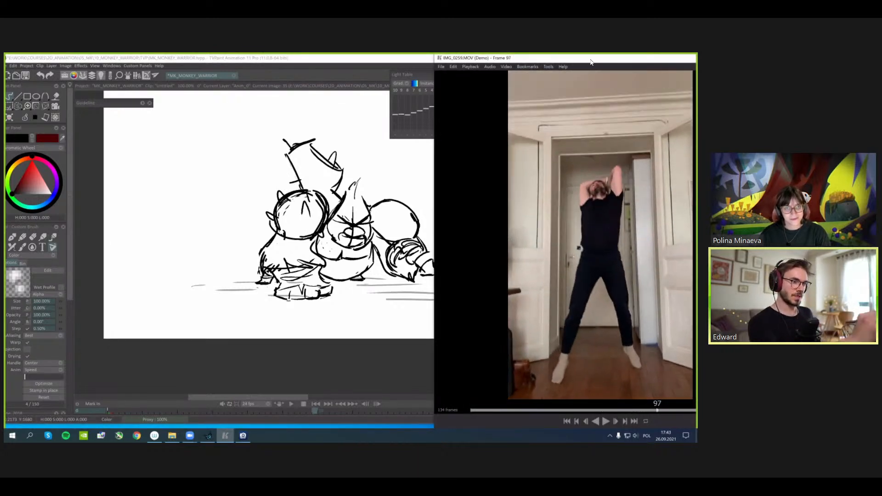
# - Return to TVPaint and move forward from the crouched pose to the blank key at frame 44
pyautogui.click(348, 71)
pyautogui.scroll(-2, 294, 235)
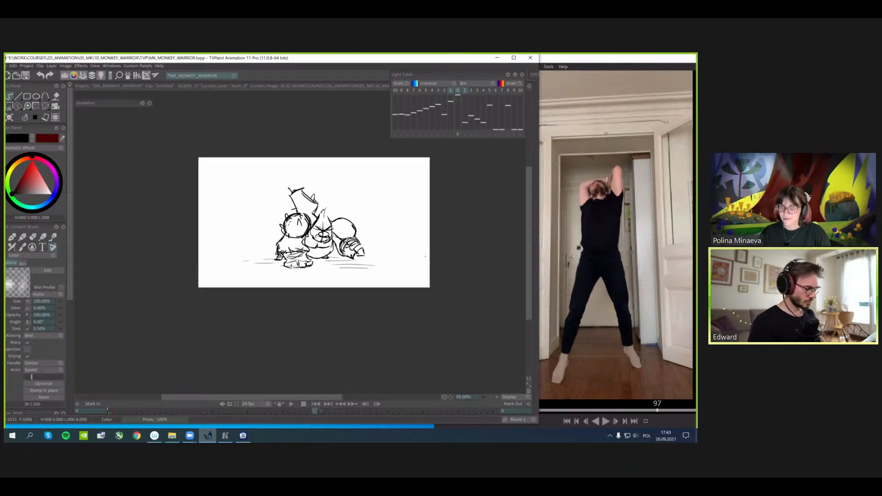
pyautogui.press('Tab')
pyautogui.press('Tab')
pyautogui.press('Right')
pyautogui.press('Right')
pyautogui.press('Right')
pyautogui.press('Right')
pyautogui.press('Right')
pyautogui.press('Right')
pyautogui.press('Right')
pyautogui.press('Right')
pyautogui.press('Right')
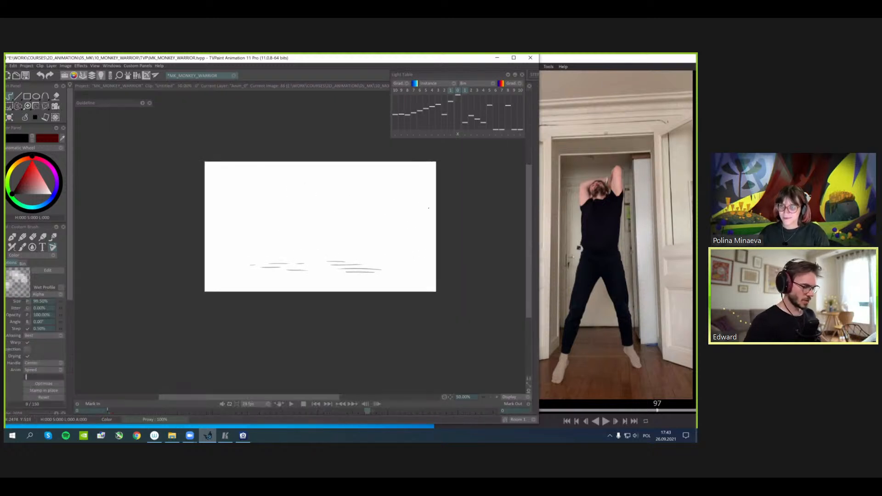
# - Extend the ground-line layer's exposure to frame 58
pyautogui.press('Tab')
pyautogui.click(185, 351)
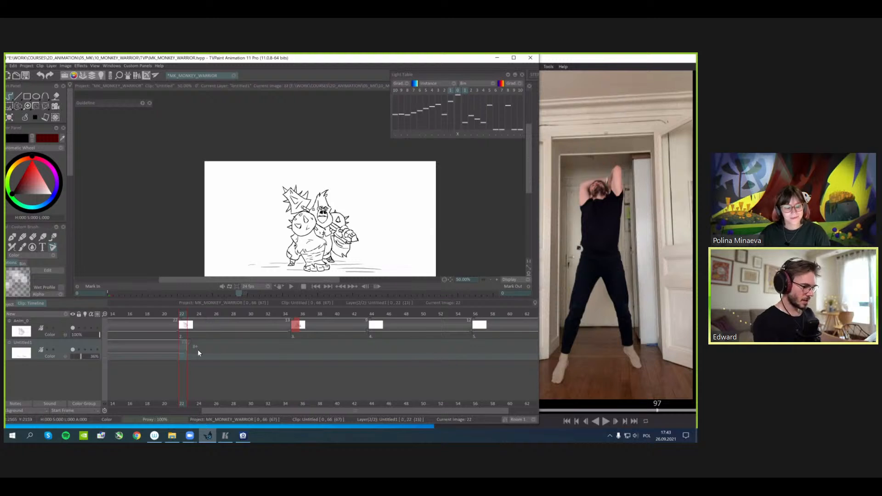
pyautogui.moveTo(185, 351); pyautogui.dragTo(497, 359)
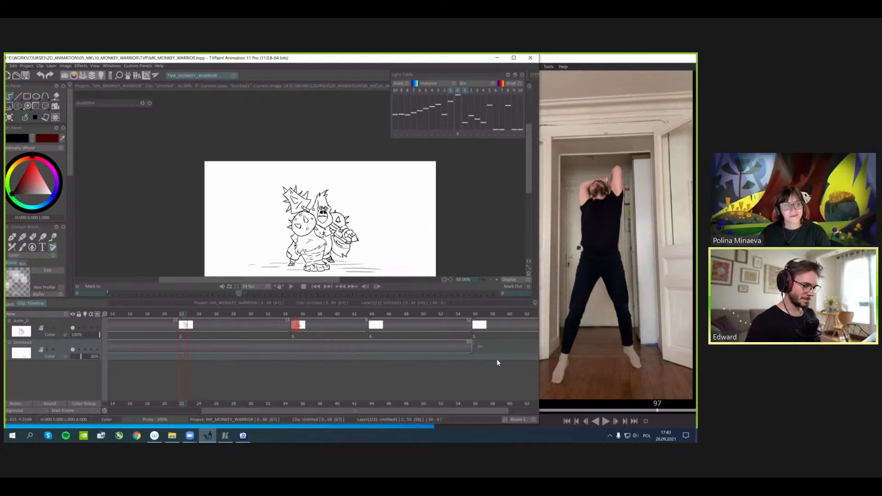
# - Create a blank image at frame 44 on the ground-line layer
pyautogui.click(373, 316)
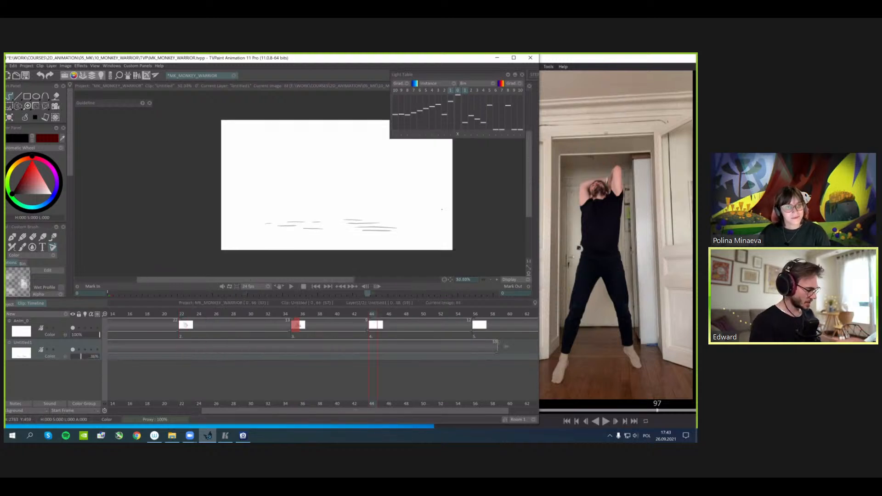
pyautogui.scroll(-1, 442, 210)
pyautogui.moveTo(442, 209); pyautogui.dragTo(450, 205)
pyautogui.press('Return')
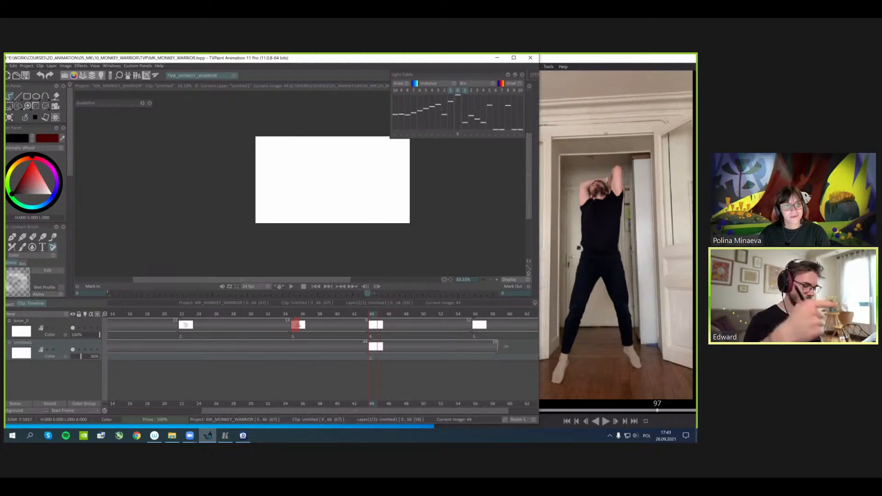
# - Select the Anim_0 layer and display the camera frame with the area outside it dimmed
pyautogui.press('Up')
pyautogui.moveTo(394, 181); pyautogui.dragTo(392, 227)
pyautogui.press('Tab')
pyautogui.press('+')
pyautogui.press('+')
pyautogui.moveTo(452, 171); pyautogui.dragTo(397, 254)
pyautogui.press('-')
pyautogui.click(51, 104)
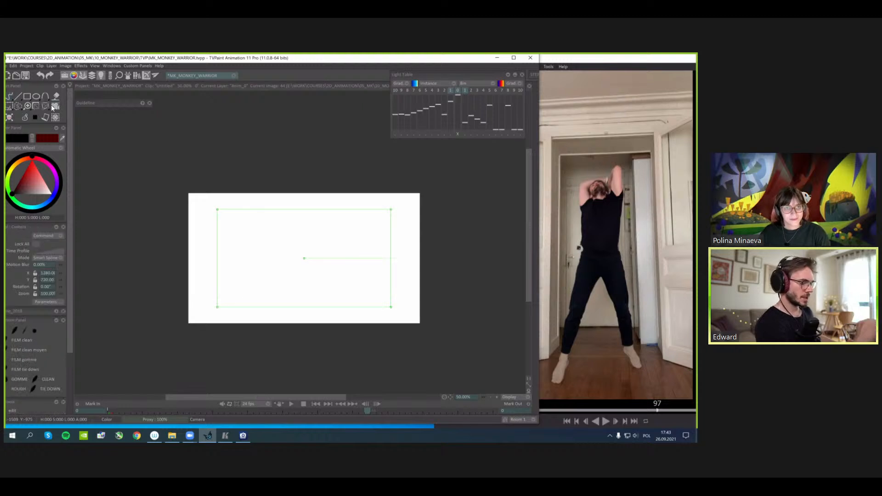
pyautogui.click(504, 397)
pyautogui.click(490, 403)
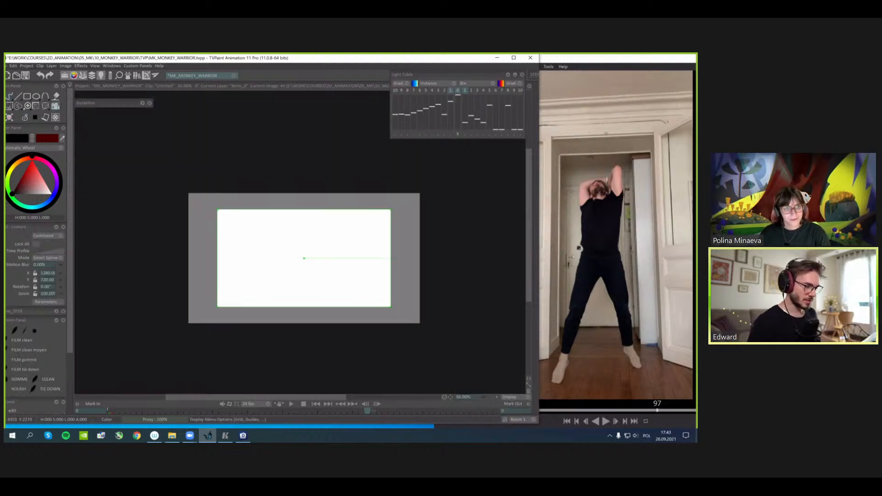
pyautogui.press('-')
pyautogui.press('+')
# - Go back to the first frame and flip through the key poses to check how they fit the camera frame
pyautogui.press('Tab')
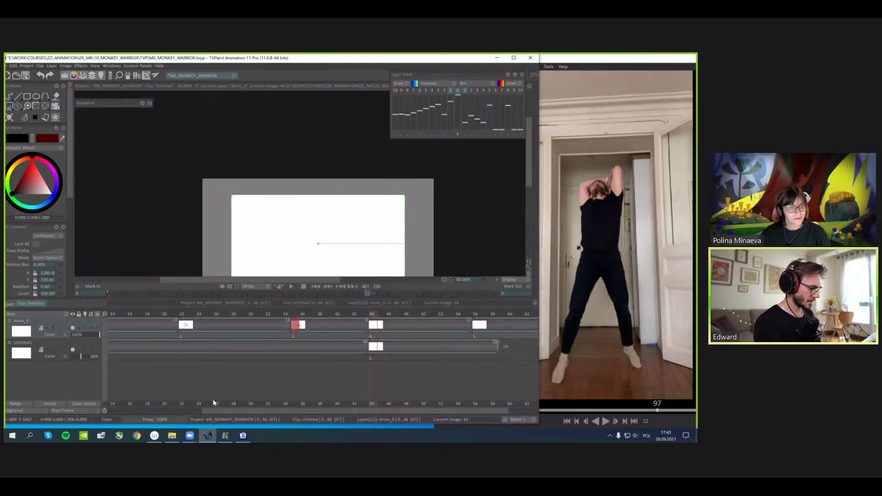
pyautogui.moveTo(215, 410); pyautogui.dragTo(119, 410)
pyautogui.click(123, 313)
pyautogui.press('Tab')
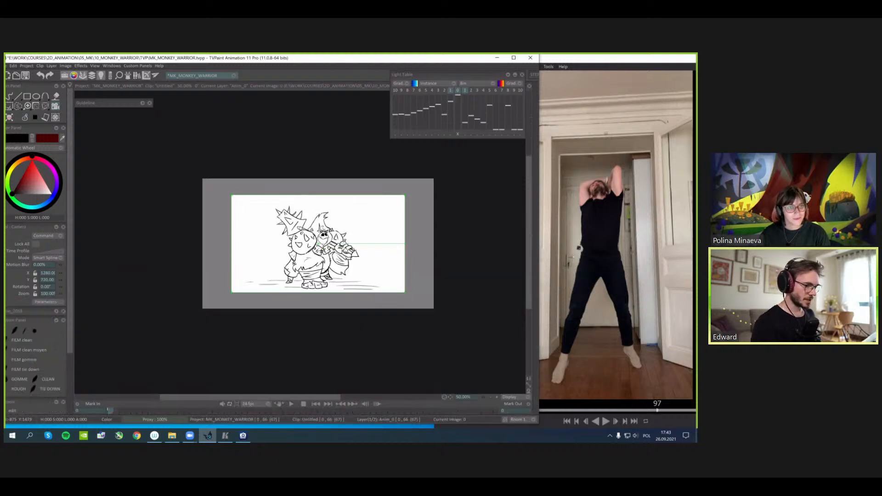
pyautogui.press('Right')
pyautogui.press('Right')
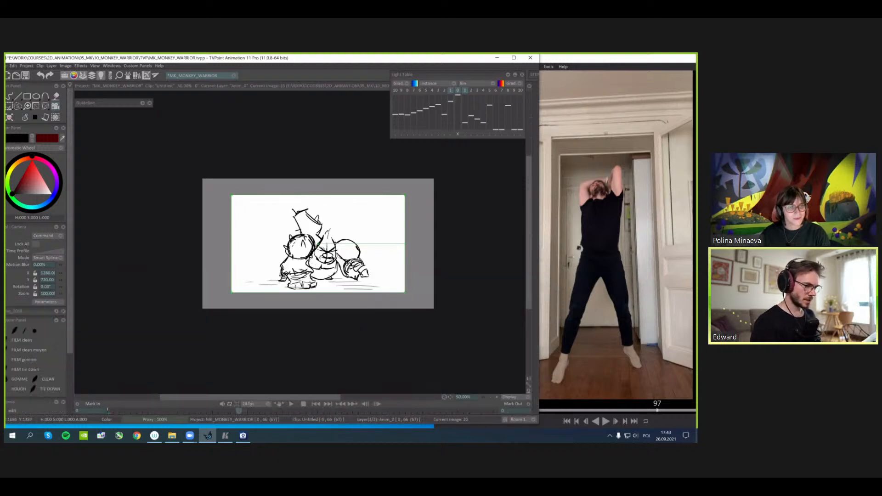
pyautogui.press('Left')
pyautogui.press('Right')
pyautogui.press('Right')
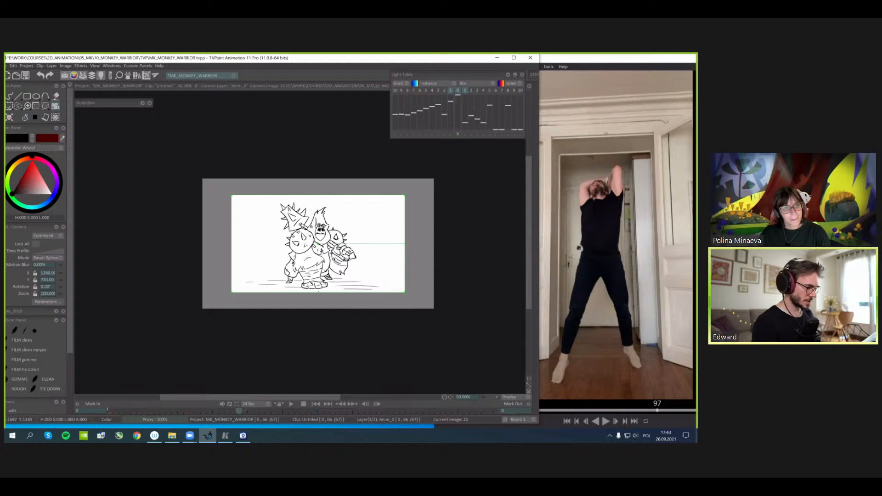
pyautogui.press('Left')
# - Select the near foot of the crouched pose and adjust it with the transform tool
pyautogui.press('s')
pyautogui.moveTo(314, 286); pyautogui.dragTo(286, 291)
pyautogui.hotkey('ctrl', 't')
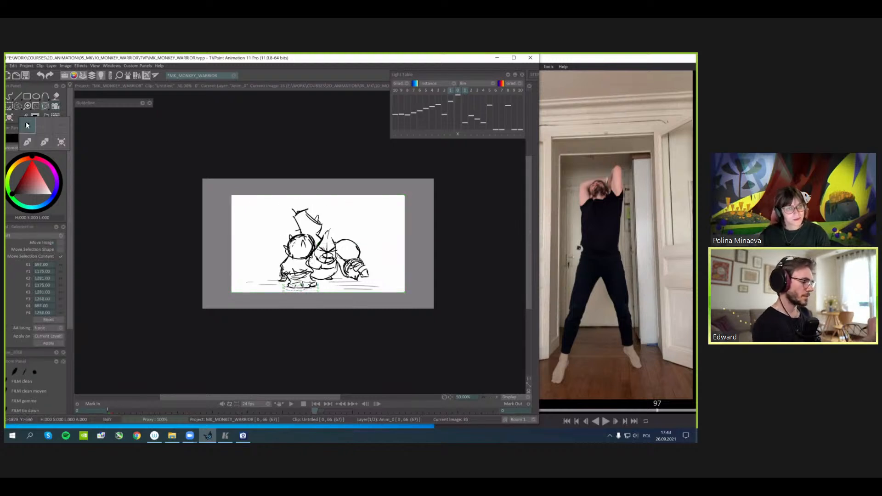
pyautogui.click(24, 121)
pyautogui.press('Return')
pyautogui.press('Return')
# - Flip between the standing, crouched and blank keys to study the motion, ending on frame 44
pyautogui.press('Right')
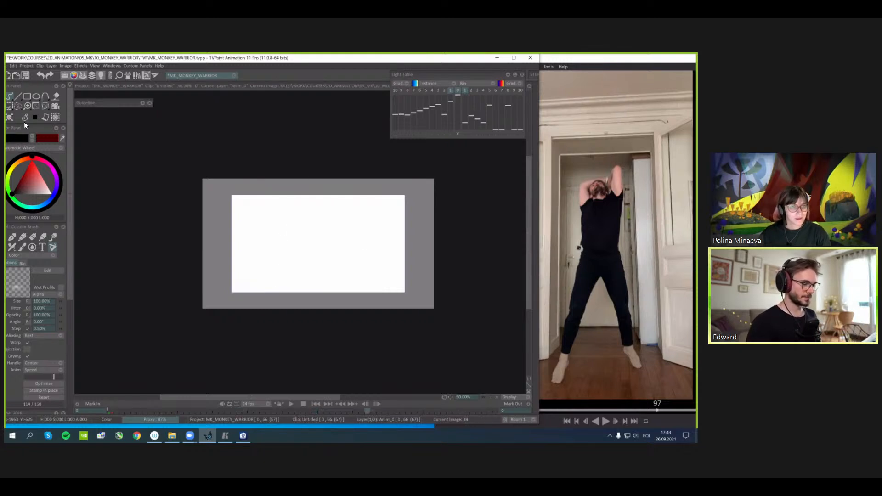
pyautogui.press('Left')
pyautogui.press('Right')
pyautogui.scroll(2, 367, 197)
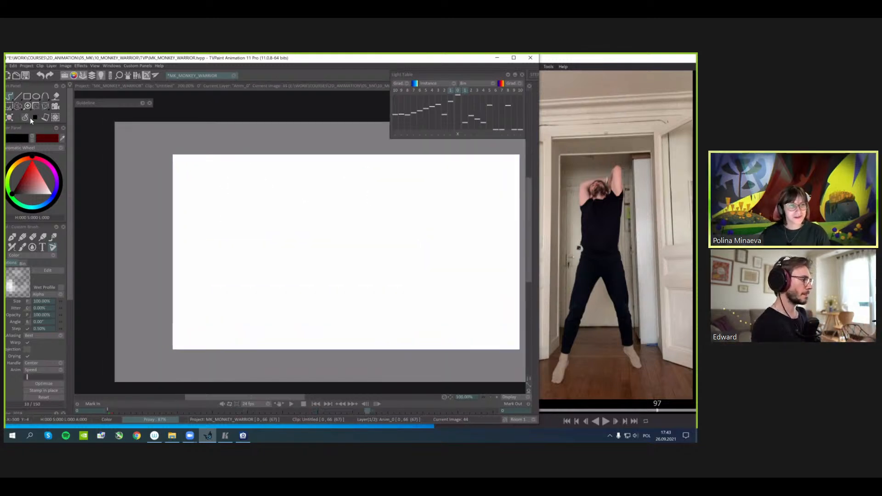
pyautogui.scroll(-1, 368, 197)
pyautogui.press('Return')
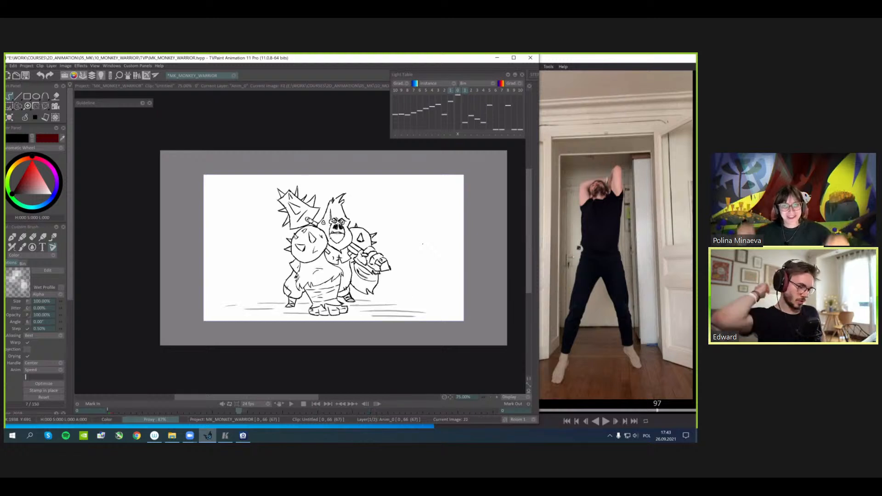
pyautogui.press('Right')
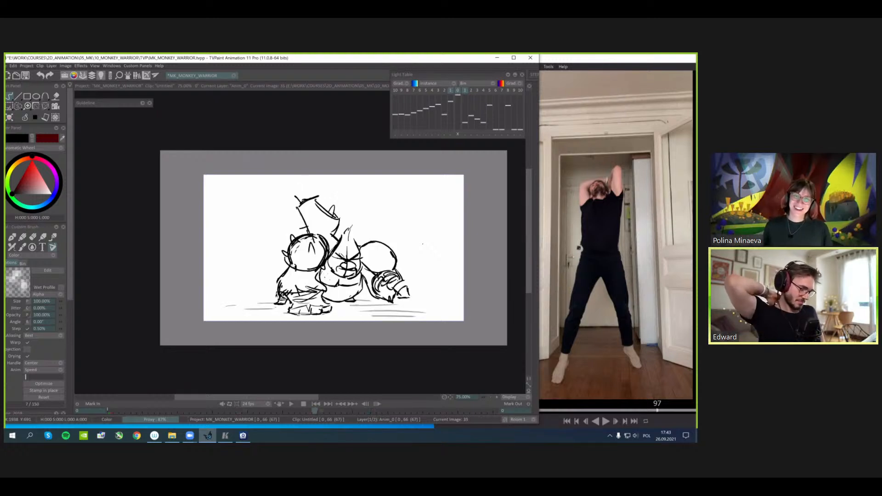
pyautogui.press('Down')
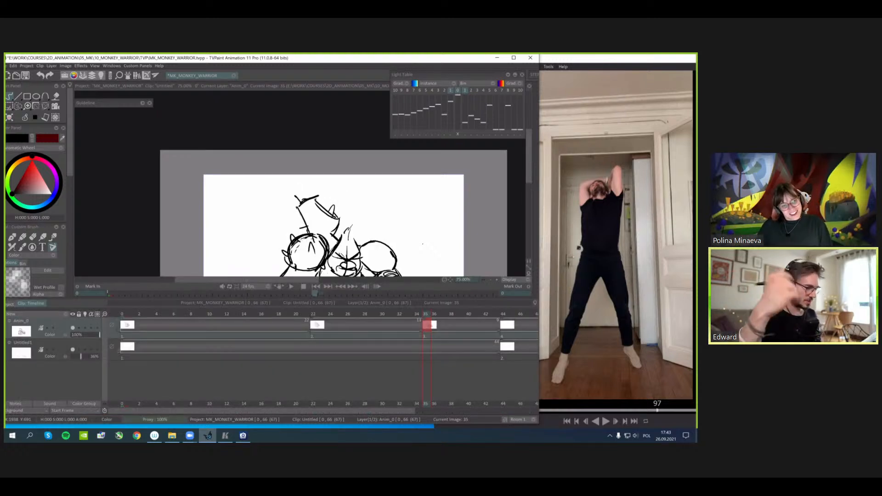
pyautogui.press('Down')
pyautogui.press('Right')
pyautogui.press('Left')
pyautogui.press('Left')
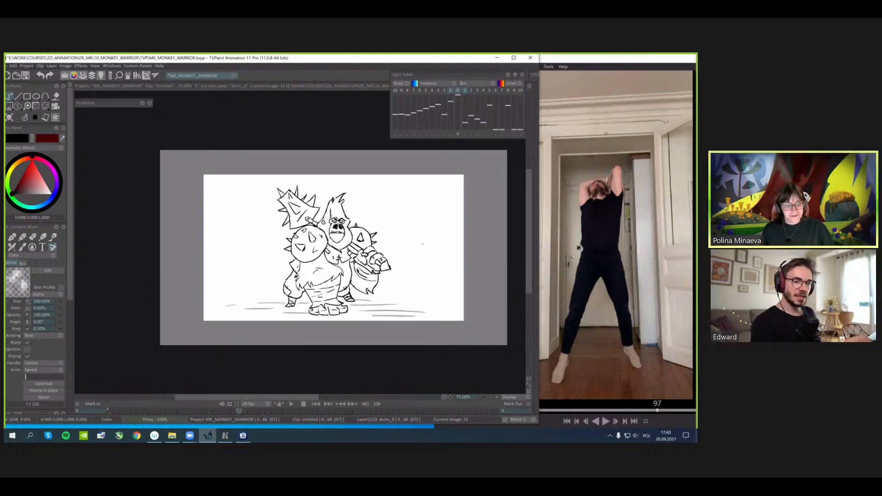
pyautogui.press('Right')
pyautogui.press('Right')
pyautogui.hotkey('ctrl', 'z')
pyautogui.moveTo(362, 213); pyautogui.dragTo(377, 267)
pyautogui.hotkey('ctrl', 'z')
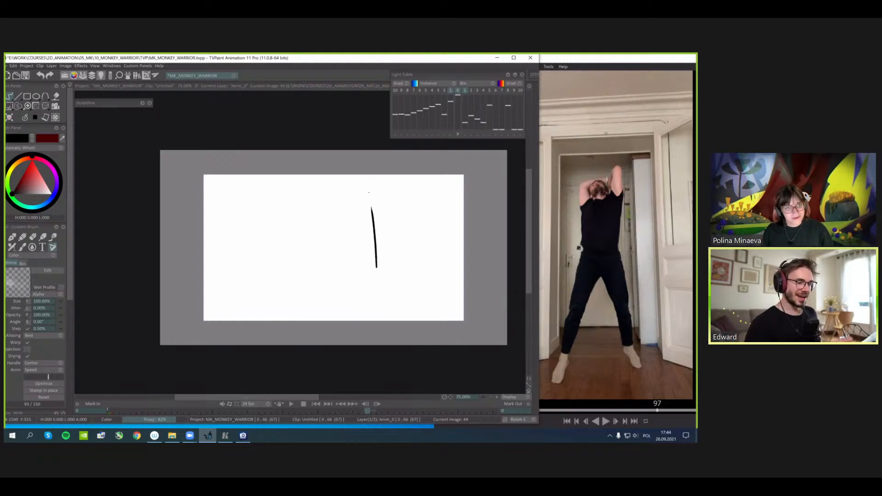
pyautogui.press('Left')
pyautogui.press('Right')
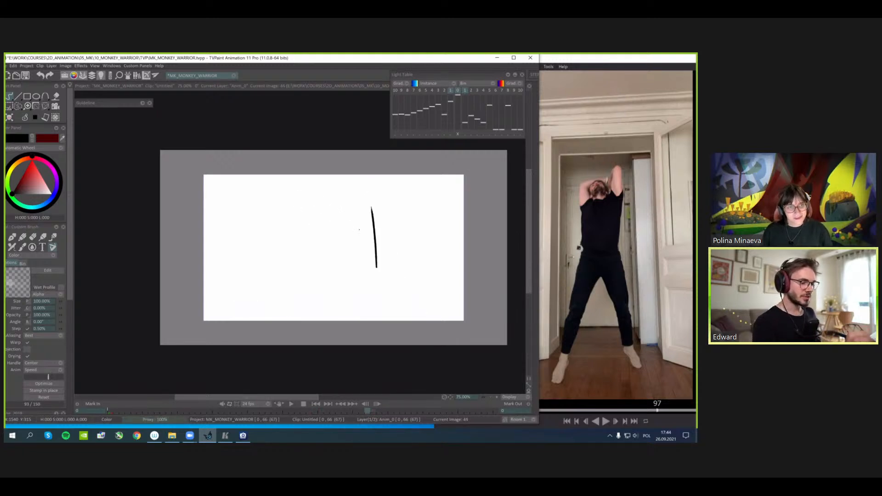
pyautogui.hotkey('ctrl', 'z')
# - Draw a near-vertical guide stroke and a shorter slanted one beside it on the blank key at frame 44
pyautogui.moveTo(358, 208); pyautogui.dragTo(359, 251)
pyautogui.hotkey('ctrl', 'z')
pyautogui.hotkey('ctrl', 'z')
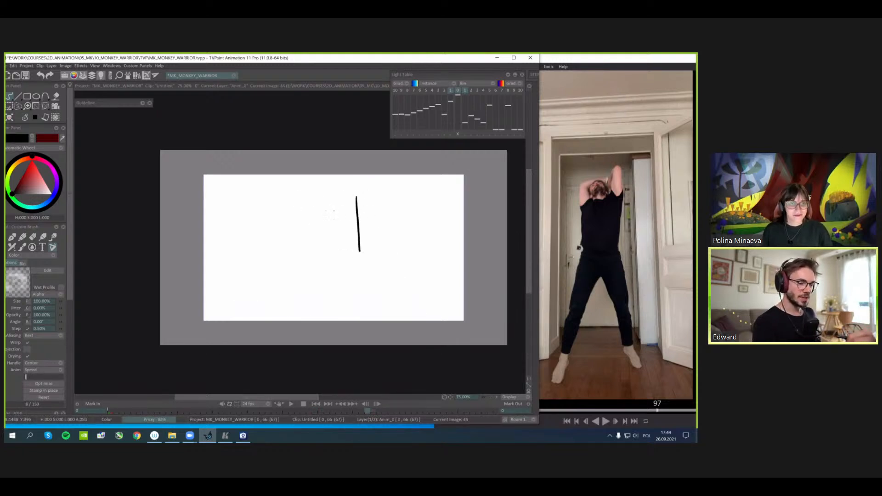
pyautogui.press('Left')
pyautogui.moveTo(330, 192); pyautogui.dragTo(315, 232)
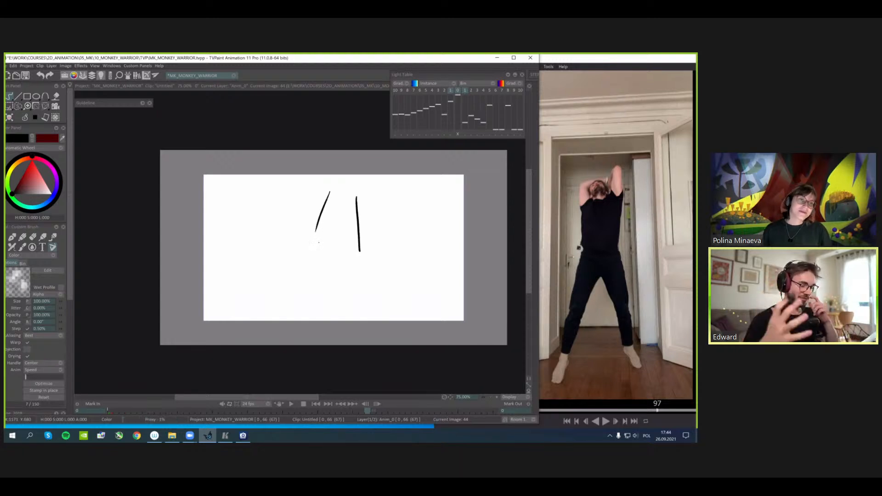
pyautogui.press('Left')
pyautogui.press('Right')
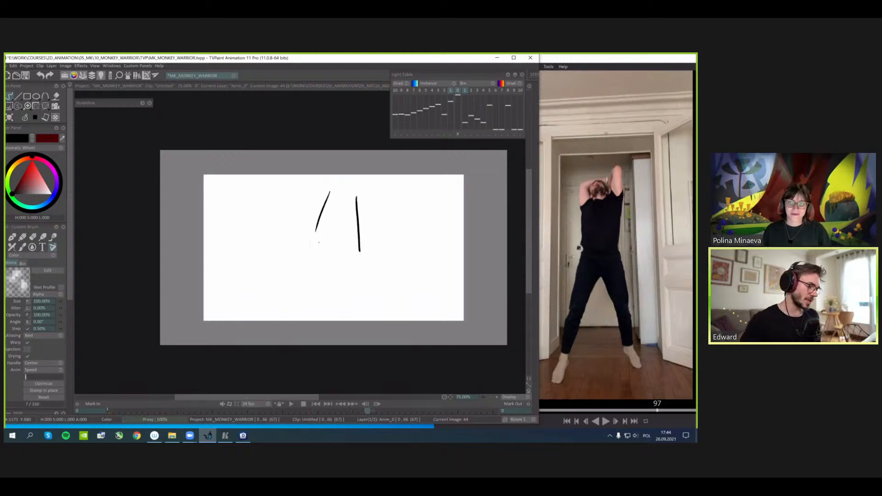
pyautogui.press('Left')
pyautogui.press('Right')
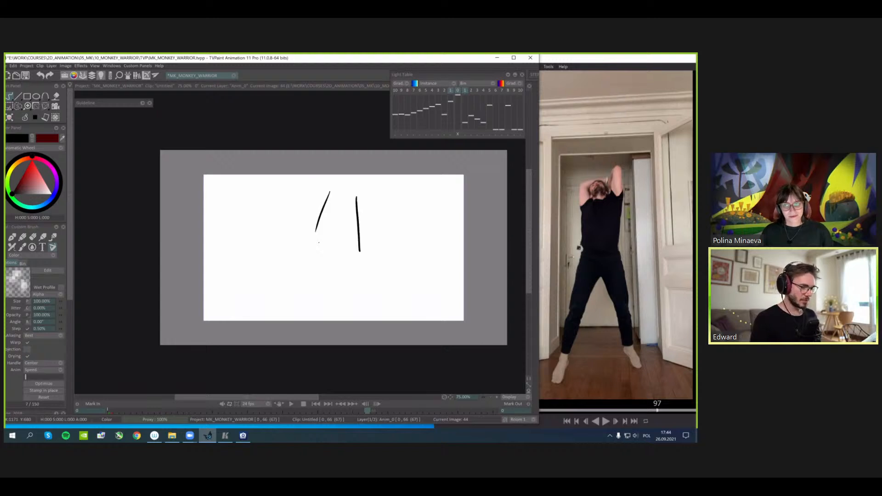
# - Step back through the animation to the start of the clip
pyautogui.press('Left')
pyautogui.press('Left')
pyautogui.press('Left')
pyautogui.press('Left')
pyautogui.press('Left')
pyautogui.press('Left')
pyautogui.press('Left')
pyautogui.press('Left')
pyautogui.press('Left')
pyautogui.press('Left')
pyautogui.press('Left')
pyautogui.press('Left')
pyautogui.press('Left')
pyautogui.press('Left')
pyautogui.press('Left')
pyautogui.press('Left')
pyautogui.press('Left')
pyautogui.press('Left')
pyautogui.press('Left')
pyautogui.press('Left')
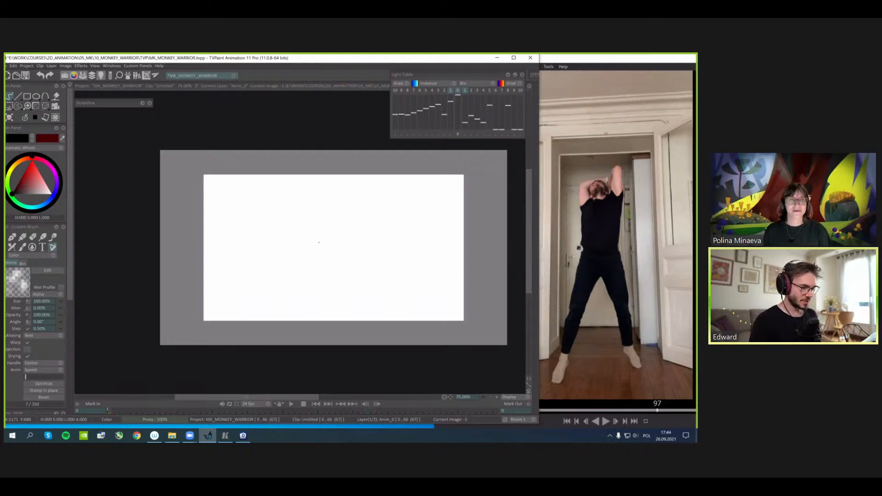
# - Step forward to the rough key at frame 44 and compare its guide strokes with the standing pose at frame 0
pyautogui.press('Right')
pyautogui.press('Right')
pyautogui.press('Right')
pyautogui.press('Right')
pyautogui.press('Right')
pyautogui.press('Right')
pyautogui.press('Right')
pyautogui.press('Right')
pyautogui.press('Right')
pyautogui.press('Right')
pyautogui.press('Right')
pyautogui.press('Right')
pyautogui.press('Right')
pyautogui.press('Right')
pyautogui.press('Right')
pyautogui.press('Right')
pyautogui.press('Right')
pyautogui.press('Right')
pyautogui.press('Right')
pyautogui.press('Right')
pyautogui.press('Right')
pyautogui.press('Right')
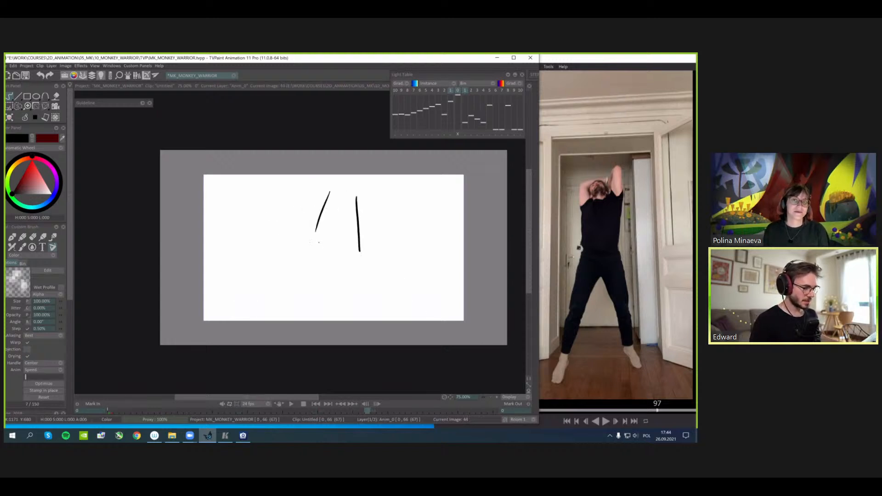
pyautogui.press('Left')
pyautogui.press('Right')
pyautogui.press('Home')
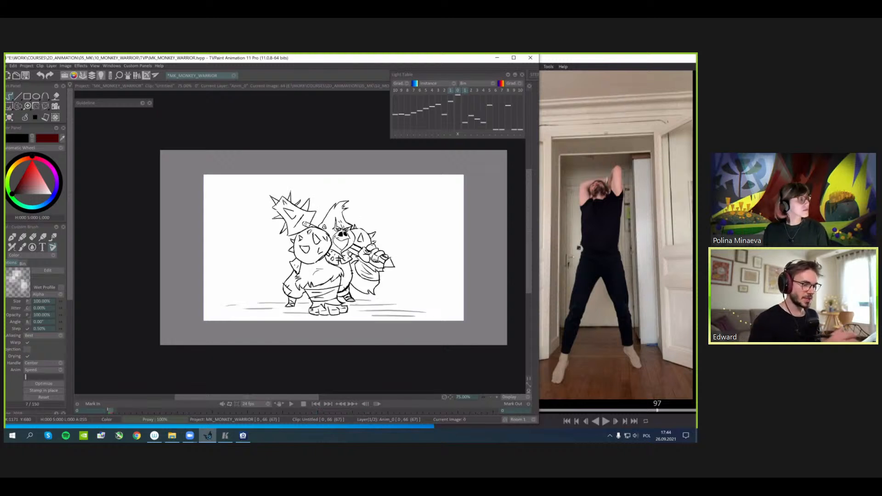
# - Sketch the rounded belly bottom and the shoulder and chest lines between the guide strokes on frame 44, checking against the standing pose
pyautogui.press('Left')
pyautogui.moveTo(319, 258)
pyautogui.mouseDown()
pyautogui.moveTo(340, 268)
pyautogui.moveTo(362, 247)
pyautogui.moveTo(348, 215)
pyautogui.moveTo(333, 214)
pyautogui.moveTo(357, 197)
pyautogui.moveTo(336, 201)
pyautogui.mouseUp()
pyautogui.press('Left')
pyautogui.press('Right')
pyautogui.press('Left')
pyautogui.press('Right')
pyautogui.press('Left')
pyautogui.press('Right')
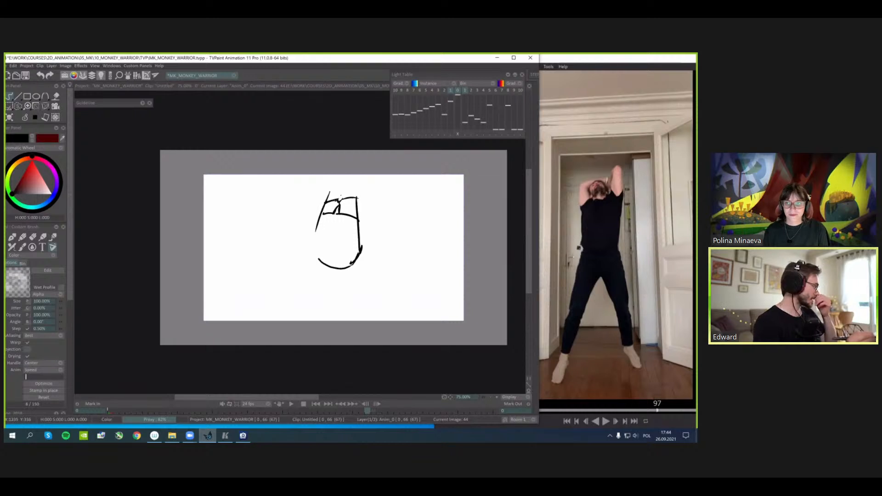
# - Sketch the right-hand arm raised from the shoulder to a pointed elbow above the canvas edge, bending back toward the head
pyautogui.press('Left')
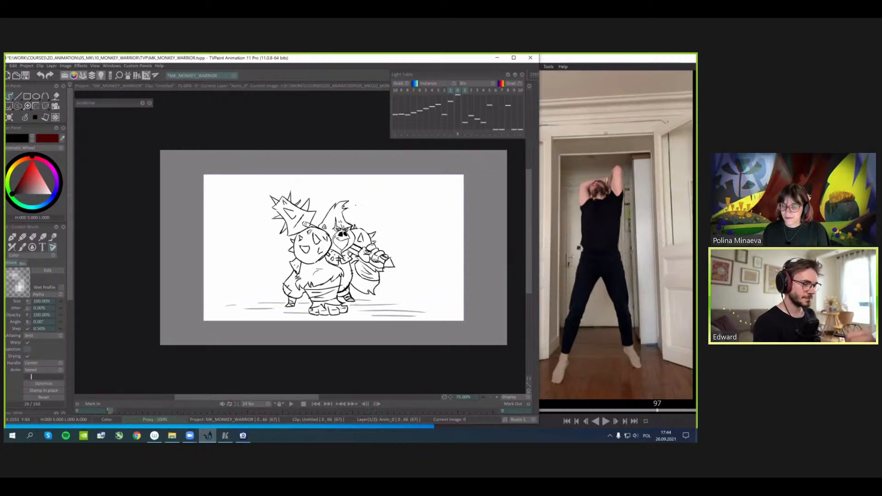
pyautogui.press('Right')
pyautogui.press('Left')
pyautogui.moveTo(327, 251)
pyautogui.mouseDown()
pyautogui.moveTo(336, 260)
pyautogui.moveTo(347, 253)
pyautogui.mouseUp()
pyautogui.press('Right')
pyautogui.press('Left')
pyautogui.press('Right')
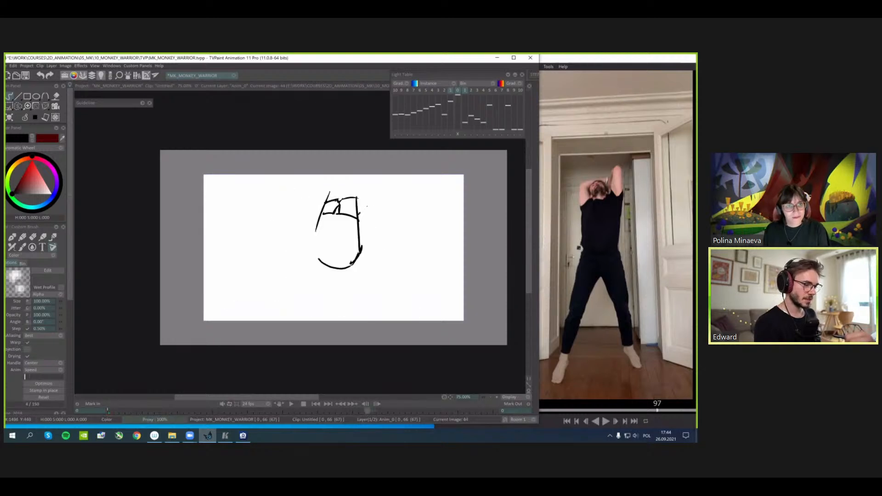
pyautogui.moveTo(359, 220)
pyautogui.mouseDown()
pyautogui.moveTo(384, 195)
pyautogui.moveTo(380, 159)
pyautogui.moveTo(360, 180)
pyautogui.mouseUp()
pyautogui.press('Left')
pyautogui.press('Right')
pyautogui.press('Left')
pyautogui.press('Right')
pyautogui.press('Left')
pyautogui.press('Right')
pyautogui.press('Left')
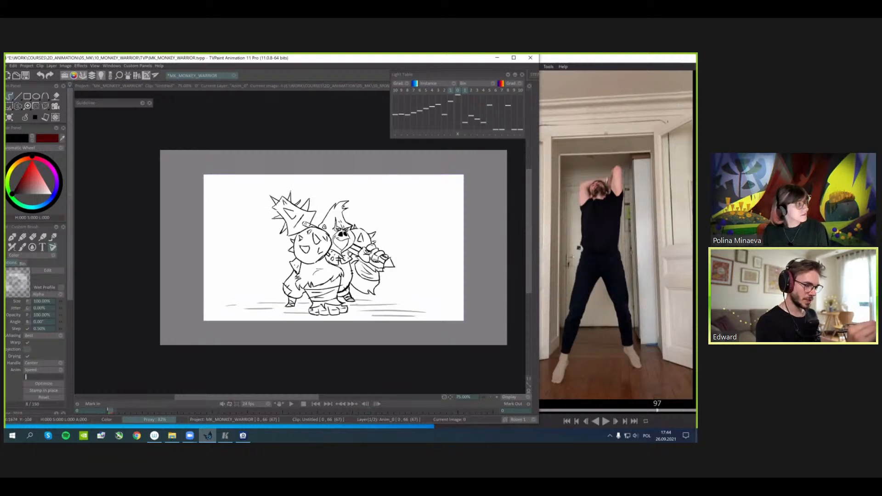
pyautogui.press('Right')
pyautogui.press('Left')
pyautogui.press('Right')
pyautogui.press('Left')
pyautogui.press('Right')
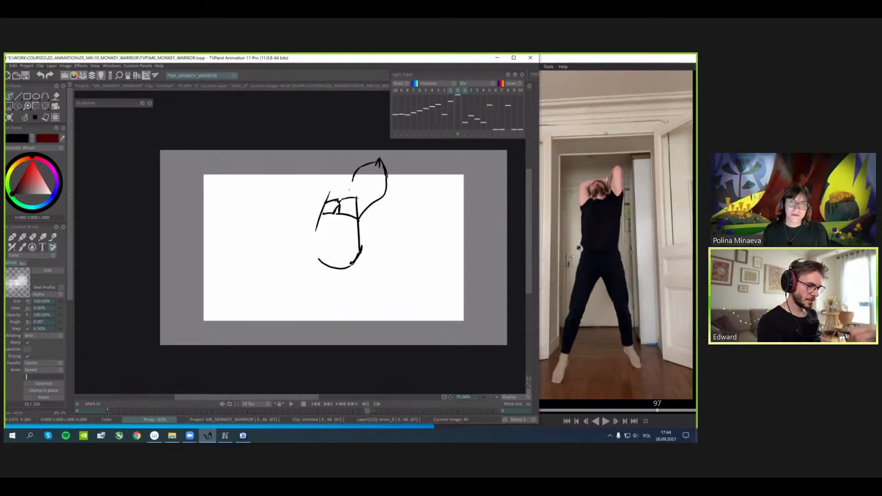
# - Draw a rounded, tilted-back head with simple face and beard lines above the chest on frame 44
pyautogui.moveTo(358, 197)
pyautogui.mouseDown()
pyautogui.moveTo(344, 174)
pyautogui.moveTo(326, 200)
pyautogui.moveTo(340, 175)
pyautogui.moveTo(349, 180)
pyautogui.moveTo(324, 199)
pyautogui.moveTo(339, 198)
pyautogui.mouseUp()
pyautogui.moveTo(336, 191); pyautogui.dragTo(343, 198)
pyautogui.press('Left')
pyautogui.press('Right')
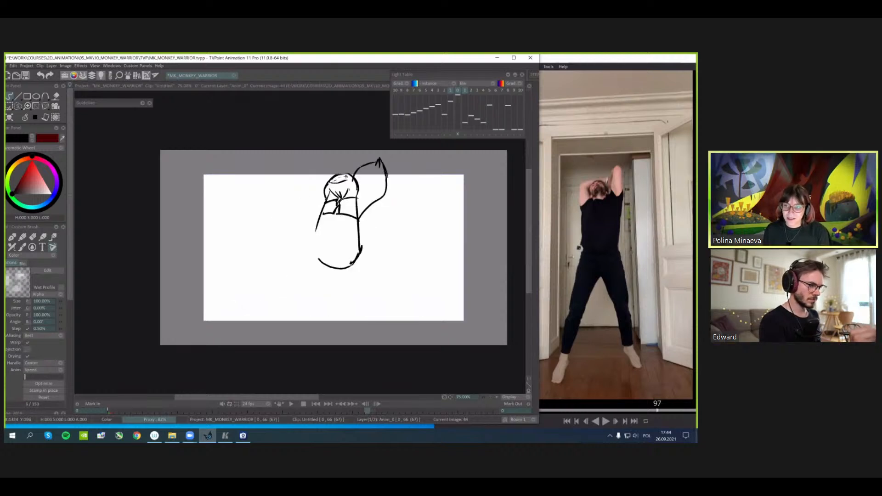
pyautogui.press('Left')
pyautogui.press('Right')
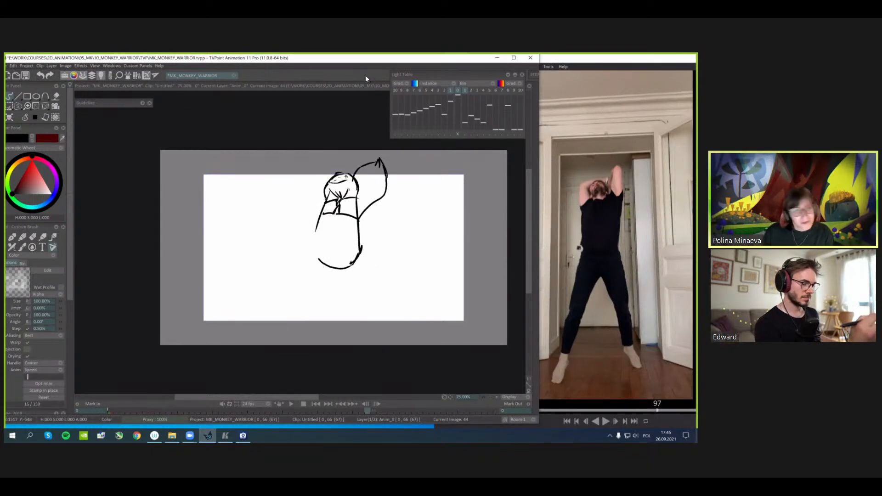
# - Close the left contour of the torso down to the belly curve and compare it with the standing pose
pyautogui.press('Home')
pyautogui.press('Right')
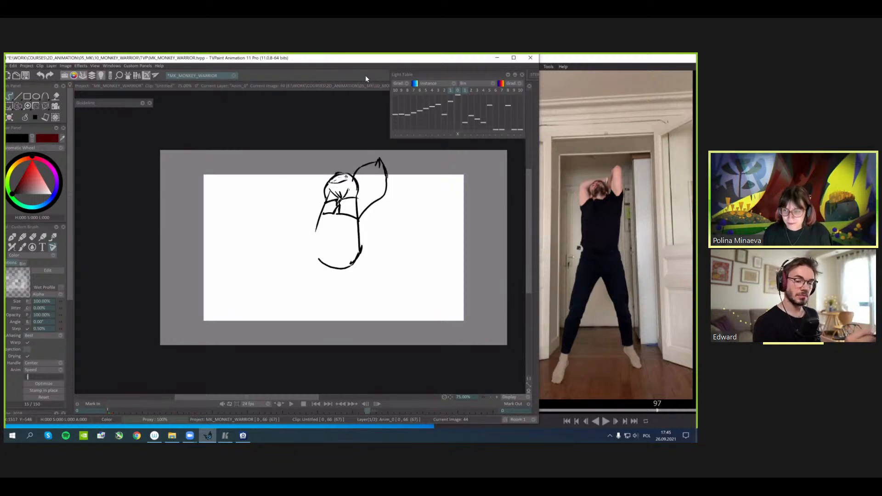
pyautogui.press('Left')
pyautogui.press('Right')
pyautogui.press('Left')
pyautogui.press('Right')
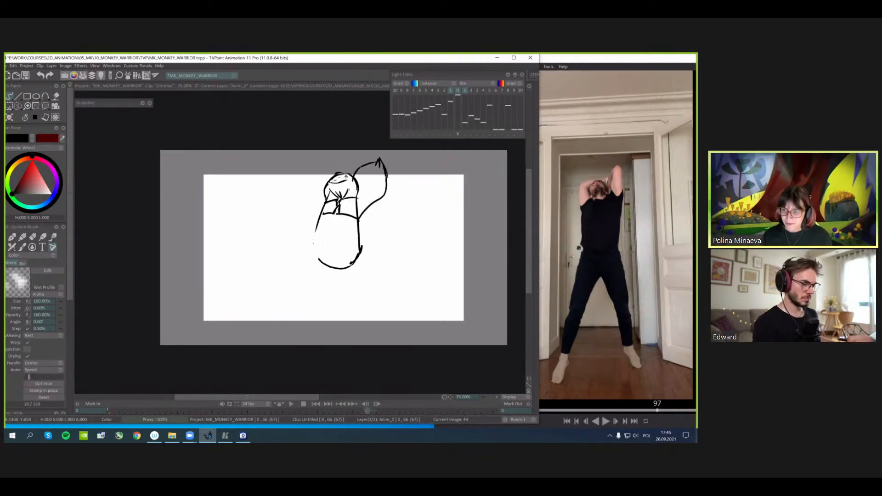
pyautogui.moveTo(315, 233); pyautogui.dragTo(324, 265)
pyautogui.press('Left')
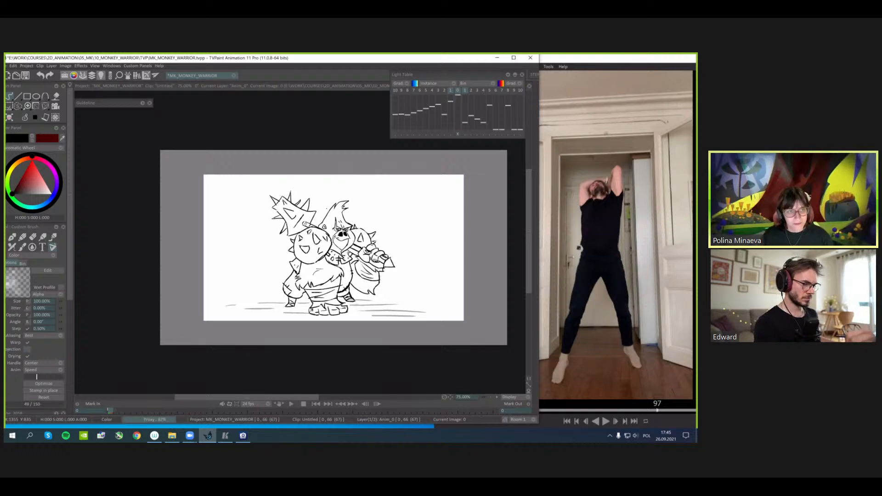
pyautogui.press('Right')
pyautogui.press('Left')
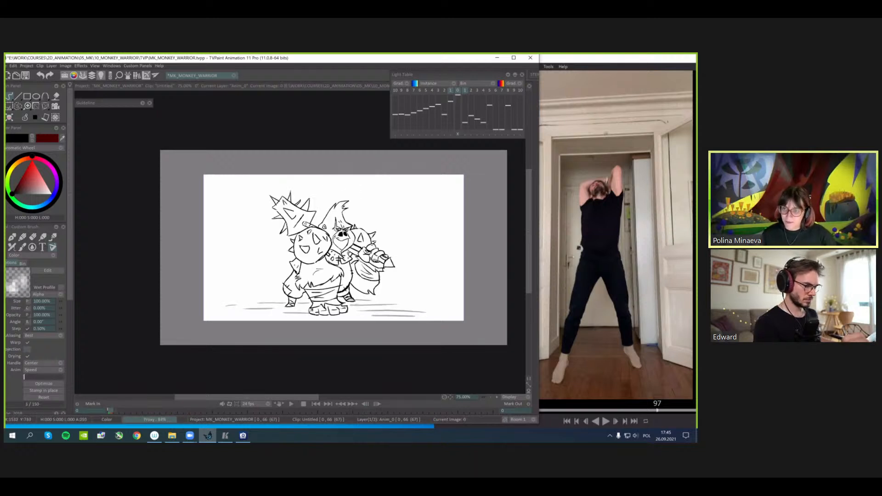
pyautogui.scroll(1, 411, 276)
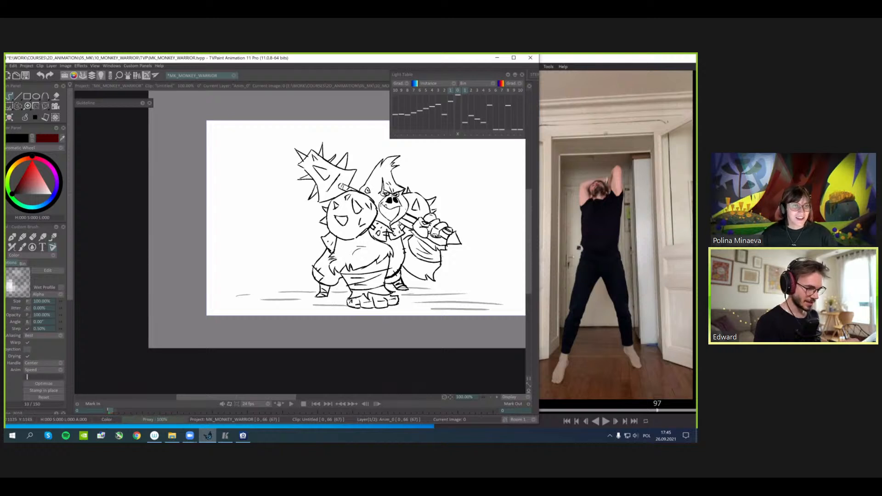
pyautogui.moveTo(389, 237)
pyautogui.mouseDown()
pyautogui.moveTo(360, 248)
pyautogui.moveTo(315, 242)
pyautogui.moveTo(391, 235)
pyautogui.mouseUp()
pyautogui.moveTo(344, 216)
pyautogui.mouseDown()
pyautogui.moveTo(320, 244)
pyautogui.moveTo(407, 239)
pyautogui.mouseUp()
pyautogui.hotkey('ctrl', 'z')
pyautogui.hotkey('ctrl', 'z')
pyautogui.hotkey('ctrl', 'z')
pyautogui.hotkey('ctrl', 'z')
pyautogui.hotkey('ctrl', 'z')
pyautogui.hotkey('ctrl', 'z')
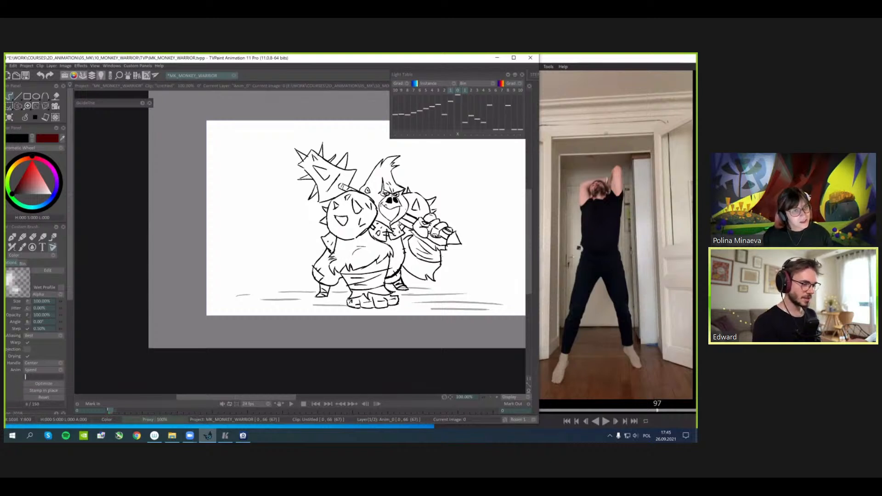
pyautogui.moveTo(325, 235); pyautogui.dragTo(332, 250)
pyautogui.hotkey('ctrl', 'z')
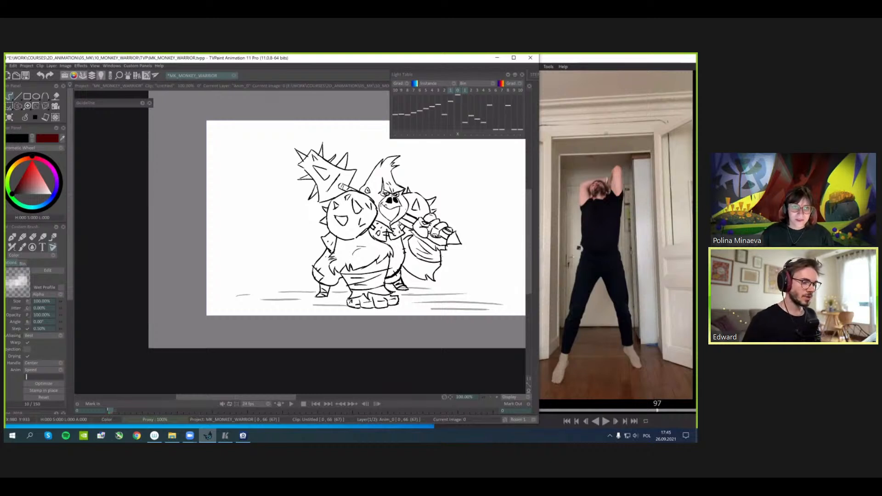
# - Sketch the left-hand arm on frame 44, raised from the shoulder to a pointed elbow with a line running over the head
pyautogui.click(367, 411)
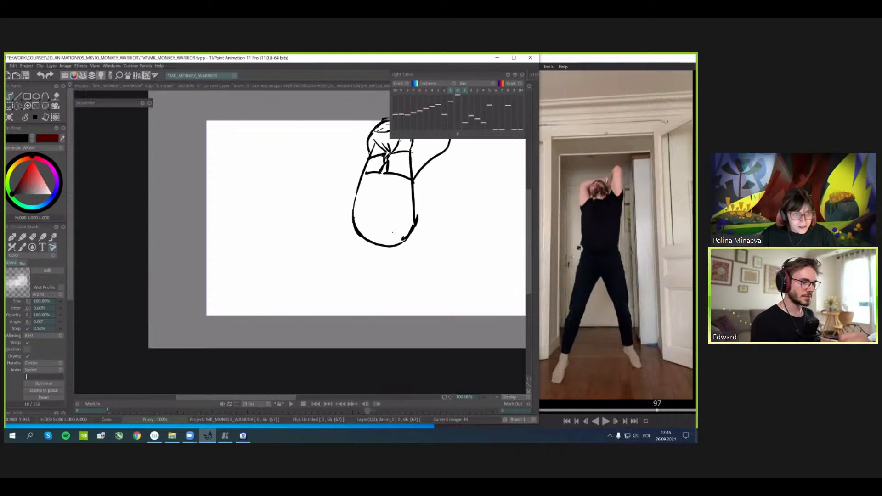
pyautogui.moveTo(429, 162); pyautogui.dragTo(412, 199)
pyautogui.scroll(-1, 412, 199)
pyautogui.press('Home')
pyautogui.press('Right')
pyautogui.press('Left')
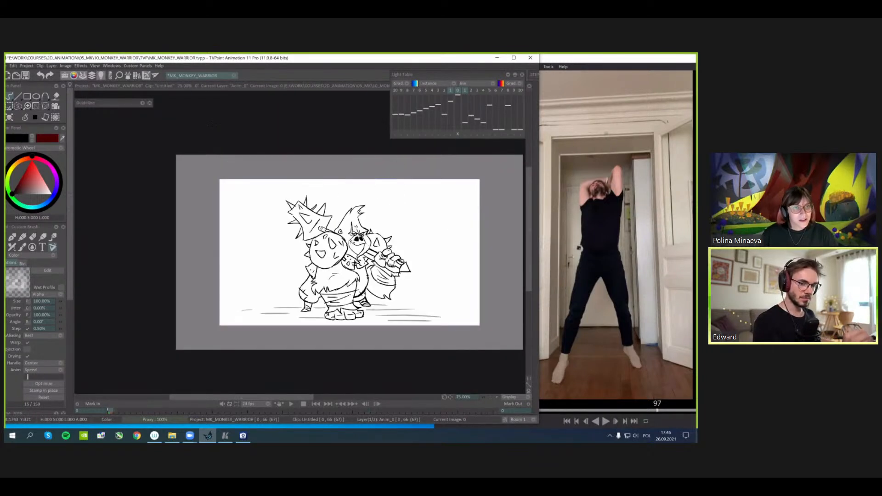
pyautogui.press('Right')
pyautogui.press('Left')
pyautogui.press('Right')
pyautogui.moveTo(338, 223)
pyautogui.mouseDown()
pyautogui.moveTo(321, 175)
pyautogui.moveTo(366, 169)
pyautogui.moveTo(326, 166)
pyautogui.moveTo(326, 203)
pyautogui.mouseUp()
pyautogui.hotkey('ctrl', 'z')
pyautogui.press('Left')
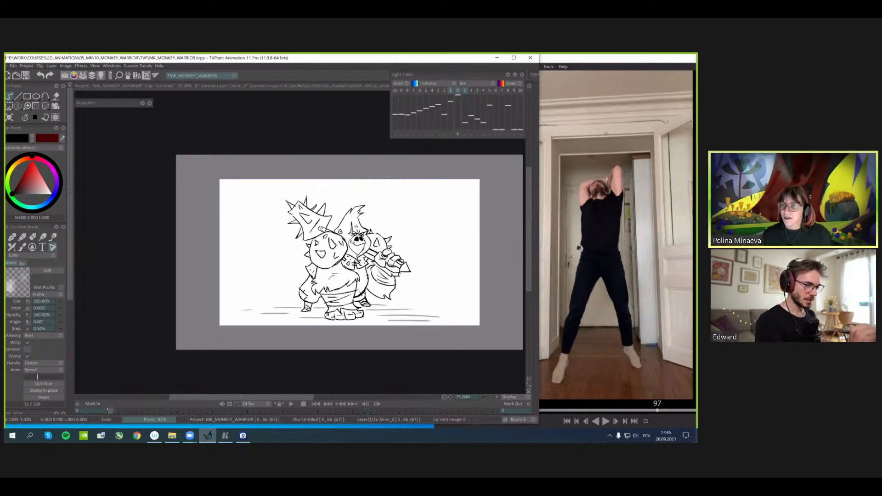
pyautogui.press('Right')
pyautogui.press('Left')
pyautogui.press('Right')
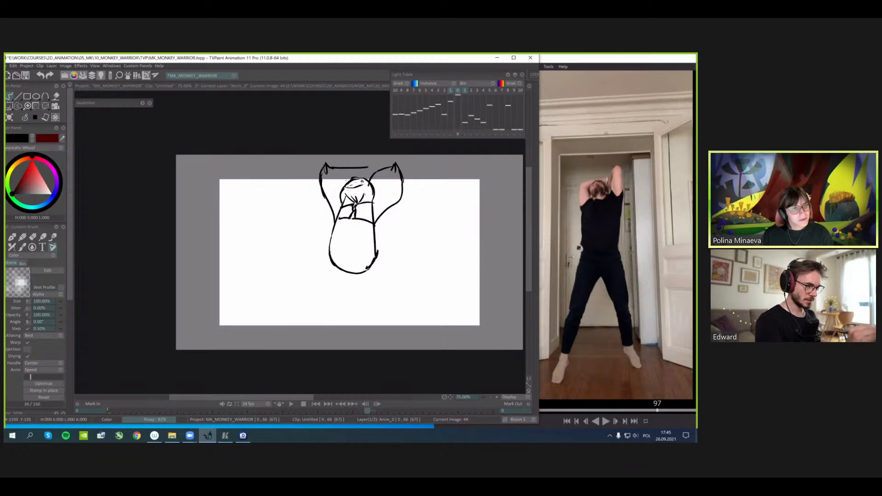
# - Draw the left-hand forearm curving from the elbow back behind the head and compare with the standing pose
pyautogui.moveTo(331, 168)
pyautogui.mouseDown()
pyautogui.moveTo(349, 181)
pyautogui.moveTo(365, 178)
pyautogui.moveTo(346, 166)
pyautogui.mouseUp()
pyautogui.hotkey('ctrl', 'z')
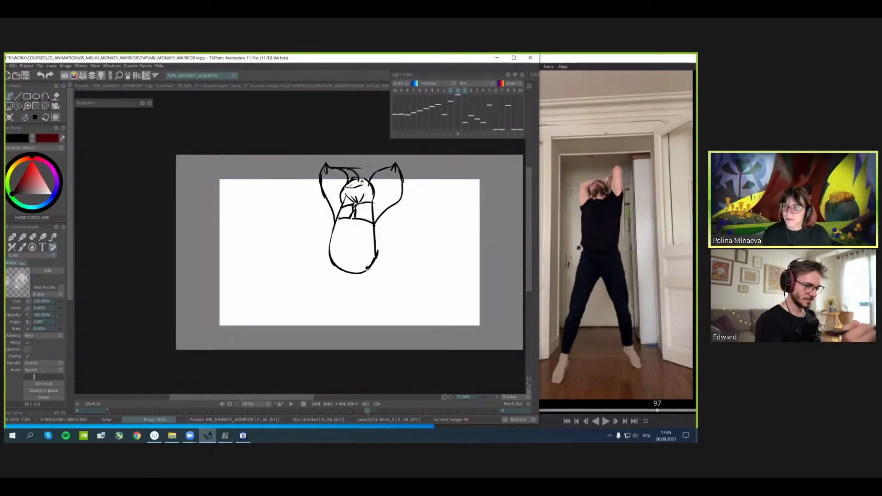
pyautogui.press('Left')
pyautogui.press('Right')
pyautogui.press('Left')
pyautogui.press('Right')
# - Draw the right-hand leg below the belly with a tapering thigh, a knee line and a narrow lower leg
pyautogui.moveTo(377, 235)
pyautogui.mouseDown()
pyautogui.moveTo(379, 290)
pyautogui.moveTo(364, 293)
pyautogui.mouseUp()
pyautogui.hotkey('ctrl', 'z')
pyautogui.press('Left')
pyautogui.press('Right')
pyautogui.hotkey('ctrl', 'z')
pyautogui.moveTo(366, 294)
pyautogui.mouseDown()
pyautogui.moveTo(381, 291)
pyautogui.moveTo(377, 298)
pyautogui.mouseUp()
pyautogui.moveTo(378, 296); pyautogui.dragTo(379, 315)
pyautogui.hotkey('ctrl', 'z')
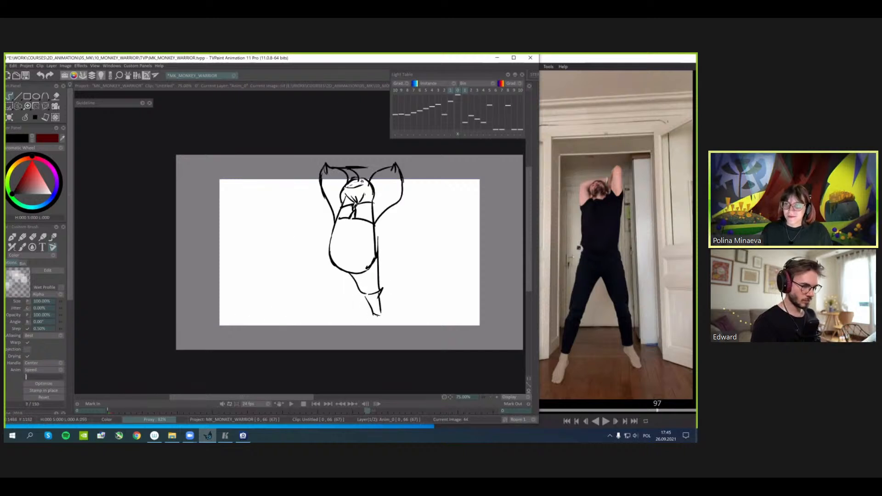
# - Finish the tip of the right-hand foot and block in the outer and inner thigh lines of the left-hand leg
pyautogui.press('Left')
pyautogui.press('Right')
pyautogui.press('Left')
pyautogui.press('Right')
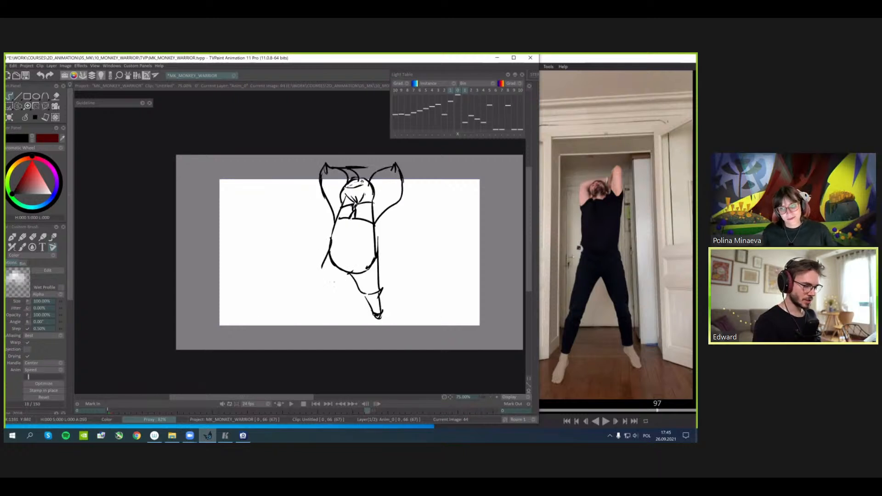
pyautogui.press('Left')
pyautogui.press('Right')
pyautogui.press('Left')
pyautogui.press('Right')
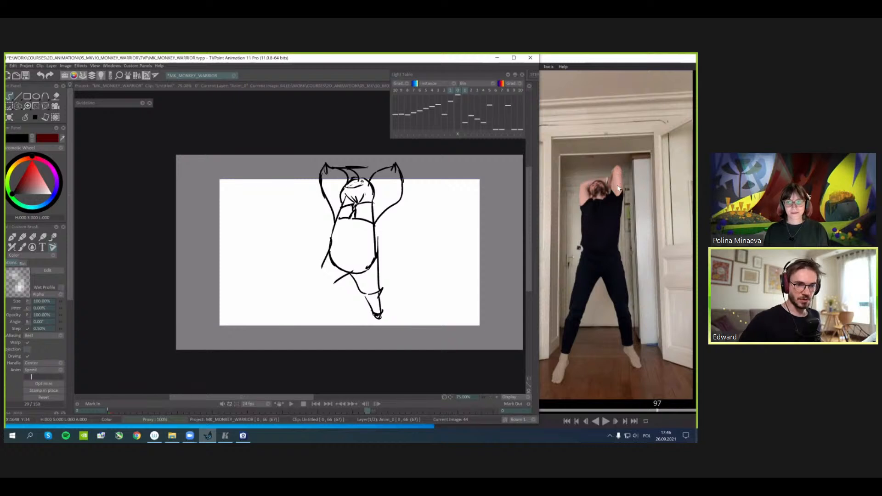
# - Select the left-hand raised arm with a freehand selection and transform it so its elbow sits lower
pyautogui.press('s')
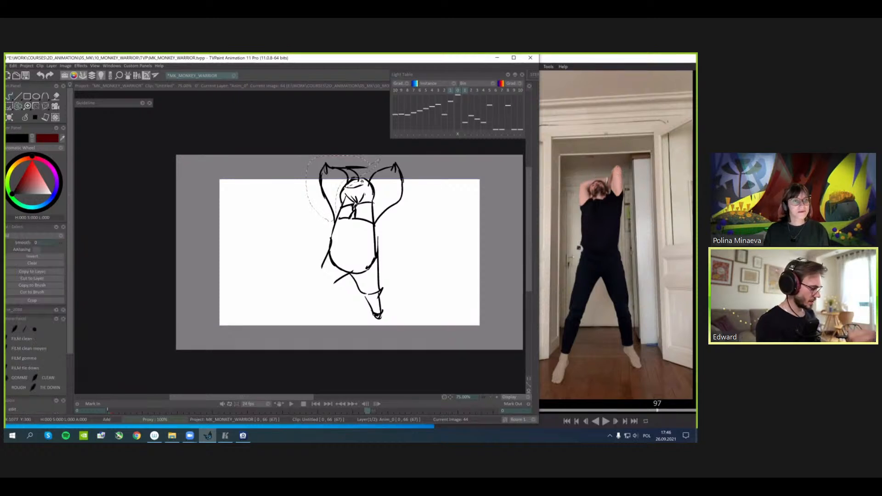
pyautogui.press('t')
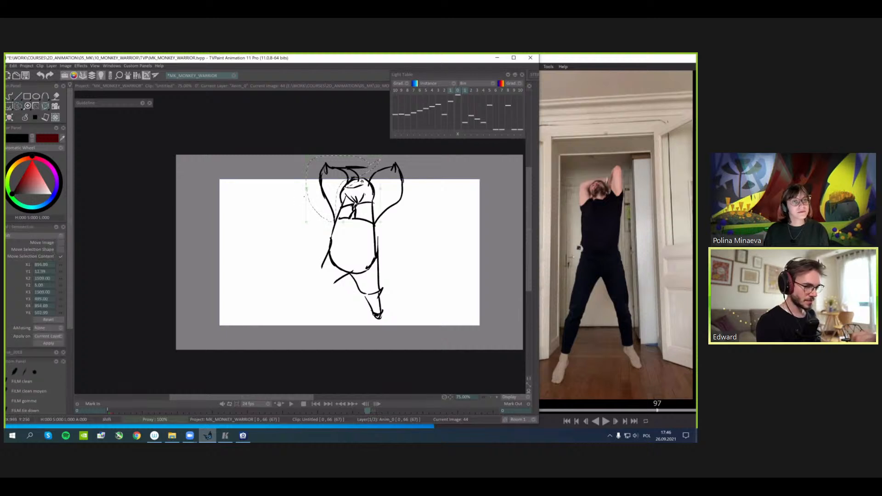
pyautogui.moveTo(318, 188)
pyautogui.mouseDown()
pyautogui.moveTo(319, 203)
pyautogui.moveTo(304, 203)
pyautogui.mouseUp()
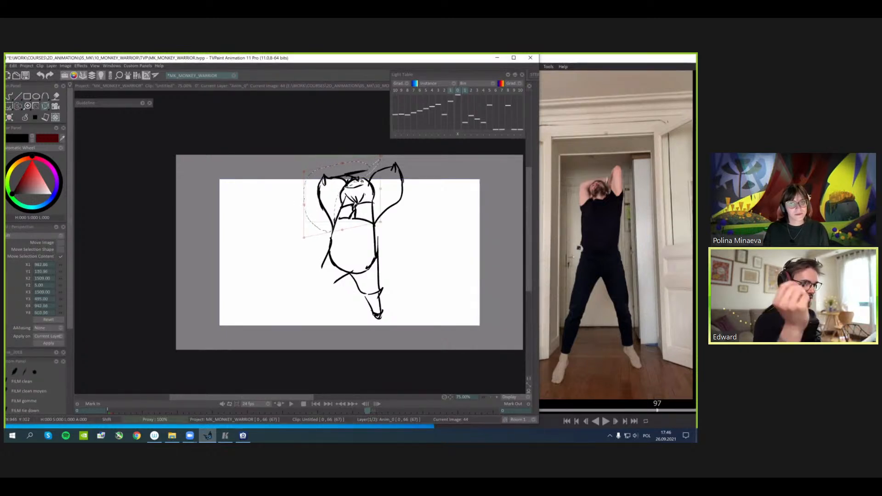
pyautogui.click(34, 118)
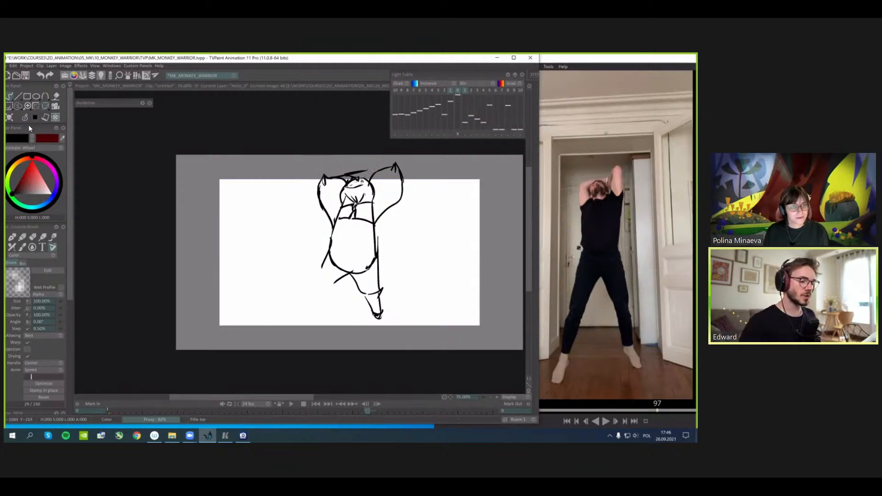
# - Redraw the left-hand thigh on frame 44 as a rounded shape bulging out from the hip to the knee
pyautogui.press('Home')
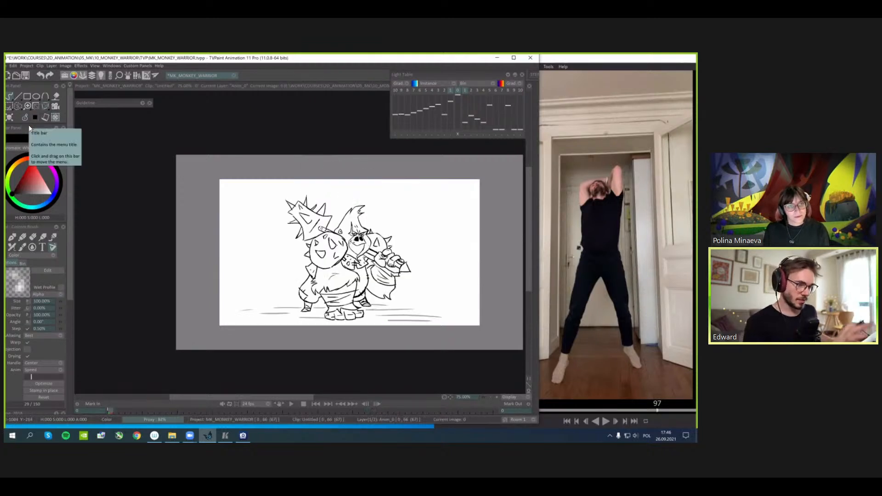
pyautogui.press('Right')
pyautogui.press('Left')
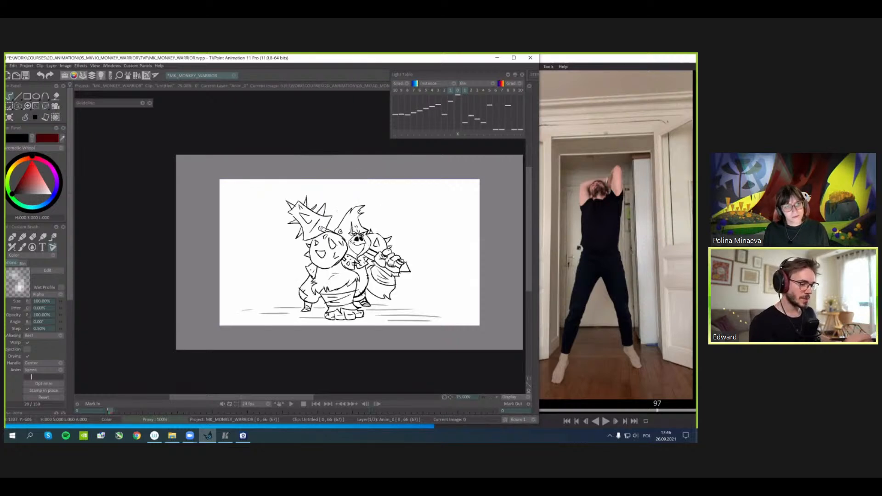
pyautogui.press('Right')
pyautogui.press('Left')
pyautogui.press('Right')
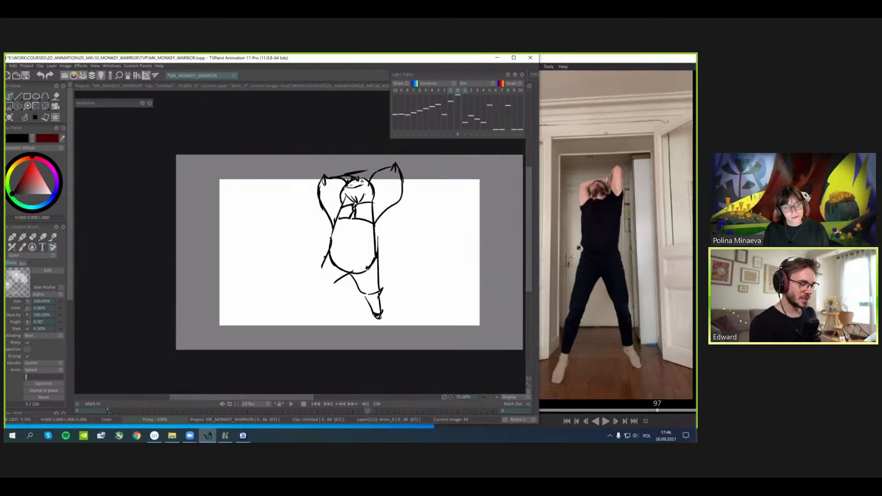
pyautogui.hotkey('ctrl', 'z')
pyautogui.moveTo(329, 255)
pyautogui.mouseDown()
pyautogui.moveTo(319, 267)
pyautogui.moveTo(328, 283)
pyautogui.mouseUp()
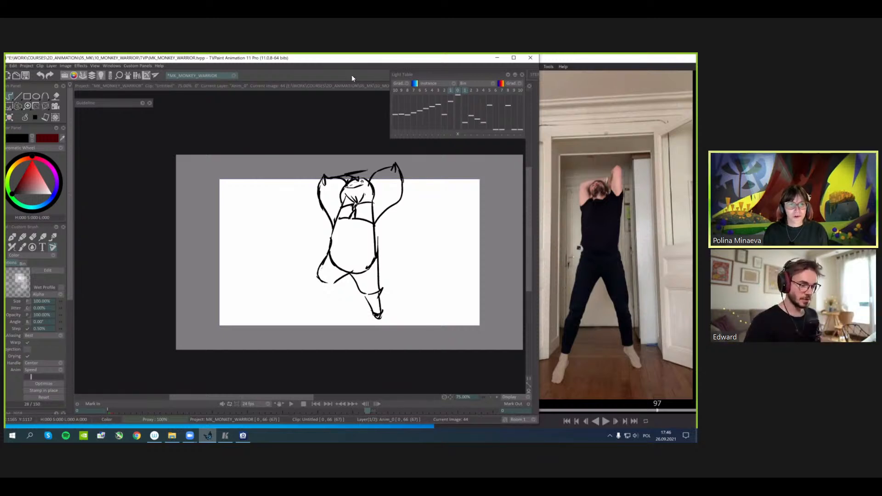
pyautogui.press('Left')
pyautogui.press('Right')
# - Add a short foreshortened lower leg and foot below the left-hand knee and compare with the standing pose
pyautogui.moveTo(323, 281)
pyautogui.mouseDown()
pyautogui.moveTo(336, 281)
pyautogui.moveTo(329, 301)
pyautogui.mouseUp()
pyautogui.press('Left')
pyautogui.press('Right')
pyautogui.press('Left')
pyautogui.press('Right')
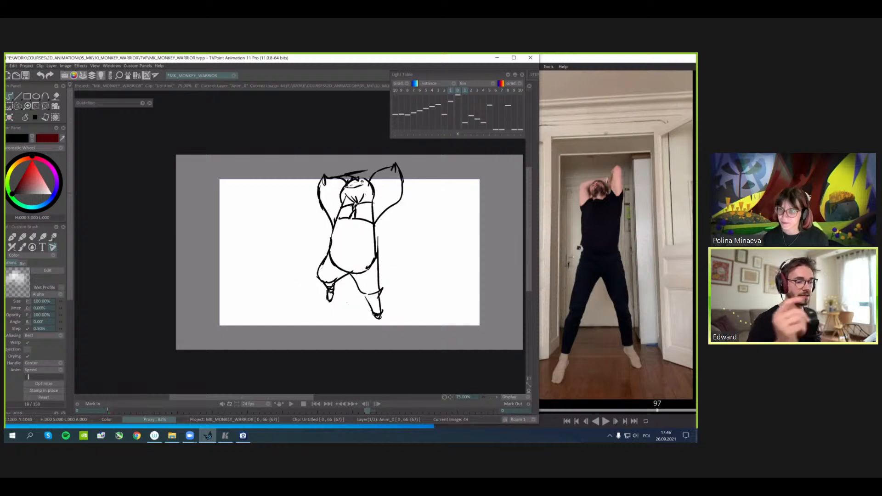
pyautogui.press('Left')
pyautogui.press('Right')
# - Transform the whole frame 44 drawing so the figure tapers toward the raised arms, and return to freehand drawing
pyautogui.hotkey('ctrl', 't')
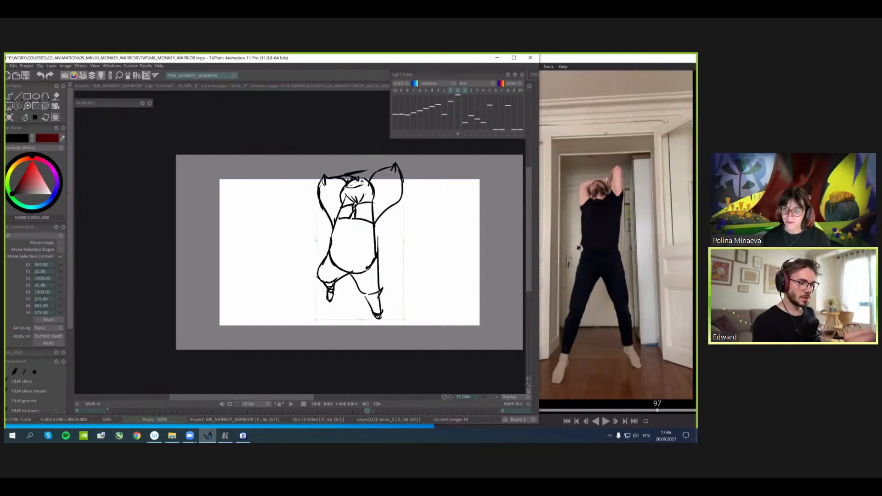
pyautogui.moveTo(404, 163); pyautogui.dragTo(398, 166)
pyautogui.moveTo(317, 163); pyautogui.dragTo(318, 164)
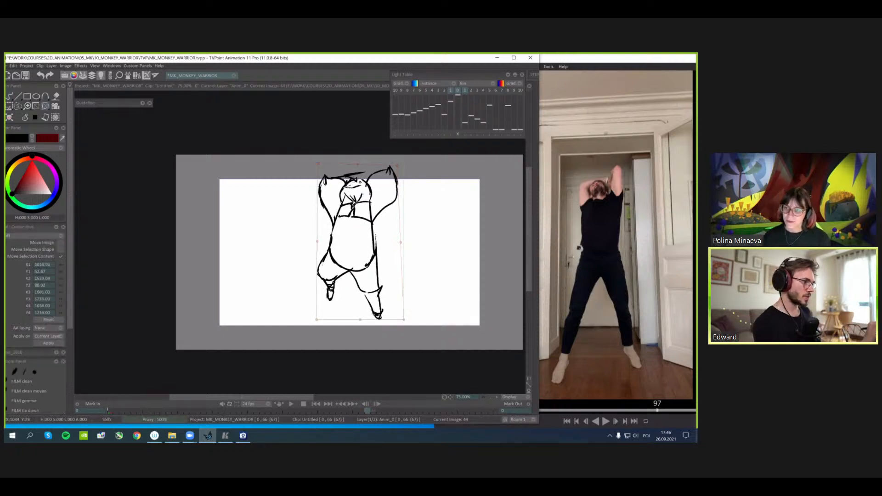
pyautogui.press('Return')
pyautogui.click(35, 117)
pyautogui.click(69, 143)
# - Try red guide lines over the figure, with curved contours across the torso and converging lines along both sides, and undo them
pyautogui.moveTo(75, 170); pyautogui.dragTo(88, 175)
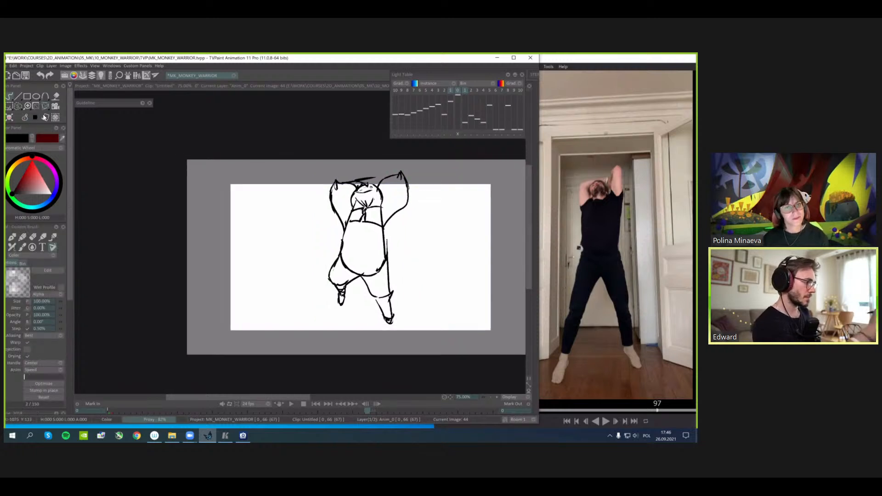
pyautogui.click(32, 159)
pyautogui.moveTo(373, 254); pyautogui.dragTo(386, 220)
pyautogui.moveTo(368, 186)
pyautogui.mouseDown()
pyautogui.moveTo(349, 193)
pyautogui.moveTo(312, 292)
pyautogui.mouseUp()
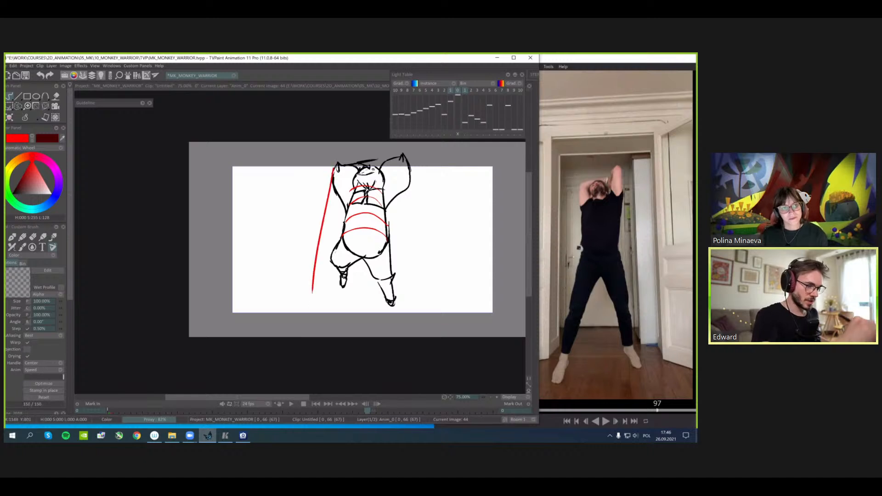
pyautogui.moveTo(398, 150); pyautogui.dragTo(430, 288)
pyautogui.hotkey('ctrl', 'z')
pyautogui.hotkey('ctrl', 'z')
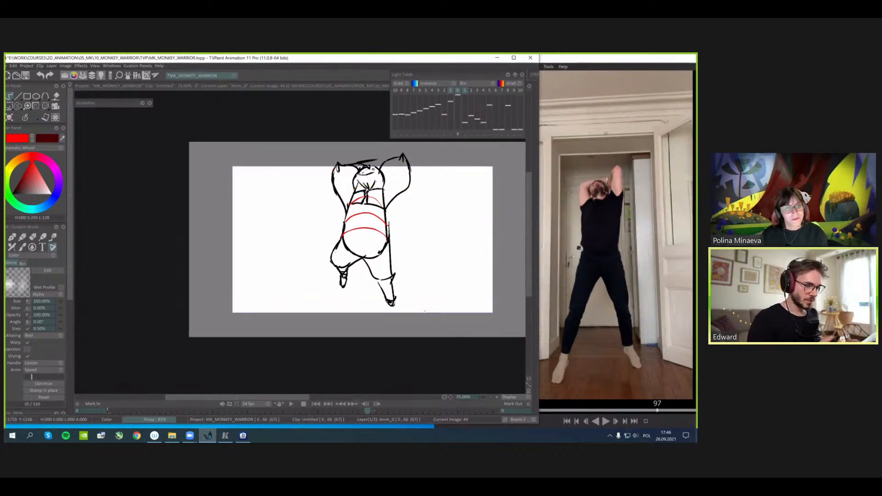
pyautogui.hotkey('ctrl', 'z')
pyautogui.hotkey('ctrl', 'z')
pyautogui.hotkey('ctrl', 'z')
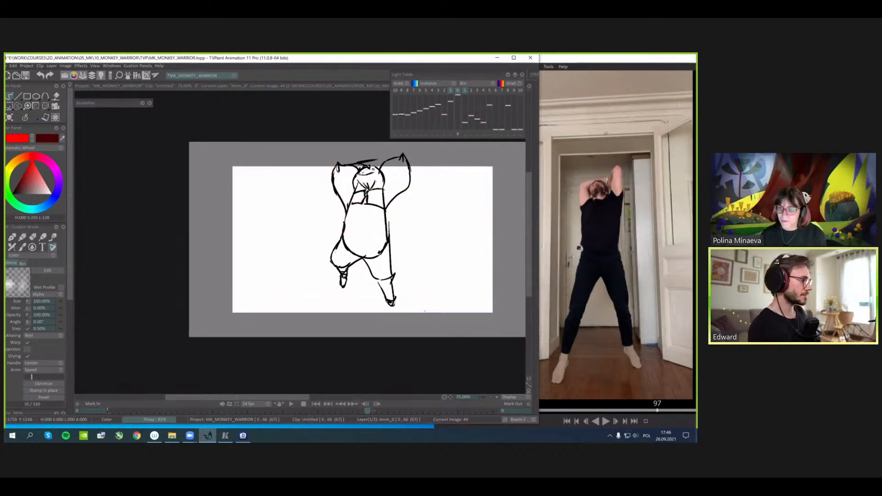
# - Return to black and redraw the collar band across the upper chest as upward-curving arcs
pyautogui.click(36, 119)
pyautogui.click(45, 130)
pyautogui.moveTo(377, 204)
pyautogui.mouseDown()
pyautogui.moveTo(385, 194)
pyautogui.moveTo(377, 195)
pyautogui.moveTo(396, 199)
pyautogui.mouseUp()
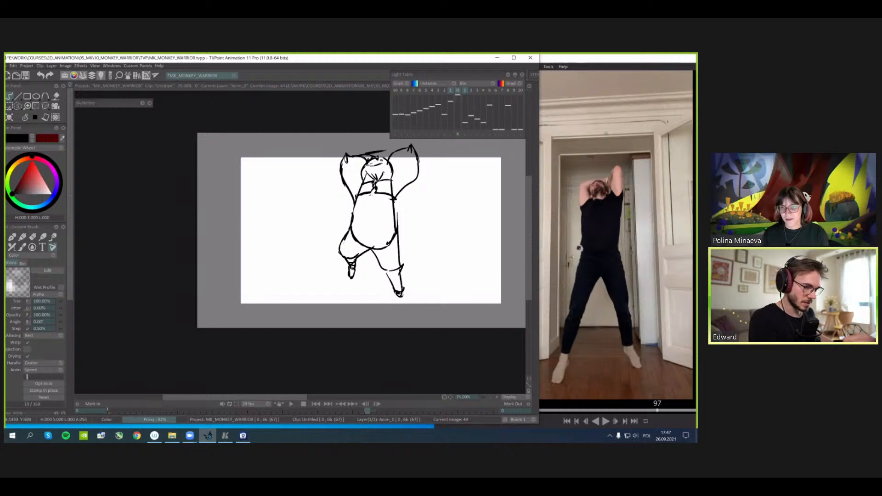
pyautogui.moveTo(359, 196)
pyautogui.mouseDown()
pyautogui.moveTo(393, 198)
pyautogui.moveTo(378, 182)
pyautogui.moveTo(395, 183)
pyautogui.moveTo(376, 180)
pyautogui.mouseUp()
pyautogui.hotkey('ctrl', 'z')
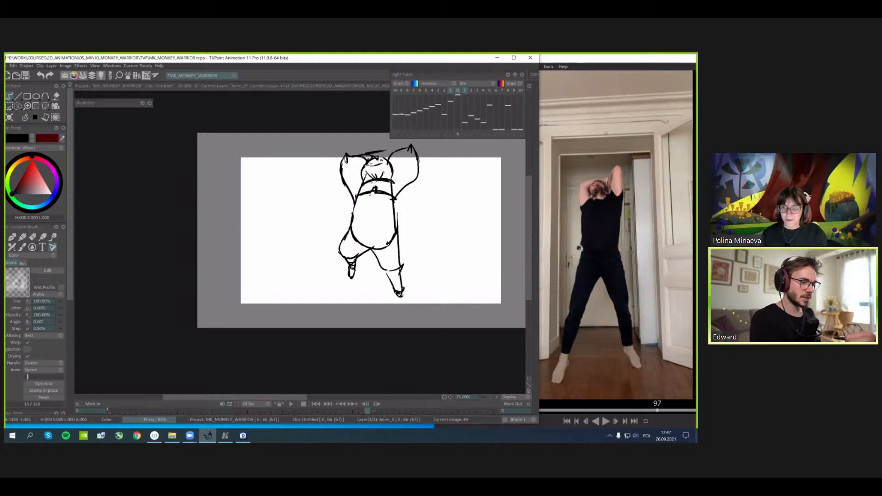
pyautogui.press('j')
pyautogui.press('j')
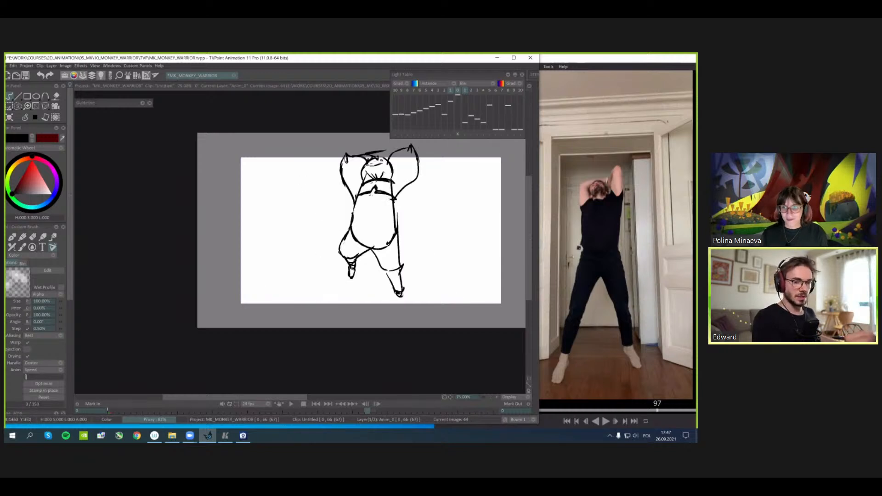
# - Using the frame 0 pose as reference, add small spiked shoulder-pad shapes under both raised arms and save the project
pyautogui.press('Return')
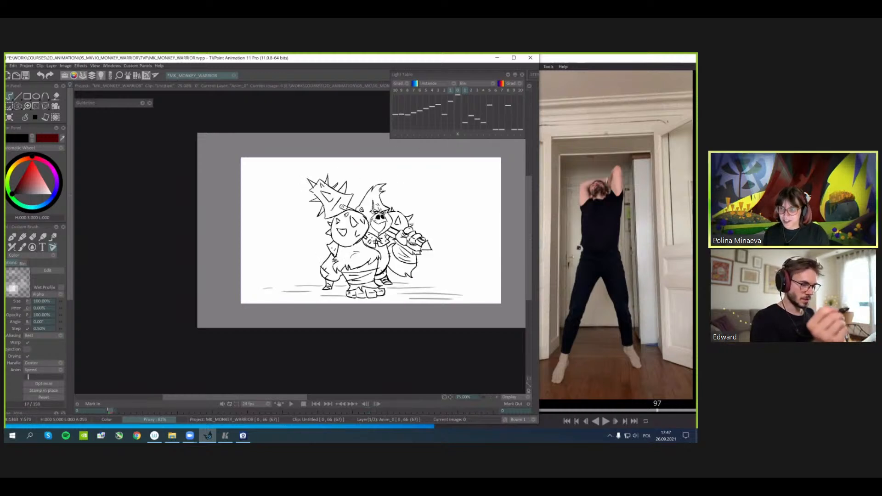
pyautogui.press('Return')
pyautogui.moveTo(404, 184)
pyautogui.mouseDown()
pyautogui.moveTo(408, 202)
pyautogui.moveTo(395, 209)
pyautogui.moveTo(408, 195)
pyautogui.mouseUp()
pyautogui.hotkey('ctrl', 'z')
pyautogui.moveTo(410, 193)
pyautogui.mouseDown()
pyautogui.moveTo(416, 199)
pyautogui.moveTo(407, 198)
pyautogui.mouseUp()
pyautogui.moveTo(401, 207); pyautogui.dragTo(405, 210)
pyautogui.press('Return')
pyautogui.press('Return')
pyautogui.moveTo(348, 190); pyautogui.dragTo(353, 208)
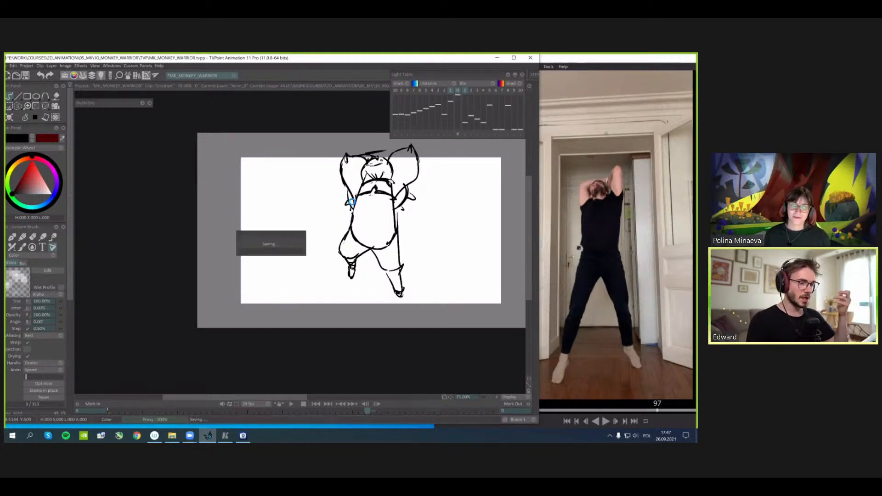
pyautogui.hotkey('ctrl', 's')
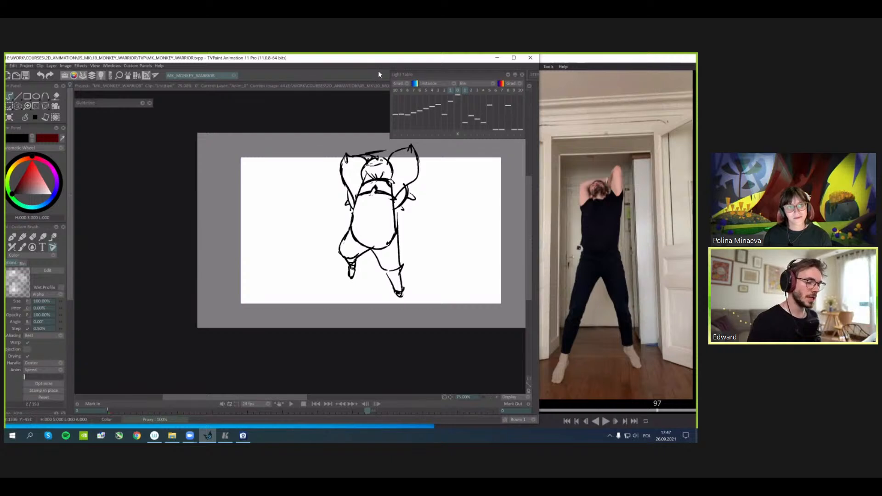
# - Clean up the outer line of the right-hand leg and round out both sides of the belly on frame 44
pyautogui.press('Right')
pyautogui.press('Left')
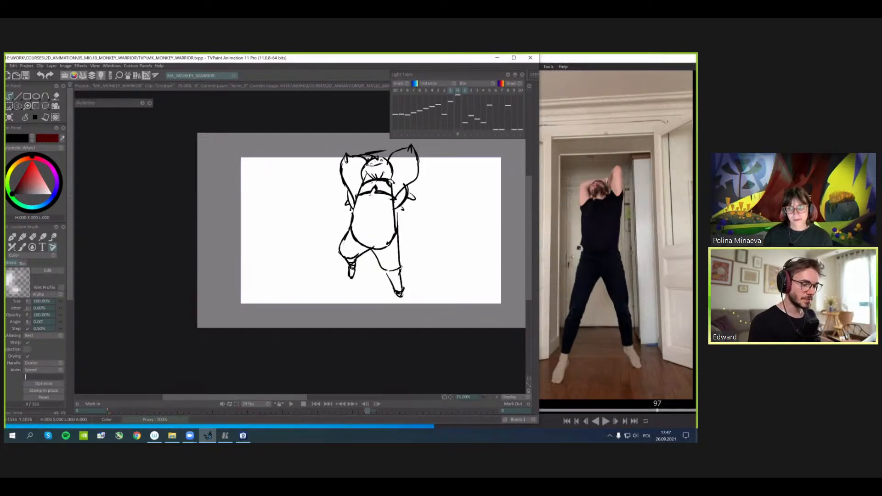
pyautogui.moveTo(403, 263); pyautogui.dragTo(401, 275)
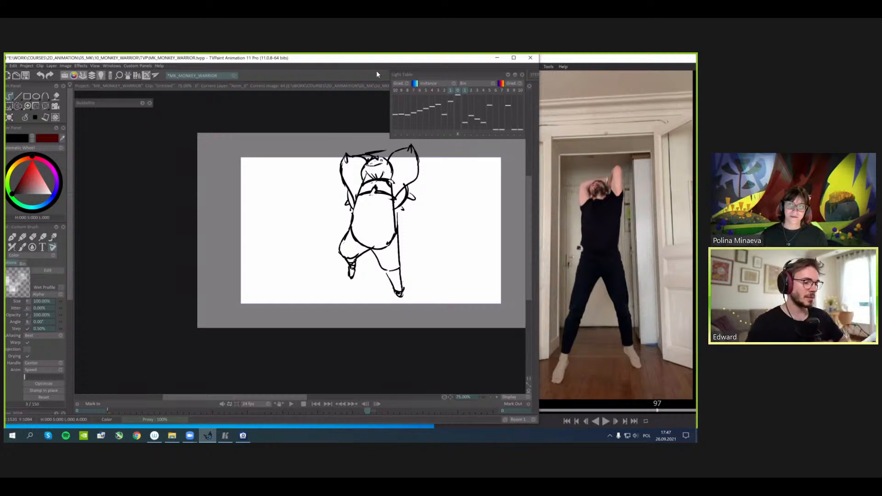
pyautogui.press('Left')
pyautogui.press('Right')
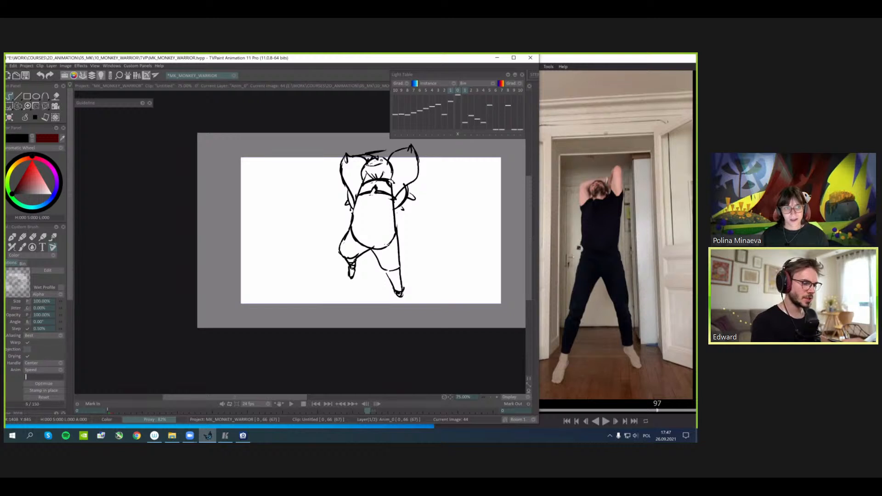
pyautogui.press('Left')
pyautogui.press('Right')
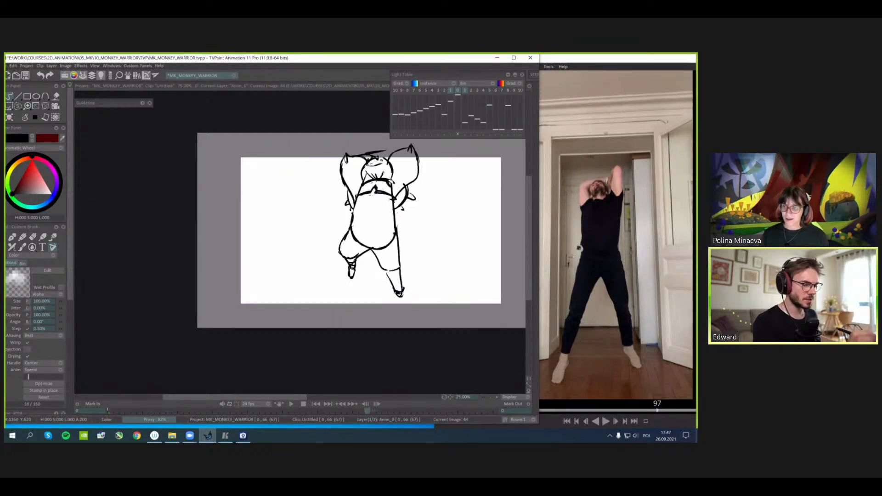
pyautogui.moveTo(352, 220); pyautogui.dragTo(355, 204)
pyautogui.press('l')
pyautogui.press('l')
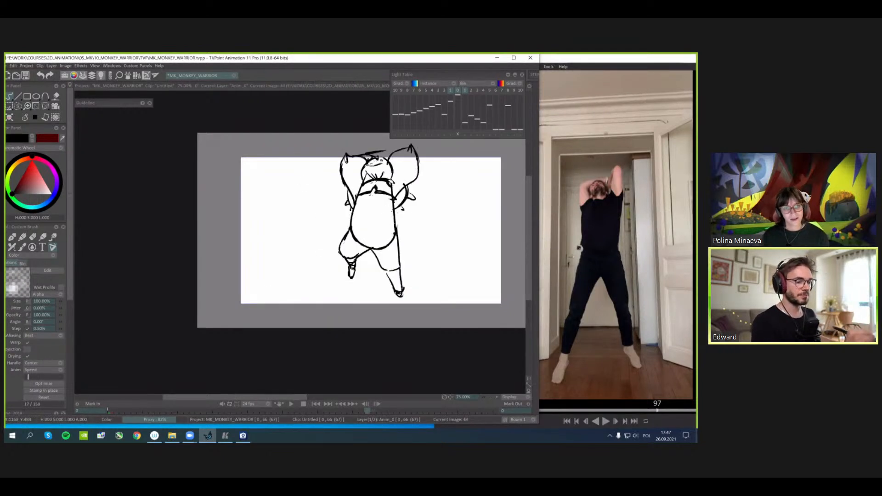
pyautogui.moveTo(395, 225)
pyautogui.mouseDown()
pyautogui.moveTo(394, 206)
pyautogui.moveTo(396, 219)
pyautogui.mouseUp()
# - Compare the arms-raised pose on frame 44 with the standing pose on frame 0
pyautogui.press('Left')
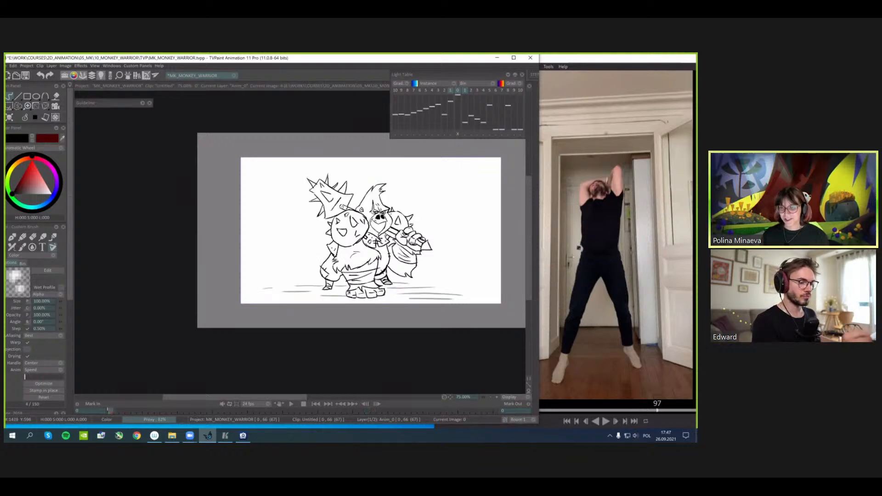
pyautogui.press('Right')
pyautogui.press('Left')
pyautogui.press('Right')
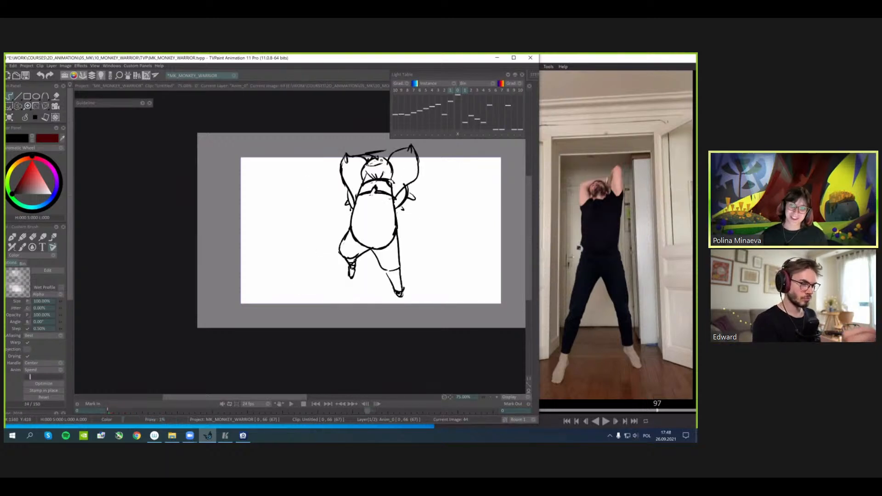
pyautogui.press('Left')
pyautogui.press('Right')
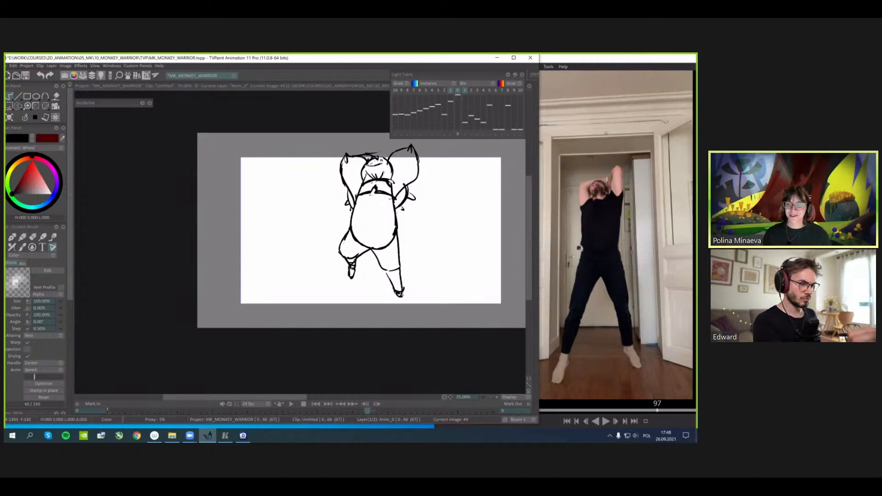
pyautogui.press('Left')
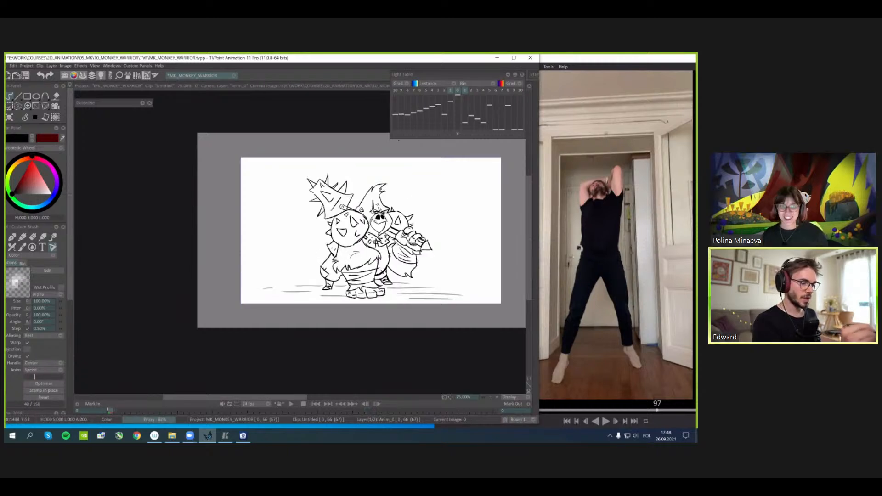
pyautogui.press('Right')
# - Sketch the end of the weapon handle sticking up behind the head between the raised hands
pyautogui.moveTo(385, 166); pyautogui.dragTo(377, 191)
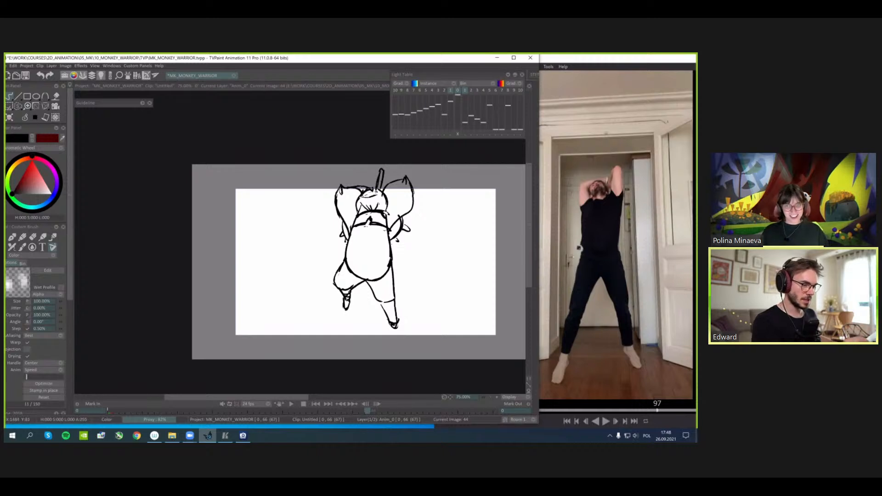
pyautogui.moveTo(345, 239); pyautogui.dragTo(341, 250)
pyautogui.moveTo(381, 168); pyautogui.dragTo(376, 186)
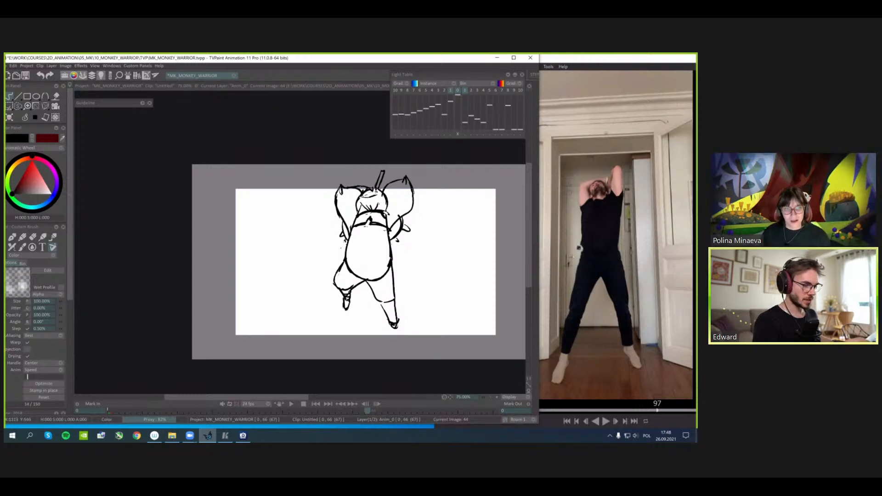
pyautogui.press('j')
pyautogui.press('j')
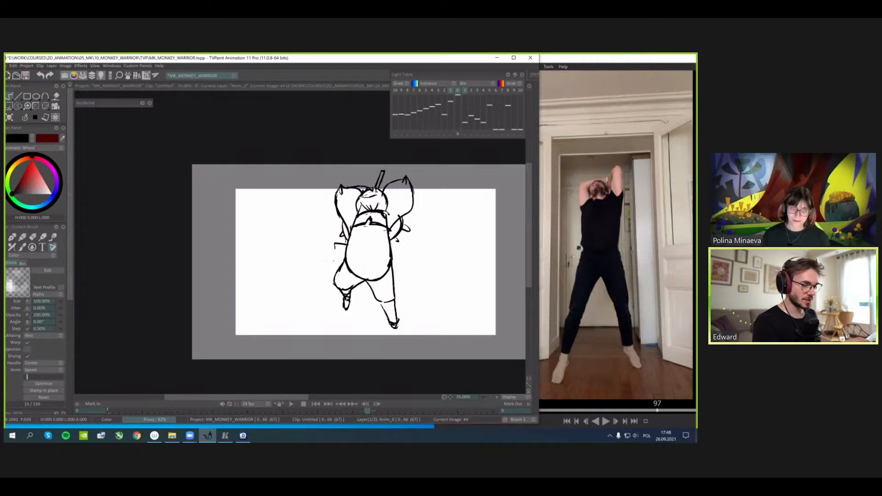
# - Try blocking in the club head beside the left-hand hip, check it in a mirrored view, and undo the strokes
pyautogui.moveTo(335, 245); pyautogui.dragTo(327, 277)
pyautogui.press('m')
pyautogui.press('j')
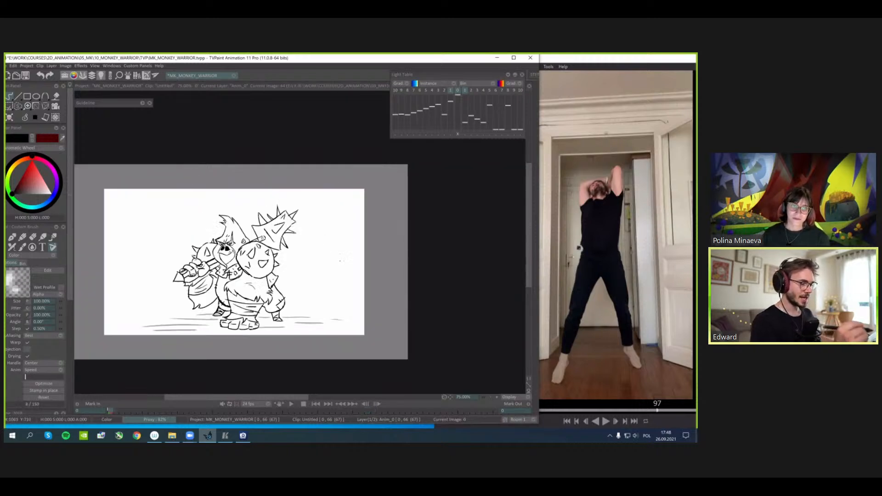
pyautogui.press('j')
pyautogui.hotkey('ctrl', 'z')
pyautogui.hotkey('ctrl', 'z')
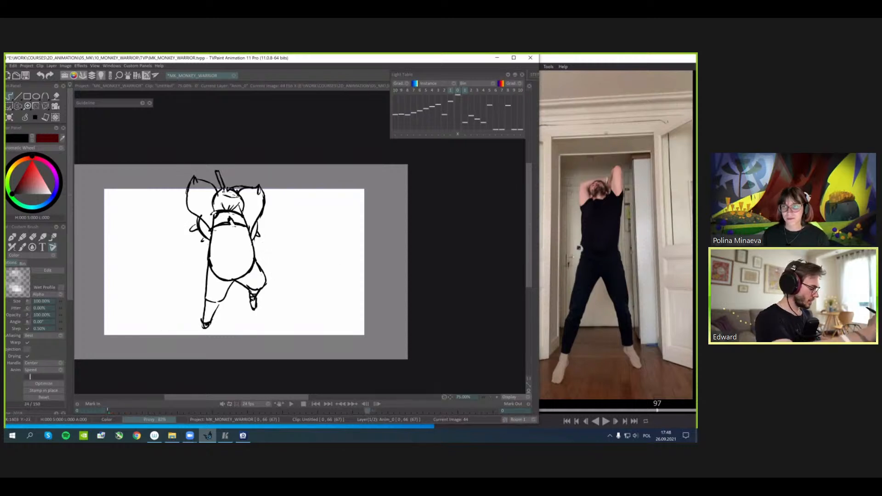
# - Select the handle end above the head with a freehand selection and transform it to adjust its position and tilt
pyautogui.press('s')
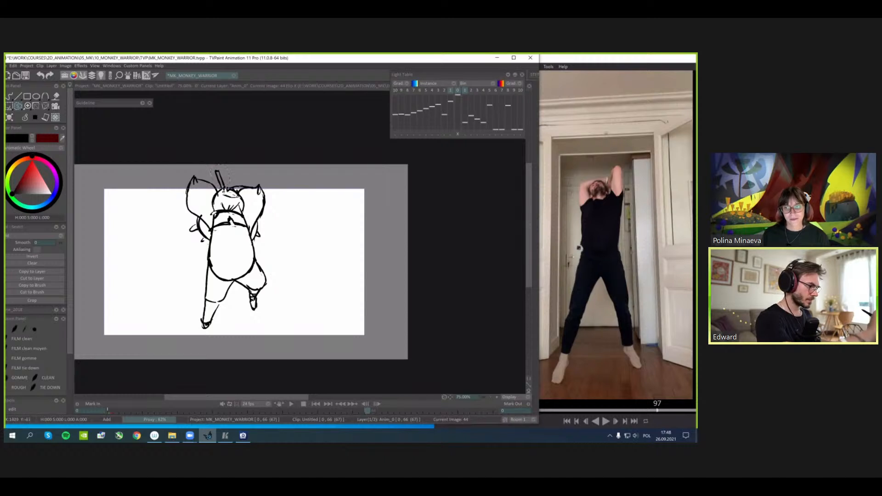
pyautogui.press('t')
pyautogui.moveTo(221, 177); pyautogui.dragTo(217, 178)
pyautogui.click(34, 118)
pyautogui.click(27, 131)
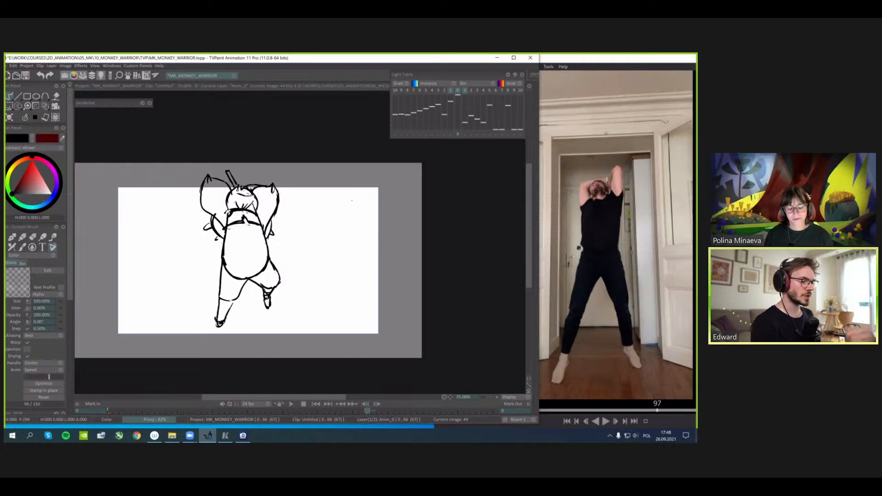
pyautogui.moveTo(266, 242); pyautogui.dragTo(291, 237)
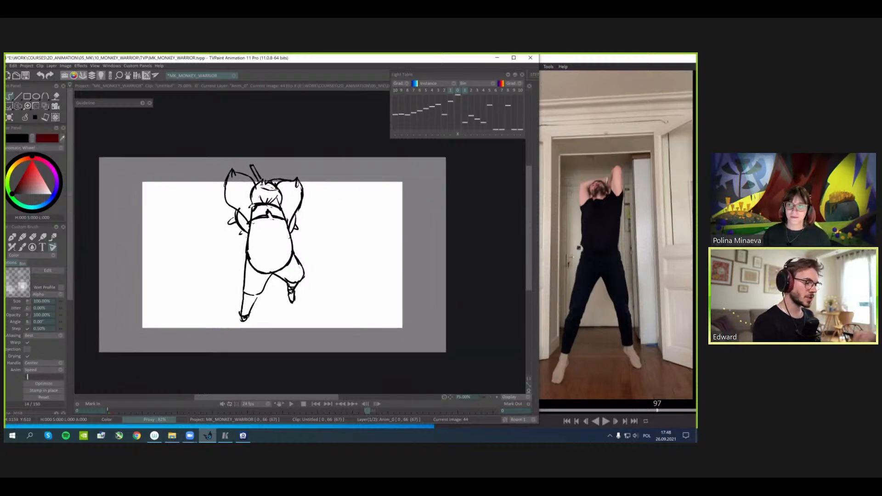
# - Draw the lower part of the weapon handle emerging below the armpit beside the belly, comparing it with frame 0
pyautogui.moveTo(251, 233); pyautogui.dragTo(297, 247)
pyautogui.hotkey('ctrl', 'z')
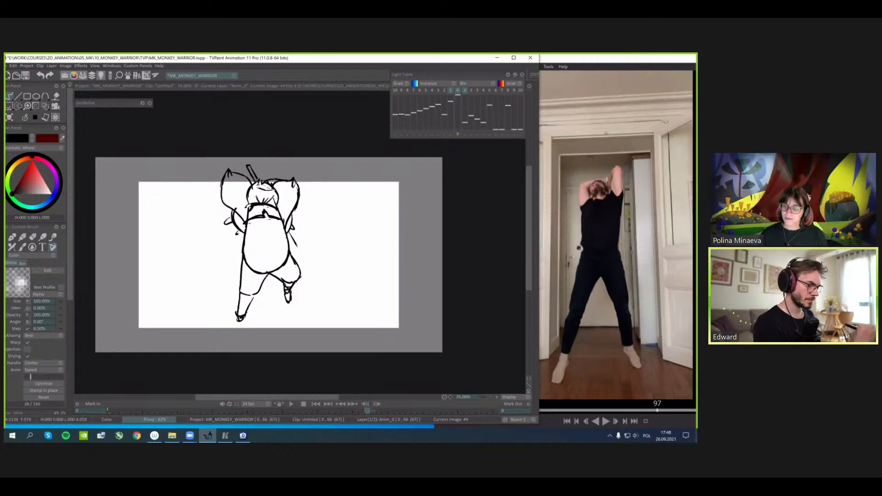
pyautogui.press('Left')
pyautogui.press('Right')
pyautogui.press('Left')
pyautogui.press('Right')
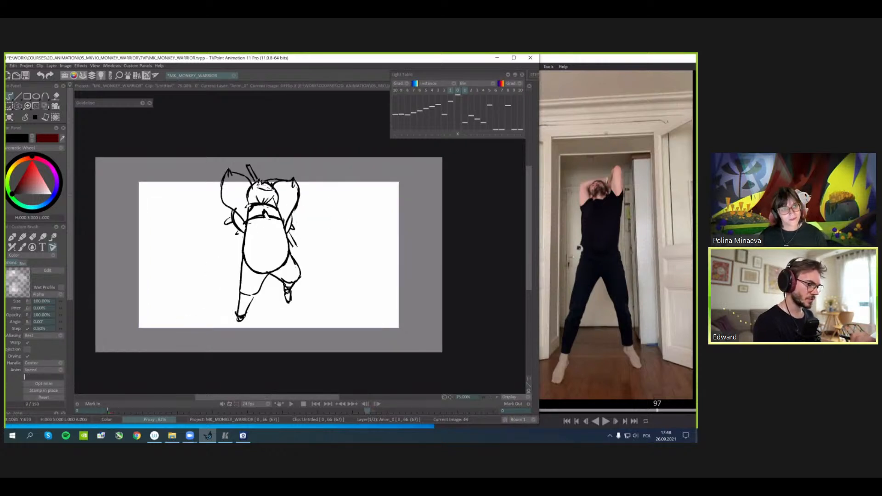
pyautogui.press('Left')
pyautogui.press('Right')
# - Sketch the club head outline with a side spike around the lower handle, checking frame 0, and unmirror the view
pyautogui.moveTo(293, 239)
pyautogui.mouseDown()
pyautogui.moveTo(317, 240)
pyautogui.moveTo(321, 268)
pyautogui.moveTo(302, 277)
pyautogui.moveTo(324, 257)
pyautogui.mouseUp()
pyautogui.press('Left')
pyautogui.press('Right')
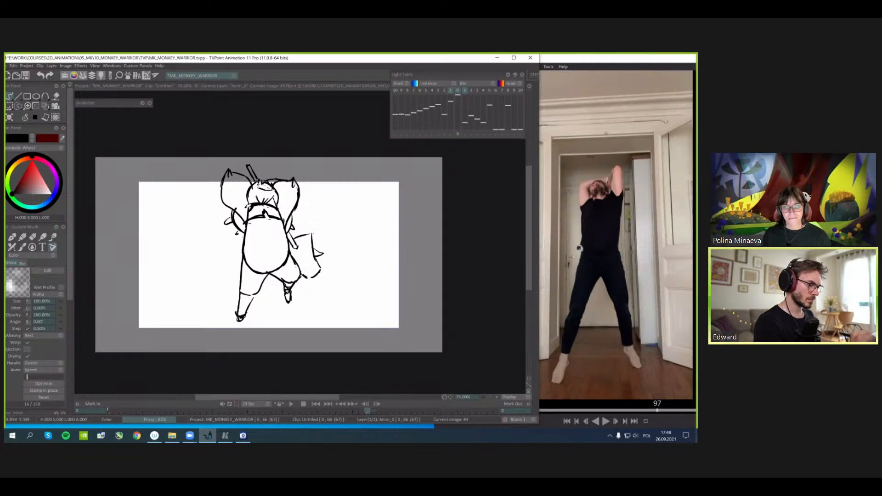
pyautogui.press('Left')
pyautogui.press('Right')
pyautogui.press('h')
pyautogui.press('Left')
pyautogui.press('Right')
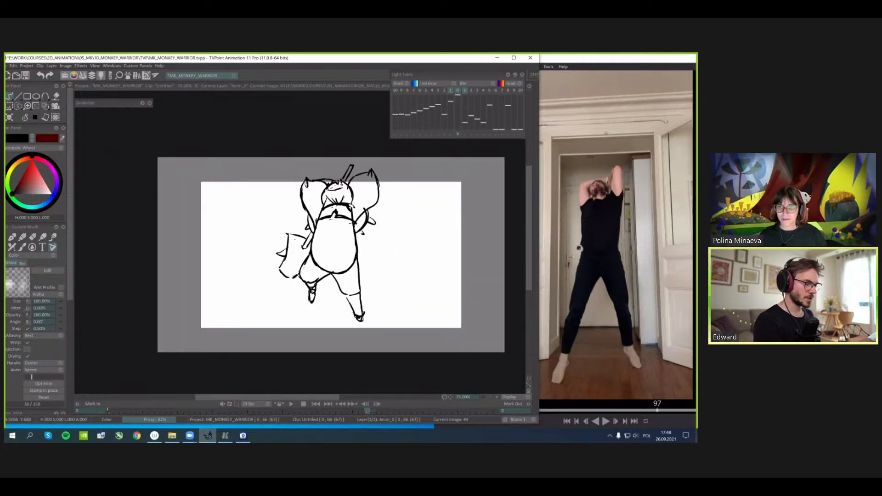
# - Add the inner facet marks to the club head and a centre line down the belly
pyautogui.press('Left')
pyautogui.press('Right')
pyautogui.moveTo(290, 243); pyautogui.dragTo(299, 264)
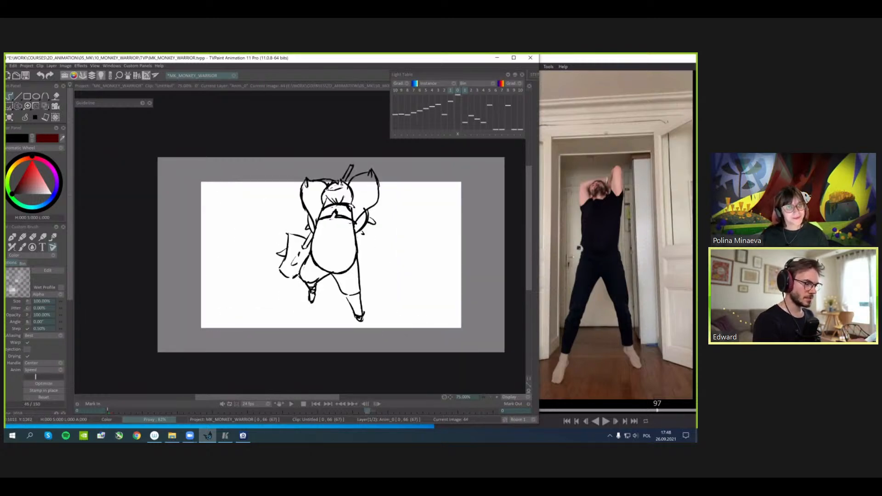
pyautogui.moveTo(383, 244); pyautogui.dragTo(386, 239)
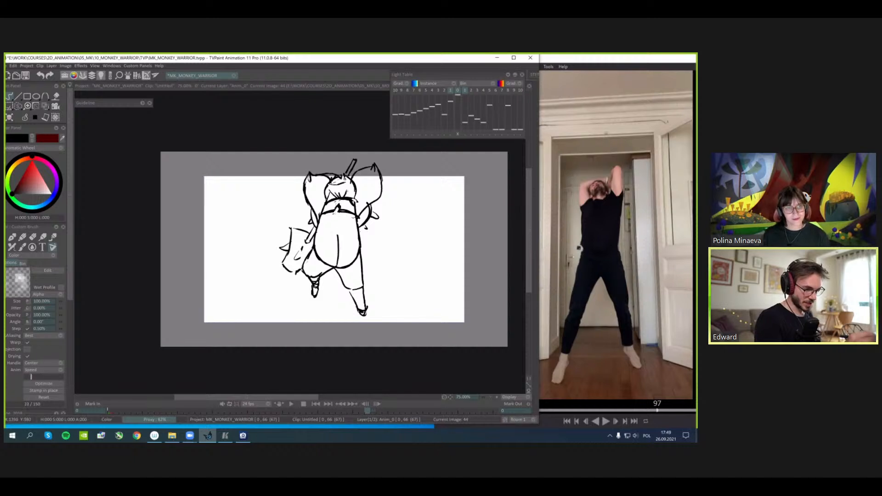
# - Redraw the curved centre line down the middle of the belly
pyautogui.moveTo(338, 235); pyautogui.dragTo(339, 267)
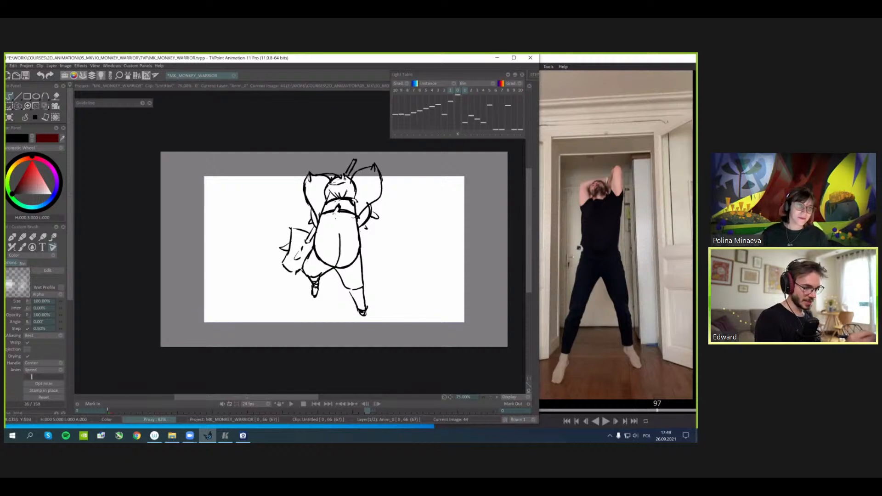
pyautogui.moveTo(339, 209)
pyautogui.mouseDown()
pyautogui.moveTo(338, 245)
pyautogui.moveTo(401, 277)
pyautogui.mouseUp()
pyautogui.moveTo(387, 278); pyautogui.dragTo(401, 267)
pyautogui.hotkey('ctrl', 'z')
pyautogui.hotkey('ctrl', 'z')
pyautogui.moveTo(343, 238)
pyautogui.mouseDown()
pyautogui.moveTo(389, 302)
pyautogui.moveTo(389, 288)
pyautogui.mouseUp()
pyautogui.moveTo(341, 201); pyautogui.dragTo(317, 146)
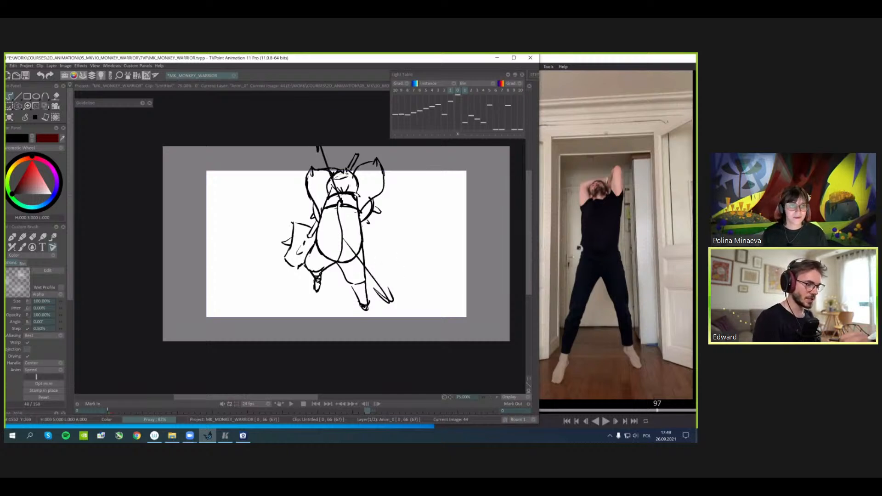
pyautogui.moveTo(276, 275); pyautogui.dragTo(275, 276)
pyautogui.moveTo(34, 171); pyautogui.dragTo(40, 121)
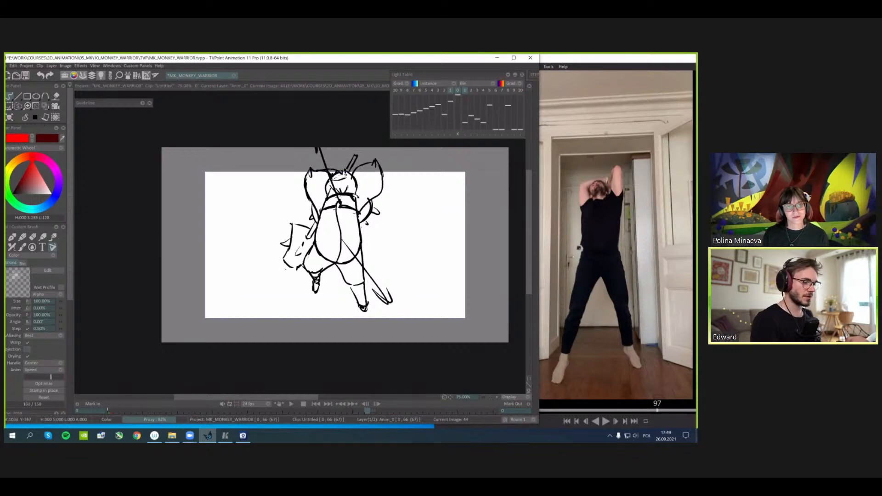
pyautogui.moveTo(271, 294); pyautogui.dragTo(356, 148)
pyautogui.hotkey('ctrl', 'z')
pyautogui.moveTo(278, 276); pyautogui.dragTo(326, 207)
pyautogui.hotkey('ctrl', 'z')
pyautogui.hotkey('ctrl', 'z')
pyautogui.hotkey('ctrl', 'z')
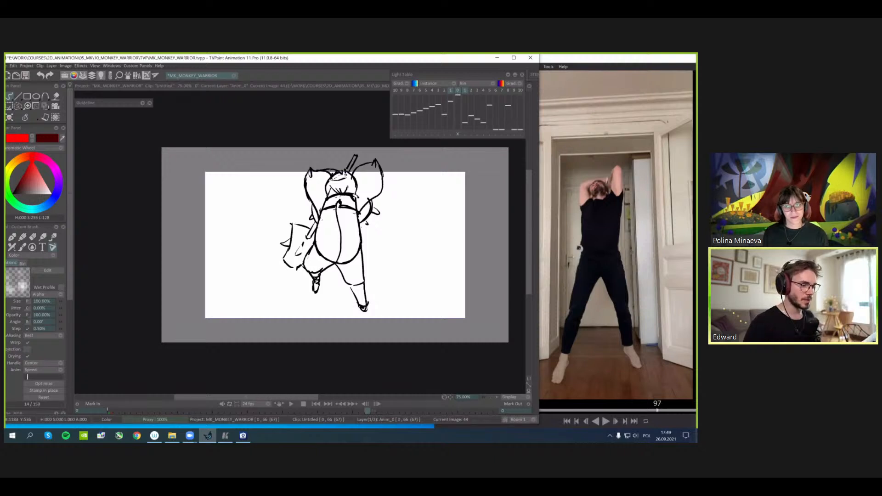
# - Select the raised arm on the club-head side with a freehand selection, transform it slightly, and return to freehand drawing
pyautogui.press('s')
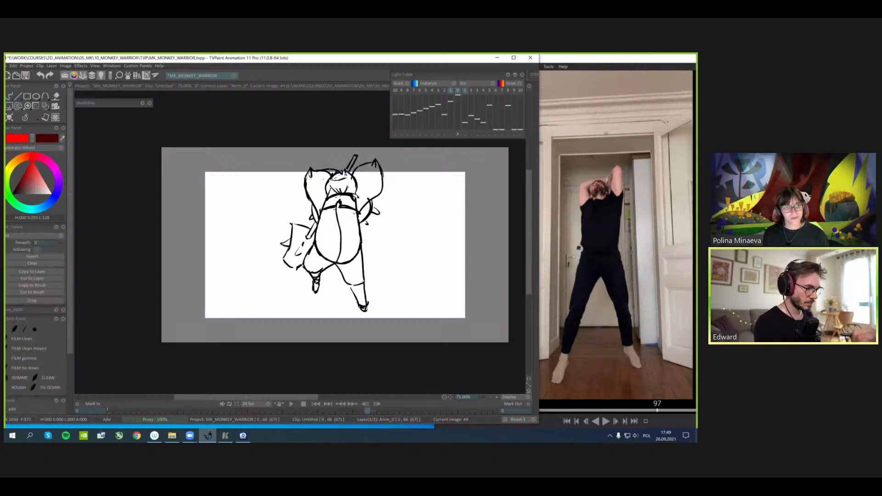
pyautogui.press('t')
pyautogui.moveTo(297, 199)
pyautogui.mouseDown()
pyautogui.moveTo(334, 167)
pyautogui.moveTo(293, 183)
pyautogui.moveTo(314, 186)
pyautogui.mouseUp()
pyautogui.press('Return')
pyautogui.click(36, 120)
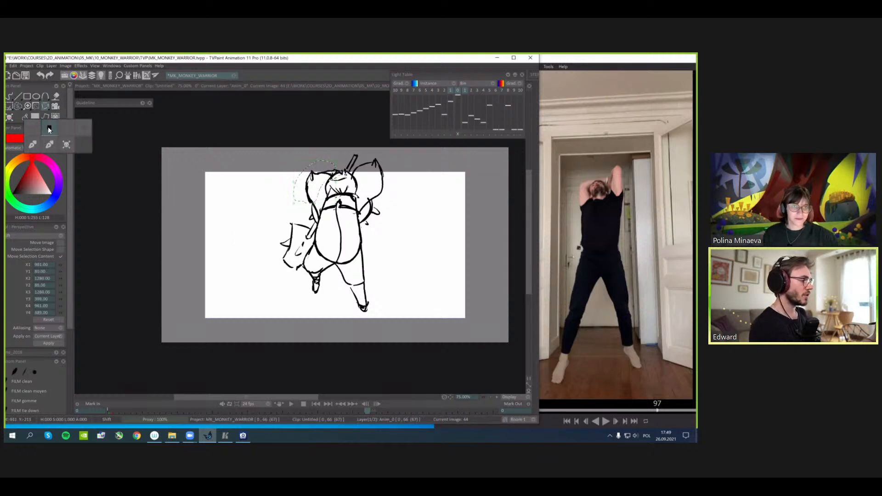
pyautogui.click(46, 126)
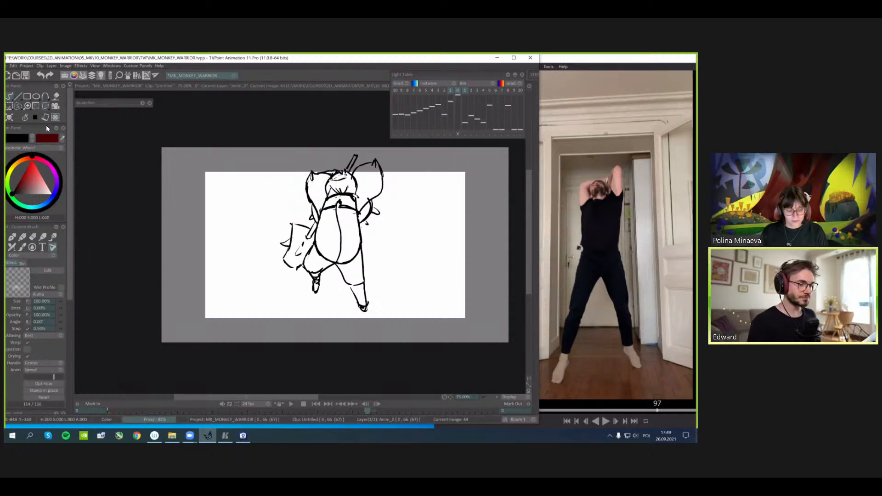
# - Compare frame 44 with its neighbouring pose and transform the whole figure, enlarging it toward the feet with a slight perspective distortion
pyautogui.moveTo(433, 247); pyautogui.dragTo(455, 241)
pyautogui.press('Left')
pyautogui.press('Right')
pyautogui.press('Left')
pyautogui.press('Right')
pyautogui.press('Tab')
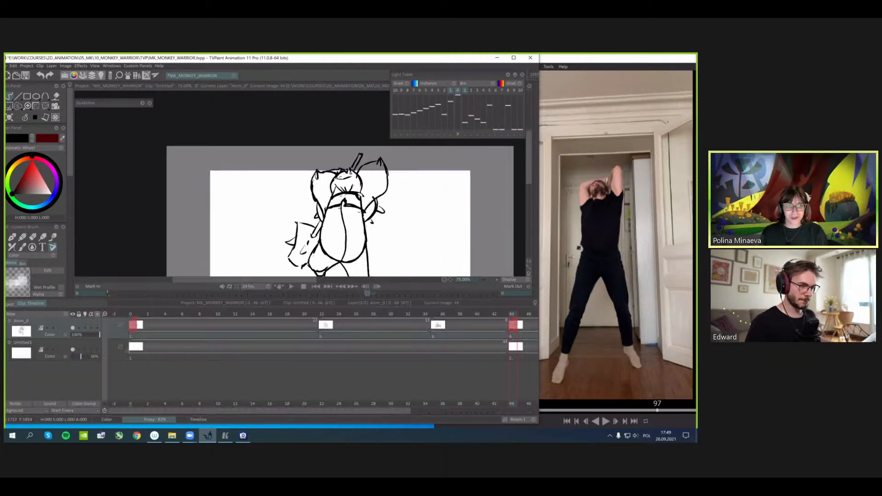
pyautogui.press('Tab')
pyautogui.hotkey('ctrl', 't')
pyautogui.moveTo(389, 154); pyautogui.dragTo(387, 159)
pyautogui.hotkey('ctrl', 't')
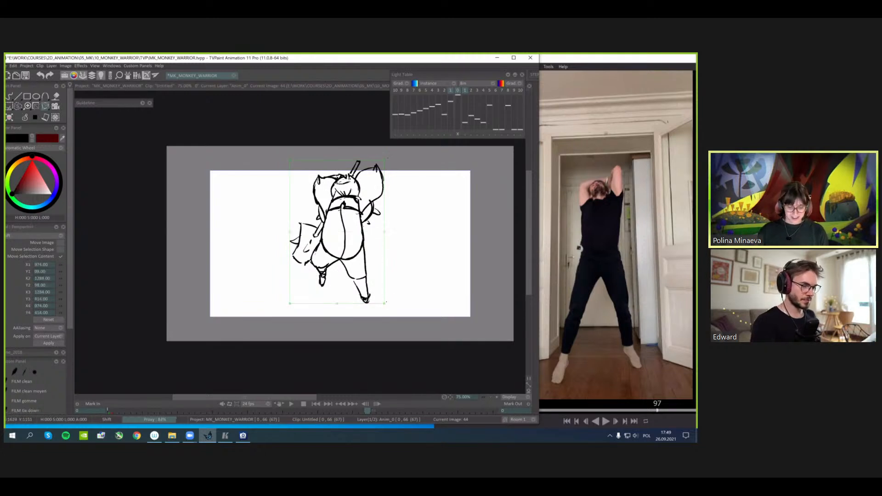
pyautogui.moveTo(386, 303); pyautogui.dragTo(397, 301)
pyautogui.moveTo(289, 304); pyautogui.dragTo(286, 304)
pyautogui.moveTo(342, 302); pyautogui.dragTo(340, 308)
pyautogui.press('Return')
pyautogui.moveTo(358, 228); pyautogui.dragTo(358, 222)
pyautogui.scroll(-1, 358, 223)
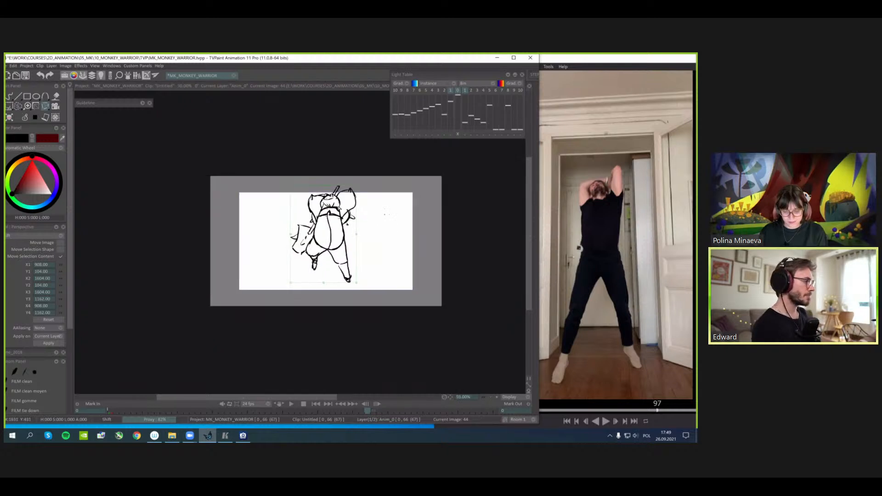
pyautogui.click(28, 120)
pyautogui.moveTo(412, 213); pyautogui.dragTo(390, 207)
# - Scrub the IMG_0259.MOV reference video forward to frame 98 and switch back to TVPaint
pyautogui.press('Tab')
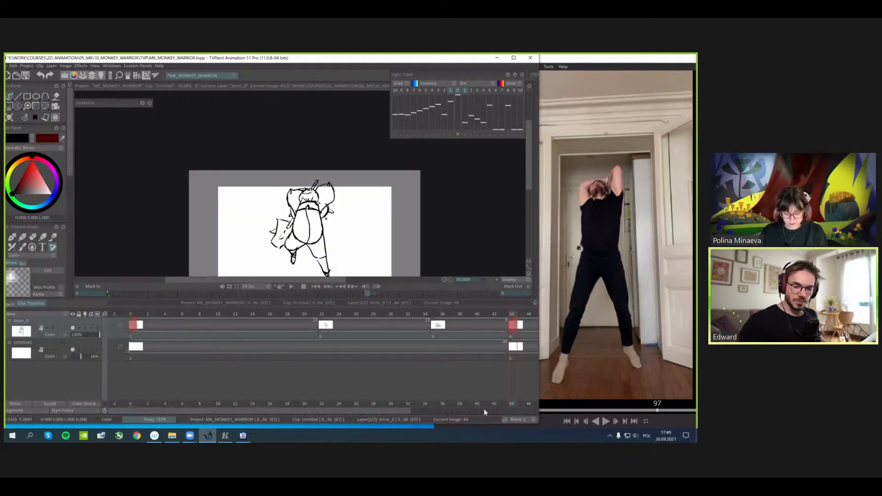
pyautogui.press('Tab')
pyautogui.click(656, 412)
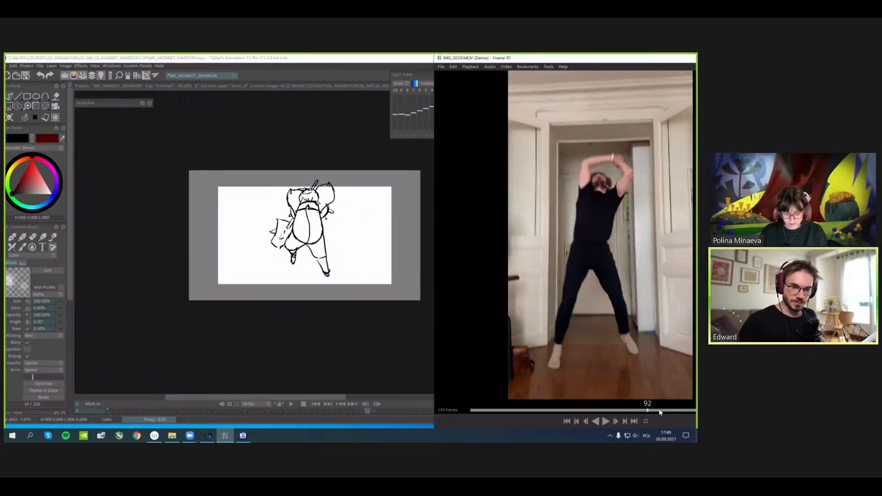
pyautogui.moveTo(648, 406); pyautogui.dragTo(661, 402)
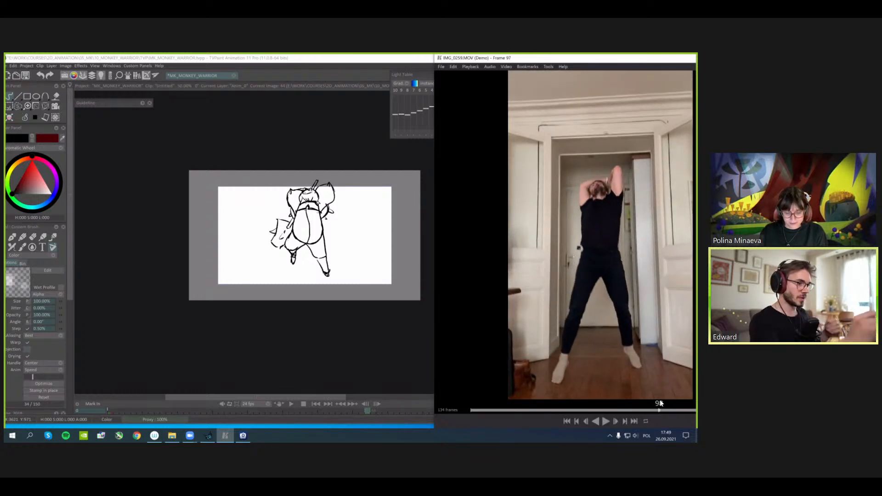
pyautogui.click(346, 73)
# - Move the next blank drawing on the Anim_0 layer to frame 51 and display that frame
pyautogui.press('Tab')
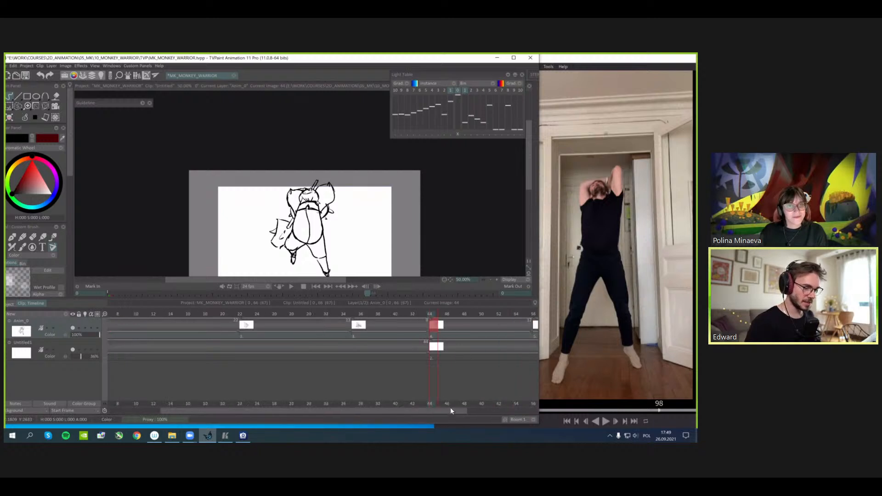
pyautogui.moveTo(452, 410); pyautogui.dragTo(521, 408)
pyautogui.moveTo(347, 313); pyautogui.dragTo(434, 314)
pyautogui.moveTo(433, 326); pyautogui.dragTo(392, 316)
pyautogui.click(391, 314)
pyautogui.press('Tab')
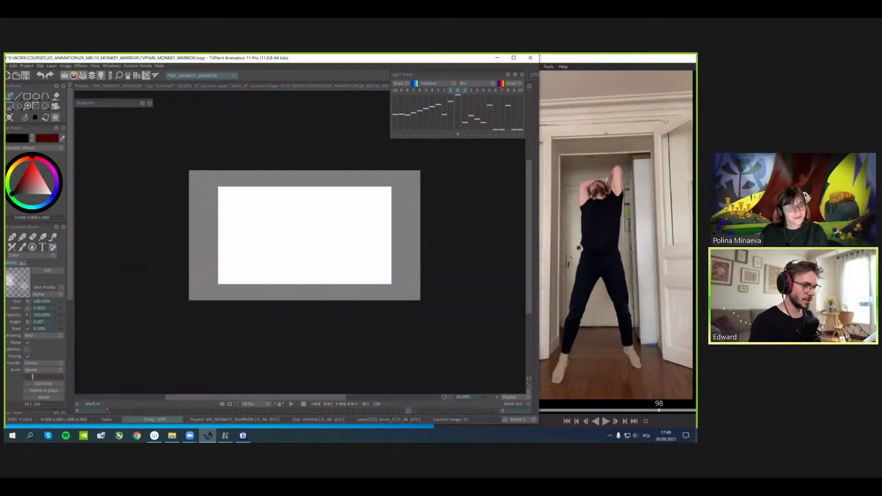
# - Scale the previous drawing's light table ghost to 45% and place it near the canvas's upper centre
pyautogui.scroll(1, 302, 244)
pyautogui.click(450, 134)
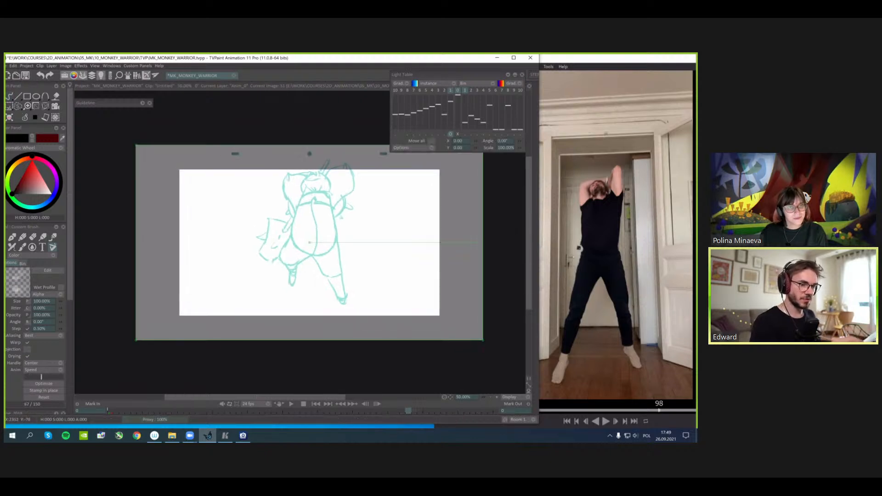
pyautogui.scroll(-1, 300, 244)
pyautogui.moveTo(520, 147); pyautogui.dragTo(497, 154)
pyautogui.moveTo(337, 233); pyautogui.dragTo(344, 213)
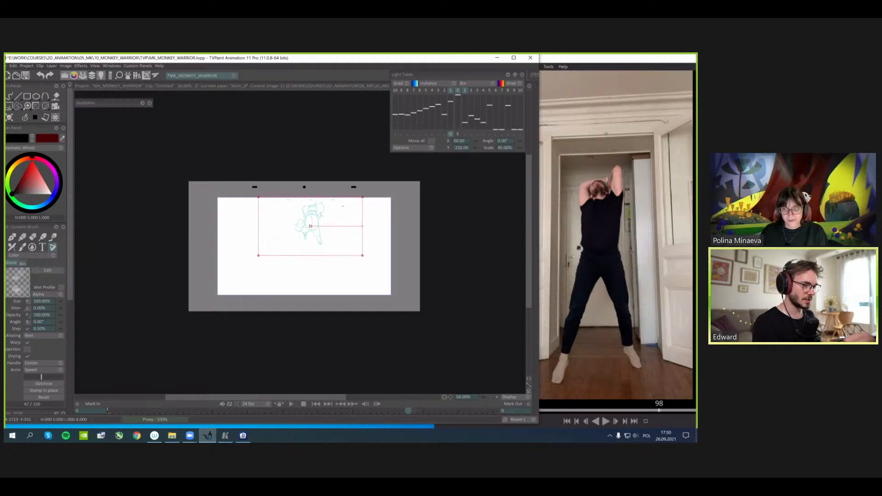
pyautogui.click(451, 134)
pyautogui.scroll(2, 303, 223)
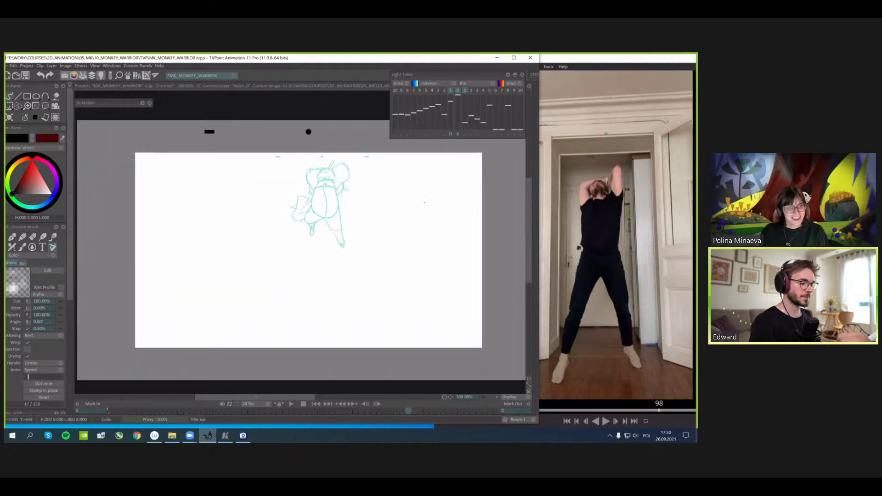
# - Compare frame 44 with the earlier poses, shift its whole figure upward, and rotate it about 7 degrees clockwise
pyautogui.moveTo(386, 167); pyautogui.dragTo(383, 148)
pyautogui.press('Left')
pyautogui.press('Left')
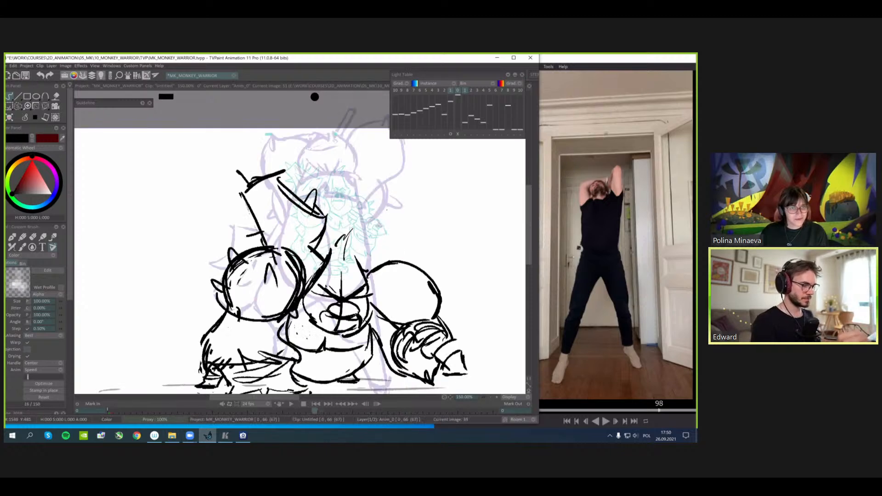
pyautogui.scroll(-2, 387, 210)
pyautogui.moveTo(387, 210); pyautogui.dragTo(394, 219)
pyautogui.press('Return')
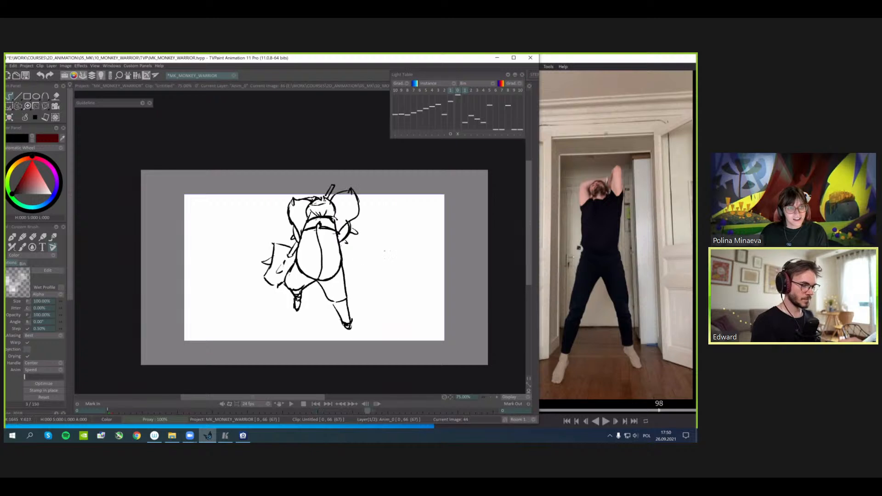
pyautogui.hotkey('ctrl', 't')
pyautogui.moveTo(359, 258); pyautogui.dragTo(359, 264)
pyautogui.moveTo(348, 251); pyautogui.dragTo(344, 240)
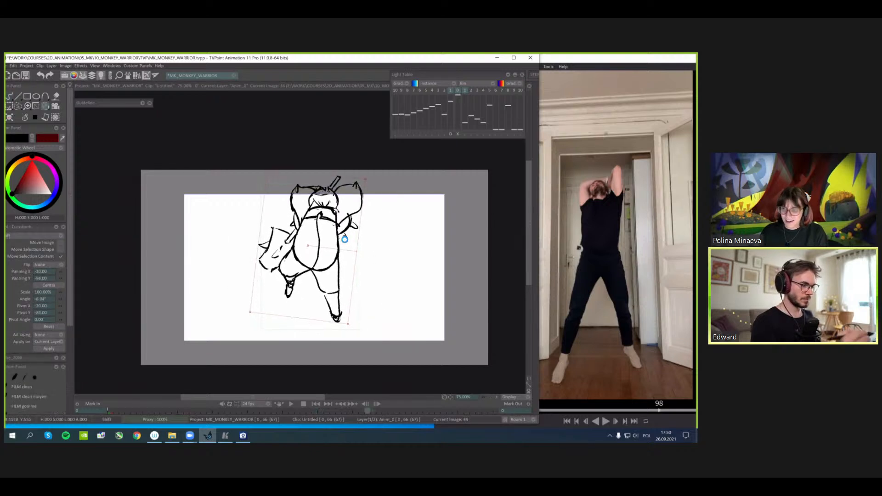
pyautogui.press('Return')
# - Flip through the key poses up to frame 51 to examine the motion and timing into the raised club pose
pyautogui.press('Right')
pyautogui.press('Right')
pyautogui.press('Left')
pyautogui.press('Right')
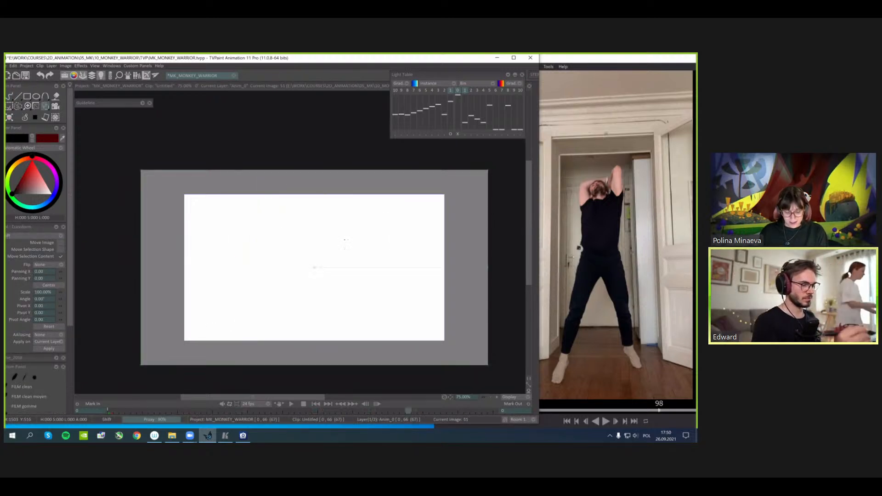
pyautogui.click(10, 96)
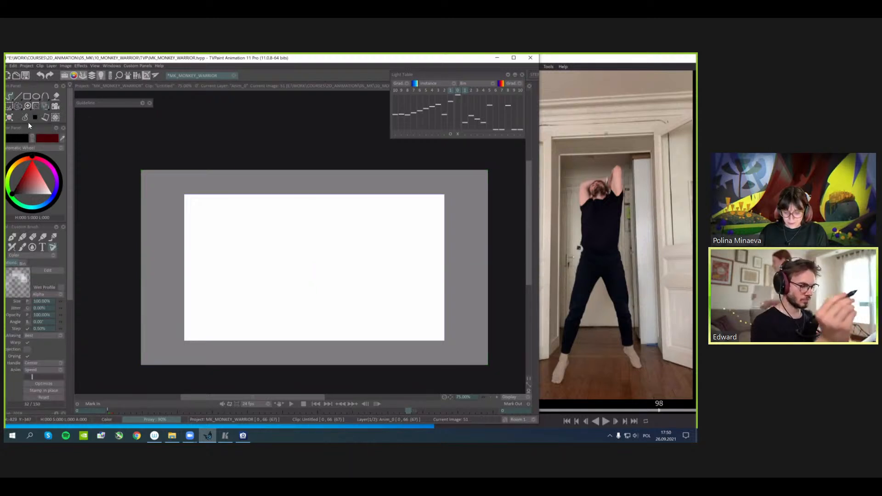
pyautogui.press('Left')
pyautogui.press('Left')
pyautogui.press('Left')
pyautogui.press('Left')
pyautogui.press('Right')
pyautogui.press('Right')
pyautogui.press('Right')
pyautogui.press('Left')
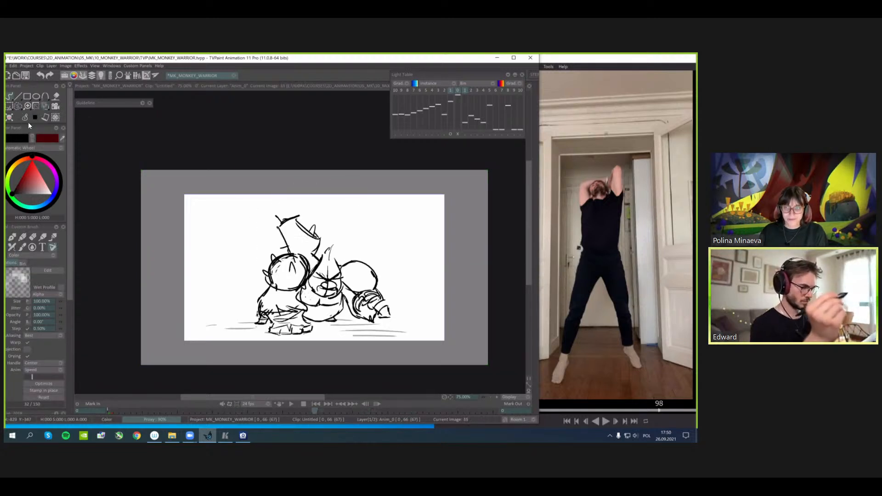
pyautogui.press('Right')
pyautogui.press('Right')
pyautogui.press('Right')
pyautogui.press('Right')
pyautogui.press('Right')
pyautogui.press('Right')
pyautogui.press('Right')
pyautogui.press('Right')
pyautogui.press('Right')
pyautogui.press('Left')
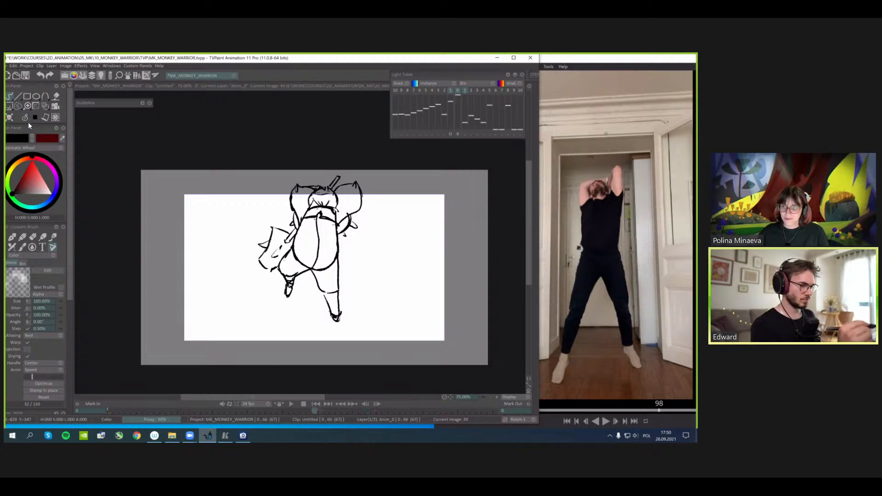
pyautogui.press('Right')
pyautogui.press('Right')
pyautogui.press('Left')
pyautogui.press('Right')
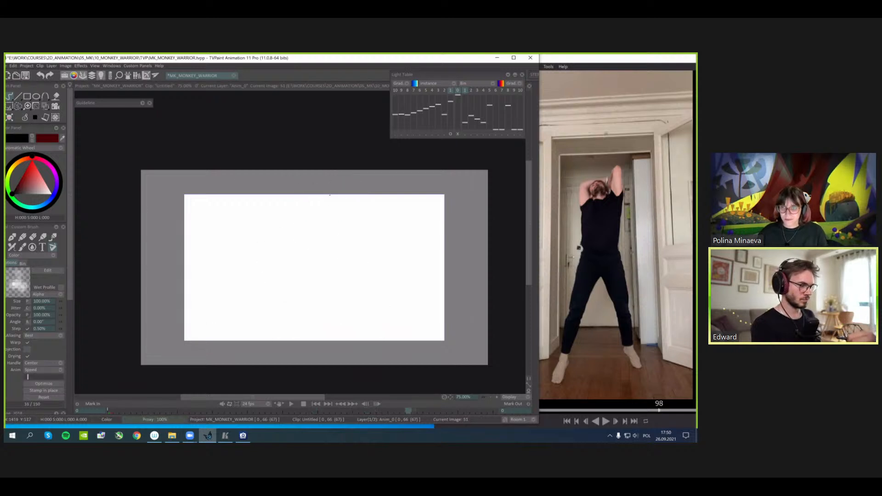
# - Reposition the reduced light table ghost of the previous pose near the canvas's upper centre for tracing on frame 51
pyautogui.scroll(1, 330, 195)
pyautogui.click(450, 134)
pyautogui.moveTo(356, 205)
pyautogui.mouseDown()
pyautogui.moveTo(348, 191)
pyautogui.moveTo(360, 244)
pyautogui.mouseUp()
pyautogui.click(26, 117)
pyautogui.scroll(1, 368, 211)
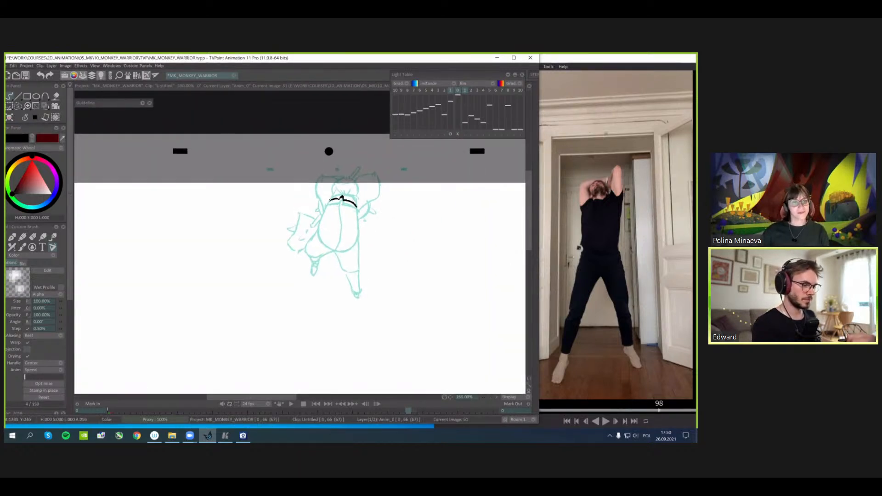
# - Sketch the small figure's chest band, rounded belly and one extended leg over the ghost on frame 51
pyautogui.moveTo(329, 201)
pyautogui.mouseDown()
pyautogui.moveTo(341, 193)
pyautogui.moveTo(357, 201)
pyautogui.moveTo(357, 189)
pyautogui.moveTo(326, 193)
pyautogui.moveTo(350, 233)
pyautogui.moveTo(357, 191)
pyautogui.mouseUp()
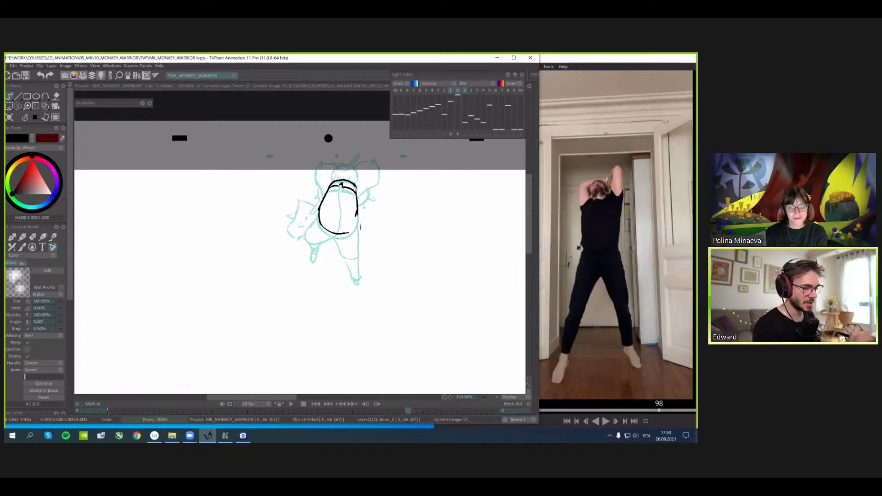
pyautogui.moveTo(335, 233); pyautogui.dragTo(341, 251)
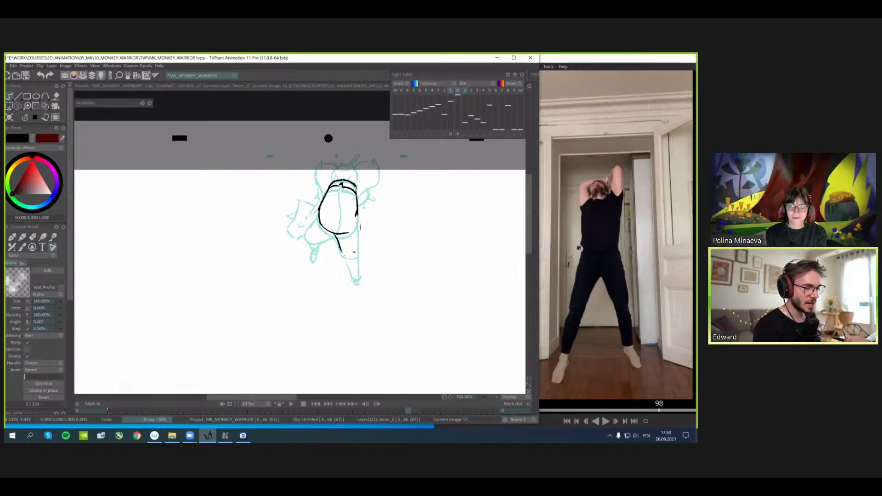
pyautogui.moveTo(345, 256)
pyautogui.mouseDown()
pyautogui.moveTo(355, 254)
pyautogui.moveTo(358, 274)
pyautogui.mouseUp()
pyautogui.moveTo(345, 255); pyautogui.dragTo(351, 273)
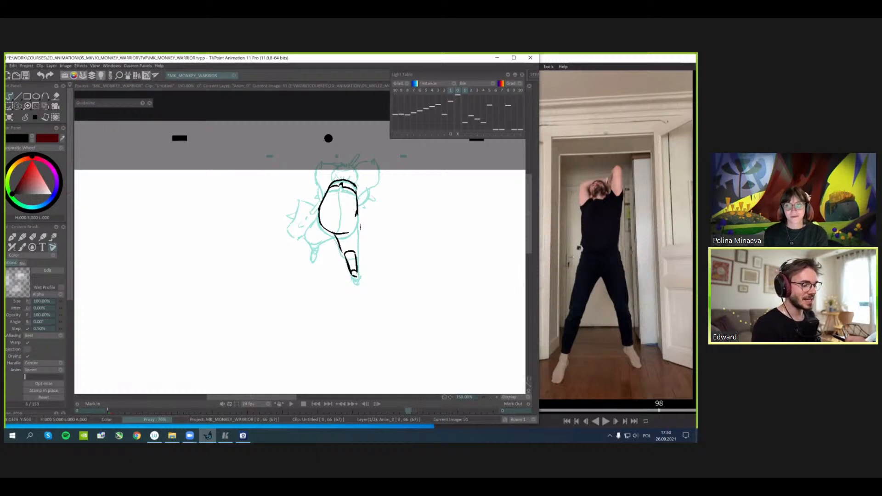
pyautogui.moveTo(351, 273); pyautogui.dragTo(357, 271)
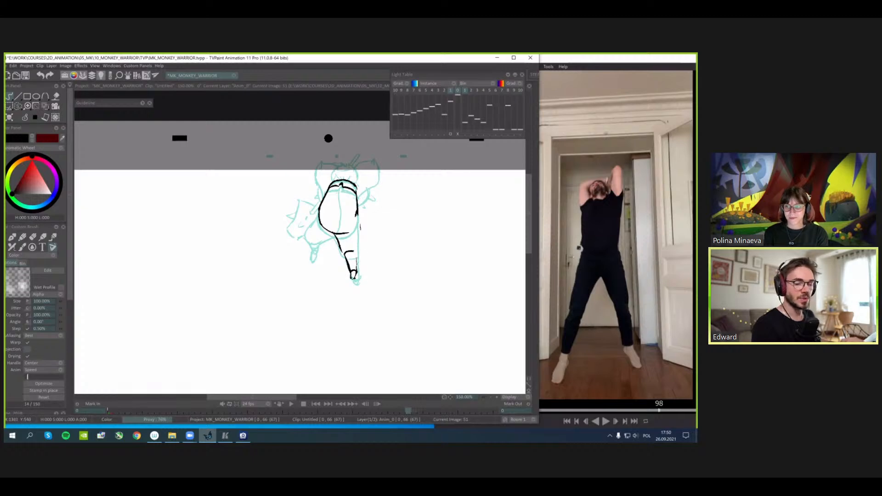
# - Flip between the earlier poses and frame 51 with the light table off to examine the small figure's size and placement
pyautogui.press('Left')
pyautogui.press('Left')
pyautogui.press('Left')
pyautogui.press('Left')
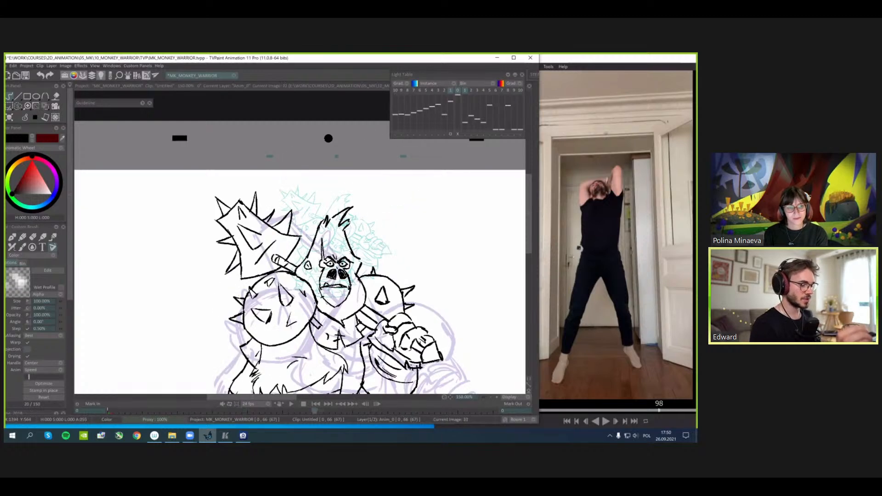
pyautogui.hotkey('shift', 'z')
pyautogui.moveTo(397, 222); pyautogui.dragTo(400, 185)
pyautogui.press('l')
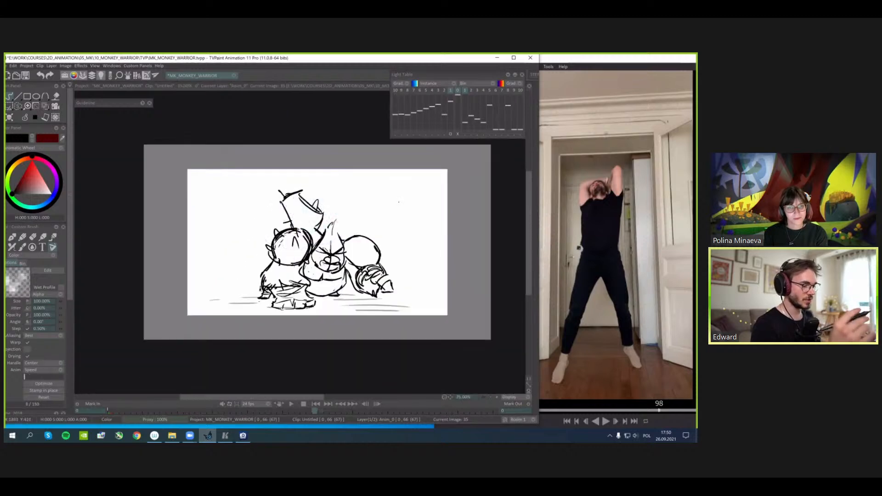
pyautogui.press('Right')
pyautogui.press('Right')
pyautogui.press('Left')
pyautogui.press('Left')
pyautogui.press('Right')
pyautogui.press('Right')
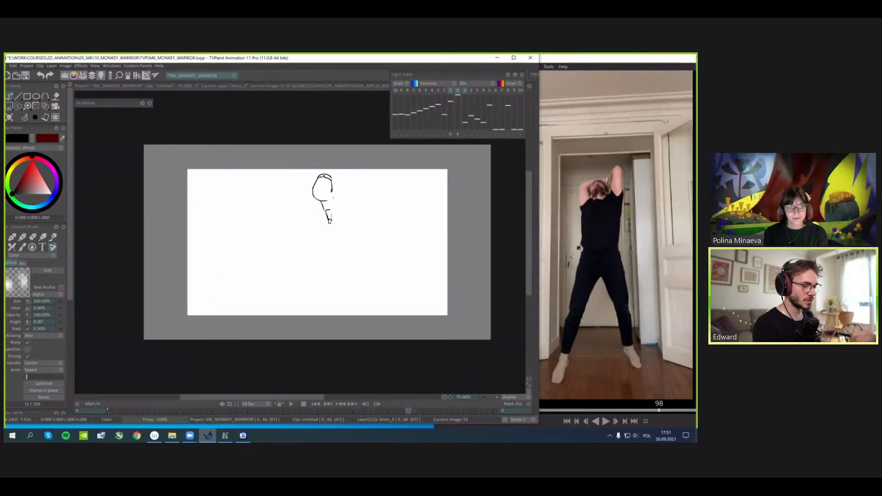
# - Redraw the leg below the belly on frame 51 with a shorter thigh, shin and foot, comparing it with the previous pose
pyautogui.moveTo(325, 214)
pyautogui.mouseDown()
pyautogui.moveTo(333, 199)
pyautogui.moveTo(329, 217)
pyautogui.mouseUp()
pyautogui.press('Left')
pyautogui.press('Right')
pyautogui.press('Left')
pyautogui.press('Right')
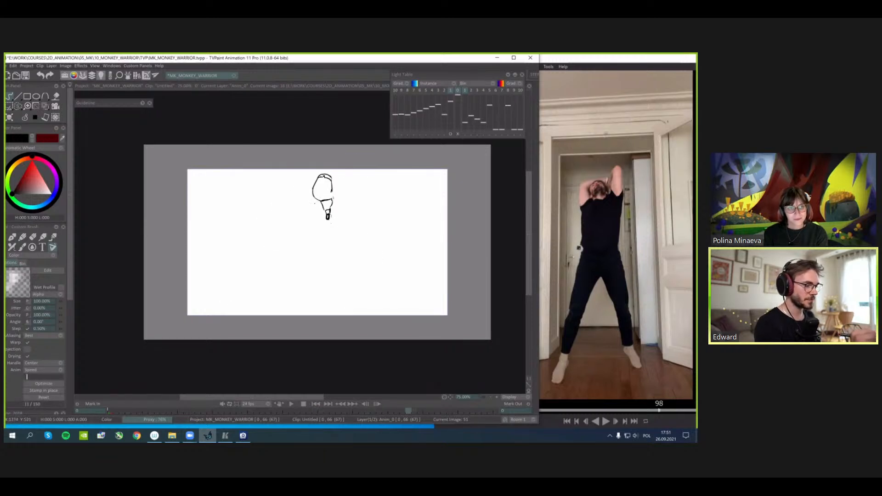
# - Sketch the second, bent leg beside the belly on frame 51, checking it against frame 44, and adjust its lower part's placement
pyautogui.moveTo(318, 201); pyautogui.dragTo(307, 194)
pyautogui.press('Left')
pyautogui.press('Right')
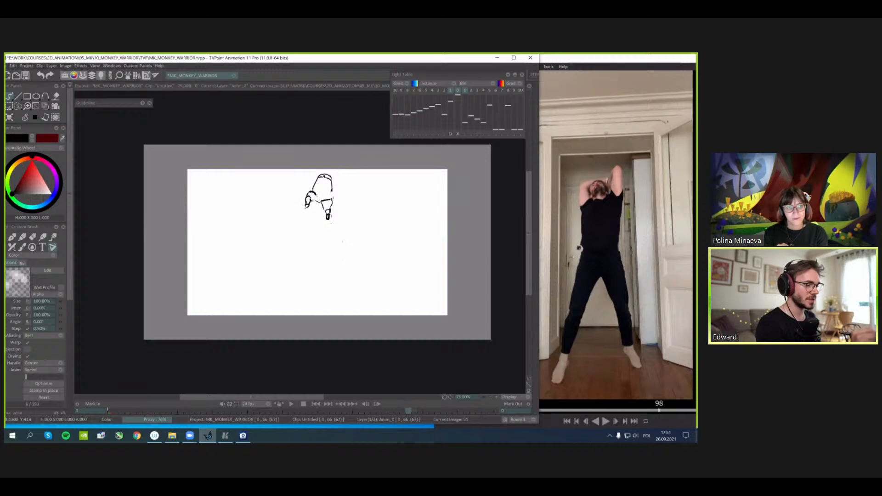
pyautogui.moveTo(315, 195); pyautogui.dragTo(319, 203)
pyautogui.press('Left')
pyautogui.press('Right')
pyautogui.press('s')
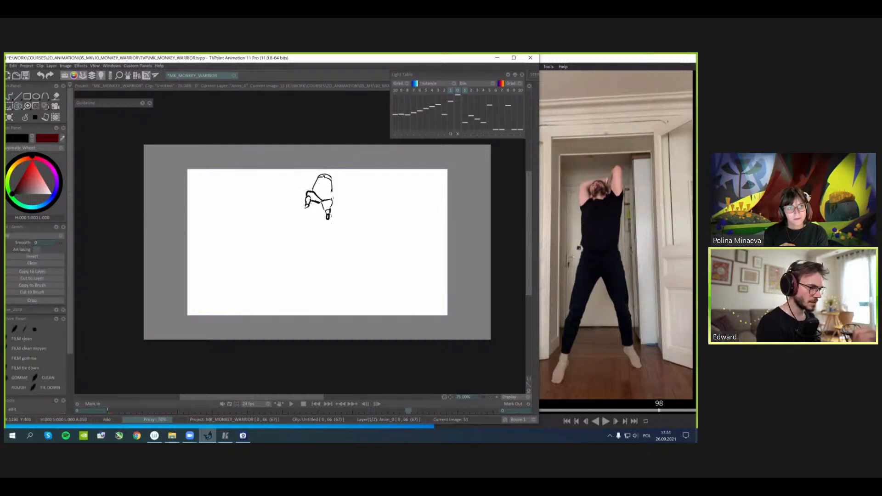
pyautogui.press('t')
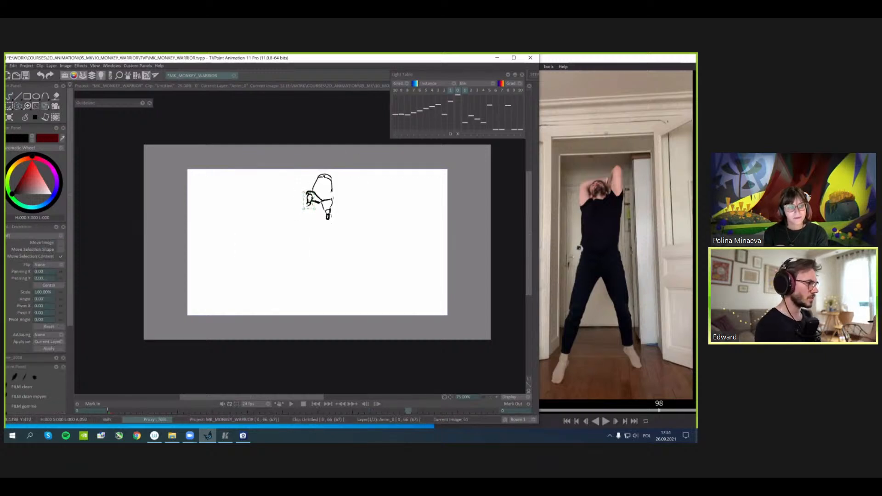
pyautogui.press('b')
# - Draw a higher lower-belly curve on the small figure and shift both legs up to meet it
pyautogui.scroll(3, 302, 202)
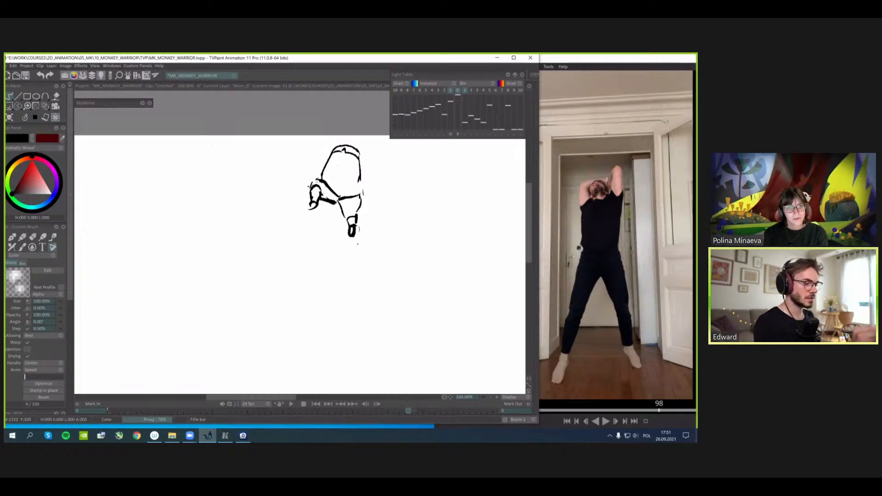
pyautogui.moveTo(324, 184)
pyautogui.mouseDown()
pyautogui.moveTo(337, 195)
pyautogui.moveTo(360, 195)
pyautogui.moveTo(340, 186)
pyautogui.mouseUp()
pyautogui.press('s')
pyautogui.moveTo(318, 171)
pyautogui.mouseDown()
pyautogui.moveTo(358, 177)
pyautogui.moveTo(301, 221)
pyautogui.moveTo(316, 170)
pyautogui.mouseUp()
pyautogui.hotkey('ctrl', 't')
pyautogui.moveTo(332, 207); pyautogui.dragTo(332, 204)
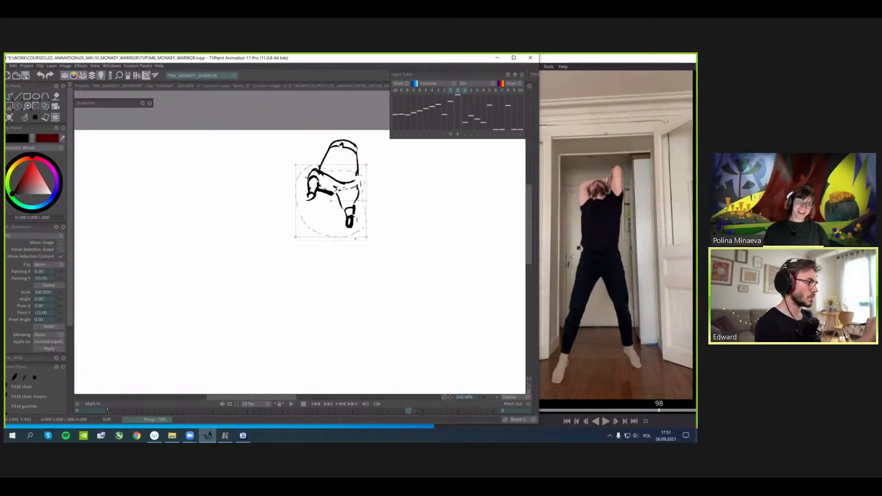
pyautogui.click(25, 118)
pyautogui.hotkey('ctrl', 'd')
# - Redraw the small figure's belly side with a rounder contour above the bent leg
pyautogui.moveTo(328, 154); pyautogui.dragTo(323, 163)
pyautogui.moveTo(324, 159); pyautogui.dragTo(319, 167)
pyautogui.hotkey('ctrl', 'z')
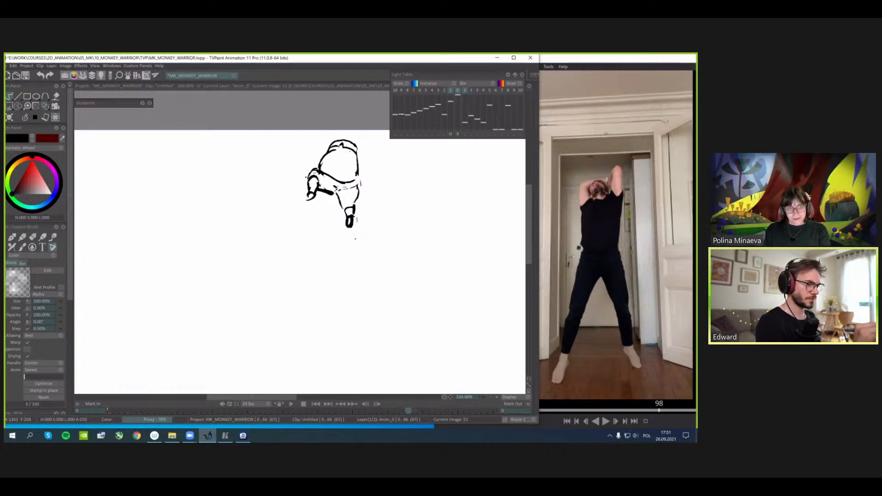
# - Shift the chest band slightly lower onto the belly and add the small head above it
pyautogui.press('s')
pyautogui.click(34, 117)
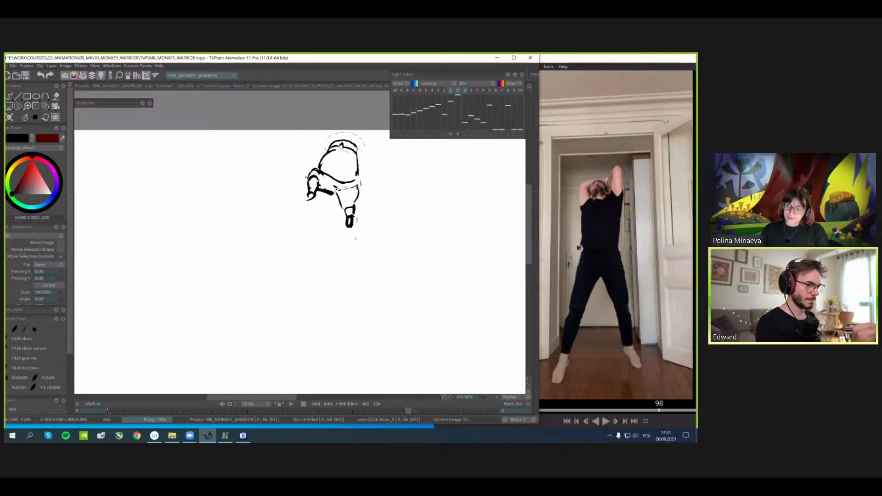
pyautogui.click(27, 118)
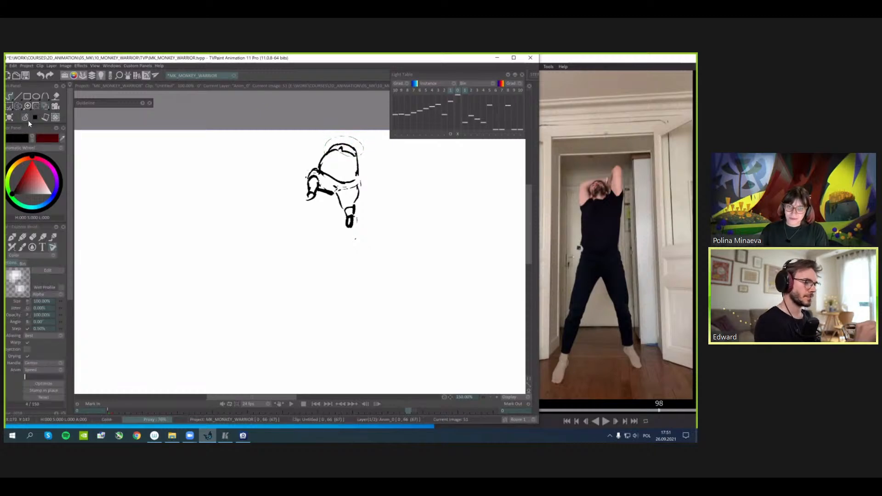
pyautogui.moveTo(350, 182)
pyautogui.mouseDown()
pyautogui.moveTo(351, 197)
pyautogui.moveTo(346, 161)
pyautogui.mouseUp()
# - Flip through the earlier key poses up to frame 51 to examine how the small airborne figure reads against the anticipation pose
pyautogui.press('Left')
pyautogui.press('Left')
pyautogui.press('Left')
pyautogui.press('Left')
pyautogui.press('Left')
pyautogui.press('Left')
pyautogui.press('Left')
pyautogui.press('Left')
pyautogui.press('Left')
pyautogui.press('Left')
pyautogui.press('Left')
pyautogui.press('Left')
pyautogui.press('Left')
pyautogui.press('Left')
pyautogui.press('Left')
pyautogui.press('Left')
pyautogui.press('Left')
pyautogui.press('Left')
pyautogui.press('Left')
pyautogui.press('Left')
pyautogui.press('Right')
pyautogui.press('Right')
pyautogui.press('less')
pyautogui.press('Left')
pyautogui.press('Right')
pyautogui.press('Left')
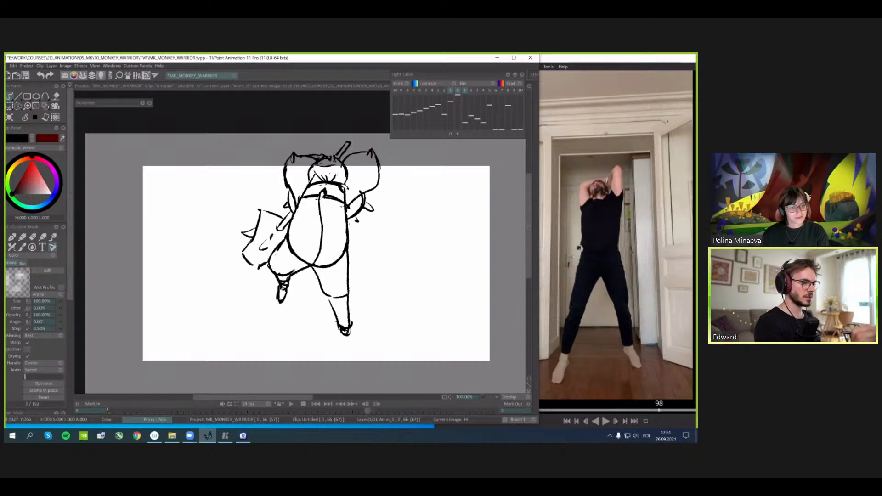
pyautogui.press('Right')
pyautogui.press('Left')
pyautogui.press('Right')
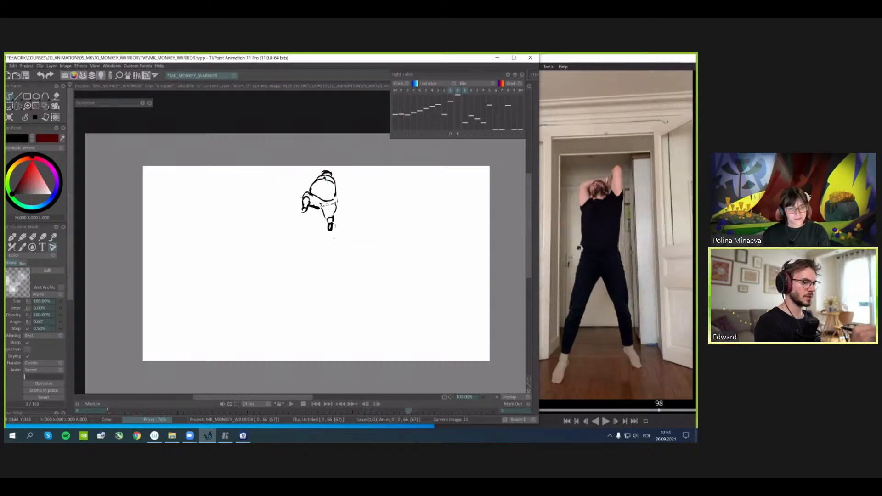
# - Redraw the figure's straight side from the chest down to the extended leg, comparing it with frame 44
pyautogui.moveTo(334, 184); pyautogui.dragTo(336, 205)
pyautogui.press('Left')
pyautogui.press('Right')
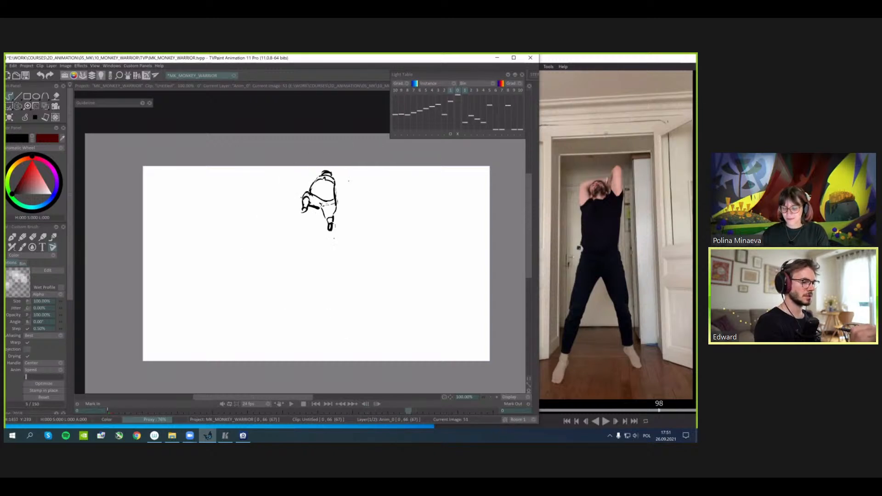
pyautogui.press('Left')
pyautogui.press('Right')
# - Sketch the two raised arms on either side of the head on frame 51, following the arm pose of frame 44
pyautogui.moveTo(347, 180)
pyautogui.mouseDown()
pyautogui.moveTo(341, 166)
pyautogui.moveTo(333, 176)
pyautogui.moveTo(314, 167)
pyautogui.mouseUp()
pyautogui.press('Left')
pyautogui.press('Right')
pyautogui.moveTo(317, 165); pyautogui.dragTo(310, 178)
pyautogui.press('Left')
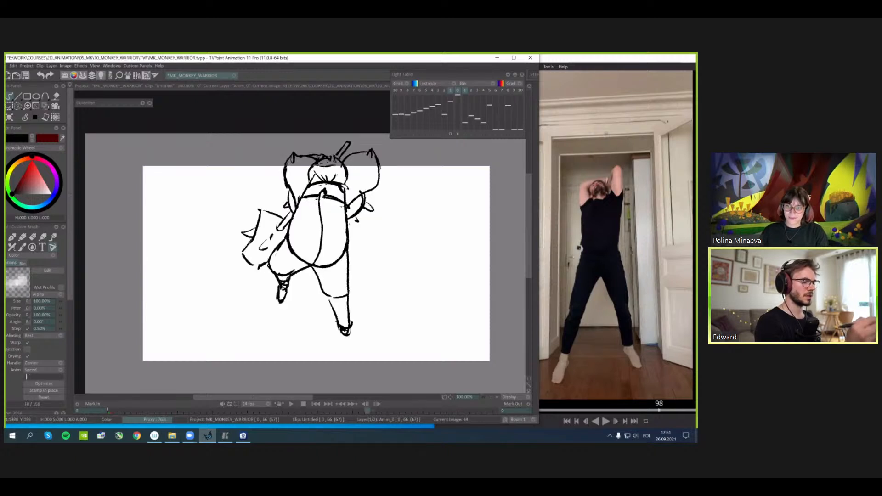
pyautogui.press('Right')
# - Flip between the neighbouring poses and frame 51 to examine the raised arms and the weapon's position
pyautogui.press('Left')
pyautogui.press('Left')
pyautogui.press('Left')
pyautogui.press('Left')
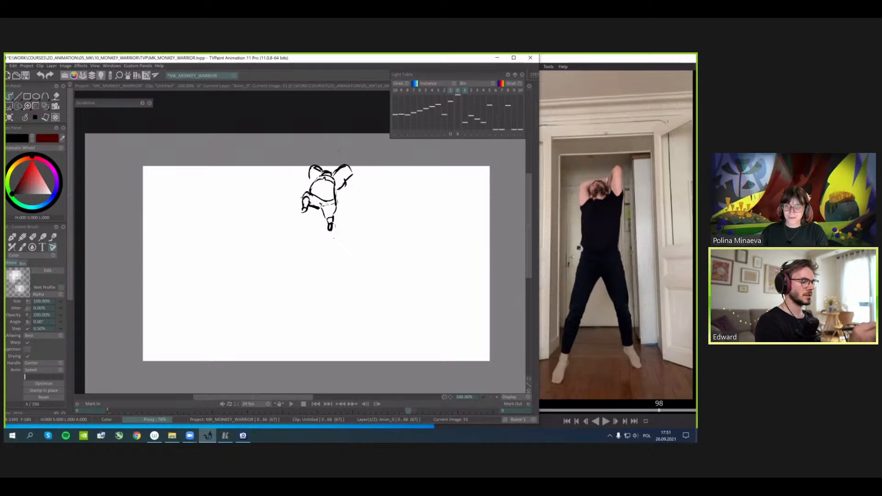
pyautogui.press('Right')
pyautogui.press('Right')
pyautogui.press('Right')
pyautogui.press('Right')
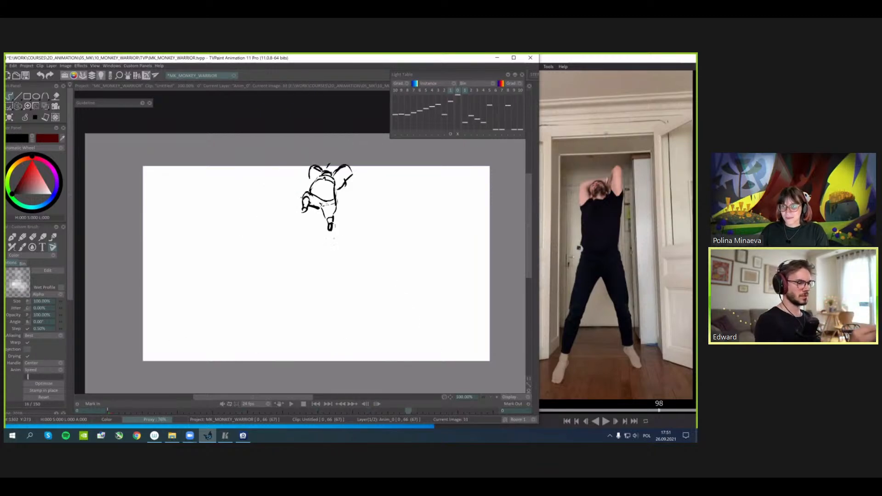
pyautogui.press('Left')
pyautogui.press('Right')
pyautogui.press('Left')
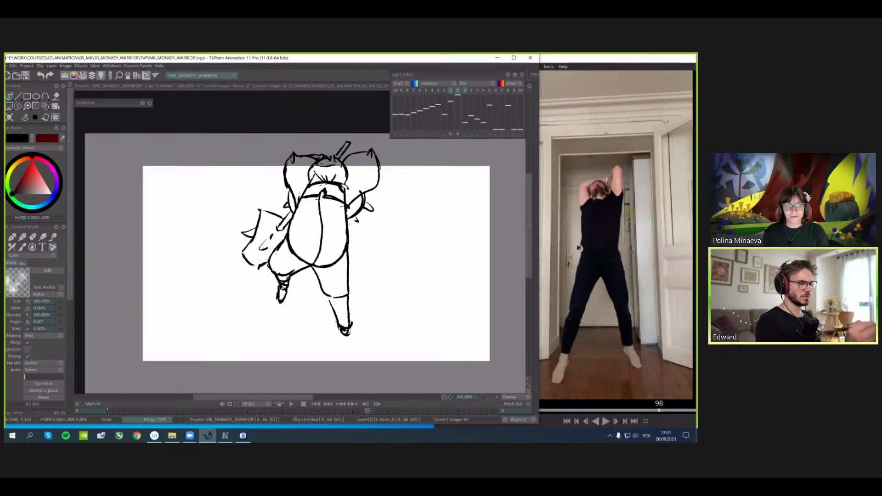
pyautogui.press('Right')
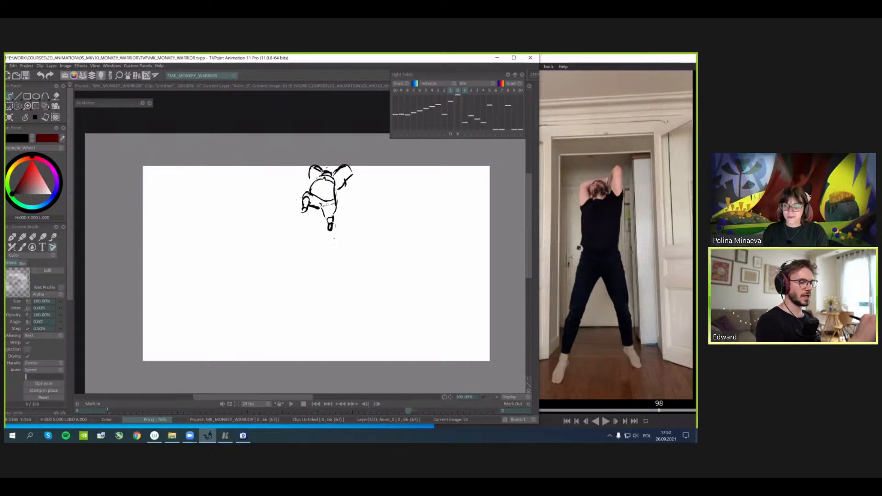
# - Sketch the hammer handle above the head and the hammer head beside the hip on frame 51, comparing with frame 44
pyautogui.moveTo(324, 160); pyautogui.dragTo(349, 205)
pyautogui.moveTo(339, 203); pyautogui.dragTo(350, 209)
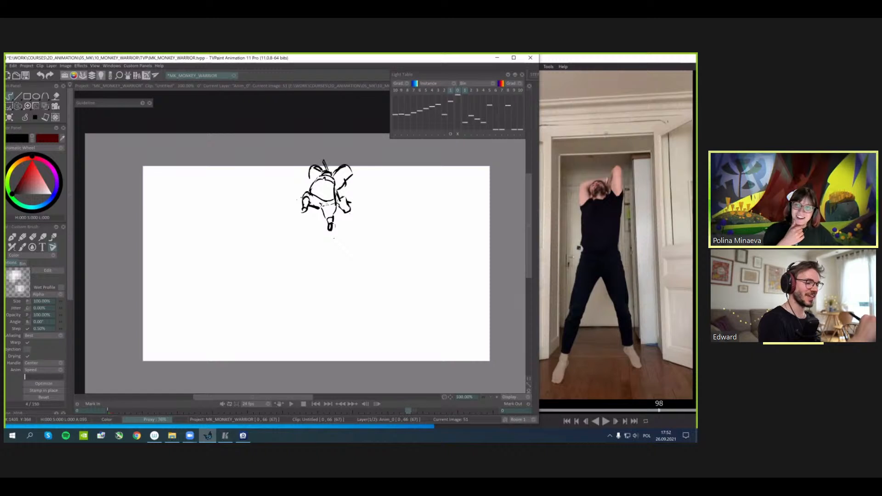
pyautogui.press('Left')
pyautogui.press('Right')
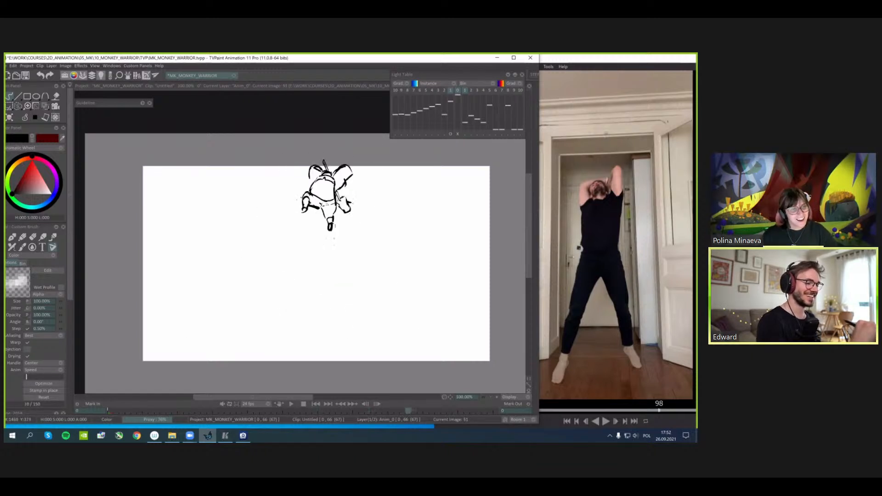
pyautogui.press('Left')
pyautogui.press('Right')
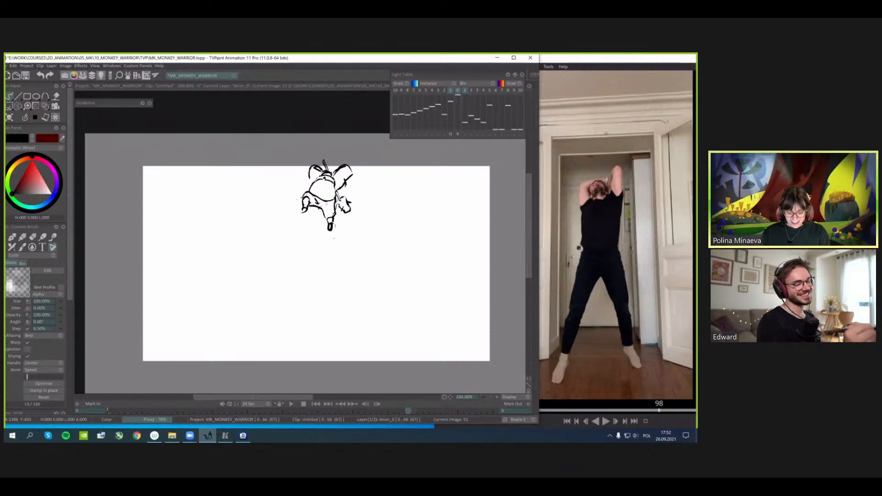
# - Flip between frames 35, 44 and 51 to compare the hammer's position across the poses
pyautogui.press('Left')
pyautogui.press('Right')
pyautogui.press('Left')
pyautogui.press('Right')
pyautogui.press('Left')
pyautogui.press('Left')
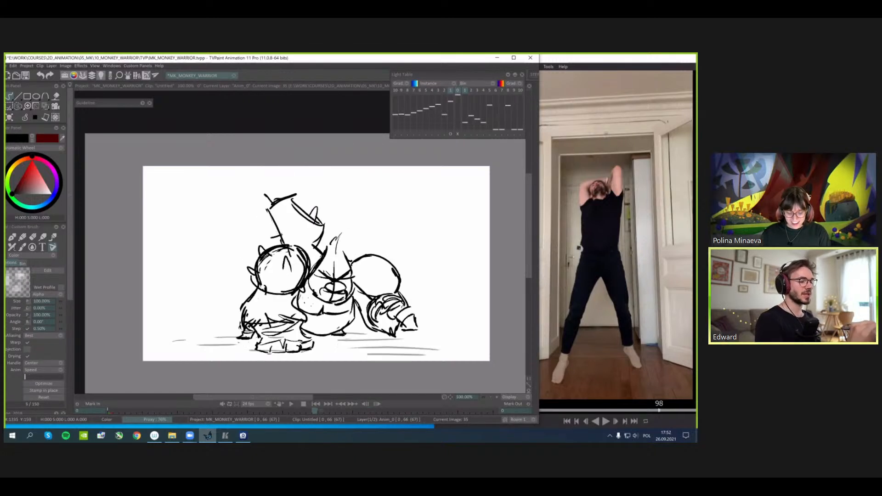
pyautogui.press('Right')
pyautogui.moveTo(342, 139)
pyautogui.mouseDown()
pyautogui.moveTo(209, 336)
pyautogui.moveTo(338, 140)
pyautogui.mouseUp()
pyautogui.hotkey('ctrl', 'z')
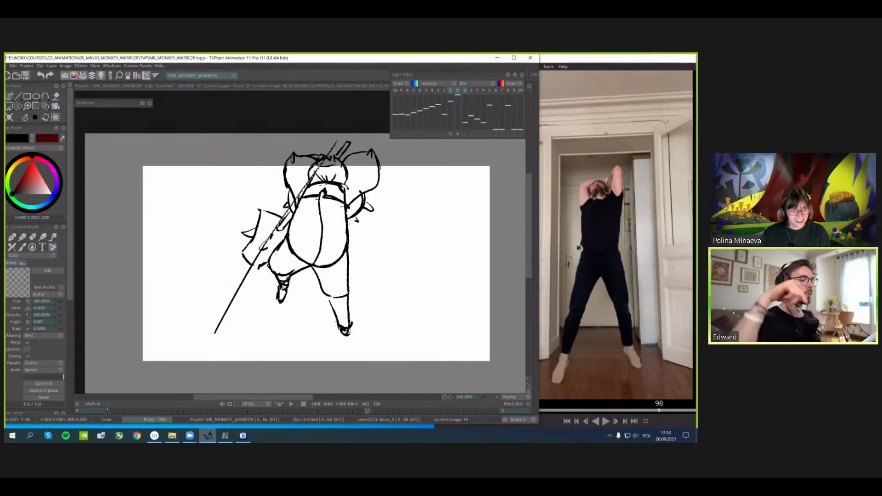
pyautogui.hotkey('ctrl', 'z')
pyautogui.press('Right')
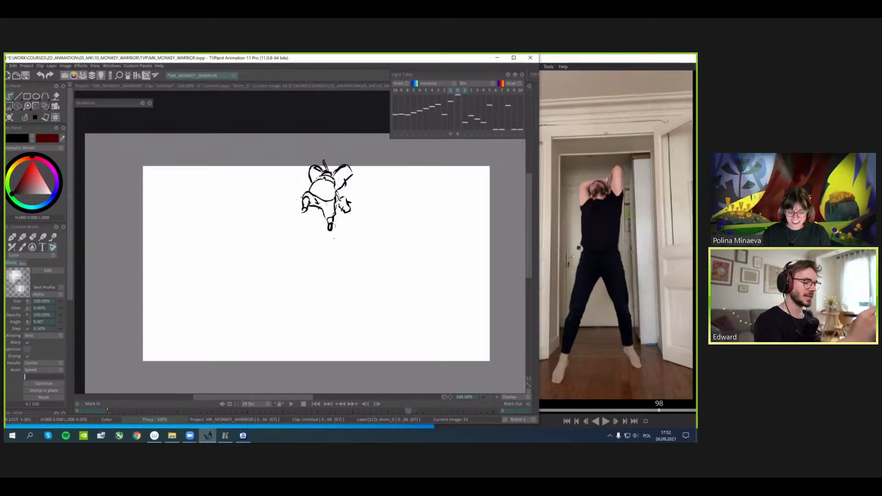
pyautogui.moveTo(297, 296); pyautogui.dragTo(331, 197)
pyautogui.hotkey('ctrl', 'z')
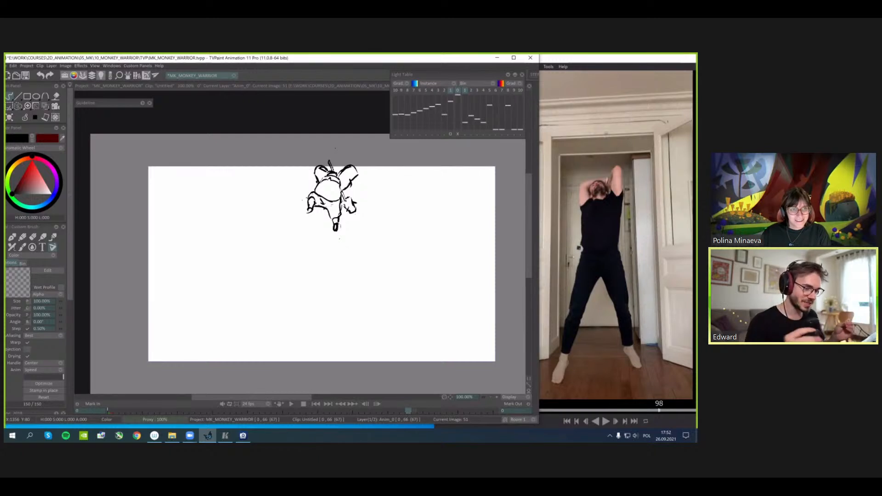
# - Sketch a perspective diagram beside the figure with a capped vertical axis, a flat ellipse at its base and a narrow upright ellipse
pyautogui.moveTo(404, 322); pyautogui.dragTo(430, 321)
pyautogui.moveTo(419, 321)
pyautogui.mouseDown()
pyautogui.moveTo(422, 206)
pyautogui.moveTo(431, 206)
pyautogui.mouseUp()
pyautogui.scroll(2, 420, 271)
pyautogui.scroll(-1, 406, 314)
pyautogui.moveTo(424, 302); pyautogui.dragTo(402, 310)
pyautogui.moveTo(346, 300)
pyautogui.mouseDown()
pyautogui.moveTo(353, 309)
pyautogui.moveTo(350, 300)
pyautogui.mouseUp()
pyautogui.moveTo(366, 268); pyautogui.dragTo(366, 284)
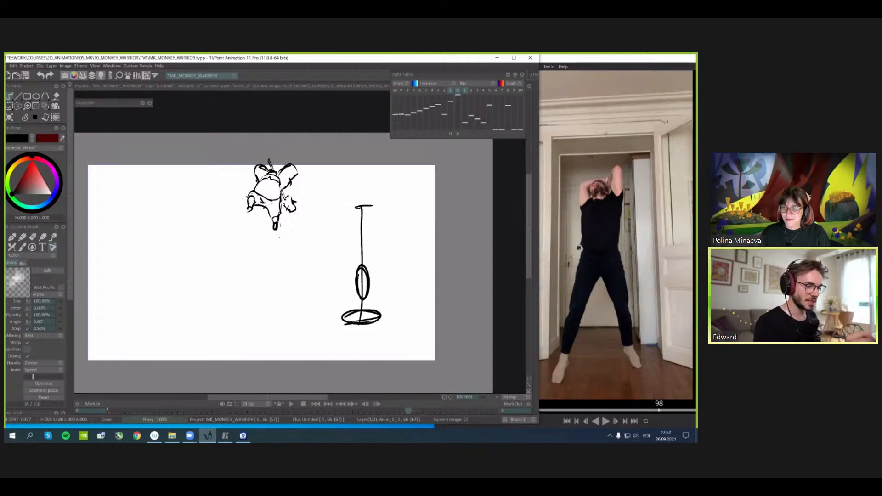
pyautogui.moveTo(354, 230)
pyautogui.mouseDown()
pyautogui.moveTo(363, 247)
pyautogui.moveTo(363, 223)
pyautogui.moveTo(362, 241)
pyautogui.moveTo(355, 228)
pyautogui.mouseUp()
pyautogui.hotkey('ctrl', 'z')
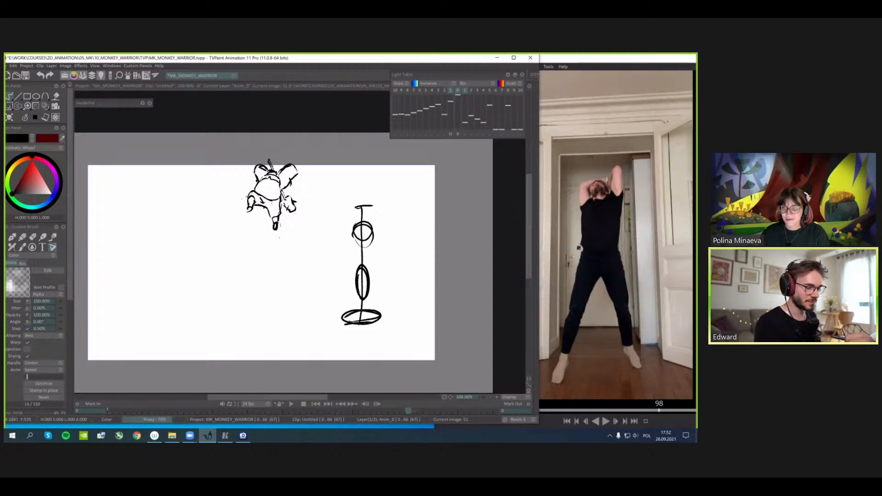
# - Draw stacked, overlapping ellipses near the top of the diagram's vertical axis
pyautogui.hotkey('ctrl', 'z')
pyautogui.moveTo(353, 225)
pyautogui.mouseDown()
pyautogui.moveTo(372, 227)
pyautogui.moveTo(354, 229)
pyautogui.mouseUp()
pyautogui.hotkey('ctrl', 'z')
pyautogui.moveTo(355, 222)
pyautogui.mouseDown()
pyautogui.moveTo(373, 226)
pyautogui.moveTo(355, 224)
pyautogui.moveTo(357, 212)
pyautogui.moveTo(357, 219)
pyautogui.mouseUp()
pyautogui.hotkey('ctrl', 'z')
pyautogui.press('+')
pyautogui.moveTo(397, 256); pyautogui.dragTo(365, 261)
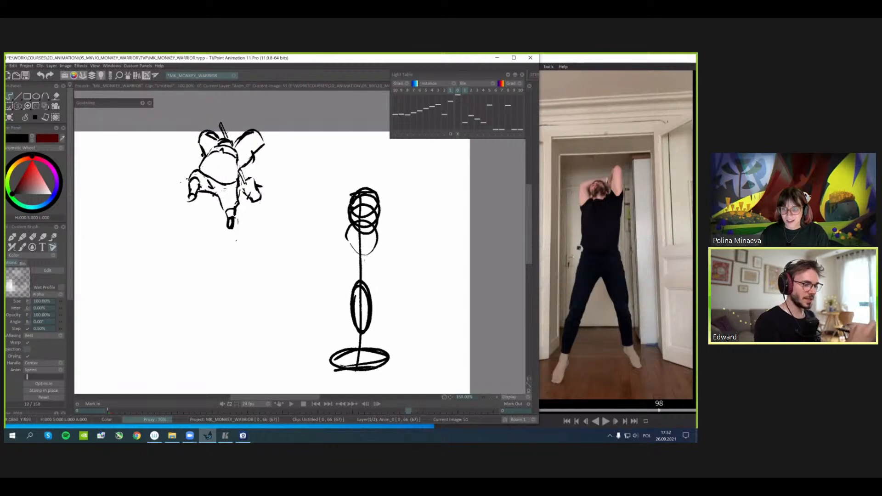
# - Add a vertical scale with tick marks beside the ellipse diagram and a wide flat ellipse above it
pyautogui.moveTo(330, 310); pyautogui.dragTo(331, 193)
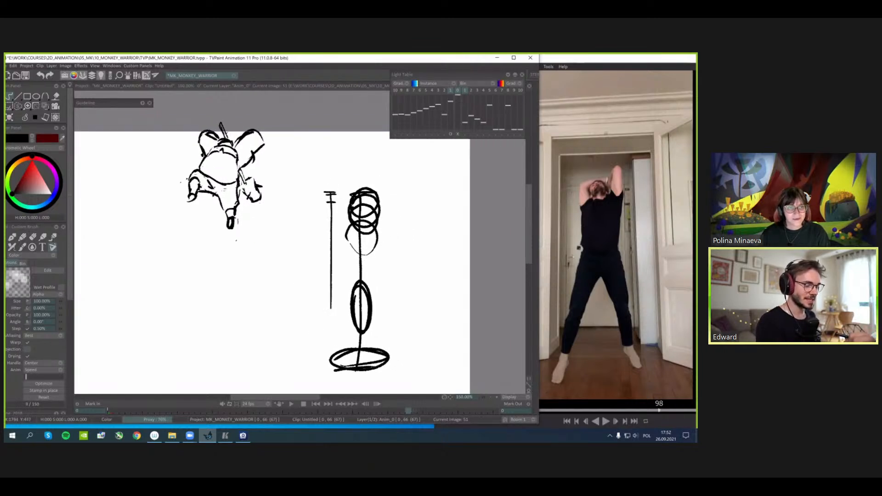
pyautogui.press('-')
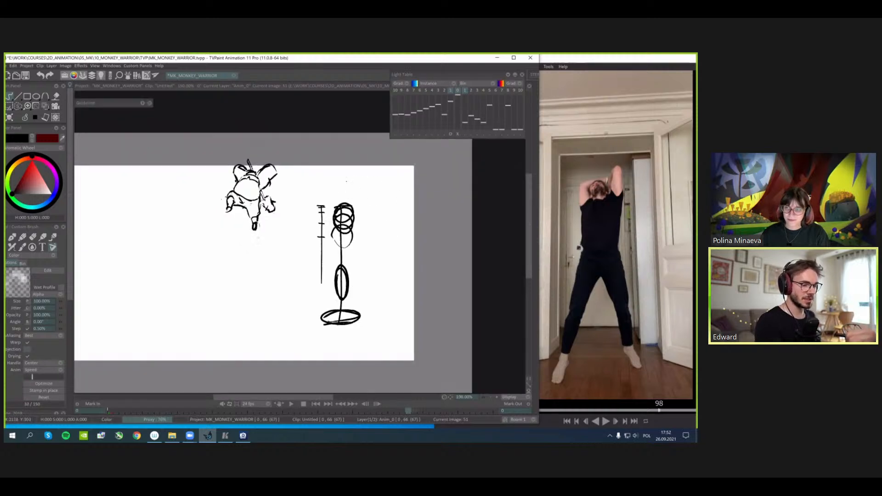
pyautogui.moveTo(346, 181)
pyautogui.mouseDown()
pyautogui.moveTo(370, 175)
pyautogui.moveTo(350, 178)
pyautogui.mouseUp()
pyautogui.moveTo(377, 265); pyautogui.dragTo(361, 301)
pyautogui.hotkey('ctrl', 'z')
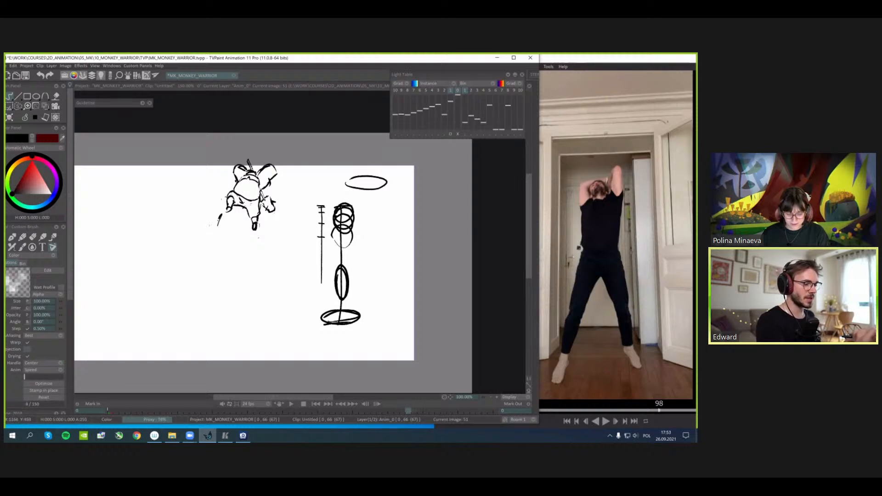
# - Select the small figure's hammer head on frame 51 and move it slightly up, closer to the body
pyautogui.press('s')
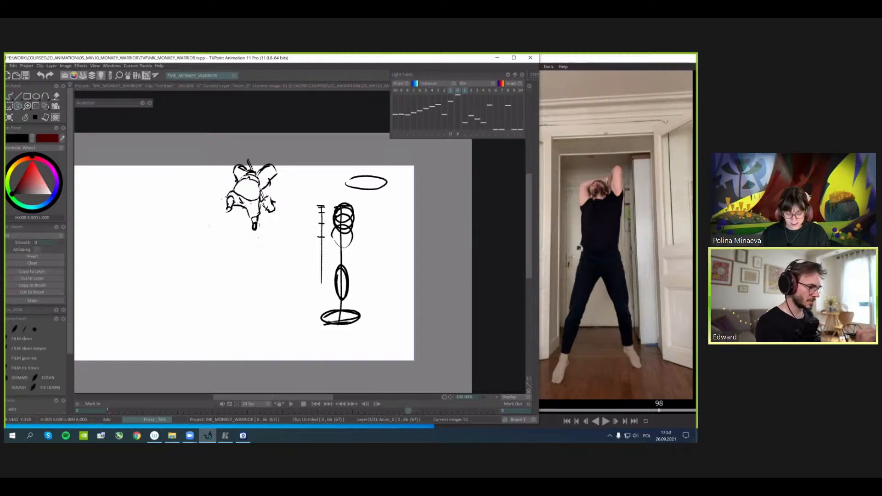
pyautogui.press('t')
pyautogui.moveTo(272, 204); pyautogui.dragTo(271, 198)
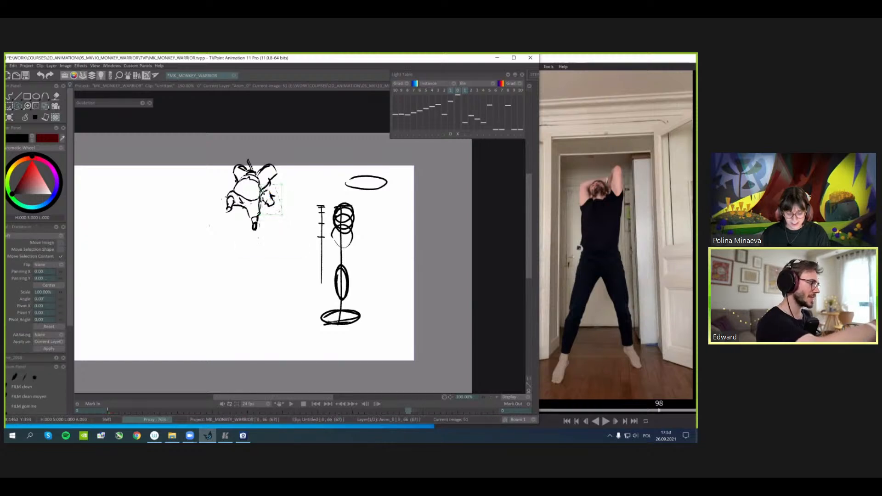
pyautogui.click(32, 120)
# - Sketch a larger foreshortened hammer study with a cylindrical handle and blocky head in the empty area beside the figure
pyautogui.moveTo(162, 171); pyautogui.dragTo(168, 205)
pyautogui.moveTo(163, 171)
pyautogui.mouseDown()
pyautogui.moveTo(181, 212)
pyautogui.moveTo(194, 211)
pyautogui.moveTo(159, 215)
pyautogui.moveTo(189, 230)
pyautogui.mouseUp()
pyautogui.moveTo(194, 208)
pyautogui.mouseDown()
pyautogui.moveTo(187, 225)
pyautogui.moveTo(191, 205)
pyautogui.moveTo(195, 214)
pyautogui.moveTo(173, 213)
pyautogui.moveTo(180, 211)
pyautogui.mouseUp()
pyautogui.moveTo(297, 170); pyautogui.dragTo(272, 189)
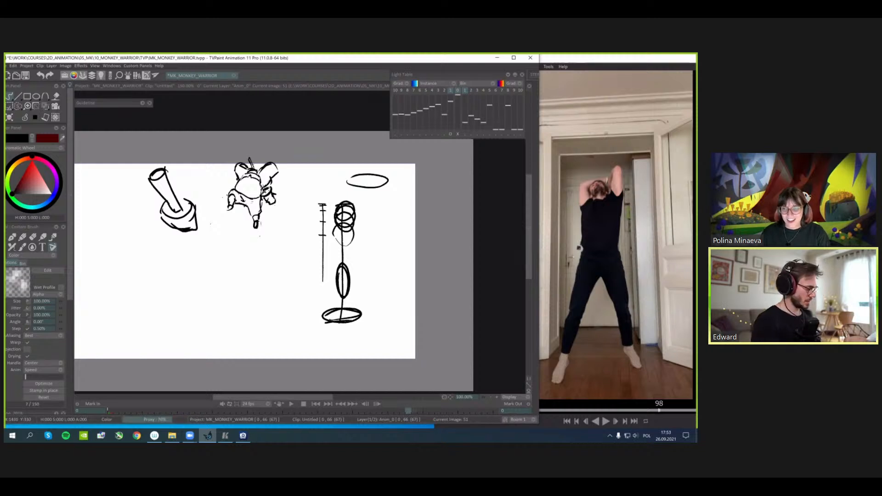
# - Delete the hammer study and the ellipse diagram around the small figure and clear the selection
pyautogui.press('s')
pyautogui.moveTo(203, 198)
pyautogui.mouseDown()
pyautogui.moveTo(189, 157)
pyautogui.moveTo(268, 301)
pyautogui.mouseUp()
pyautogui.moveTo(397, 162); pyautogui.dragTo(456, 226)
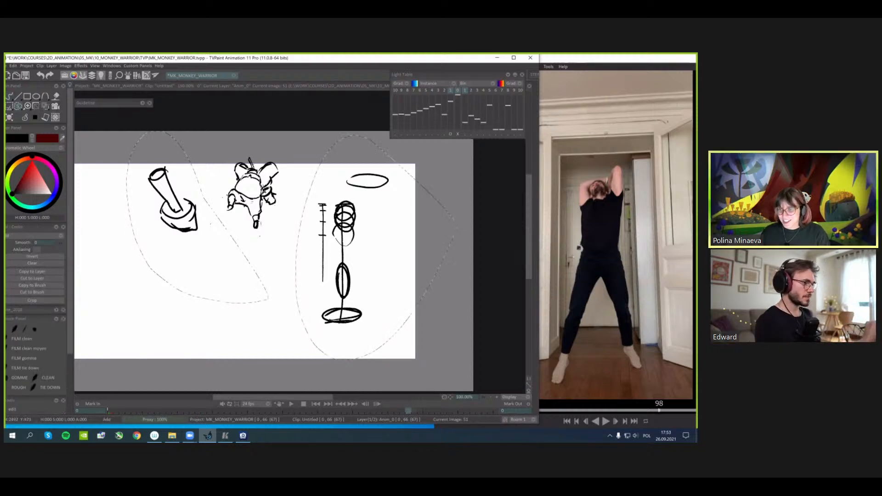
pyautogui.press('Delete')
pyautogui.click(25, 118)
pyautogui.click(28, 127)
pyautogui.hotkey('ctrl', 'd')
pyautogui.moveTo(348, 204); pyautogui.dragTo(379, 187)
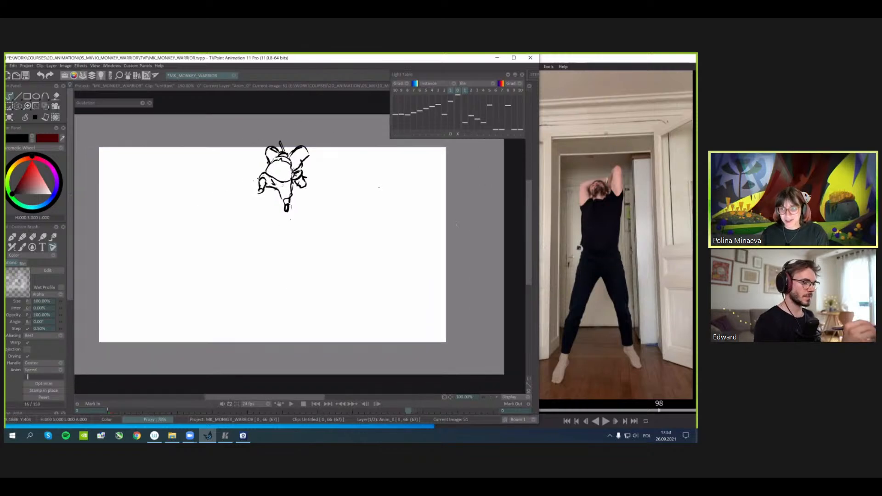
# - Flip between the crouch, leap and small airborne key poses to examine how the figure and hammer change
pyautogui.press('Left')
pyautogui.press('Right')
pyautogui.press('Left')
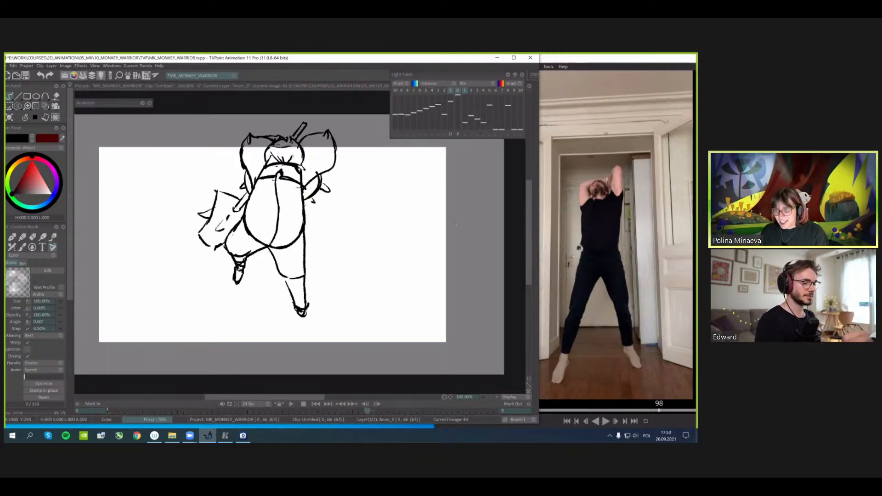
pyautogui.press('Right')
pyautogui.press('Left')
pyautogui.press('Left')
pyautogui.press('Left')
pyautogui.press('Right')
pyautogui.press('Left')
pyautogui.press('Left')
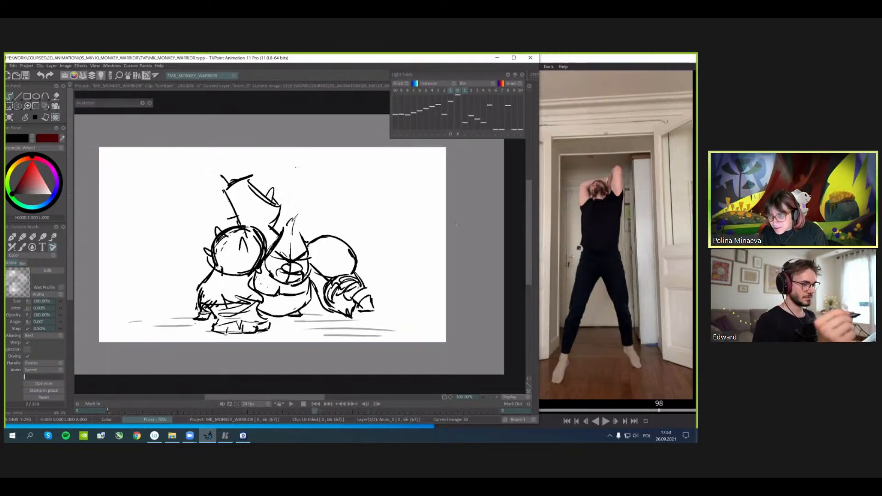
pyautogui.press('Right')
pyautogui.press('Right')
pyautogui.press('Right')
pyautogui.press('Right')
pyautogui.press('Left')
pyautogui.press('Right')
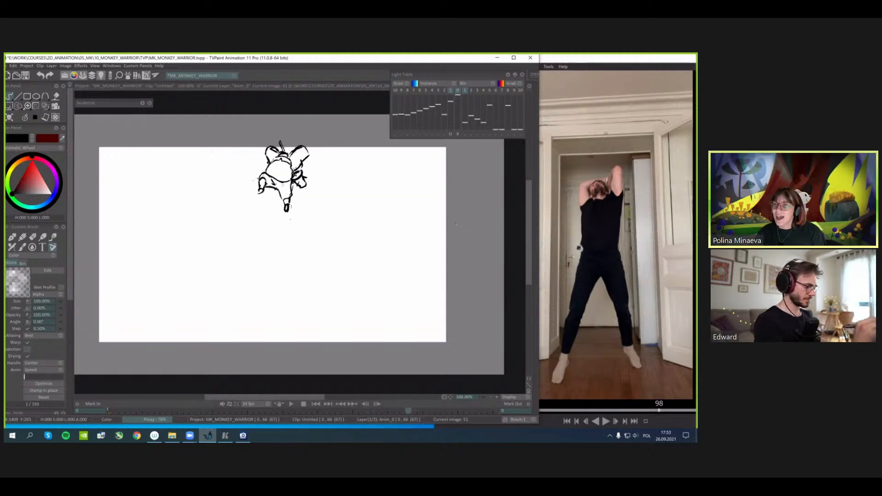
# - Select the small figure's hammer head and handle tip on frame 51 and shift them slightly outward, away from the body
pyautogui.press('s')
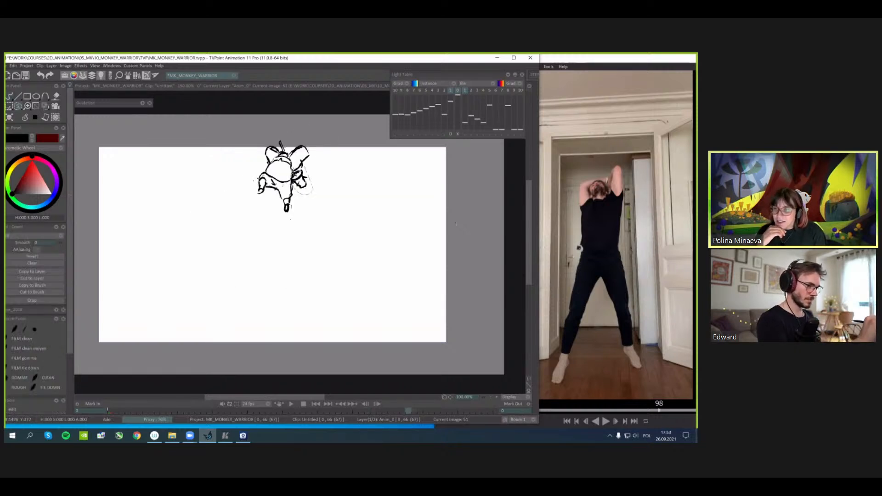
pyautogui.hotkey('ctrl', 't')
pyautogui.moveTo(302, 179); pyautogui.dragTo(306, 178)
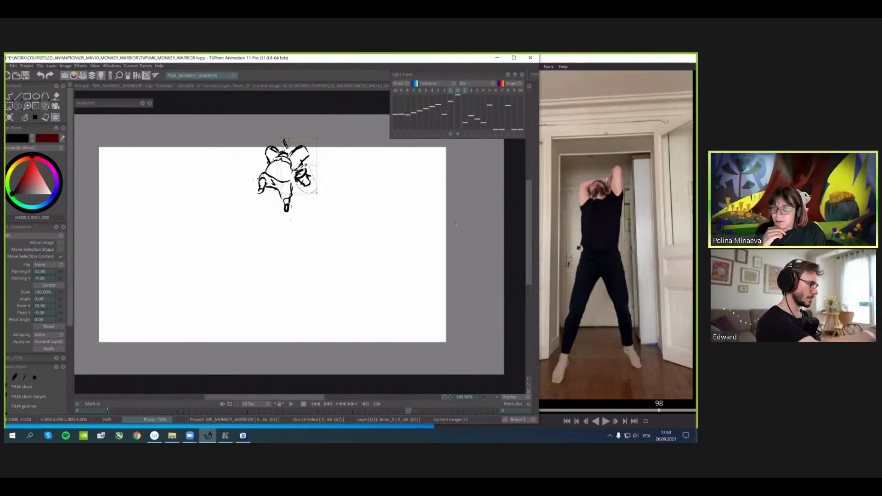
pyautogui.press('Return')
pyautogui.click(35, 119)
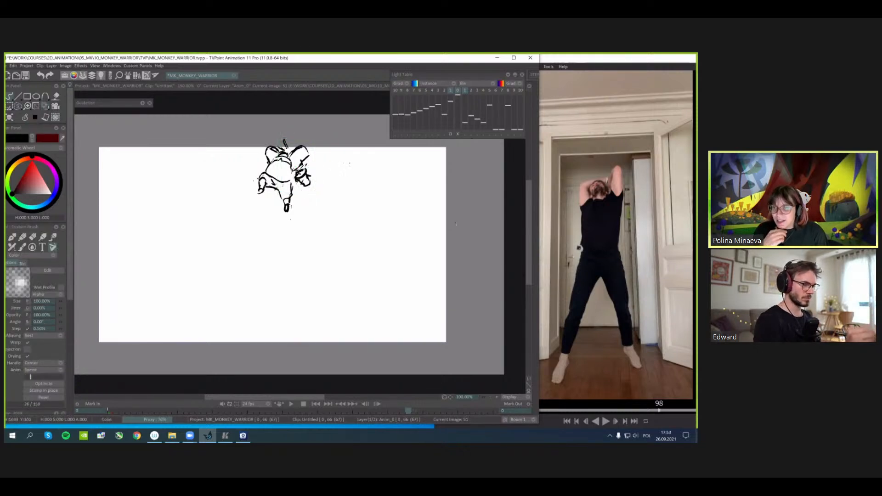
# - Go back to the first frame and review the sequence of key poses through the small airborne pose on frame 51
pyautogui.scroll(-1, 333, 161)
pyautogui.press('Left')
pyautogui.press('Left')
pyautogui.press('Left')
pyautogui.press('Left')
pyautogui.press('Left')
pyautogui.press('Left')
pyautogui.press('Left')
pyautogui.press('Left')
pyautogui.press('Left')
pyautogui.press('Left')
pyautogui.press('Left')
pyautogui.press('Left')
pyautogui.press('Left')
pyautogui.press('Left')
pyautogui.press('Left')
pyautogui.press('Left')
pyautogui.press('Left')
pyautogui.press('Left')
pyautogui.press('Left')
pyautogui.press('Left')
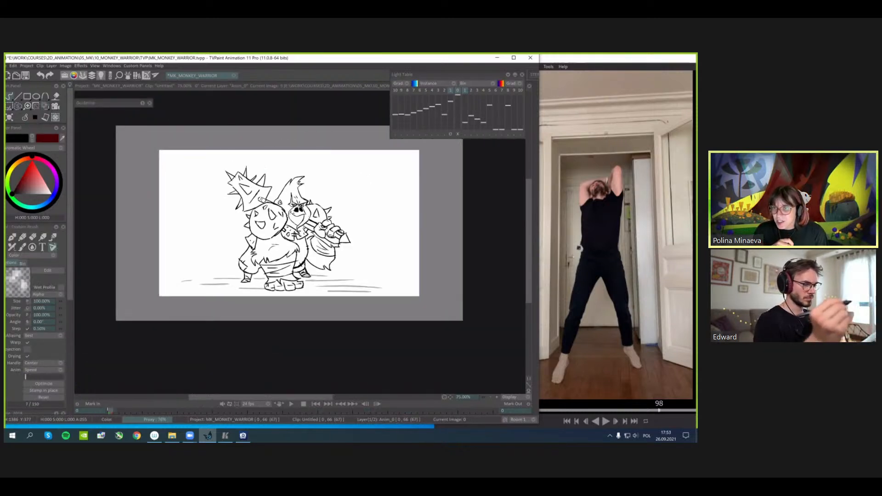
pyautogui.press('Right')
pyautogui.press('Right')
pyautogui.press('Right')
pyautogui.press('Right')
pyautogui.press('Right')
pyautogui.press('Right')
pyautogui.press('Right')
pyautogui.press('Right')
pyautogui.press('Right')
pyautogui.press('Right')
pyautogui.press('Right')
pyautogui.press('Right')
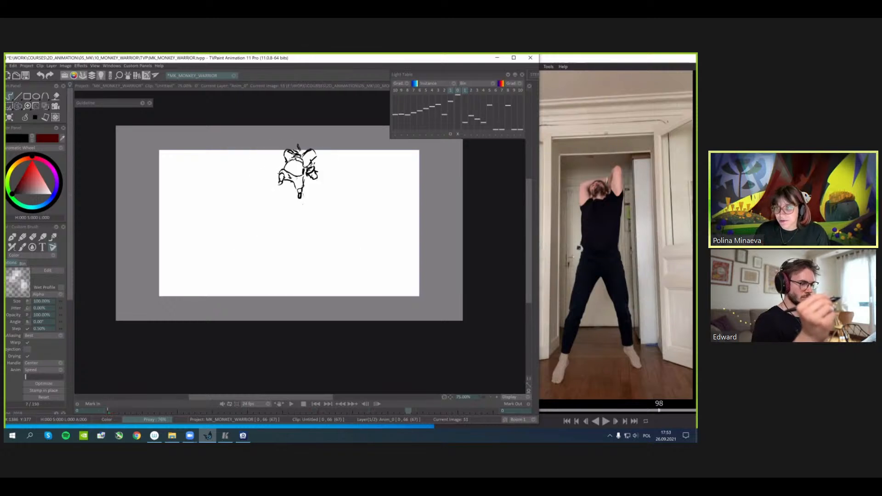
pyautogui.press('Left')
pyautogui.press('Left')
pyautogui.press('Left')
pyautogui.press('Left')
pyautogui.press('Left')
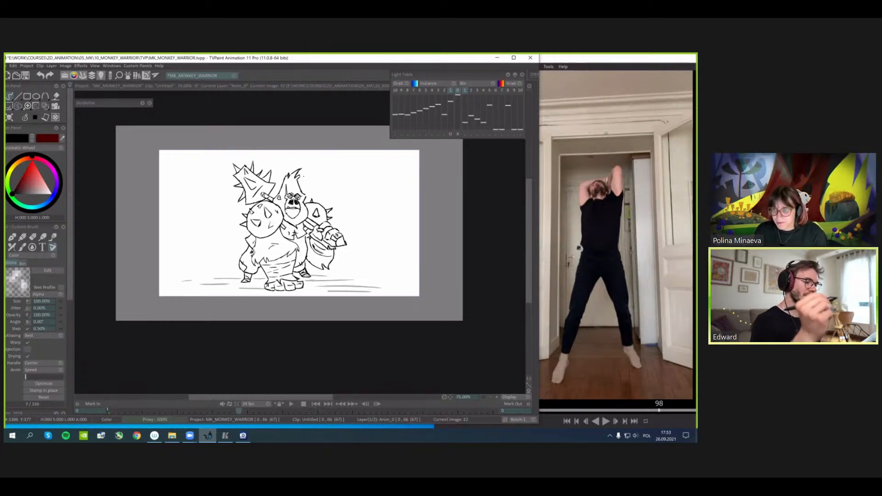
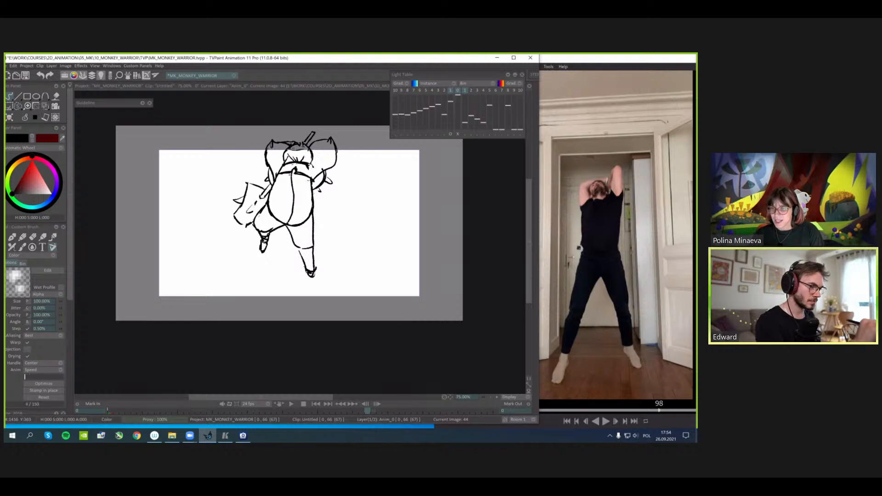
# - Move the whole small airborne figure on frame 51 upward so it partly crosses the picture's upper edge
pyautogui.moveTo(314, 172); pyautogui.dragTo(313, 172)
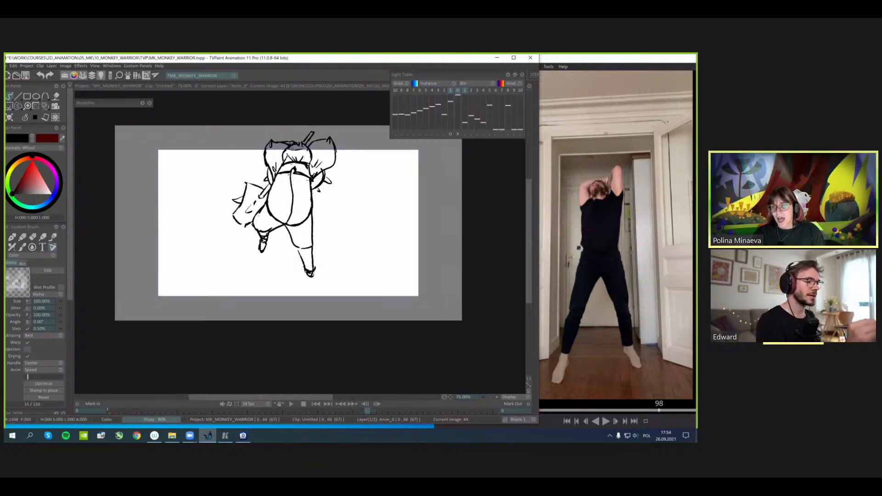
pyautogui.scroll(-2, 317, 161)
pyautogui.press('Right')
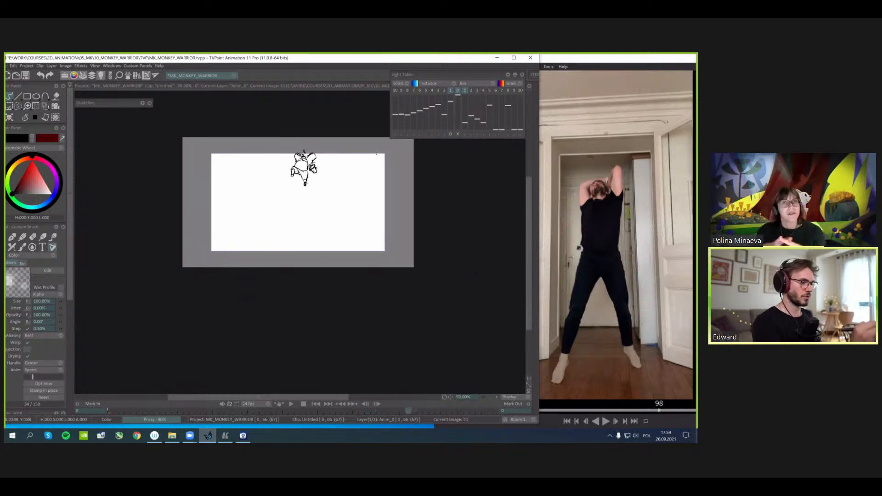
pyautogui.press('Left')
pyautogui.press('Right')
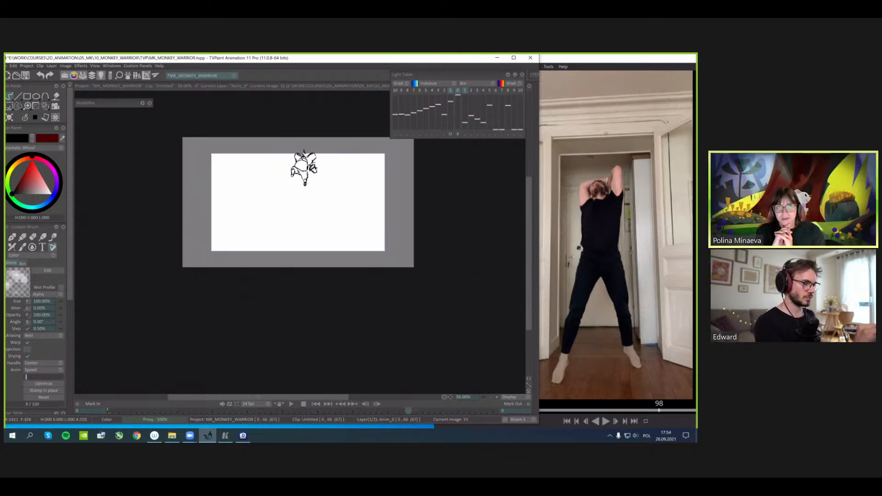
pyautogui.hotkey('ctrl', 't')
pyautogui.moveTo(306, 168); pyautogui.dragTo(305, 160)
# - Flip through the key poses from the standing pose onward to review the jump with the raised airborne figure
pyautogui.press('Left')
pyautogui.press('Left')
pyautogui.press('Left')
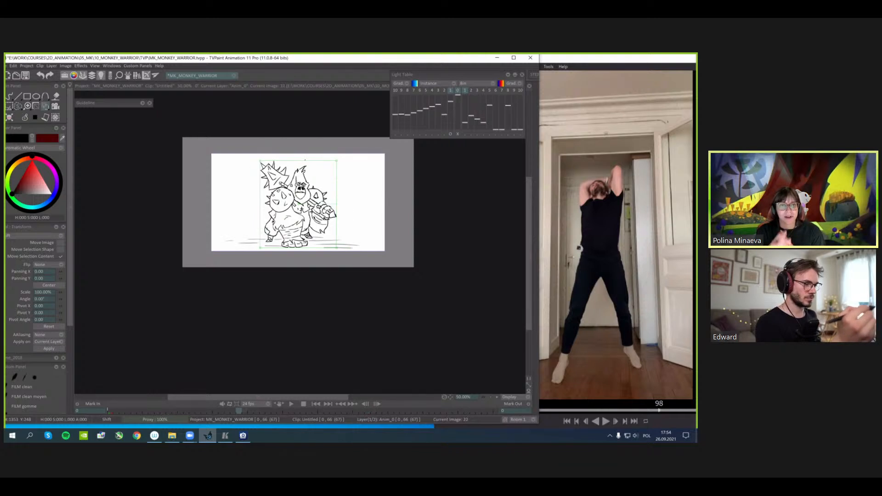
pyautogui.press('Right')
pyautogui.press('Right')
pyautogui.press('Right')
pyautogui.press('Right')
pyautogui.press('Right')
pyautogui.press('Right')
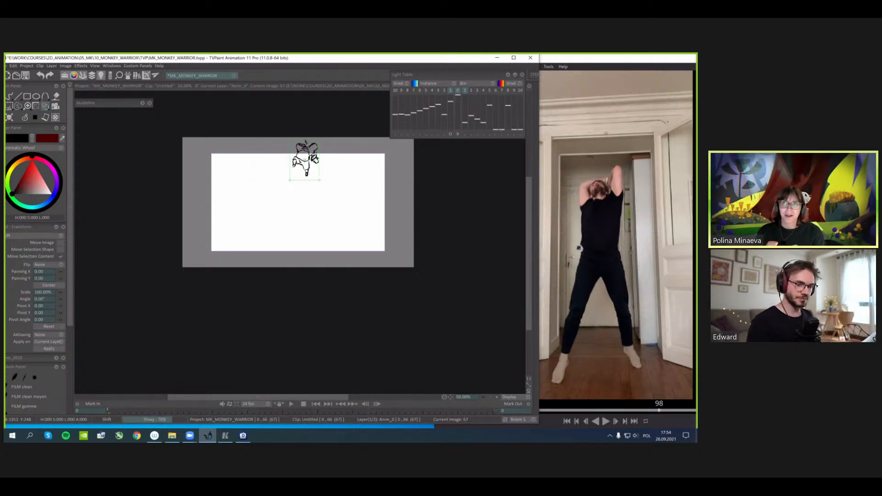
# - Advance the reference video to frame 103, then create a new blank drawing on frame 59 of the animation layer
pyautogui.moveTo(660, 410); pyautogui.dragTo(671, 410)
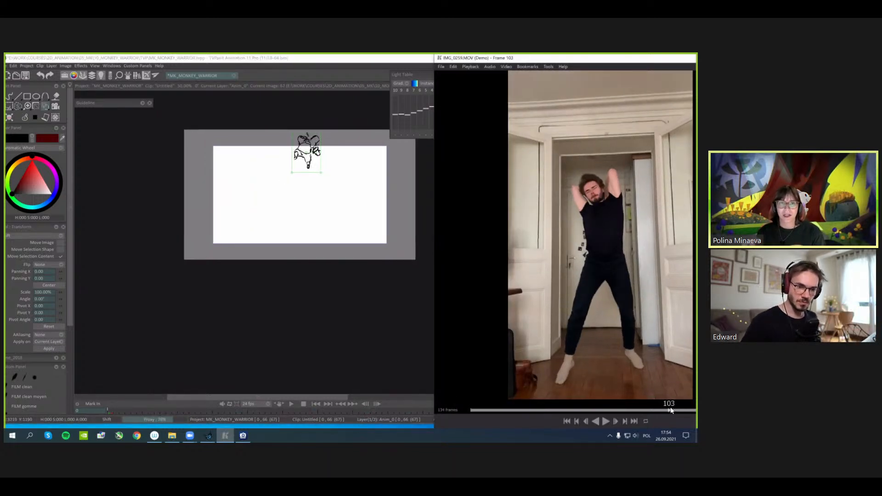
pyautogui.click(343, 72)
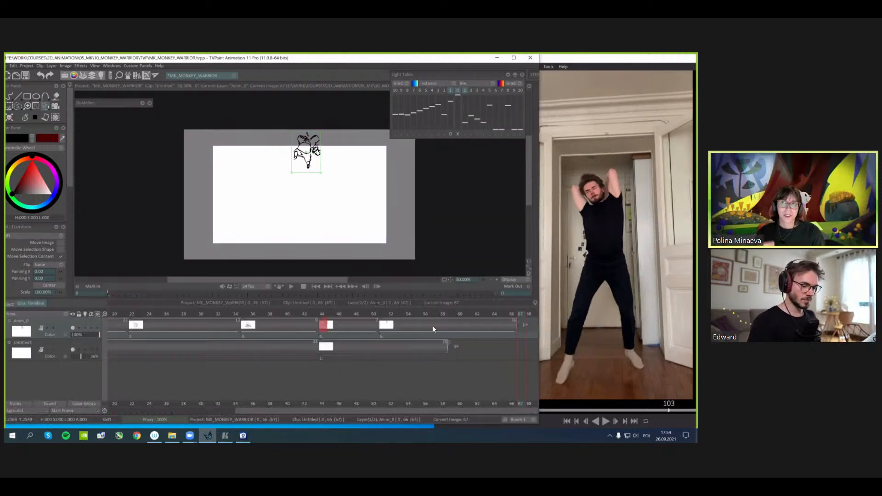
pyautogui.moveTo(433, 329)
pyautogui.mouseDown()
pyautogui.moveTo(397, 324)
pyautogui.moveTo(450, 323)
pyautogui.mouseUp()
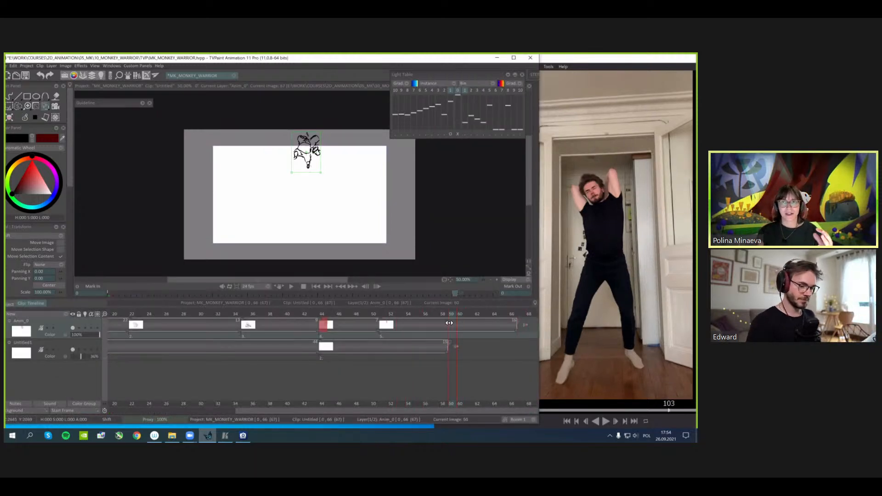
pyautogui.press('Insert')
pyautogui.press('Tab')
pyautogui.press('>')
pyautogui.click(34, 118)
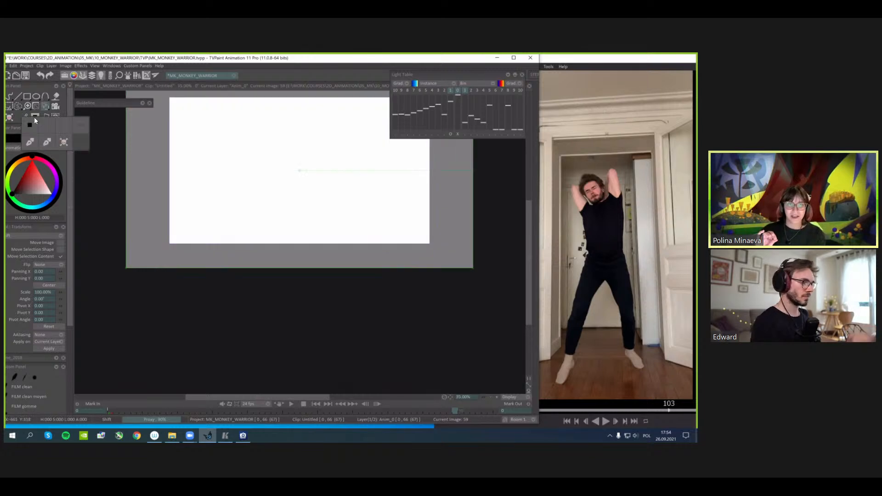
pyautogui.click(34, 121)
pyautogui.press('>')
pyautogui.moveTo(302, 167); pyautogui.dragTo(326, 280)
pyautogui.press('Tab')
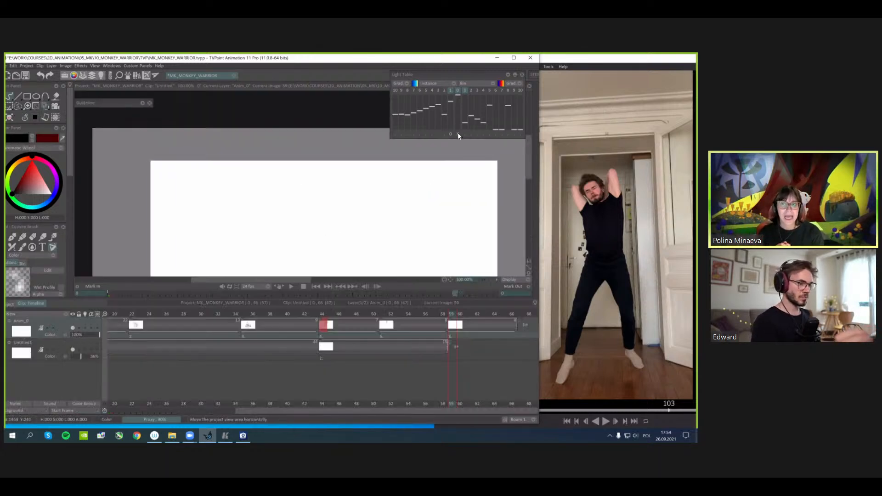
pyautogui.press('Tab')
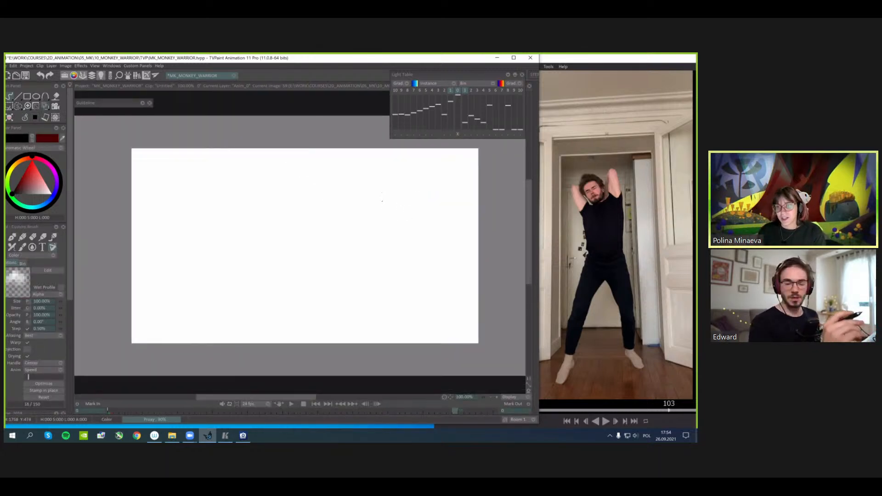
# - Sketch the monkey's angry face, pointed hair and rounded front-facing torso near the picture's upper edge on frame 59
pyautogui.press('Left')
pyautogui.press('Left')
pyautogui.press('Left')
pyautogui.press('Left')
pyautogui.press('Right')
pyautogui.press('Right')
pyautogui.press('Right')
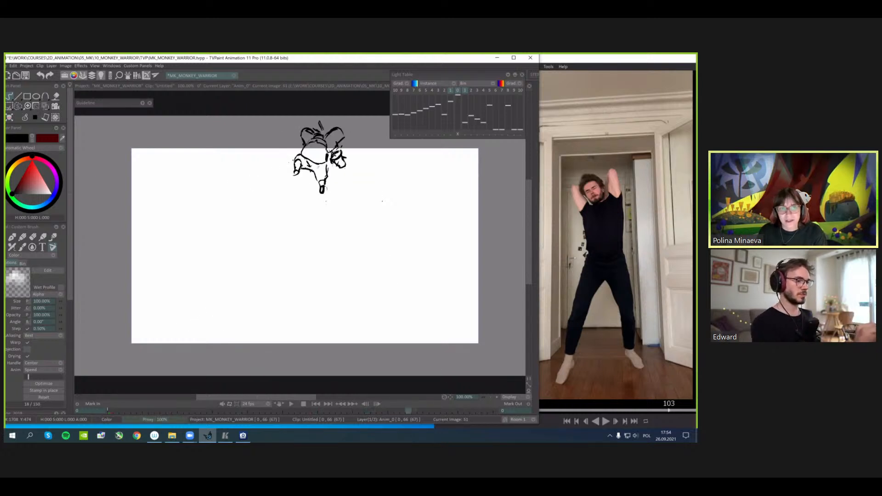
pyautogui.moveTo(289, 169)
pyautogui.mouseDown()
pyautogui.moveTo(308, 197)
pyautogui.moveTo(317, 194)
pyautogui.mouseUp()
pyautogui.moveTo(333, 160); pyautogui.dragTo(331, 177)
pyautogui.moveTo(297, 141)
pyautogui.mouseDown()
pyautogui.moveTo(322, 146)
pyautogui.moveTo(333, 160)
pyautogui.moveTo(312, 125)
pyautogui.moveTo(321, 161)
pyautogui.mouseUp()
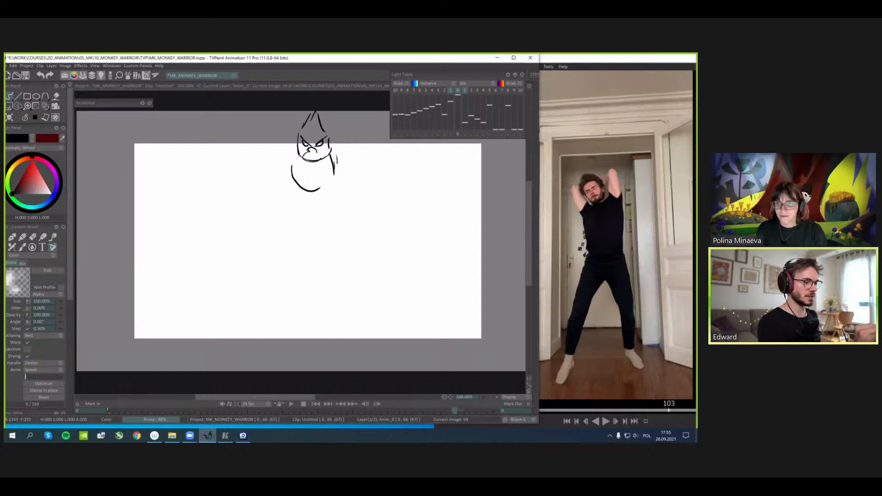
pyautogui.moveTo(356, 153); pyautogui.dragTo(361, 169)
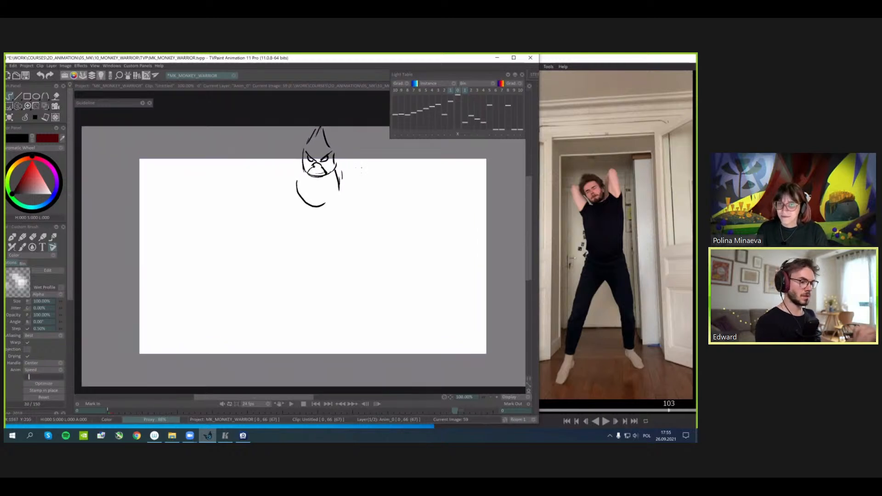
pyautogui.moveTo(296, 185)
pyautogui.mouseDown()
pyautogui.moveTo(341, 209)
pyautogui.moveTo(332, 179)
pyautogui.moveTo(354, 168)
pyautogui.moveTo(351, 152)
pyautogui.mouseUp()
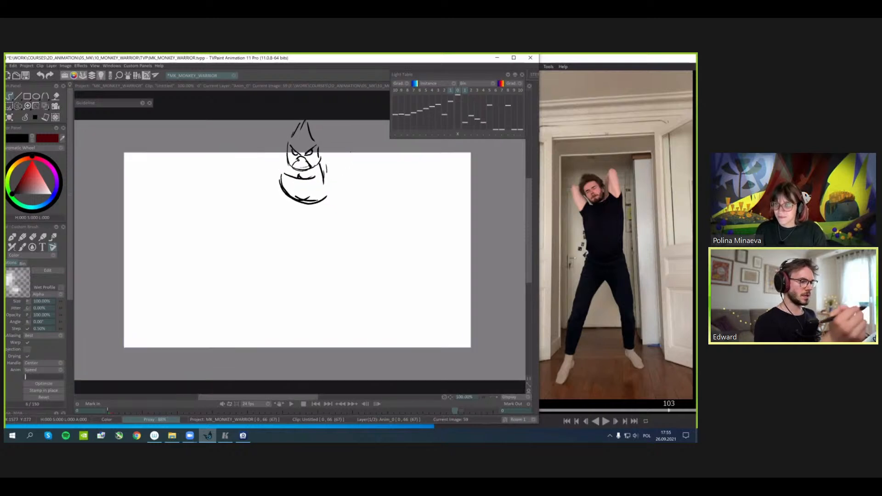
# - Draw both arms raised above the head on frame 59 and close the rounded torso's outline
pyautogui.press('Left')
pyautogui.press('Left')
pyautogui.press('Left')
pyautogui.press('Right')
pyautogui.press('Right')
pyautogui.press('Right')
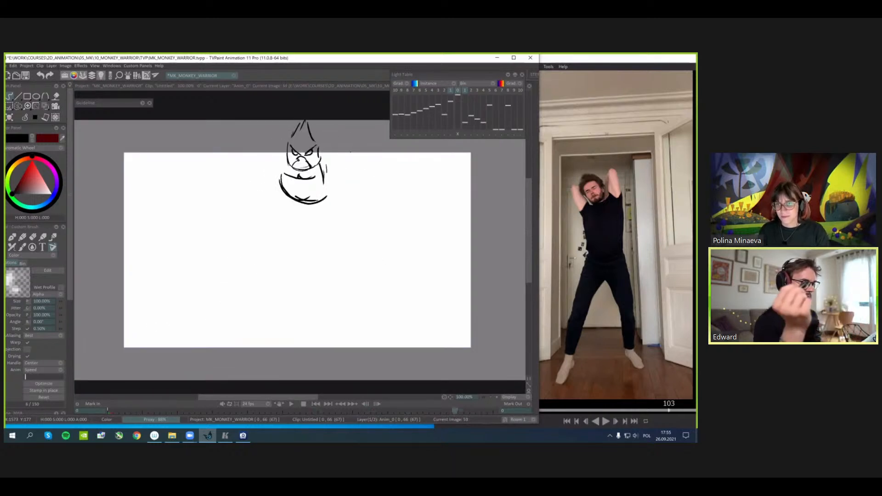
pyautogui.press('Left')
pyautogui.press('Right')
pyautogui.moveTo(278, 136); pyautogui.dragTo(281, 169)
pyautogui.moveTo(265, 121)
pyautogui.mouseDown()
pyautogui.moveTo(277, 164)
pyautogui.moveTo(279, 153)
pyautogui.mouseUp()
pyautogui.moveTo(348, 121)
pyautogui.mouseDown()
pyautogui.moveTo(337, 172)
pyautogui.moveTo(343, 138)
pyautogui.mouseUp()
pyautogui.moveTo(345, 131)
pyautogui.mouseDown()
pyautogui.moveTo(329, 161)
pyautogui.moveTo(286, 195)
pyautogui.mouseUp()
pyautogui.moveTo(284, 195); pyautogui.dragTo(319, 206)
pyautogui.moveTo(331, 163)
pyautogui.mouseDown()
pyautogui.moveTo(328, 192)
pyautogui.moveTo(316, 204)
pyautogui.mouseUp()
# - Sketch a rough pose study with a rounded body, angled limb lines and oval shapes in the empty area beside the figure
pyautogui.moveTo(253, 246)
pyautogui.mouseDown()
pyautogui.moveTo(329, 229)
pyautogui.moveTo(281, 237)
pyautogui.mouseUp()
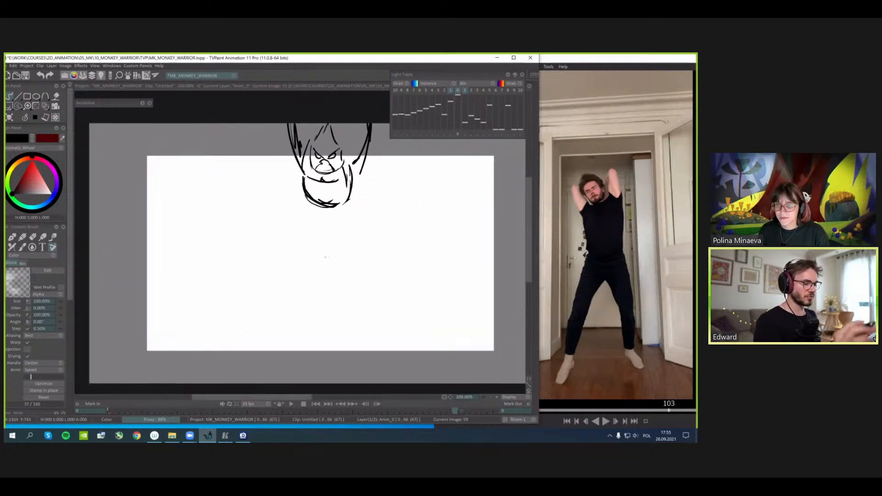
pyautogui.moveTo(403, 240); pyautogui.dragTo(410, 237)
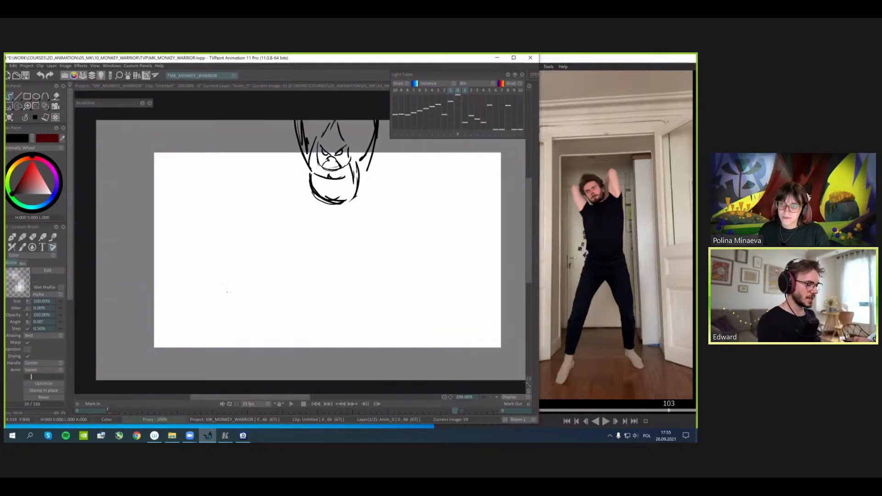
pyautogui.moveTo(213, 291); pyautogui.dragTo(270, 275)
pyautogui.moveTo(265, 242)
pyautogui.mouseDown()
pyautogui.moveTo(268, 264)
pyautogui.moveTo(255, 227)
pyautogui.moveTo(267, 263)
pyautogui.mouseUp()
pyautogui.hotkey('ctrl', 'z')
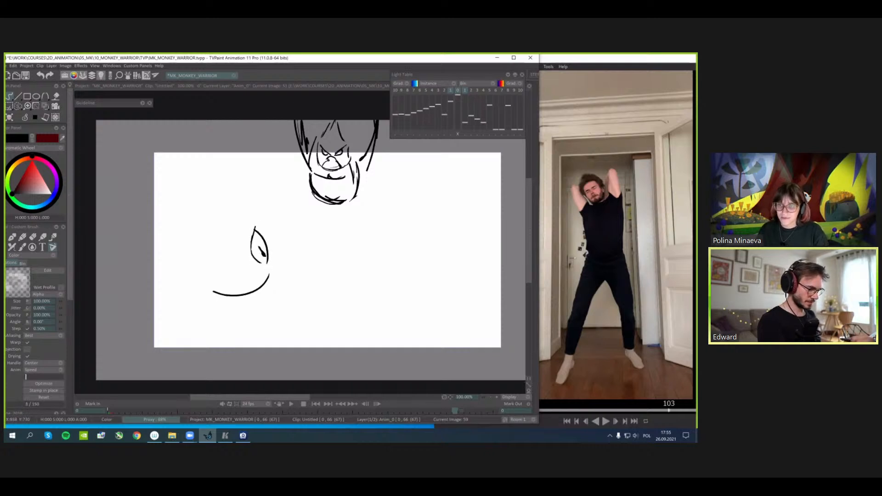
pyautogui.moveTo(322, 230); pyautogui.dragTo(323, 234)
pyautogui.moveTo(256, 251); pyautogui.dragTo(263, 276)
pyautogui.moveTo(241, 237); pyautogui.dragTo(255, 270)
pyautogui.moveTo(238, 240)
pyautogui.mouseDown()
pyautogui.moveTo(239, 272)
pyautogui.moveTo(247, 237)
pyautogui.moveTo(239, 225)
pyautogui.moveTo(214, 226)
pyautogui.moveTo(242, 225)
pyautogui.mouseUp()
pyautogui.moveTo(243, 192)
pyautogui.mouseDown()
pyautogui.moveTo(193, 258)
pyautogui.moveTo(205, 258)
pyautogui.mouseUp()
pyautogui.moveTo(321, 230); pyautogui.dragTo(330, 231)
pyautogui.moveTo(279, 275)
pyautogui.mouseDown()
pyautogui.moveTo(269, 298)
pyautogui.moveTo(224, 291)
pyautogui.moveTo(257, 278)
pyautogui.moveTo(269, 289)
pyautogui.mouseUp()
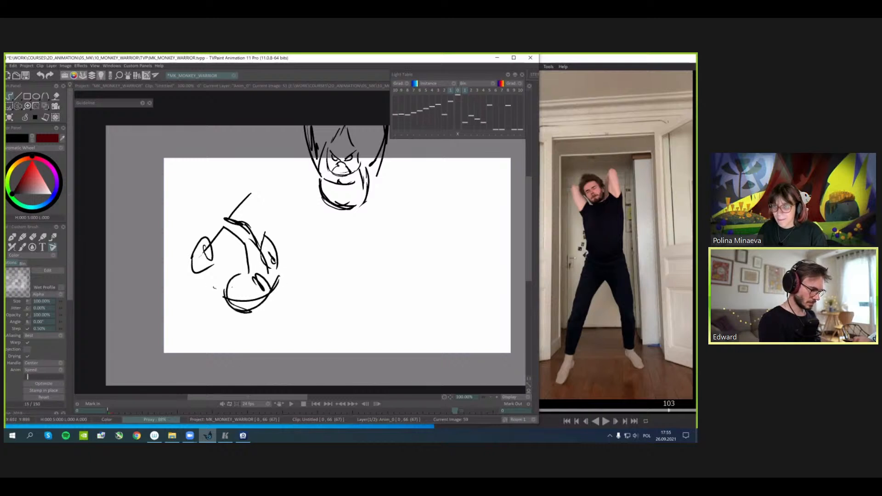
# - Add small limb and foot shapes below the pose study and try sweeping contour strokes along its side
pyautogui.moveTo(210, 289)
pyautogui.mouseDown()
pyautogui.moveTo(226, 291)
pyautogui.moveTo(232, 306)
pyautogui.moveTo(205, 300)
pyautogui.moveTo(230, 322)
pyautogui.moveTo(216, 321)
pyautogui.mouseUp()
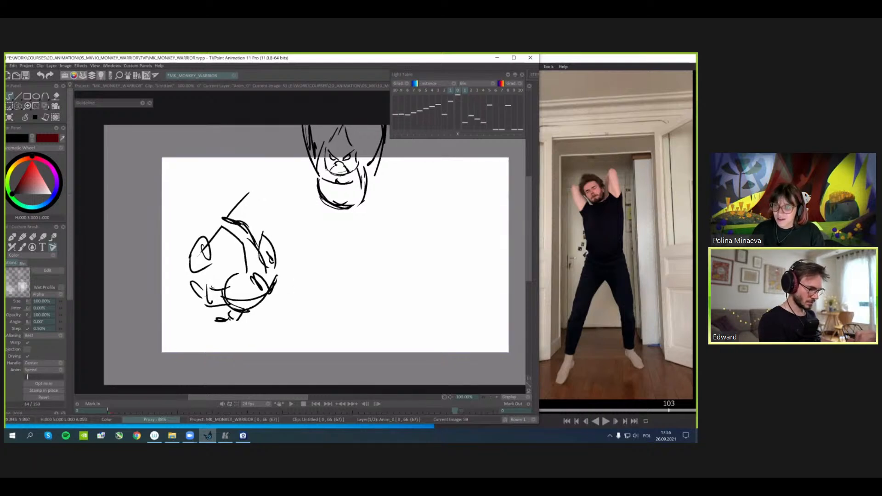
pyautogui.moveTo(260, 222)
pyautogui.mouseDown()
pyautogui.moveTo(232, 208)
pyautogui.moveTo(239, 239)
pyautogui.mouseUp()
pyautogui.moveTo(240, 241)
pyautogui.mouseDown()
pyautogui.moveTo(250, 274)
pyautogui.moveTo(266, 263)
pyautogui.moveTo(262, 310)
pyautogui.moveTo(222, 318)
pyautogui.mouseUp()
pyautogui.hotkey('ctrl', 'z')
pyautogui.moveTo(276, 232); pyautogui.dragTo(248, 313)
pyautogui.hotkey('ctrl', 'z')
pyautogui.hotkey('ctrl', 'z')
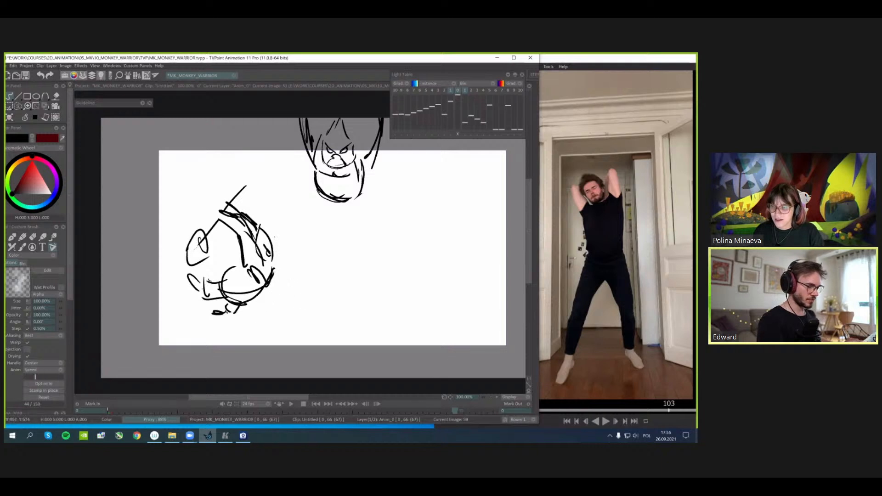
pyautogui.moveTo(283, 252); pyautogui.dragTo(222, 326)
# - Delete the rough pose study beside the figure on frame 59 and return to the drawing brush
pyautogui.press('s')
pyautogui.moveTo(270, 195); pyautogui.dragTo(312, 307)
pyautogui.press('Delete')
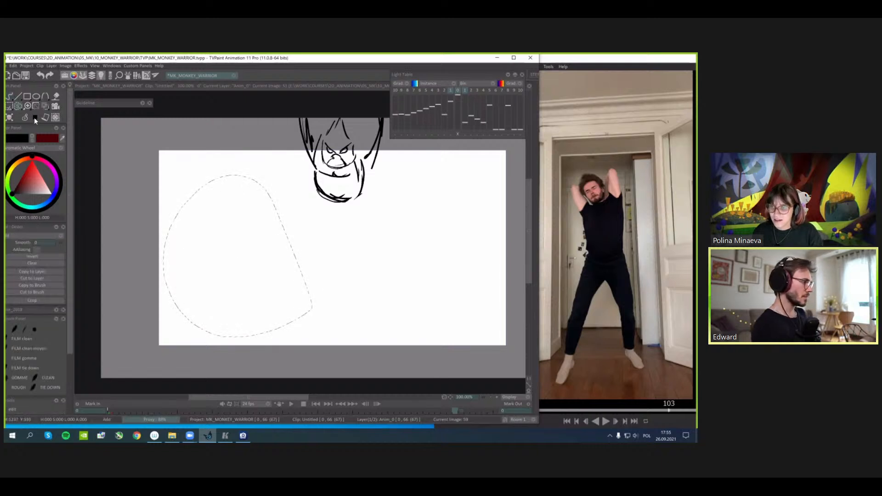
pyautogui.press('b')
# - Draw a small leg under the airborne figure's torso on frame 59 and thicken the torso's lower edge, checking against earlier poses
pyautogui.press('Left')
pyautogui.press('Left')
pyautogui.press('Left')
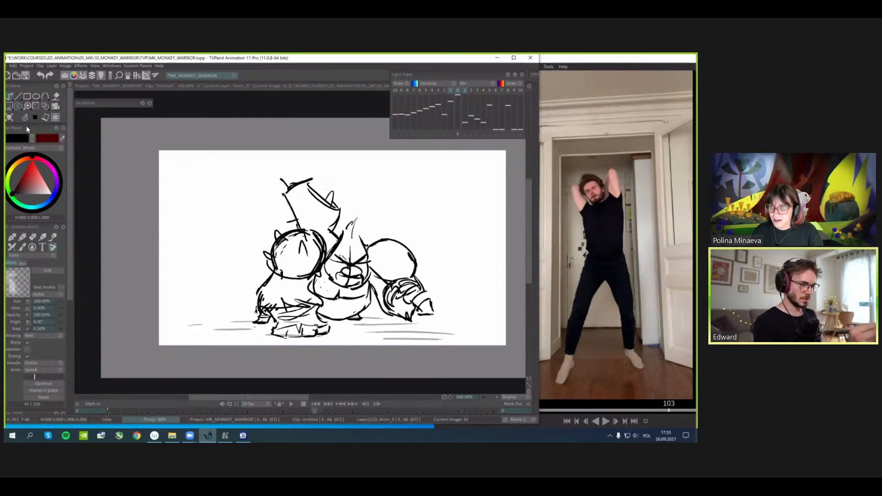
pyautogui.press('Right')
pyautogui.press('Right')
pyautogui.press('Right')
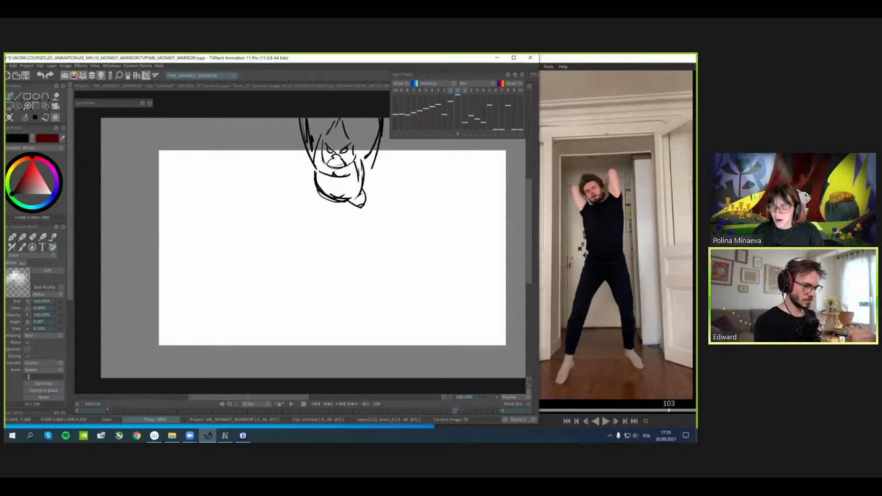
pyautogui.moveTo(363, 201); pyautogui.dragTo(371, 207)
pyautogui.moveTo(319, 192); pyautogui.dragTo(334, 201)
pyautogui.moveTo(331, 194); pyautogui.dragTo(348, 199)
# - Reinforce the raised arm on the right with contour strokes and refine the small foot below the torso
pyautogui.moveTo(357, 141); pyautogui.dragTo(356, 165)
pyautogui.moveTo(377, 164); pyautogui.dragTo(363, 193)
pyautogui.moveTo(367, 141); pyautogui.dragTo(355, 172)
pyautogui.moveTo(360, 142)
pyautogui.mouseDown()
pyautogui.moveTo(355, 176)
pyautogui.moveTo(362, 170)
pyautogui.mouseUp()
pyautogui.moveTo(351, 173); pyautogui.dragTo(351, 171)
pyautogui.moveTo(365, 213); pyautogui.dragTo(365, 229)
pyautogui.moveTo(362, 223); pyautogui.dragTo(360, 230)
pyautogui.moveTo(318, 200)
pyautogui.mouseDown()
pyautogui.moveTo(331, 222)
pyautogui.moveTo(358, 216)
pyautogui.moveTo(365, 232)
pyautogui.mouseUp()
# - Compare frame 59 with the preceding poses and add the second small foot under the left side of the torso
pyautogui.press('Left')
pyautogui.press('Left')
pyautogui.press('Left')
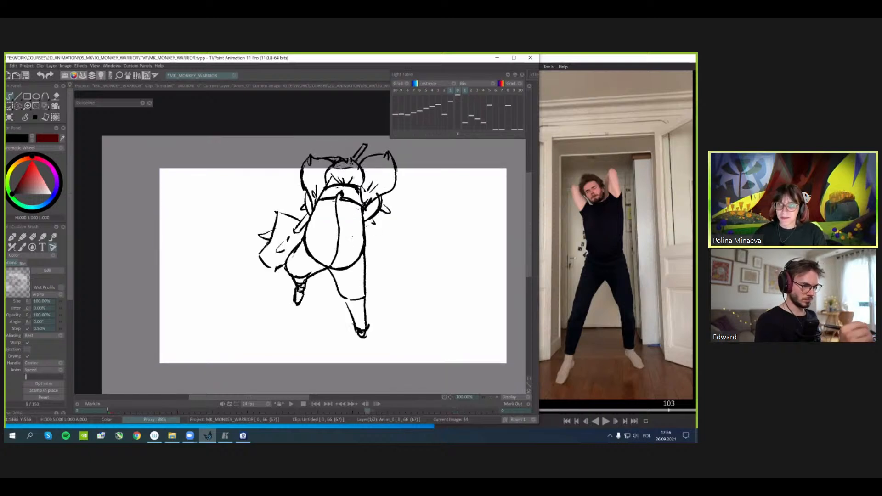
pyautogui.press('Right')
pyautogui.press('Right')
pyautogui.press('Right')
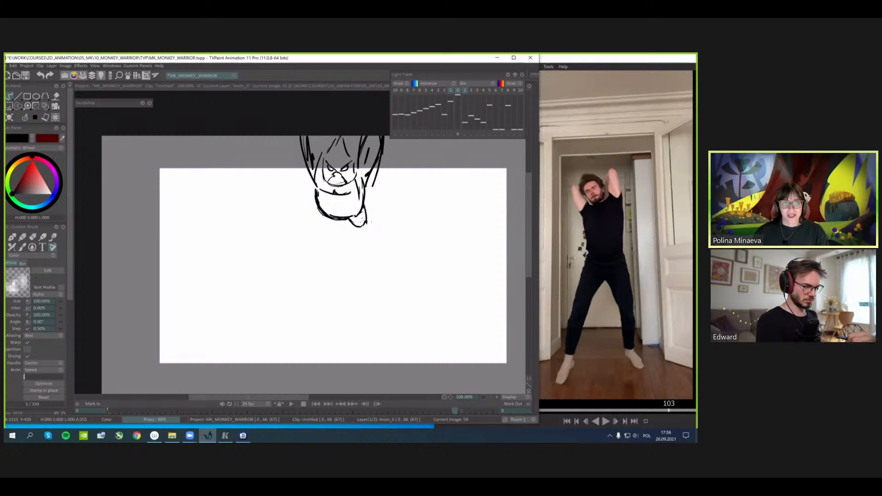
pyautogui.moveTo(321, 211); pyautogui.dragTo(333, 222)
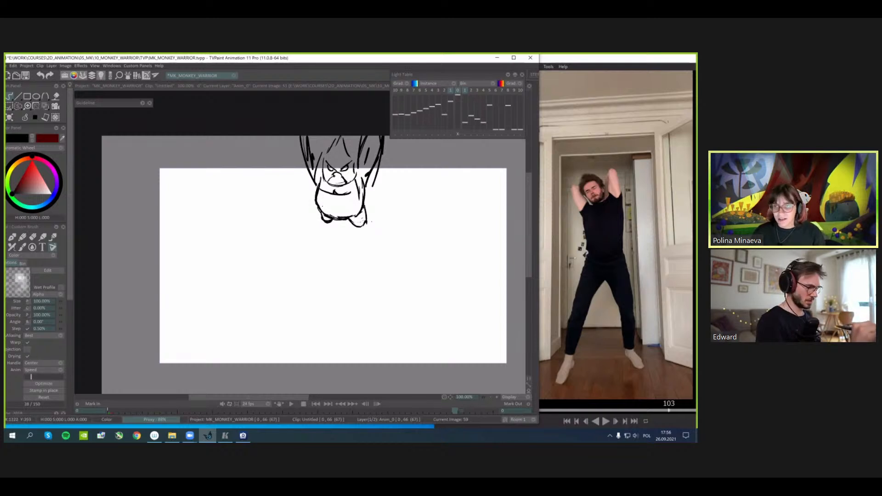
# - Select the airborne figure's head on frame 59, scale it down slightly, and return to the drawing brush
pyautogui.press('s')
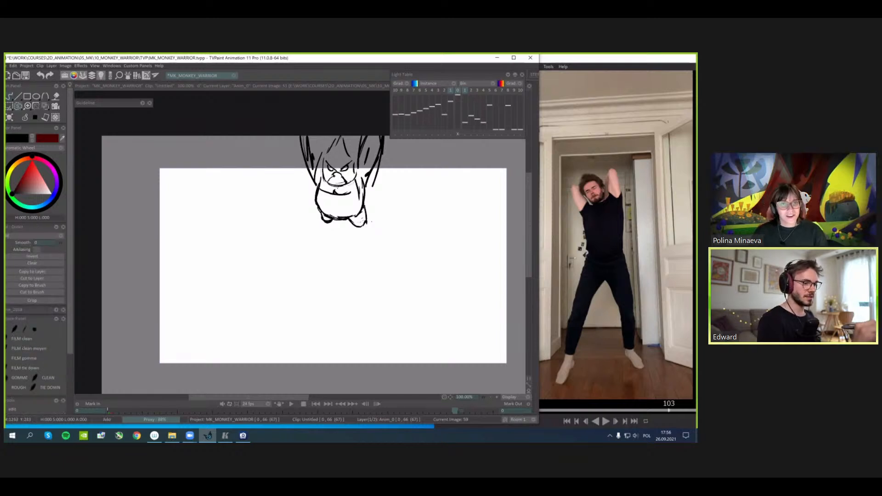
pyautogui.hotkey('ctrl', 't')
pyautogui.moveTo(324, 187); pyautogui.dragTo(353, 140)
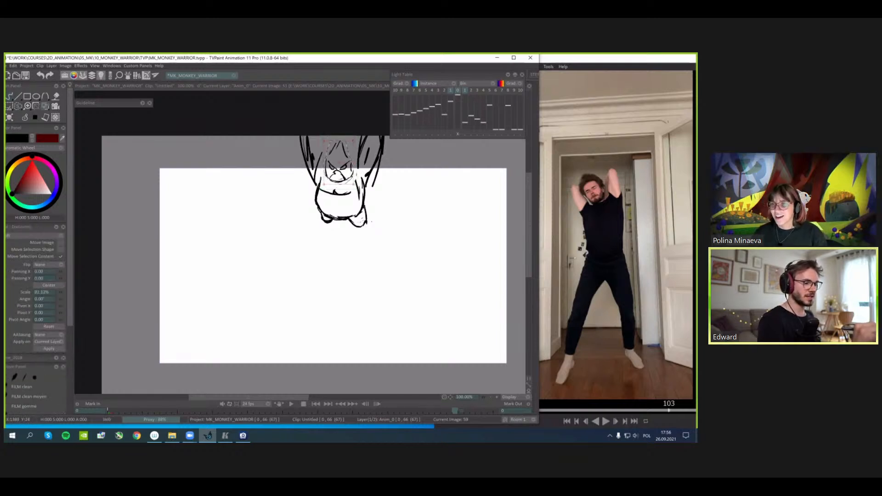
pyautogui.press('Return')
pyautogui.press('Left')
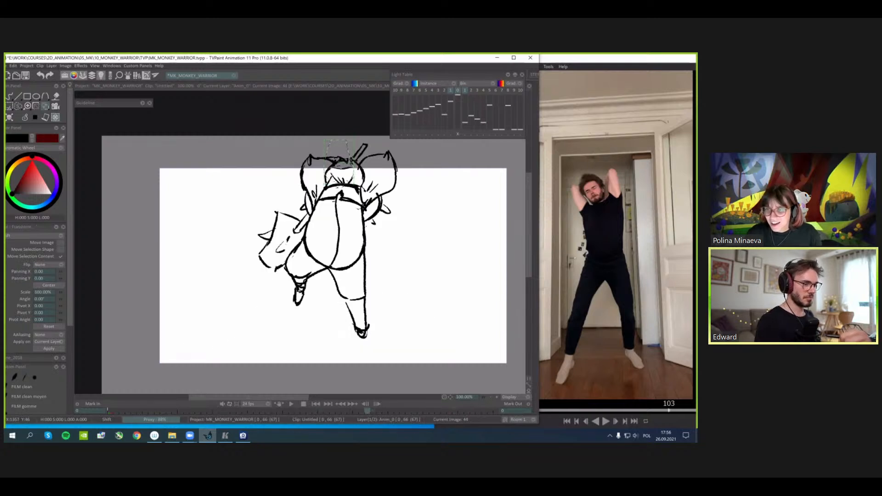
pyautogui.press('Right')
pyautogui.click(25, 118)
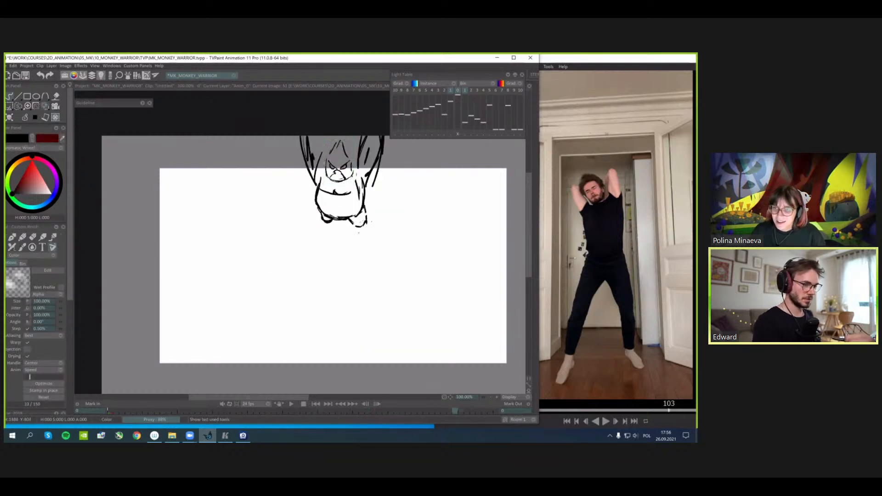
# - Extend both legs and feet below the torso and add extra contour strokes to the raised arms
pyautogui.moveTo(365, 205)
pyautogui.mouseDown()
pyautogui.moveTo(374, 225)
pyautogui.moveTo(351, 226)
pyautogui.moveTo(373, 233)
pyautogui.moveTo(316, 217)
pyautogui.moveTo(320, 224)
pyautogui.mouseUp()
pyautogui.moveTo(304, 159)
pyautogui.mouseDown()
pyautogui.moveTo(301, 140)
pyautogui.moveTo(311, 177)
pyautogui.mouseUp()
pyautogui.moveTo(303, 136)
pyautogui.mouseDown()
pyautogui.moveTo(307, 170)
pyautogui.moveTo(326, 153)
pyautogui.mouseUp()
pyautogui.moveTo(300, 137); pyautogui.dragTo(317, 179)
pyautogui.moveTo(299, 137); pyautogui.dragTo(299, 155)
pyautogui.moveTo(379, 162); pyautogui.dragTo(370, 185)
pyautogui.moveTo(370, 138); pyautogui.dragTo(378, 155)
pyautogui.moveTo(334, 222); pyautogui.dragTo(322, 226)
pyautogui.moveTo(321, 222)
pyautogui.mouseDown()
pyautogui.moveTo(331, 226)
pyautogui.moveTo(322, 226)
pyautogui.mouseUp()
# - Flip between frame 59 and the preceding poses to check the airborne figure against them
pyautogui.press('space')
pyautogui.press('Left')
pyautogui.press('Left')
pyautogui.press('Left')
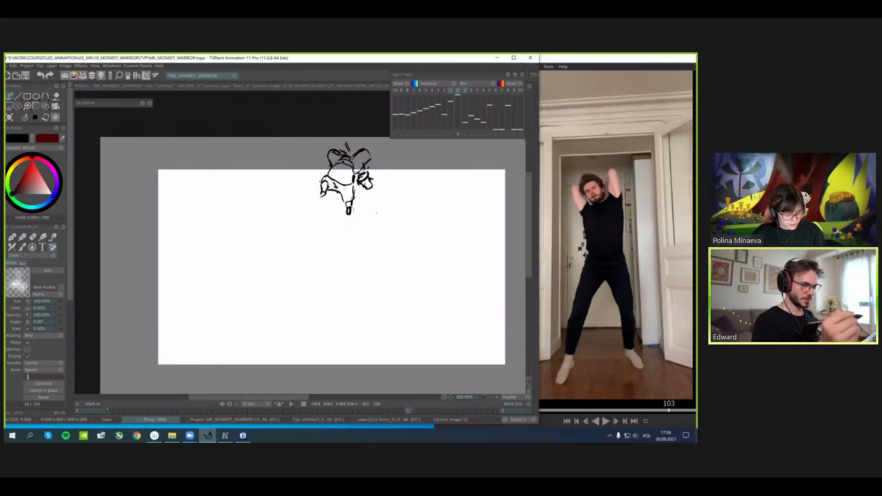
pyautogui.press('Right')
pyautogui.press('Right')
pyautogui.press('Right')
pyautogui.moveTo(435, 246); pyautogui.dragTo(431, 240)
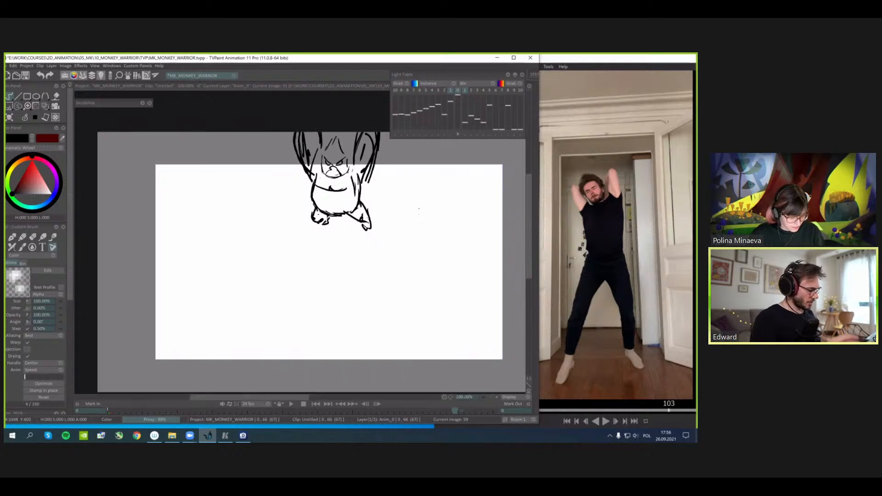
# - Extend the Anim_0 layer's exposure to frame 82 and go to frame 71
pyautogui.scroll(-1, 431, 240)
pyautogui.press('Tab')
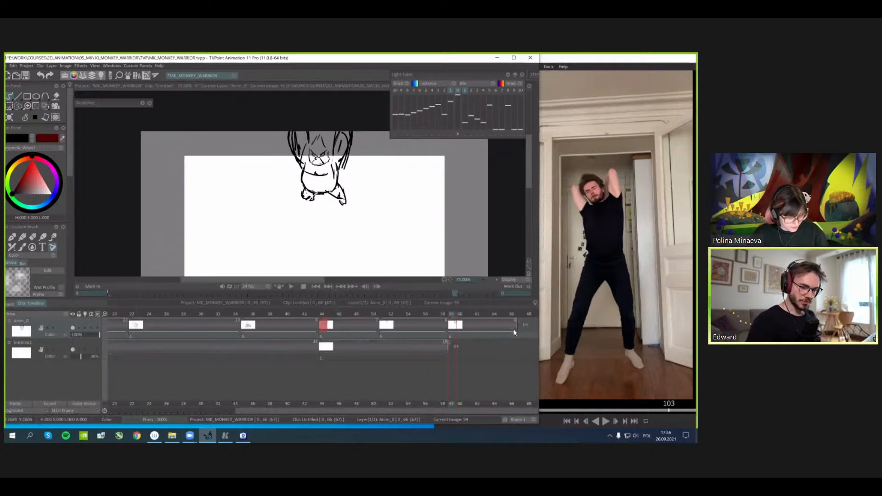
pyautogui.moveTo(516, 328); pyautogui.dragTo(388, 340)
pyautogui.moveTo(185, 325)
pyautogui.mouseDown()
pyautogui.moveTo(155, 327)
pyautogui.moveTo(285, 323)
pyautogui.mouseUp()
pyautogui.press('Tab')
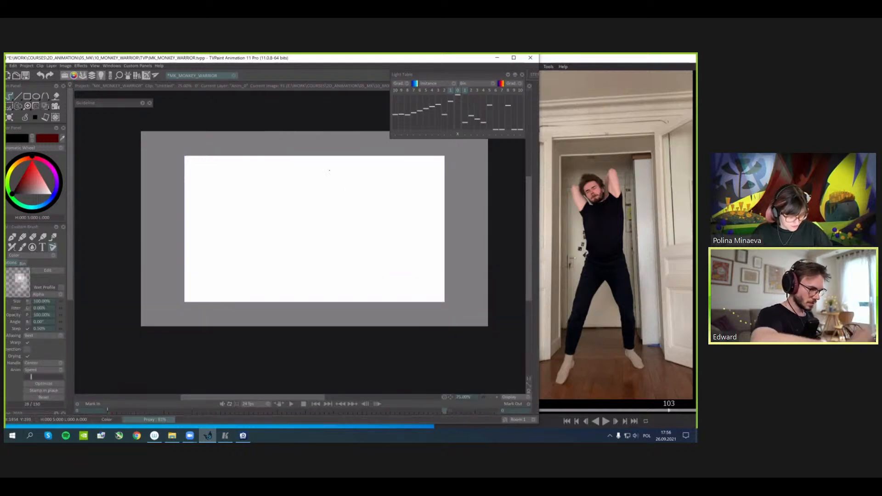
# - On frame 71, draw long curved strokes down the left side and a pair of angry slanted eyes for an extreme close-up
pyautogui.moveTo(270, 132); pyautogui.dragTo(277, 327)
pyautogui.hotkey('ctrl', 'z')
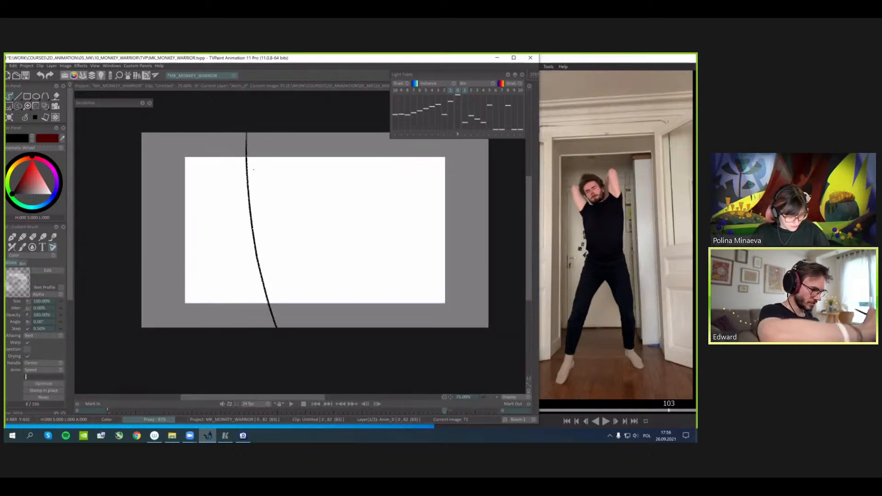
pyautogui.moveTo(269, 250); pyautogui.dragTo(258, 169)
pyautogui.moveTo(254, 294); pyautogui.dragTo(222, 133)
pyautogui.moveTo(267, 325)
pyautogui.mouseDown()
pyautogui.moveTo(258, 146)
pyautogui.moveTo(286, 312)
pyautogui.moveTo(280, 140)
pyautogui.mouseUp()
pyautogui.moveTo(288, 175); pyautogui.dragTo(308, 203)
pyautogui.moveTo(290, 170)
pyautogui.mouseDown()
pyautogui.moveTo(316, 214)
pyautogui.moveTo(309, 213)
pyautogui.mouseUp()
pyautogui.moveTo(359, 187); pyautogui.dragTo(336, 210)
pyautogui.moveTo(368, 174)
pyautogui.mouseDown()
pyautogui.moveTo(366, 206)
pyautogui.moveTo(337, 218)
pyautogui.mouseUp()
pyautogui.moveTo(366, 182); pyautogui.dragTo(336, 239)
# - Add long vertical fur strokes along both sides of the close-up, above the brow and down the middle of the face
pyautogui.moveTo(384, 169); pyautogui.dragTo(363, 294)
pyautogui.moveTo(362, 265); pyautogui.dragTo(351, 365)
pyautogui.moveTo(340, 169); pyautogui.dragTo(336, 213)
pyautogui.moveTo(319, 169); pyautogui.dragTo(312, 221)
pyautogui.moveTo(317, 186); pyautogui.dragTo(314, 211)
pyautogui.moveTo(312, 365); pyautogui.dragTo(312, 272)
pyautogui.moveTo(301, 170); pyautogui.dragTo(299, 217)
pyautogui.moveTo(382, 250); pyautogui.dragTo(372, 342)
pyautogui.moveTo(389, 233); pyautogui.dragTo(369, 364)
pyautogui.moveTo(411, 169); pyautogui.dragTo(398, 267)
pyautogui.moveTo(407, 262); pyautogui.dragTo(385, 338)
pyautogui.moveTo(194, 186); pyautogui.dragTo(207, 266)
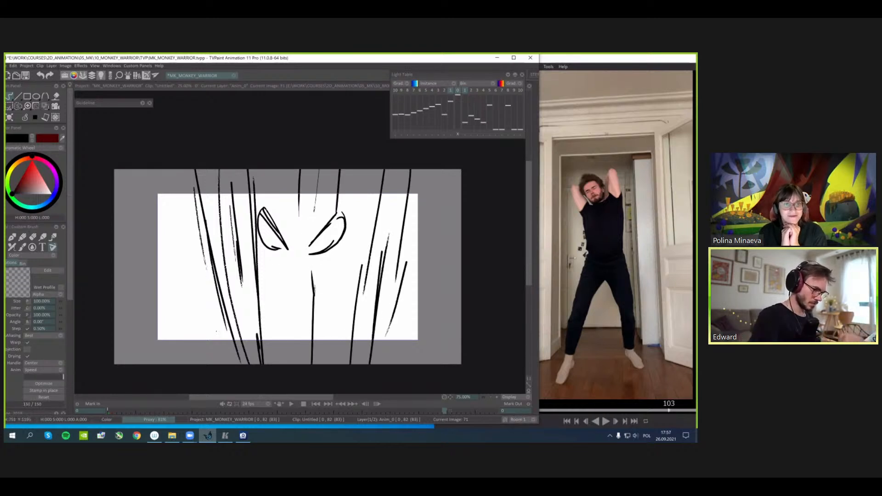
# - Shift the close-up face drawing on frame 71 slightly to the left with the Transform tool
pyautogui.press('-')
pyautogui.moveTo(299, 251); pyautogui.dragTo(301, 238)
pyautogui.press('Left')
pyautogui.press('Right')
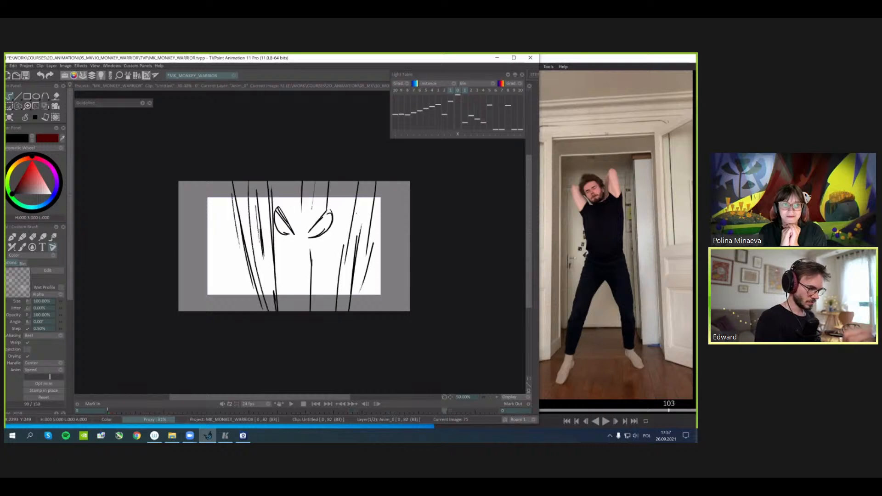
pyautogui.hotkey('ctrl', 'c')
pyautogui.hotkey('ctrl', 't')
# - Flip back through the earlier poses to check the close-up against them, and return to the drawing brush on frame 71
pyautogui.press('Left')
pyautogui.press('Left')
pyautogui.press('Left')
pyautogui.press('Left')
pyautogui.press('Left')
pyautogui.press('Left')
pyautogui.press('Left')
pyautogui.press('Left')
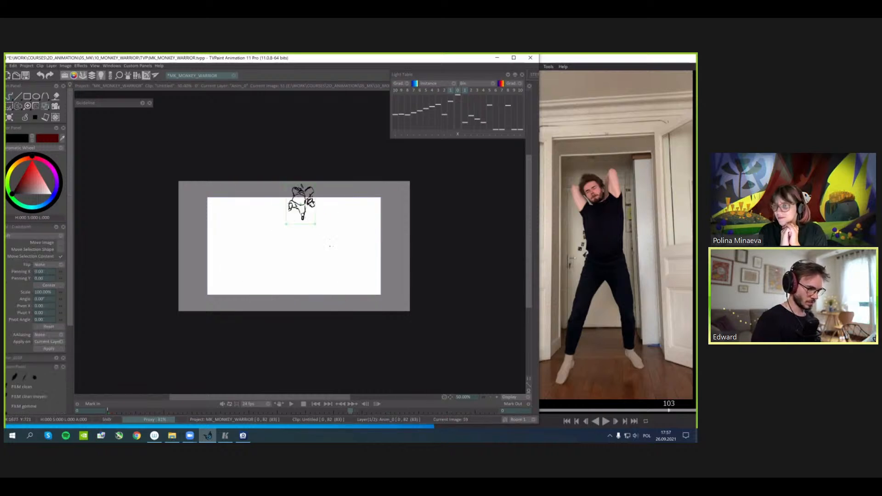
pyautogui.press('Right')
pyautogui.press('Right')
pyautogui.press('Right')
pyautogui.press('Right')
pyautogui.press('Right')
pyautogui.press('Right')
pyautogui.press('Right')
pyautogui.press('Right')
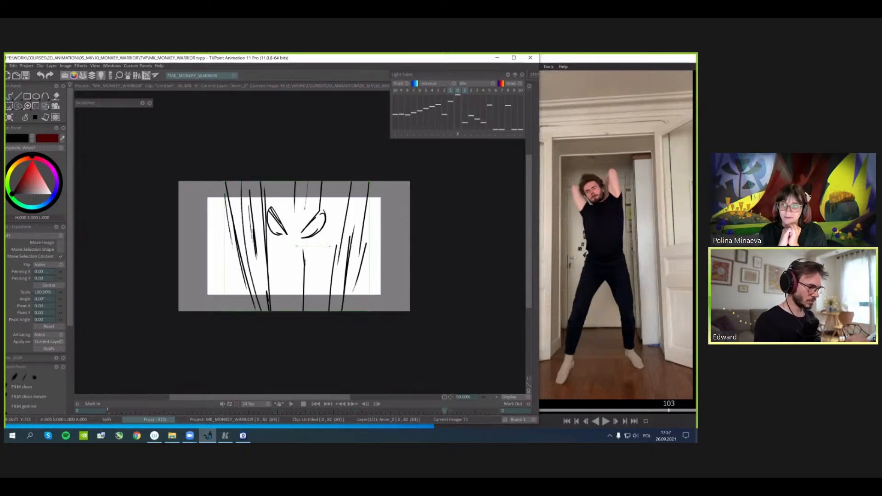
pyautogui.click(27, 120)
# - Extend the Anim_0 layer's exposure to frame 108 and go to frame 87
pyautogui.moveTo(414, 239); pyautogui.dragTo(433, 205)
pyautogui.scroll(-1, 426, 222)
pyautogui.click(464, 393)
pyautogui.moveTo(481, 412); pyautogui.dragTo(524, 364)
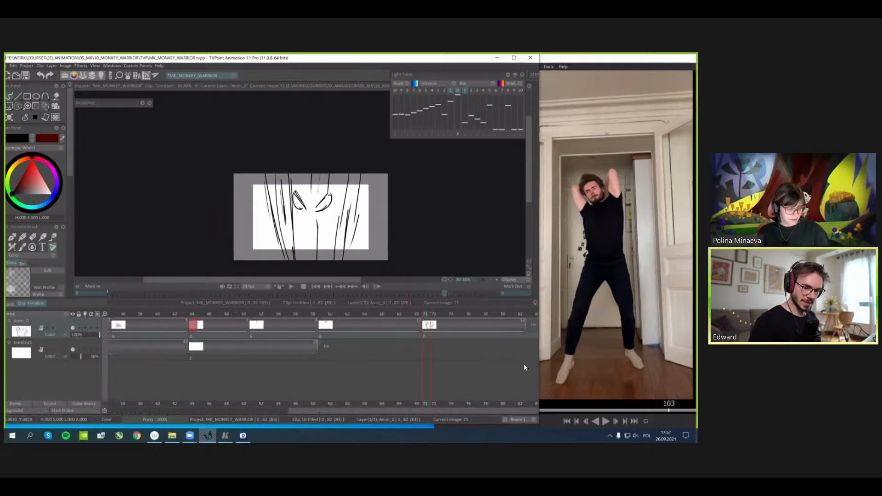
pyautogui.moveTo(525, 330); pyautogui.dragTo(493, 348)
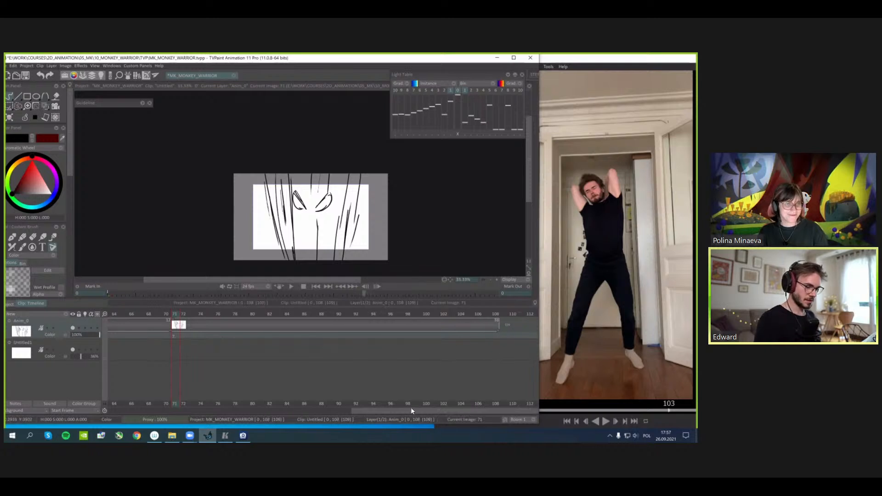
pyautogui.moveTo(294, 315)
pyautogui.mouseDown()
pyautogui.moveTo(296, 325)
pyautogui.moveTo(309, 324)
pyautogui.mouseUp()
pyautogui.press('BackSpace')
# - Show the guidelines and move the monkey reference image off the canvas to the empty area at its lower left
pyautogui.click(91, 76)
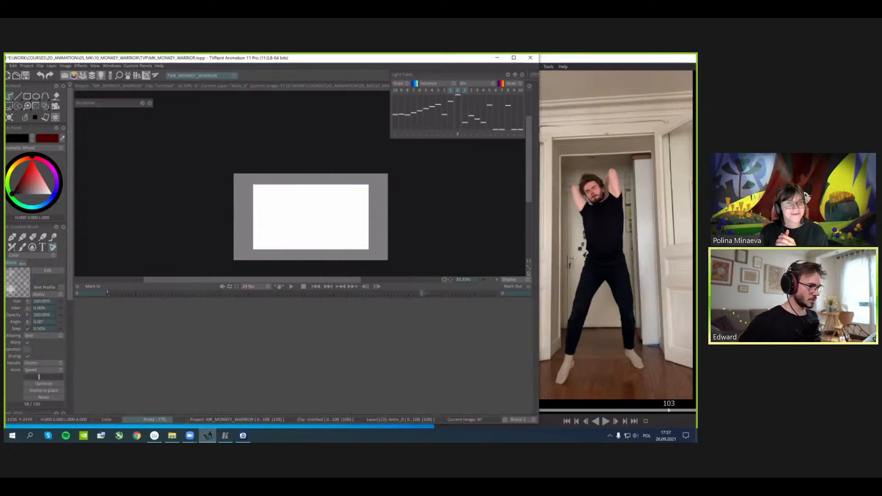
pyautogui.click(143, 104)
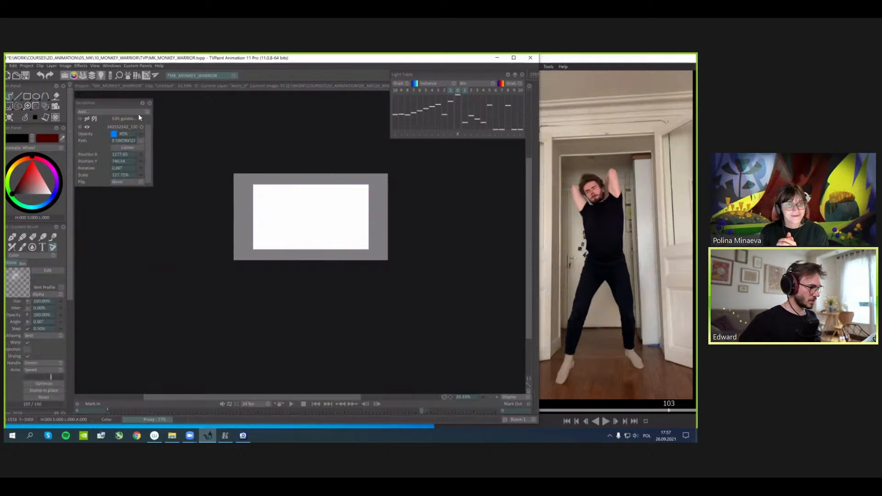
pyautogui.click(83, 119)
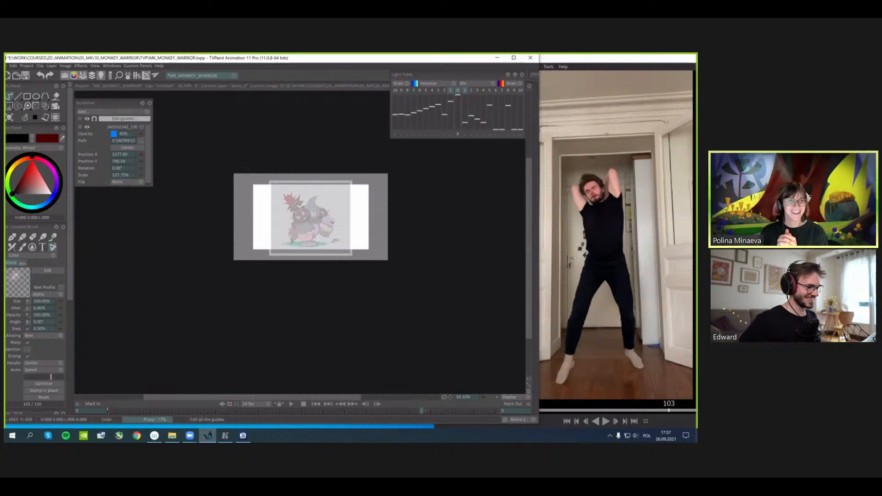
pyautogui.click(123, 119)
pyautogui.moveTo(310, 238); pyautogui.dragTo(117, 309)
# - Add the pink A logo image from the REF folder as a new image guide
pyautogui.click(126, 112)
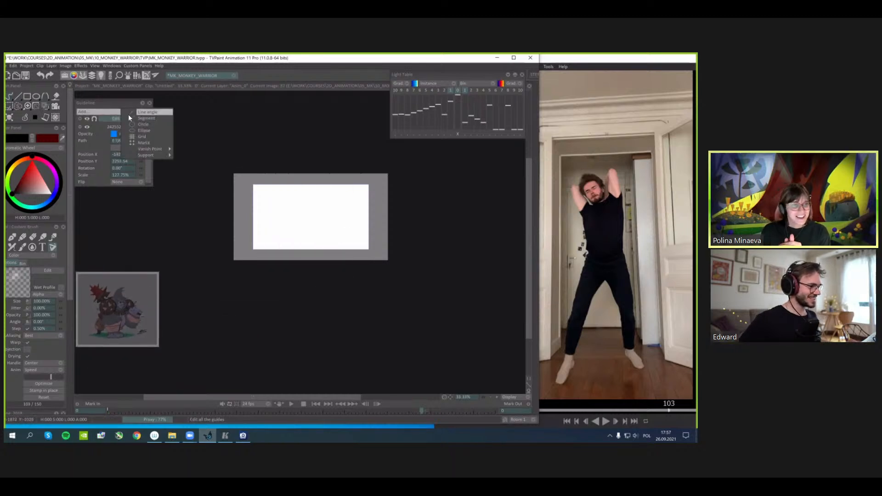
pyautogui.moveTo(161, 158)
pyautogui.click(196, 155)
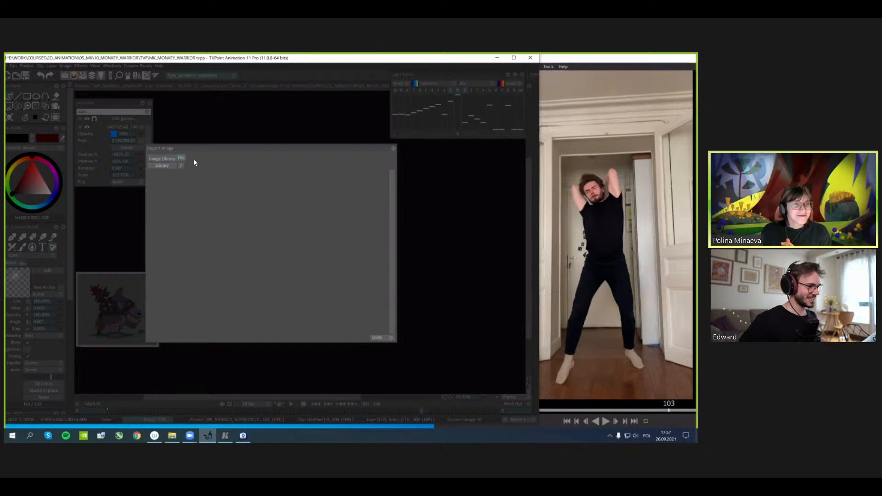
pyautogui.click(160, 165)
pyautogui.doubleClick(175, 127)
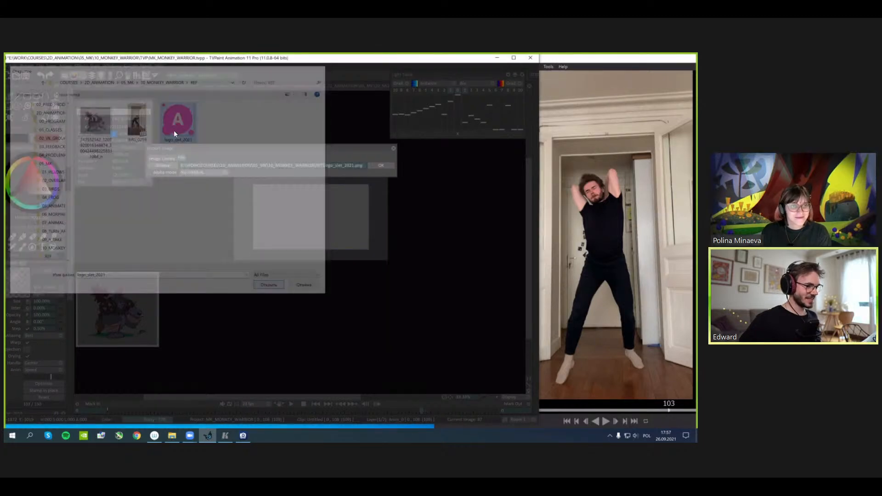
pyautogui.click(381, 166)
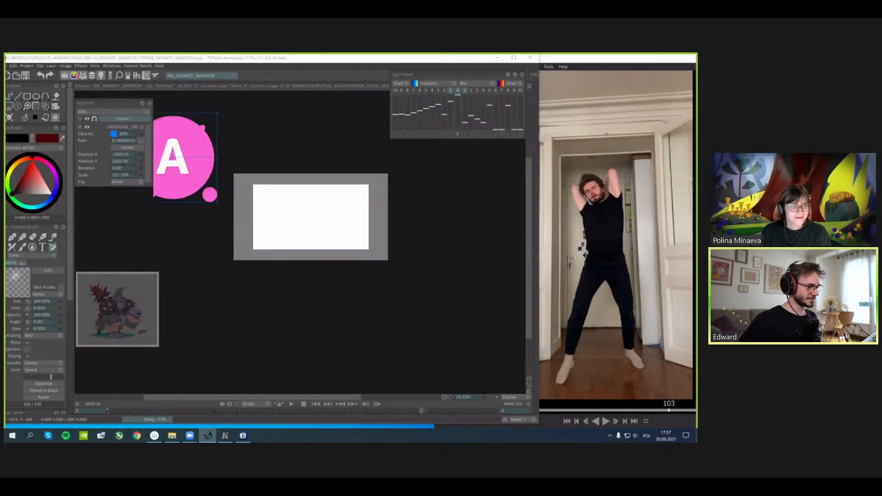
# - Scale the pink logo guide to 46.41% and place it in the middle of the canvas
pyautogui.moveTo(352, 175); pyautogui.dragTo(338, 281)
pyautogui.click(123, 119)
pyautogui.scroll(3, 380, 203)
pyautogui.click(127, 119)
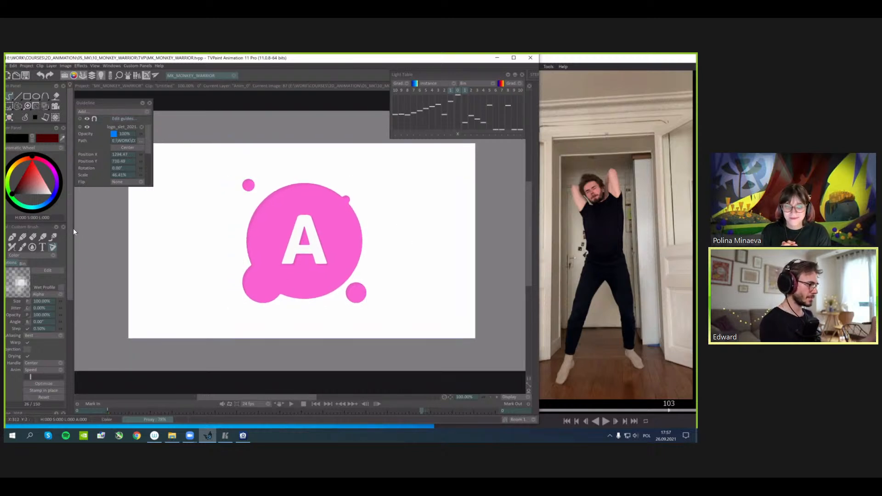
# - Lower the logo guide's opacity to 13%
pyautogui.moveTo(132, 135); pyautogui.dragTo(51, 171)
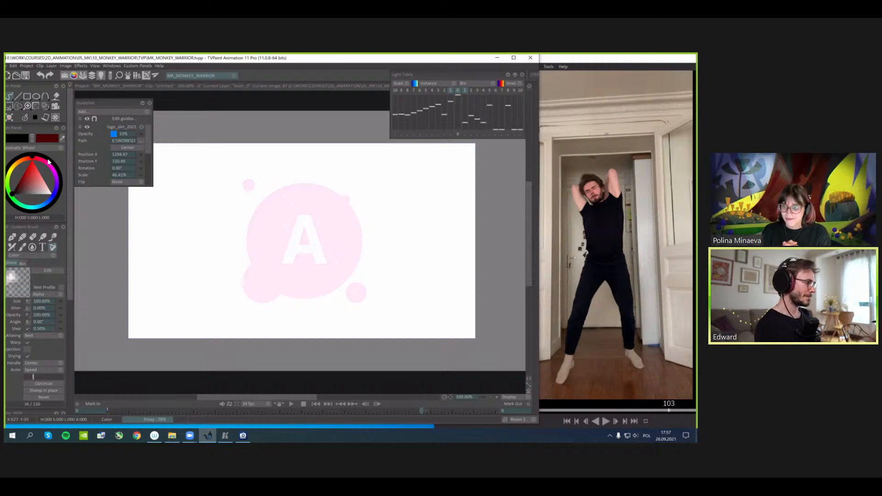
pyautogui.press('Tab')
pyautogui.press('Tab')
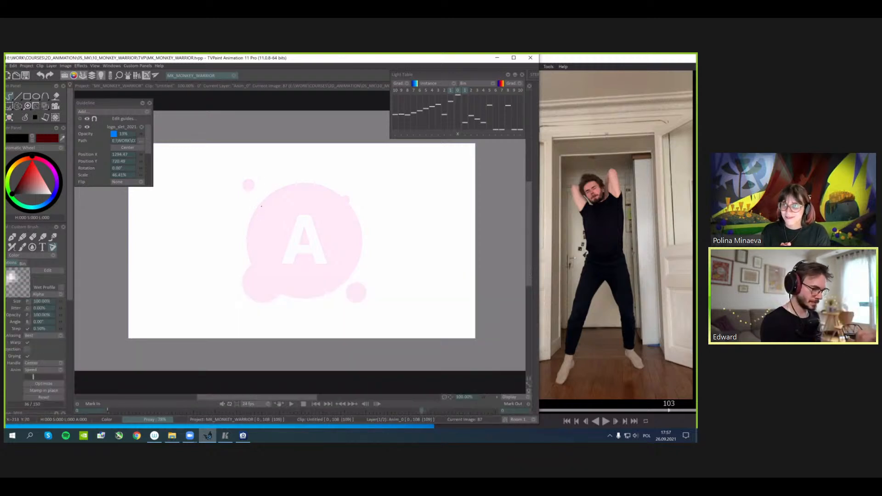
# - Trace the logo's large circle in black, including the bulge at its lower left and the small bump at its upper right
pyautogui.moveTo(268, 195)
pyautogui.mouseDown()
pyautogui.moveTo(252, 218)
pyautogui.moveTo(246, 297)
pyautogui.mouseUp()
pyautogui.moveTo(375, 279); pyautogui.dragTo(387, 273)
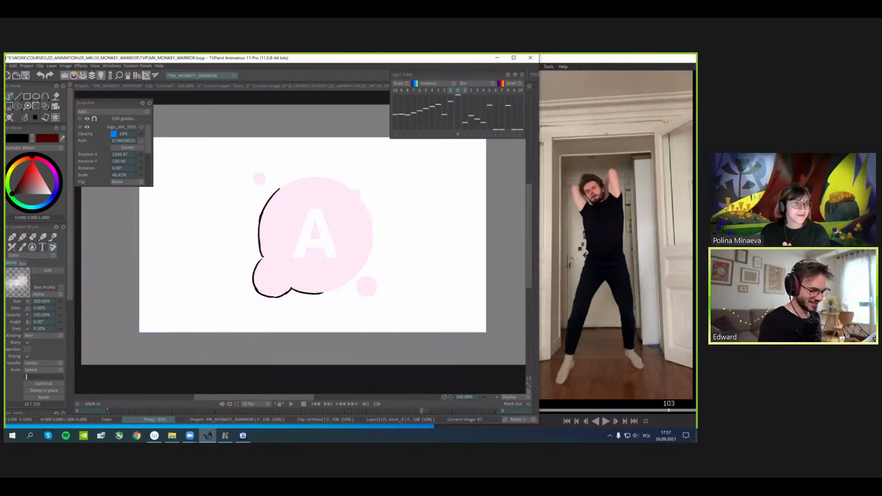
pyautogui.moveTo(324, 292)
pyautogui.mouseDown()
pyautogui.moveTo(335, 291)
pyautogui.moveTo(320, 293)
pyautogui.mouseUp()
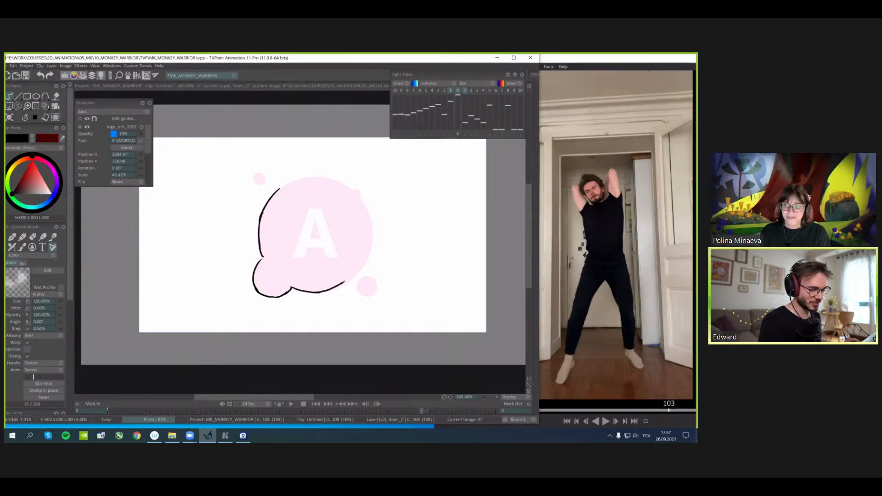
pyautogui.hotkey('ctrl', 'z')
pyautogui.moveTo(353, 278); pyautogui.dragTo(355, 275)
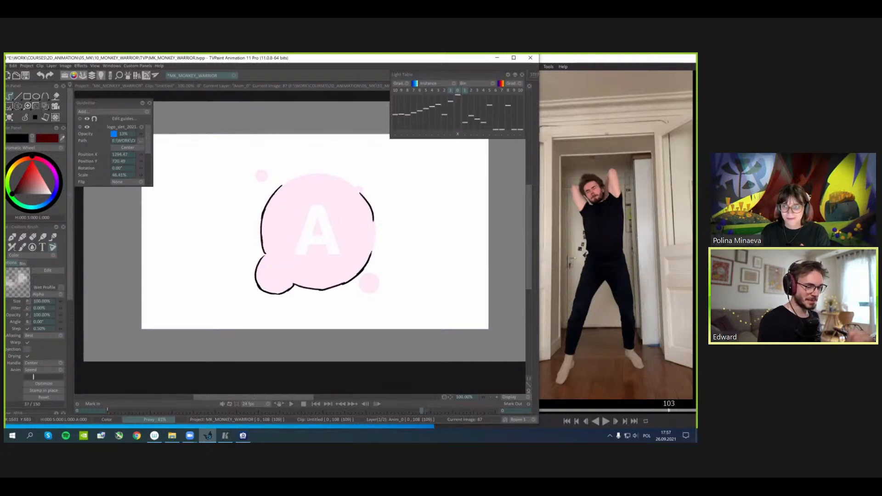
pyautogui.moveTo(374, 249); pyautogui.dragTo(376, 258)
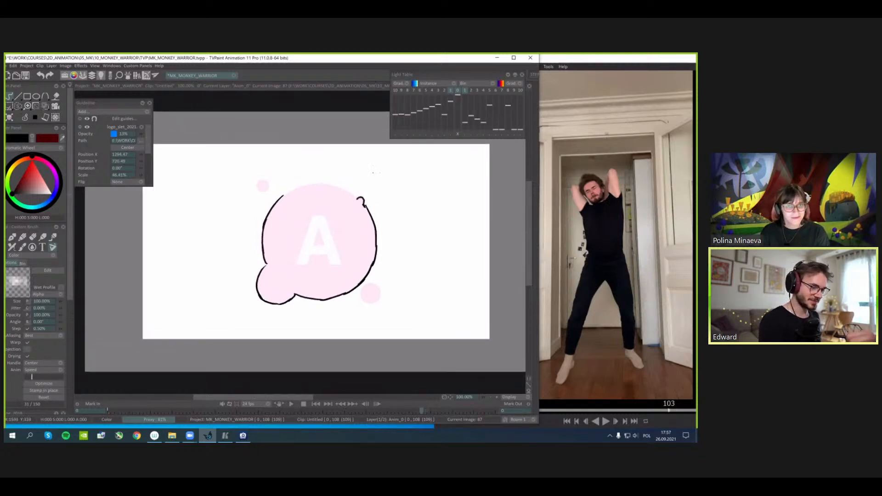
pyautogui.moveTo(373, 173); pyautogui.dragTo(378, 173)
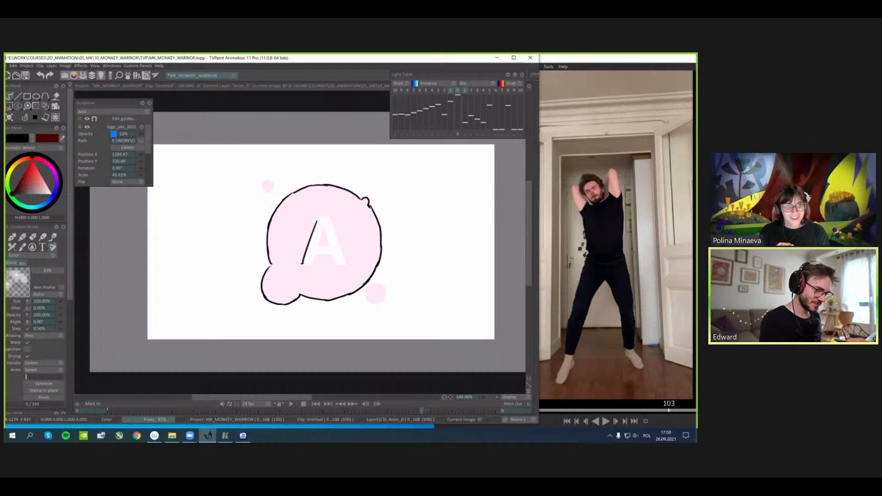
# - Trace the letter A inside the circle and the two small detached circles of the logo
pyautogui.moveTo(316, 258)
pyautogui.mouseDown()
pyautogui.moveTo(335, 255)
pyautogui.moveTo(318, 245)
pyautogui.mouseUp()
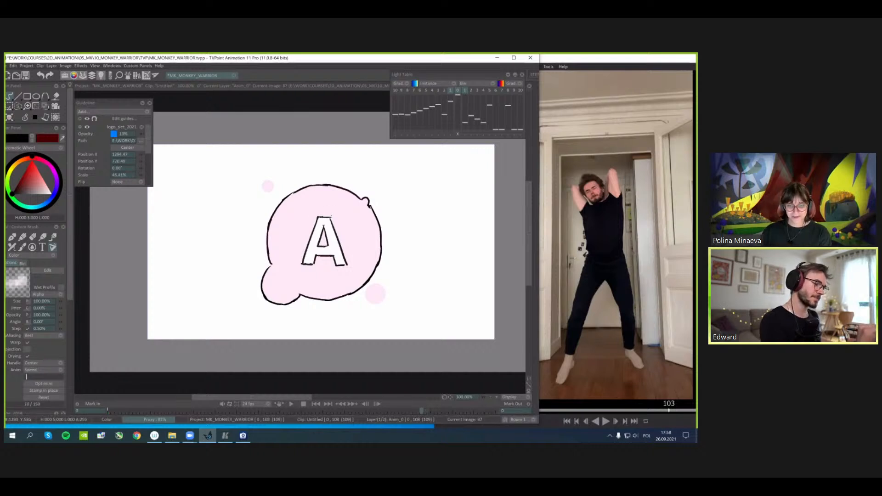
pyautogui.moveTo(332, 216); pyautogui.dragTo(332, 219)
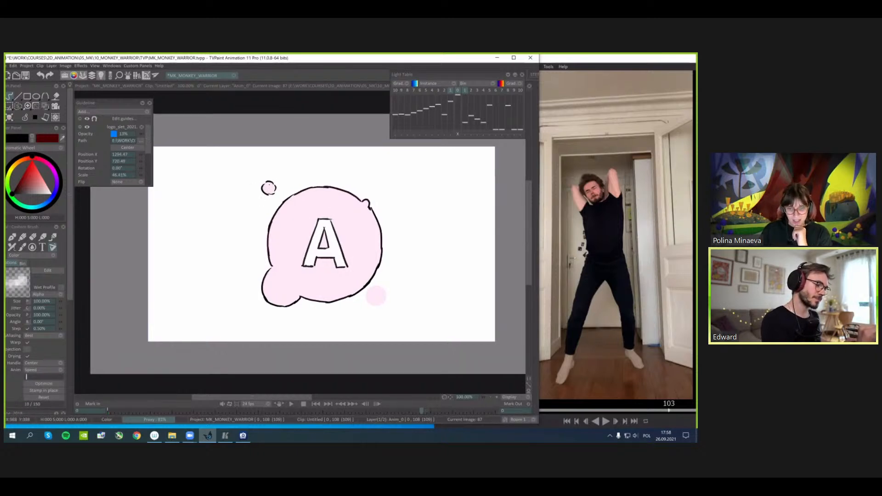
pyautogui.moveTo(386, 201); pyautogui.dragTo(375, 193)
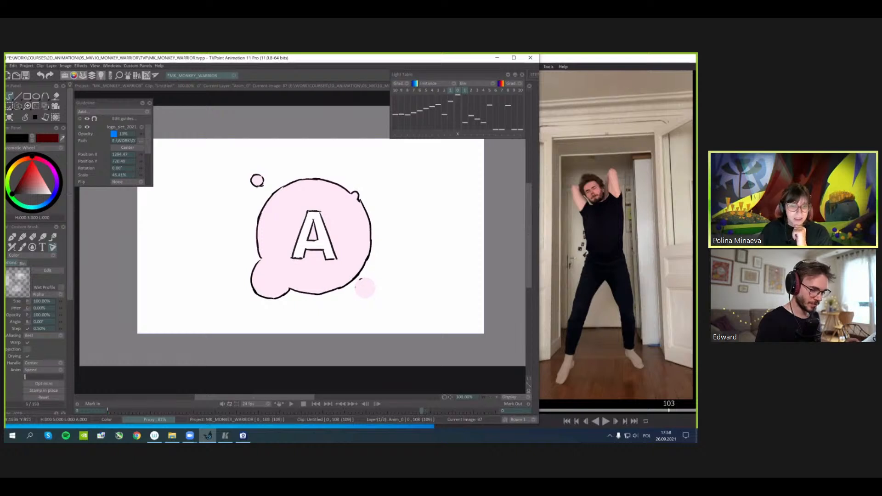
pyautogui.scroll(-1, 385, 232)
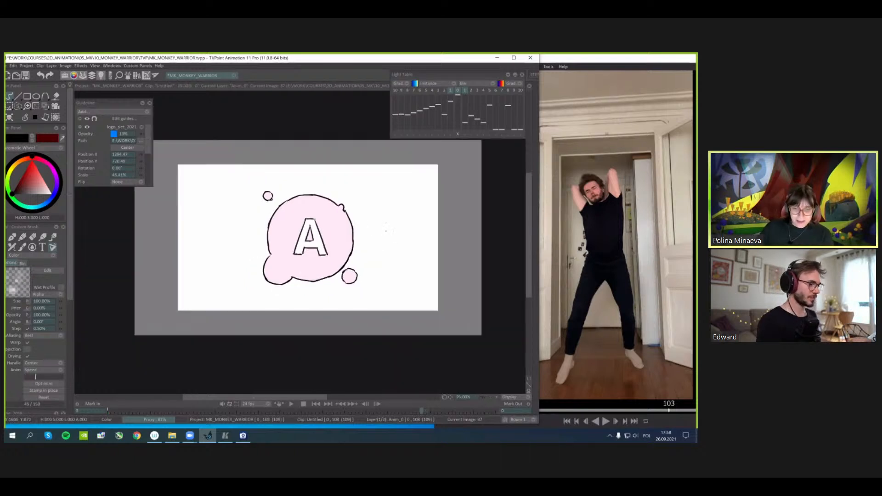
# - Flip between the traced logo and the preceding frame, and hide the guidelines
pyautogui.moveTo(385, 231); pyautogui.dragTo(404, 229)
pyautogui.press('Tab')
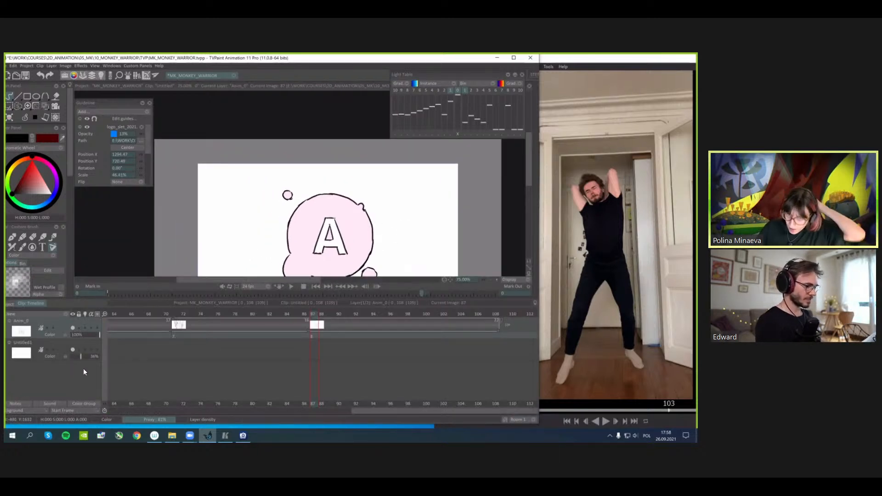
pyautogui.press('Left')
pyautogui.press('Right')
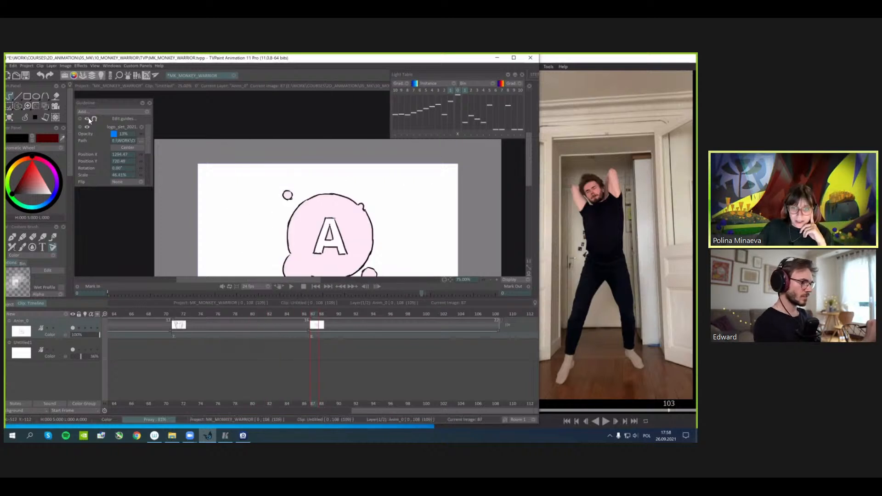
pyautogui.click(88, 119)
pyautogui.press('Tab')
pyautogui.scroll(-1, 311, 238)
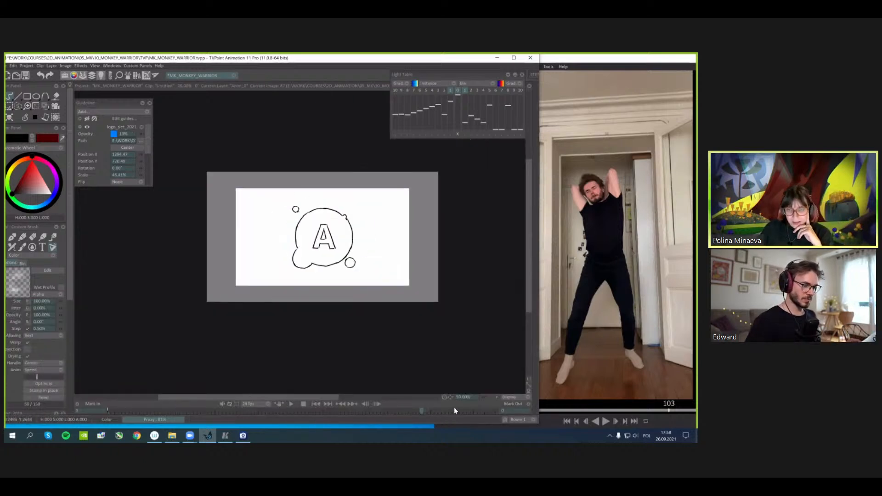
# - Scrub through the timeline to review the key poses and their spacing up to the jump
pyautogui.moveTo(394, 406)
pyautogui.mouseDown()
pyautogui.moveTo(173, 405)
pyautogui.moveTo(106, 387)
pyautogui.moveTo(330, 395)
pyautogui.moveTo(440, 377)
pyautogui.moveTo(570, 324)
pyautogui.mouseUp()
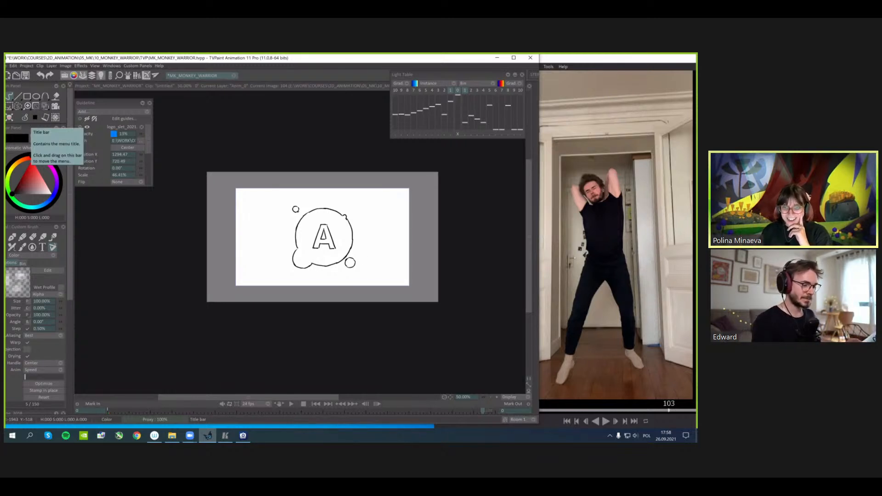
pyautogui.scroll(1, 267, 254)
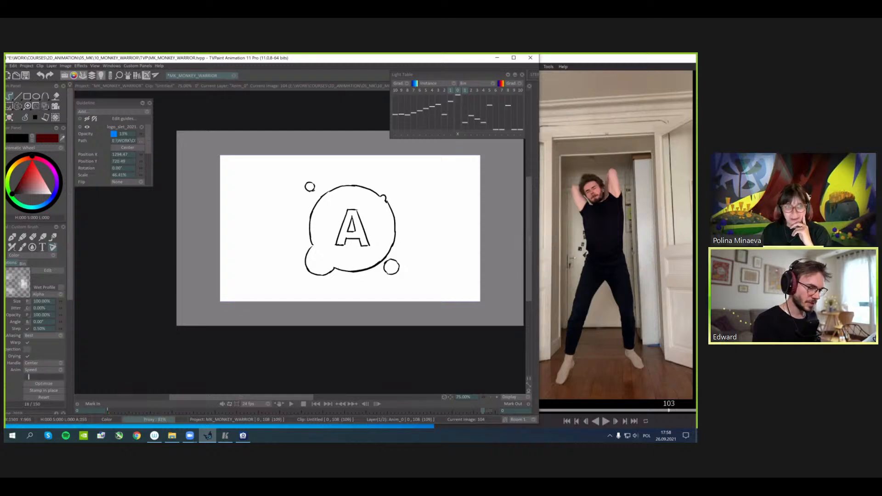
pyautogui.scroll(-1, 320, 219)
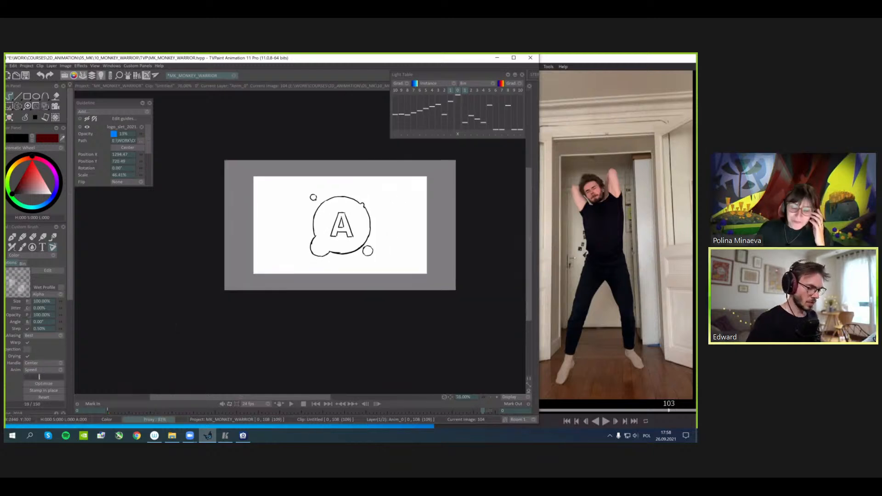
pyautogui.press('Tab')
pyautogui.moveTo(389, 326); pyautogui.dragTo(236, 317)
pyautogui.moveTo(419, 411); pyautogui.dragTo(202, 411)
pyautogui.moveTo(354, 314)
pyautogui.mouseDown()
pyautogui.moveTo(215, 317)
pyautogui.moveTo(356, 284)
pyautogui.moveTo(295, 289)
pyautogui.moveTo(324, 290)
pyautogui.mouseUp()
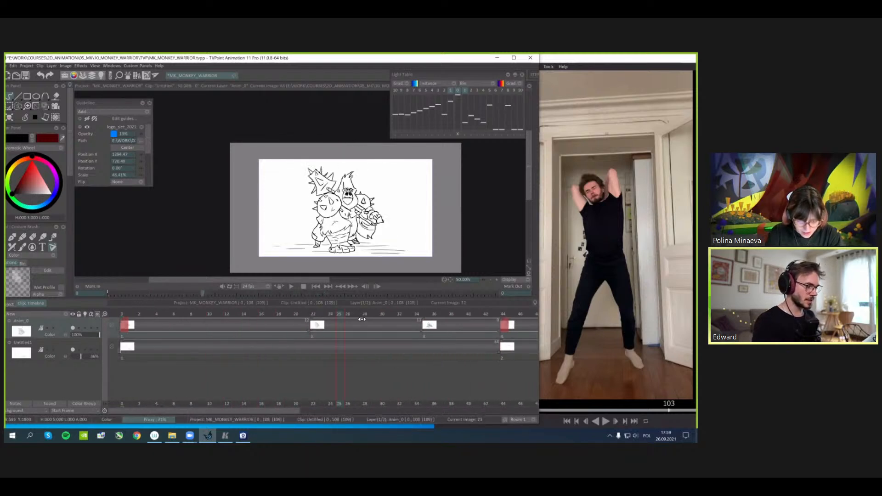
pyautogui.click(136, 330)
pyautogui.moveTo(136, 330)
pyautogui.mouseDown()
pyautogui.moveTo(367, 301)
pyautogui.moveTo(455, 317)
pyautogui.moveTo(496, 308)
pyautogui.mouseUp()
pyautogui.moveTo(294, 409); pyautogui.dragTo(354, 409)
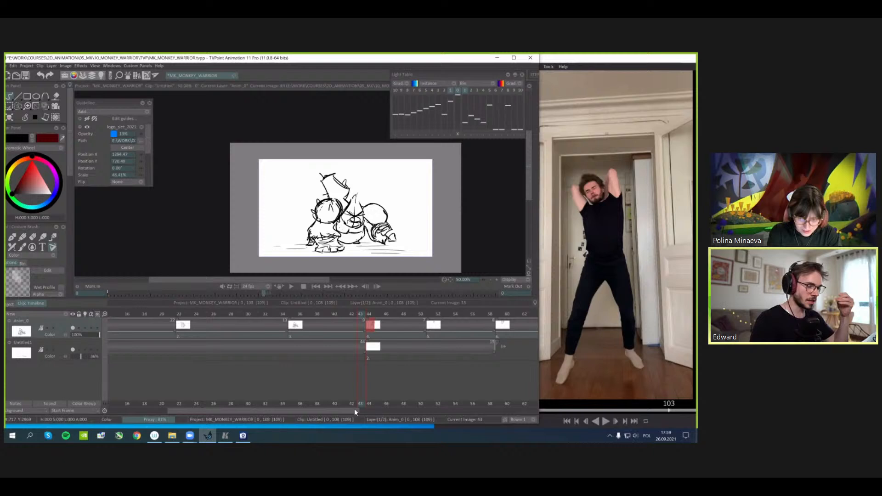
# - Set the drawing colour to red and add an empty duplicate of the Anim_0 layer above it, with matching instances
pyautogui.click(33, 161)
pyautogui.moveTo(431, 179); pyautogui.dragTo(451, 176)
pyautogui.press('>')
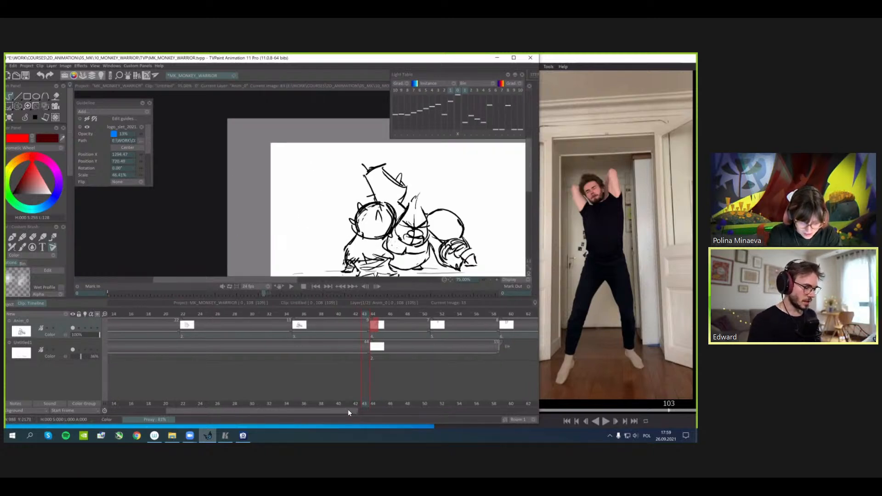
pyautogui.moveTo(348, 410); pyautogui.dragTo(151, 412)
pyautogui.click(127, 314)
pyautogui.click(55, 314)
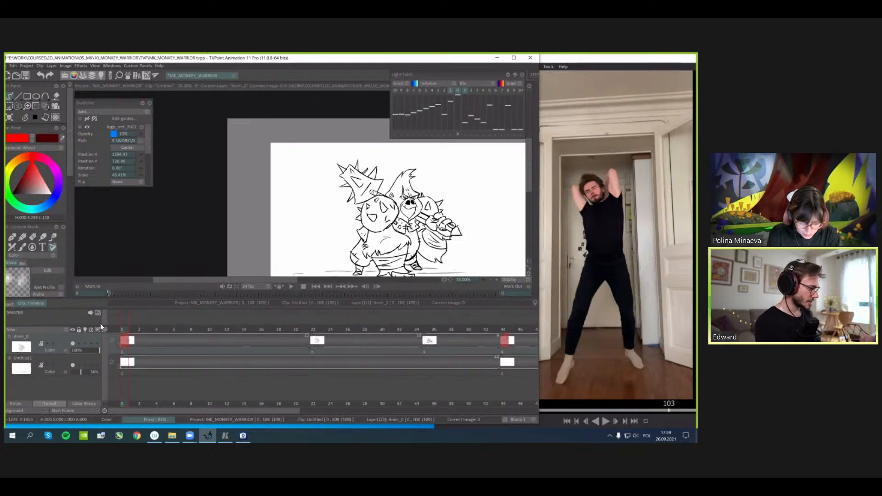
pyautogui.click(94, 332)
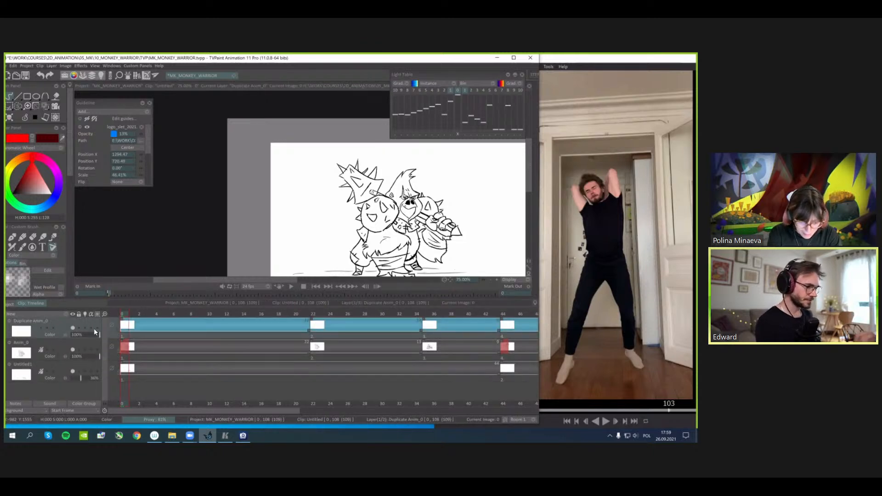
# - Circle the monkey warrior's head in red on the opening pose and flip forward to the crouching pose
pyautogui.moveTo(482, 178); pyautogui.dragTo(466, 173)
pyautogui.moveTo(385, 187); pyautogui.dragTo(401, 183)
pyautogui.hotkey('ctrl', 'Right')
pyautogui.hotkey('ctrl', 'Left')
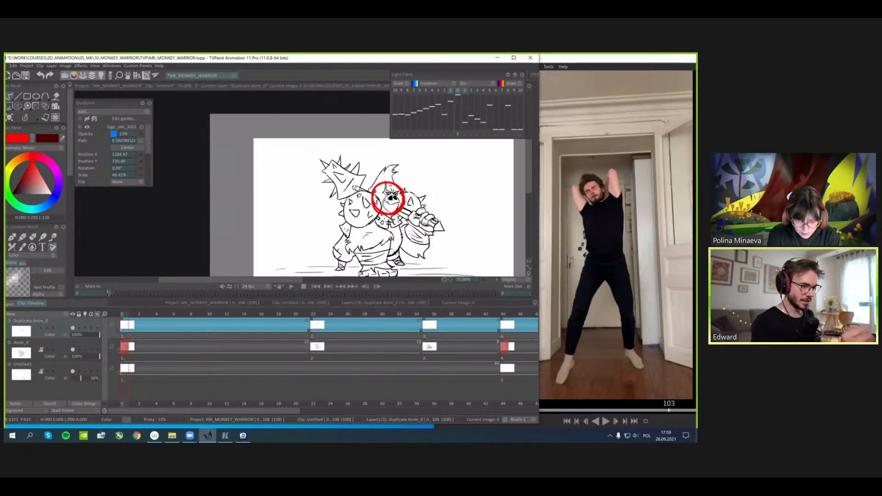
pyautogui.hotkey('ctrl', 'Right')
pyautogui.hotkey('ctrl', 'Left')
pyautogui.hotkey('ctrl', 'Right')
pyautogui.hotkey('ctrl', 'Right')
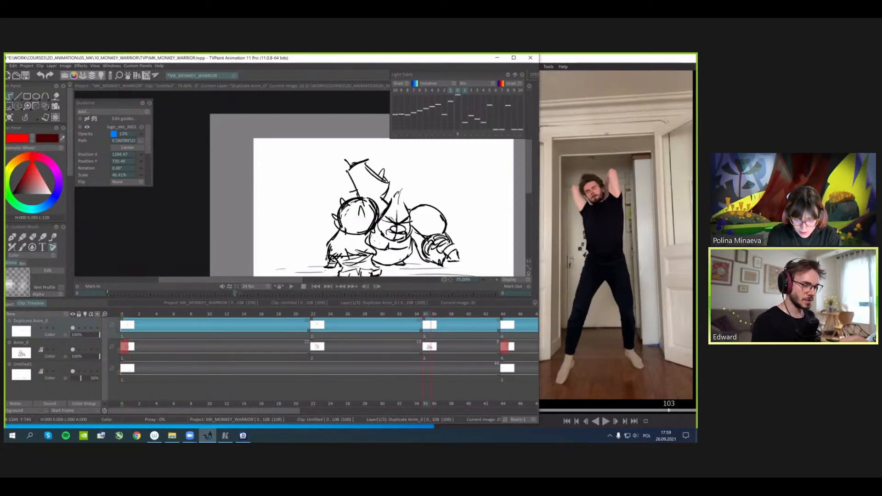
# - Circle the head in red on the crouching pose and on the jump pose at frame 44
pyautogui.moveTo(387, 224)
pyautogui.mouseDown()
pyautogui.moveTo(407, 229)
pyautogui.moveTo(395, 239)
pyautogui.mouseUp()
pyautogui.hotkey('ctrl', 'Left')
pyautogui.hotkey('ctrl', 'Right')
pyautogui.hotkey('ctrl', 'Right')
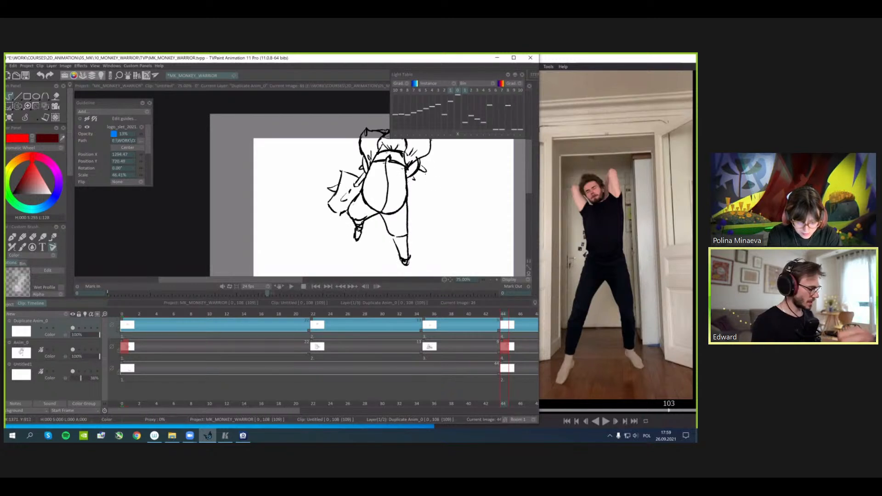
pyautogui.press('Tab')
pyautogui.moveTo(430, 151)
pyautogui.mouseDown()
pyautogui.moveTo(392, 173)
pyautogui.moveTo(400, 159)
pyautogui.mouseUp()
pyautogui.moveTo(345, 174)
pyautogui.mouseDown()
pyautogui.moveTo(371, 177)
pyautogui.moveTo(356, 167)
pyautogui.mouseUp()
# - Flip between the crouching and jump poses and mark the ground contact under the supporting foot with a short red stroke
pyautogui.hotkey('ctrl', 'Left')
pyautogui.hotkey('ctrl', 'Left')
pyautogui.hotkey('ctrl', 'Right')
pyautogui.hotkey('ctrl', 'Right')
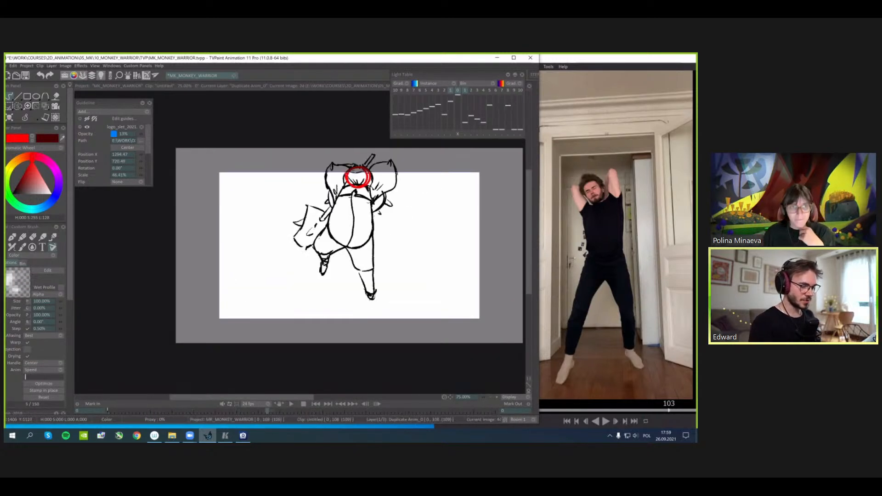
pyautogui.hotkey('ctrl', 'Left')
pyautogui.hotkey('ctrl', 'Right')
pyautogui.hotkey('ctrl', 'Left')
pyautogui.hotkey('ctrl', 'Right')
pyautogui.hotkey('ctrl', 'Left')
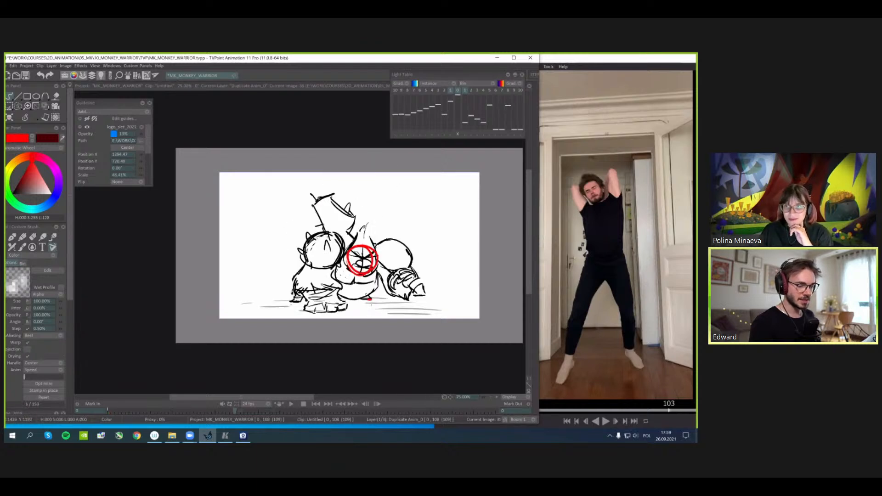
# - Flip back and forth between the crouching and jump poses to compare the head and foot positions
pyautogui.hotkey('ctrl', 'Right')
pyautogui.hotkey('ctrl', 'Left')
pyautogui.hotkey('ctrl', 'Right')
pyautogui.hotkey('ctrl', 'Left')
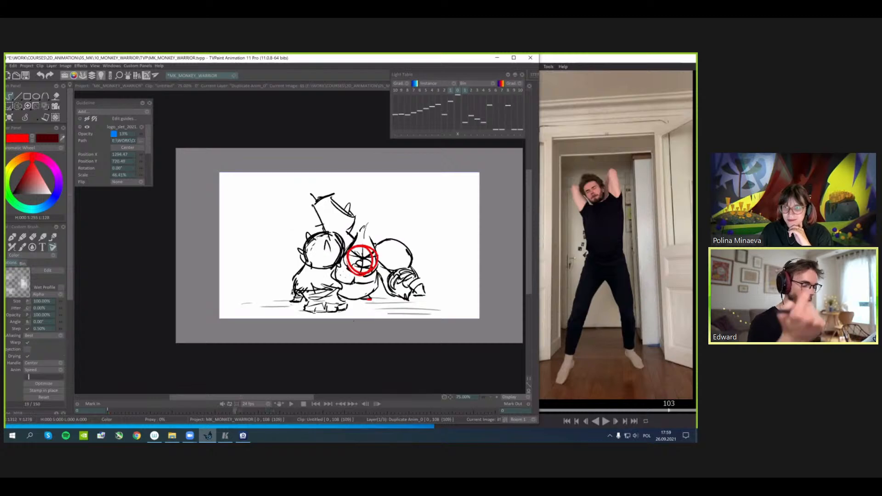
pyautogui.hotkey('ctrl', 'Right')
pyautogui.hotkey('ctrl', 'Left')
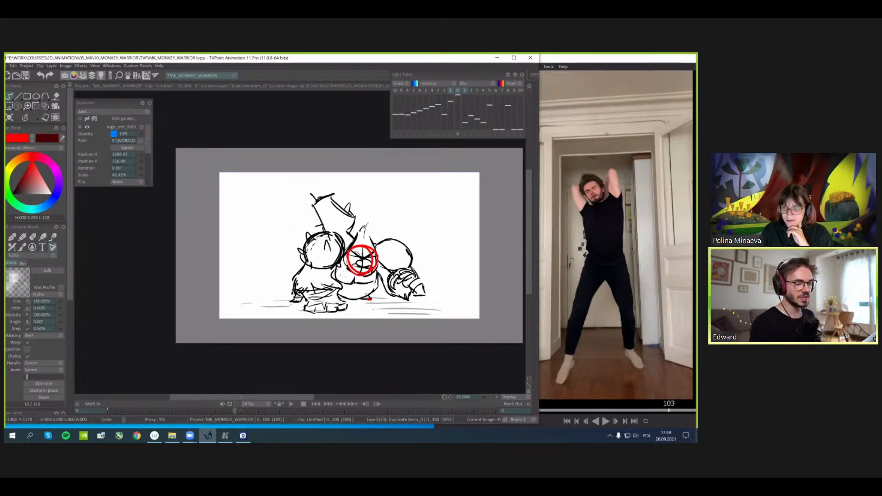
pyautogui.hotkey('ctrl', 'Right')
pyautogui.hotkey('ctrl', 'Left')
pyautogui.hotkey('ctrl', 'Right')
pyautogui.hotkey('ctrl', 'Left')
pyautogui.hotkey('ctrl', 'Right')
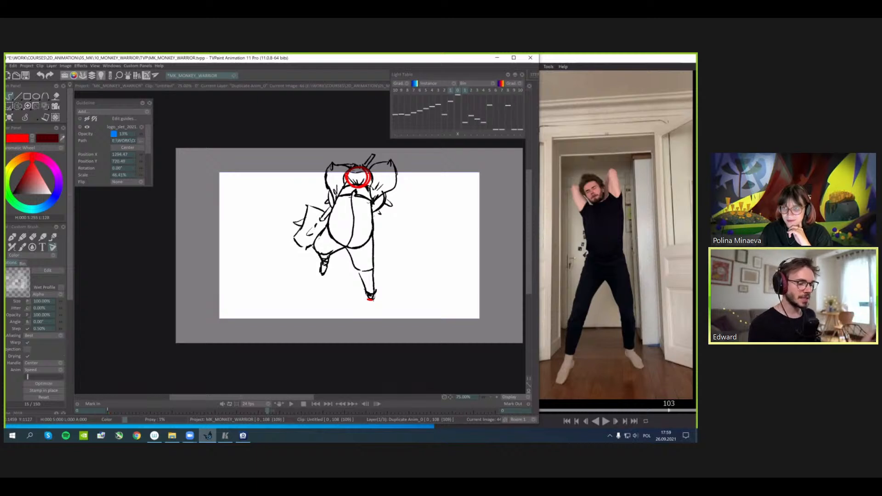
pyautogui.hotkey('ctrl', 'Left')
pyautogui.hotkey('ctrl', 'Right')
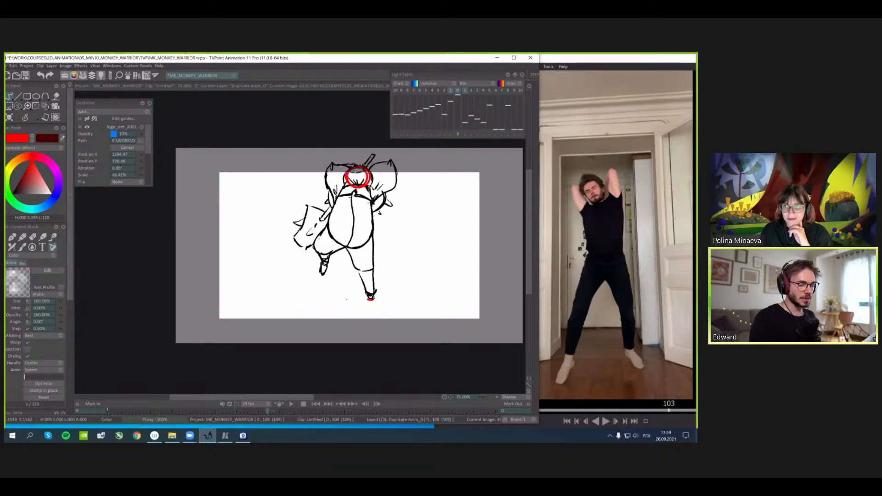
# - Try sketching red horizontal ground lines beneath the jump pose's supporting foot, and undo them
pyautogui.moveTo(316, 298); pyautogui.dragTo(391, 303)
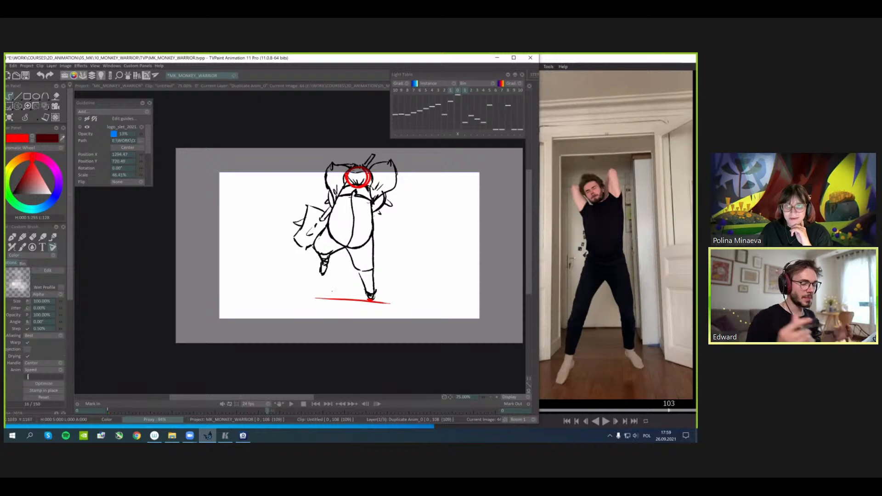
pyautogui.hotkey('ctrl', 'z')
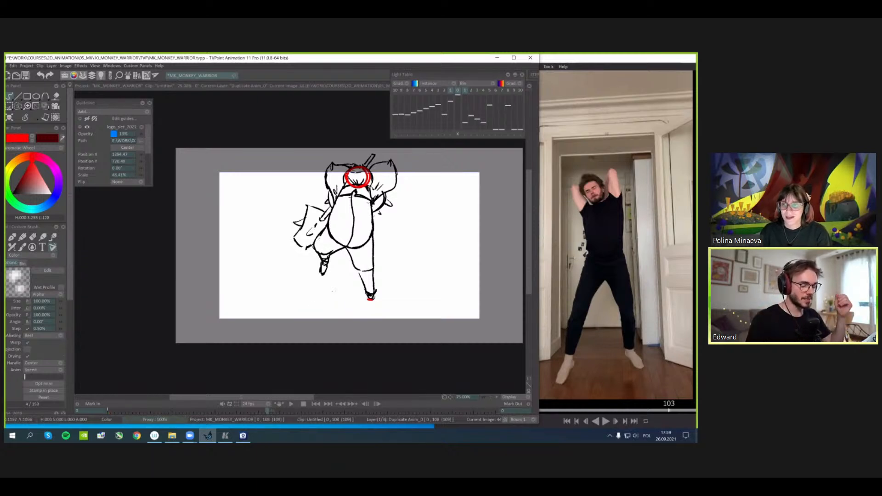
pyautogui.moveTo(331, 291); pyautogui.dragTo(456, 294)
pyautogui.hotkey('ctrl', 'z')
pyautogui.moveTo(360, 294)
pyautogui.mouseDown()
pyautogui.moveTo(476, 300)
pyautogui.moveTo(459, 303)
pyautogui.mouseUp()
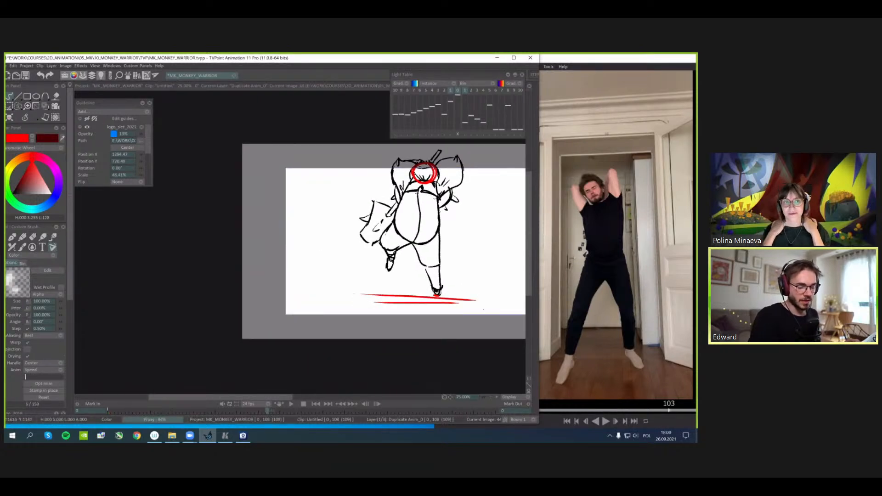
pyautogui.moveTo(389, 308); pyautogui.dragTo(444, 308)
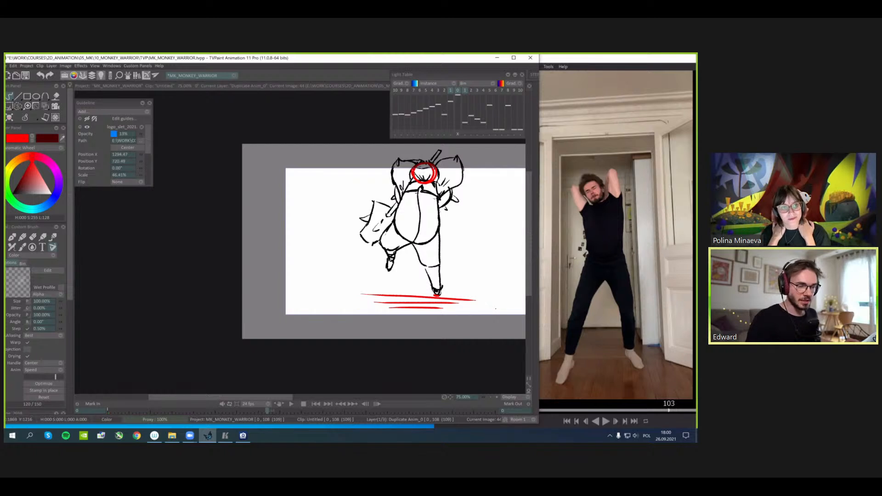
pyautogui.hotkey('ctrl', 'z')
pyautogui.hotkey('ctrl', 'z')
pyautogui.moveTo(459, 327); pyautogui.dragTo(413, 331)
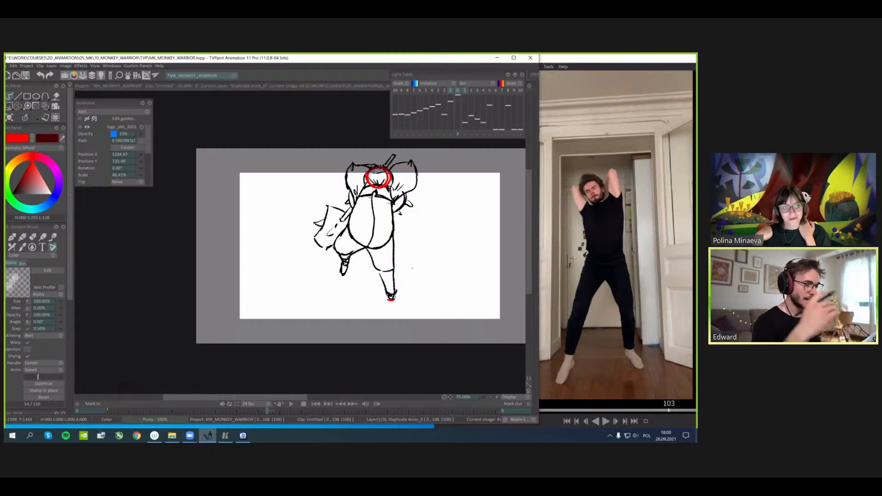
pyautogui.moveTo(452, 258); pyautogui.dragTo(412, 269)
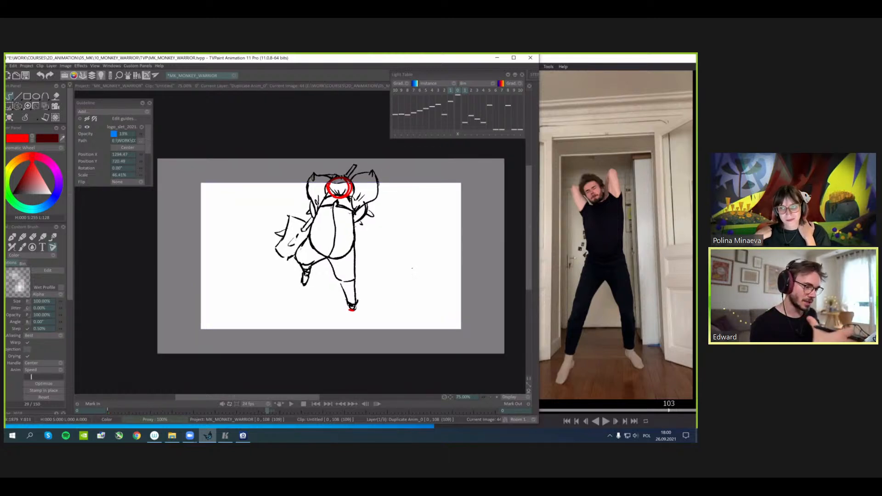
# - Flip between the standing, crouching and jump poses to compare the red head and foot marks
pyautogui.press('Left')
pyautogui.press('Left')
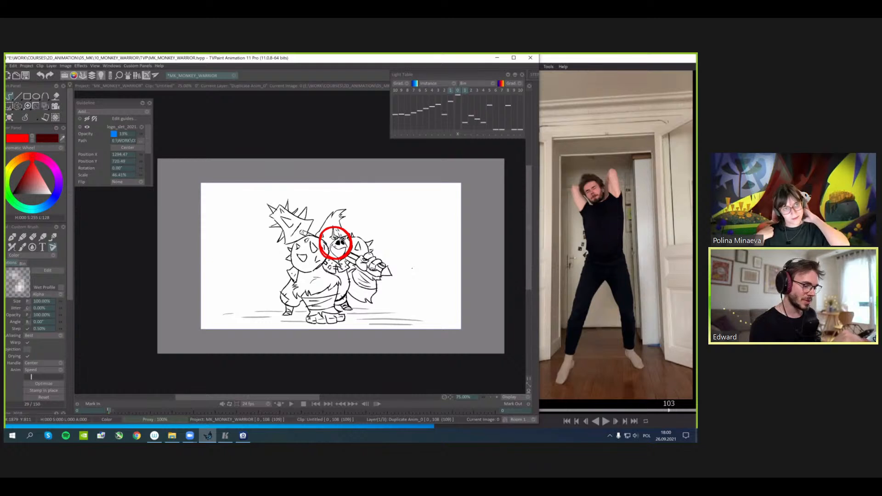
pyautogui.press('Right')
pyautogui.press('Right')
pyautogui.press('Right')
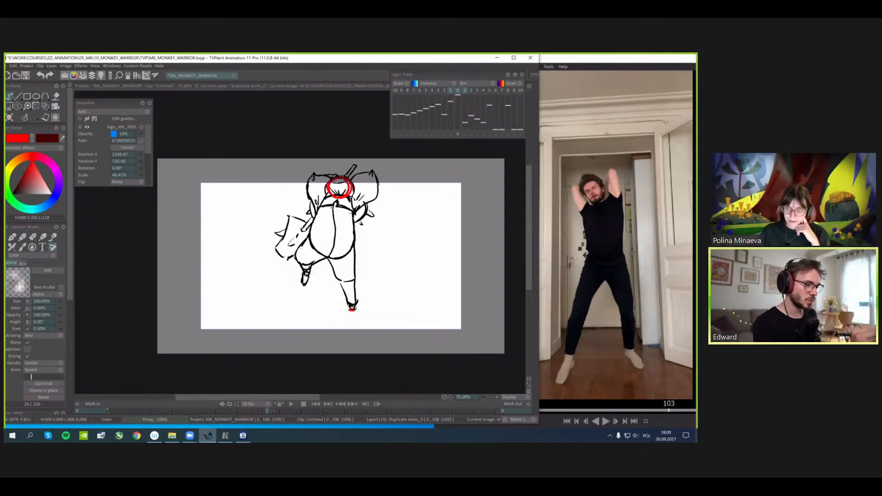
pyautogui.press('Right')
pyautogui.press('Left')
pyautogui.press('Left')
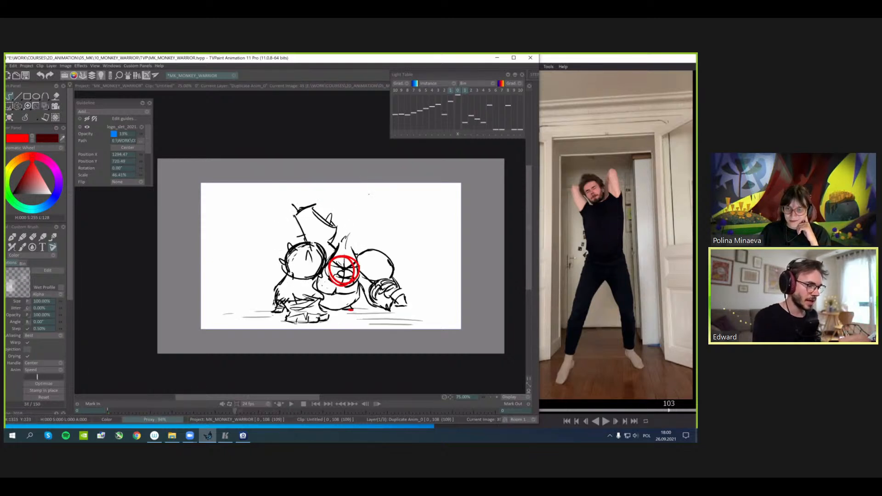
pyautogui.press('Right')
pyautogui.press('Left')
# - Draw red horizontal lines from the top of the head on the crouching and jump poses, redoing the jump pose's line
pyautogui.moveTo(345, 256); pyautogui.dragTo(403, 257)
pyautogui.press('Right')
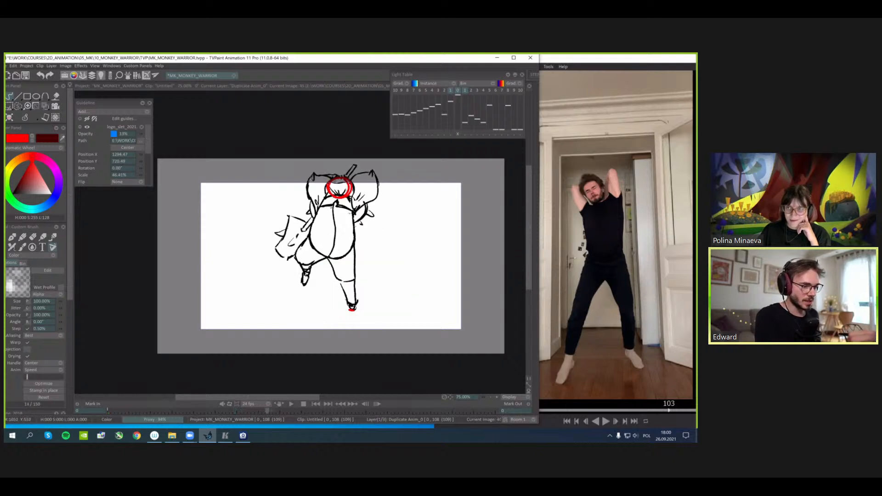
pyautogui.moveTo(349, 179); pyautogui.dragTo(420, 183)
pyautogui.press('Right')
pyautogui.press('Left')
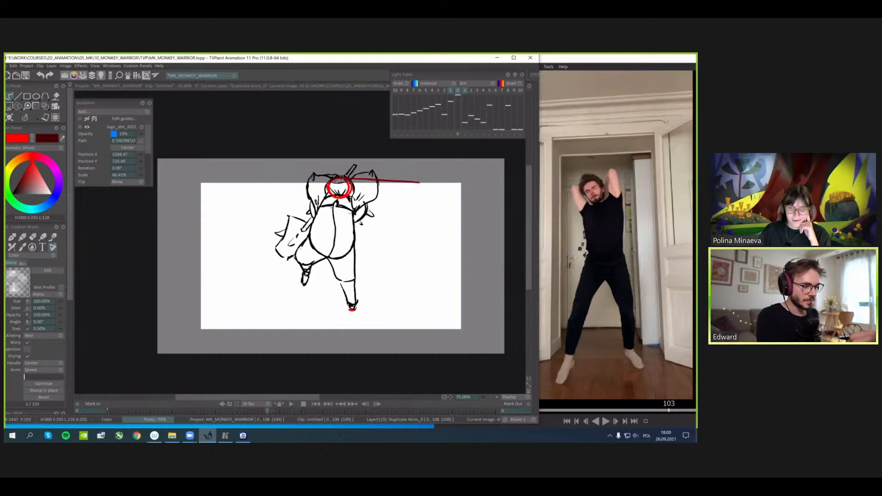
pyautogui.hotkey('ctrl', 'z')
pyautogui.moveTo(346, 177); pyautogui.dragTo(423, 177)
# - Draw a red horizontal line from the top of the head on the small airborne pose and flip against the jump pose to compare heights
pyautogui.press('Right')
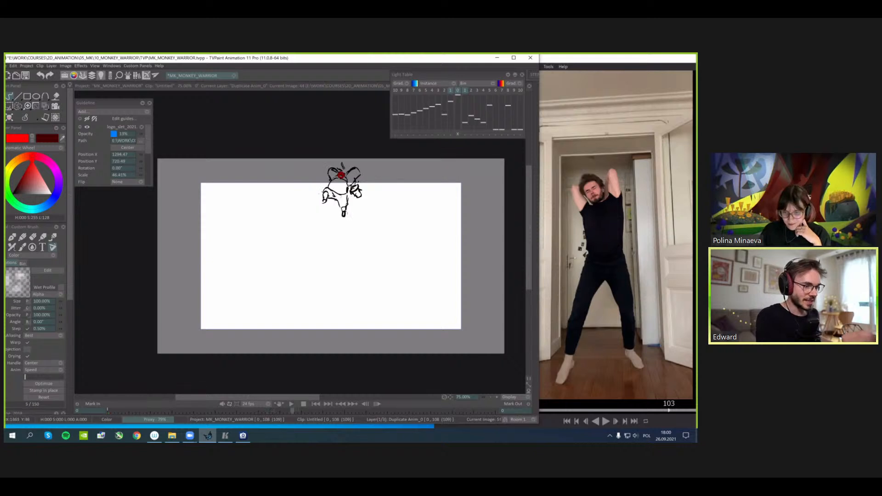
pyautogui.moveTo(342, 172); pyautogui.dragTo(455, 171)
pyautogui.press('Left')
pyautogui.press('Right')
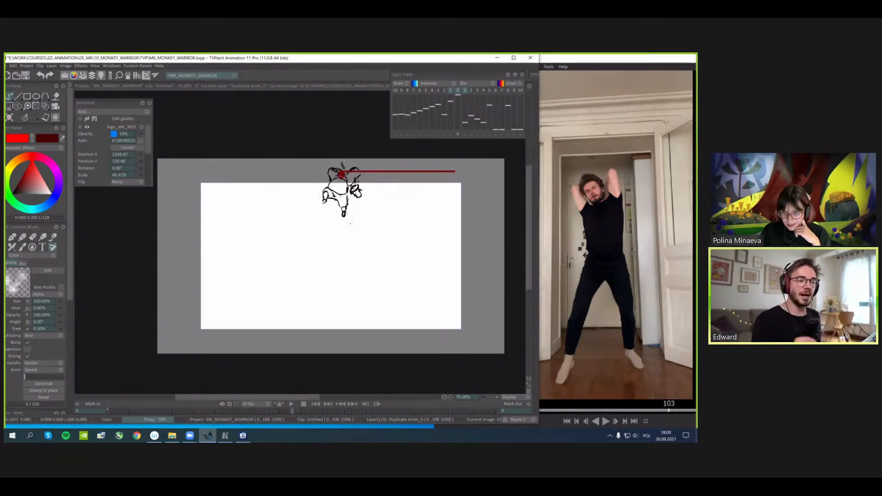
pyautogui.press('Left')
pyautogui.press('Right')
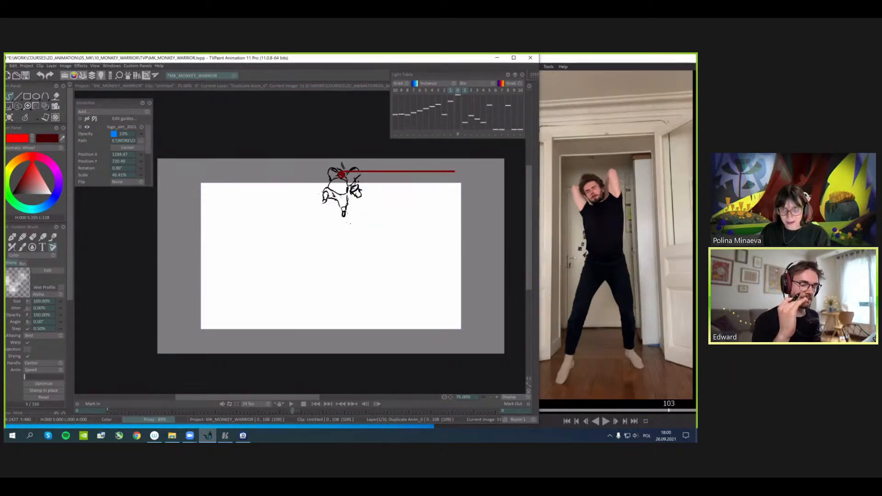
pyautogui.press('Left')
pyautogui.press('Right')
pyautogui.press('Left')
pyautogui.press('Right')
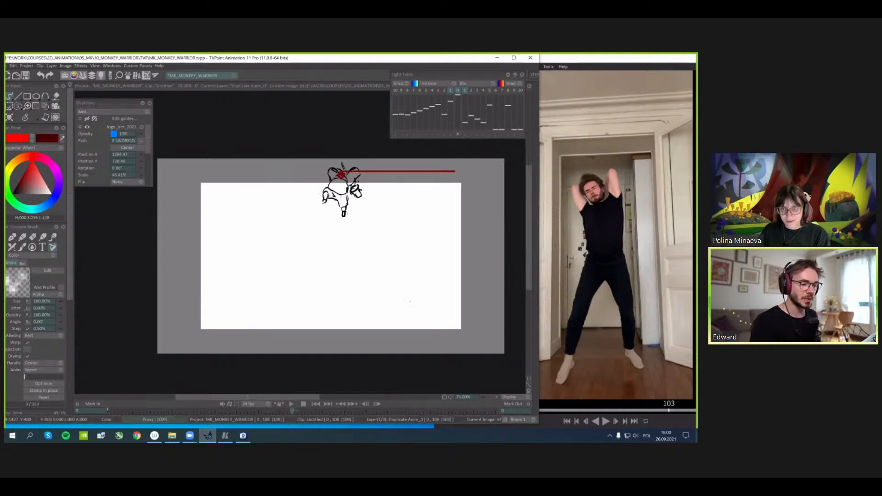
# - Sketch a red vertical spacing chart with ticks bunched near its upper end and an upward arrow beside it on the small airborne pose
pyautogui.moveTo(415, 228); pyautogui.dragTo(416, 314)
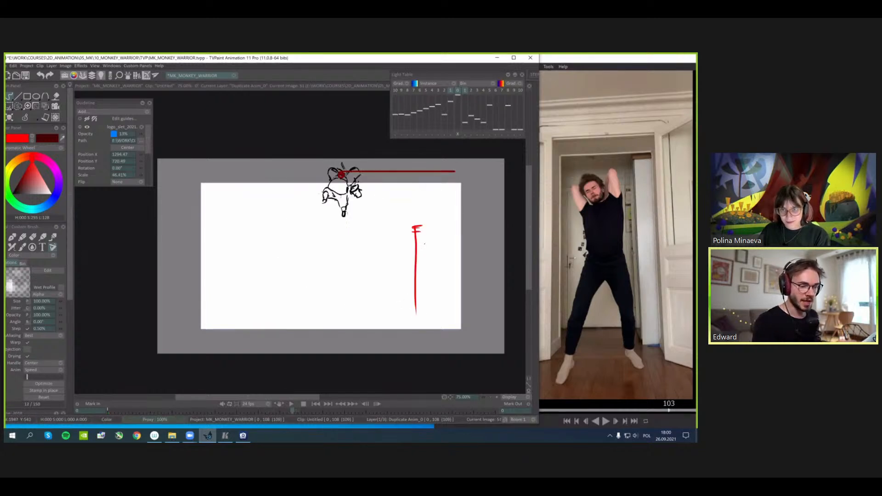
pyautogui.moveTo(410, 240); pyautogui.dragTo(421, 239)
pyautogui.moveTo(441, 301); pyautogui.dragTo(447, 251)
pyautogui.press('Left')
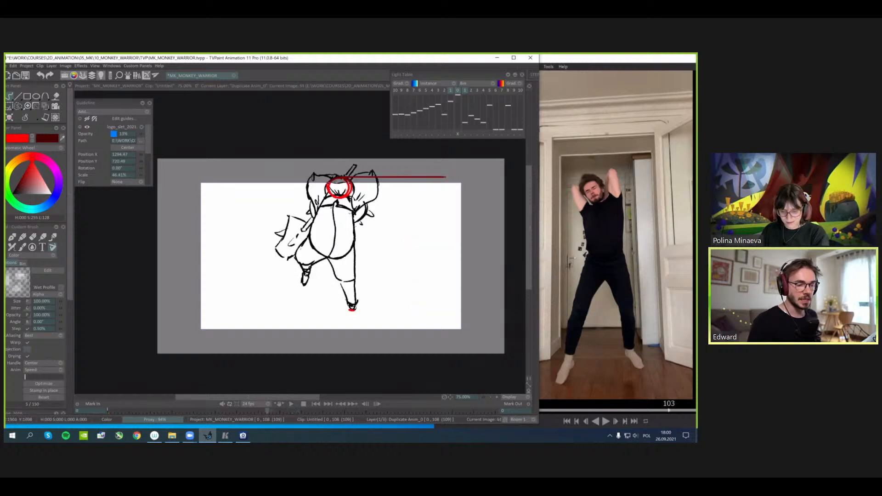
pyautogui.press('Right')
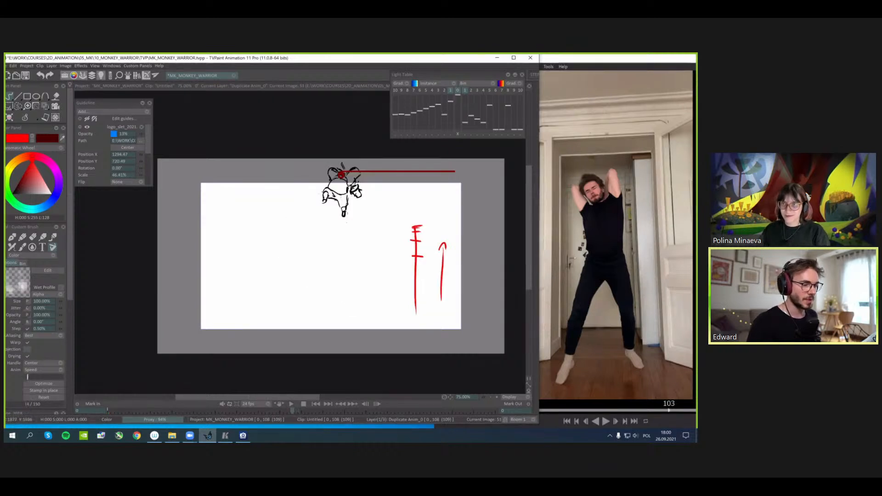
# - Flip between the neighbouring airborne poses and move on to the raised-arms pose
pyautogui.press('Left')
pyautogui.press('Right')
pyautogui.press('Left')
pyautogui.press('Left')
pyautogui.press('Right')
pyautogui.press('Right')
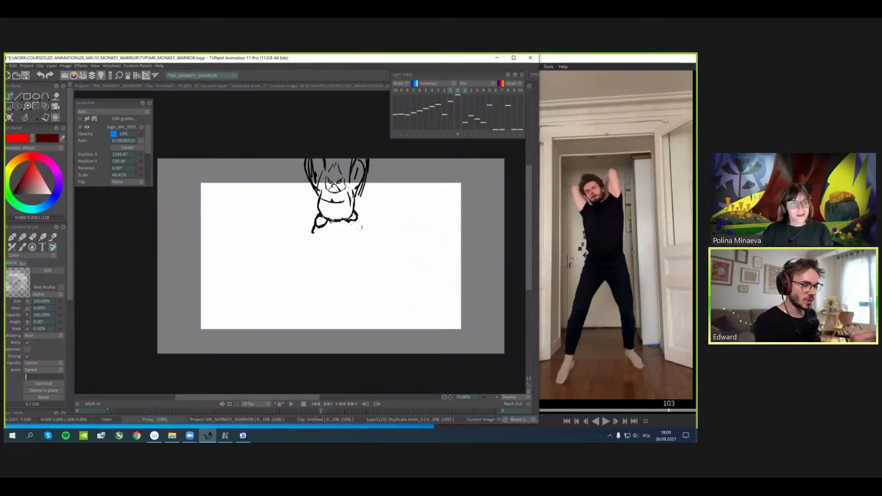
# - Circle the head in red on the raised-arms pose and redraw the horizontal line from the top of the head
pyautogui.moveTo(339, 173); pyautogui.dragTo(473, 171)
pyautogui.press('Left')
pyautogui.press('Right')
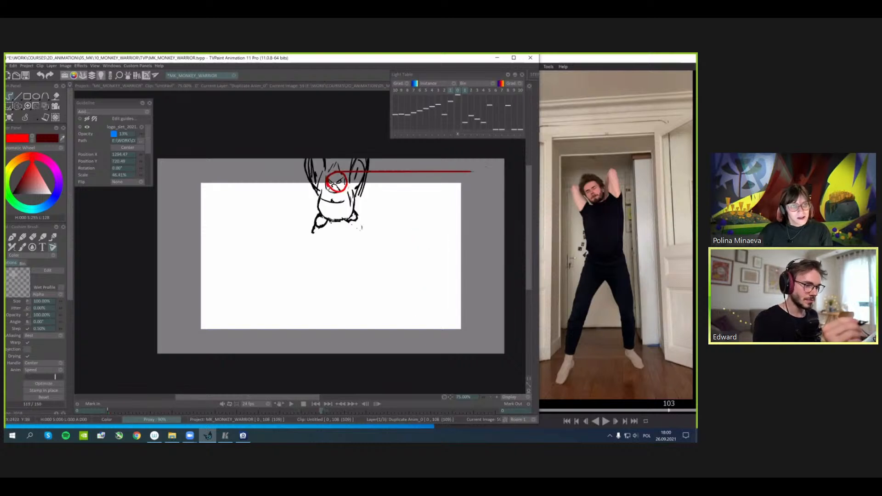
pyautogui.press('Left')
pyautogui.press('Right')
pyautogui.press('Left')
pyautogui.press('Right')
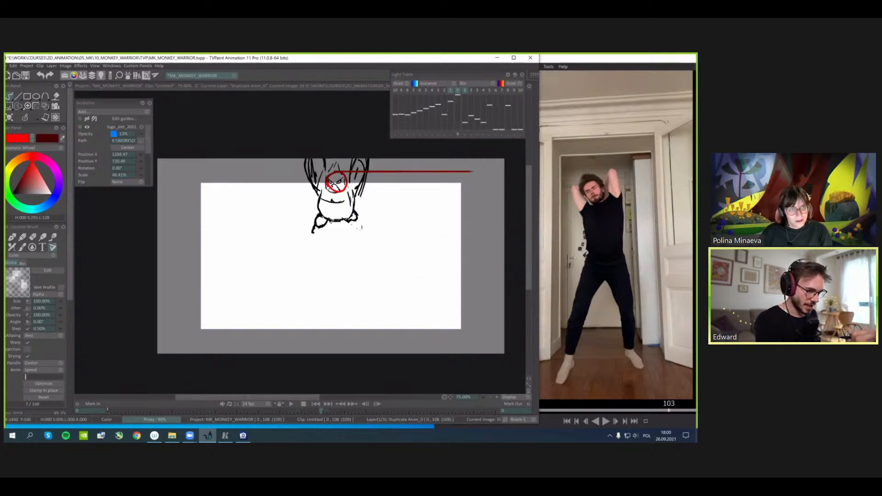
pyautogui.hotkey('ctrl', 'z')
pyautogui.hotkey('ctrl', 'z')
pyautogui.hotkey('ctrl', 'z')
pyautogui.moveTo(335, 174); pyautogui.dragTo(476, 173)
# - Compare the raised-arms and small airborne poses, and add red direction arrows on both sides of the spacing chart
pyautogui.press('Left')
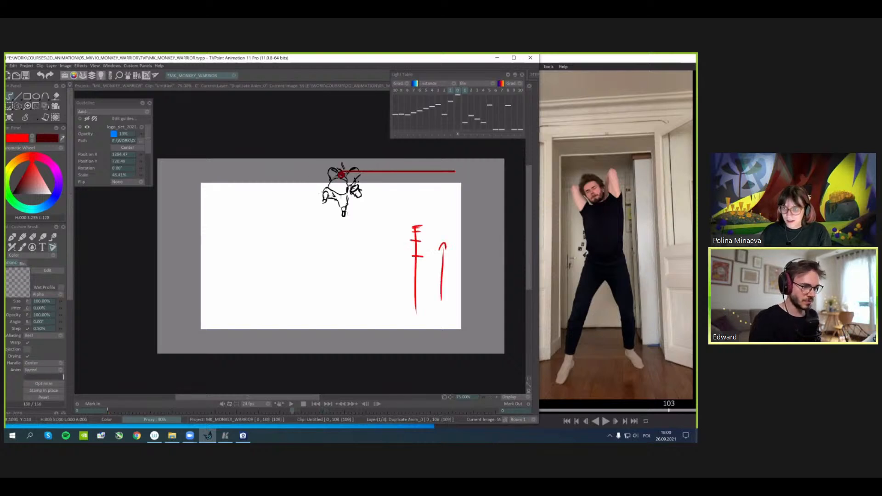
pyautogui.press('Right')
pyautogui.press('Left')
pyautogui.press('Right')
pyautogui.press('Left')
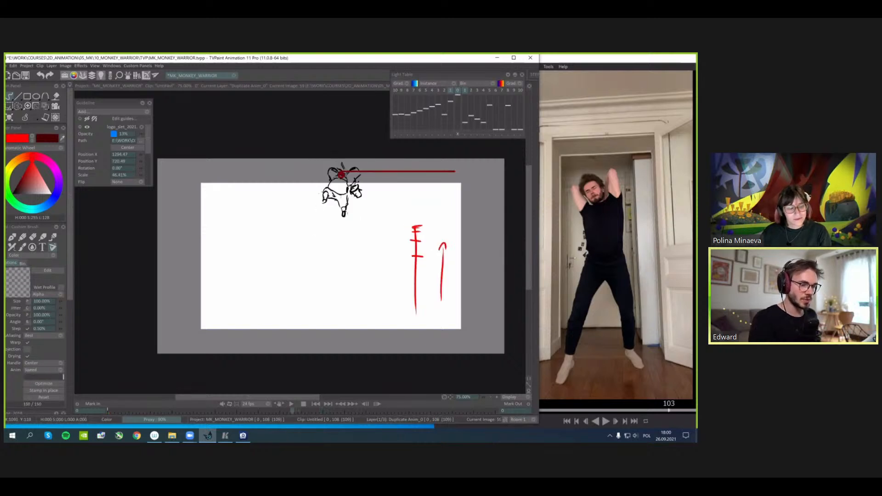
pyautogui.press('Right')
pyautogui.press('Left')
pyautogui.press('Right')
pyautogui.press('Left')
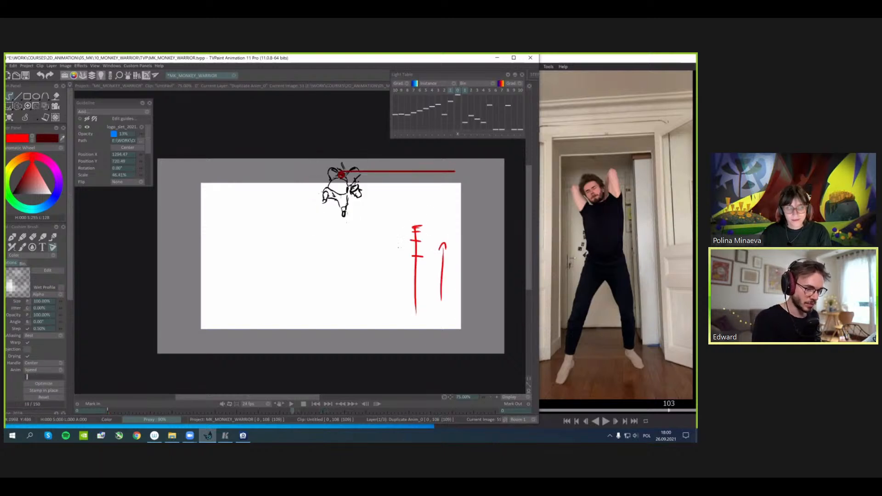
pyautogui.moveTo(402, 284)
pyautogui.mouseDown()
pyautogui.moveTo(401, 227)
pyautogui.moveTo(398, 240)
pyautogui.moveTo(431, 241)
pyautogui.mouseUp()
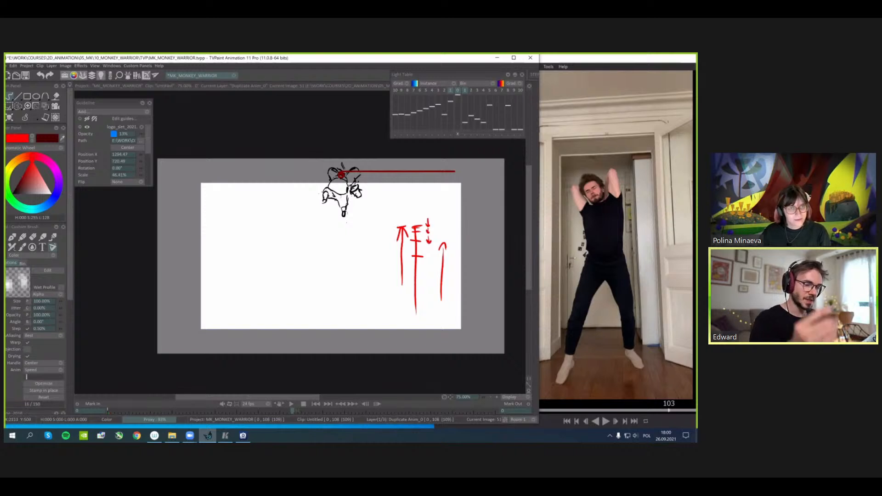
# - Circle the head in red and draw a horizontal line from its top on the face close-up, checking it against the preceding poses
pyautogui.press('Right')
pyautogui.press('Right')
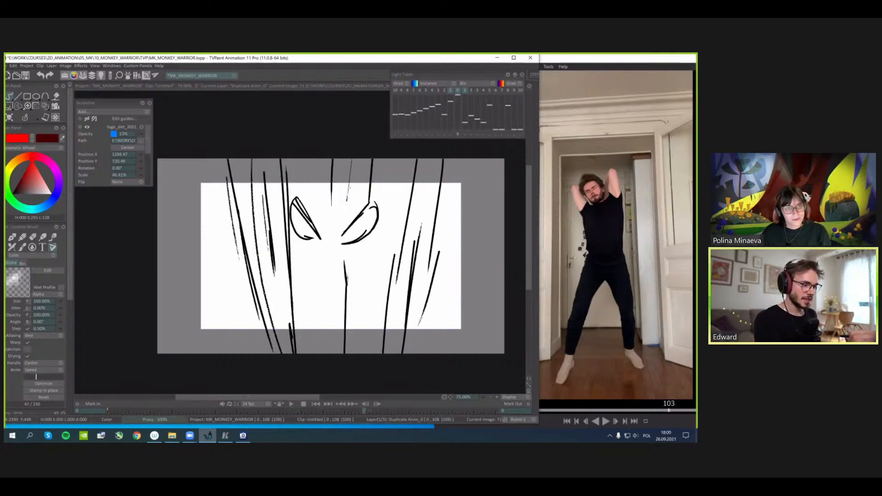
pyautogui.moveTo(332, 181)
pyautogui.mouseDown()
pyautogui.moveTo(394, 270)
pyautogui.moveTo(388, 212)
pyautogui.moveTo(349, 181)
pyautogui.moveTo(504, 181)
pyautogui.mouseUp()
pyautogui.press('Left')
pyautogui.press('Left')
pyautogui.press('Right')
pyautogui.press('Right')
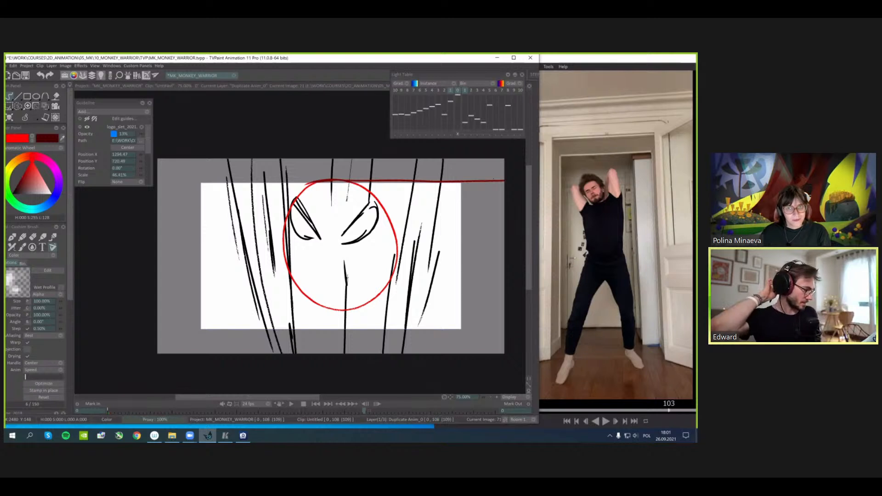
pyautogui.press('Left')
pyautogui.press('Left')
pyautogui.press('Right')
pyautogui.press('Right')
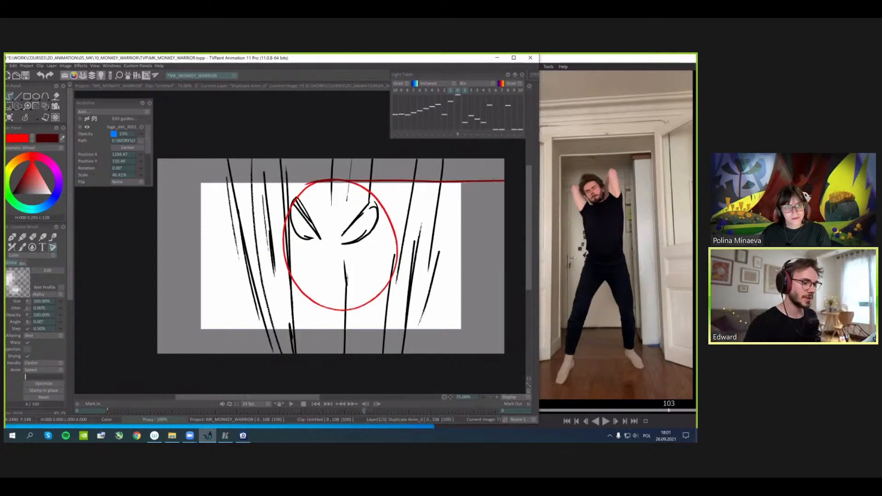
# - Trace the round body of the A logo with a red circle on the final pose
pyautogui.press('Left')
pyautogui.press('Right')
pyautogui.press('Right')
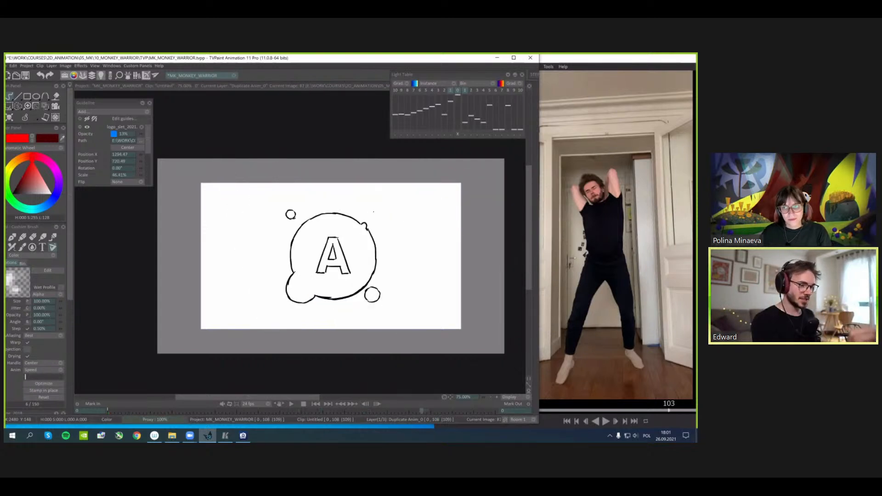
pyautogui.press('Right')
pyautogui.press('Left')
pyautogui.moveTo(342, 213)
pyautogui.mouseDown()
pyautogui.moveTo(294, 250)
pyautogui.moveTo(347, 293)
pyautogui.moveTo(348, 219)
pyautogui.moveTo(293, 235)
pyautogui.mouseUp()
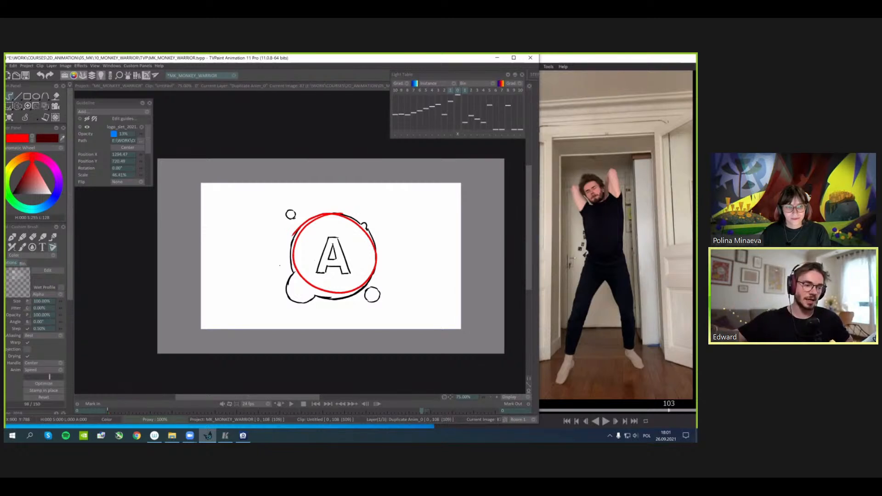
pyautogui.press('Return')
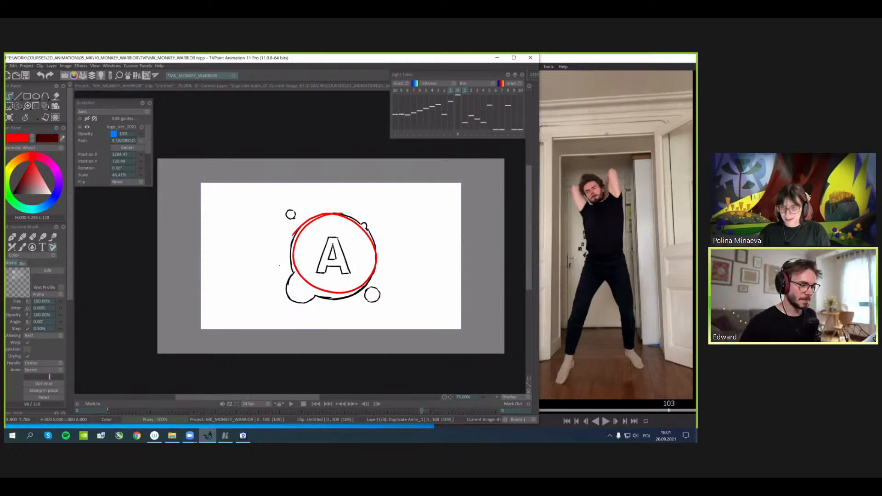
# - Go back to frame 22, make the Anim_0 layer active and set the drawing colour to black
pyautogui.moveTo(421, 411); pyautogui.dragTo(189, 411)
pyautogui.press('Tab')
pyautogui.click(70, 329)
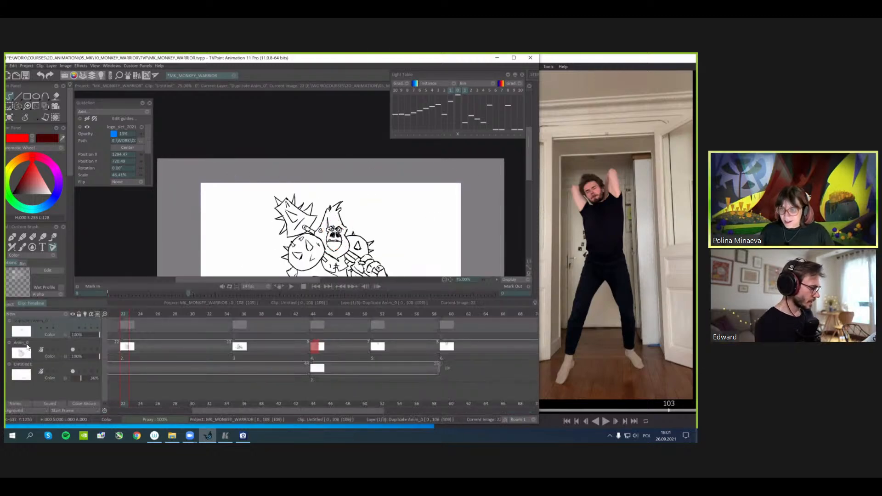
pyautogui.click(39, 118)
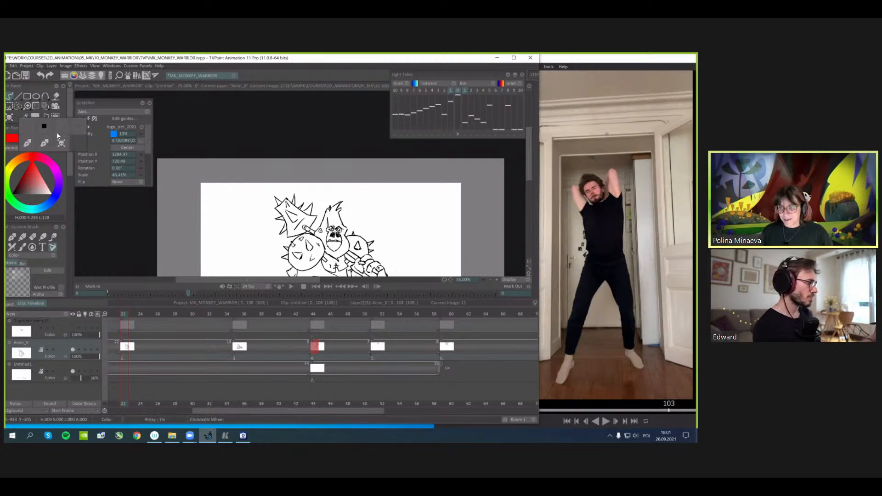
pyautogui.click(43, 123)
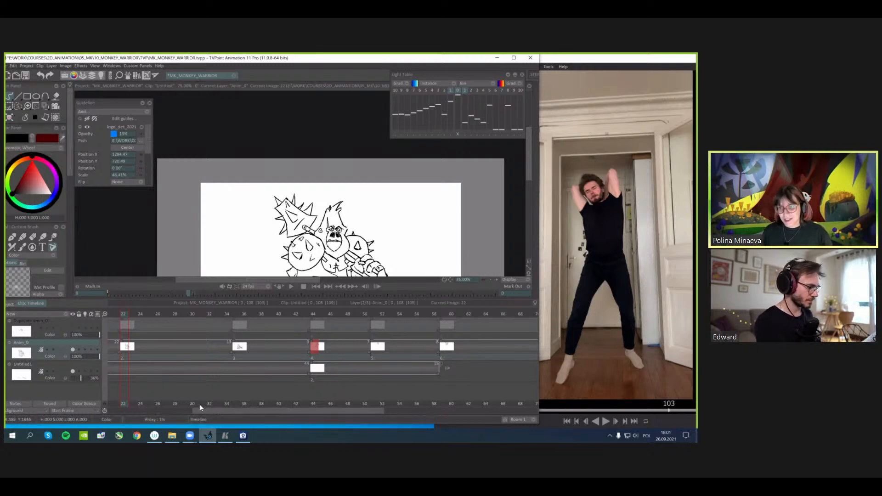
# - Return to frame 0, enlarge the canvas to 100% and step through the opening frames
pyautogui.moveTo(200, 409); pyautogui.dragTo(117, 411)
pyautogui.click(123, 316)
pyautogui.press('Tab')
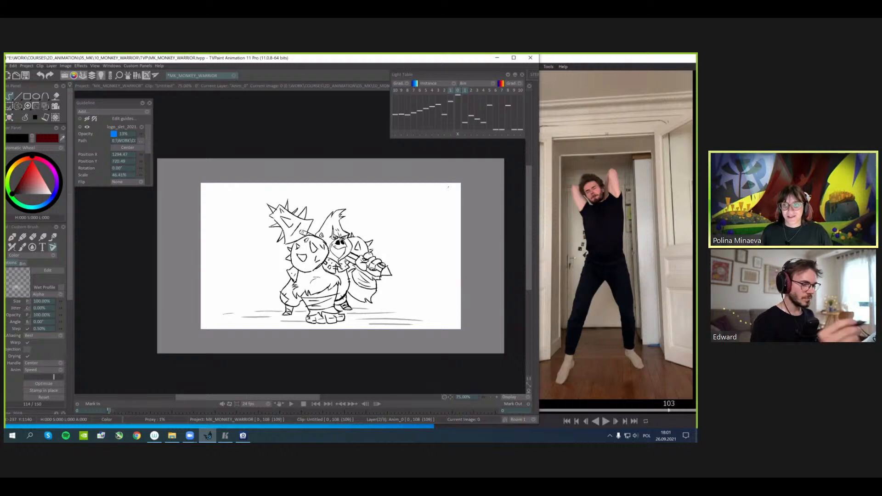
pyautogui.scroll(1, 459, 195)
pyautogui.moveTo(459, 196); pyautogui.dragTo(449, 187)
pyautogui.hotkey('ctrl', 'Right')
pyautogui.press('Right')
pyautogui.press('Right')
pyautogui.press('Right')
pyautogui.press('Right')
pyautogui.press('Right')
pyautogui.press('Right')
pyautogui.press('Right')
pyautogui.press('Right')
pyautogui.press('Right')
pyautogui.press('Right')
pyautogui.press('Right')
pyautogui.press('Right')
pyautogui.press('Right')
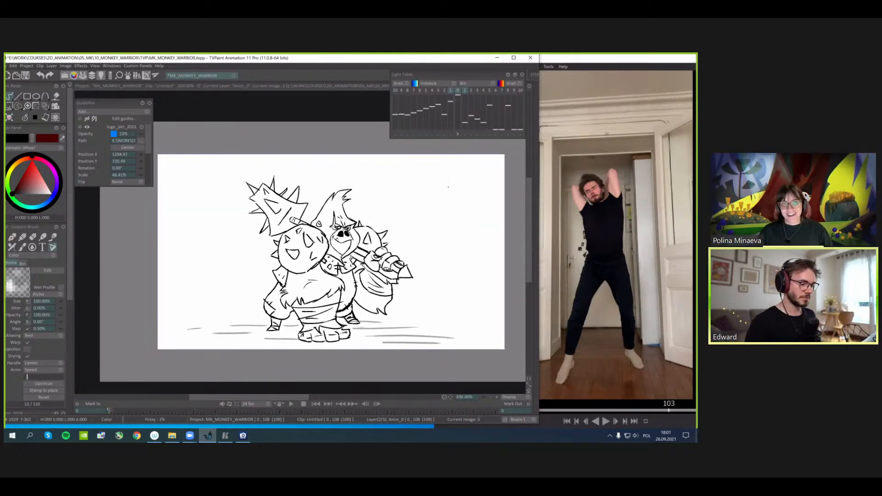
# - Flip back and forth between the standing pose at frame 22 and the crouching pose to compare them
pyautogui.hotkey('ctrl', 'Left')
pyautogui.hotkey('ctrl', 'Right')
pyautogui.hotkey('ctrl', 'Left')
pyautogui.hotkey('ctrl', 'Right')
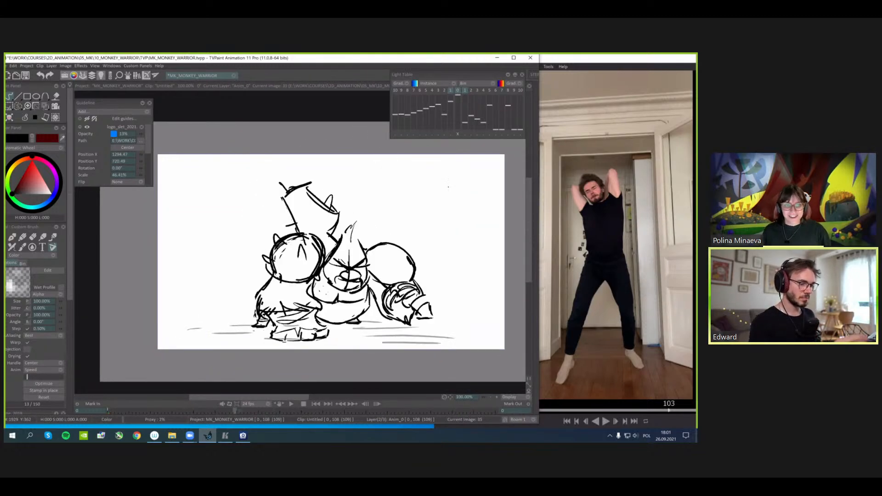
pyautogui.hotkey('ctrl', 'Left')
pyautogui.hotkey('ctrl', 'Right')
pyautogui.hotkey('ctrl', 'Left')
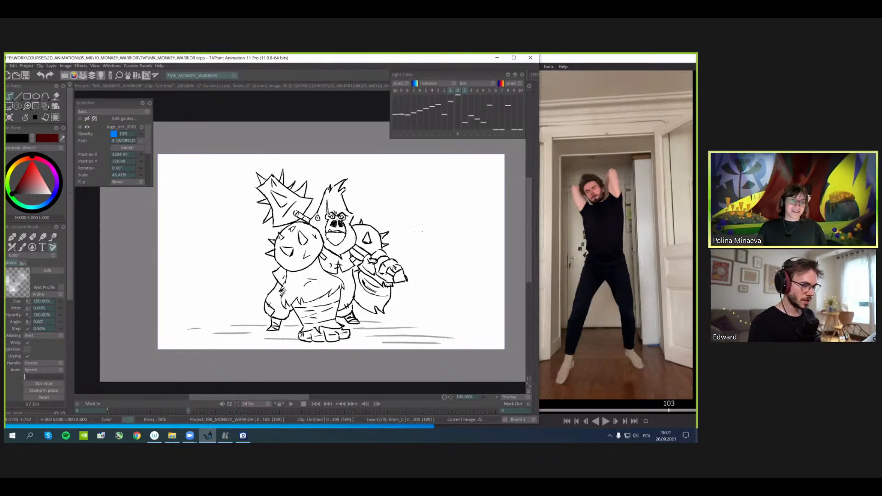
pyautogui.hotkey('ctrl', 'Right')
pyautogui.hotkey('ctrl', 'Left')
pyautogui.hotkey('ctrl', 'Right')
pyautogui.hotkey('ctrl', 'Left')
pyautogui.hotkey('ctrl', 'Right')
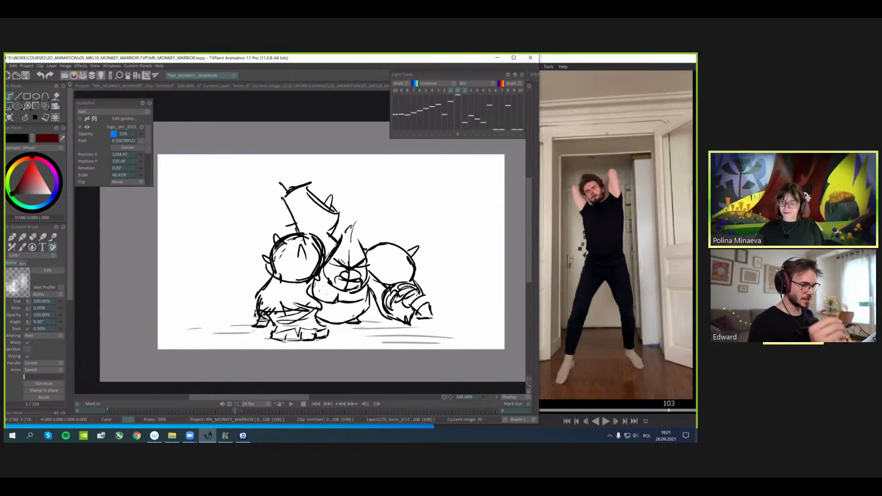
# - Check the crouching pose against the preceding key poses and turn on the light table for it
pyautogui.hotkey('ctrl', 'Left')
pyautogui.hotkey('ctrl', 'Left')
pyautogui.hotkey('ctrl', 'Right')
pyautogui.hotkey('ctrl', 'Right')
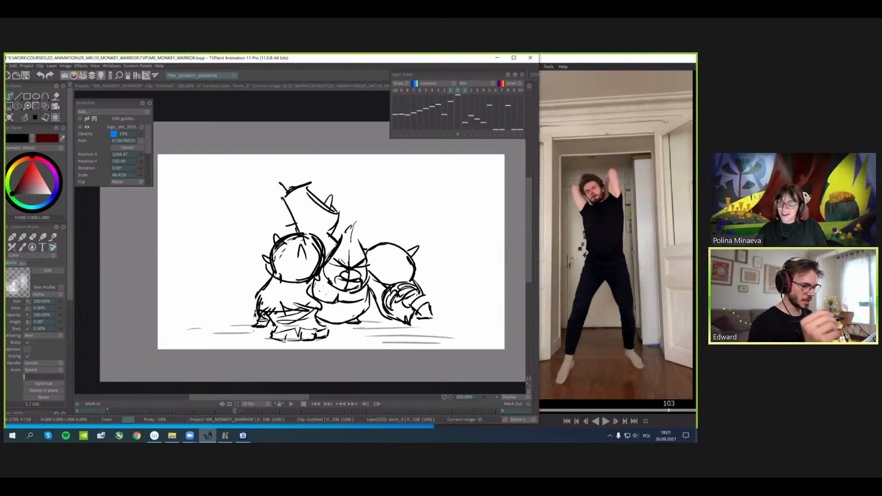
pyautogui.hotkey('ctrl', 'Left')
pyautogui.hotkey('ctrl', 'Right')
pyautogui.press('l')
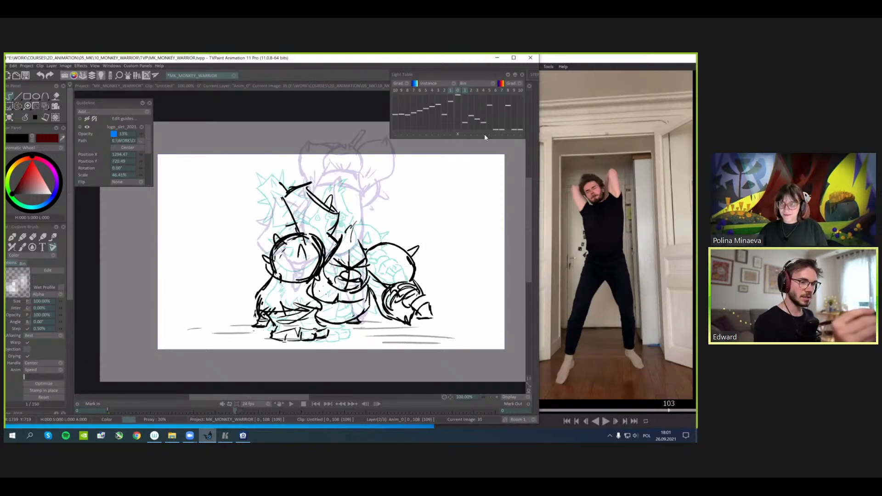
# - Limit the light table to the second previous instance and shift its ghost down over the crouching pose
pyautogui.click(450, 91)
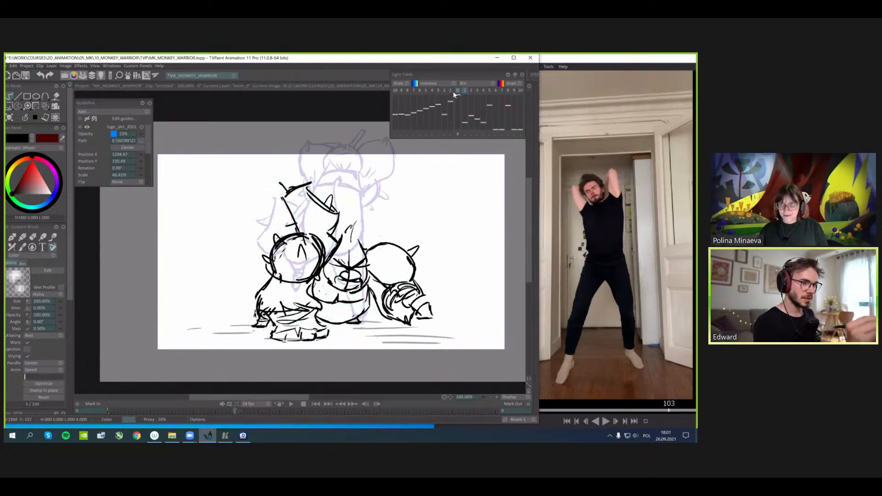
pyautogui.click(445, 90)
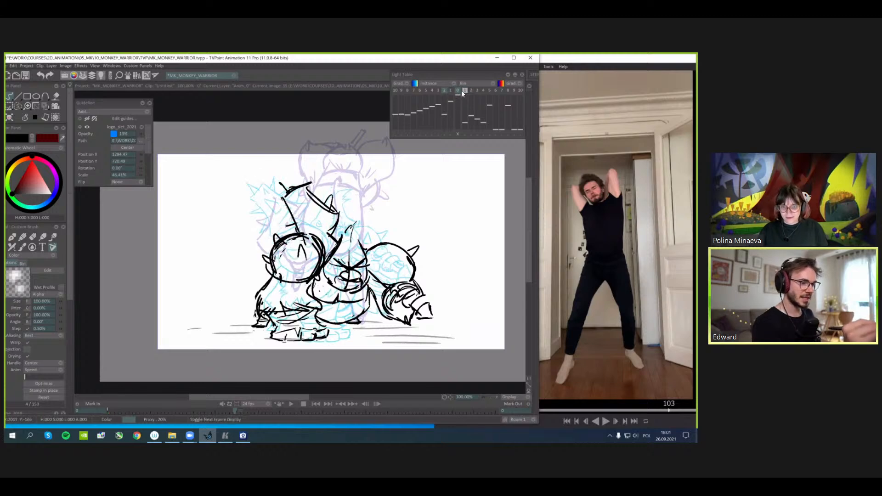
pyautogui.click(465, 90)
pyautogui.click(444, 134)
pyautogui.moveTo(405, 228)
pyautogui.mouseDown()
pyautogui.moveTo(406, 203)
pyautogui.moveTo(390, 233)
pyautogui.moveTo(418, 296)
pyautogui.moveTo(421, 280)
pyautogui.mouseUp()
pyautogui.scroll(1, 406, 203)
pyautogui.press('Escape')
# - Duplicate the Anim_0 layer and rename the lower copy ROUGH_KEYS
pyautogui.press('Tab')
pyautogui.rightClick(25, 347)
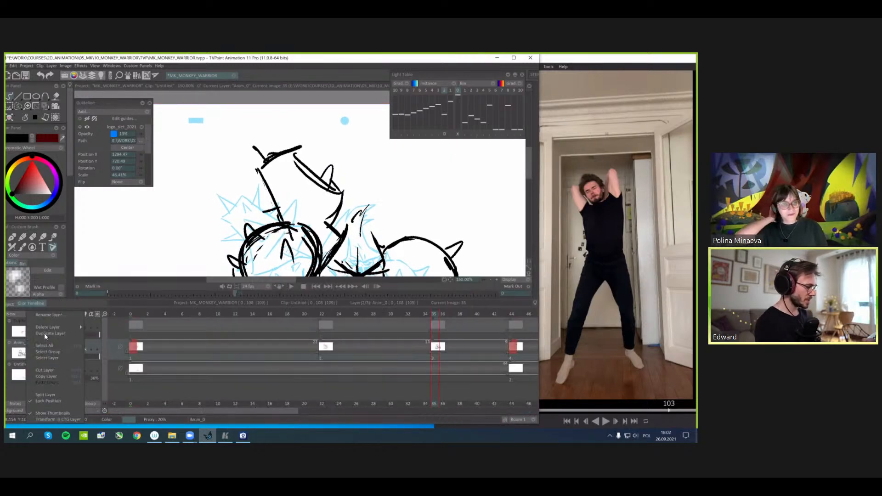
pyautogui.click(45, 357)
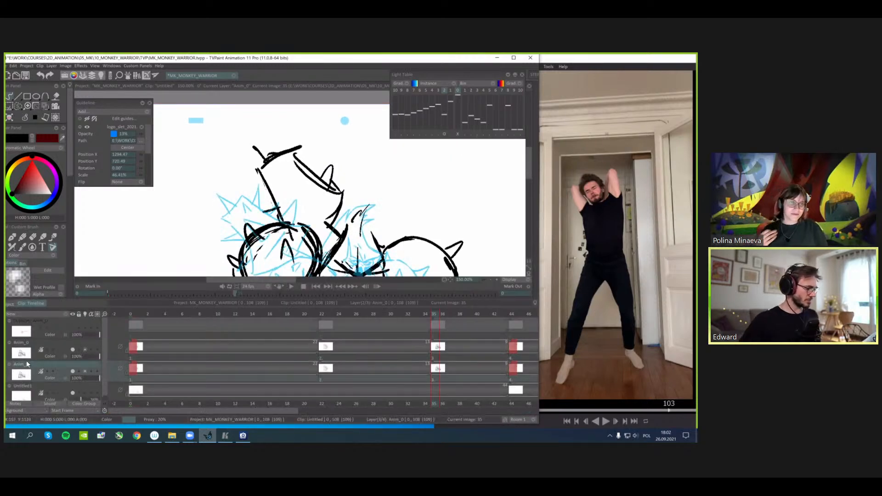
pyautogui.doubleClick(24, 363)
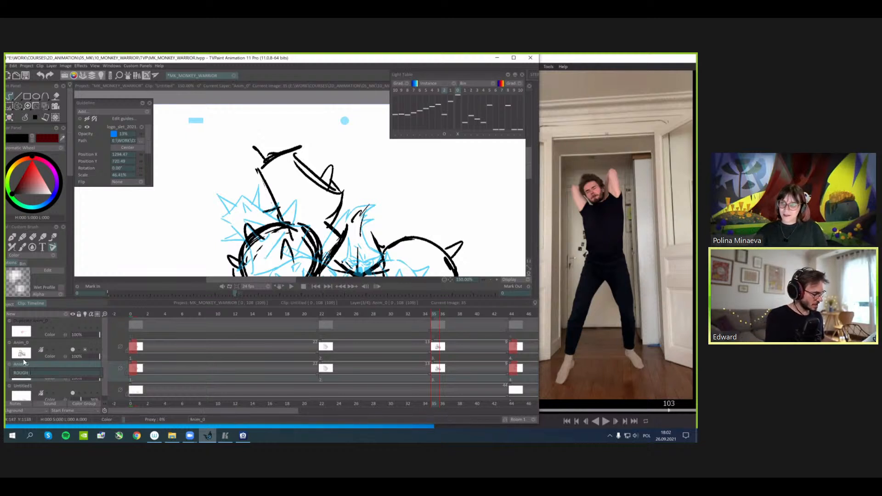
pyautogui.write('ROUGH_KEYS')
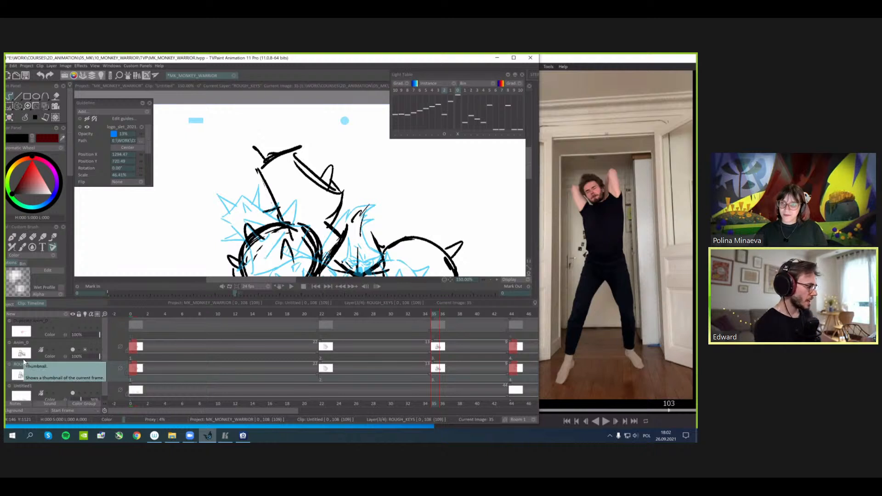
pyautogui.press('Return')
# - Rename the remaining Anim_0 layer as TIEDOWNE_KEYS
pyautogui.click(20, 348)
pyautogui.doubleClick(22, 340)
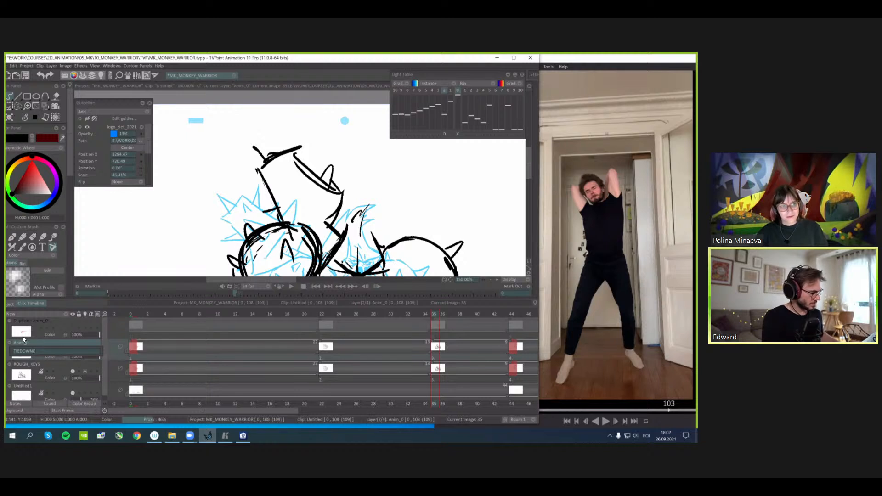
pyautogui.write('TIEDOWNE_KEYS')
pyautogui.press('Return')
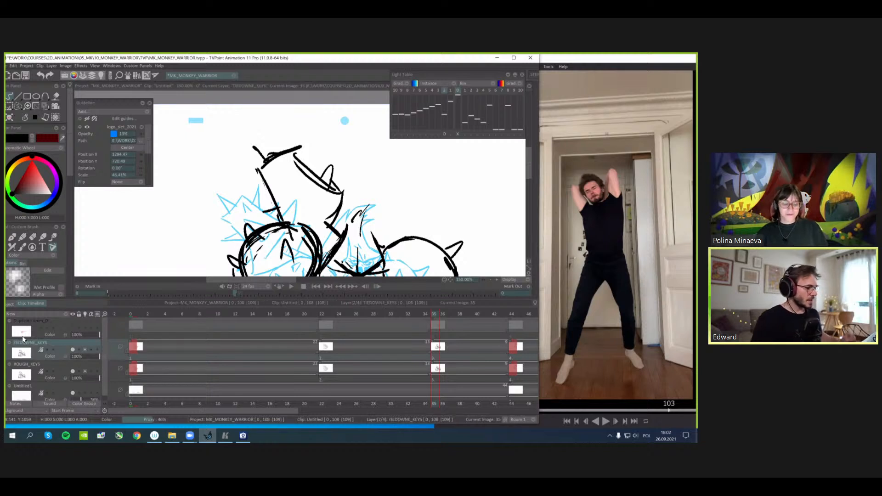
# - Turn off the light table on the ROUGH_KEYS and TIEDOWNE_KEYS layers and hide ROUGH_KEYS
pyautogui.click(84, 371)
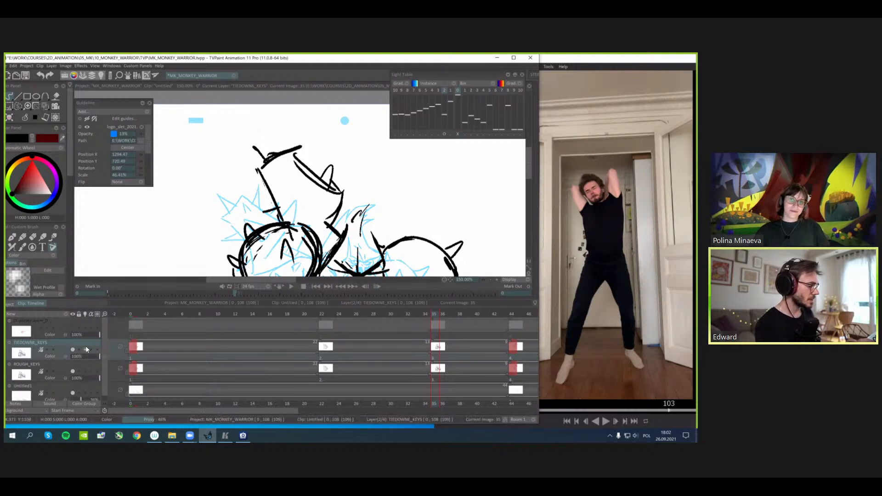
pyautogui.hotkey('shift', 'z')
pyautogui.click(86, 349)
pyautogui.moveTo(369, 188); pyautogui.dragTo(375, 169)
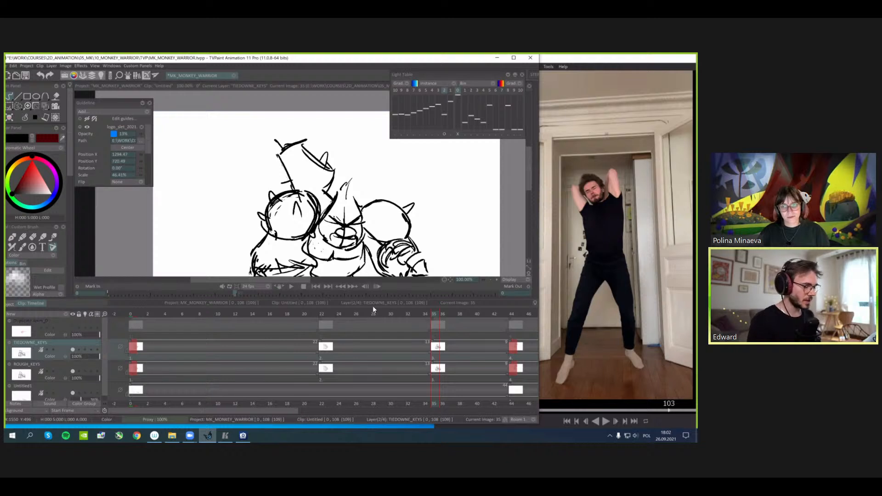
pyautogui.scroll(-1, 335, 198)
pyautogui.moveTo(285, 314); pyautogui.dragTo(267, 321)
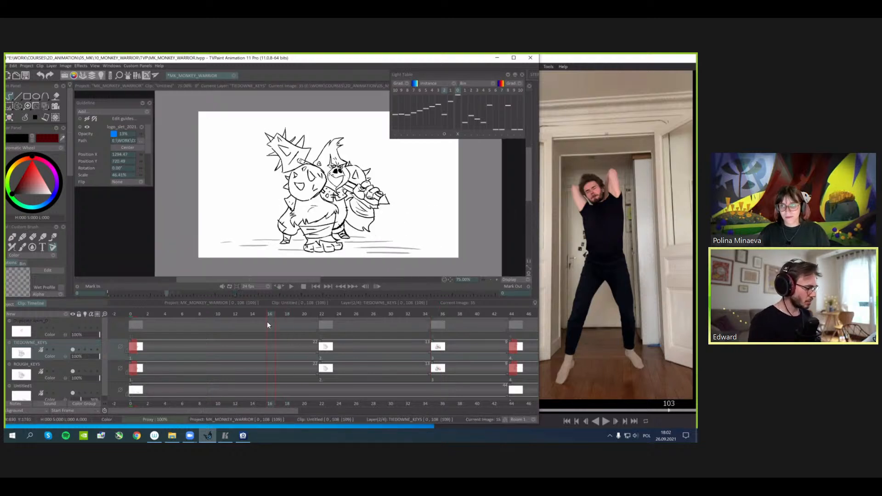
pyautogui.click(73, 371)
# - Insert blank instances on the TIEDOWNE_KEYS layer at frames 16, 29 and 40 as breakdown slots between the keys
pyautogui.press('Insert')
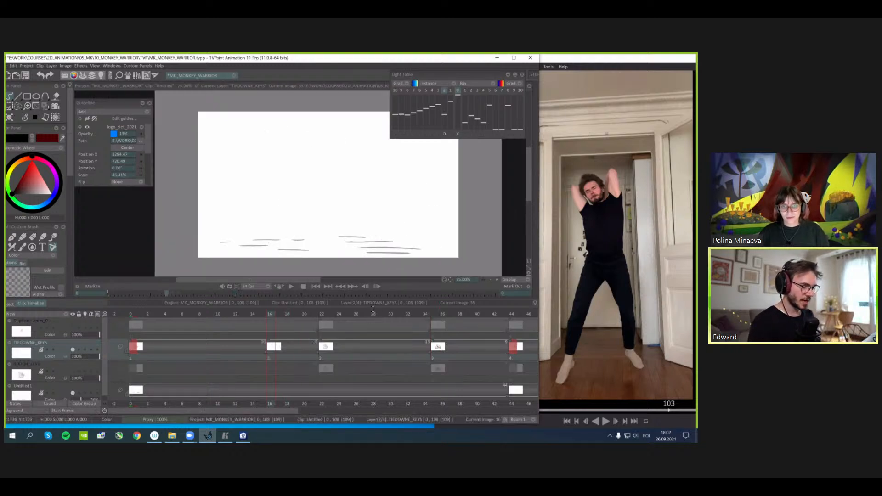
pyautogui.click(385, 314)
pyautogui.press('Insert')
pyautogui.click(478, 315)
pyautogui.press('Insert')
pyautogui.moveTo(478, 316)
pyautogui.mouseDown()
pyautogui.moveTo(384, 346)
pyautogui.moveTo(486, 352)
pyautogui.moveTo(478, 356)
pyautogui.mouseUp()
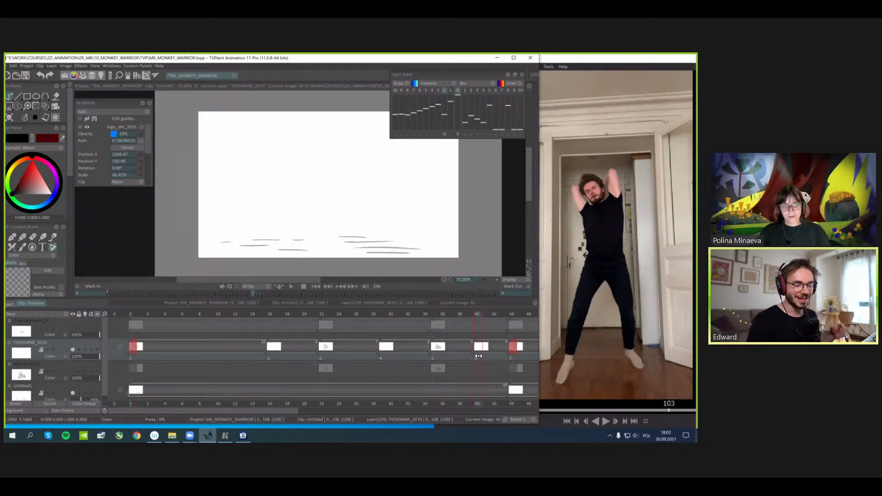
# - Delete the blank instances at frames 40, 29 and 16 from the TIEDOWNE_KEYS layer
pyautogui.moveTo(405, 403); pyautogui.dragTo(323, 404)
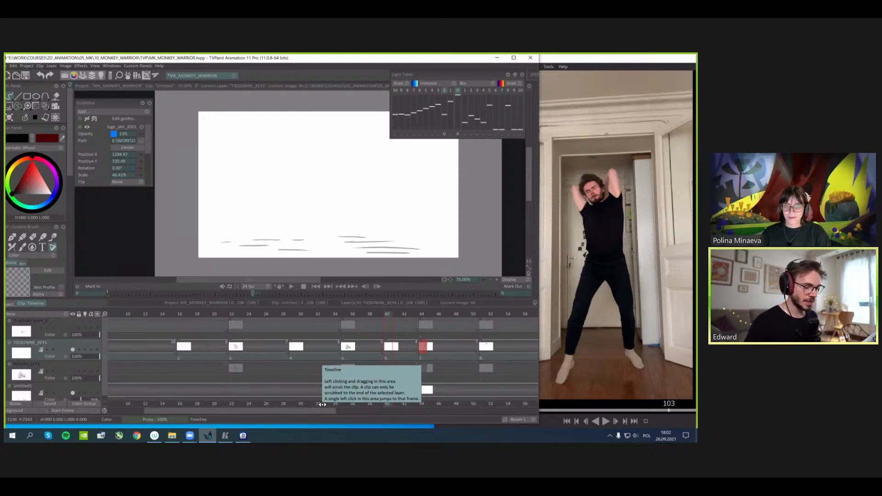
pyautogui.press('Delete')
pyautogui.press('Left')
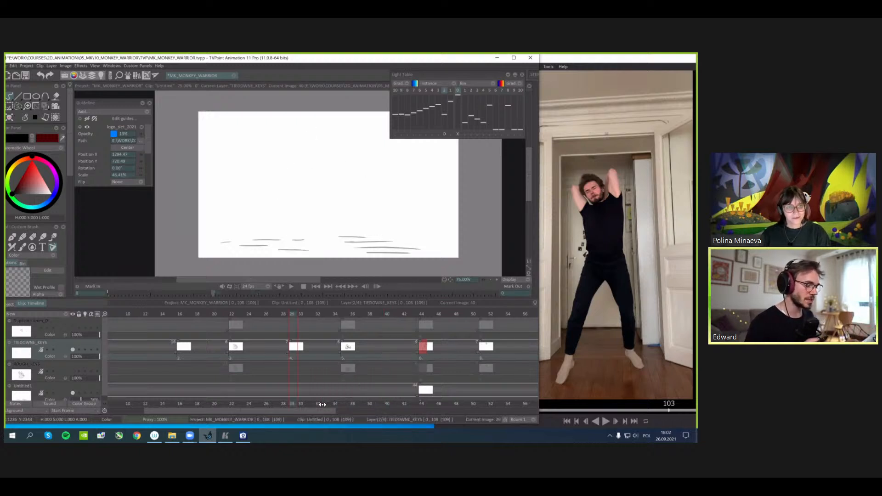
pyautogui.press('Delete')
pyautogui.press('Left')
pyautogui.press('Delete')
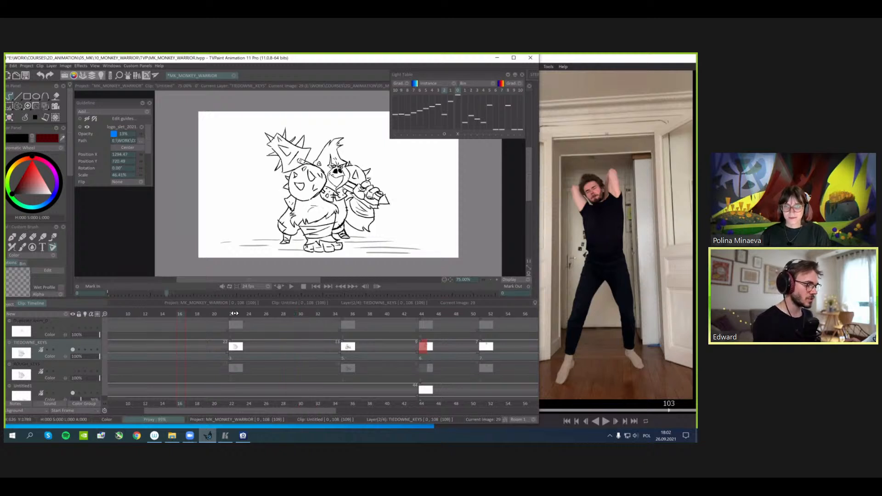
# - Flip between the standing pose at frame 22 and the crouching pose at frame 35, ending on the crouch
pyautogui.click(231, 311)
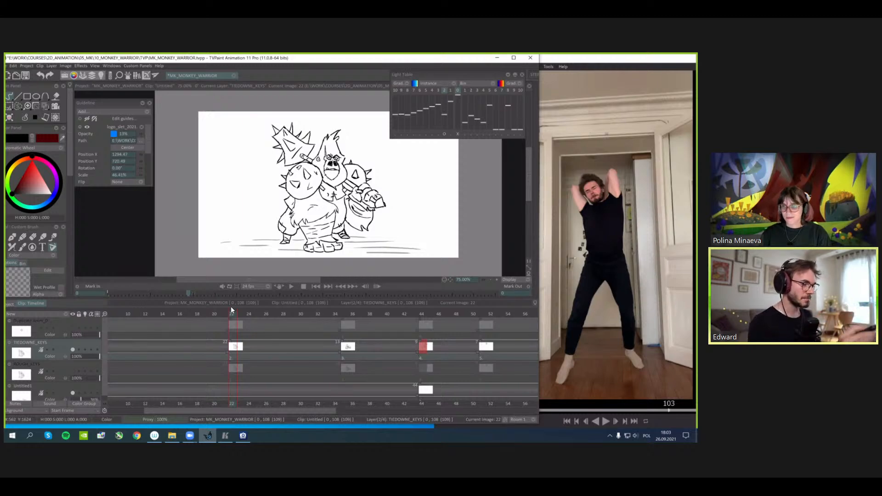
pyautogui.press('Right')
pyautogui.press('Left')
pyautogui.press('Right')
pyautogui.click(35, 117)
pyautogui.click(28, 125)
pyautogui.press('>')
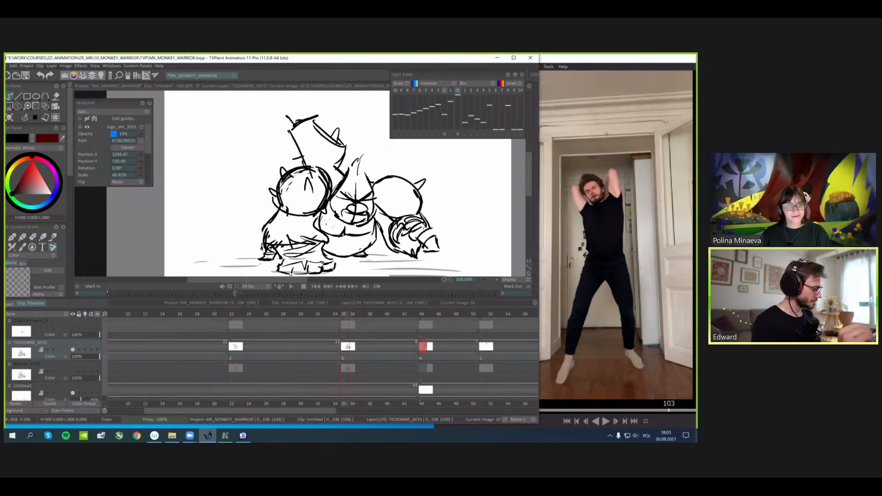
# - Turn the light table on for TIEDOWNE_KEYS and align the earlier pose's ghost face with the crouching monkey's head
pyautogui.press('l')
pyautogui.press('>')
pyautogui.moveTo(407, 210)
pyautogui.mouseDown()
pyautogui.moveTo(375, 220)
pyautogui.moveTo(393, 232)
pyautogui.mouseUp()
pyautogui.press('l')
pyautogui.click(445, 134)
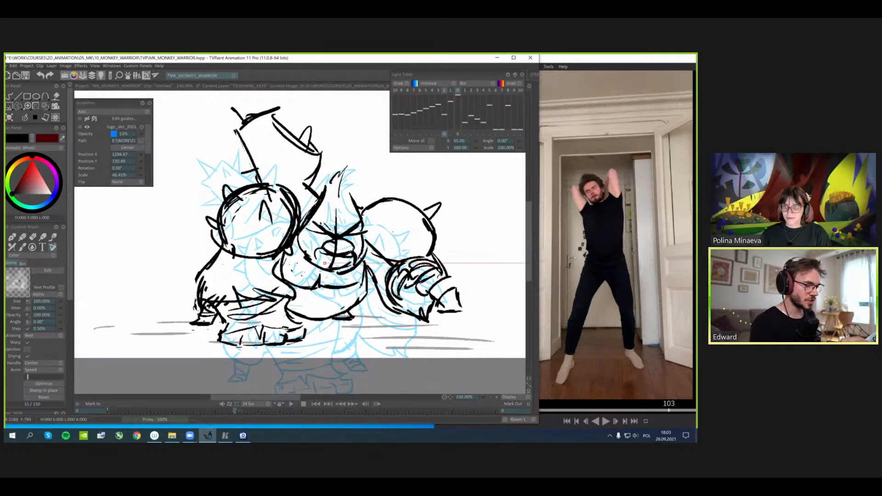
pyautogui.moveTo(324, 263); pyautogui.dragTo(321, 272)
pyautogui.press('b')
# - Lasso the rough eyes, nose and mouth in the crouching monkey's face and delete them
pyautogui.press('s')
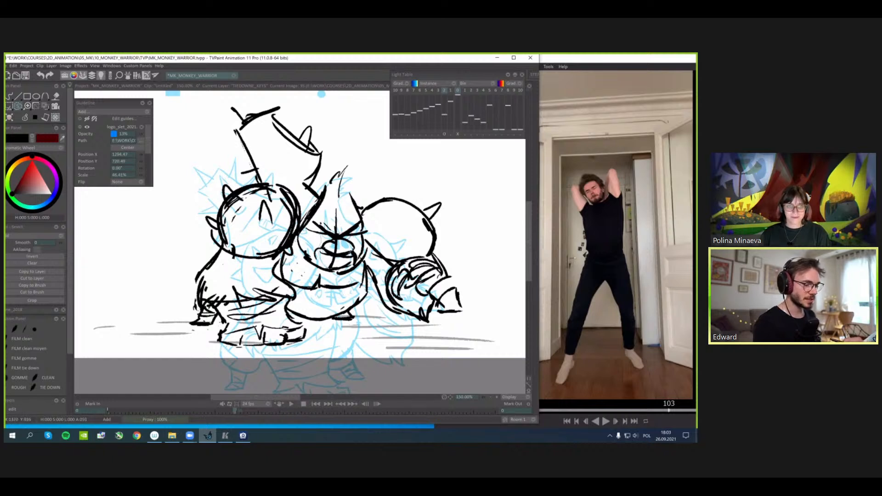
pyautogui.moveTo(333, 268); pyautogui.dragTo(355, 232)
pyautogui.press('Delete')
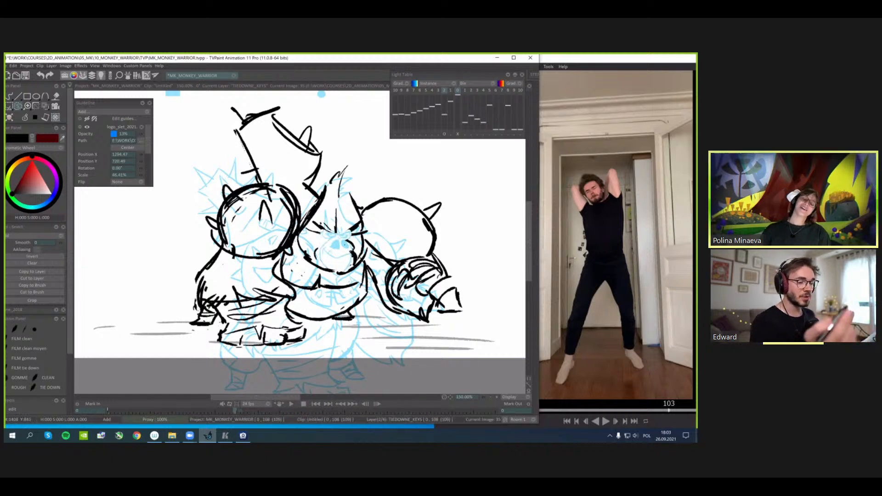
# - Draw angry frown lines and eyelids with the black brush between the crouching monkey's brows, following the blue ghost
pyautogui.click(35, 118)
pyautogui.click(30, 118)
pyautogui.press('>')
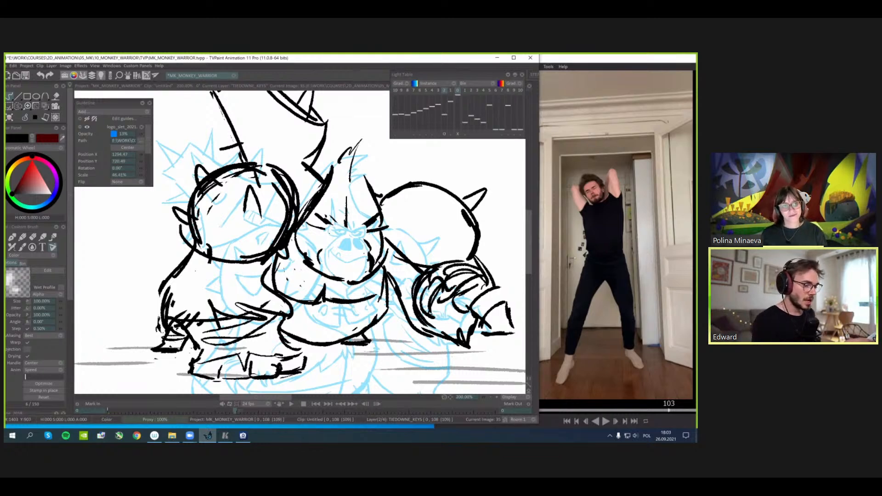
pyautogui.scroll(1, 330, 234)
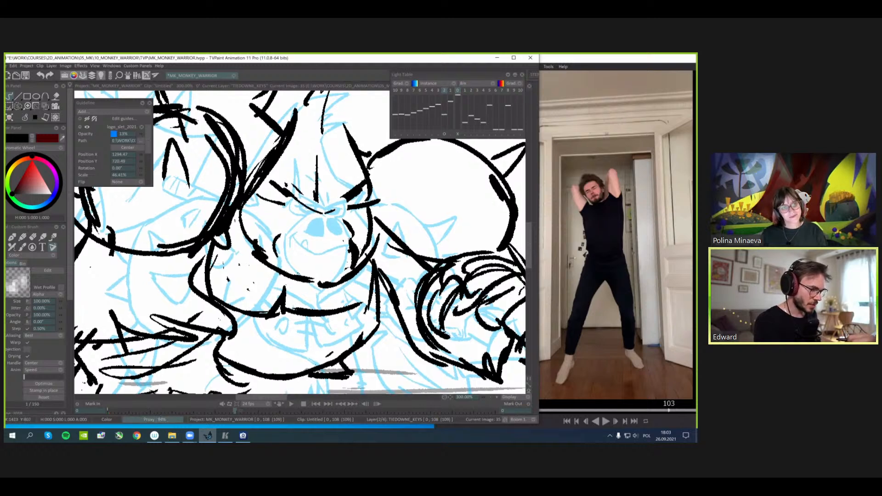
pyautogui.moveTo(336, 210); pyautogui.dragTo(325, 213)
pyautogui.moveTo(325, 213); pyautogui.dragTo(349, 201)
pyautogui.moveTo(316, 156)
pyautogui.mouseDown()
pyautogui.moveTo(316, 201)
pyautogui.moveTo(326, 206)
pyautogui.mouseUp()
pyautogui.moveTo(331, 195); pyautogui.dragTo(326, 222)
pyautogui.moveTo(301, 214); pyautogui.dragTo(319, 216)
pyautogui.moveTo(301, 210); pyautogui.dragTo(347, 211)
pyautogui.moveTo(327, 217); pyautogui.dragTo(345, 214)
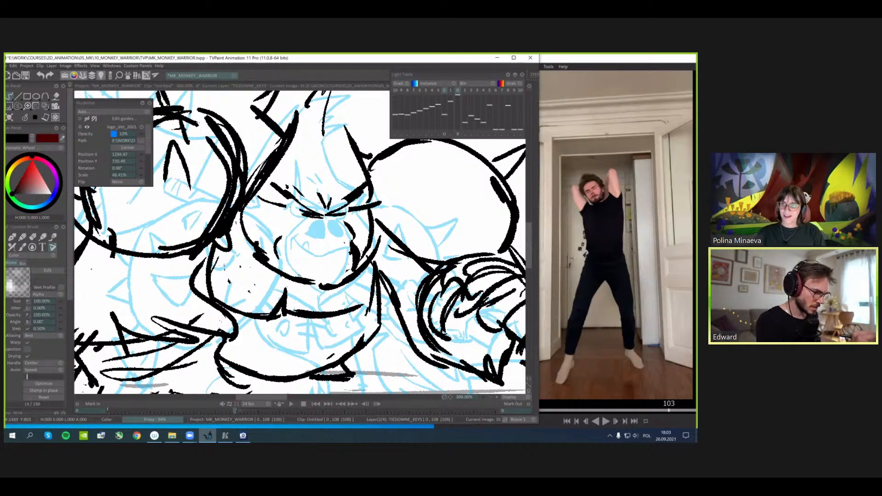
# - Refine the crouching monkey's eyes and start the nose, undoing the strokes that miss
pyautogui.moveTo(301, 195)
pyautogui.mouseDown()
pyautogui.moveTo(291, 216)
pyautogui.moveTo(304, 217)
pyautogui.mouseUp()
pyautogui.moveTo(310, 225); pyautogui.dragTo(317, 223)
pyautogui.moveTo(332, 227)
pyautogui.mouseDown()
pyautogui.moveTo(331, 239)
pyautogui.moveTo(328, 222)
pyautogui.moveTo(313, 236)
pyautogui.moveTo(362, 238)
pyautogui.moveTo(339, 224)
pyautogui.moveTo(341, 236)
pyautogui.moveTo(355, 236)
pyautogui.moveTo(344, 224)
pyautogui.moveTo(340, 235)
pyautogui.moveTo(362, 210)
pyautogui.moveTo(352, 220)
pyautogui.mouseUp()
pyautogui.hotkey('ctrl', 'z')
pyautogui.hotkey('ctrl', 'z')
pyautogui.moveTo(356, 213)
pyautogui.mouseDown()
pyautogui.moveTo(346, 222)
pyautogui.moveTo(348, 202)
pyautogui.moveTo(362, 201)
pyautogui.moveTo(339, 215)
pyautogui.mouseUp()
pyautogui.hotkey('ctrl', 'z')
# - Draw the nostrils and the sides of the muzzle around the ghosted nose
pyautogui.moveTo(317, 244); pyautogui.dragTo(298, 235)
pyautogui.moveTo(316, 221)
pyautogui.mouseDown()
pyautogui.moveTo(294, 250)
pyautogui.moveTo(302, 231)
pyautogui.moveTo(295, 240)
pyautogui.moveTo(323, 271)
pyautogui.mouseUp()
pyautogui.hotkey('ctrl', 'z')
pyautogui.hotkey('ctrl', 'z')
pyautogui.moveTo(294, 244); pyautogui.dragTo(331, 277)
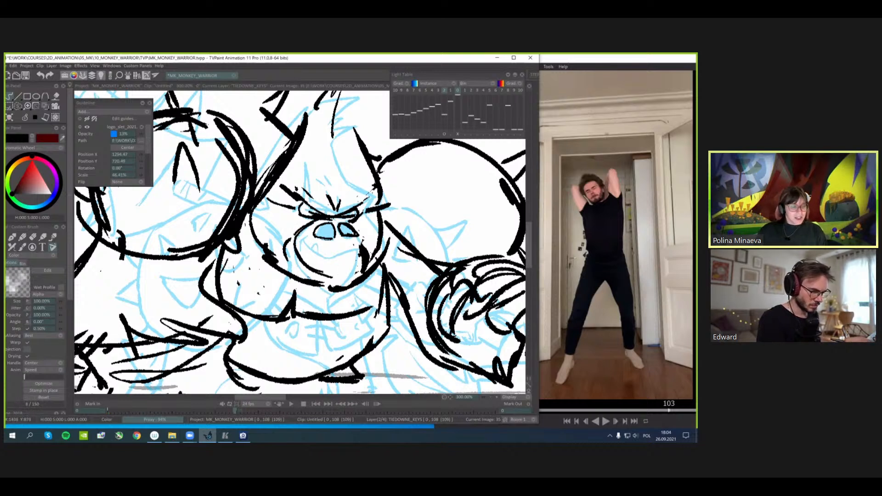
pyautogui.moveTo(360, 238); pyautogui.dragTo(368, 263)
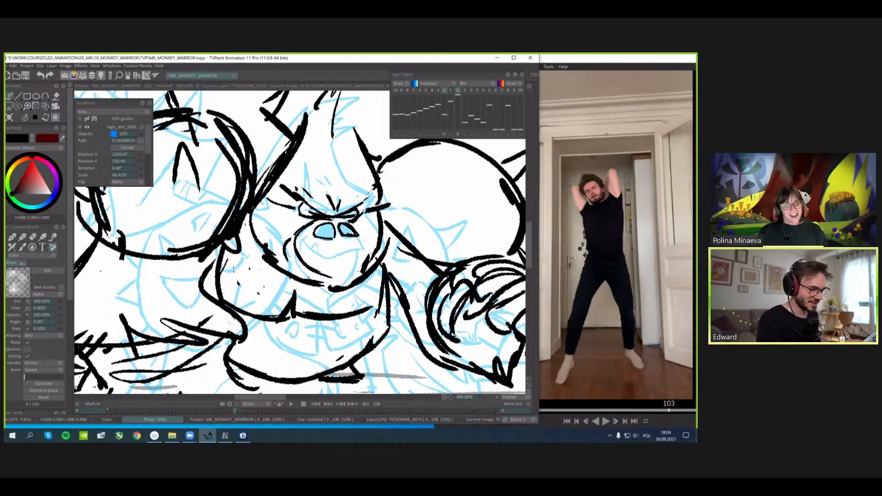
# - Close the muzzle with a chin line and sketch a grinning mouth with a small tusk inside it
pyautogui.moveTo(314, 273)
pyautogui.mouseDown()
pyautogui.moveTo(341, 279)
pyautogui.moveTo(363, 249)
pyautogui.moveTo(367, 270)
pyautogui.moveTo(332, 280)
pyautogui.mouseUp()
pyautogui.moveTo(354, 271)
pyautogui.mouseDown()
pyautogui.moveTo(332, 280)
pyautogui.moveTo(344, 277)
pyautogui.mouseUp()
pyautogui.moveTo(339, 260)
pyautogui.mouseDown()
pyautogui.moveTo(378, 248)
pyautogui.moveTo(369, 250)
pyautogui.mouseUp()
pyautogui.hotkey('ctrl', 'z')
pyautogui.hotkey('ctrl', 'z')
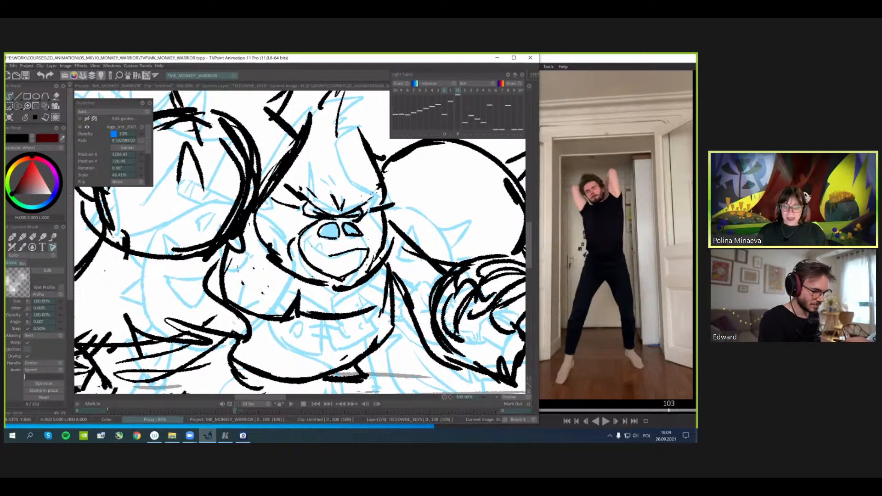
pyautogui.moveTo(306, 239)
pyautogui.mouseDown()
pyautogui.moveTo(339, 256)
pyautogui.moveTo(310, 248)
pyautogui.mouseUp()
pyautogui.moveTo(304, 245)
pyautogui.mouseDown()
pyautogui.moveTo(312, 237)
pyautogui.moveTo(322, 249)
pyautogui.moveTo(351, 250)
pyautogui.mouseUp()
pyautogui.moveTo(363, 240); pyautogui.dragTo(371, 252)
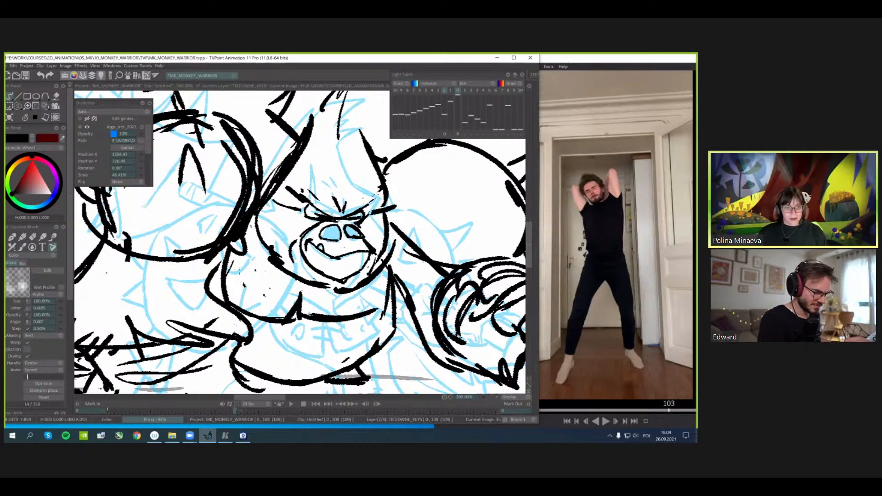
# - Undo the grin strokes and redraw the mouth as a downturned snarl with a tusk
pyautogui.moveTo(304, 237)
pyautogui.mouseDown()
pyautogui.moveTo(307, 251)
pyautogui.moveTo(333, 258)
pyautogui.moveTo(368, 250)
pyautogui.moveTo(339, 245)
pyautogui.moveTo(308, 258)
pyautogui.moveTo(316, 248)
pyautogui.mouseUp()
pyautogui.hotkey('ctrl', 'z')
pyautogui.hotkey('ctrl', 'z')
pyautogui.moveTo(316, 245)
pyautogui.mouseDown()
pyautogui.moveTo(322, 251)
pyautogui.moveTo(315, 245)
pyautogui.mouseUp()
pyautogui.moveTo(380, 253)
pyautogui.mouseDown()
pyautogui.moveTo(377, 245)
pyautogui.moveTo(335, 248)
pyautogui.moveTo(345, 235)
pyautogui.moveTo(340, 248)
pyautogui.mouseUp()
pyautogui.moveTo(335, 246)
pyautogui.mouseDown()
pyautogui.moveTo(357, 241)
pyautogui.moveTo(337, 261)
pyautogui.mouseUp()
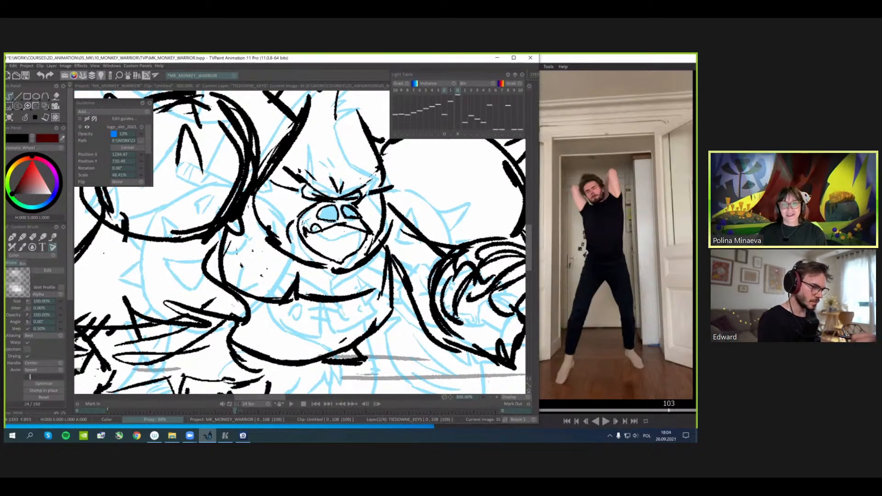
pyautogui.moveTo(292, 220)
pyautogui.mouseDown()
pyautogui.moveTo(288, 244)
pyautogui.moveTo(290, 224)
pyautogui.mouseUp()
# - Flip repeatedly between the key poses at frames 0, 22 and 35 to compare the new face with the earlier ones
pyautogui.scroll(-1, 295, 243)
pyautogui.moveTo(235, 411); pyautogui.dragTo(189, 411)
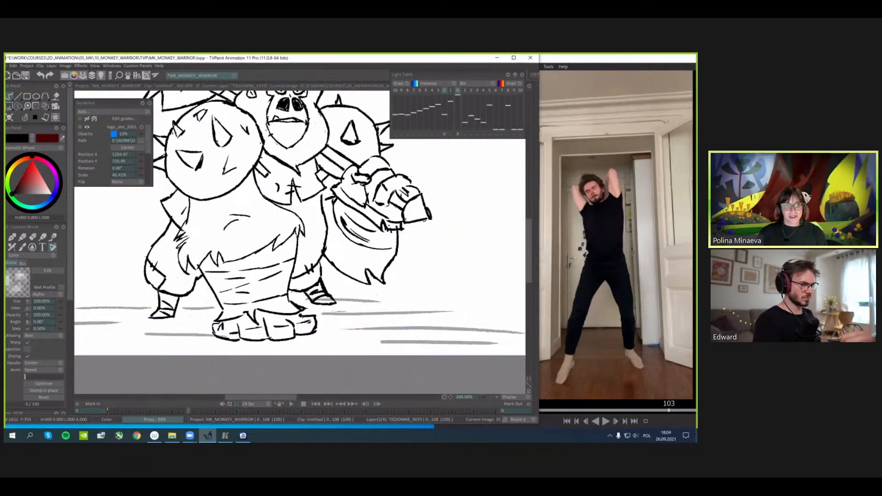
pyautogui.scroll(-1, 328, 275)
pyautogui.press('Left')
pyautogui.press('Left')
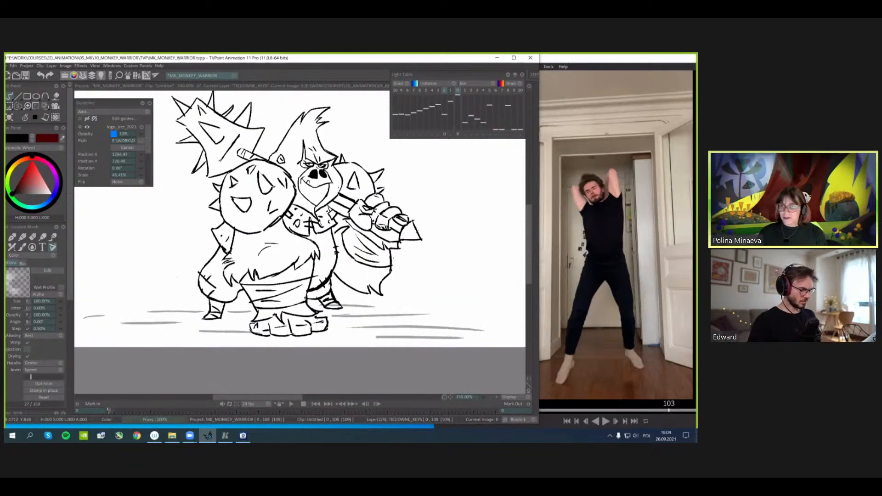
pyautogui.press('Right')
pyautogui.press('Right')
pyautogui.press('Left')
pyautogui.press('Left')
pyautogui.press('Right')
pyautogui.press('Right')
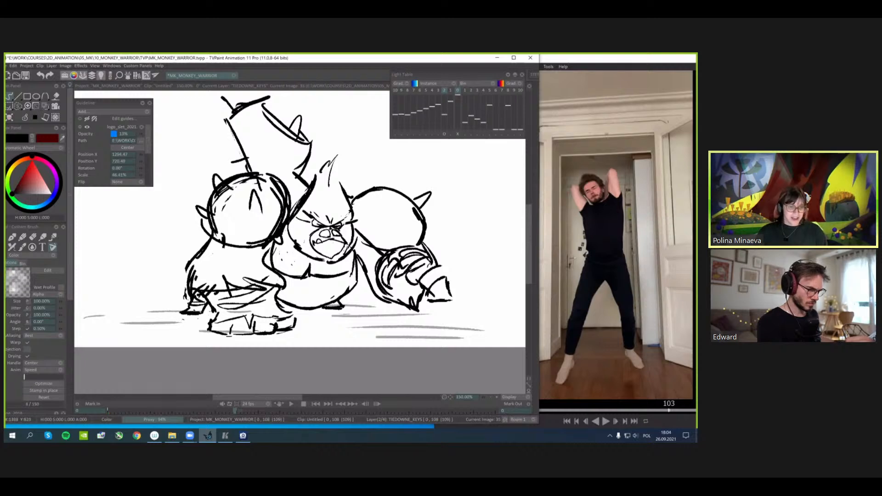
pyautogui.press('Left')
pyautogui.press('Right')
pyautogui.press('Left')
pyautogui.press('Right')
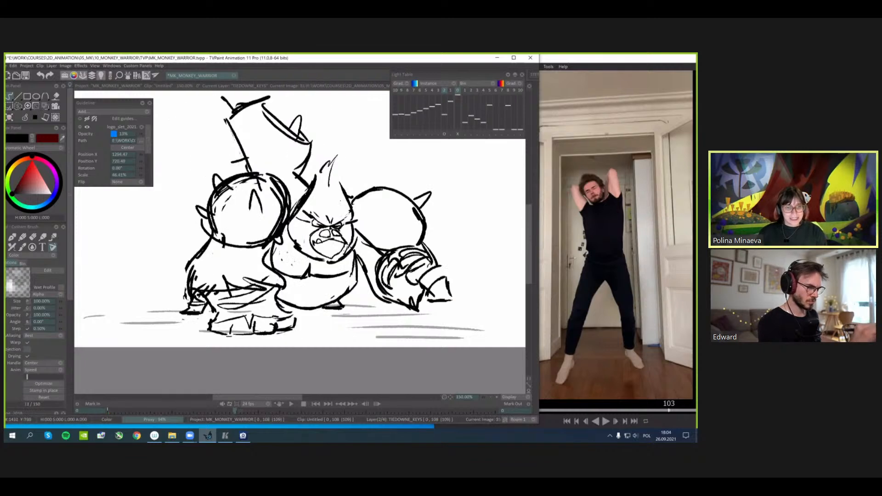
pyautogui.press('Left')
pyautogui.press('Right')
pyautogui.press('Left')
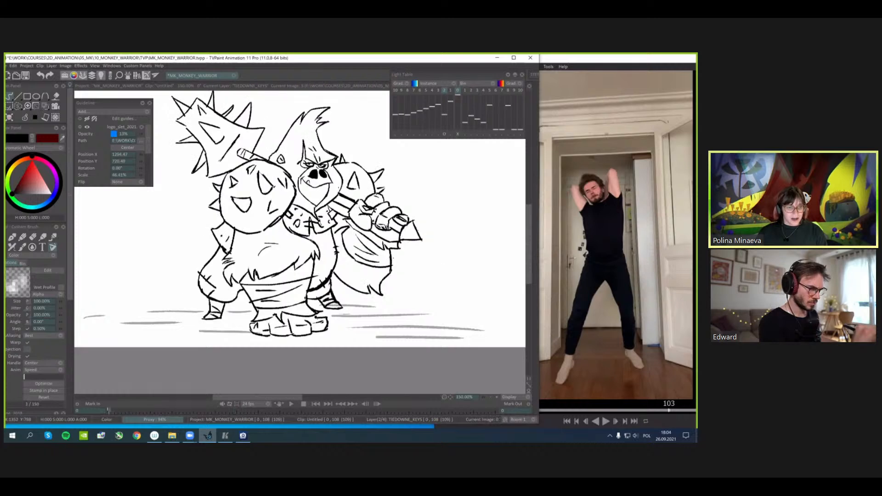
# - Return to the crouching pose and add a short wrinkle stroke to the forehead above the brow
pyautogui.press('Right')
pyautogui.moveTo(317, 205); pyautogui.dragTo(319, 222)
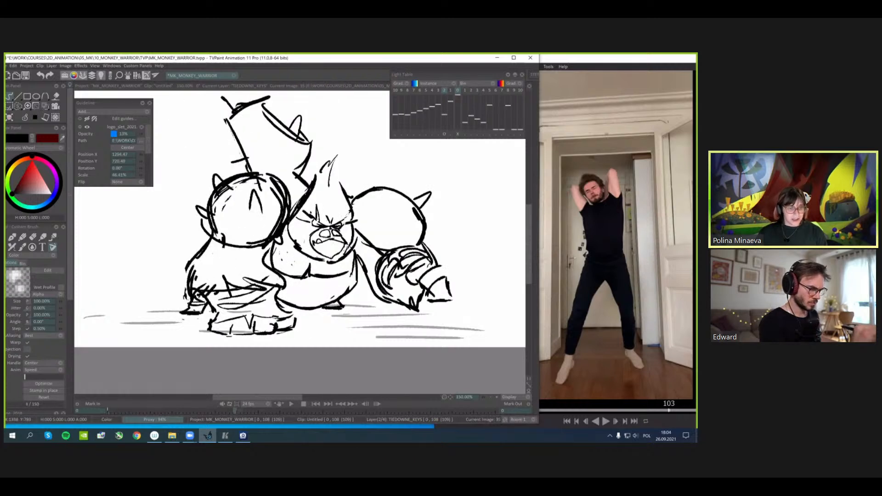
# - Compare the standing and crouching key poses, then erase the right outline of the crouching gorilla's hair tuft
pyautogui.press('Left')
pyautogui.press('Right')
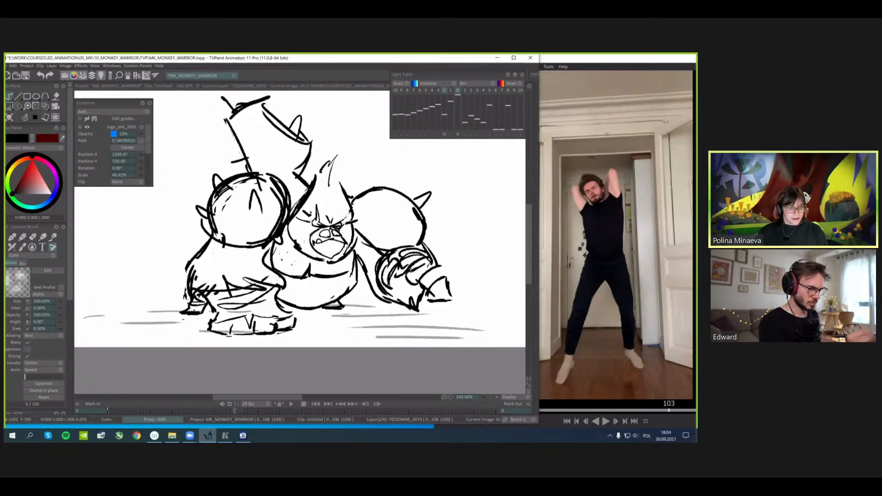
pyautogui.press('Left')
pyautogui.press('Right')
pyautogui.press('Left')
pyautogui.press('Right')
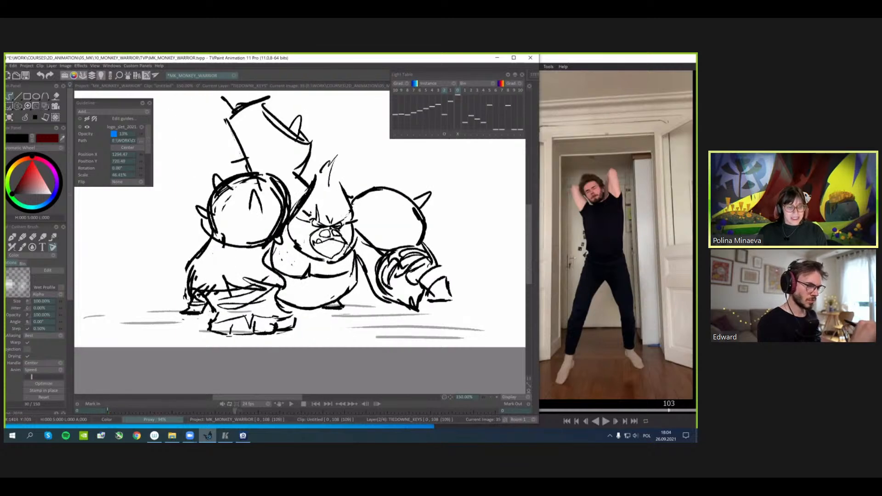
pyautogui.moveTo(341, 183); pyautogui.dragTo(355, 222)
# - Compare with the standing pose, overlay it through the light table, and redraw the right outline of the crouching gorilla's hair tuft
pyautogui.press('Left')
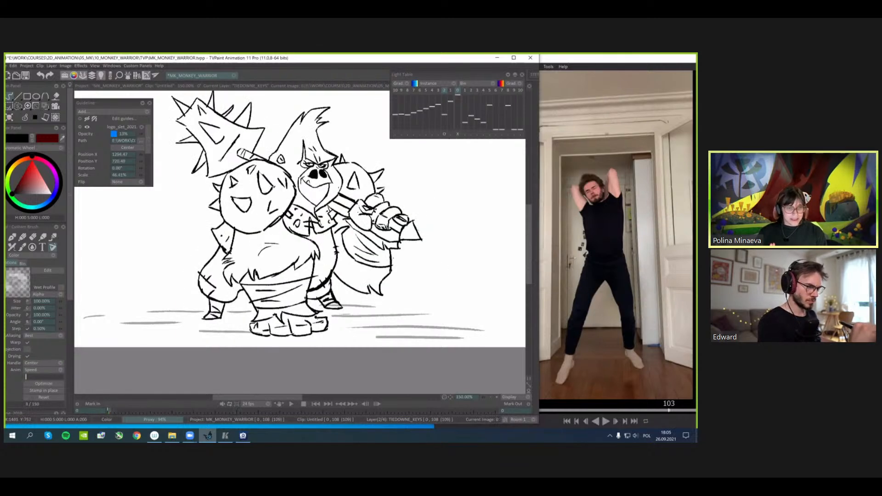
pyautogui.press('Right')
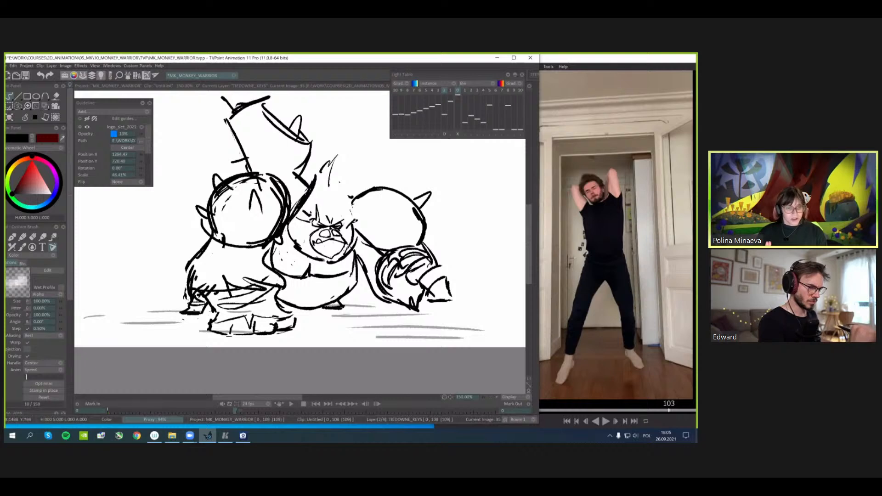
pyautogui.press('Left')
pyautogui.press('Right')
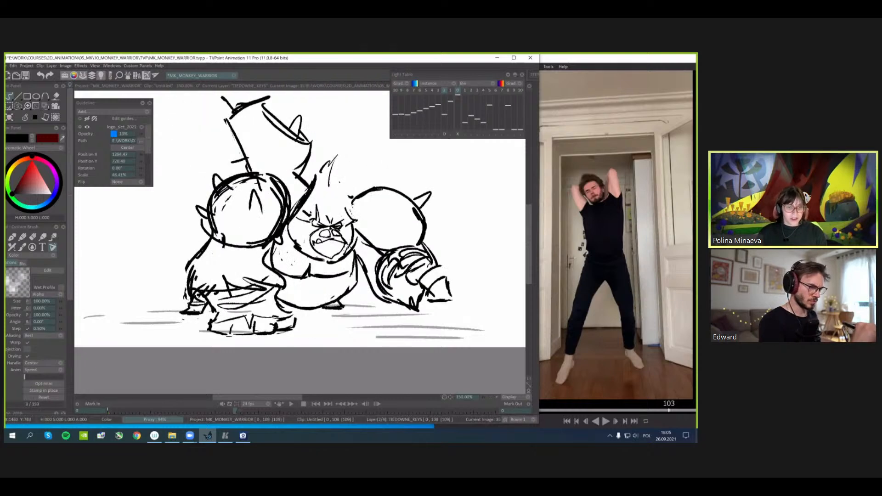
pyautogui.press('Left')
pyautogui.press('Right')
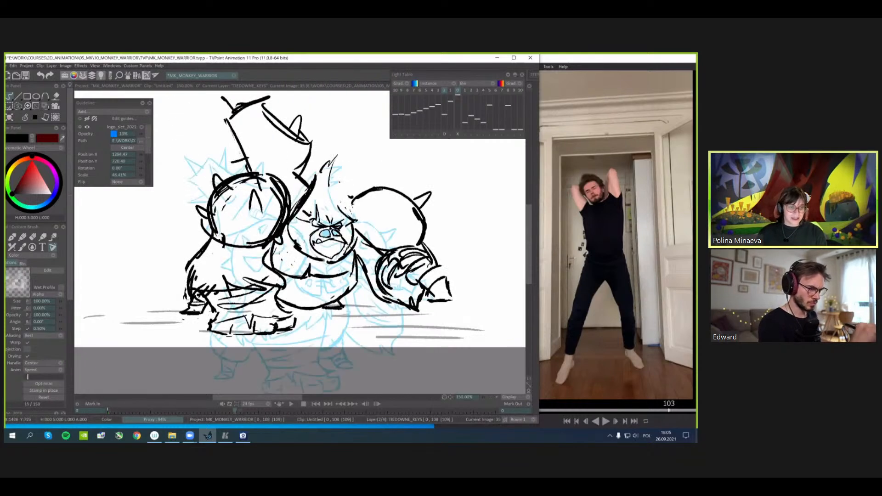
pyautogui.moveTo(330, 181); pyautogui.dragTo(342, 214)
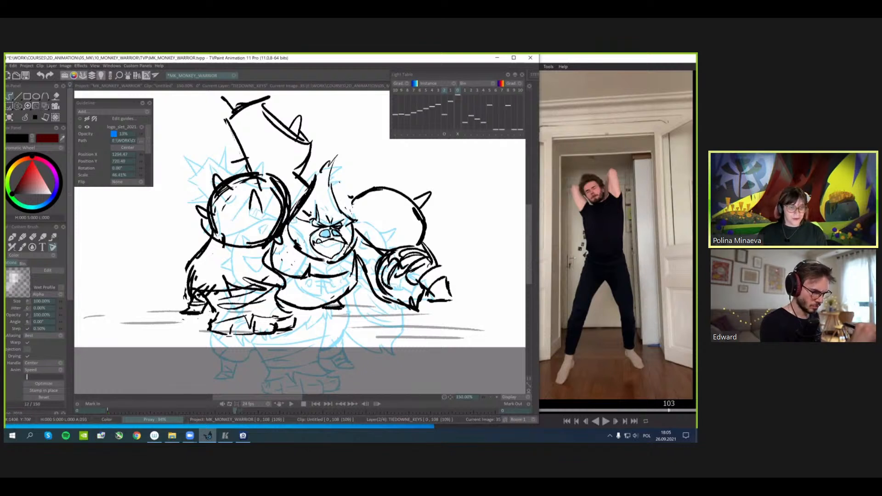
# - Shift the previous key pose's light table image out of its pegs to align the heads, rotating it to -2°
pyautogui.click(445, 134)
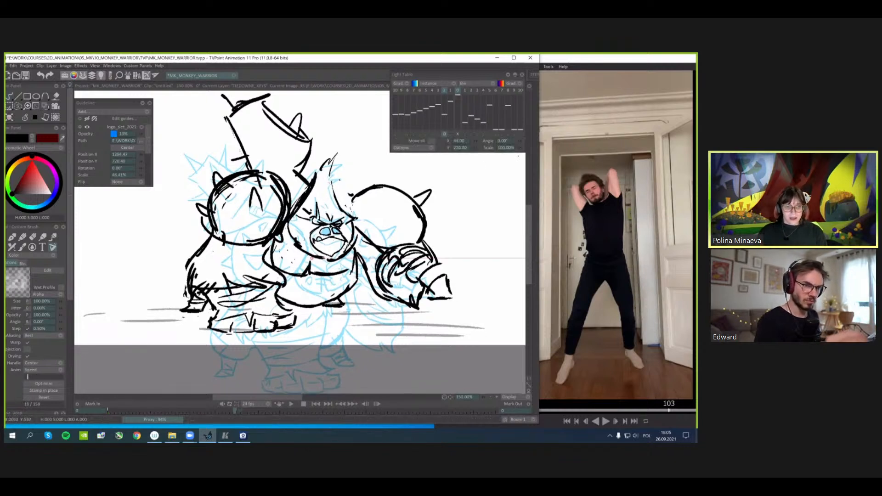
pyautogui.moveTo(519, 140); pyautogui.dragTo(518, 141)
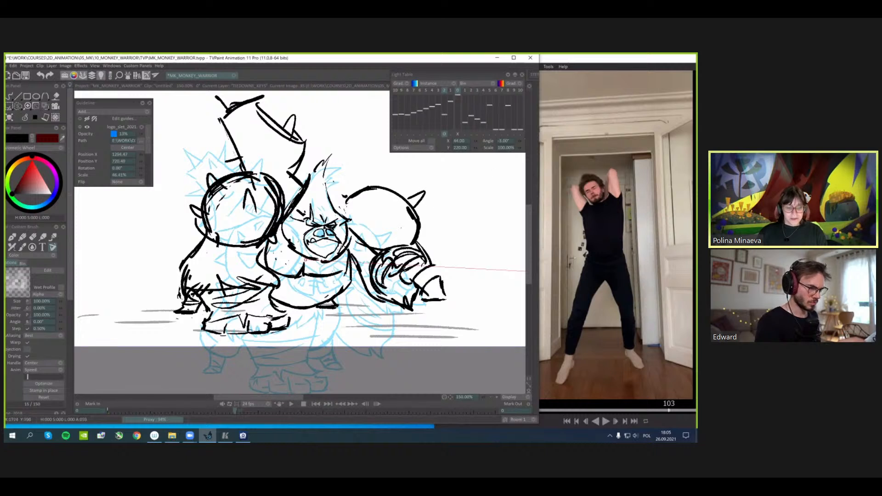
pyautogui.moveTo(487, 275); pyautogui.dragTo(488, 275)
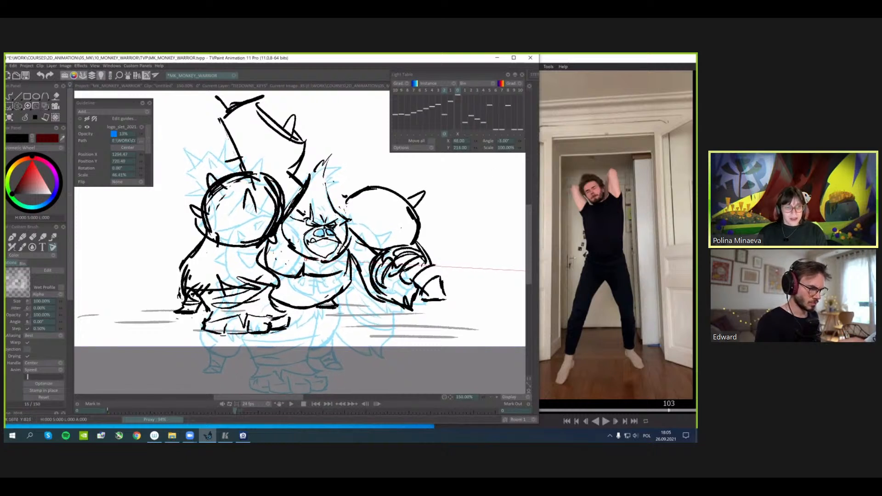
pyautogui.moveTo(305, 260); pyautogui.dragTo(304, 261)
pyautogui.click(510, 141)
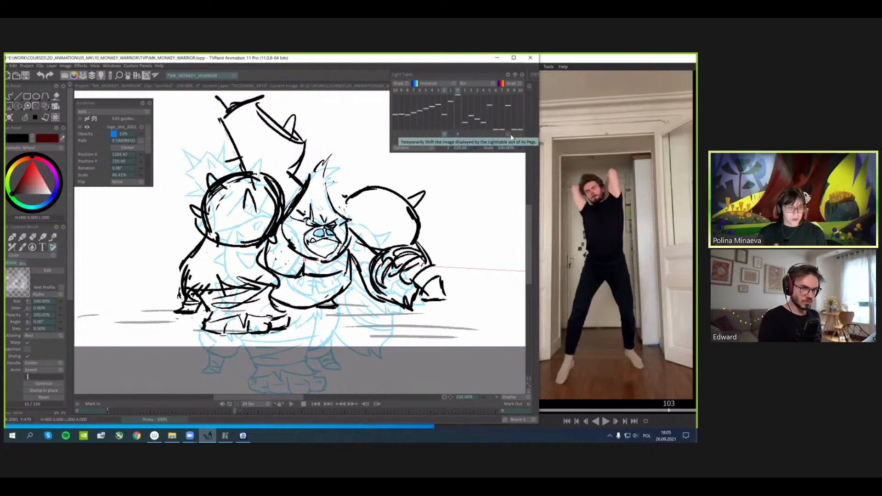
pyautogui.write('-2')
pyautogui.press('Tab')
pyautogui.press('Return')
pyautogui.moveTo(390, 216); pyautogui.dragTo(389, 218)
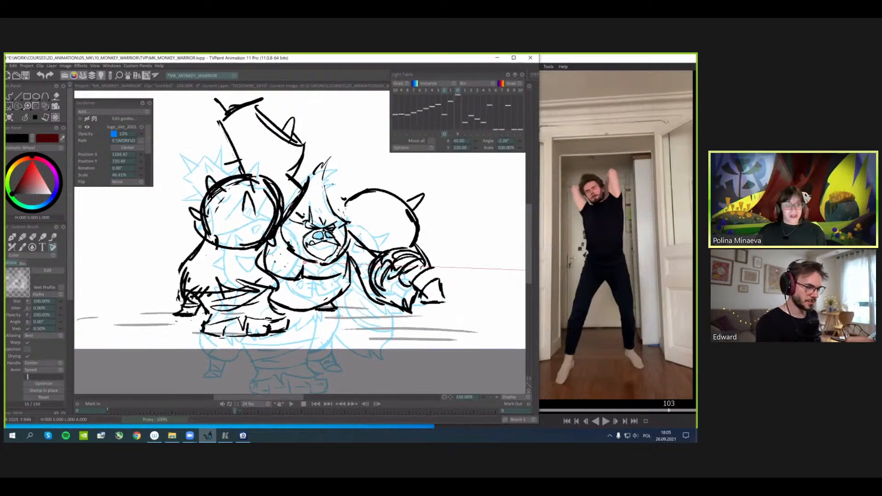
pyautogui.click(444, 134)
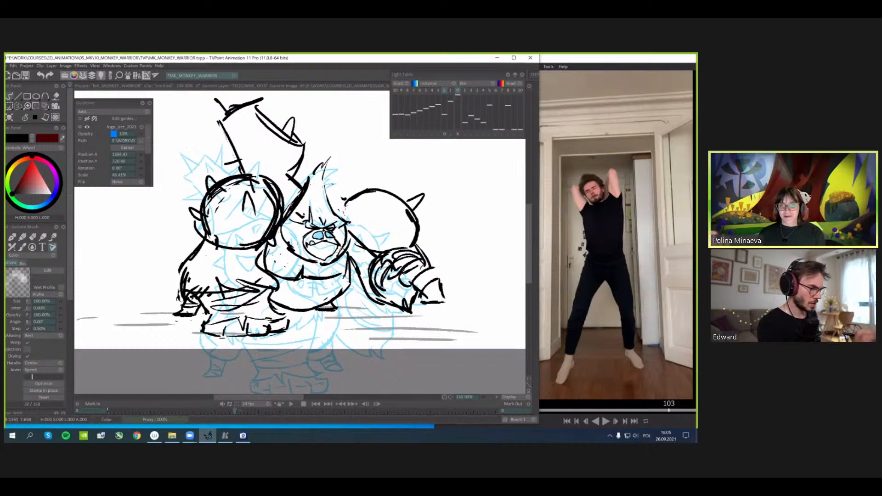
# - Redraw the crouching gorilla's hair tuft with a jagged tip and add the ear, using the overlaid pose as a guide
pyautogui.moveTo(309, 184)
pyautogui.mouseDown()
pyautogui.moveTo(284, 222)
pyautogui.moveTo(327, 160)
pyautogui.moveTo(323, 176)
pyautogui.mouseUp()
pyautogui.moveTo(287, 207); pyautogui.dragTo(287, 246)
pyautogui.hotkey('ctrl', 'z')
pyautogui.moveTo(301, 187)
pyautogui.mouseDown()
pyautogui.moveTo(277, 221)
pyautogui.moveTo(324, 170)
pyautogui.moveTo(341, 172)
pyautogui.moveTo(326, 190)
pyautogui.mouseUp()
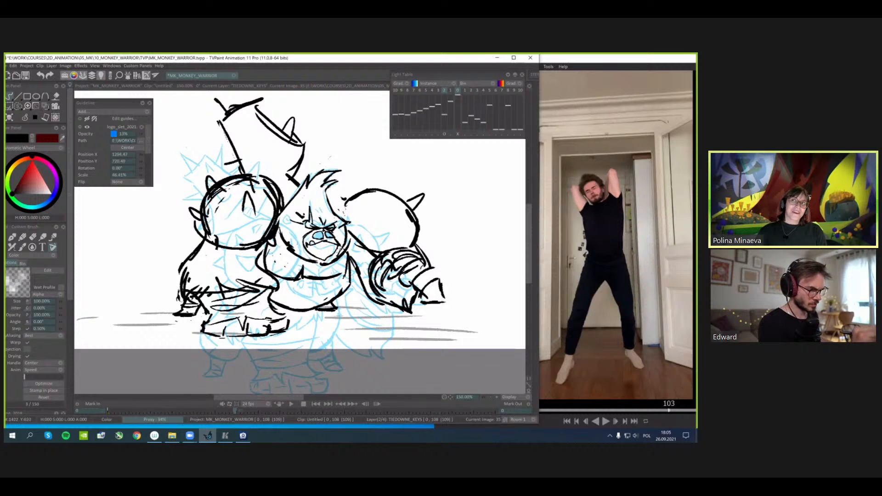
pyautogui.moveTo(326, 182); pyautogui.dragTo(322, 184)
pyautogui.moveTo(290, 221)
pyautogui.mouseDown()
pyautogui.moveTo(309, 211)
pyautogui.moveTo(302, 207)
pyautogui.mouseUp()
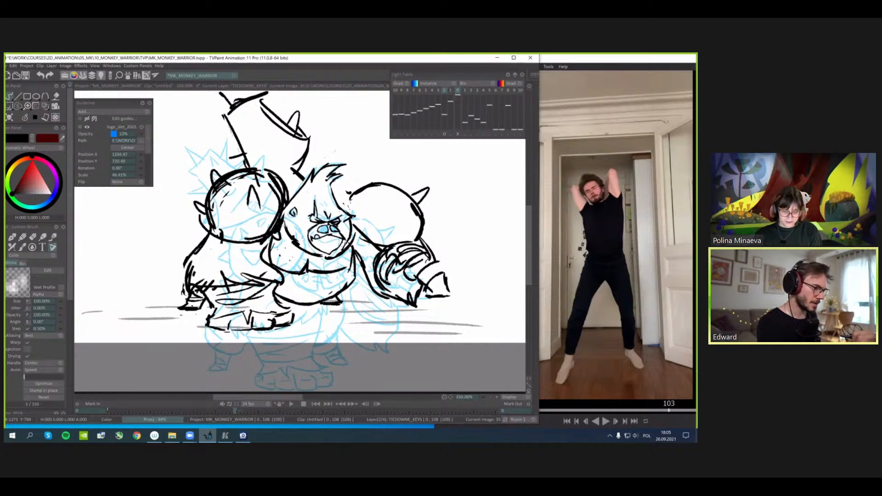
# - Save the project and turn off the light table overlay of the previous pose
pyautogui.moveTo(425, 217); pyautogui.dragTo(428, 216)
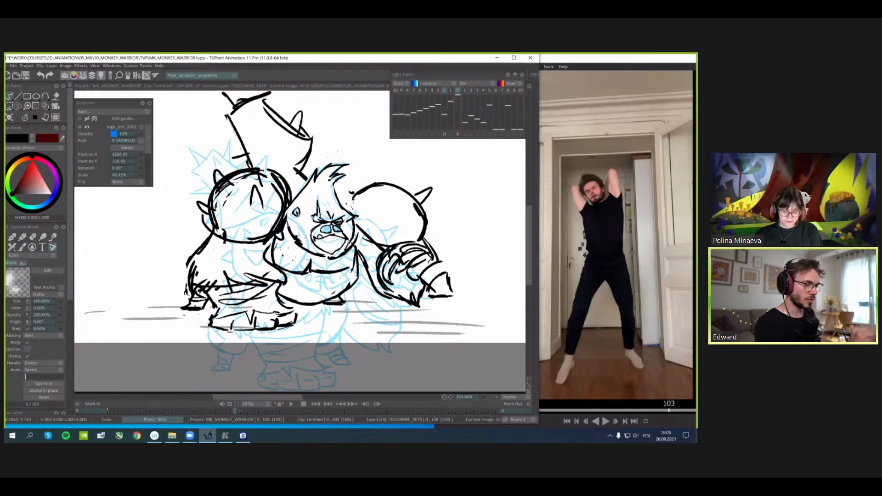
pyautogui.press('l')
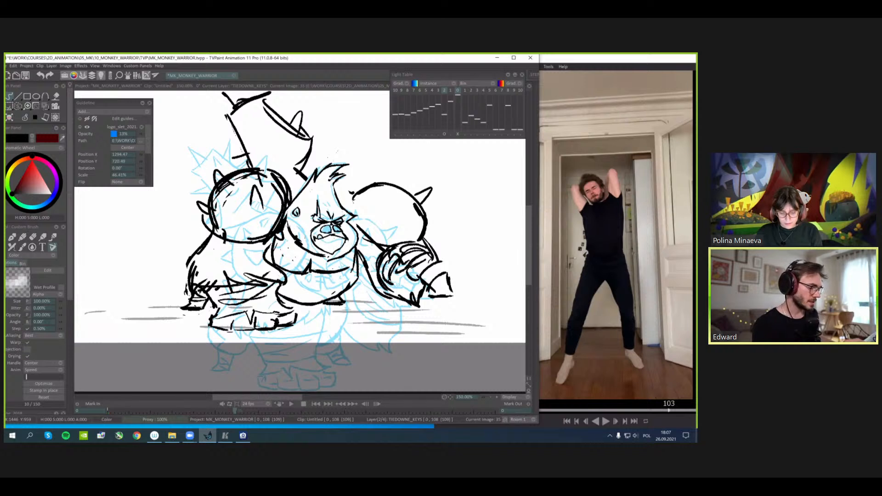
pyautogui.moveTo(339, 150); pyautogui.dragTo(356, 144)
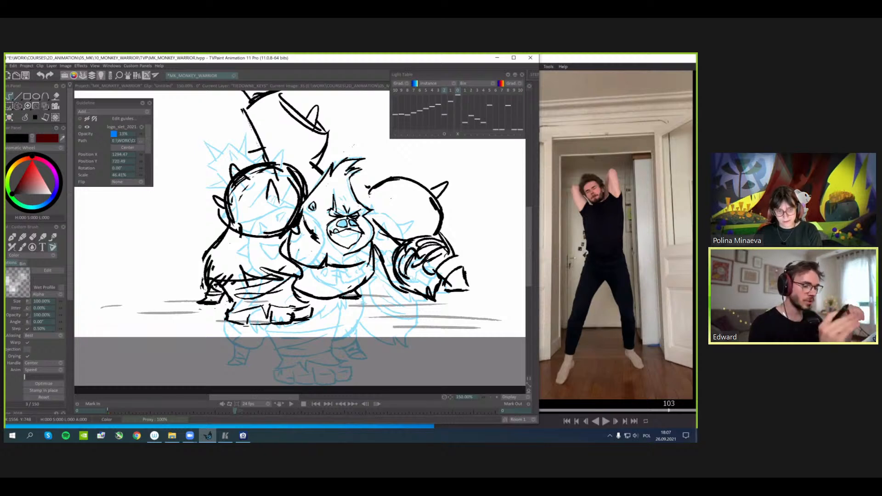
pyautogui.hotkey('ctrl', 's')
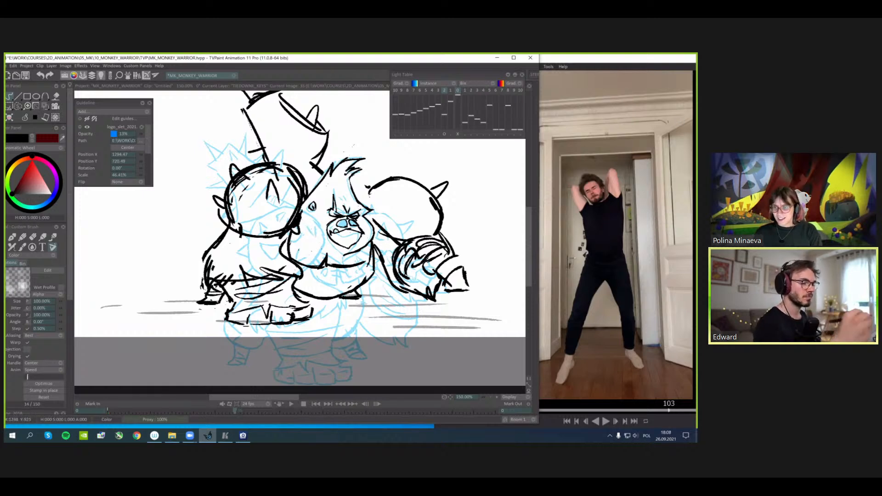
pyautogui.press('Return')
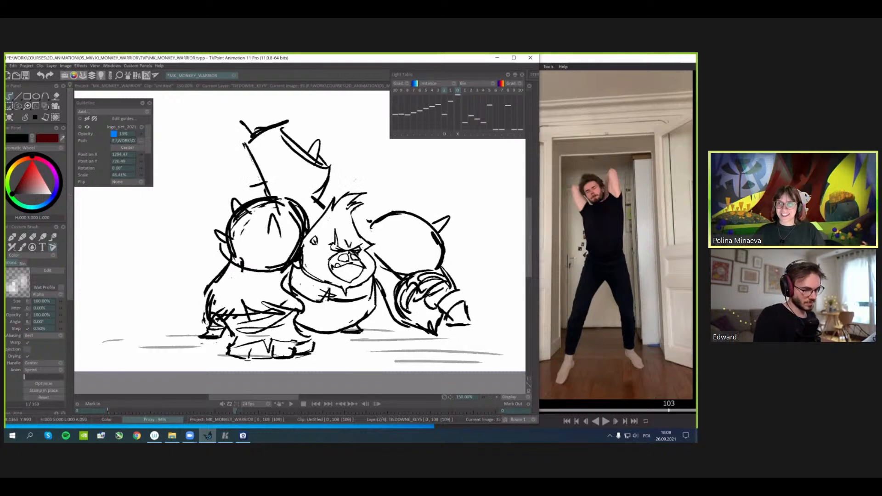
pyautogui.press('less')
pyautogui.moveTo(362, 297); pyautogui.dragTo(370, 266)
pyautogui.press('s')
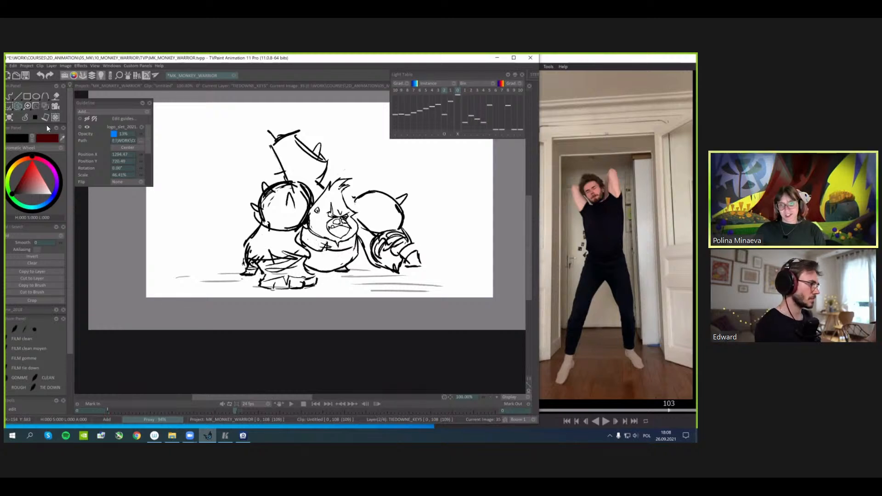
pyautogui.rightClick(35, 118)
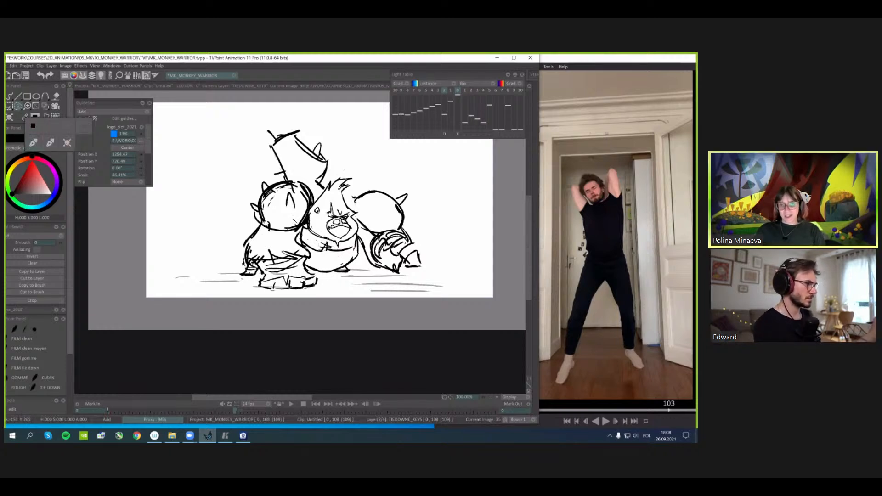
pyautogui.click(33, 125)
pyautogui.moveTo(353, 255); pyautogui.dragTo(352, 238)
# - Flip repeatedly between the standing and crouching key poses to compare the gorilla's head, shoulders, hands and feet
pyautogui.press('Left')
pyautogui.press('Right')
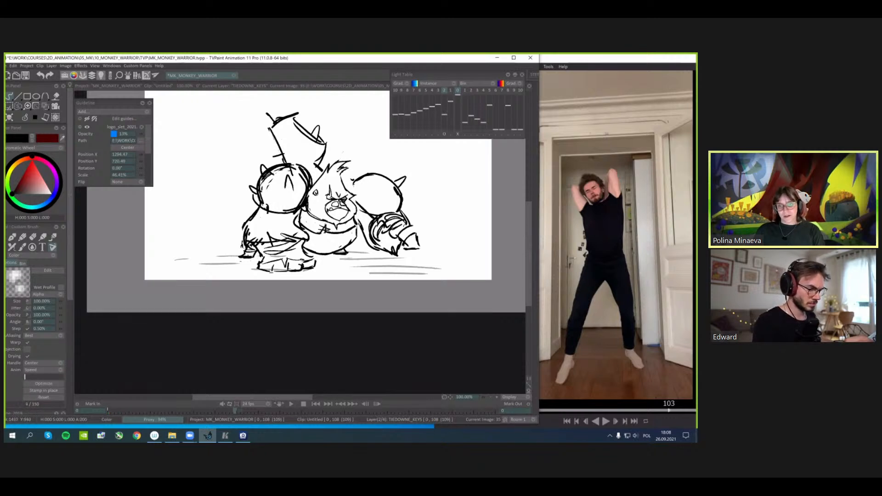
pyautogui.press('Left')
pyautogui.press('Right')
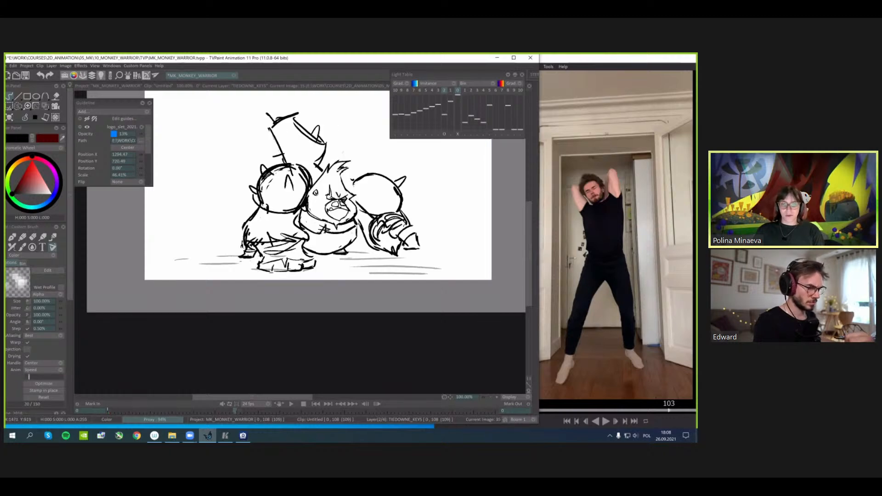
pyautogui.press('Left')
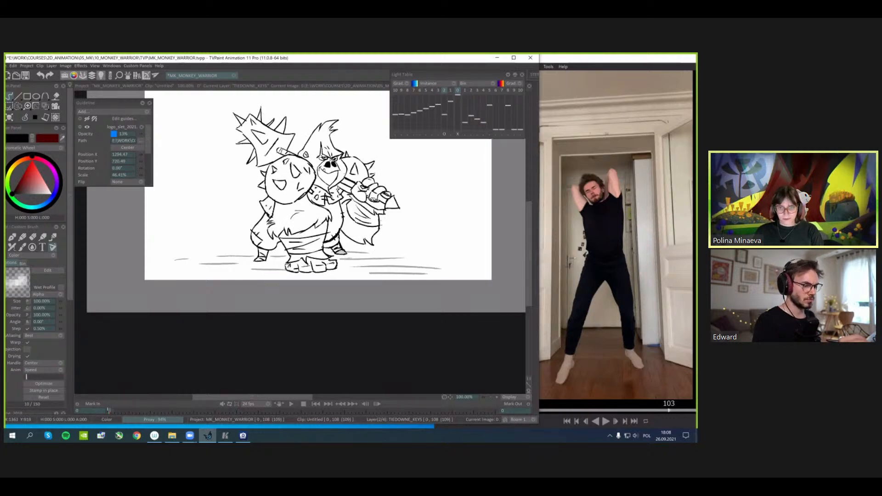
pyautogui.press('Right')
pyautogui.press('Left')
pyautogui.press('Right')
pyautogui.press('Left')
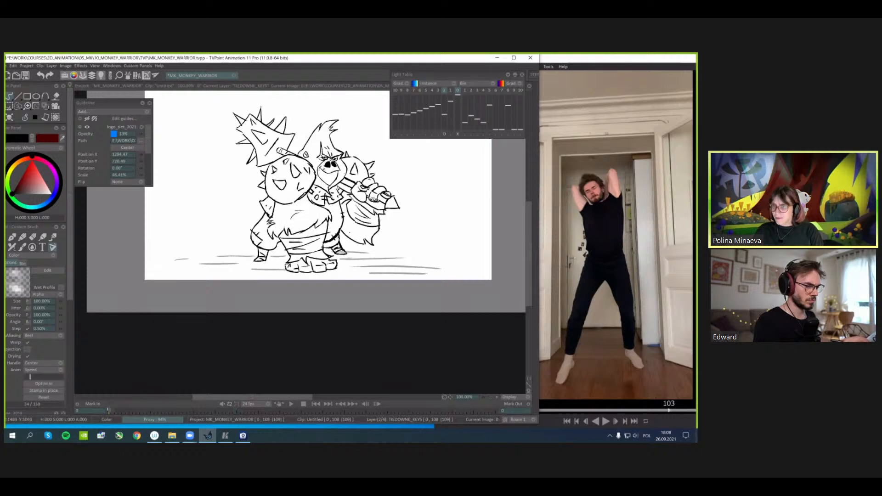
pyautogui.press('Right')
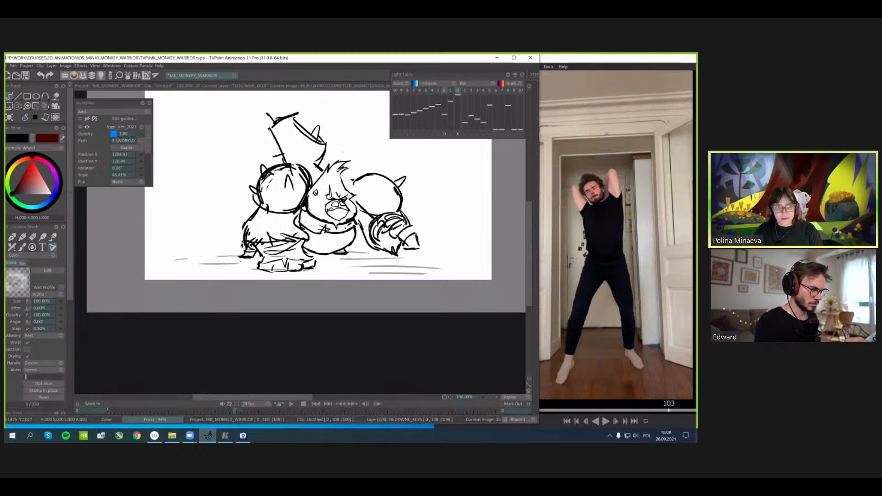
pyautogui.press('Left')
pyautogui.press('Right')
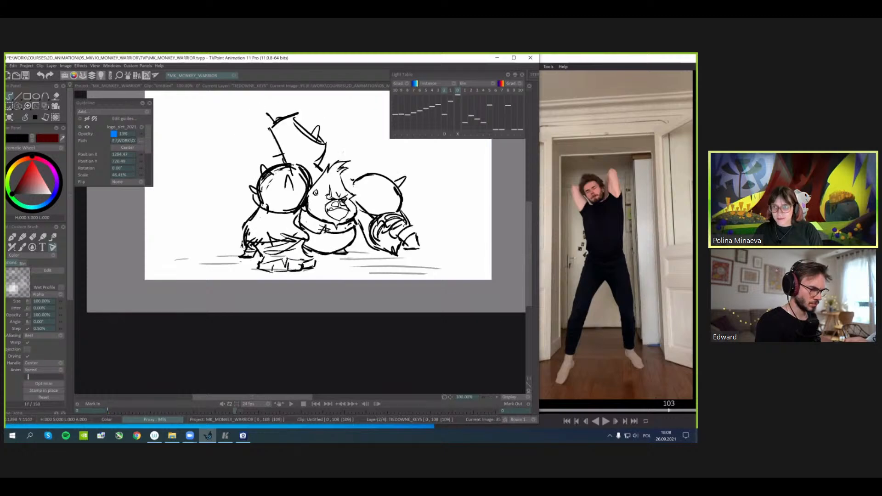
pyautogui.press('Left')
pyautogui.press('Right')
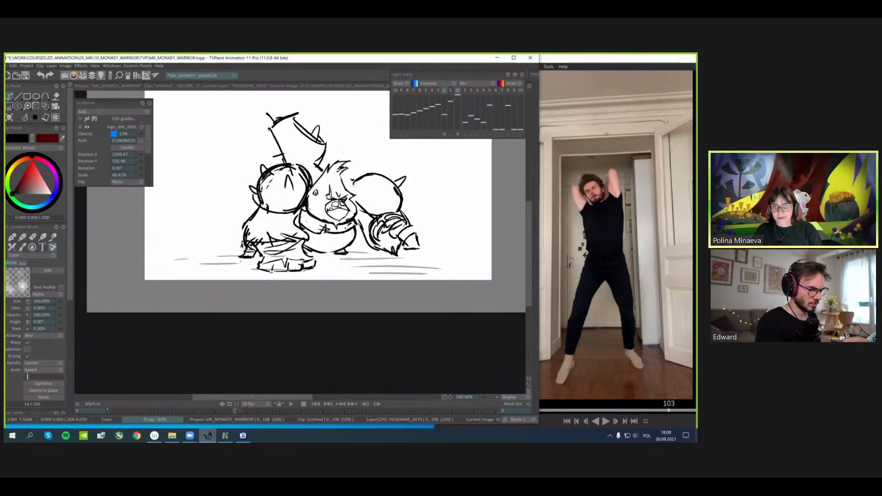
pyautogui.press('Left')
pyautogui.press('Right')
pyautogui.press('Left')
pyautogui.press('Right')
pyautogui.press('Left')
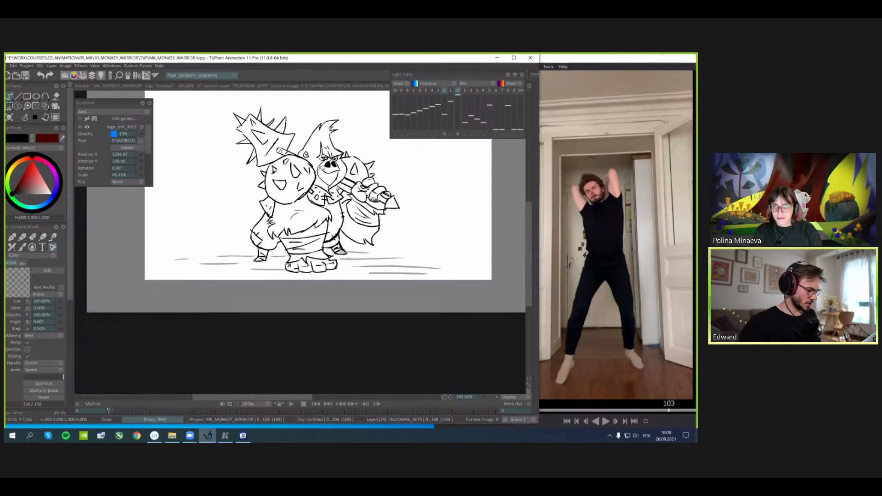
# - Switch to ACDSee to study the coloured gorilla reference, check the next image, and return to TVPaint Animation
pyautogui.click(243, 436)
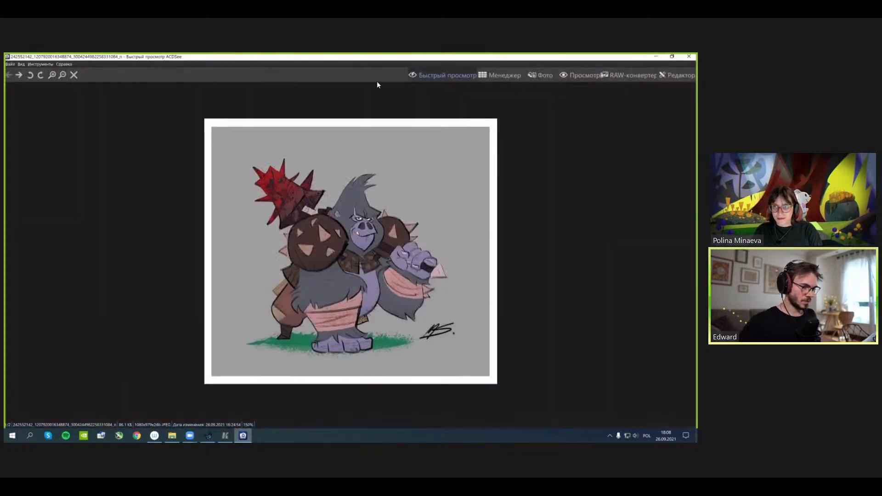
pyautogui.hotkey('alt', 'Tab')
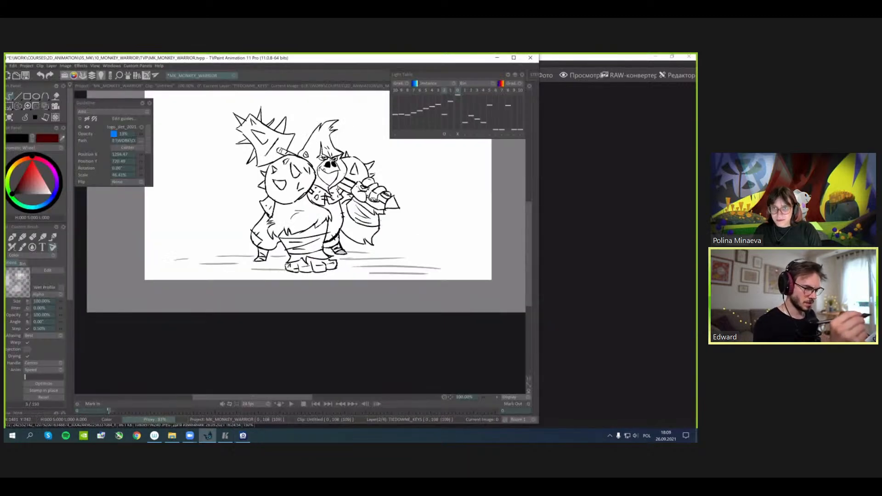
pyautogui.hotkey('alt', 'Tab')
pyautogui.press('Right')
pyautogui.hotkey('alt', 'Tab')
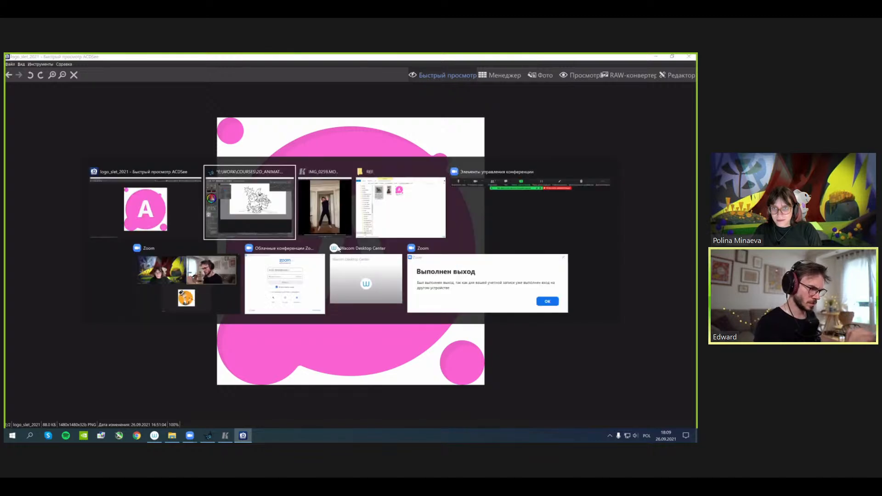
pyautogui.hotkey('alt', 'Tab')
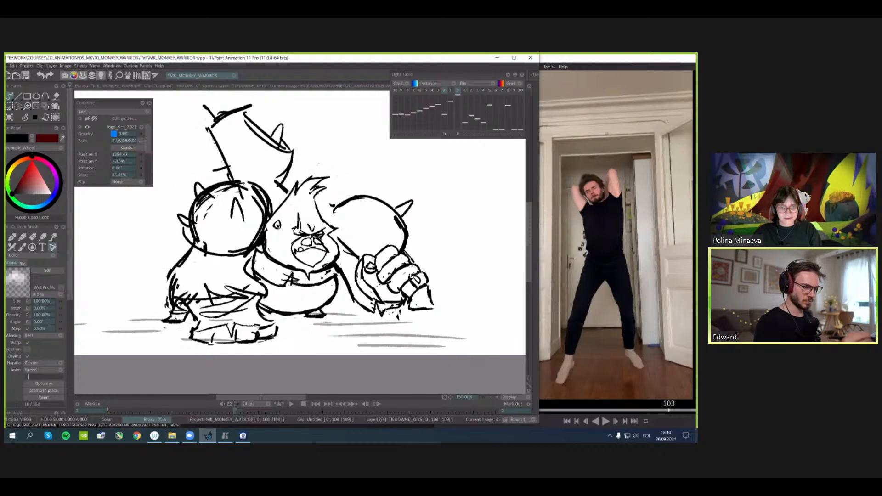
# - Check the crouching pose's silhouette and balance at 100% in a mirrored canvas view
pyautogui.scroll(-1, 339, 210)
pyautogui.moveTo(339, 210); pyautogui.dragTo(365, 219)
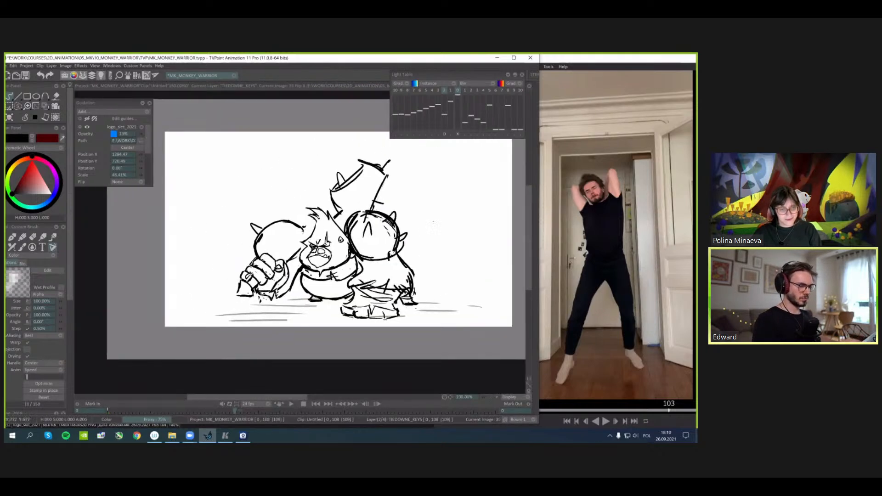
# - Select the far shoulder pad on the crouching pose, move it closer to the gorilla's head, restore the unmirrored canvas view and deselect
pyautogui.press('s')
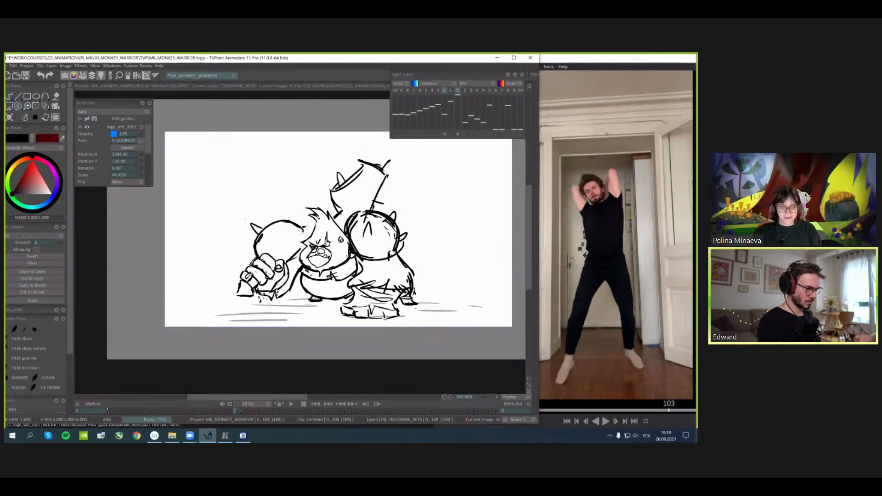
pyautogui.hotkey('ctrl', 't')
pyautogui.moveTo(295, 228); pyautogui.dragTo(311, 225)
pyautogui.press('Left')
pyautogui.press('Right')
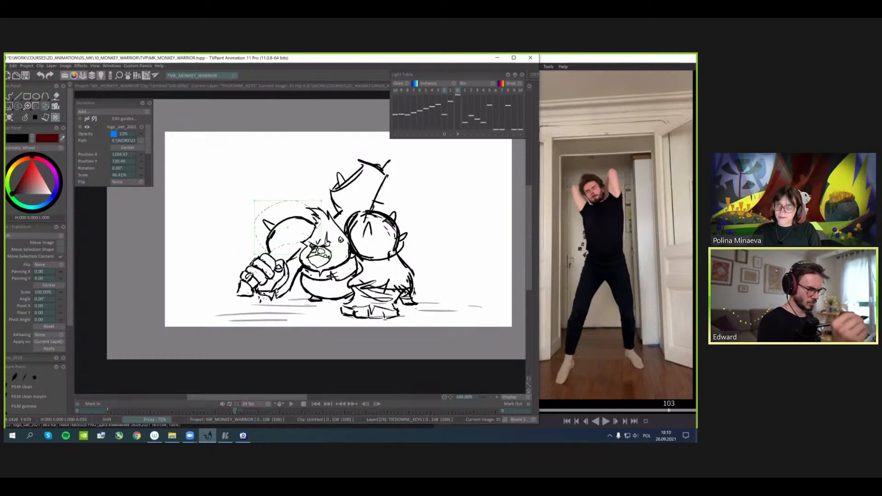
pyautogui.press('x')
pyautogui.press('Left')
pyautogui.press('Right')
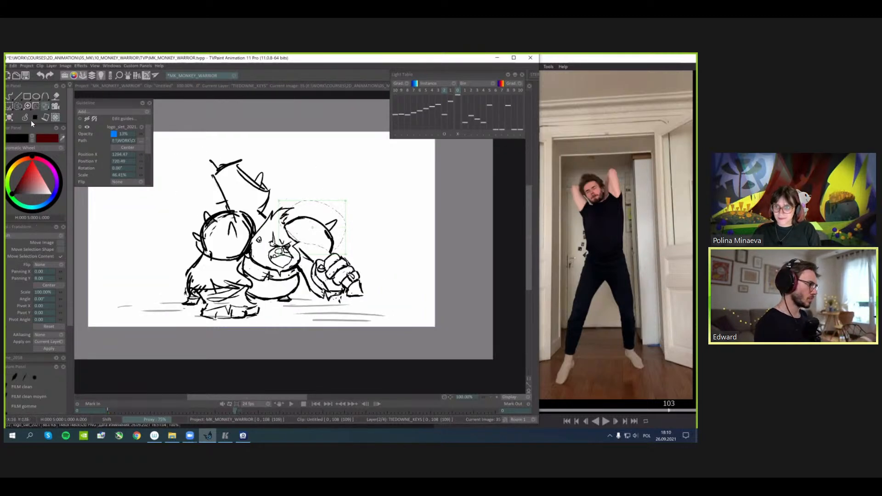
pyautogui.click(33, 118)
pyautogui.press('Left')
pyautogui.press('Right')
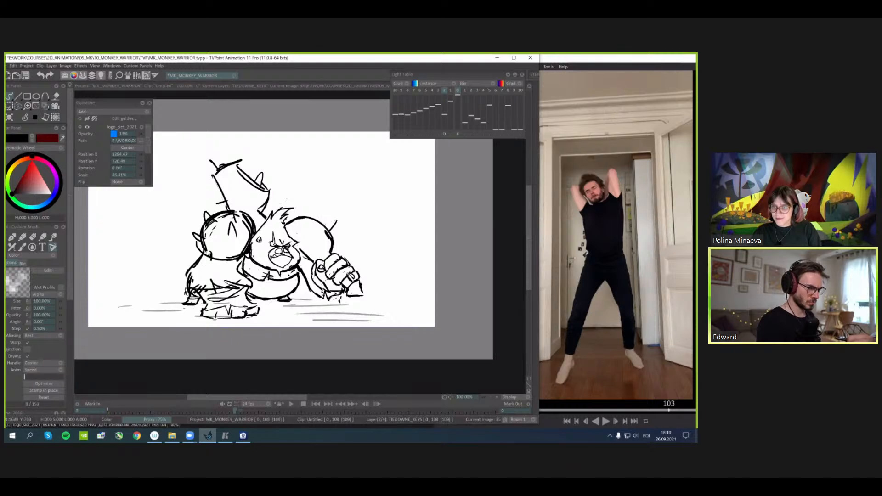
# - Draw the spikes and inner marking on the far shoulder pad, flipping to the standing pose to match its design
pyautogui.press('Left')
pyautogui.moveTo(340, 224)
pyautogui.mouseDown()
pyautogui.moveTo(315, 242)
pyautogui.moveTo(304, 210)
pyautogui.mouseUp()
pyautogui.press('Right')
pyautogui.press('Left')
pyautogui.press('Right')
pyautogui.press('Left')
pyautogui.press('Right')
pyautogui.press('Left')
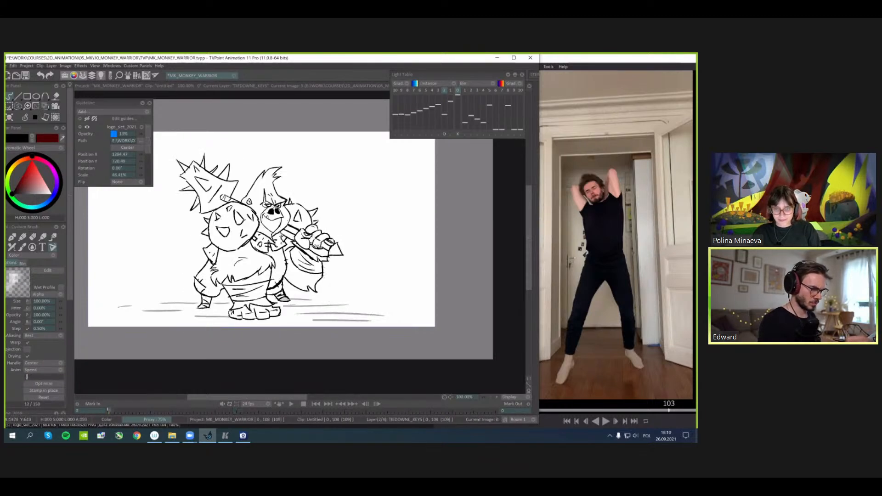
pyautogui.press('Right')
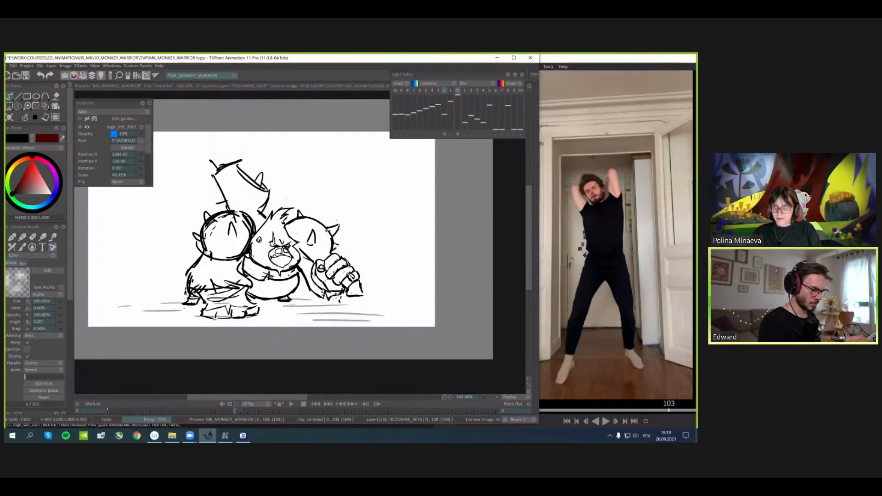
pyautogui.press('Left')
pyautogui.press('Right')
pyautogui.press('Left')
pyautogui.press('Right')
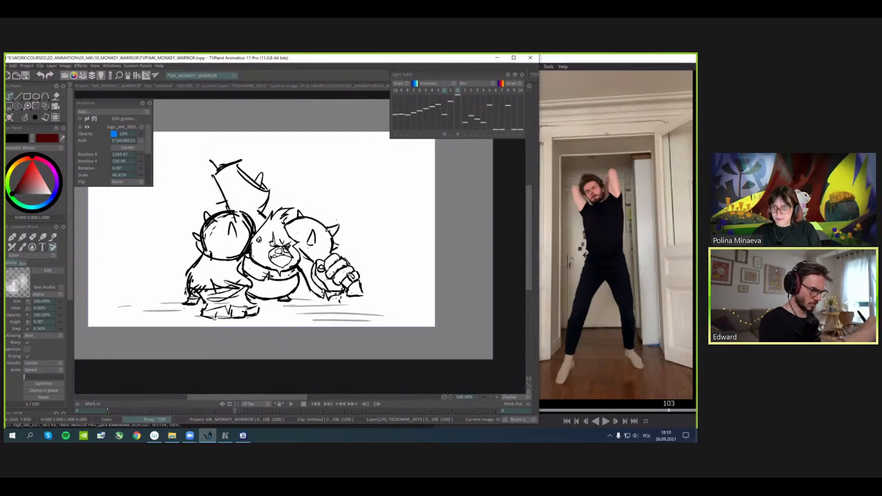
# - Draw the club's handle as a straight diagonal from the gripping hand across the far shoulder pad towards the head
pyautogui.press('Left')
pyautogui.press('Right')
pyautogui.hotkey('ctrl', 'z')
pyautogui.moveTo(306, 248)
pyautogui.mouseDown()
pyautogui.moveTo(299, 243)
pyautogui.moveTo(325, 261)
pyautogui.mouseUp()
pyautogui.press('Left')
pyautogui.press('Right')
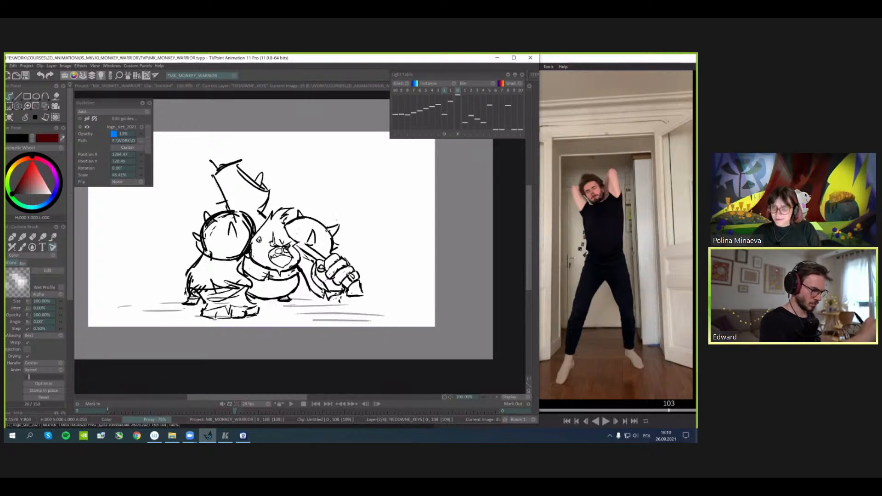
pyautogui.moveTo(287, 228); pyautogui.dragTo(297, 241)
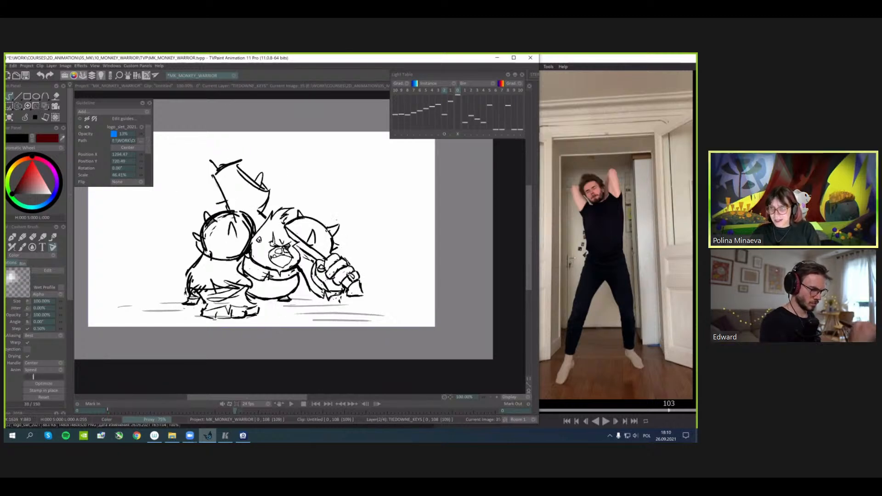
# - Flip repeatedly between the standing and crouching poses to check the handle's direction and the hand's position
pyautogui.press('Left')
pyautogui.press('Right')
pyautogui.press('Left')
pyautogui.press('Right')
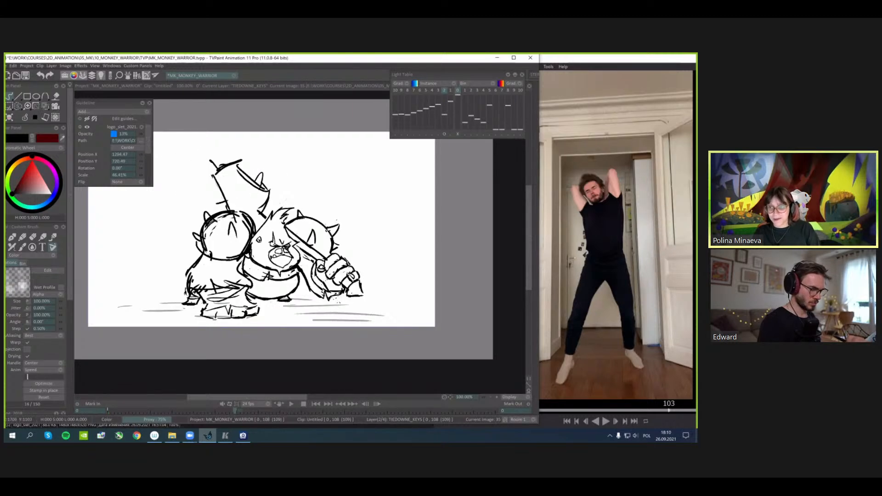
pyautogui.press('Left')
pyautogui.press('Right')
pyautogui.press('Left')
pyautogui.press('Right')
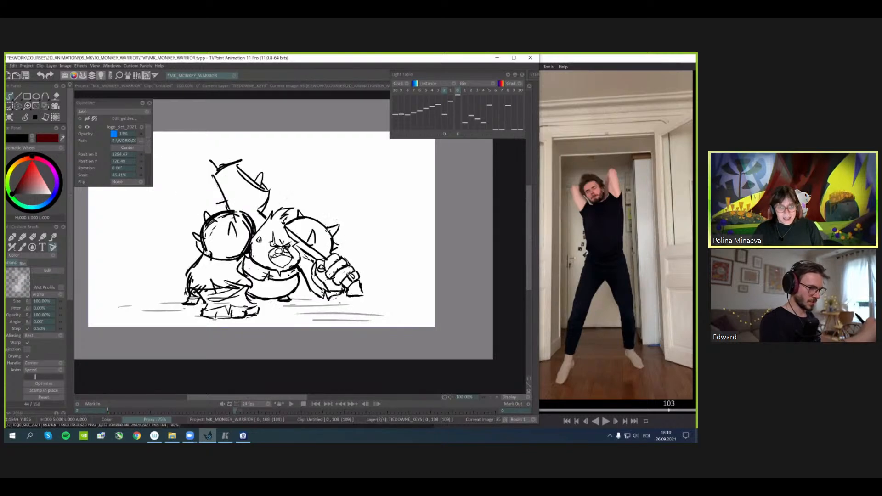
pyautogui.press('Left')
pyautogui.press('Right')
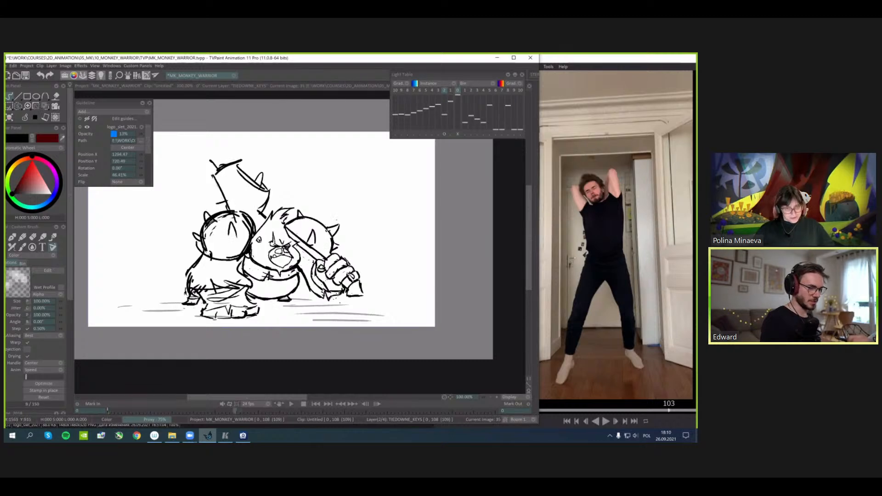
pyautogui.press('Left')
pyautogui.press('Right')
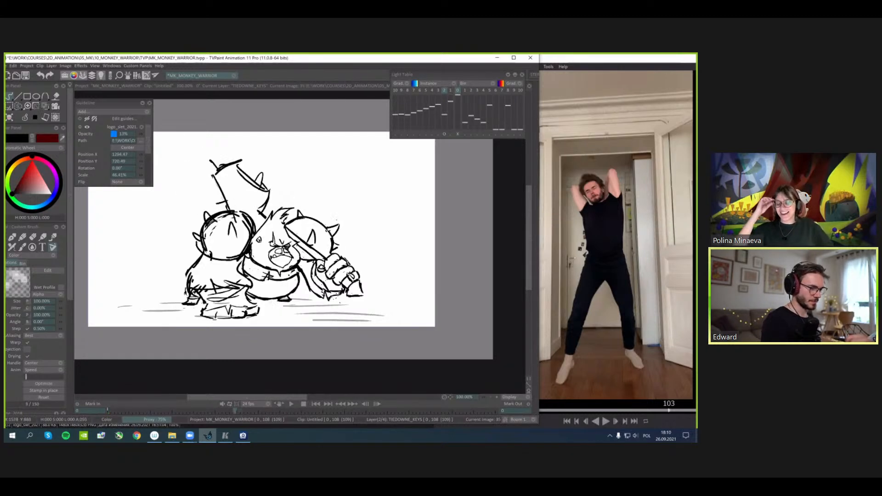
pyautogui.press('Left')
pyautogui.press('Right')
pyautogui.press('Left')
pyautogui.press('Right')
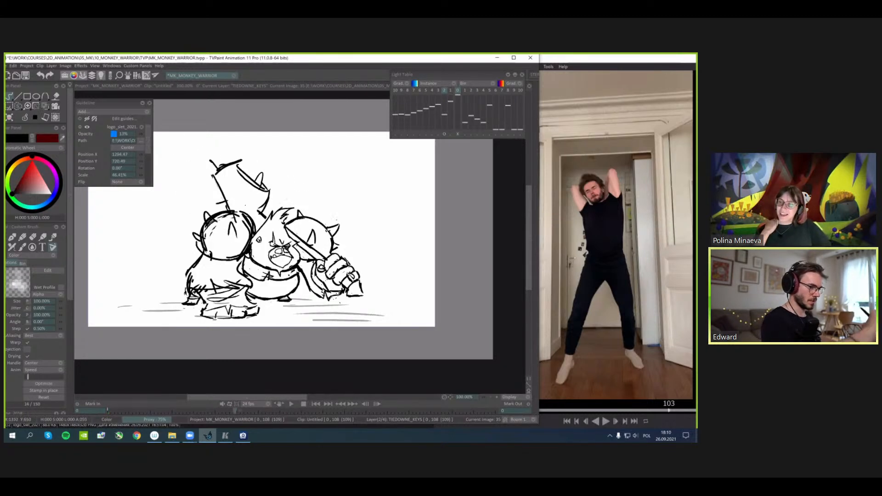
# - Redraw the short handle section between the gorilla's hair and the club head
pyautogui.hotkey('ctrl', 'z')
pyautogui.hotkey('ctrl', 'z')
pyautogui.press('Return')
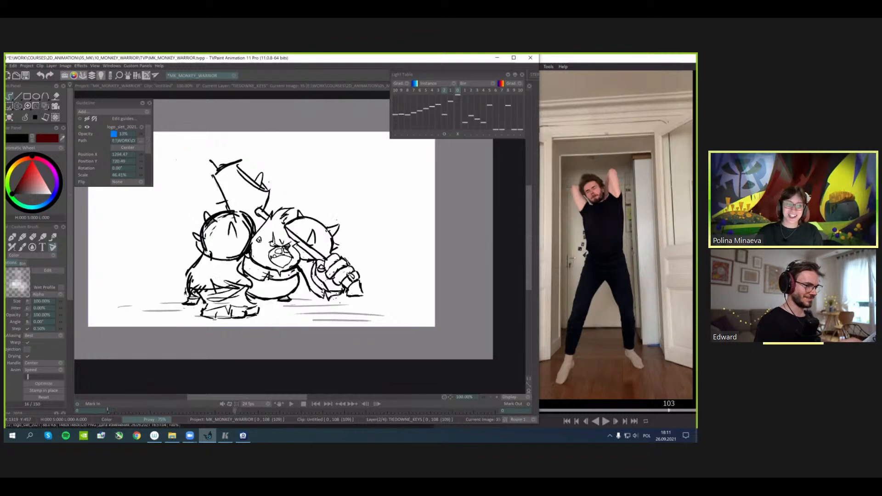
# - Show the standing pose through the light table, shift it and rotate it -14° so its club lies over the crouching pose's club
pyautogui.click(457, 134)
pyautogui.click(445, 134)
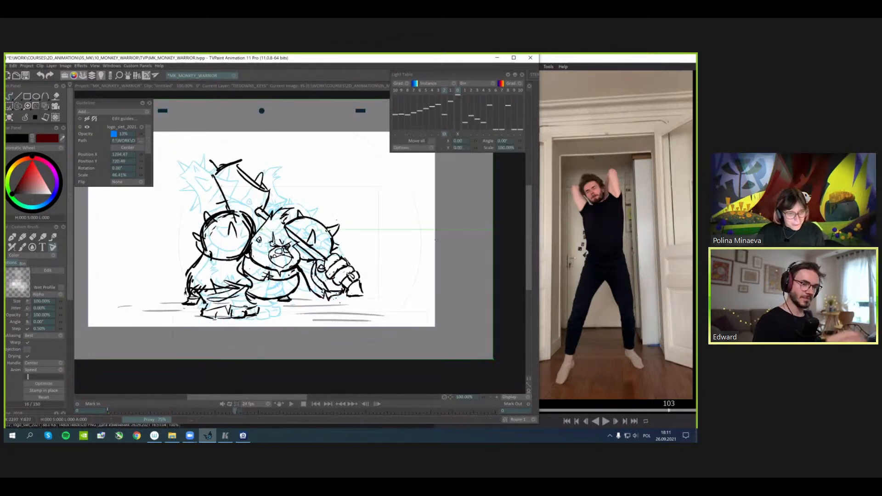
pyautogui.moveTo(436, 239); pyautogui.dragTo(435, 255)
pyautogui.moveTo(520, 140); pyautogui.dragTo(522, 144)
pyautogui.moveTo(368, 207)
pyautogui.mouseDown()
pyautogui.moveTo(402, 225)
pyautogui.moveTo(400, 246)
pyautogui.mouseUp()
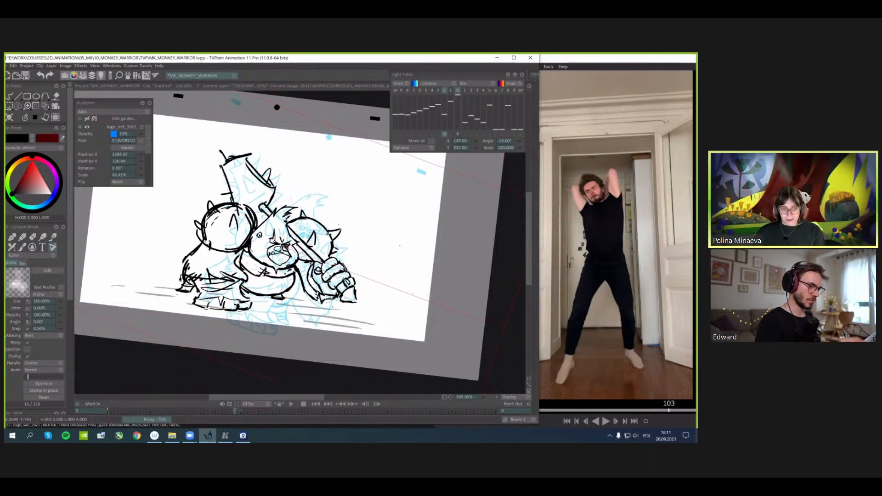
# - Close the light table offset settings and redraw the club head's side edges following the blue overlay
pyautogui.click(444, 134)
pyautogui.hotkey('ctrl', 'z')
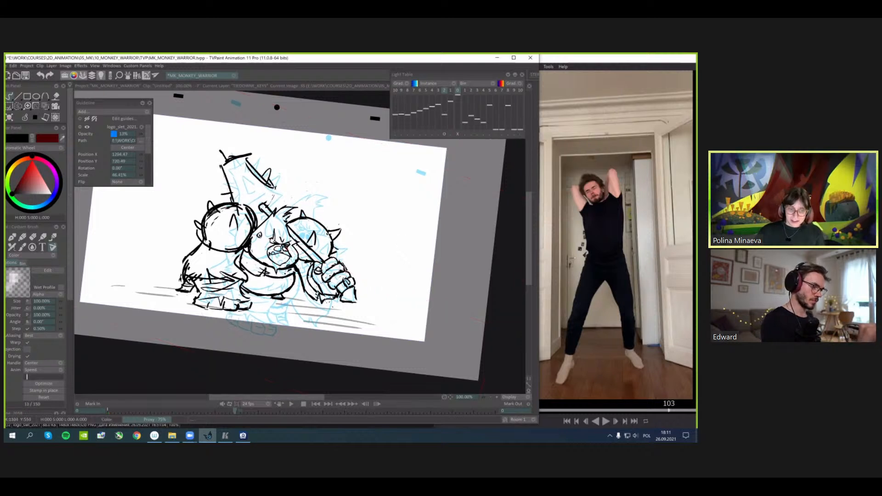
pyautogui.moveTo(279, 194); pyautogui.dragTo(270, 207)
pyautogui.moveTo(257, 178)
pyautogui.mouseDown()
pyautogui.moveTo(269, 187)
pyautogui.moveTo(249, 167)
pyautogui.moveTo(280, 191)
pyautogui.moveTo(221, 167)
pyautogui.moveTo(237, 202)
pyautogui.mouseUp()
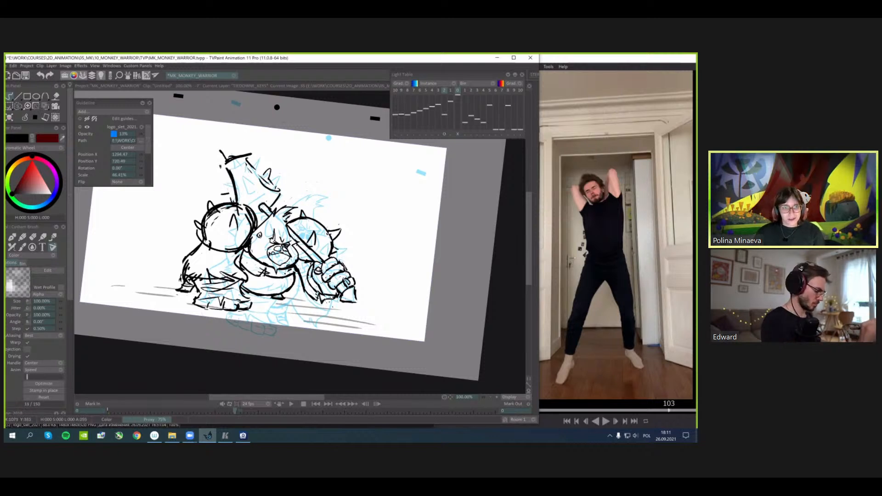
# - Lasso the leftover rough outline at the top of the club head, delete it and deselect
pyautogui.press('s')
pyautogui.moveTo(253, 157)
pyautogui.mouseDown()
pyautogui.moveTo(221, 141)
pyautogui.moveTo(231, 196)
pyautogui.mouseUp()
pyautogui.press('Delete')
pyautogui.moveTo(251, 159)
pyautogui.mouseDown()
pyautogui.moveTo(278, 171)
pyautogui.moveTo(276, 188)
pyautogui.mouseUp()
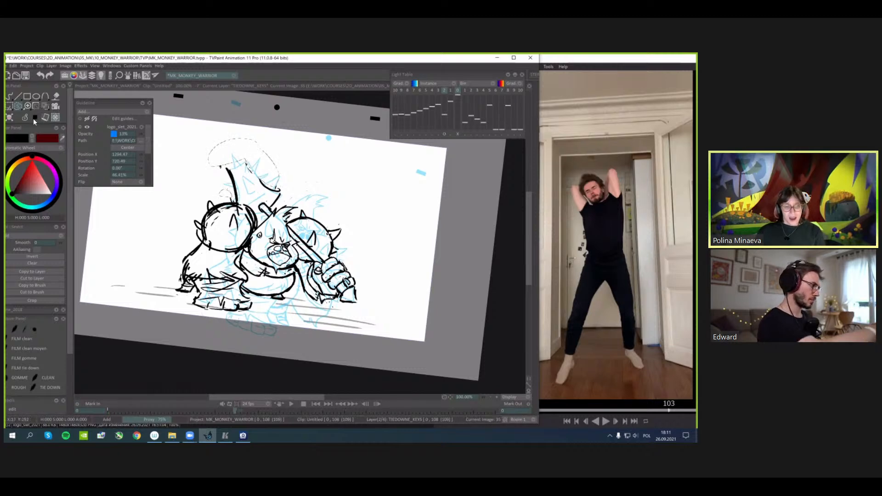
pyautogui.click(26, 118)
# - Draw the club head's top edge, triangular marking and surrounding spikes over the overlaid standing pose
pyautogui.moveTo(368, 189); pyautogui.dragTo(381, 211)
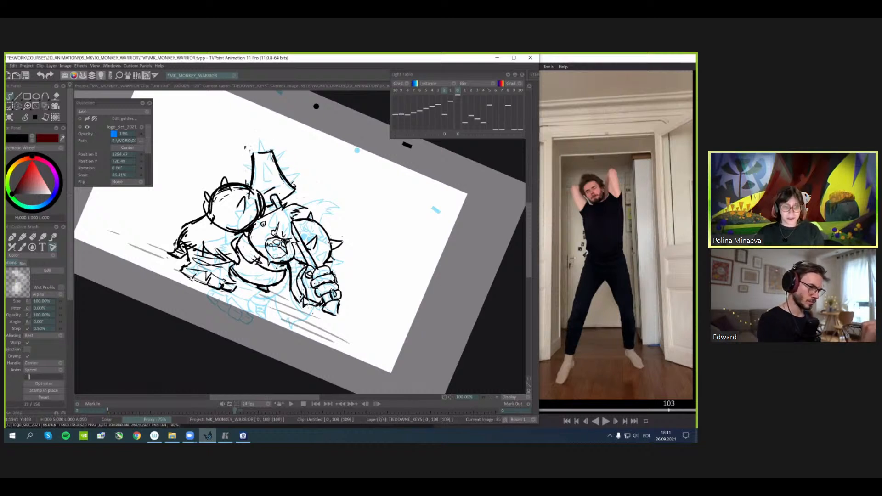
pyautogui.moveTo(266, 151)
pyautogui.mouseDown()
pyautogui.moveTo(242, 165)
pyautogui.moveTo(273, 177)
pyautogui.mouseUp()
pyautogui.moveTo(265, 165)
pyautogui.mouseDown()
pyautogui.moveTo(262, 180)
pyautogui.moveTo(285, 150)
pyautogui.moveTo(291, 165)
pyautogui.mouseUp()
pyautogui.moveTo(299, 173)
pyautogui.mouseDown()
pyautogui.moveTo(270, 191)
pyautogui.moveTo(312, 179)
pyautogui.mouseUp()
# - Hide the light table overlay, straighten the canvas and flip between both poses to compare the club head's size and angle
pyautogui.press('l')
pyautogui.press('Left')
pyautogui.press('Right')
pyautogui.press('Left')
pyautogui.press('Right')
pyautogui.press('Left')
pyautogui.press('Right')
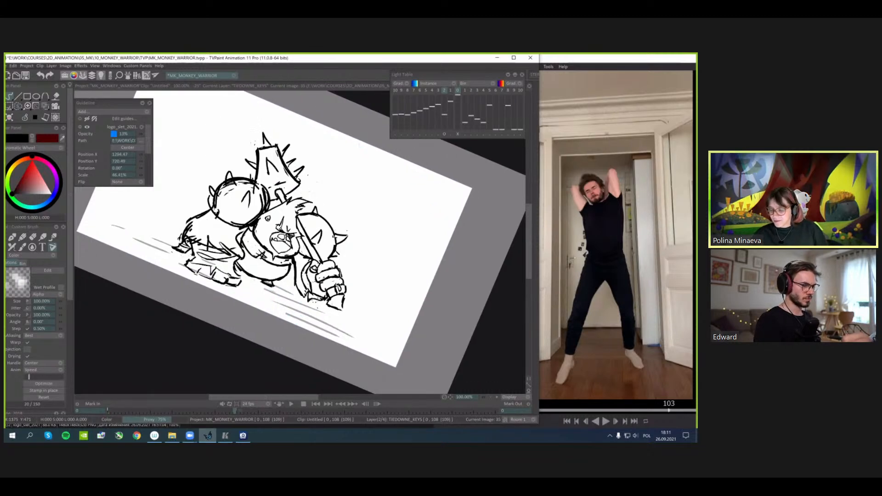
pyautogui.hotkey('shift', 'r')
pyautogui.moveTo(379, 175); pyautogui.dragTo(389, 197)
pyautogui.press('Left')
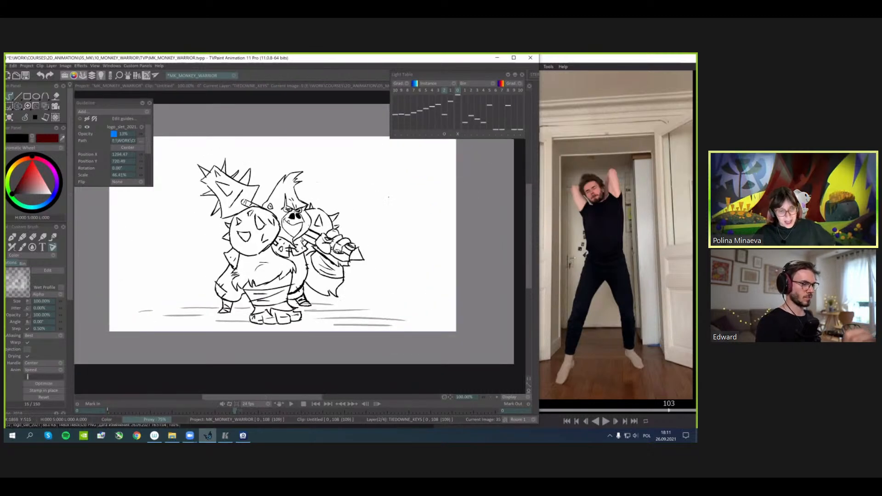
pyautogui.press('Right')
pyautogui.press('Left')
pyautogui.press('Right')
pyautogui.press('Left')
pyautogui.press('Right')
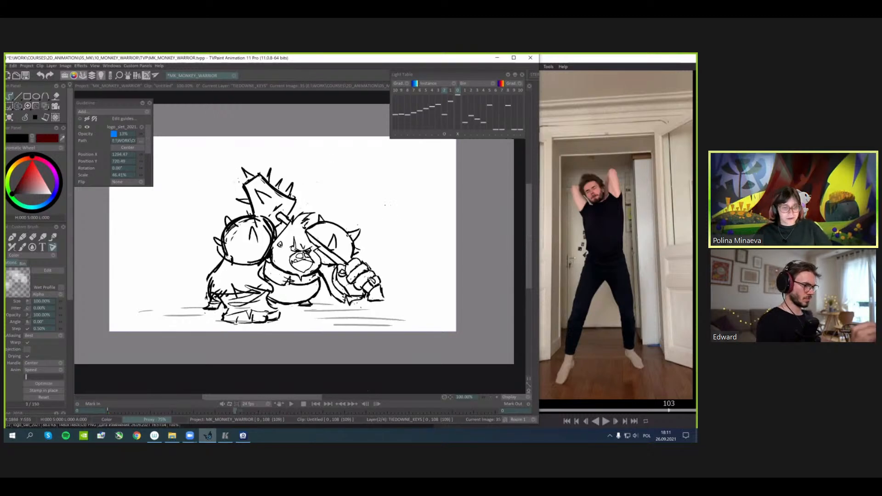
# - Select the spiked club head against the light table overlay, nudge it slightly upward, deselect and hide the overlay
pyautogui.press('l')
pyautogui.press('s')
pyautogui.moveTo(292, 169); pyautogui.dragTo(222, 190)
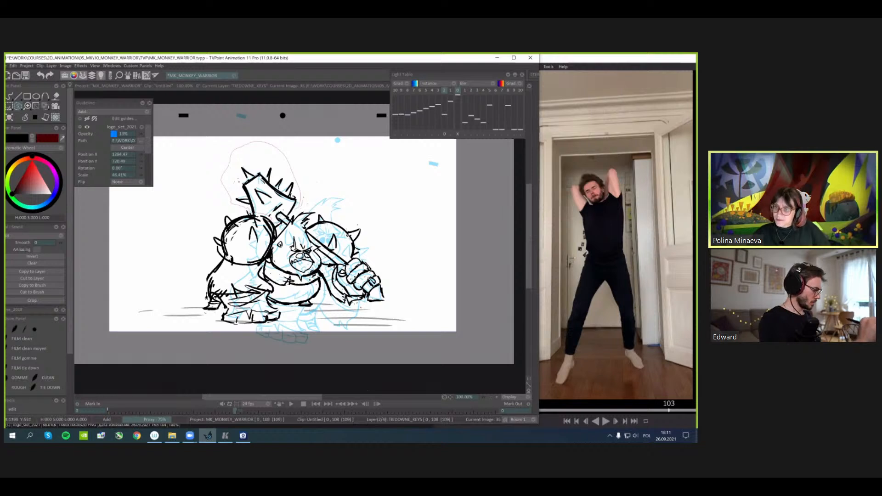
pyautogui.press('t')
pyautogui.moveTo(262, 141); pyautogui.dragTo(262, 149)
pyautogui.press('Return')
pyautogui.click(33, 119)
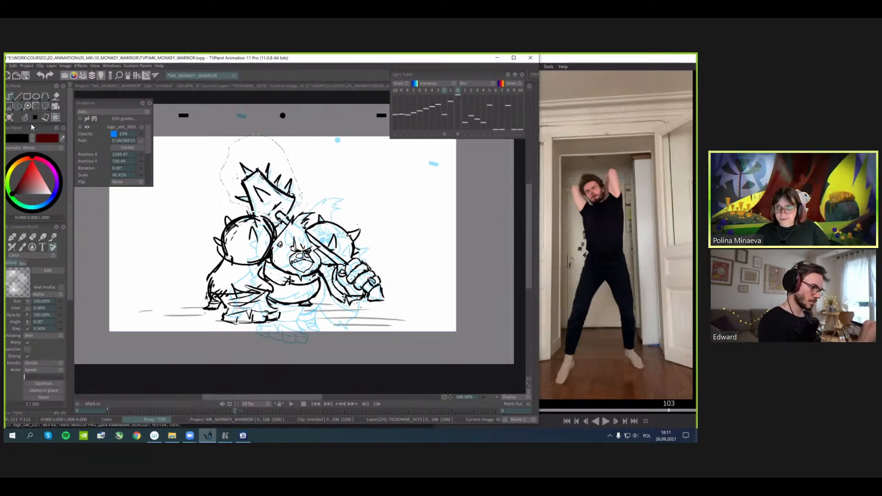
pyautogui.hotkey('ctrl', 'd')
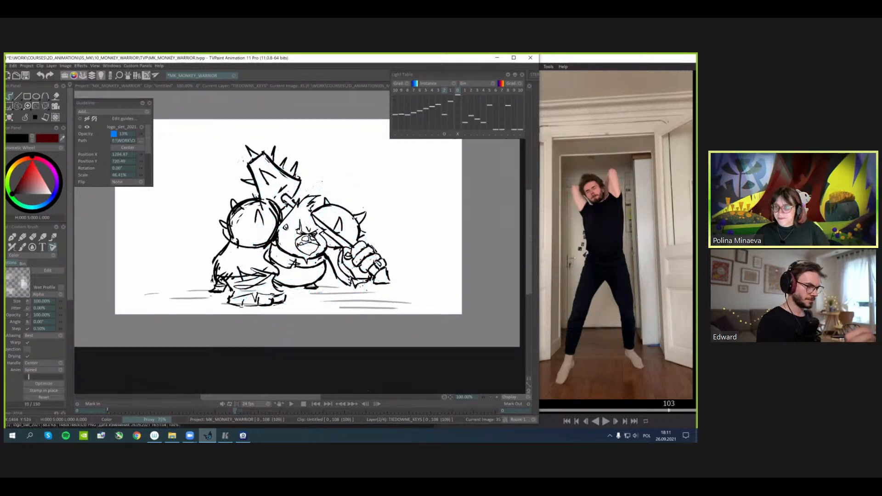
# - Examine the crouching pose's club, shoulder pads and hand up close and at 100% by flipping against the standing pose
pyautogui.press('Right')
pyautogui.press('Left')
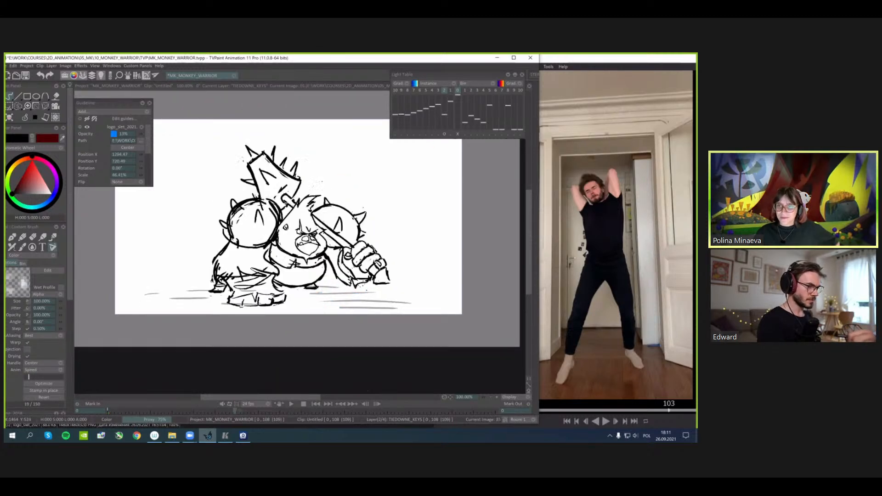
pyautogui.press('Right')
pyautogui.press('Left')
pyautogui.scroll(2, 288, 193)
pyautogui.press('Left')
pyautogui.press('Right')
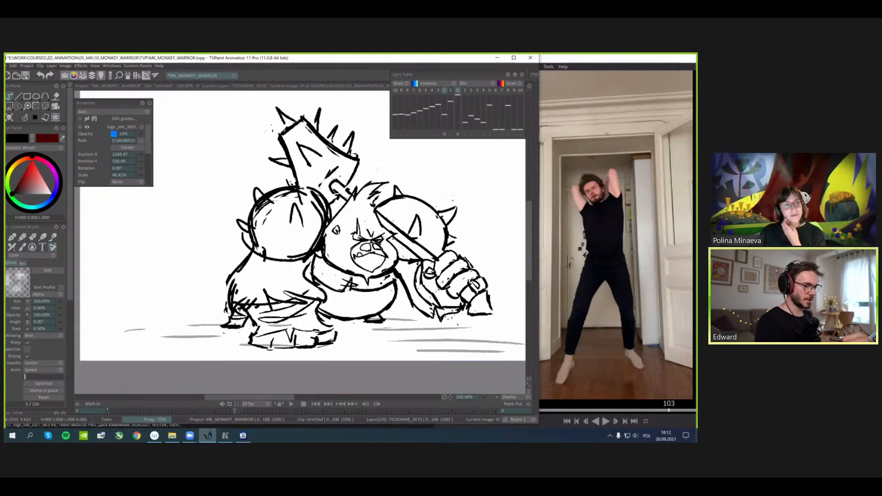
pyautogui.scroll(-2, 338, 230)
pyautogui.press('Left')
pyautogui.press('Right')
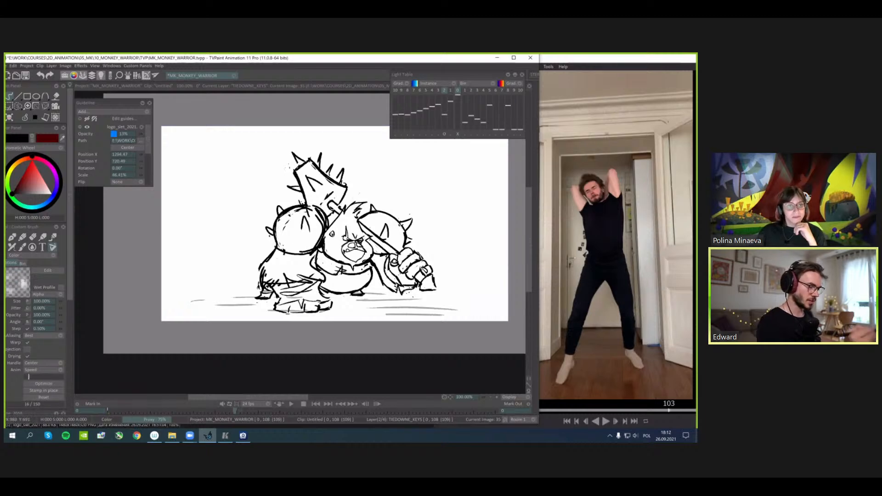
pyautogui.press('Right')
pyautogui.press('Left')
pyautogui.press('Right')
pyautogui.press('Left')
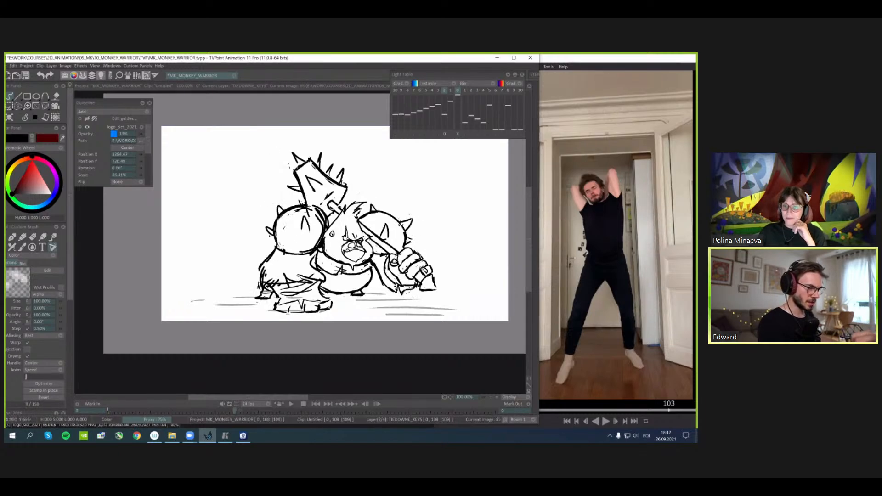
pyautogui.press('Right')
pyautogui.press('Right')
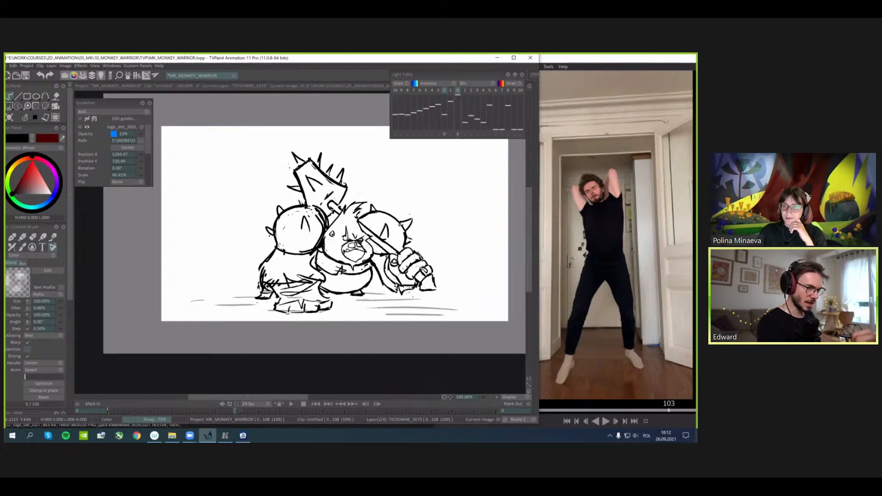
pyautogui.press('Left')
pyautogui.press('Right')
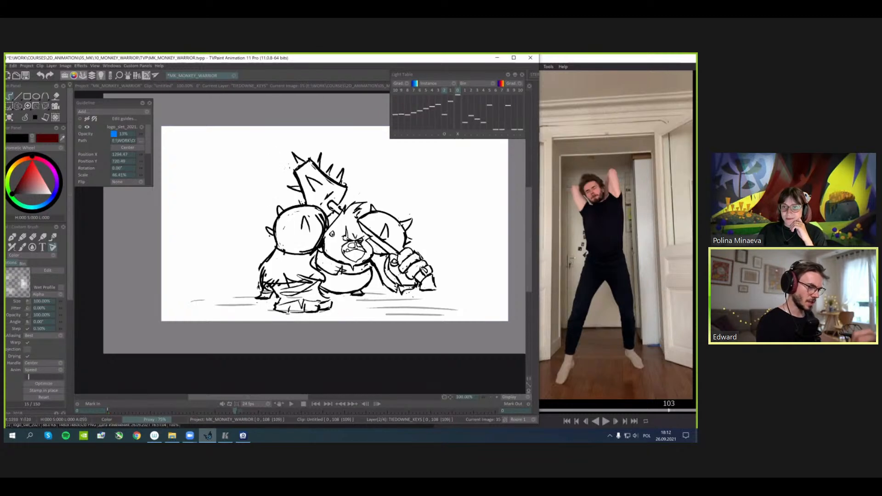
pyautogui.press('Left')
pyautogui.press('Right')
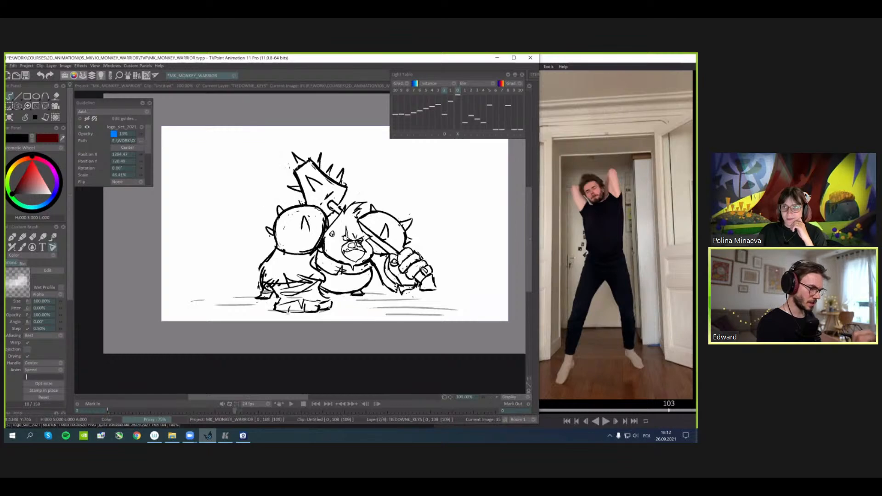
# - Draw the angular face markings on the near shoulder pad, flipping to the standing pose to match them
pyautogui.moveTo(307, 222)
pyautogui.mouseDown()
pyautogui.moveTo(303, 232)
pyautogui.moveTo(314, 240)
pyautogui.mouseUp()
pyautogui.press('Left')
pyautogui.press('Right')
pyautogui.press('Left')
pyautogui.press('Right')
pyautogui.press('Left')
pyautogui.press('Right')
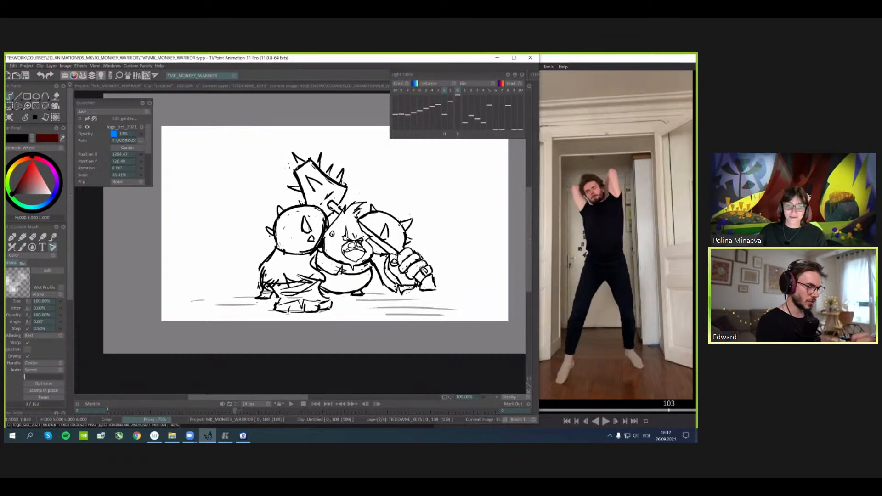
# - Show the light table overlay, shift the standing pose's ghost slightly down-left over the near shoulder pad, return to freehand drawing and hide the overlay
pyautogui.press('l')
pyautogui.rightClick(444, 133)
pyautogui.click(444, 134)
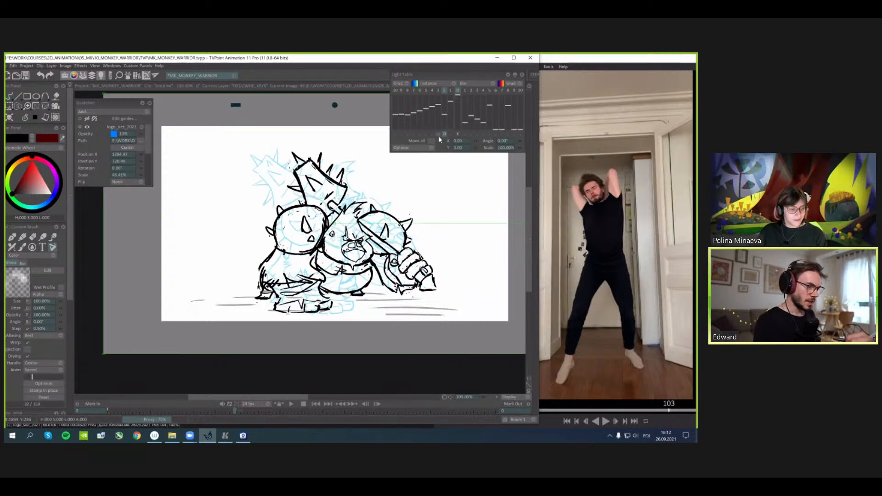
pyautogui.moveTo(354, 224); pyautogui.dragTo(346, 236)
pyautogui.click(10, 96)
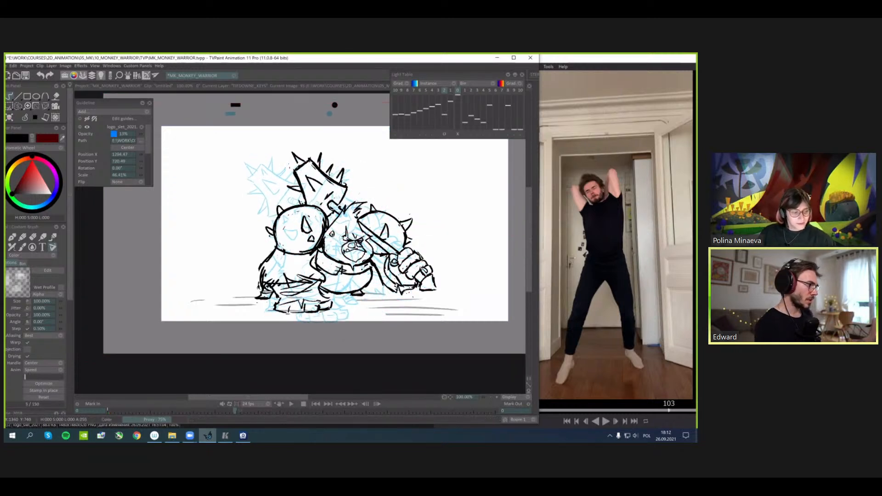
pyautogui.scroll(-1, 348, 222)
pyautogui.press('l')
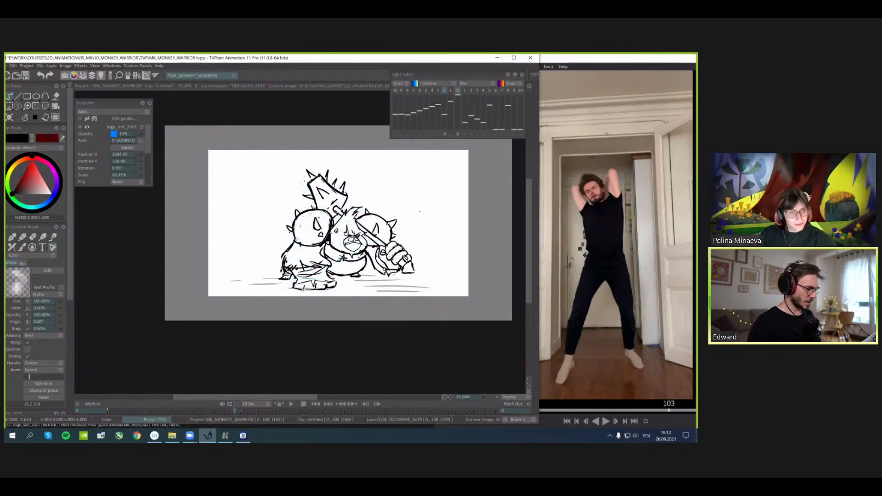
# - Show the timeline and flip between the standing key at frame 0 and the crouching key at frame 35 to compare the poses
pyautogui.press('Tab')
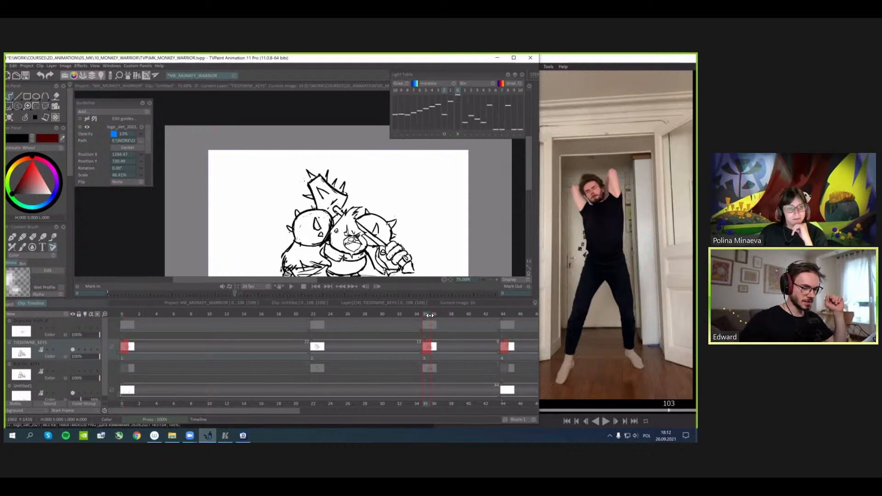
pyautogui.click(126, 316)
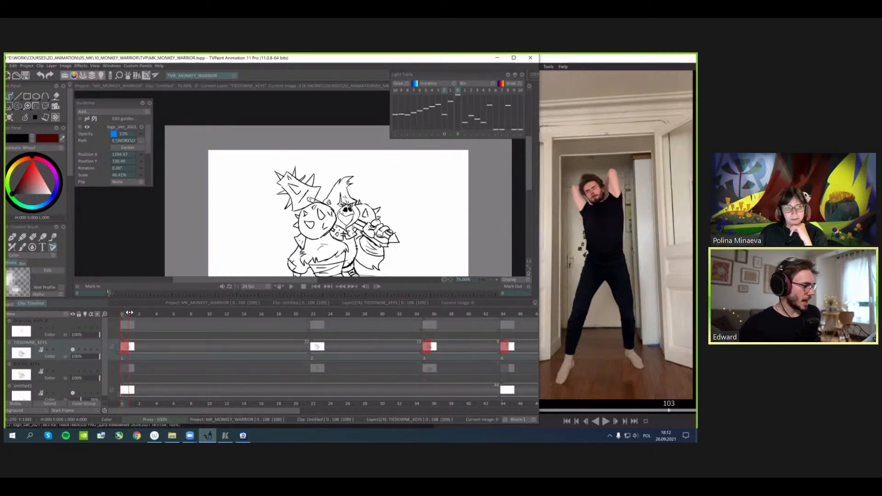
pyautogui.click(428, 312)
pyautogui.press('Home')
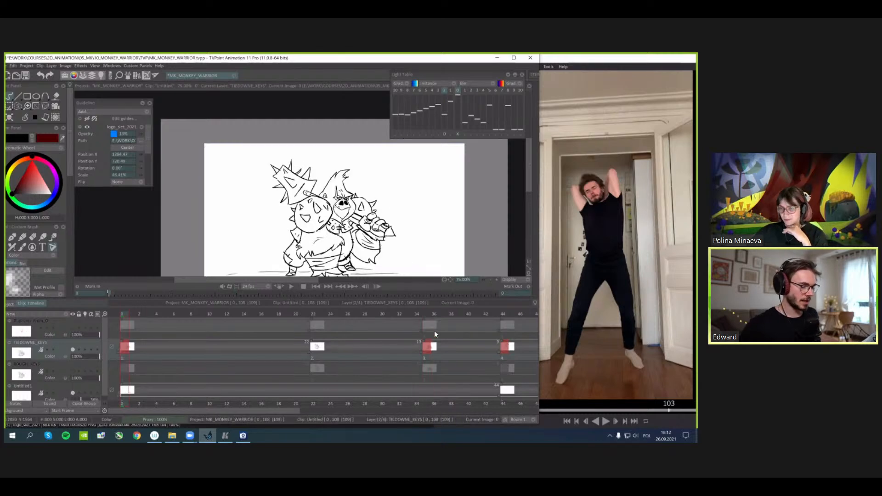
pyautogui.click(434, 332)
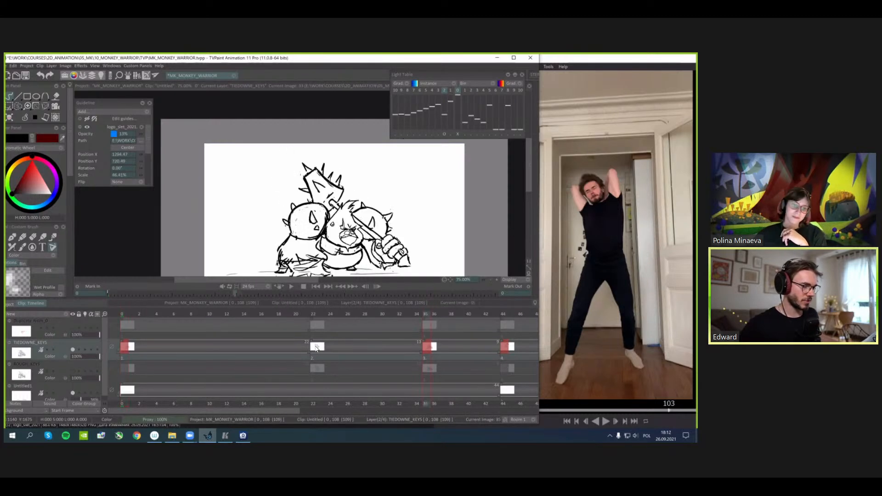
pyautogui.press('Left')
pyautogui.press('Right')
pyautogui.press('Left')
pyautogui.press('Right')
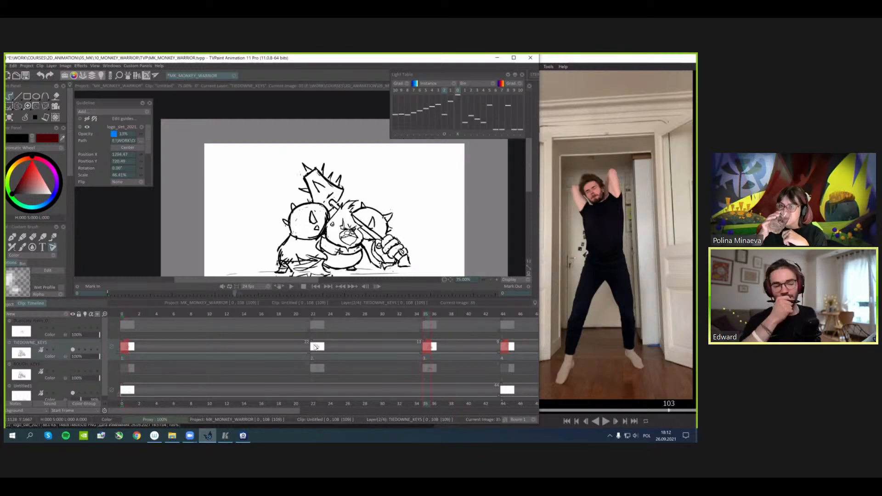
pyautogui.press('Home')
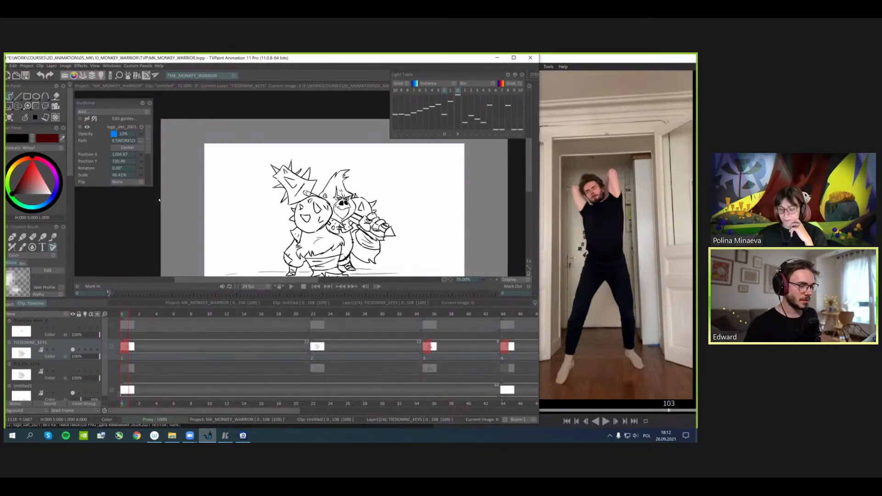
pyautogui.press('Right')
pyautogui.press('Left')
pyautogui.press('Right')
pyautogui.press('Left')
pyautogui.press('Right')
pyautogui.press('Left')
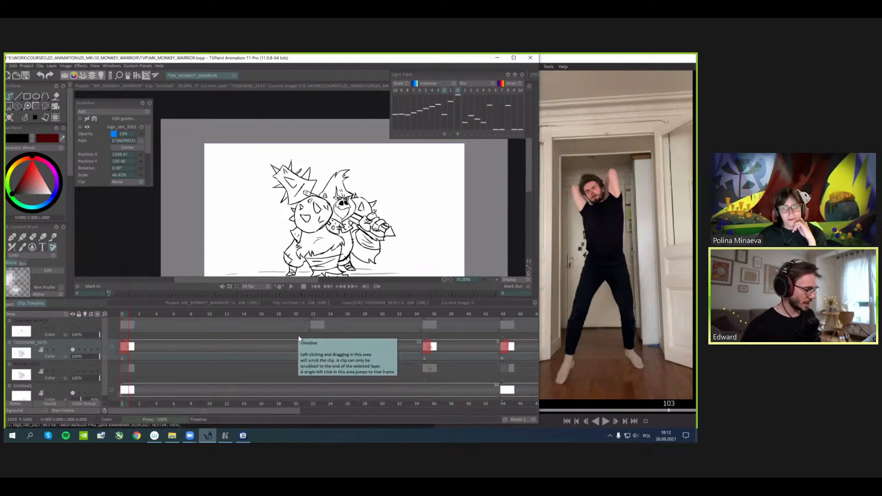
# - Look up the ImageMarks shortcuts for setting, clearing and jumping between marked images in the keyboard shortcut configuration, leaving them unchanged
pyautogui.hotkey('ctrl', 'k')
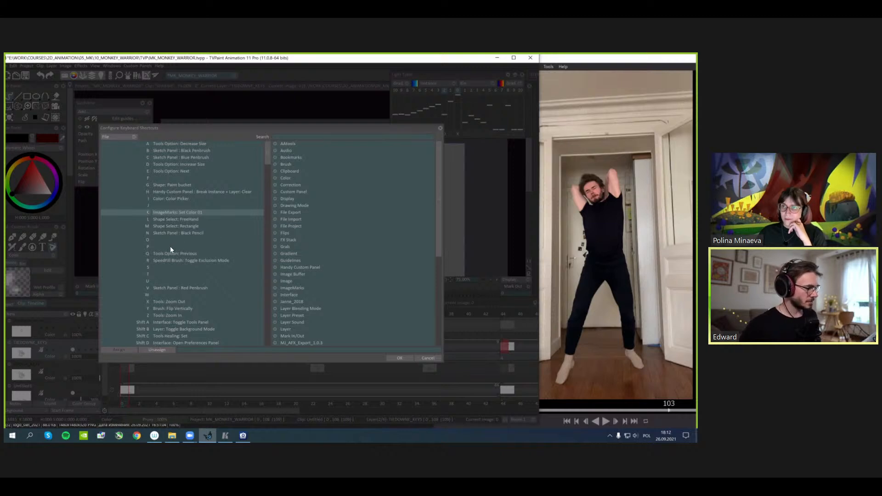
pyautogui.scroll(-7, 177, 247)
pyautogui.click(184, 245)
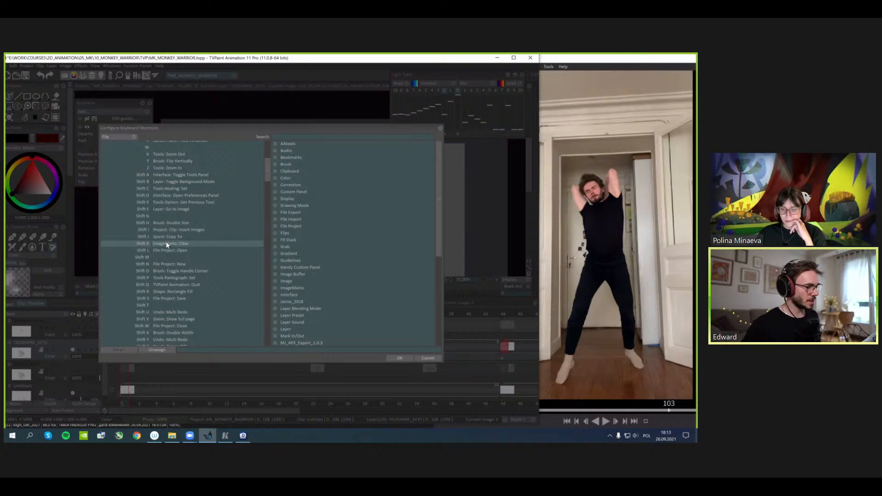
pyautogui.scroll(-15, 174, 249)
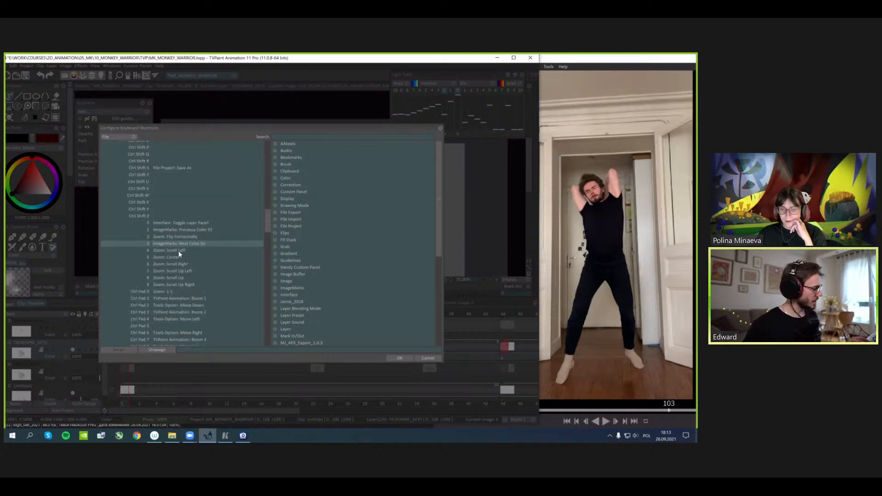
pyautogui.scroll(1, 179, 251)
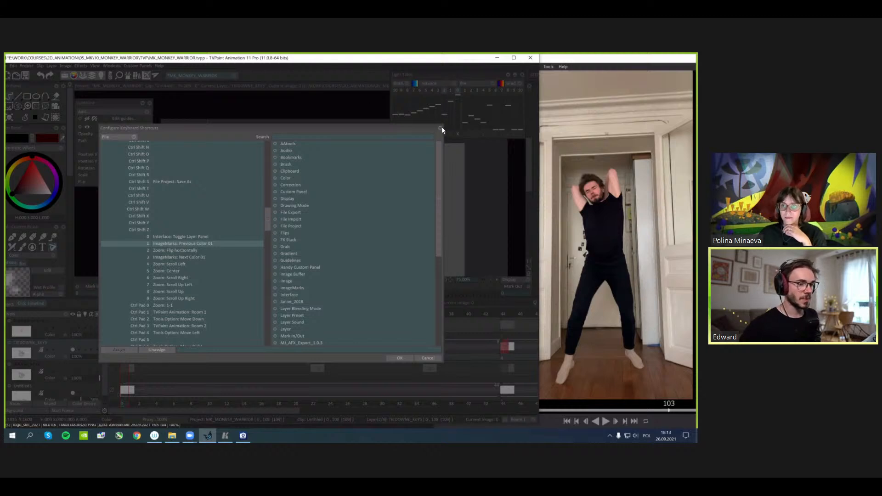
pyautogui.press('Escape')
pyautogui.scroll(1, 368, 165)
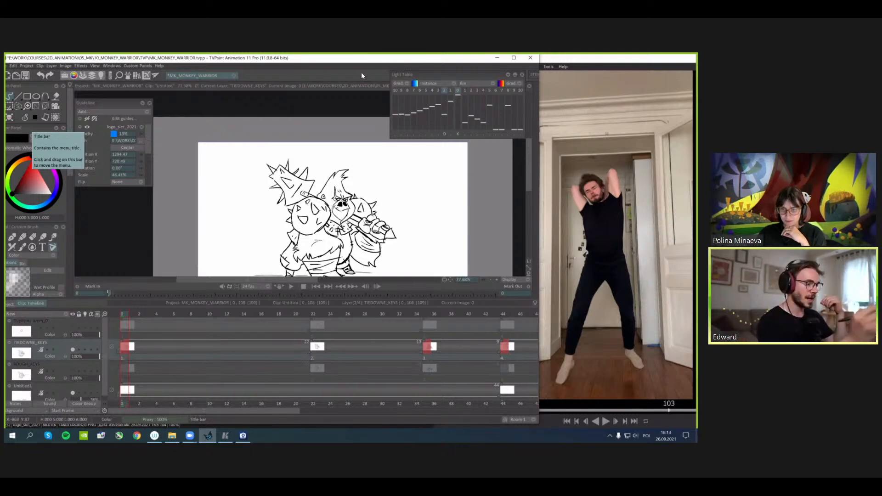
# - Hide the timeline and flip between the marked standing and crouching keys at 100% to compare the near shoulder pad
pyautogui.press('Tab')
pyautogui.scroll(1, 344, 186)
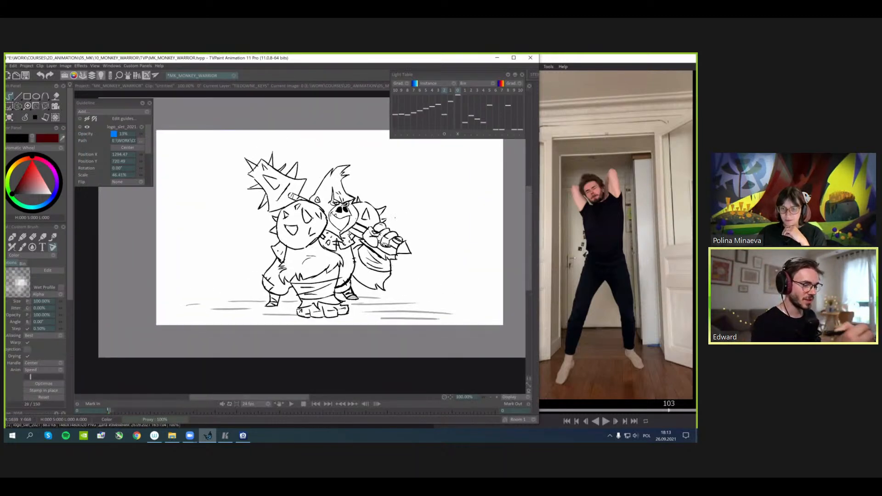
pyautogui.hotkey('shift', 'Right')
pyautogui.hotkey('shift', 'Left')
pyautogui.hotkey('shift', 'Right')
pyautogui.hotkey('shift', 'Left')
pyautogui.hotkey('shift', 'Right')
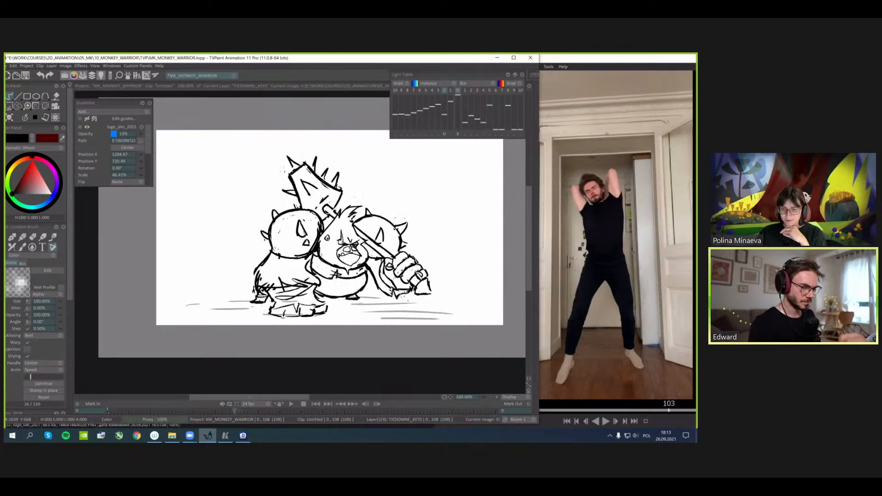
pyautogui.hotkey('shift', 'Left')
pyautogui.hotkey('shift', 'Right')
pyautogui.hotkey('shift', 'Left')
pyautogui.hotkey('shift', 'Right')
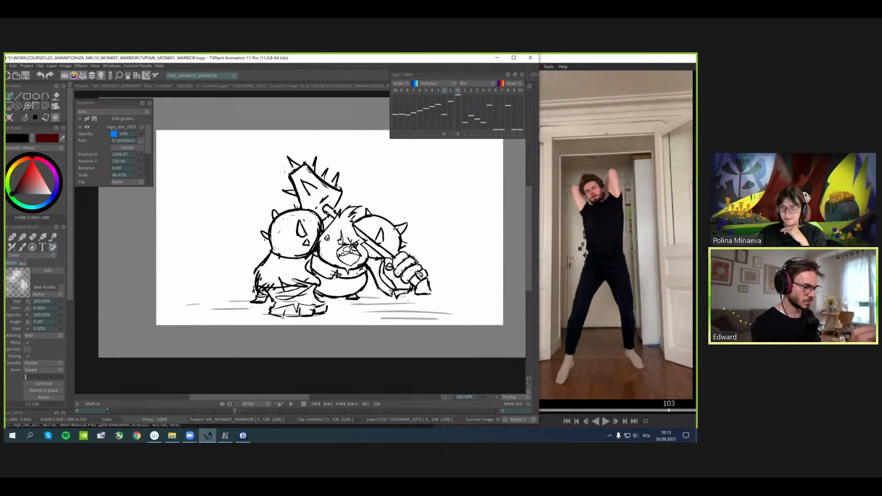
pyautogui.hotkey('shift', 'Left')
pyautogui.hotkey('shift', 'Right')
# - Draw the missing eye marking and side spike on the near shoulder pad, checking against the light table ghost and the standing pose
pyautogui.moveTo(281, 233)
pyautogui.mouseDown()
pyautogui.moveTo(290, 235)
pyautogui.moveTo(266, 235)
pyautogui.moveTo(268, 223)
pyautogui.mouseUp()
pyautogui.moveTo(268, 224); pyautogui.dragTo(271, 218)
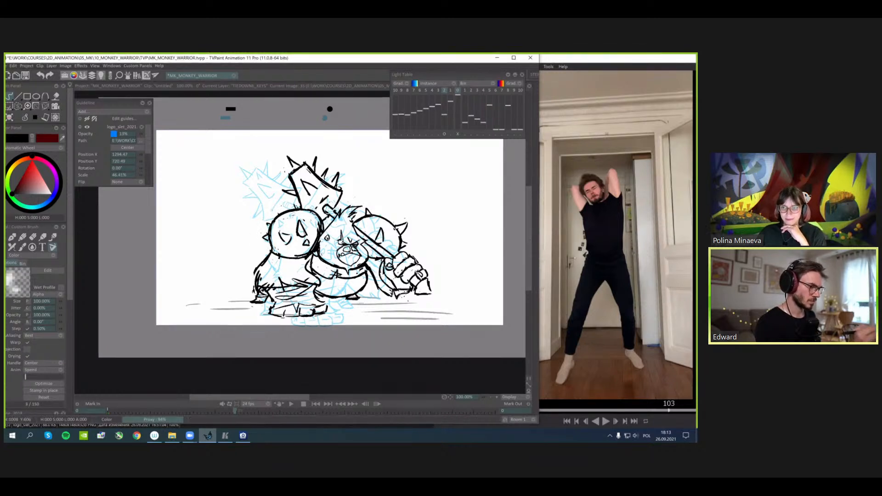
pyautogui.press('l')
pyautogui.hotkey('shift', 'Left')
pyautogui.hotkey('shift', 'Right')
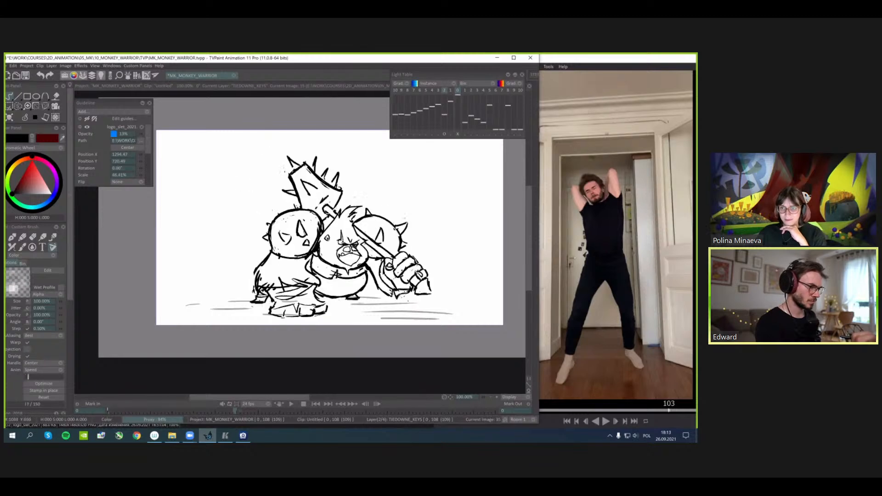
# - Add small spikes to the upper part of the near shoulder pad against the light table ghost, then hide the overlay
pyautogui.press('l')
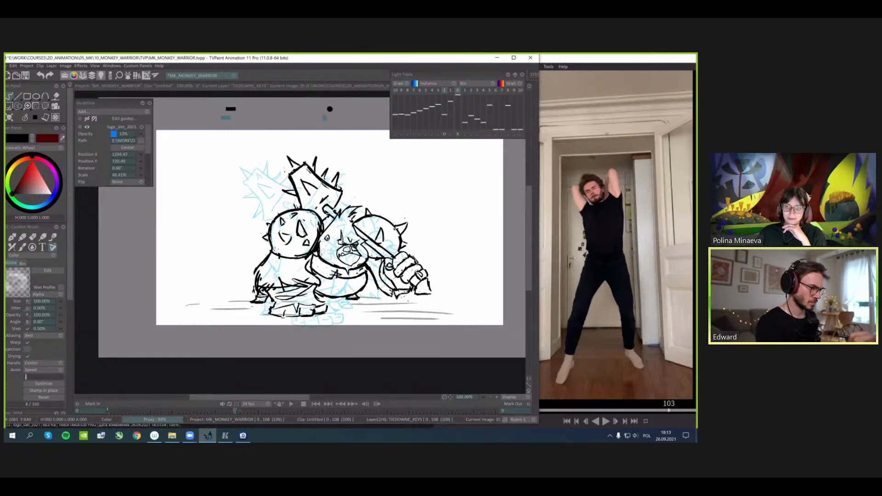
pyautogui.moveTo(290, 215); pyautogui.dragTo(288, 210)
pyautogui.moveTo(268, 243)
pyautogui.mouseDown()
pyautogui.moveTo(297, 255)
pyautogui.moveTo(298, 233)
pyautogui.mouseUp()
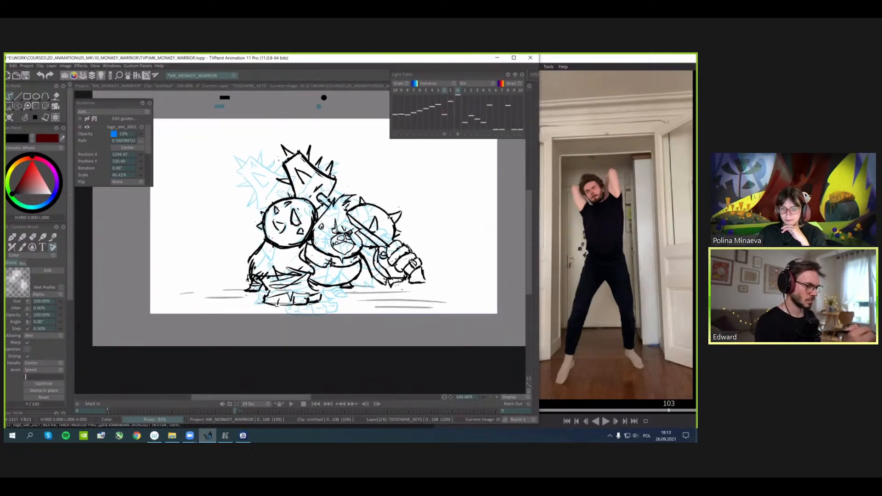
pyautogui.press('l')
# - Flip repeatedly between the marked standing and crouching keys to examine how the near shoulder pad's markings and spikes carry over
pyautogui.hotkey('shift', 'Left')
pyautogui.hotkey('shift', 'Right')
pyautogui.hotkey('shift', 'Left')
pyautogui.hotkey('shift', 'Right')
pyautogui.hotkey('shift', 'Left')
pyautogui.hotkey('shift', 'Right')
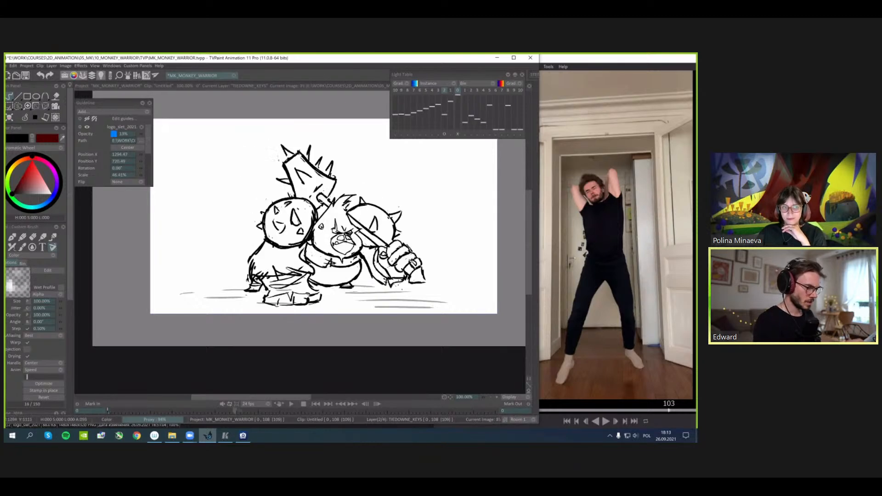
pyautogui.hotkey('shift', 'Left')
pyautogui.hotkey('shift', 'Right')
pyautogui.hotkey('shift', 'Left')
pyautogui.hotkey('shift', 'Right')
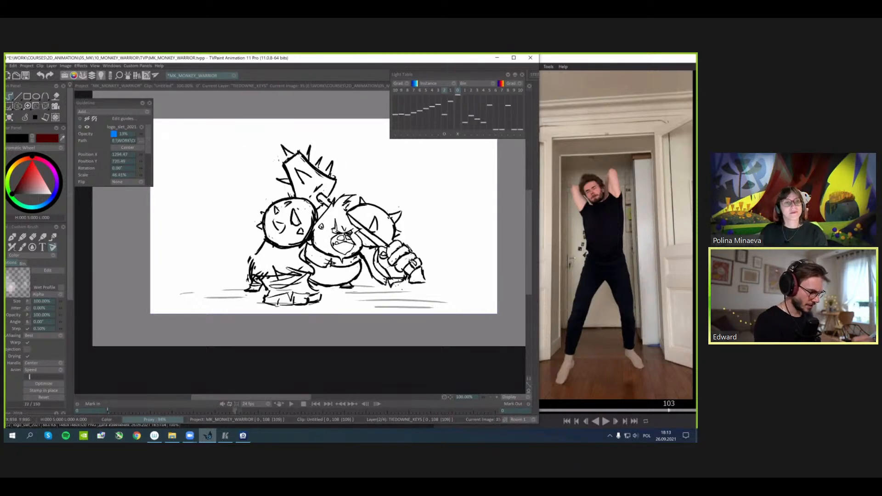
pyautogui.hotkey('shift', 'Left')
pyautogui.hotkey('shift', 'Right')
pyautogui.hotkey('shift', 'Left')
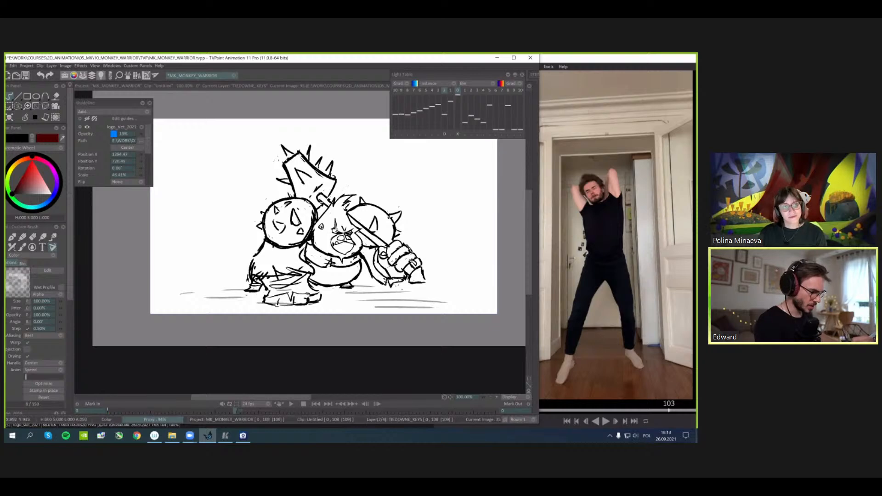
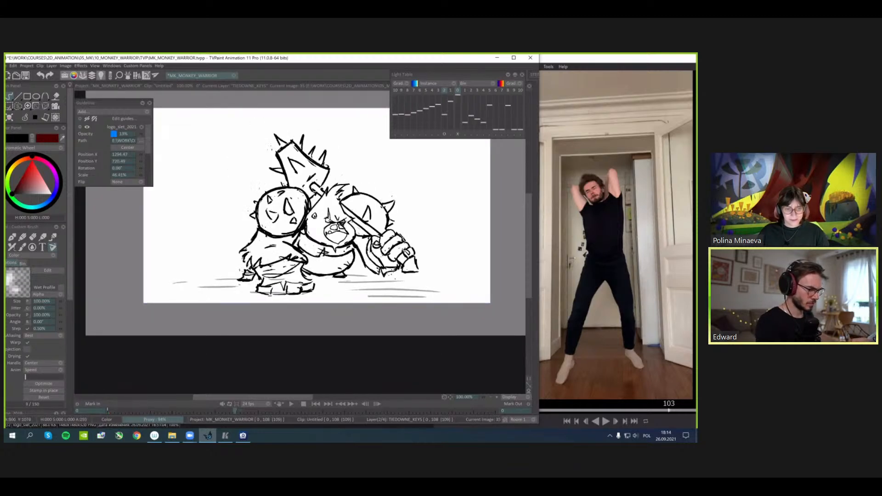
# - Mirror the canvas view horizontally and flip between the standing and crouching keys to compare their silhouettes
pyautogui.press('x')
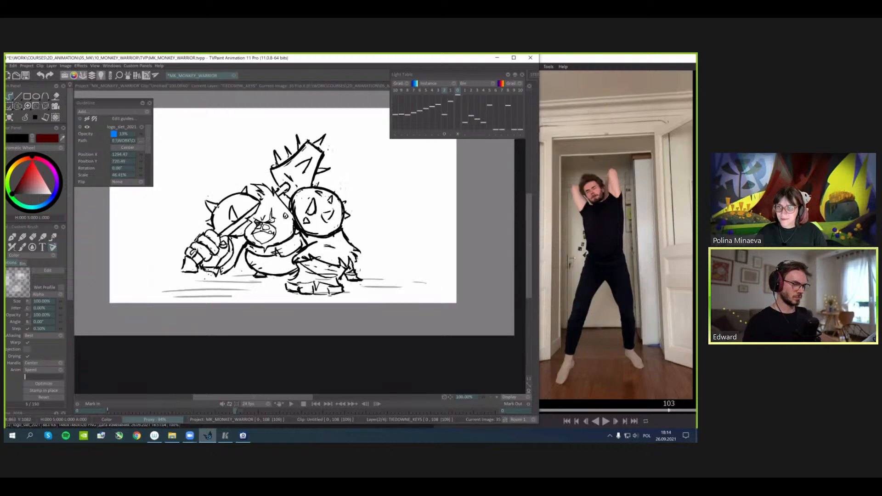
pyautogui.press('Left')
pyautogui.press('Right')
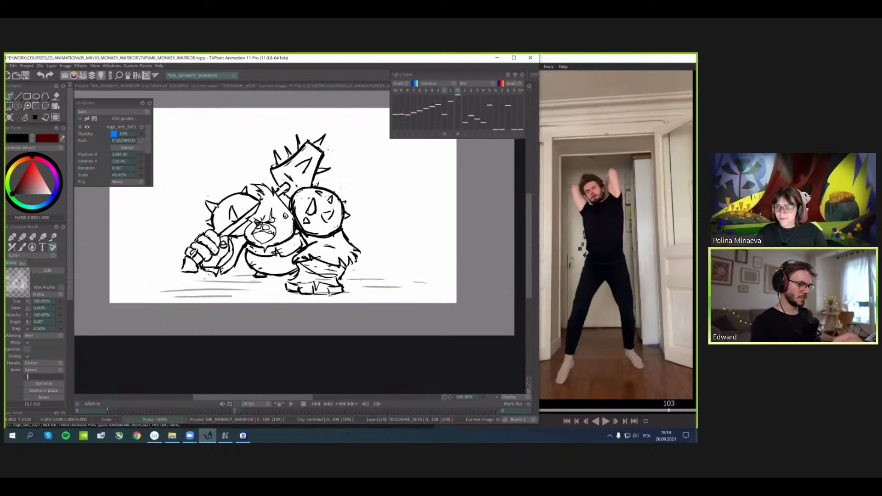
pyautogui.press('Left')
pyautogui.press('Right')
pyautogui.press('Left')
pyautogui.press('Right')
pyautogui.press('Left')
pyautogui.press('Right')
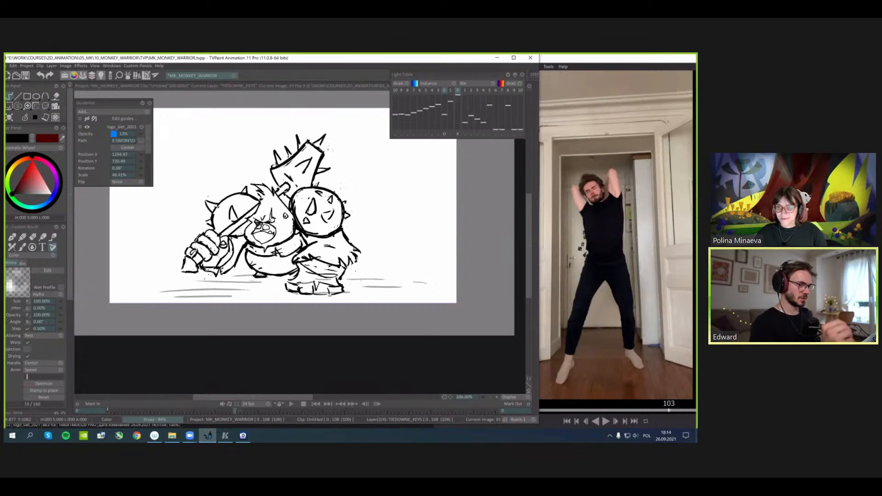
pyautogui.press('Left')
pyautogui.press('Right')
pyautogui.press('Left')
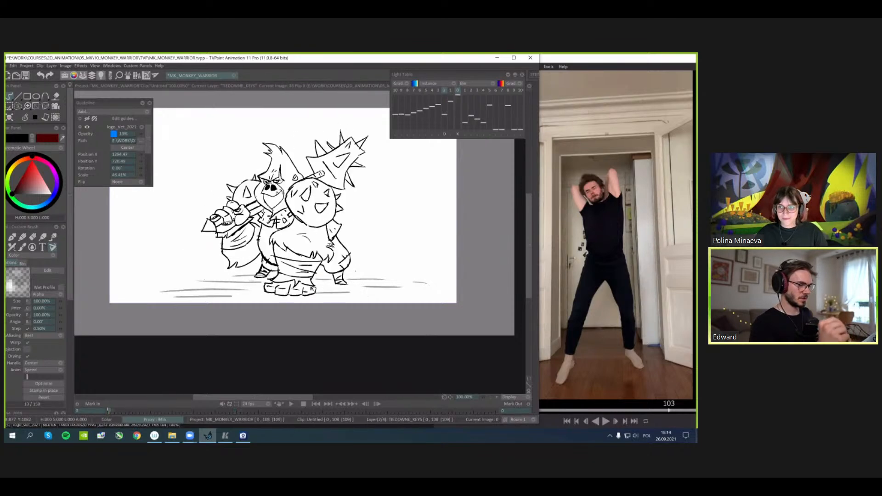
pyautogui.press('Right')
# - Restore the unmirrored canvas view and flip between the standing and crouching keys to check the change of pose
pyautogui.press('x')
pyautogui.press('Left')
pyautogui.press('Right')
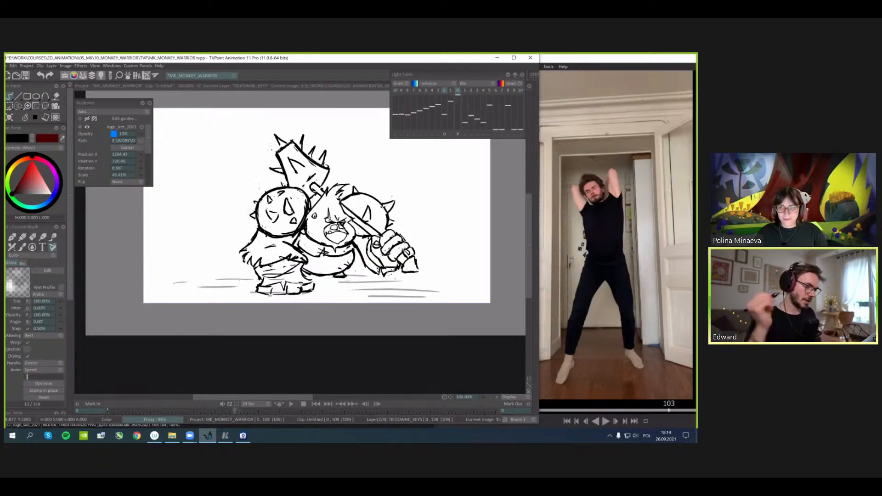
pyautogui.press('Left')
pyautogui.press('Right')
pyautogui.press('Left')
pyautogui.press('Right')
pyautogui.press('Left')
pyautogui.press('Right')
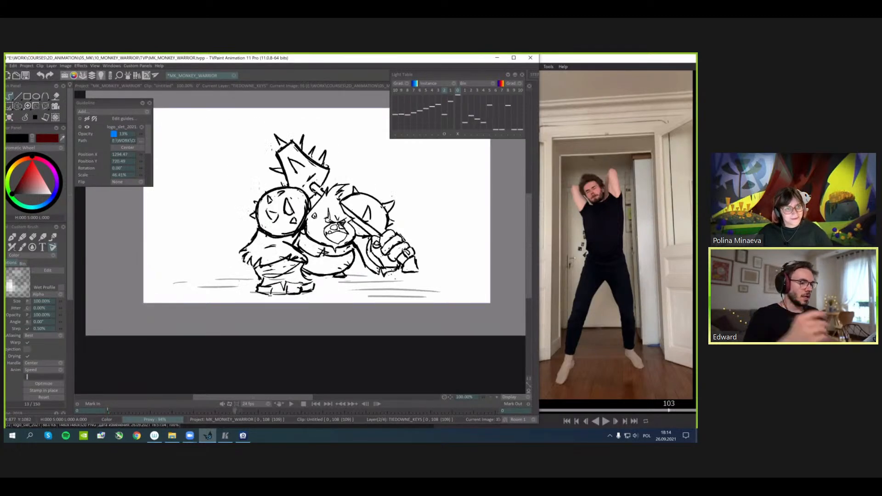
# - Step back and forth through the neighbouring keys at 75% zoom to review how the crouching pose reads in sequence
pyautogui.moveTo(435, 215)
pyautogui.mouseDown()
pyautogui.moveTo(436, 231)
pyautogui.moveTo(429, 209)
pyautogui.mouseUp()
pyautogui.press('less')
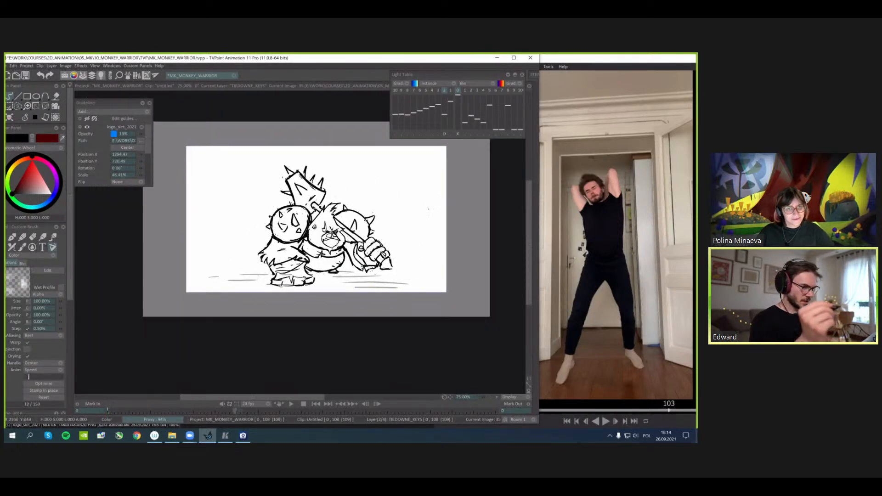
pyautogui.press('Right')
pyautogui.press('Left')
pyautogui.press('Left')
pyautogui.press('Left')
pyautogui.press('Right')
pyautogui.press('Right')
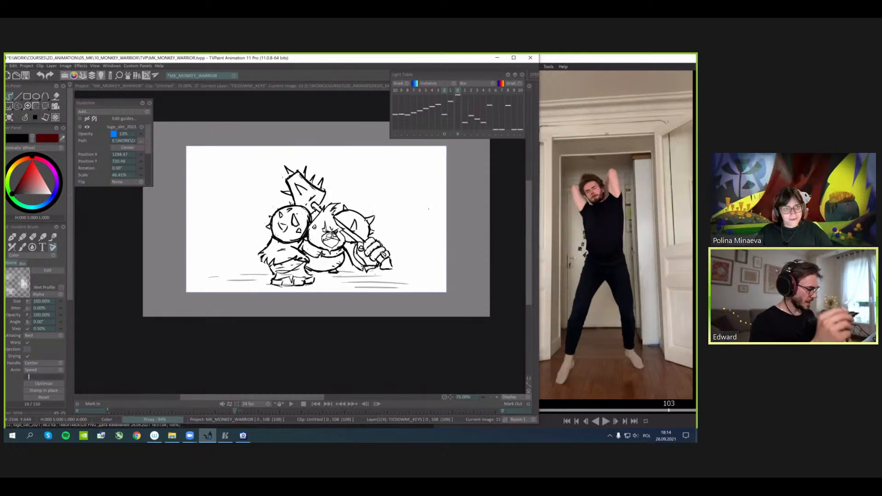
# - Go to the standing key at frame 22, show the timeline and view the whole drawing at 50%
pyautogui.press('Left')
pyautogui.press('Tab')
pyautogui.moveTo(429, 209); pyautogui.dragTo(393, 192)
pyautogui.press('less')
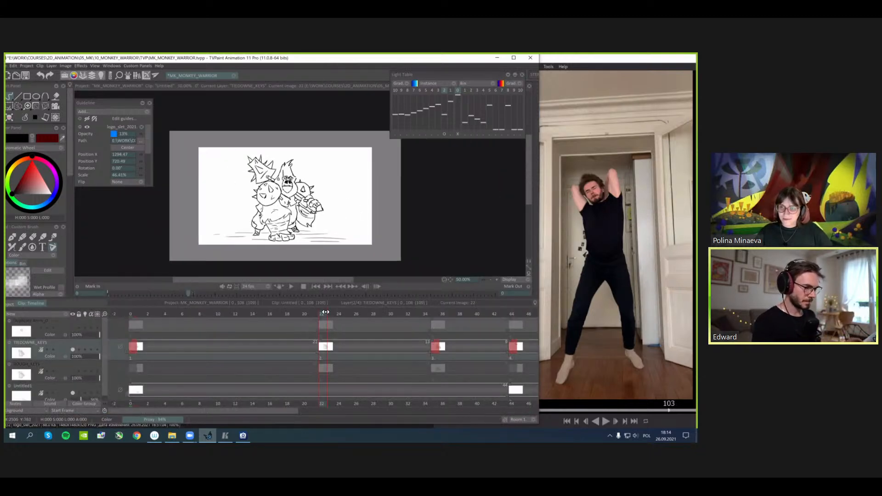
# - Insert a blank image at frame 28 on the TIEDOWNE_KEYS layer and hide the timeline
pyautogui.moveTo(324, 314)
pyautogui.mouseDown()
pyautogui.moveTo(198, 319)
pyautogui.moveTo(434, 348)
pyautogui.moveTo(351, 362)
pyautogui.moveTo(375, 364)
pyautogui.mouseUp()
pyautogui.press('Insert')
pyautogui.moveTo(380, 315); pyautogui.dragTo(375, 336)
pyautogui.press('Tab')
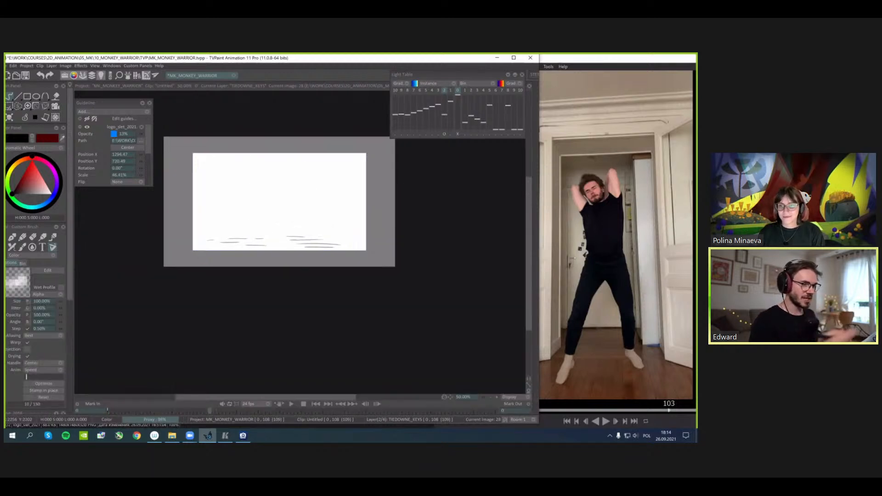
# - Set the light table to show only the nearest previous and next drawings and view the canvas at 100%
pyautogui.click(444, 133)
pyautogui.press('+')
pyautogui.click(451, 89)
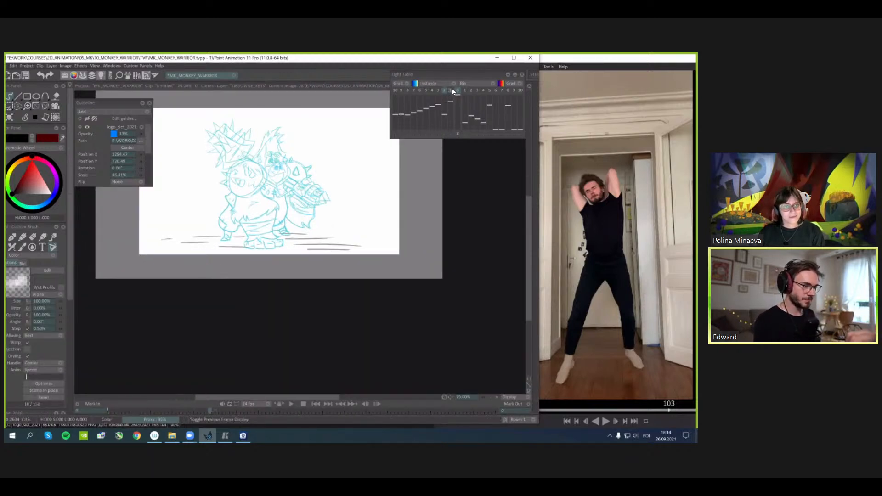
pyautogui.press('+')
pyautogui.click(464, 90)
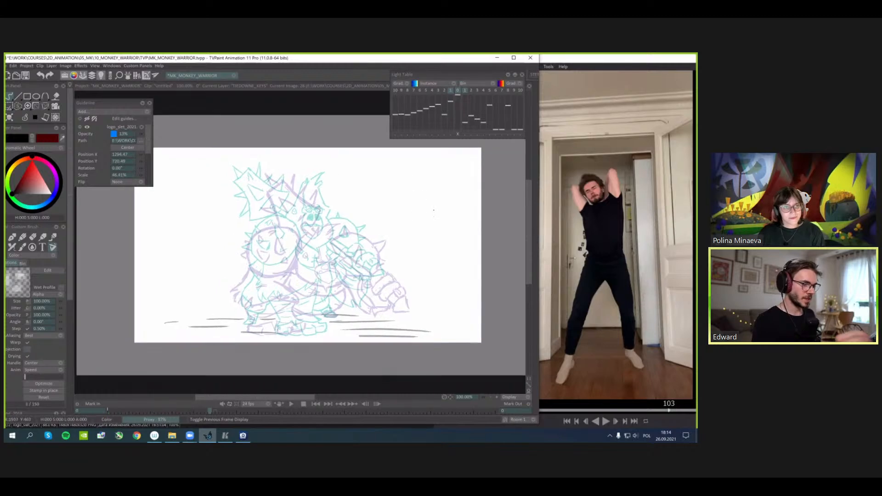
# - Flip between the blank frame and its neighbouring keys to study the change of pose, ending on frame 28
pyautogui.press('Left')
pyautogui.press('Left')
pyautogui.press('Left')
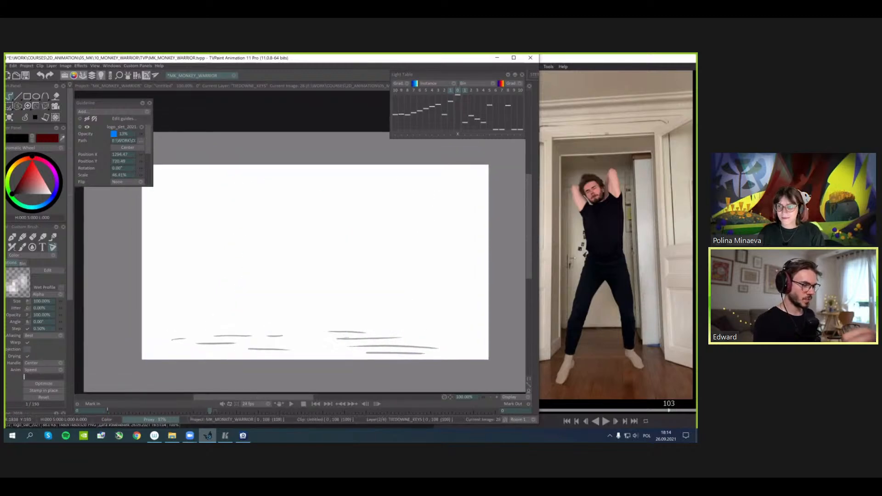
pyautogui.press('Right')
pyautogui.press('Right')
pyautogui.press('Left')
pyautogui.press('Left')
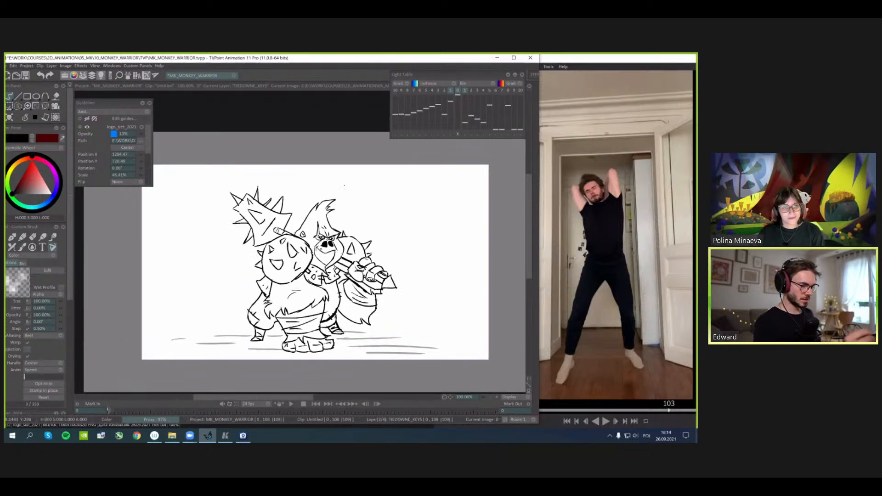
pyautogui.press('Right')
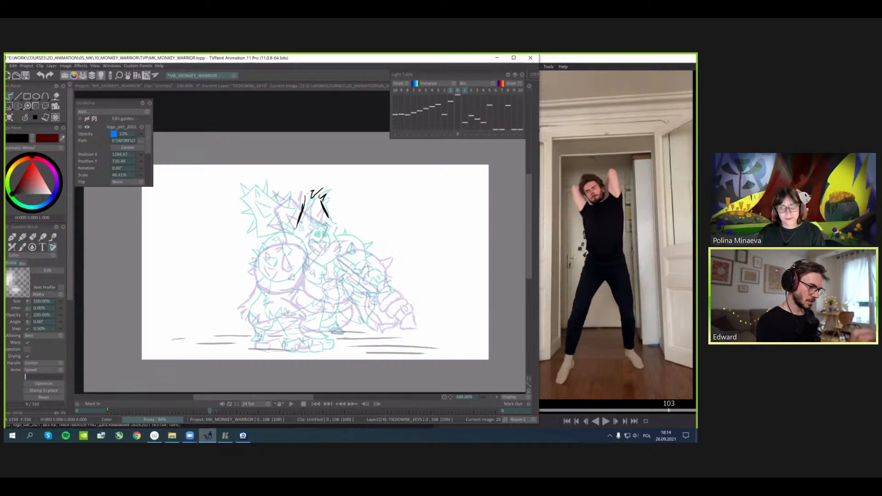
# - Sketch the gorilla's pointed hair tuft, face outline and round shoulder pad between the two light-table poses
pyautogui.moveTo(305, 197); pyautogui.dragTo(312, 191)
pyautogui.moveTo(324, 230)
pyautogui.mouseDown()
pyautogui.moveTo(318, 225)
pyautogui.moveTo(321, 256)
pyautogui.mouseUp()
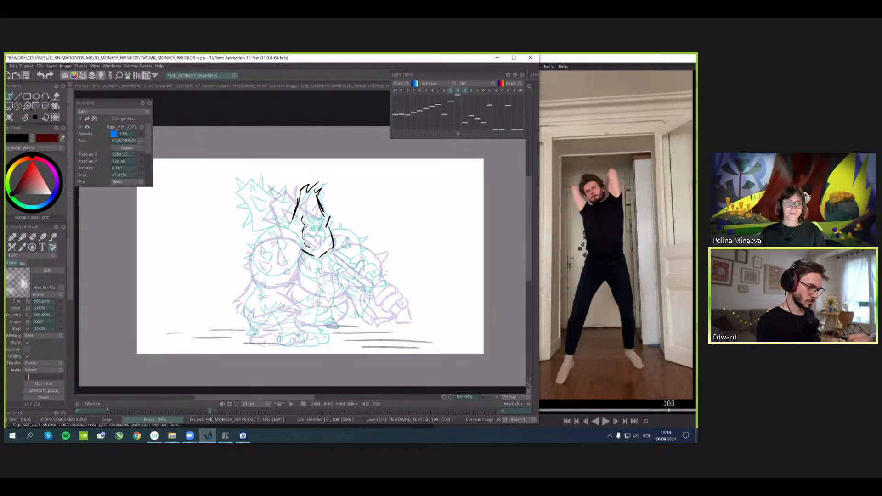
pyautogui.moveTo(310, 214); pyautogui.dragTo(303, 218)
pyautogui.moveTo(298, 240)
pyautogui.mouseDown()
pyautogui.moveTo(255, 250)
pyautogui.moveTo(294, 254)
pyautogui.mouseUp()
pyautogui.moveTo(299, 257)
pyautogui.mouseDown()
pyautogui.moveTo(302, 240)
pyautogui.moveTo(263, 276)
pyautogui.mouseUp()
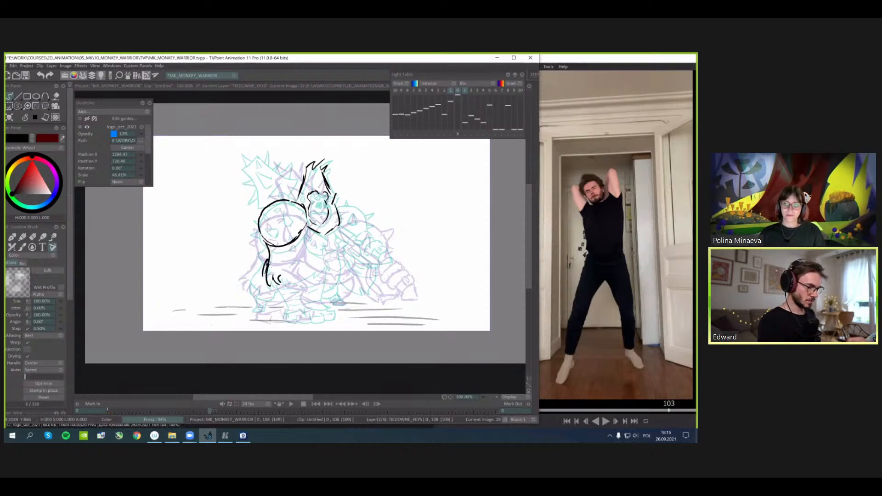
# - Draw the torso with its ragged fur edge, the wrapped waist, and the front leg and foot below the shoulder pad
pyautogui.hotkey('ctrl', 'z')
pyautogui.moveTo(270, 248); pyautogui.dragTo(265, 267)
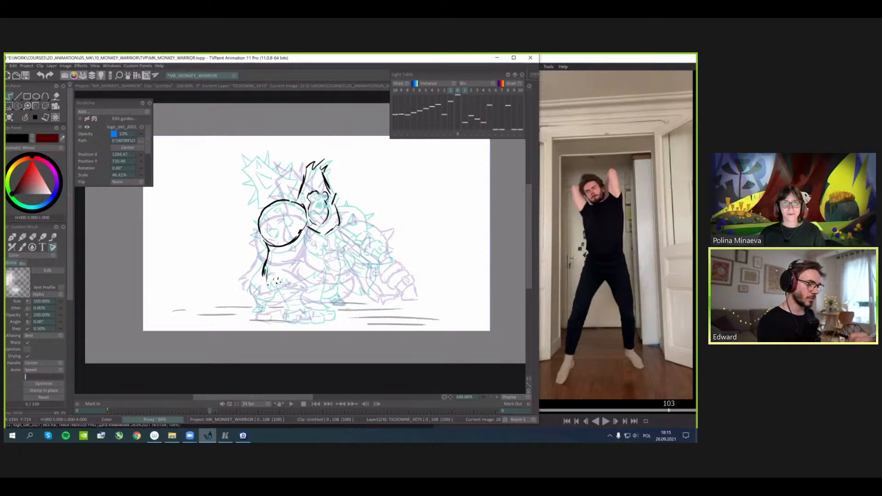
pyautogui.moveTo(299, 233); pyautogui.dragTo(317, 253)
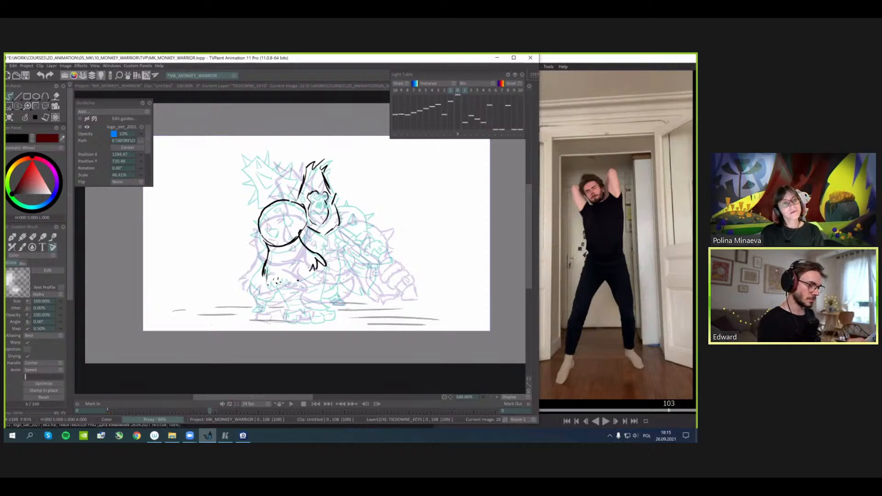
pyautogui.moveTo(306, 275)
pyautogui.mouseDown()
pyautogui.moveTo(302, 262)
pyautogui.moveTo(310, 286)
pyautogui.mouseUp()
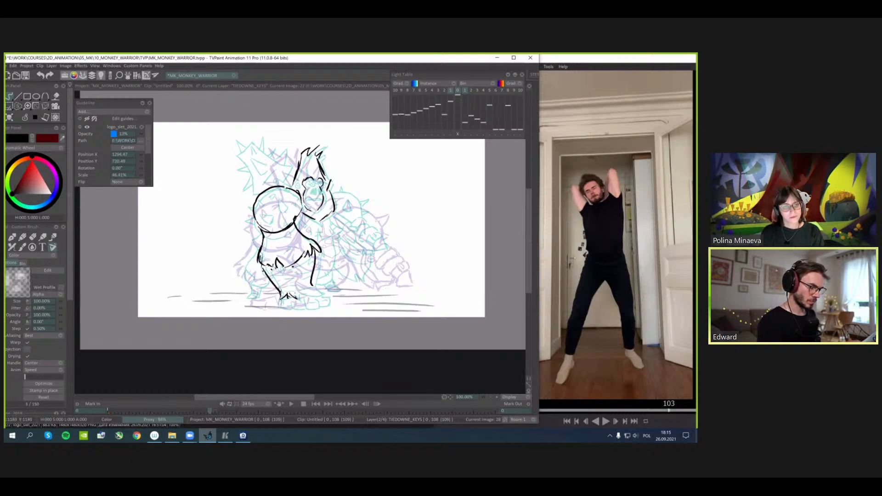
pyautogui.moveTo(325, 267); pyautogui.dragTo(324, 295)
pyautogui.hotkey('ctrl', 'z')
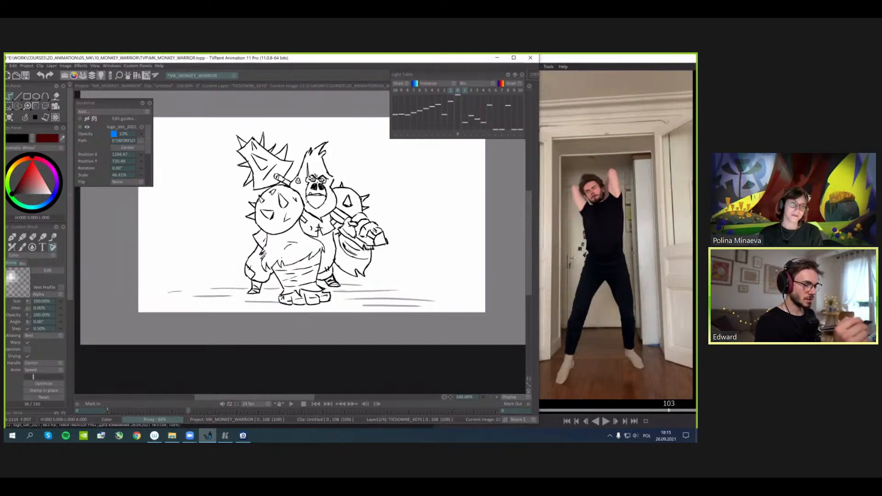
# - Select the furry torso, shift and skew it slightly up and to the left, and compare it with the standing key
pyautogui.press('Left')
pyautogui.press('Right')
pyautogui.press('s')
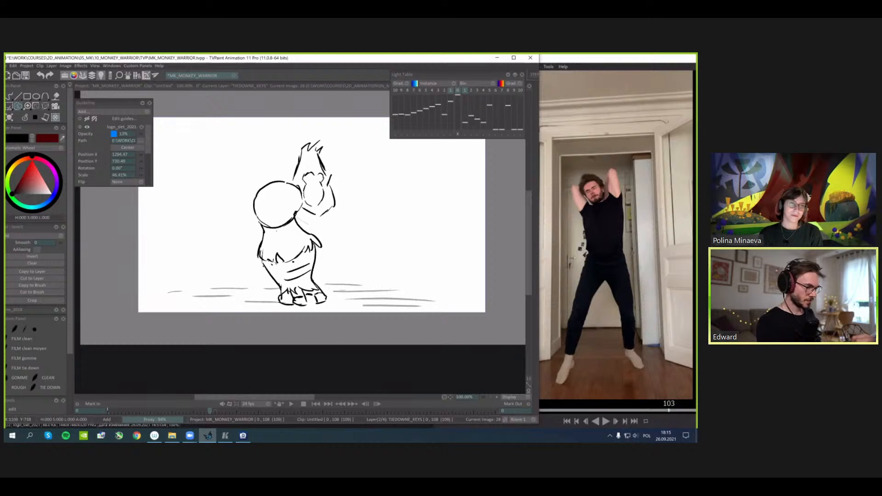
pyautogui.hotkey('ctrl', 't')
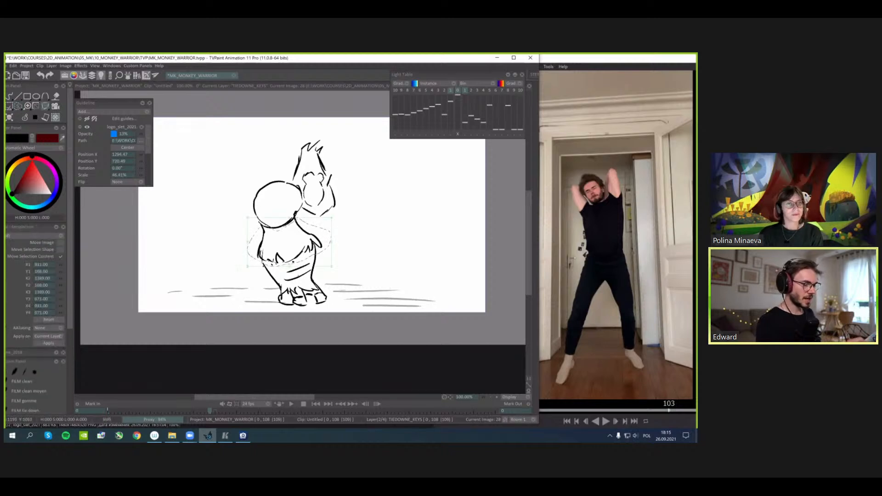
pyautogui.moveTo(289, 266); pyautogui.dragTo(284, 266)
pyautogui.moveTo(242, 238); pyautogui.dragTo(239, 232)
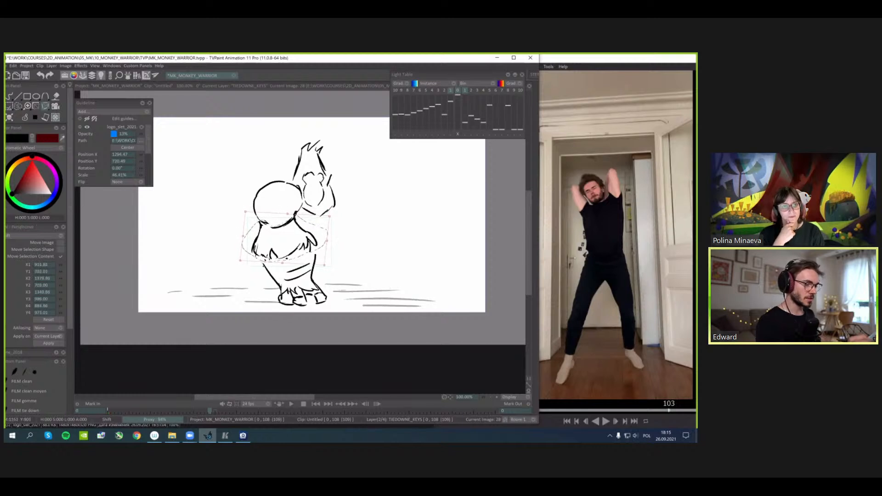
pyautogui.press('Return')
pyautogui.press('Left')
pyautogui.press('Right')
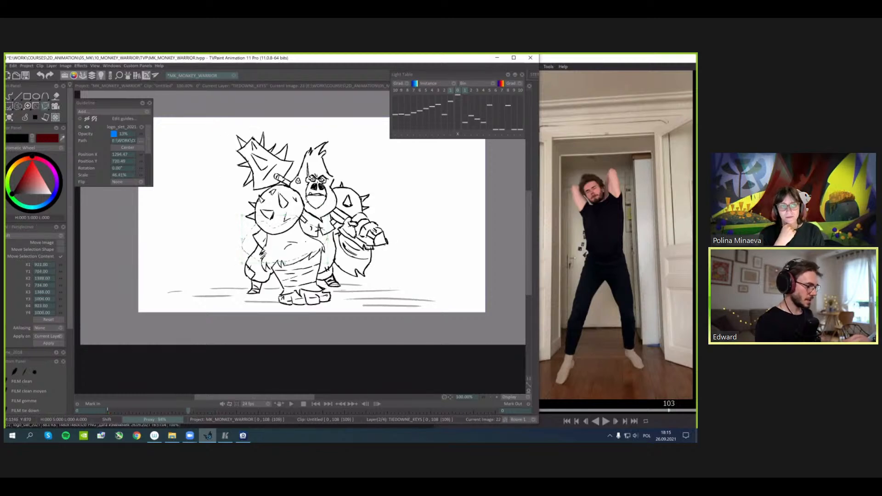
pyautogui.press('Right')
# - Select the round shoulder pad, move it slightly up and to the left, and flip against the neighbouring keys
pyautogui.press('s')
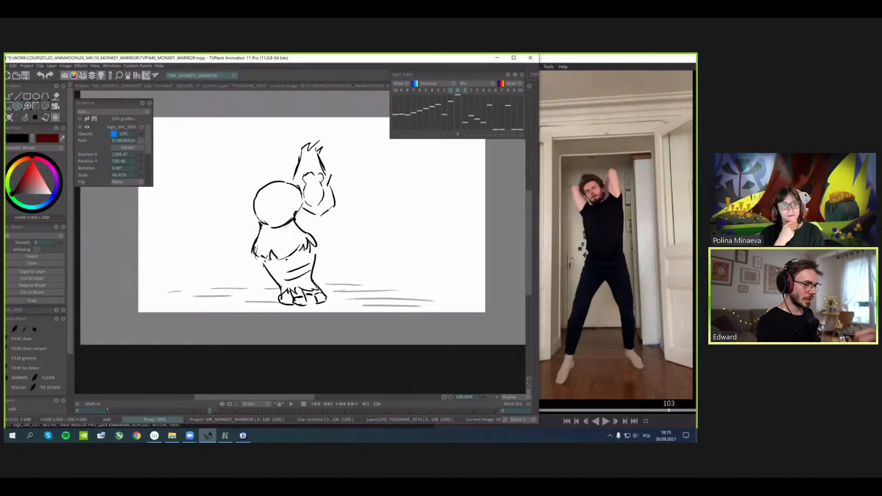
pyautogui.press('t')
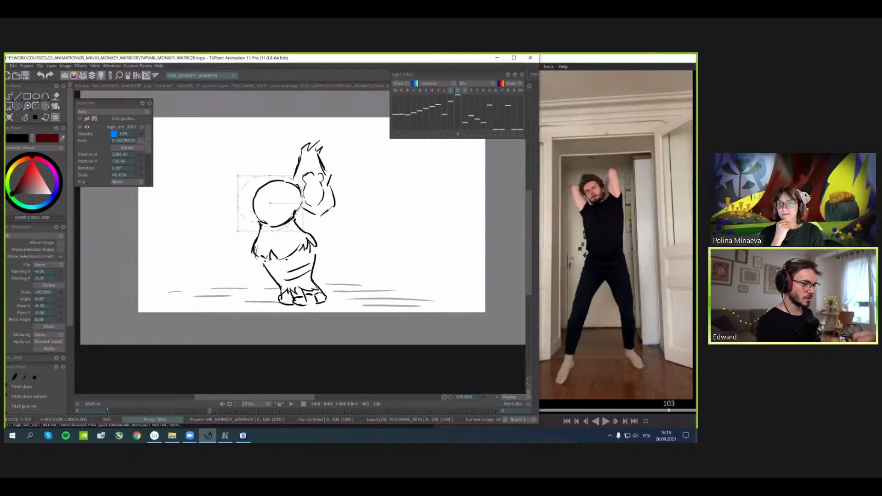
pyautogui.press('b')
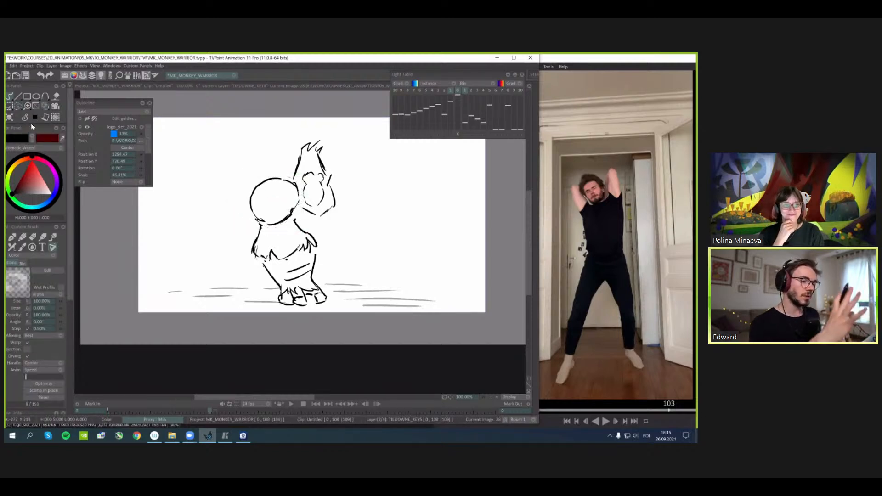
pyautogui.press('Left')
pyautogui.press('Left')
pyautogui.press('Right')
pyautogui.press('Right')
# - Nudge the round shoulder pad a little further left and check it against the standing key
pyautogui.moveTo(294, 183); pyautogui.dragTo(298, 208)
pyautogui.press('s')
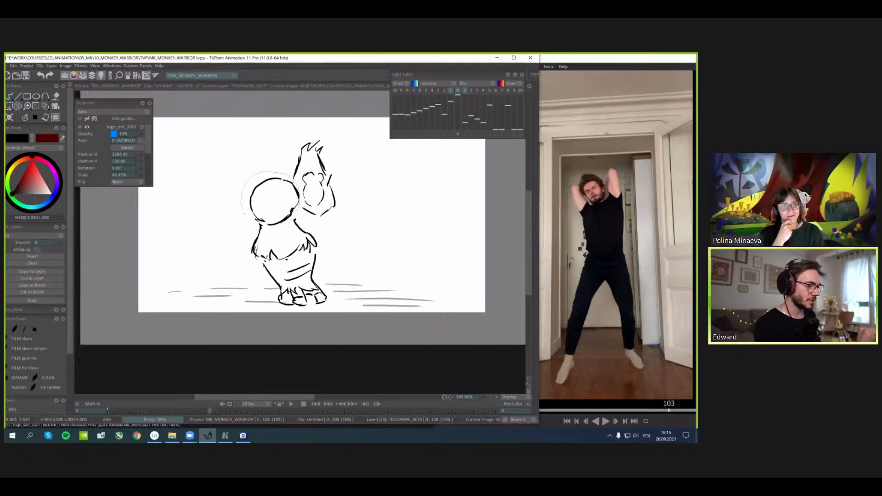
pyautogui.hotkey('ctrl', 't')
pyautogui.moveTo(291, 207); pyautogui.dragTo(288, 208)
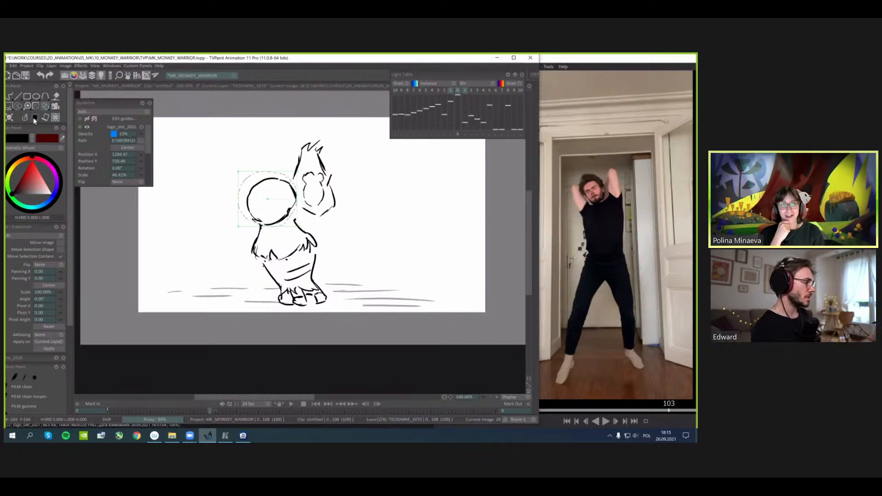
pyautogui.press('b')
pyautogui.press('Left')
pyautogui.press('Right')
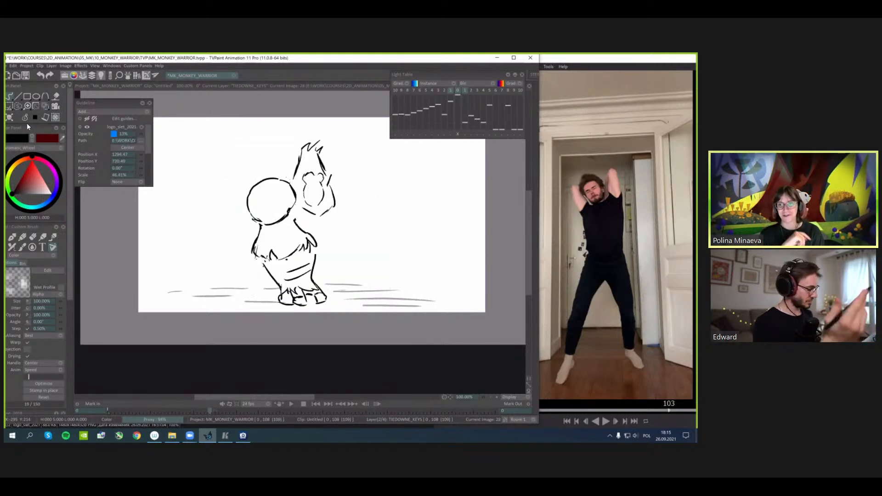
# - Extend the torso's chest line to meet the moved shoulder pad and flip through the keys to check it
pyautogui.press('s')
pyautogui.press('b')
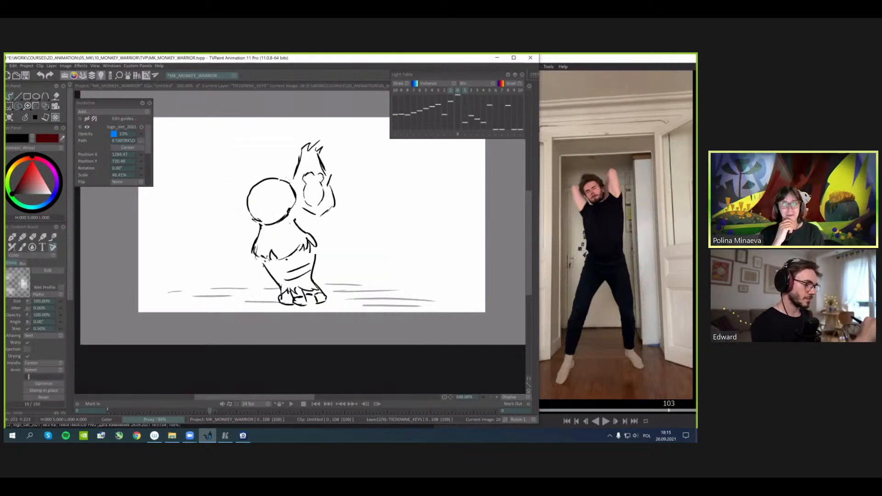
pyautogui.moveTo(290, 211); pyautogui.dragTo(296, 223)
pyautogui.press('Left')
pyautogui.press('Left')
pyautogui.press('Right')
pyautogui.press('Right')
# - Redraw the fur tip at the torso's left edge, comparing the stroke with the standing key
pyautogui.moveTo(262, 255)
pyautogui.mouseDown()
pyautogui.moveTo(268, 258)
pyautogui.moveTo(256, 261)
pyautogui.mouseUp()
pyautogui.press('Left')
pyautogui.press('Right')
pyautogui.press('Left')
pyautogui.press('Right')
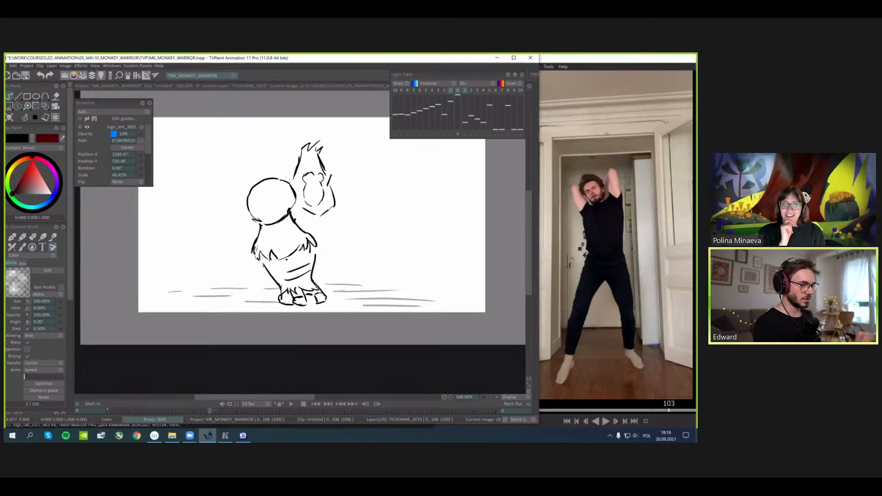
pyautogui.hotkey('ctrl', 'z')
pyautogui.press('Right')
pyautogui.press('Left')
pyautogui.moveTo(252, 252)
pyautogui.mouseDown()
pyautogui.moveTo(258, 261)
pyautogui.moveTo(260, 253)
pyautogui.mouseUp()
pyautogui.press('Left')
pyautogui.press('Right')
pyautogui.press('Left')
pyautogui.press('Right')
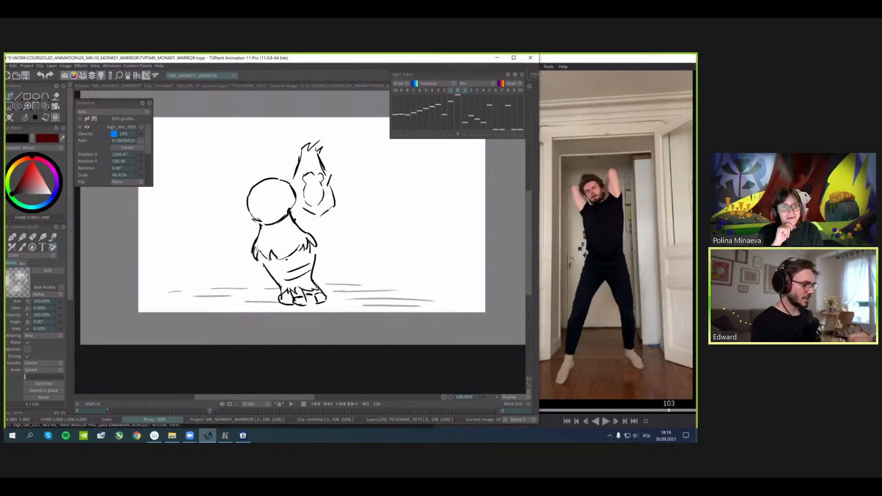
# - Select the wrapped waist and leg, move them up and left under the torso, and compare with the neighbouring keys
pyautogui.press('s')
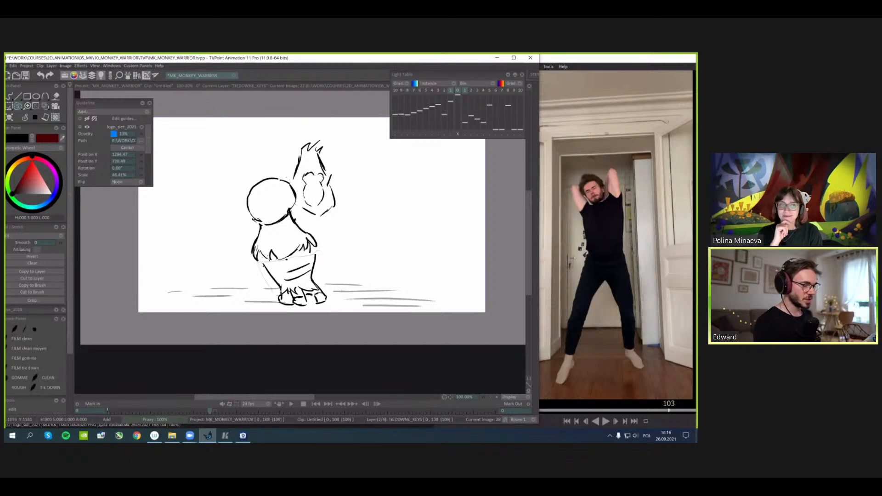
pyautogui.press('t')
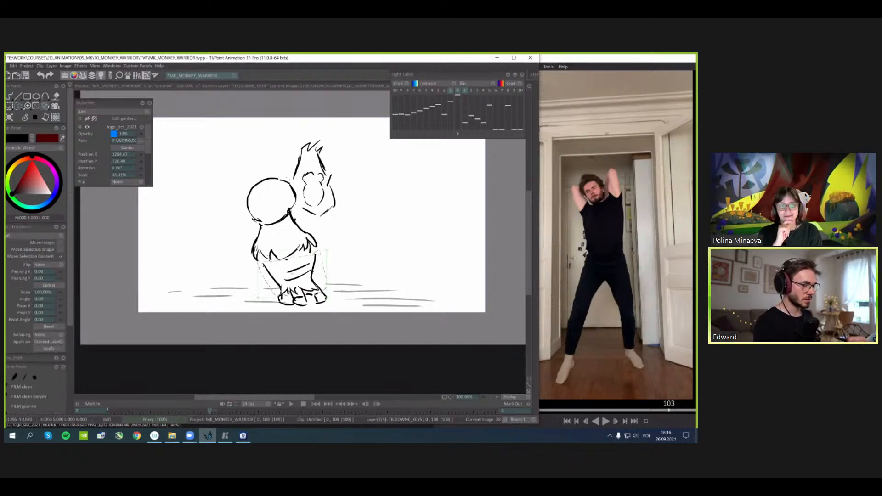
pyautogui.moveTo(314, 272); pyautogui.dragTo(309, 267)
pyautogui.press('Left')
pyautogui.press('Left')
pyautogui.press('Right')
pyautogui.press('Right')
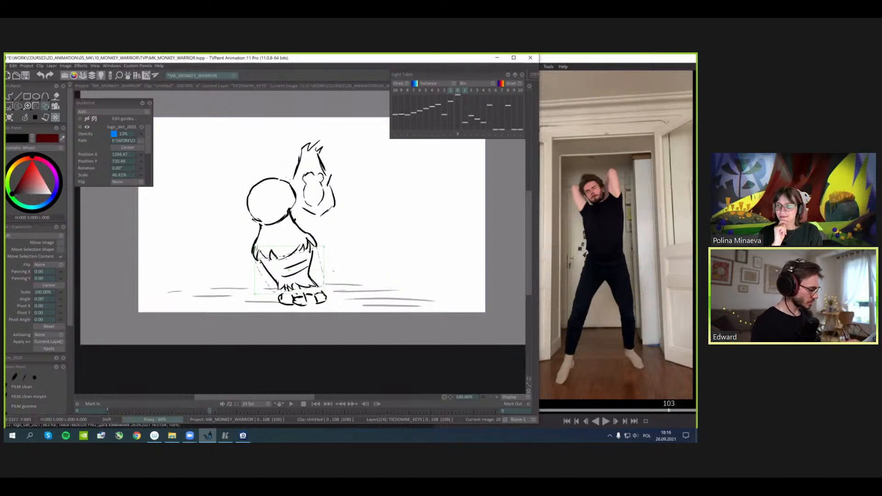
# - Select the front foot, fit it under the shifted leg, and flip against the standing key
pyautogui.press('s')
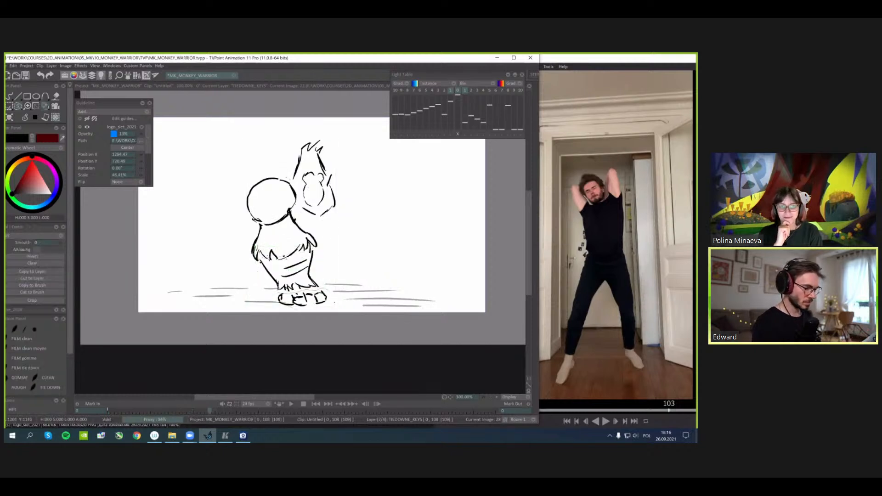
pyautogui.press('t')
pyautogui.moveTo(334, 302)
pyautogui.mouseDown()
pyautogui.moveTo(322, 287)
pyautogui.moveTo(304, 297)
pyautogui.moveTo(302, 284)
pyautogui.moveTo(333, 298)
pyautogui.mouseUp()
pyautogui.moveTo(275, 297); pyautogui.dragTo(314, 302)
pyautogui.click(34, 119)
pyautogui.press('Left')
pyautogui.press('Right')
pyautogui.press('Left')
pyautogui.press('Right')
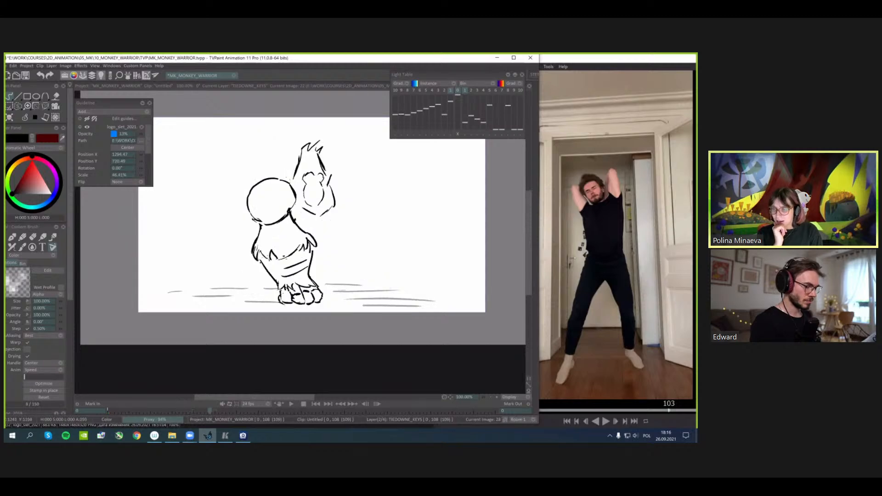
# - Flip repeatedly between the new in-between drawing and the standing key to examine the foot, leg and body shift
pyautogui.press('Left')
pyautogui.press('Right')
pyautogui.press('Left')
pyautogui.press('Right')
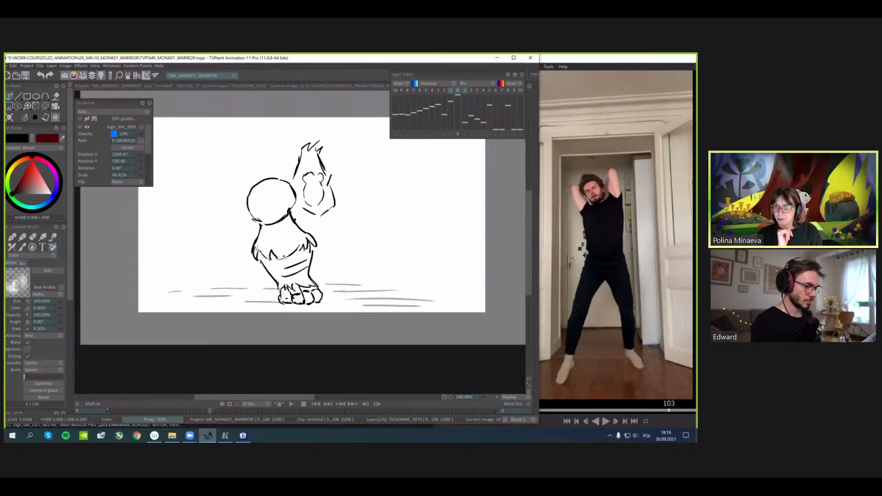
pyautogui.press('Left')
pyautogui.press('Right')
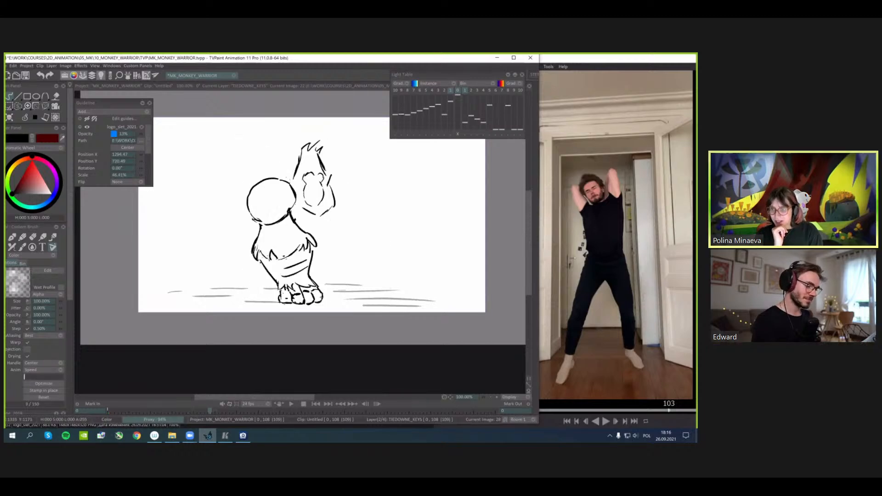
pyautogui.press('Left')
pyautogui.press('Right')
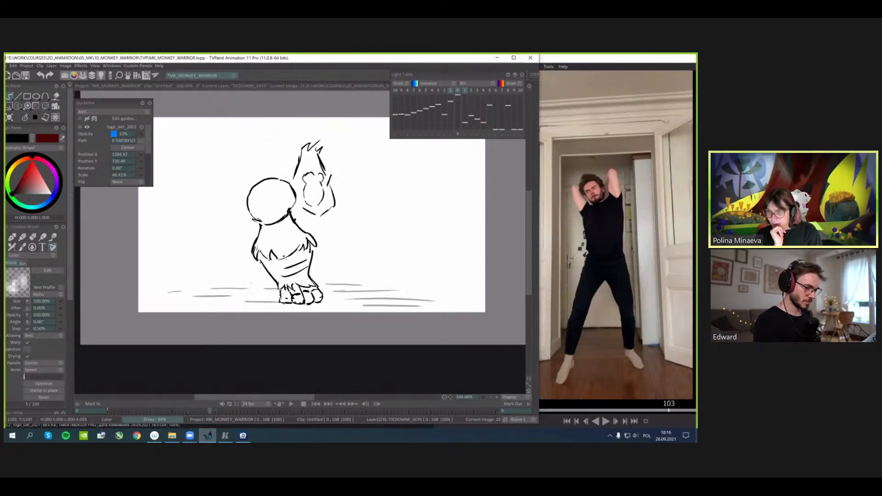
pyautogui.press('Right')
pyautogui.press('Left')
pyautogui.press('Right')
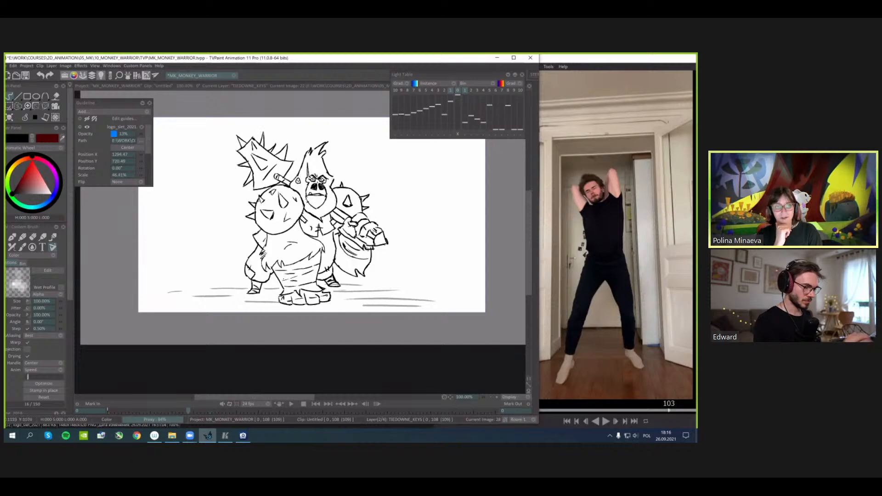
pyautogui.press('Left')
pyautogui.press('Left')
pyautogui.press('Right')
pyautogui.press('Right')
pyautogui.press('Left')
pyautogui.press('Right')
pyautogui.press('Left')
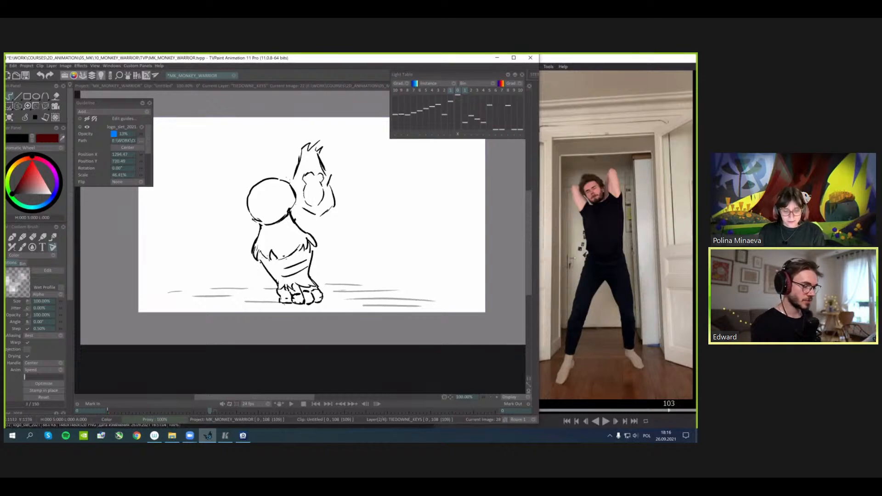
# - Flip between the in-between at frame 28 and the standing key to examine the head, shoulder and torso placement
pyautogui.hotkey('ctrl', 'Left')
pyautogui.hotkey('ctrl', 'Right')
pyautogui.hotkey('ctrl', 'Left')
pyautogui.hotkey('ctrl', 'Right')
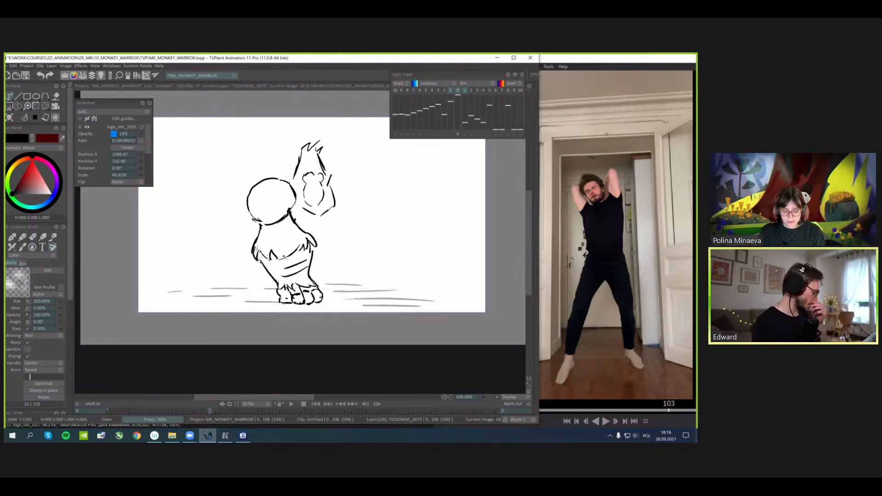
pyautogui.press('s')
pyautogui.hotkey('ctrl', 'Left')
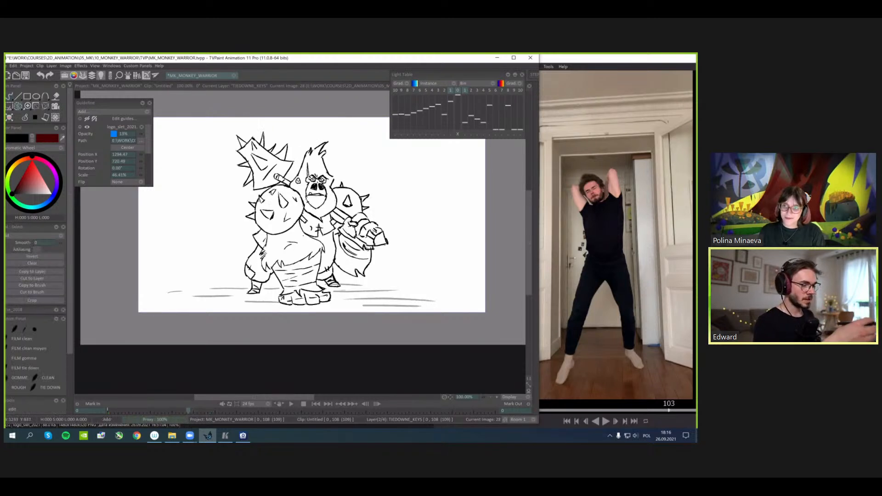
pyautogui.hotkey('ctrl', 'Right')
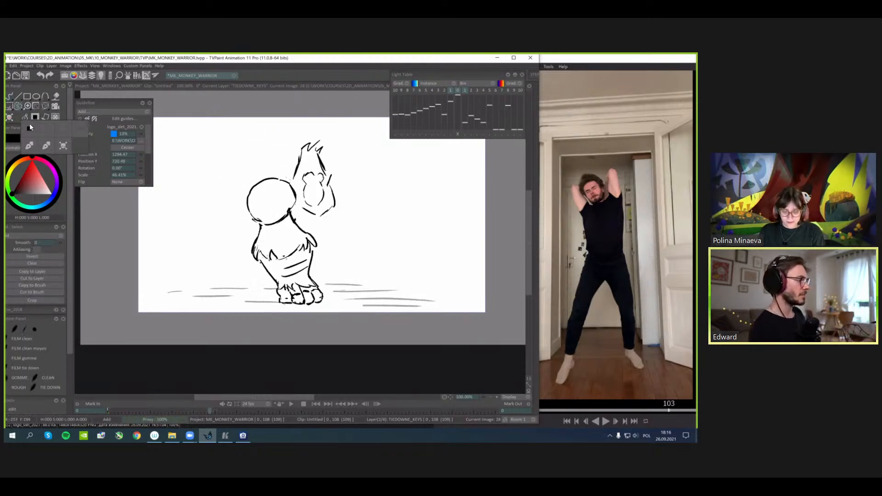
pyautogui.click(26, 121)
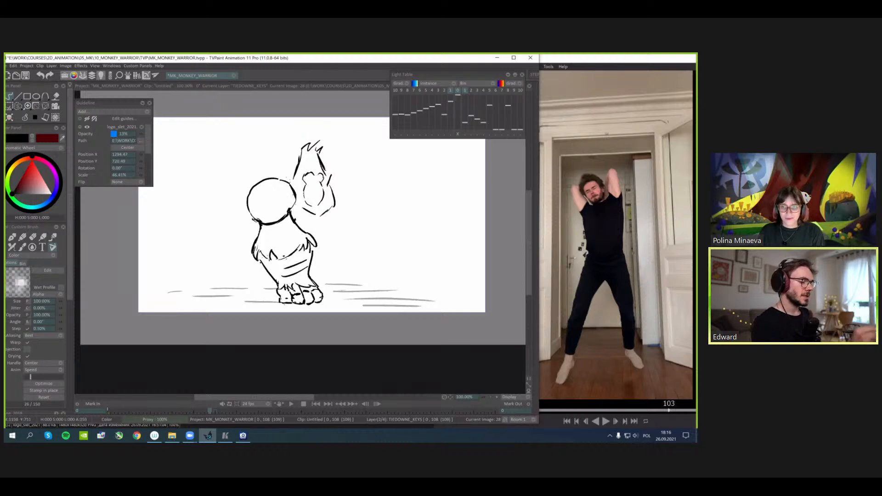
pyautogui.moveTo(310, 192); pyautogui.dragTo(312, 199)
pyautogui.hotkey('ctrl', 'Left')
pyautogui.hotkey('ctrl', 'Right')
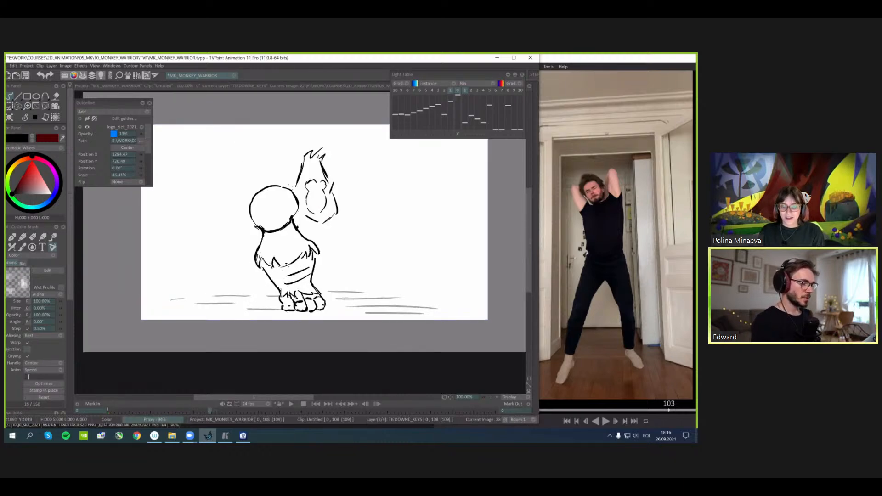
pyautogui.hotkey('ctrl', 'Left')
pyautogui.hotkey('ctrl', 'Right')
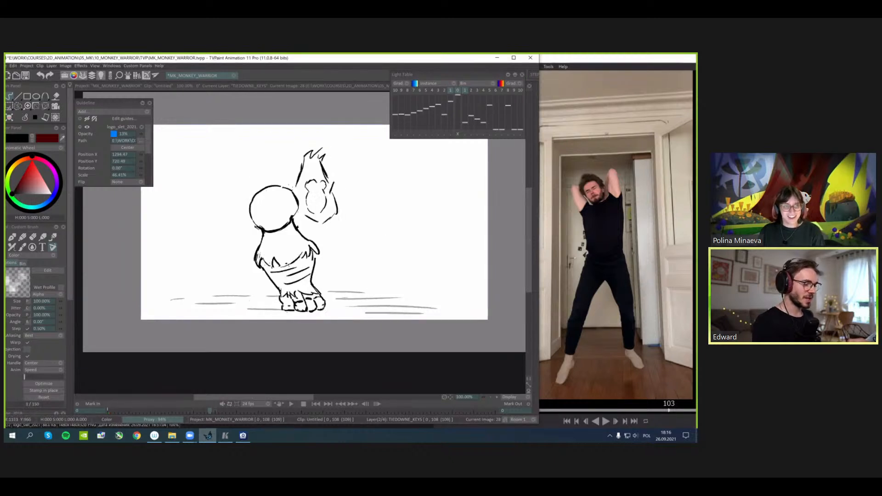
pyautogui.hotkey('ctrl', 'Left')
pyautogui.hotkey('ctrl', 'Right')
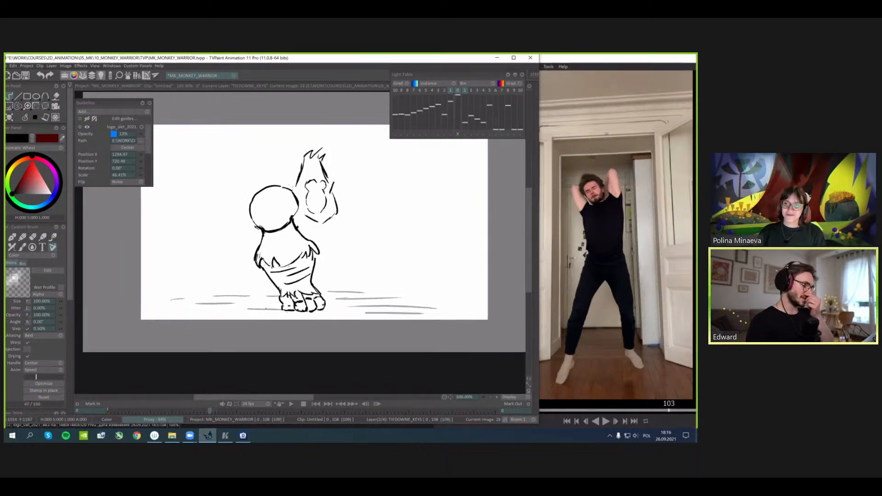
pyautogui.press('Left')
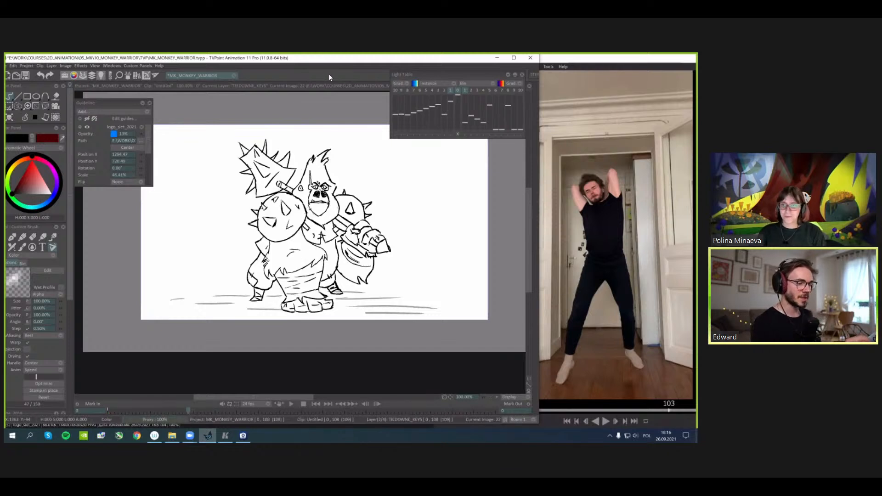
pyautogui.hotkey('ctrl', 'Right')
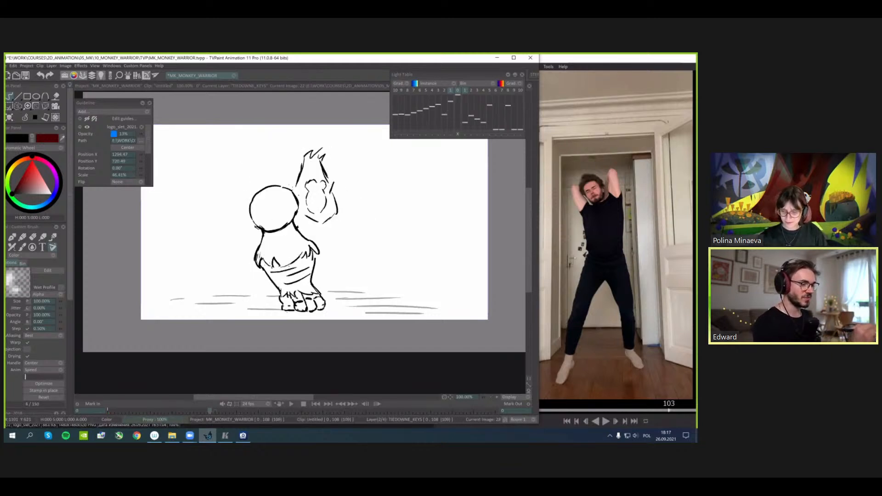
pyautogui.press('Left')
pyautogui.press('Right')
# - Select the near round shoulder pad, nudge it slightly down, and compare its position with the standing key
pyautogui.press('s')
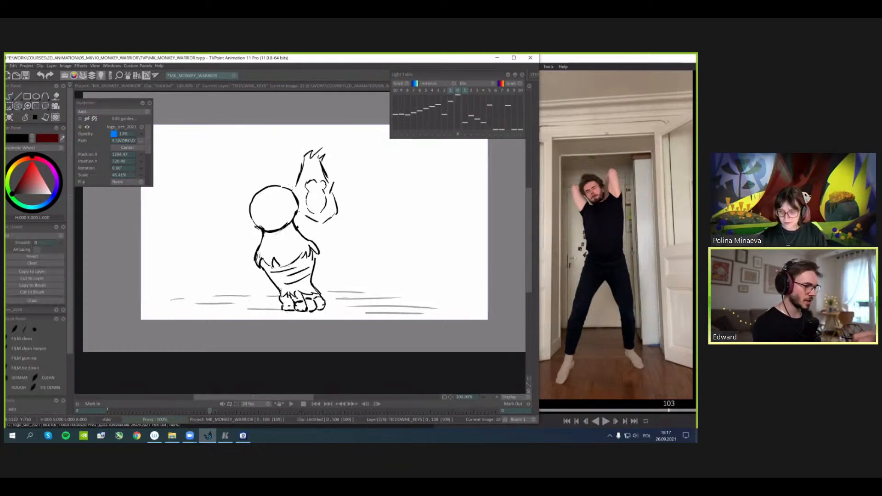
pyautogui.hotkey('ctrl', 't')
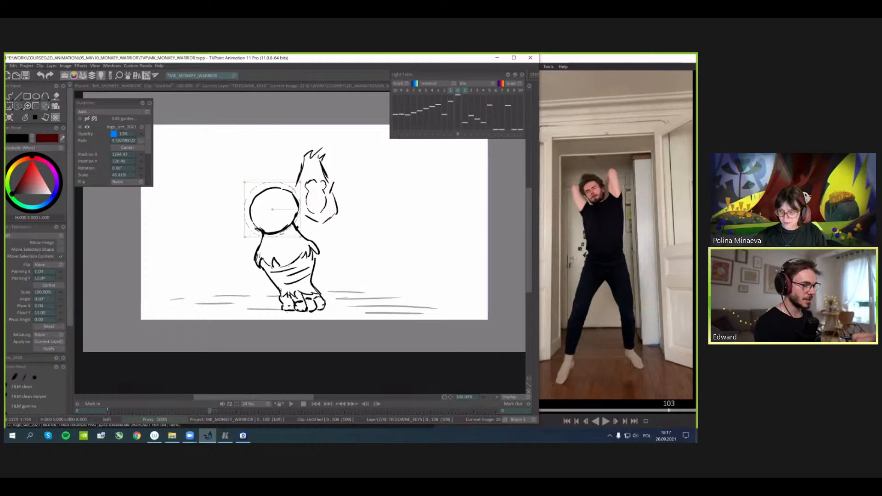
pyautogui.moveTo(282, 223); pyautogui.dragTo(282, 227)
pyautogui.press('Return')
pyautogui.hotkey('ctrl', 'd')
pyautogui.press('b')
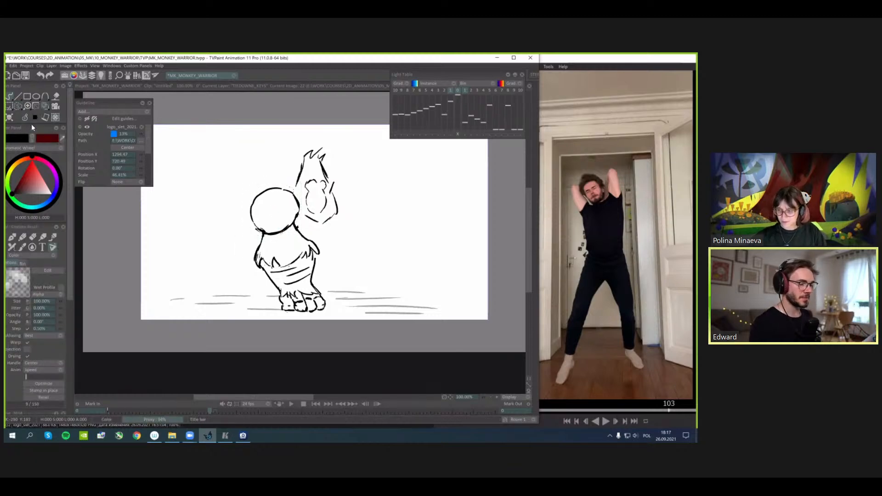
pyautogui.press('Left')
pyautogui.press('Right')
pyautogui.press('Left')
pyautogui.press('Right')
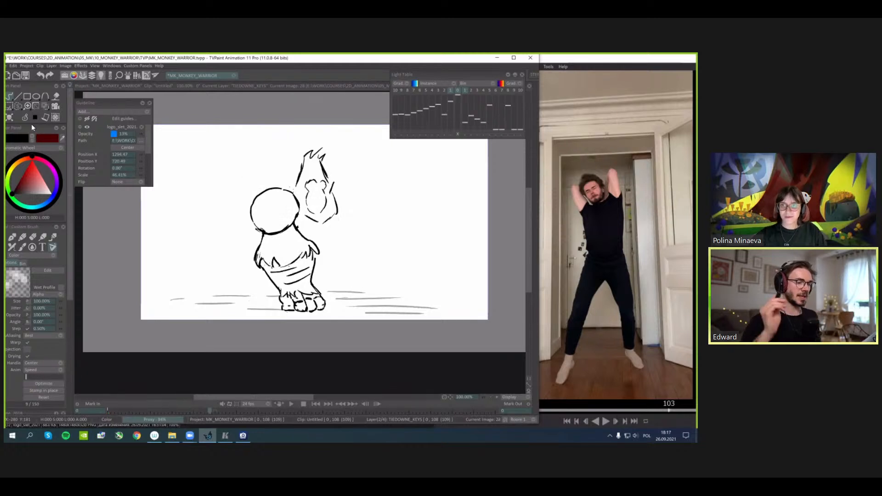
pyautogui.press('Left')
pyautogui.press('Right')
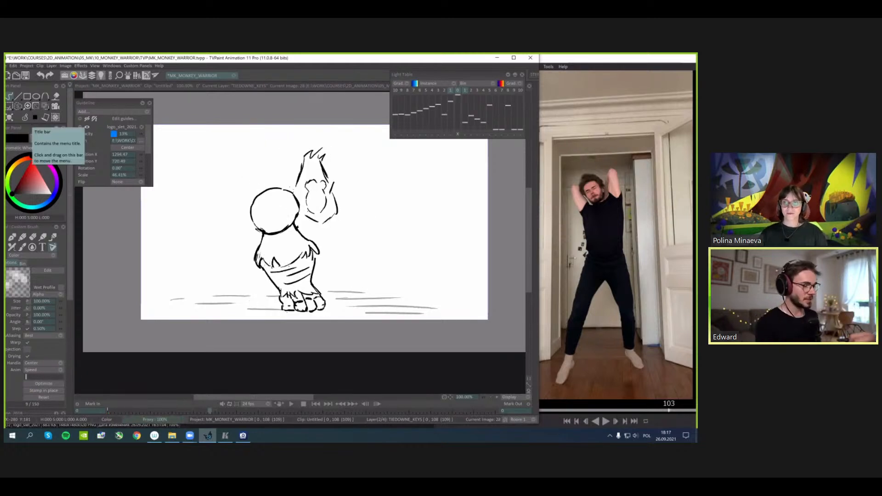
# - Select the furry torso below the shoulder pad and shift it slightly left
pyautogui.click(18, 106)
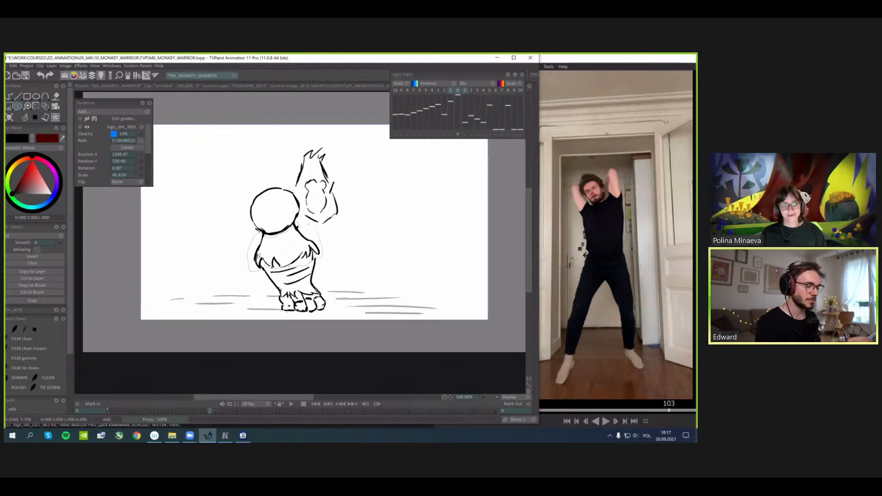
pyautogui.hotkey('ctrl', 't')
pyautogui.moveTo(292, 241); pyautogui.dragTo(319, 256)
pyautogui.press('Return')
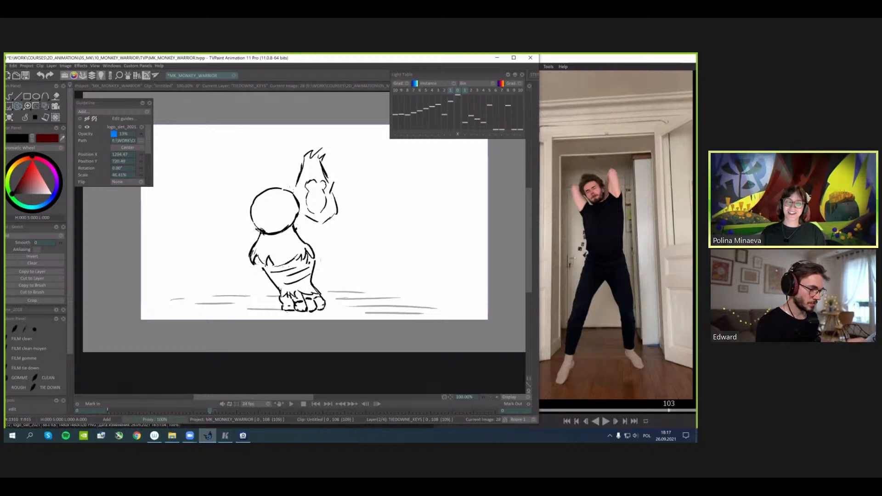
# - Select the wrapped waist, leg and front foot and shift them slightly left and up under the moved torso
pyautogui.hotkey('ctrl', 't')
pyautogui.moveTo(323, 316)
pyautogui.mouseDown()
pyautogui.moveTo(329, 263)
pyautogui.moveTo(301, 264)
pyautogui.mouseUp()
pyautogui.press('Return')
pyautogui.press('Left')
pyautogui.press('Left')
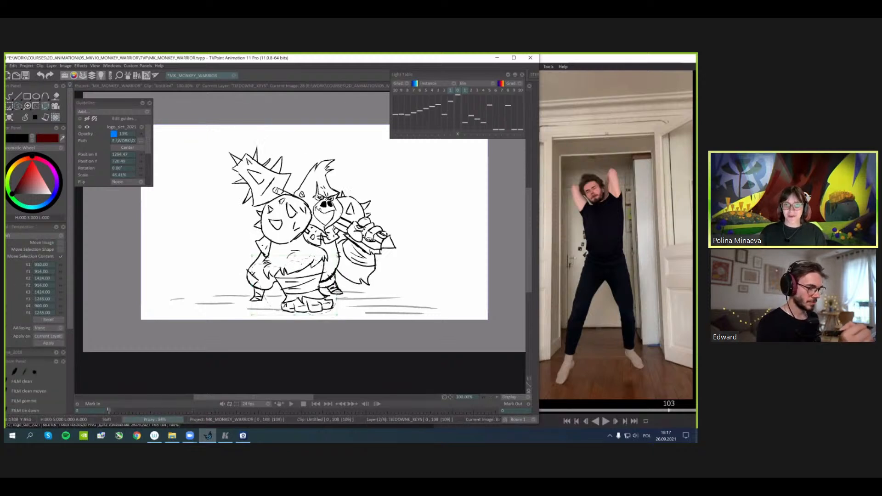
# - Flip through the in-between and its neighbouring keys to examine how the torso, waist and leg move between poses
pyautogui.press('Right')
pyautogui.press('Right')
pyautogui.press('Right')
pyautogui.press('Left')
pyautogui.press('Left')
pyautogui.press('Right')
pyautogui.press('Left')
pyautogui.press('Right')
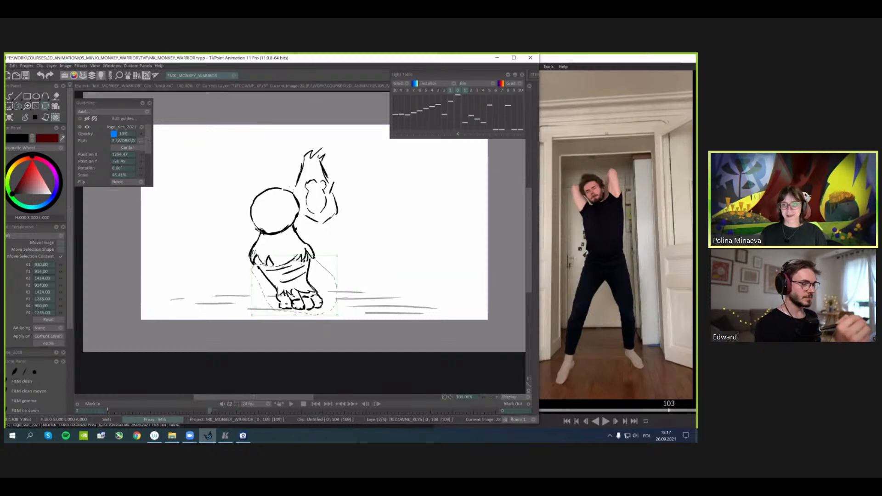
pyautogui.press('Left')
pyautogui.press('Right')
pyautogui.press('Right')
pyautogui.press('Left')
pyautogui.press('Left')
pyautogui.press('Right')
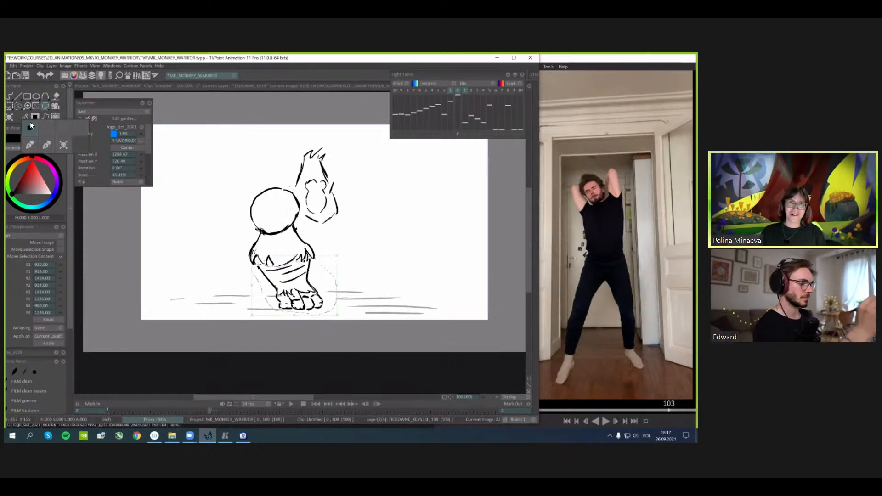
pyautogui.click(32, 120)
pyautogui.press('Left')
pyautogui.press('Left')
pyautogui.press('Right')
pyautogui.press('Right')
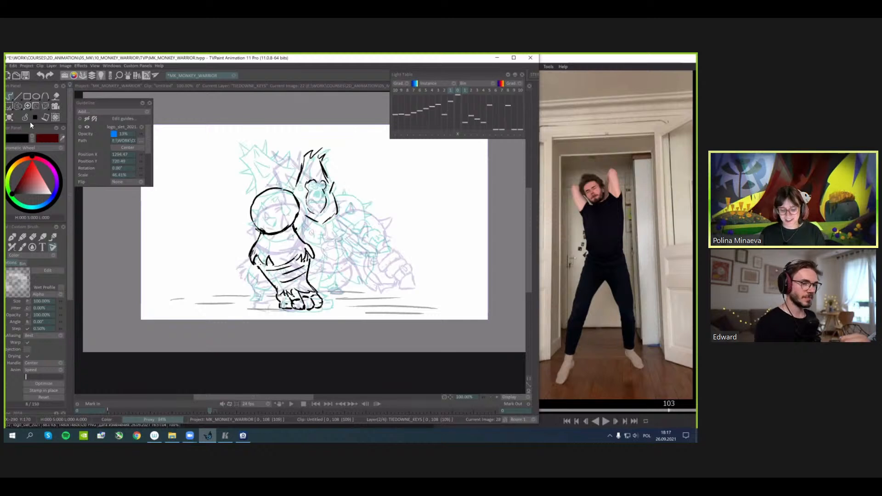
# - Draw the two rear feet on either side of the front foot, following the light table ghosts of the neighbouring keys
pyautogui.moveTo(263, 299); pyautogui.dragTo(279, 280)
pyautogui.press('>')
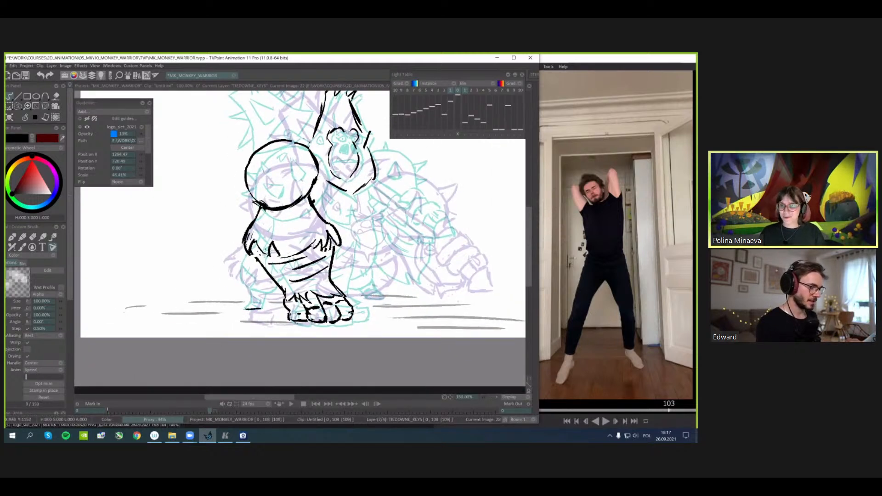
pyautogui.hotkey('ctrl', 'z')
pyautogui.moveTo(244, 308); pyautogui.dragTo(262, 309)
pyautogui.moveTo(250, 290); pyautogui.dragTo(251, 296)
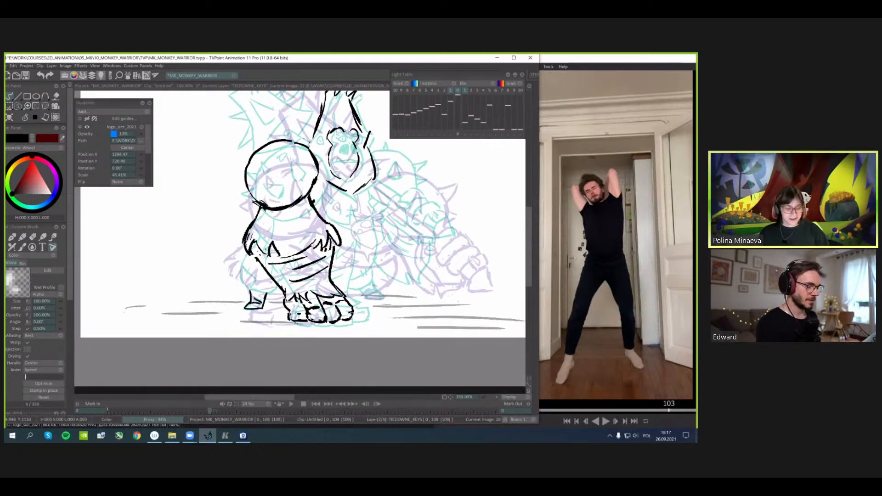
pyautogui.moveTo(374, 278); pyautogui.dragTo(370, 278)
pyautogui.moveTo(356, 290); pyautogui.dragTo(364, 298)
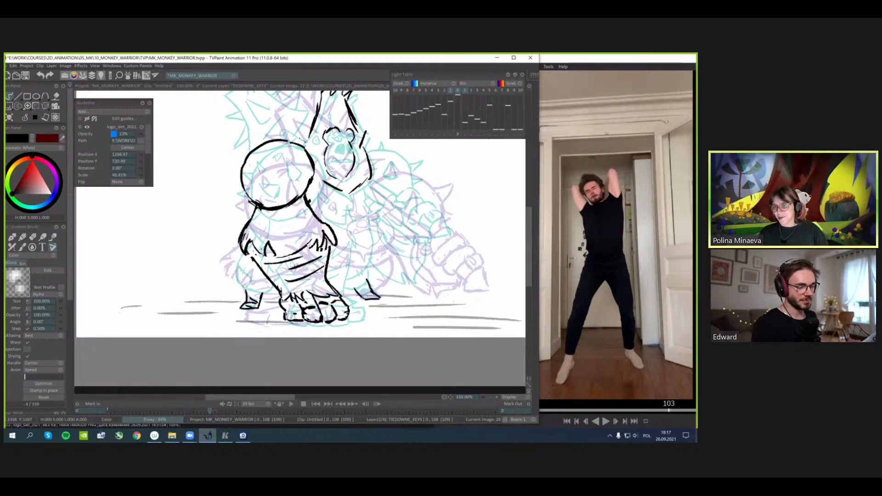
pyautogui.moveTo(341, 287); pyautogui.dragTo(352, 290)
# - Draw the far leg and belly contour, the chest fur below the beard, and the short strokes beside the far shoulder
pyautogui.moveTo(342, 277)
pyautogui.mouseDown()
pyautogui.moveTo(360, 274)
pyautogui.moveTo(368, 233)
pyautogui.moveTo(374, 249)
pyautogui.moveTo(368, 232)
pyautogui.mouseUp()
pyautogui.moveTo(357, 244)
pyautogui.mouseDown()
pyautogui.moveTo(374, 235)
pyautogui.moveTo(346, 241)
pyautogui.mouseUp()
pyautogui.moveTo(339, 233)
pyautogui.mouseDown()
pyautogui.moveTo(340, 241)
pyautogui.moveTo(333, 224)
pyautogui.moveTo(315, 222)
pyautogui.mouseUp()
pyautogui.moveTo(370, 220); pyautogui.dragTo(367, 224)
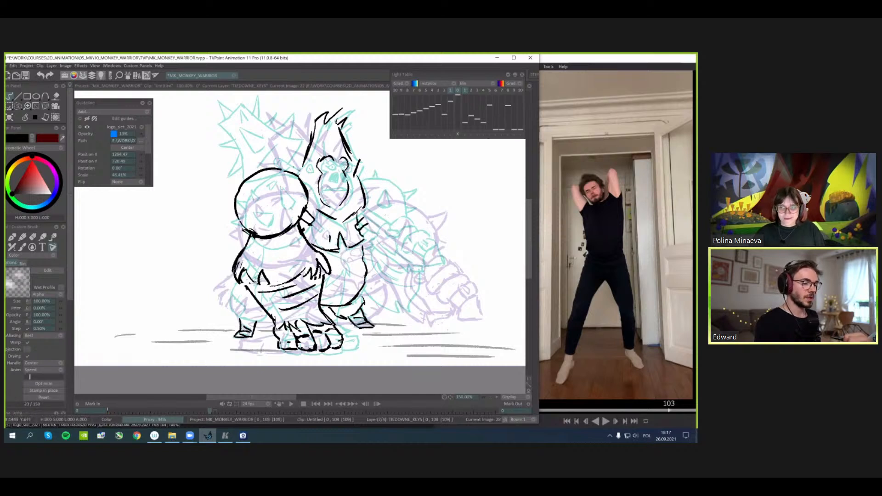
pyautogui.moveTo(368, 225); pyautogui.dragTo(366, 235)
# - Draw the far round shoulder pad beside the head, hide the light table ghosts, and compare with the neighbouring keys
pyautogui.moveTo(357, 223)
pyautogui.mouseDown()
pyautogui.moveTo(374, 239)
pyautogui.moveTo(395, 189)
pyautogui.moveTo(357, 189)
pyautogui.mouseUp()
pyautogui.moveTo(407, 171)
pyautogui.mouseDown()
pyautogui.moveTo(405, 207)
pyautogui.moveTo(422, 173)
pyautogui.mouseUp()
pyautogui.press('l')
pyautogui.press('-')
pyautogui.press('Left')
pyautogui.press('Left')
pyautogui.press('Right')
pyautogui.press('Right')
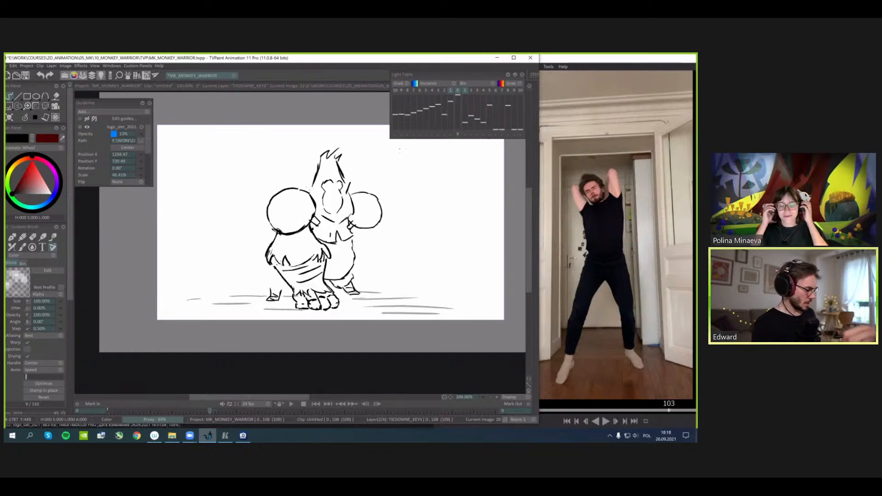
# - Select the far shoulder pad, move it slightly down, adjust its perspective, and compare it with the neighbouring keys
pyautogui.press('s')
pyautogui.moveTo(372, 189)
pyautogui.mouseDown()
pyautogui.moveTo(353, 190)
pyautogui.moveTo(354, 232)
pyautogui.mouseUp()
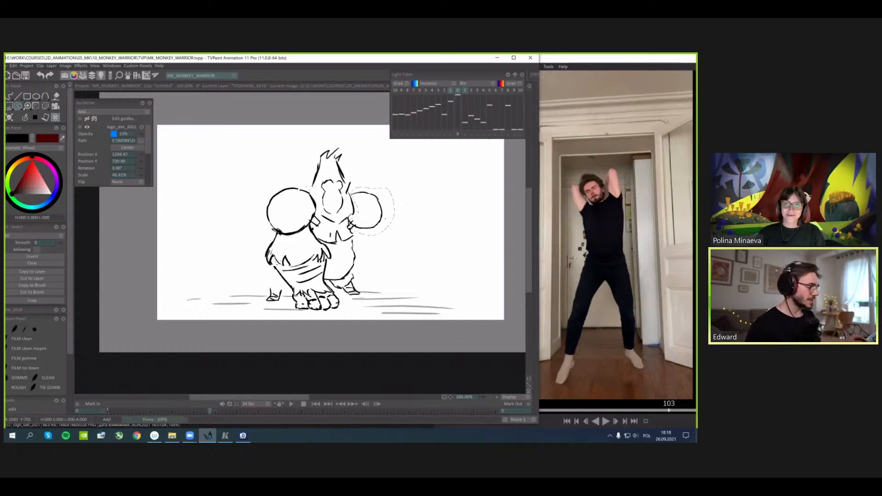
pyautogui.hotkey('ctrl', 't')
pyautogui.moveTo(390, 217); pyautogui.dragTo(391, 221)
pyautogui.press('Return')
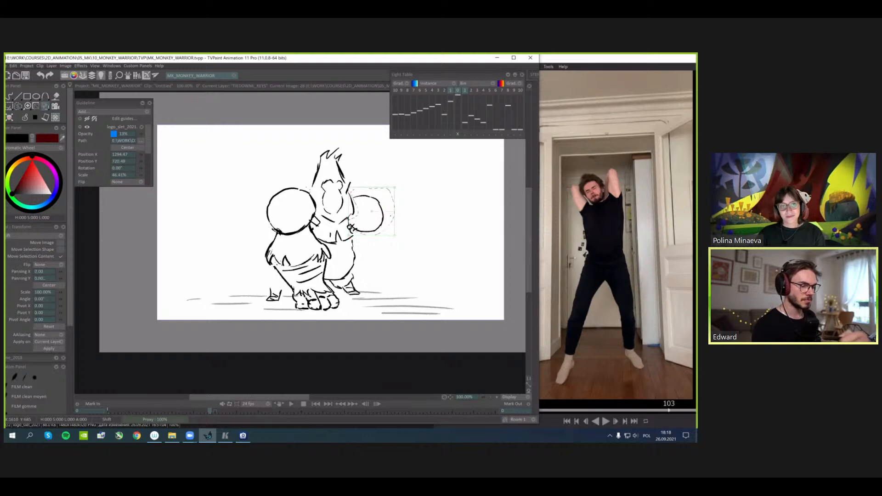
pyautogui.press('Right')
pyautogui.press('Left')
pyautogui.press('Left')
pyautogui.press('Right')
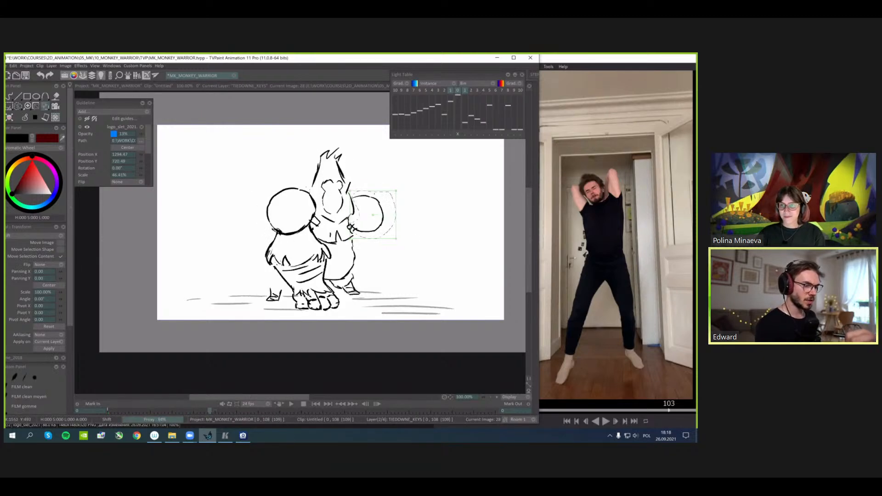
pyautogui.moveTo(372, 190); pyautogui.dragTo(372, 186)
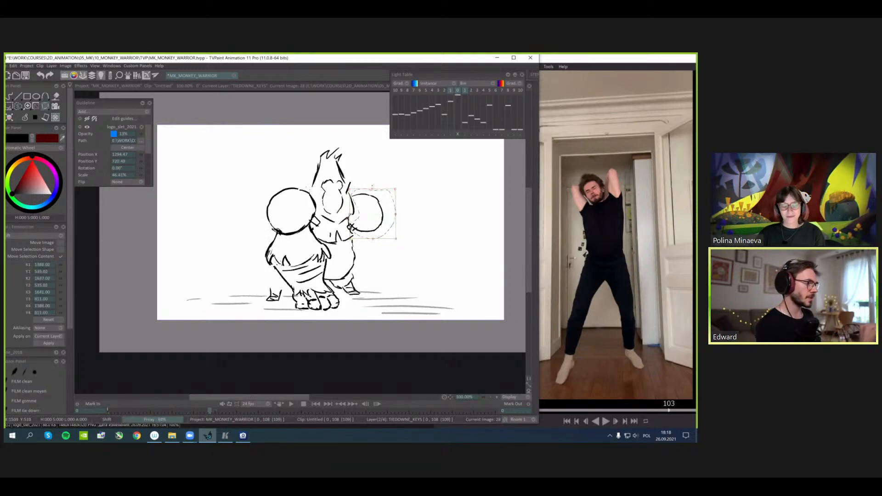
pyautogui.click(27, 121)
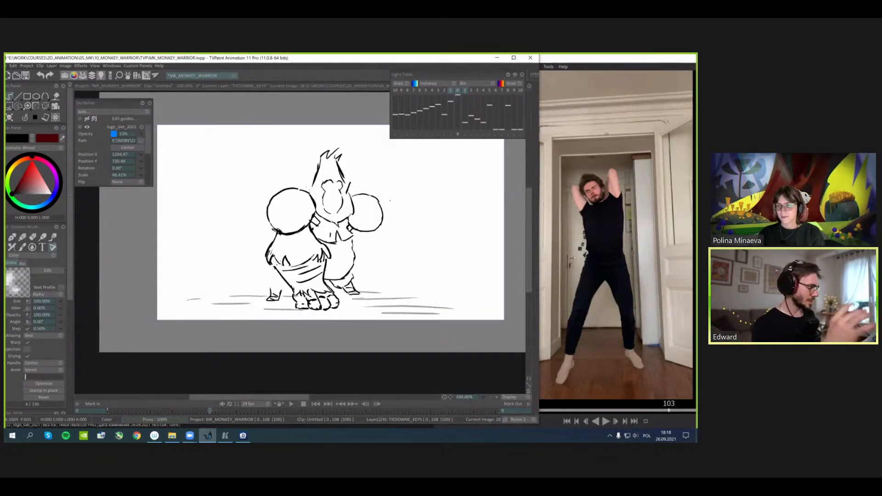
# - Reselect the far shoulder pad and move it slightly left toward the head
pyautogui.press('s')
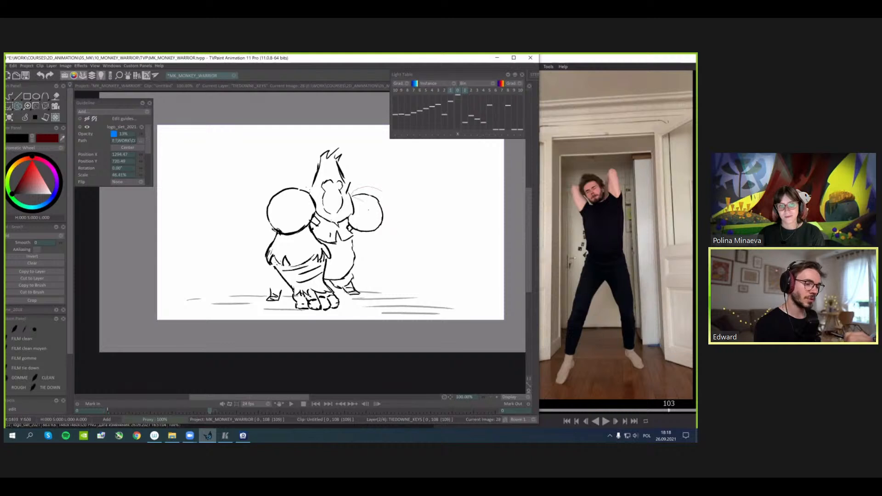
pyautogui.hotkey('ctrl', 't')
pyautogui.moveTo(385, 212); pyautogui.dragTo(382, 213)
pyautogui.press('Return')
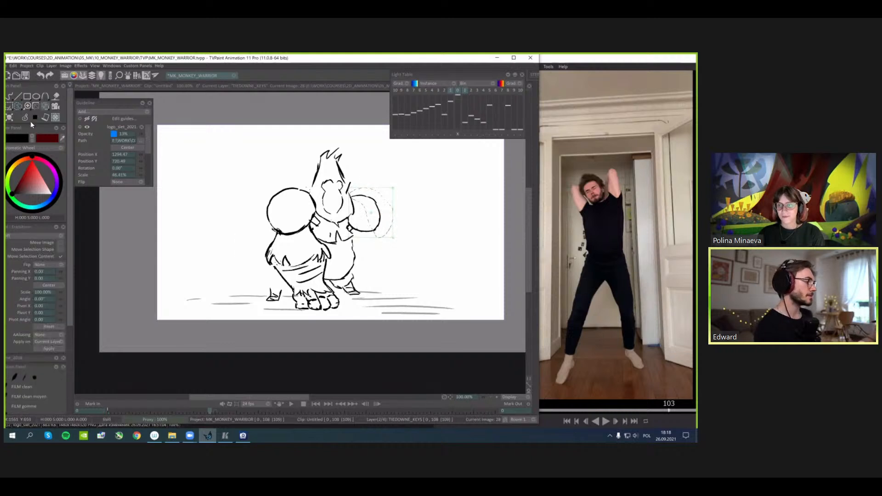
pyautogui.click(33, 119)
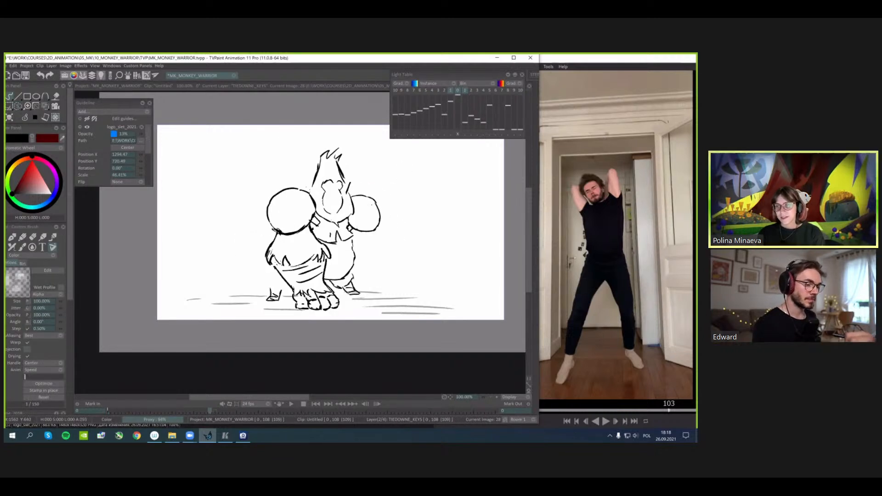
# - Draw spikes on the far shoulder pad using the light table ghosts, and compare them with the standing and crouching keys
pyautogui.moveTo(379, 210)
pyautogui.mouseDown()
pyautogui.moveTo(389, 202)
pyautogui.moveTo(363, 212)
pyautogui.mouseUp()
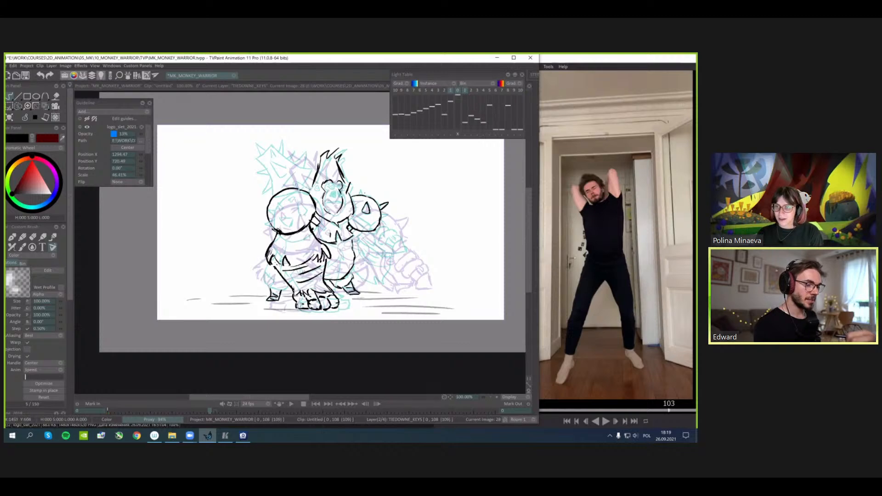
pyautogui.moveTo(381, 218); pyautogui.dragTo(364, 195)
pyautogui.press('Left')
pyautogui.press('Left')
pyautogui.press('Right')
pyautogui.press('Right')
pyautogui.press('Right')
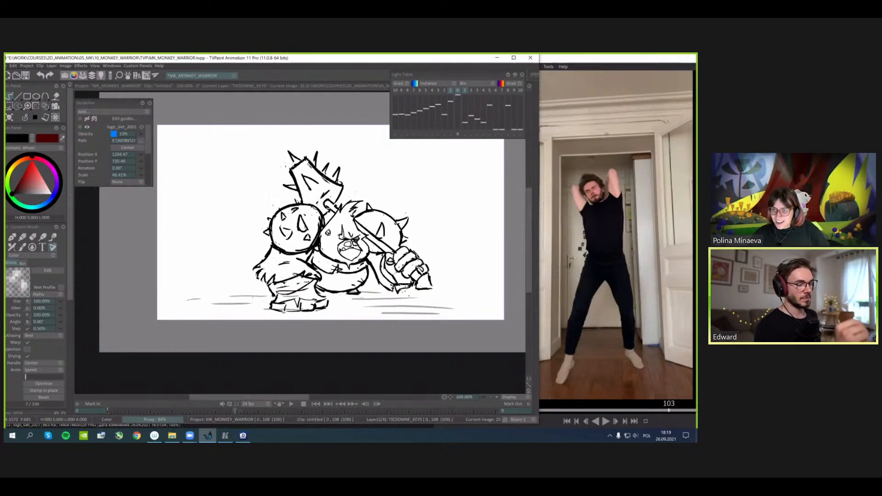
# - Flip between the frame 28 in-between and the neighbouring standing and crouching keys to check the pose
pyautogui.press('Left')
pyautogui.press('Left')
pyautogui.press('Right')
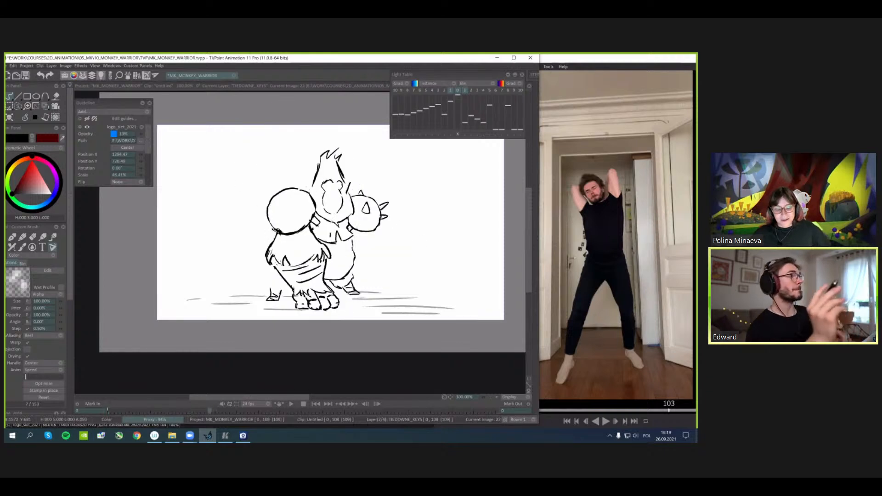
pyautogui.press('Left')
pyautogui.press('Right')
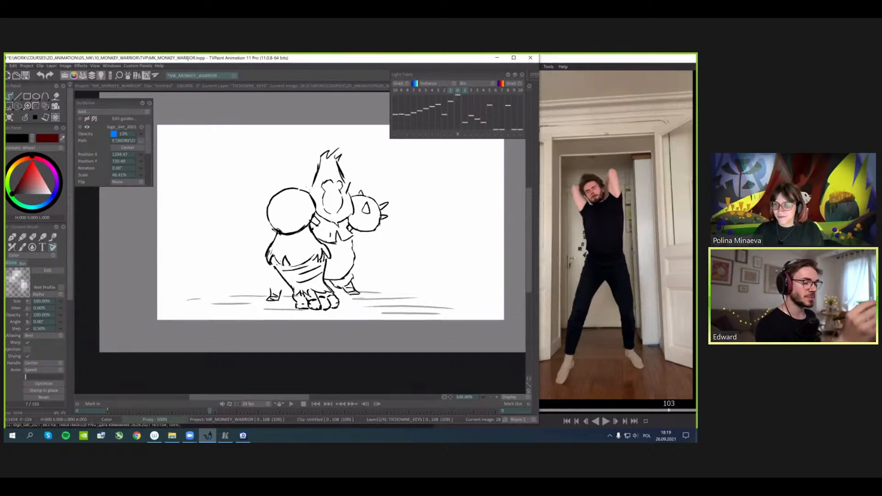
pyautogui.press('Left')
pyautogui.press('Left')
pyautogui.press('Right')
pyautogui.press('Right')
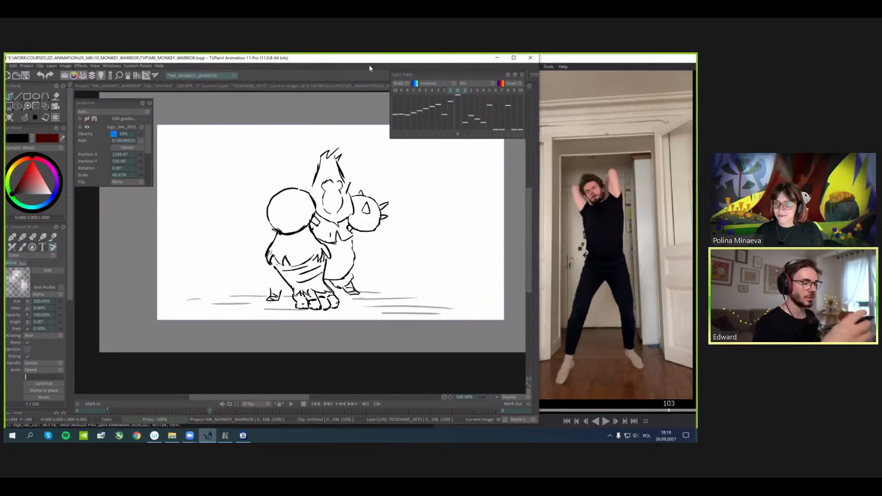
pyautogui.press('Left')
pyautogui.press('Right')
pyautogui.press('Left')
pyautogui.press('Left')
pyautogui.press('Right')
pyautogui.press('Right')
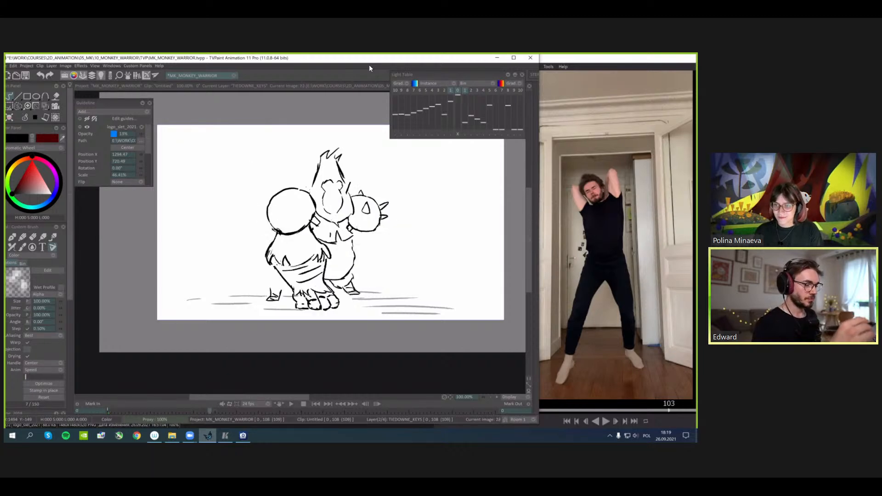
pyautogui.press('Right')
pyautogui.press('Left')
pyautogui.press('Left')
pyautogui.press('Right')
# - Draw spikes and triangular markings on the near shoulder pad over the shifted light table ghost, hide the ghosts and compare
pyautogui.press('l')
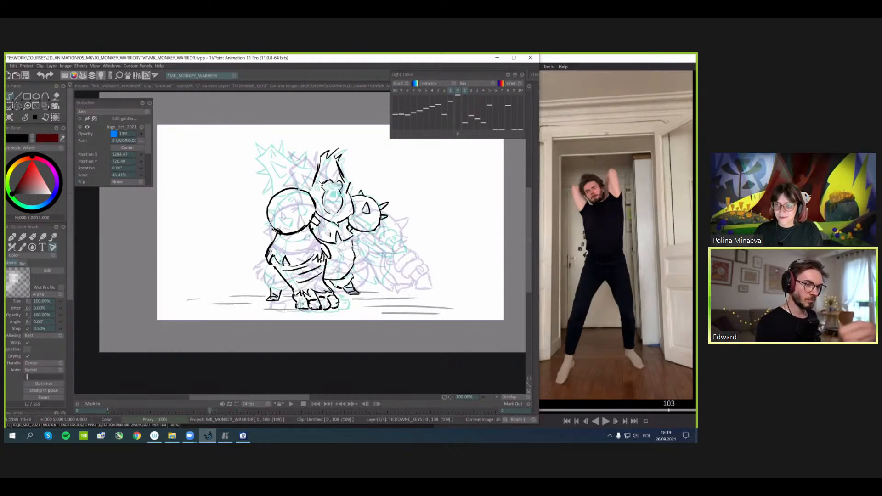
pyautogui.click(450, 134)
pyautogui.moveTo(299, 208)
pyautogui.mouseDown()
pyautogui.moveTo(292, 203)
pyautogui.moveTo(302, 207)
pyautogui.moveTo(285, 215)
pyautogui.mouseUp()
pyautogui.moveTo(274, 214)
pyautogui.mouseDown()
pyautogui.moveTo(286, 215)
pyautogui.moveTo(276, 204)
pyautogui.moveTo(259, 216)
pyautogui.moveTo(271, 223)
pyautogui.mouseUp()
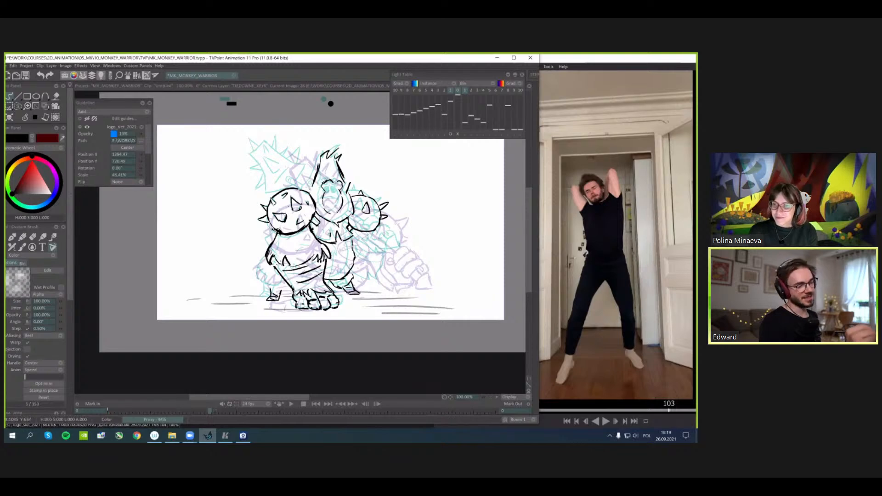
pyautogui.press('l')
pyautogui.press('Left')
pyautogui.press('Right')
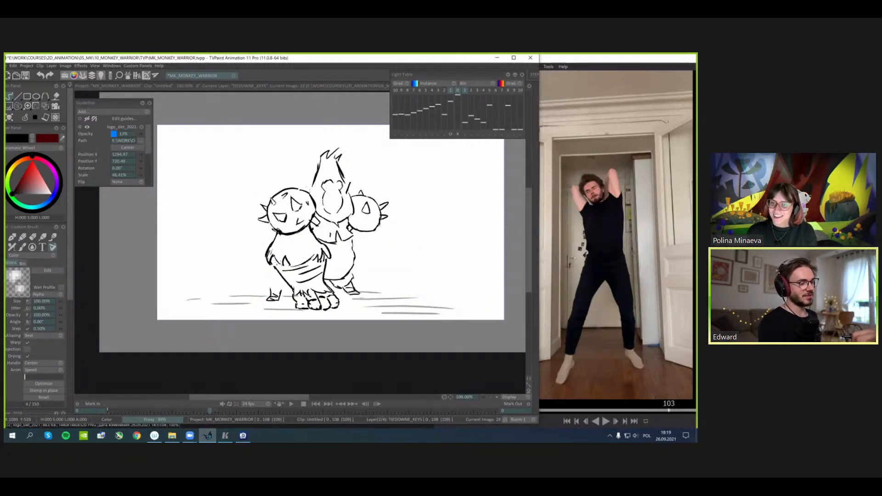
# - Flip repeatedly between the in-between and the standing key to check the near shoulder pad's movement
pyautogui.press('Left')
pyautogui.press('Right')
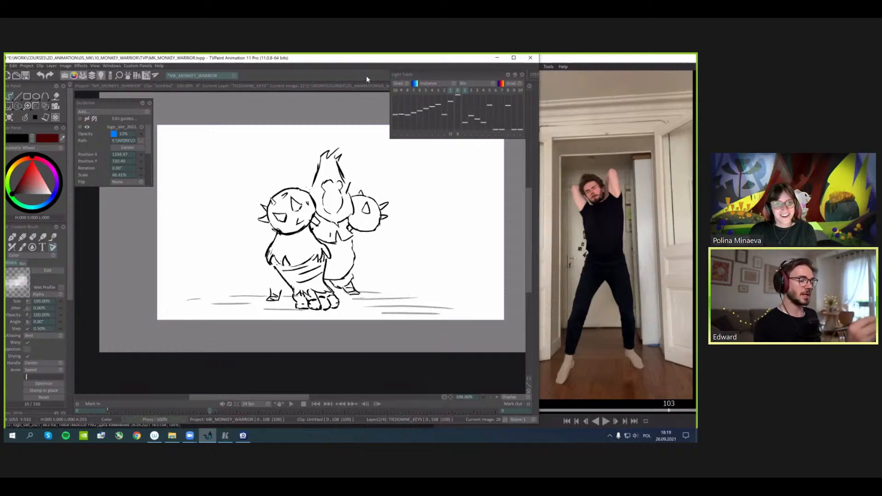
pyautogui.press('Left')
pyautogui.press('Right')
pyautogui.press('Left')
pyautogui.press('Right')
pyautogui.press('Left')
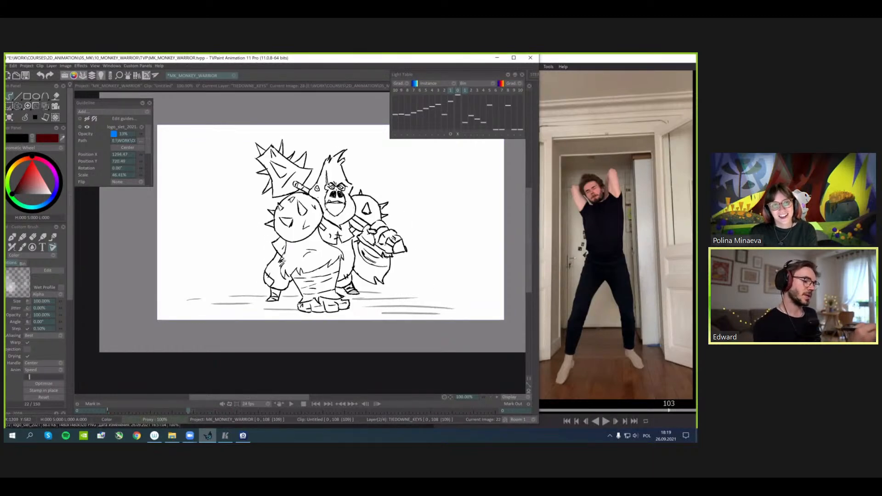
pyautogui.press('Right')
pyautogui.press('Left')
pyautogui.press('Left')
pyautogui.press('Right')
pyautogui.press('Right')
pyautogui.press('Left')
pyautogui.press('Left')
pyautogui.press('Right')
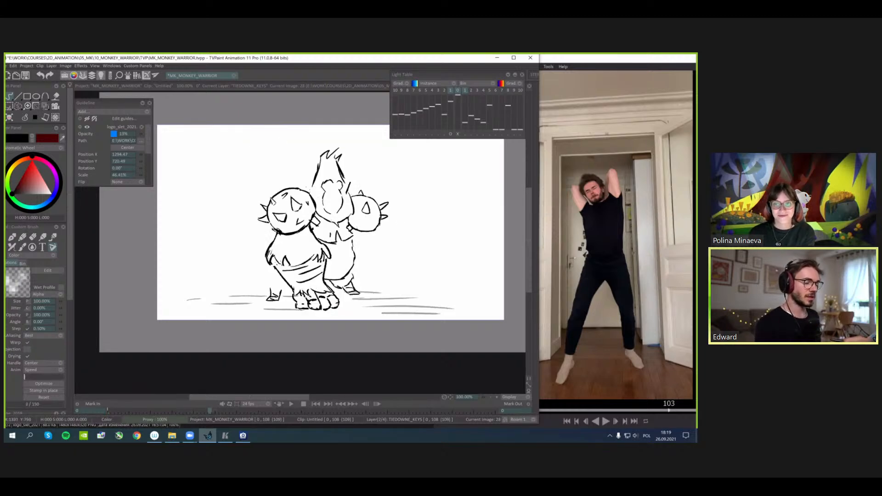
pyautogui.press('Left')
pyautogui.press('Right')
pyautogui.press('Left')
pyautogui.press('Right')
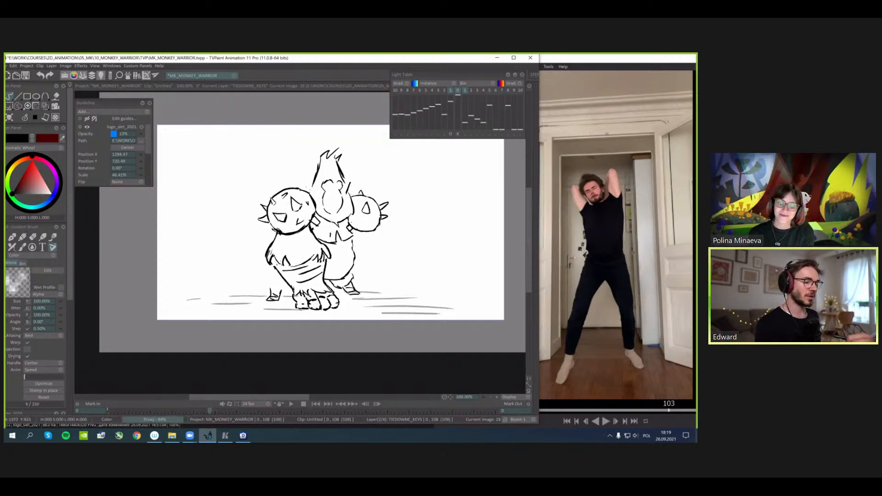
pyautogui.press('Left')
pyautogui.press('Right')
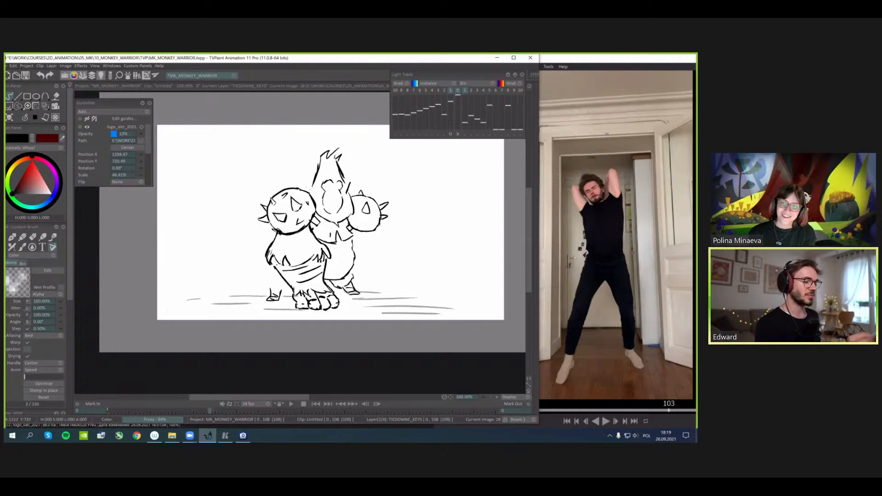
pyautogui.press('Left')
pyautogui.press('Right')
pyautogui.press('Left')
pyautogui.press('Right')
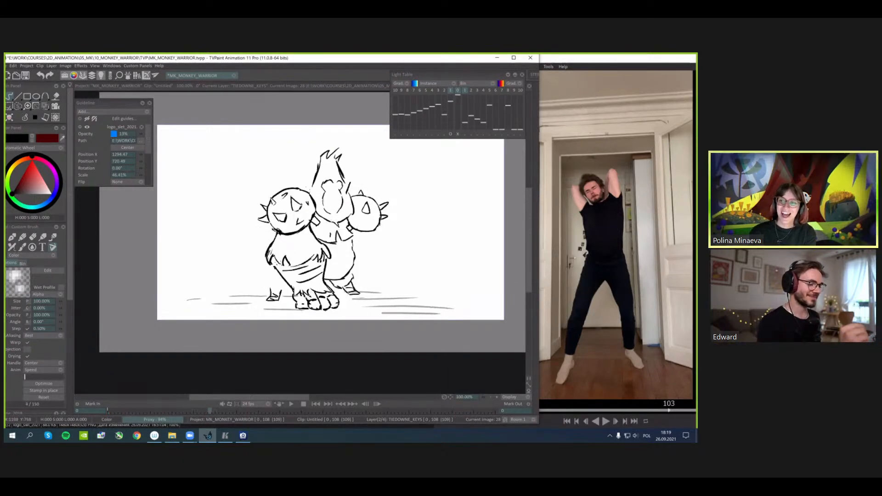
pyautogui.press('Left')
pyautogui.press('Right')
# - Flip through the standing, in-between and crouching drawings to check how the whole motion flows
pyautogui.press('Left')
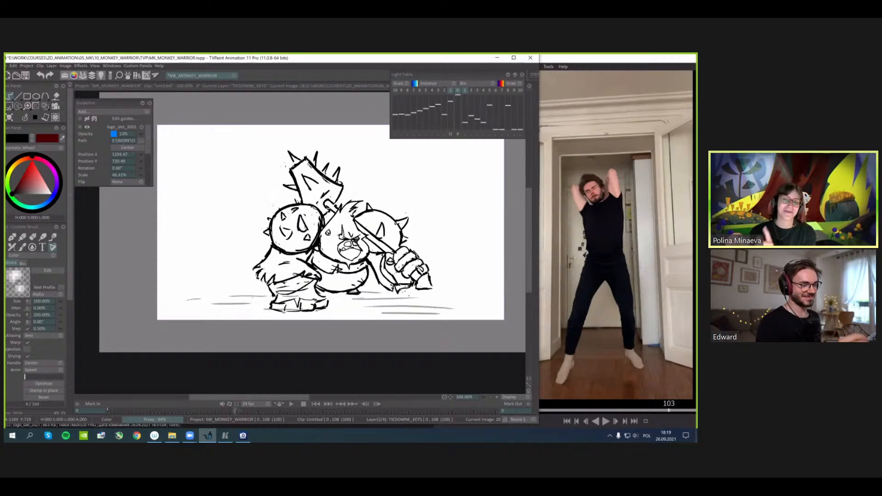
pyautogui.press('Left')
pyautogui.press('Left')
pyautogui.press('Left')
pyautogui.press('Right')
pyautogui.press('Right')
pyautogui.press('Right')
pyautogui.press('Left')
pyautogui.press('Left')
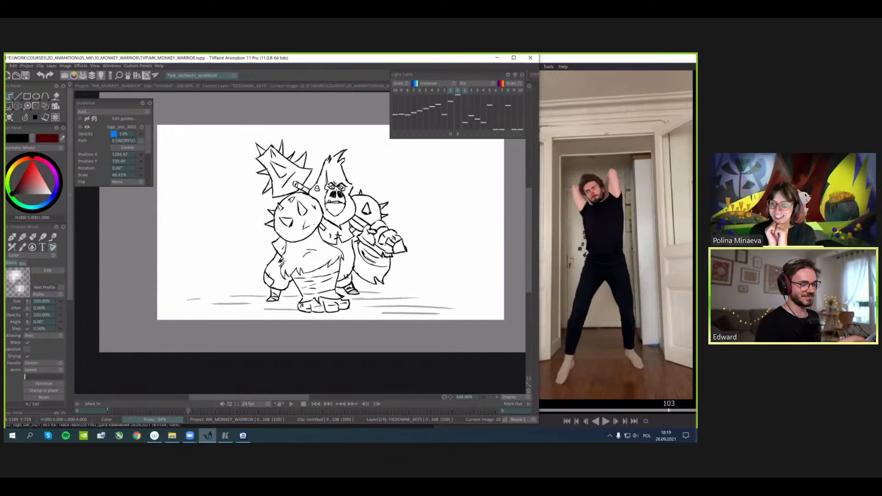
pyautogui.press('Left')
pyautogui.press('Right')
pyautogui.press('Right')
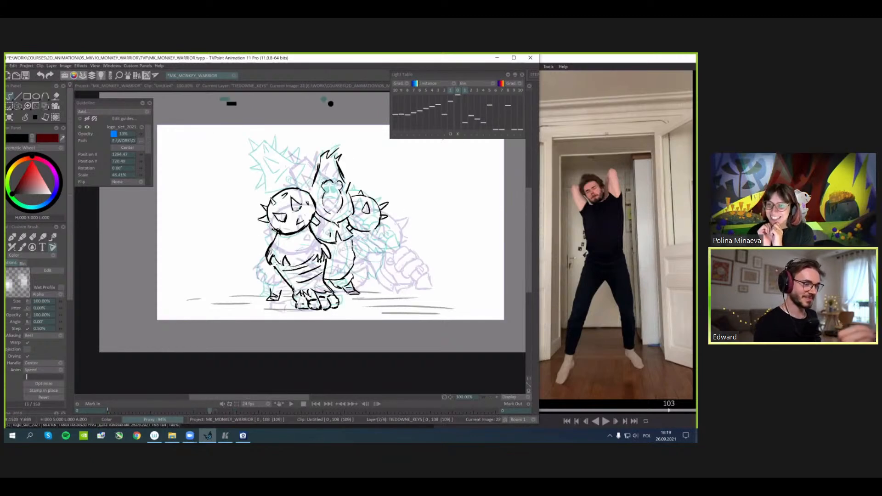
# - Complete the back legs with calf outlines and foot wraps using the light table ghosts, then hide the ghosts
pyautogui.press('Left')
pyautogui.press('Left')
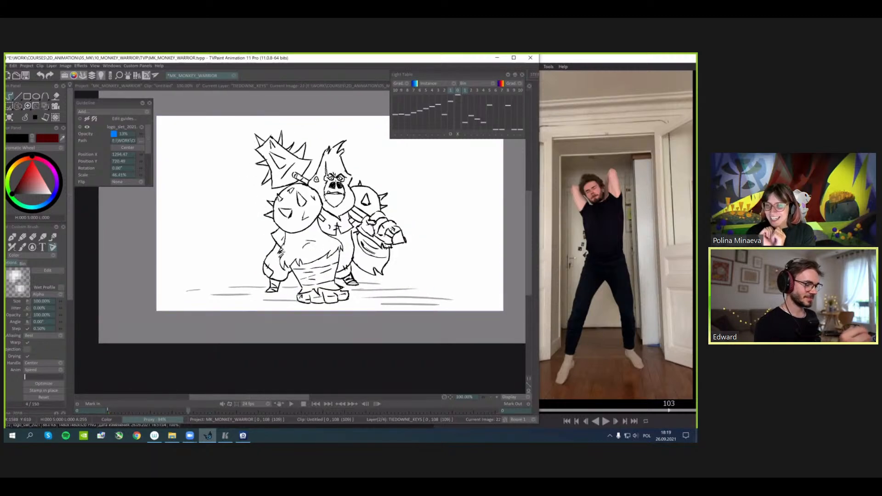
pyautogui.press('Right')
pyautogui.press('Right')
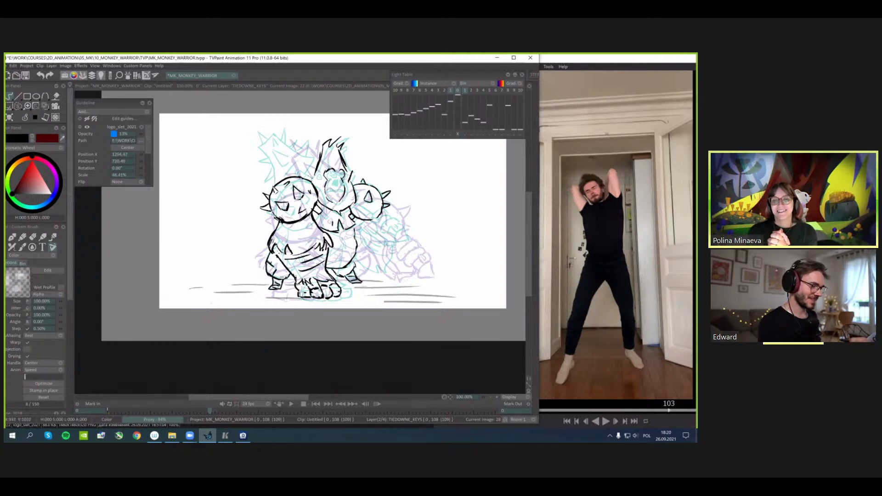
pyautogui.moveTo(350, 272); pyautogui.dragTo(352, 273)
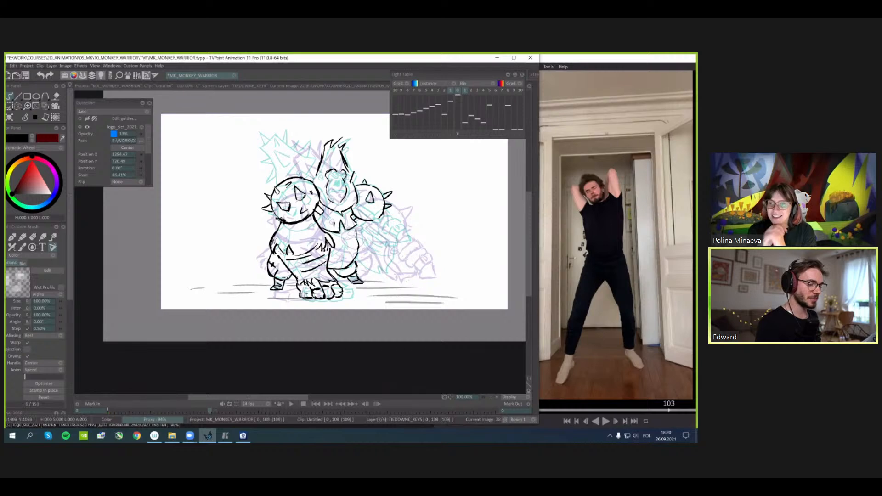
pyautogui.press('l')
# - Flip between the in-between and the standing key to examine how the legs and body shift
pyautogui.press('Left')
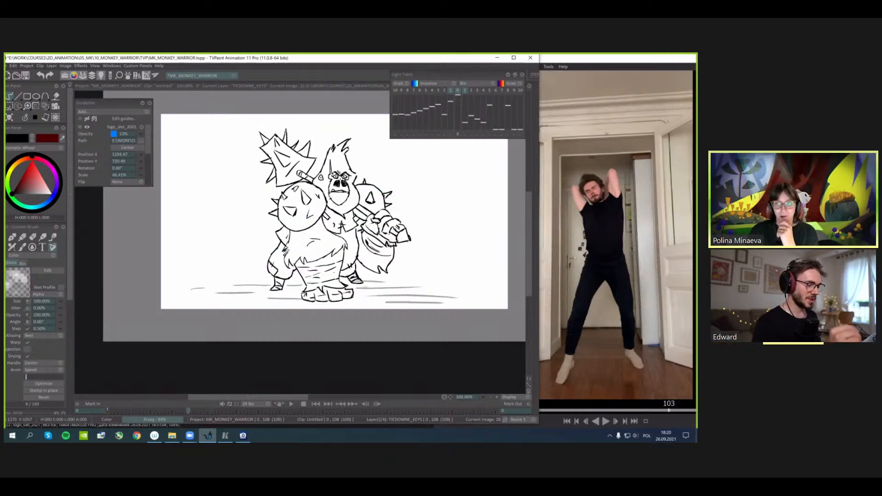
pyautogui.press('Right')
pyautogui.press('Left')
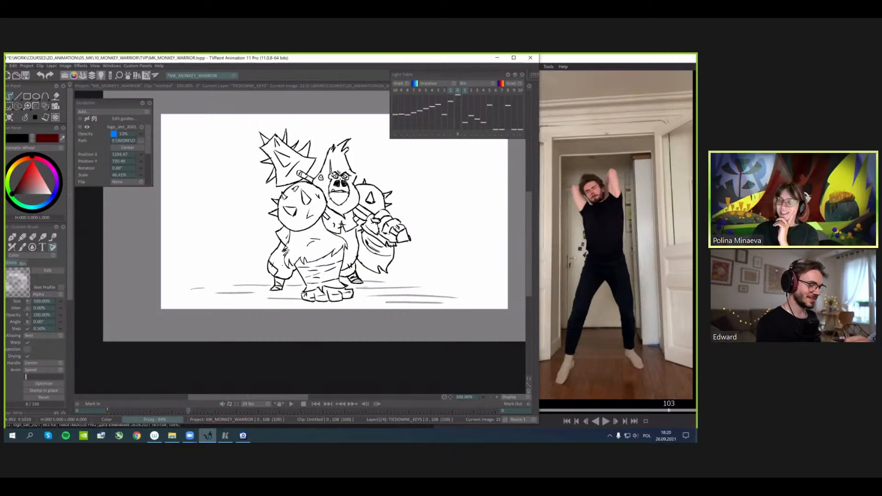
pyautogui.press('Right')
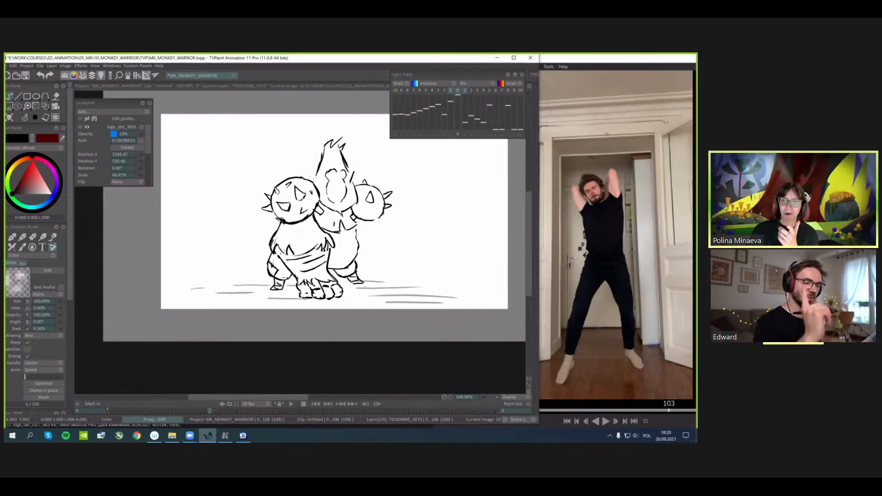
pyautogui.press('Left')
pyautogui.press('Right')
pyautogui.press('Left')
pyautogui.press('Right')
pyautogui.press('Left')
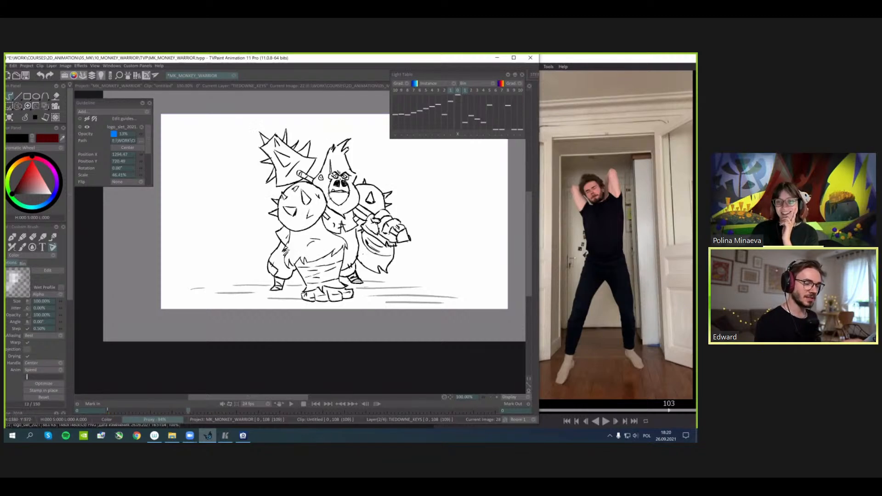
pyautogui.press('Right')
pyautogui.press('Left')
pyautogui.press('Right')
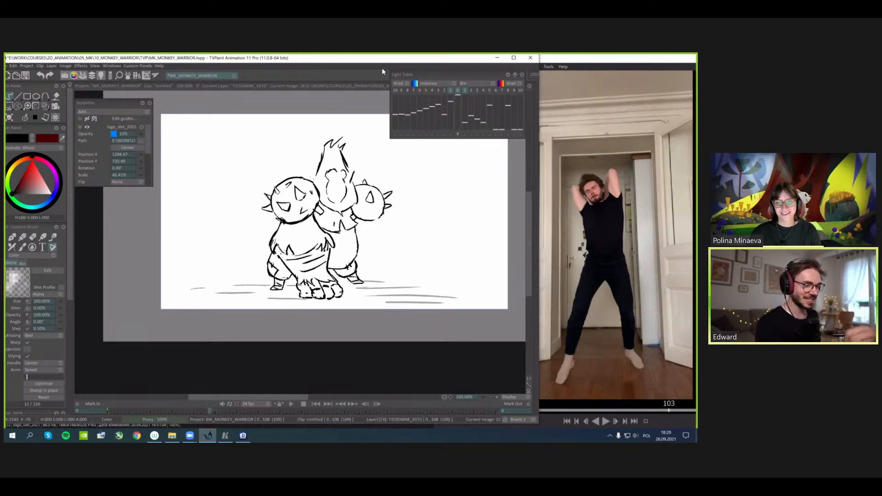
pyautogui.press('Left')
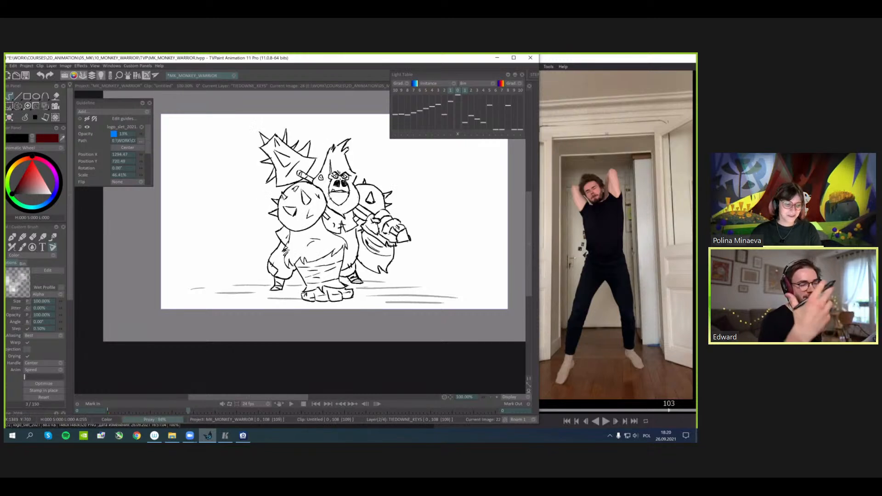
pyautogui.press('Right')
pyautogui.press('Left')
pyautogui.press('Right')
pyautogui.press('Left')
pyautogui.press('Right')
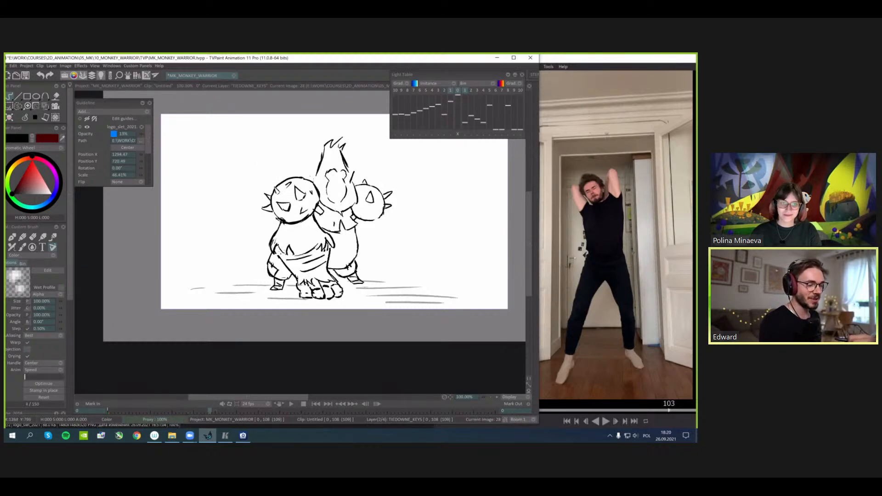
pyautogui.press('Left')
pyautogui.press('Right')
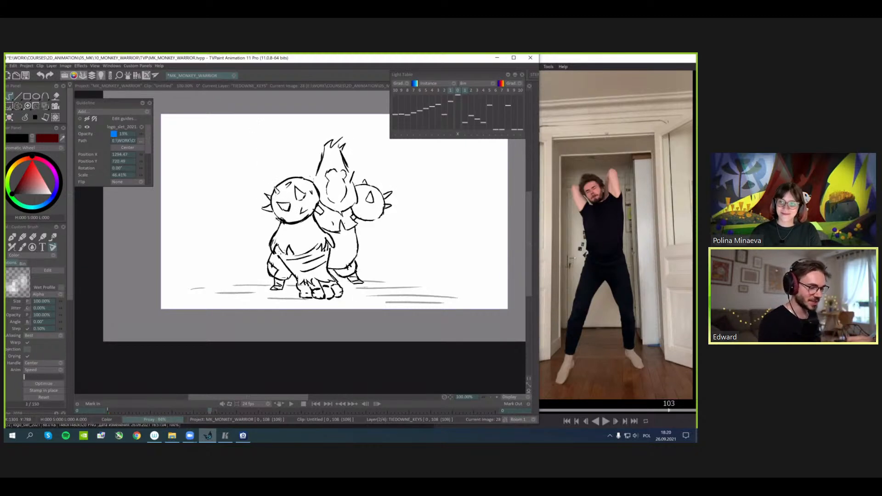
# - Draw short detail strokes on the chest below the head and compare them with the standing key
pyautogui.moveTo(348, 222); pyautogui.dragTo(338, 225)
pyautogui.press('Left')
pyautogui.press('Right')
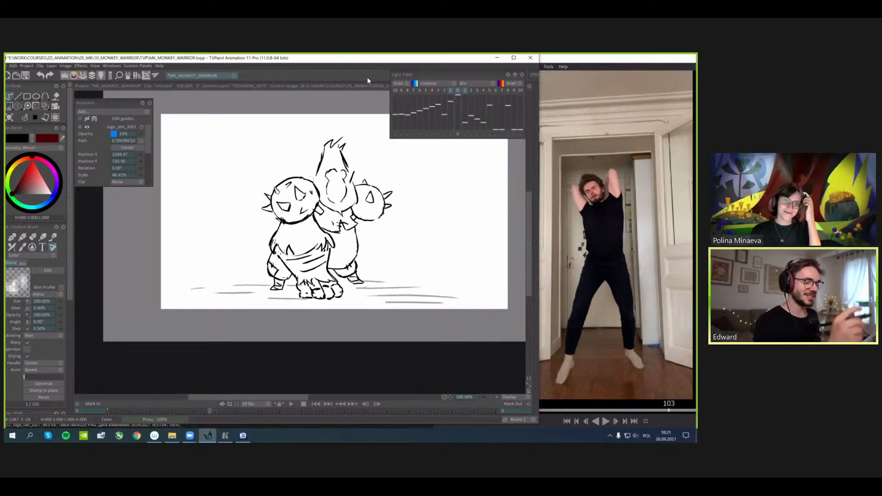
# - Flip between the in-between and the standing key to check the chest details and torso
pyautogui.press('Left')
pyautogui.press('Right')
pyautogui.press('Left')
pyautogui.press('Right')
pyautogui.press('Left')
pyautogui.press('Right')
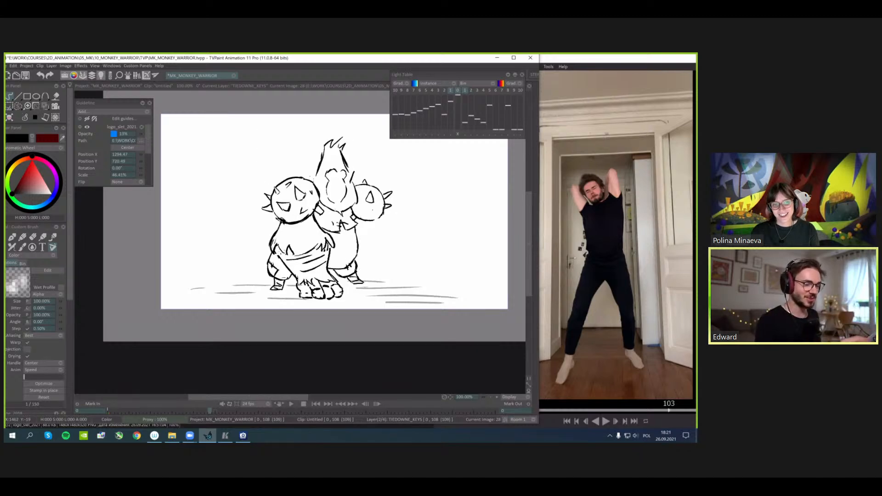
pyautogui.press('Left')
pyautogui.press('Right')
pyautogui.press('Left')
pyautogui.press('Right')
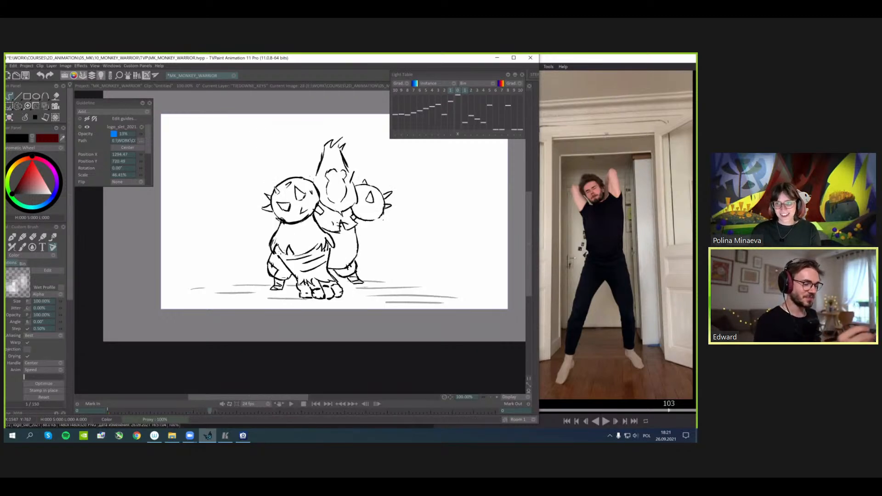
# - Show only the standing key's light table ghost, then rotate and reposition it to align with the in-between pose
pyautogui.press('l')
pyautogui.press('space')
pyautogui.click(451, 91)
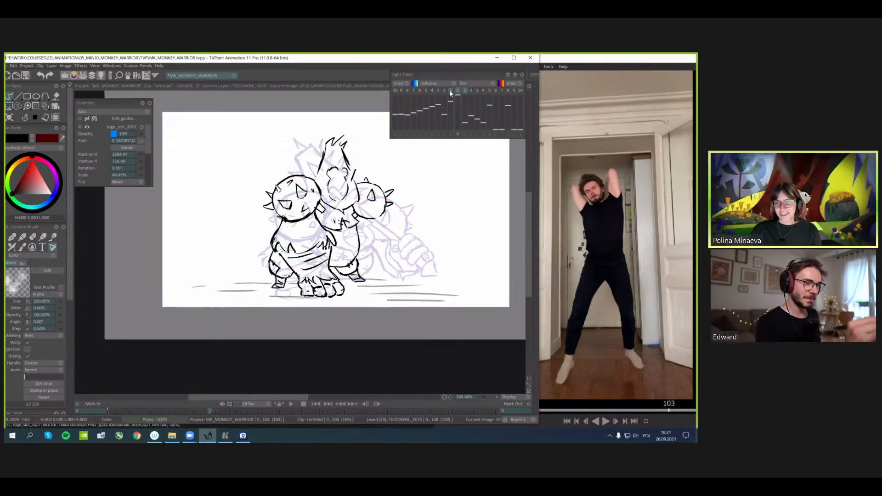
pyautogui.click(450, 91)
pyautogui.click(464, 90)
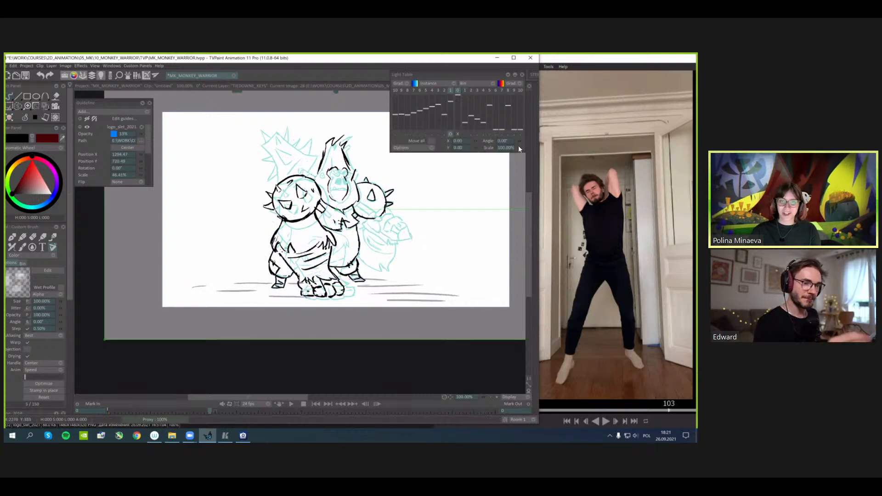
pyautogui.moveTo(520, 142); pyautogui.dragTo(518, 142)
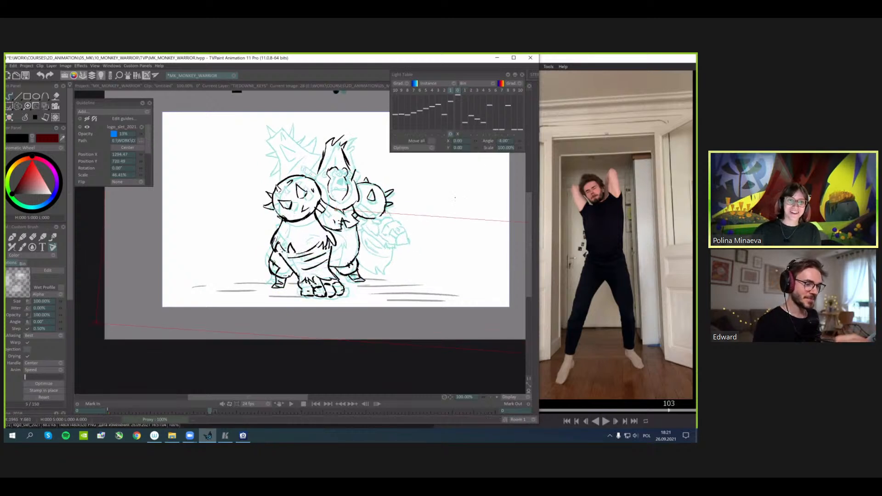
pyautogui.moveTo(458, 198); pyautogui.dragTo(457, 197)
pyautogui.click(450, 134)
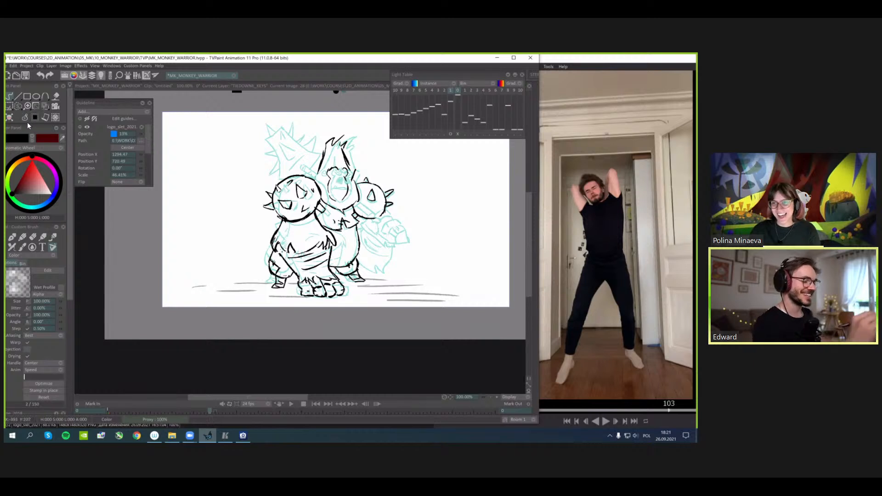
pyautogui.press('>')
pyautogui.moveTo(321, 207); pyautogui.dragTo(302, 211)
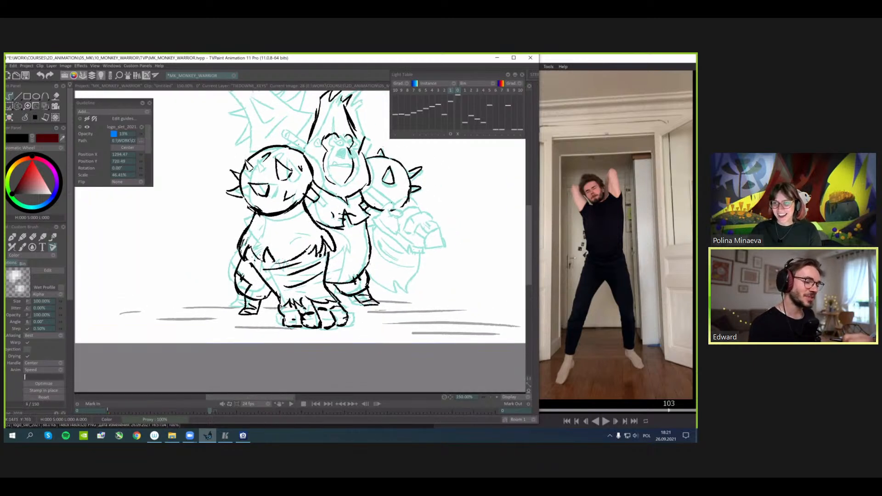
# - Draw the fist gripping the weapon shaft, the shaft's end and the forearm edge, with the ghost hidden to check
pyautogui.moveTo(381, 216)
pyautogui.mouseDown()
pyautogui.moveTo(402, 212)
pyautogui.moveTo(388, 219)
pyautogui.moveTo(394, 226)
pyautogui.moveTo(414, 217)
pyautogui.moveTo(424, 223)
pyautogui.moveTo(398, 230)
pyautogui.moveTo(407, 240)
pyautogui.moveTo(421, 227)
pyautogui.moveTo(407, 230)
pyautogui.moveTo(410, 242)
pyautogui.moveTo(429, 231)
pyautogui.moveTo(438, 238)
pyautogui.moveTo(420, 242)
pyautogui.mouseUp()
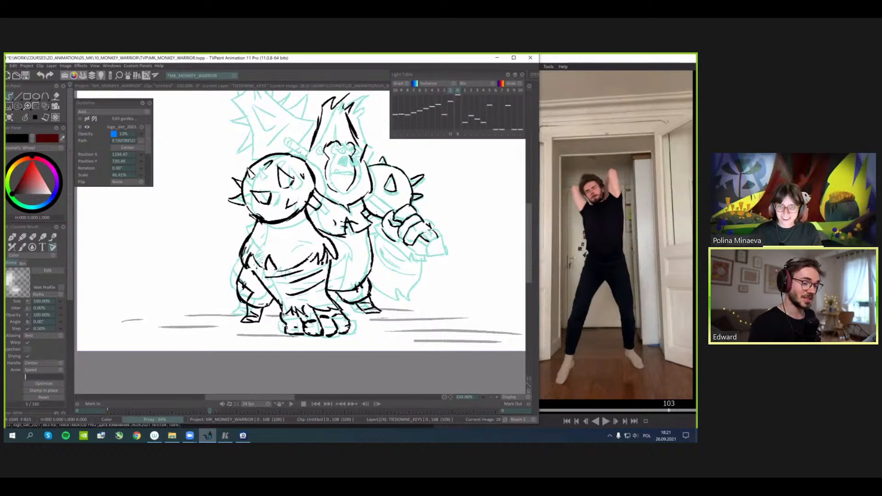
pyautogui.moveTo(389, 255)
pyautogui.mouseDown()
pyautogui.moveTo(443, 260)
pyautogui.moveTo(375, 229)
pyautogui.mouseUp()
pyautogui.press('l')
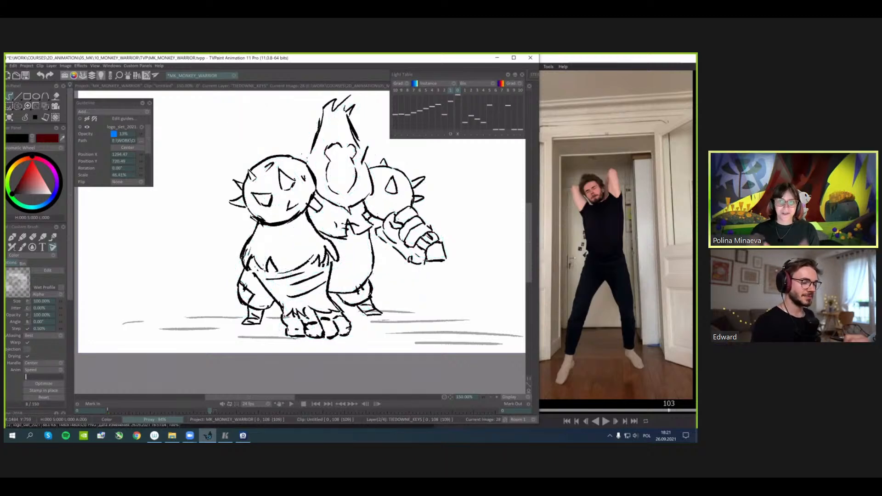
# - Flip between the in-between and the neighbouring keys to check the newly drawn fist and forearm
pyautogui.hotkey('ctrl', 'Left')
pyautogui.hotkey('ctrl', 'Left')
pyautogui.hotkey('ctrl', 'Right')
pyautogui.hotkey('ctrl', 'Right')
pyautogui.hotkey('ctrl', 'Right')
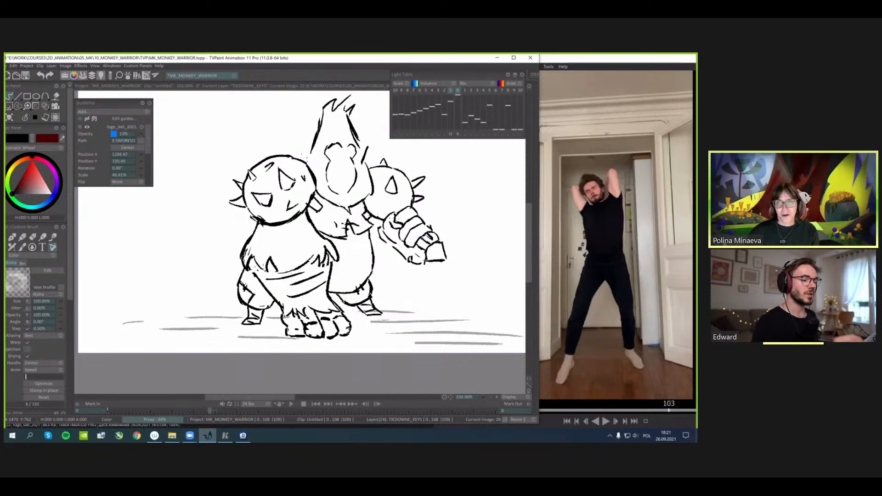
pyautogui.hotkey('ctrl', 'Left')
pyautogui.hotkey('ctrl', 'Left')
pyautogui.hotkey('ctrl', 'Left')
pyautogui.hotkey('ctrl', 'Right')
pyautogui.hotkey('ctrl', 'Right')
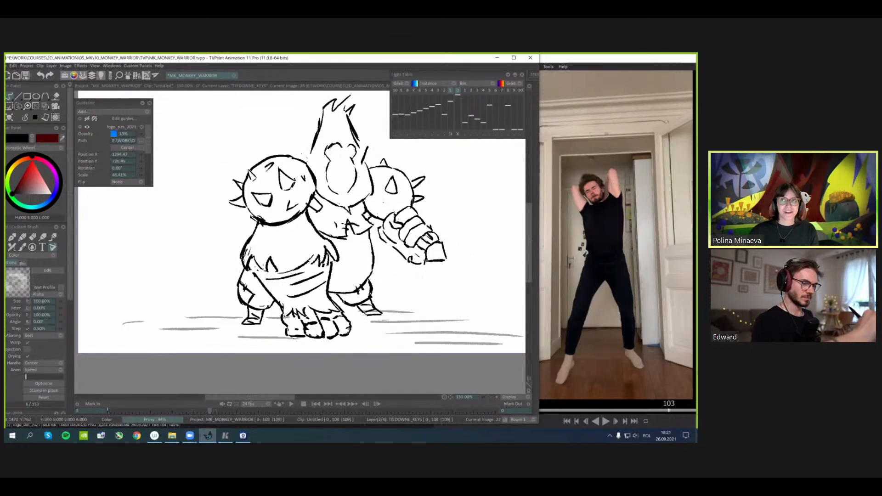
# - Add the weapon shaft strokes between the spiked shoulder and the fist, comparing them with the standing key
pyautogui.hotkey('ctrl', 'Right')
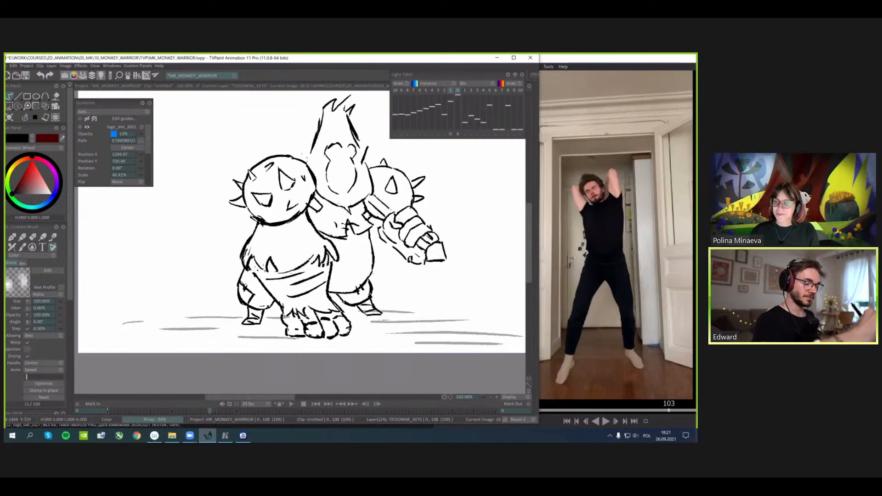
pyautogui.hotkey('ctrl', 'Left')
pyautogui.hotkey('ctrl', 'Right')
pyautogui.hotkey('ctrl', 'Left')
pyautogui.hotkey('ctrl', 'Right')
pyautogui.press('l')
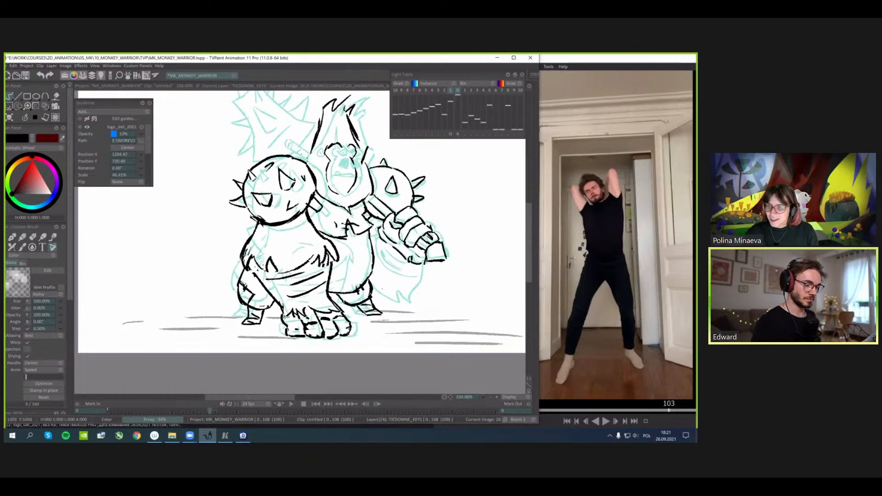
# - Return the standing key's ghost to its original placement and draw the raised forearm's lower contour with its fur tuft
pyautogui.click(458, 134)
pyautogui.moveTo(371, 274)
pyautogui.mouseDown()
pyautogui.moveTo(396, 296)
pyautogui.moveTo(420, 283)
pyautogui.moveTo(428, 259)
pyautogui.mouseUp()
pyautogui.moveTo(381, 240)
pyautogui.mouseDown()
pyautogui.moveTo(404, 269)
pyautogui.moveTo(430, 272)
pyautogui.mouseUp()
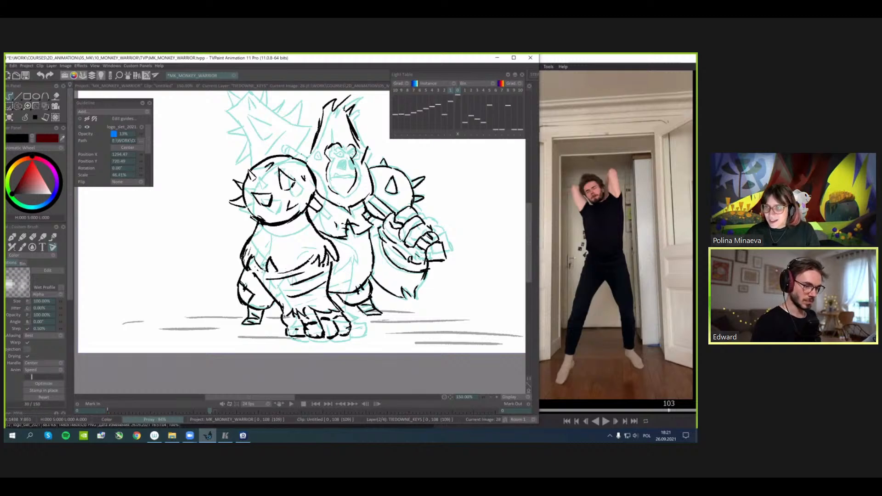
pyautogui.press('l')
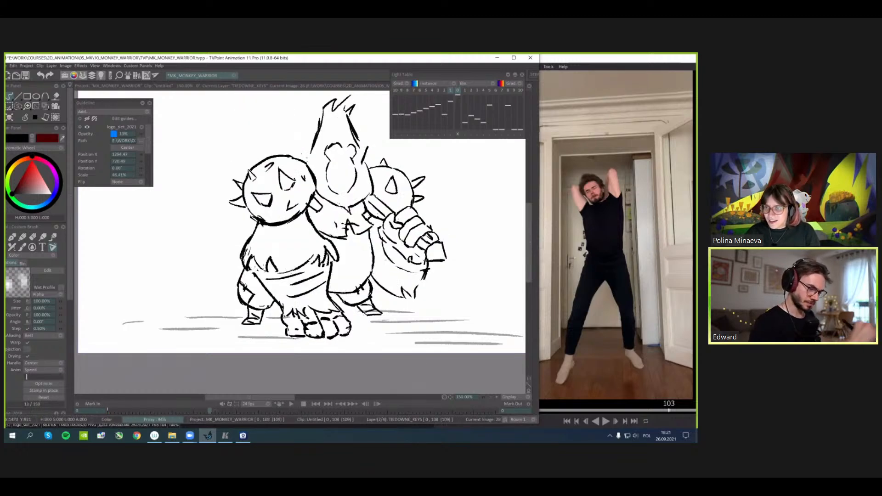
pyautogui.press('l')
pyautogui.moveTo(381, 239); pyautogui.dragTo(423, 277)
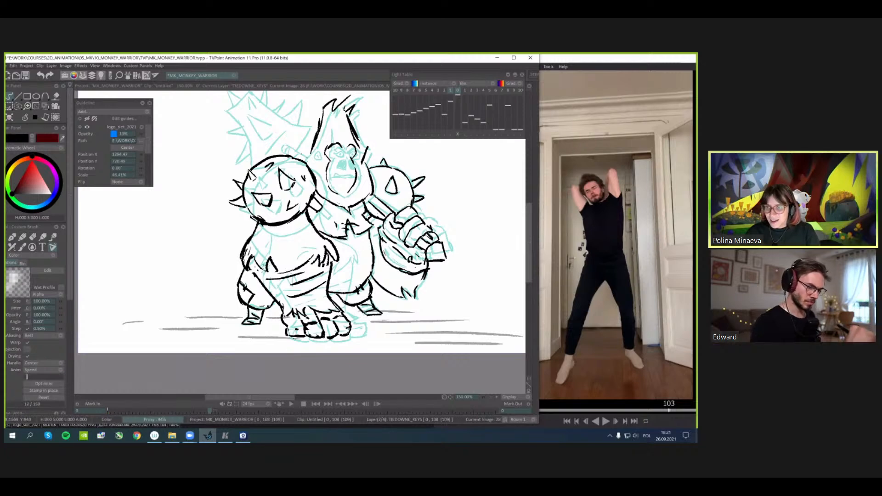
# - Flip between the in-between and the standing key to examine the forearm and the overall body movement
pyautogui.press('l')
pyautogui.press('Left')
pyautogui.press('Right')
pyautogui.press('Left')
pyautogui.press('Right')
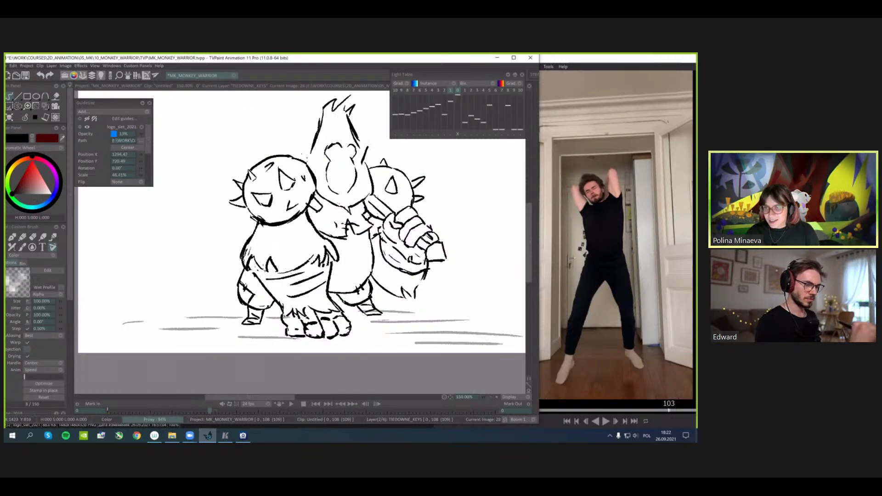
pyautogui.press('Left')
pyautogui.press('Right')
pyautogui.scroll(-1, 378, 210)
pyautogui.press('Left')
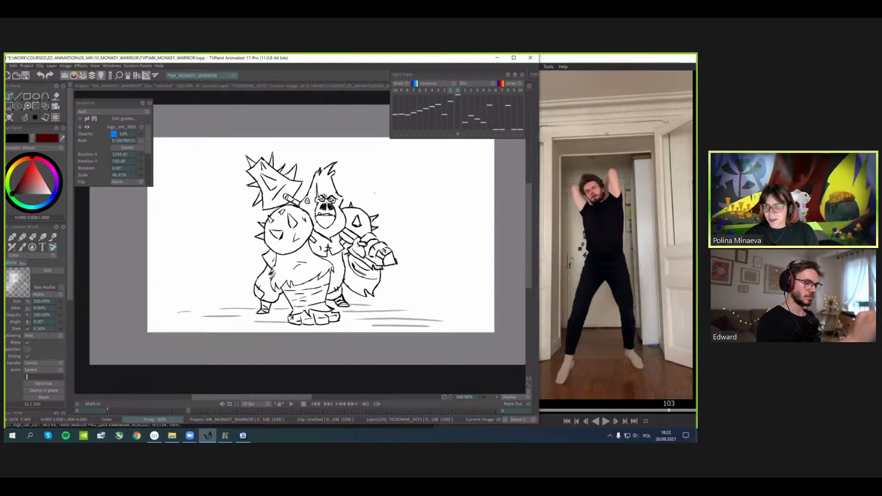
pyautogui.press('Left')
pyautogui.press('Right')
pyautogui.press('Right')
pyautogui.press('Left')
pyautogui.press('Right')
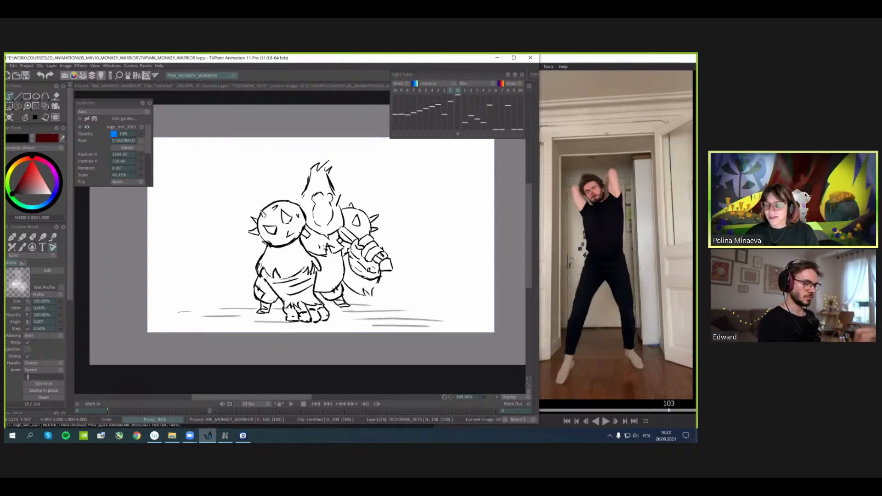
pyautogui.press('Left')
pyautogui.press('Right')
pyautogui.press('Left')
pyautogui.press('Right')
pyautogui.press('Left')
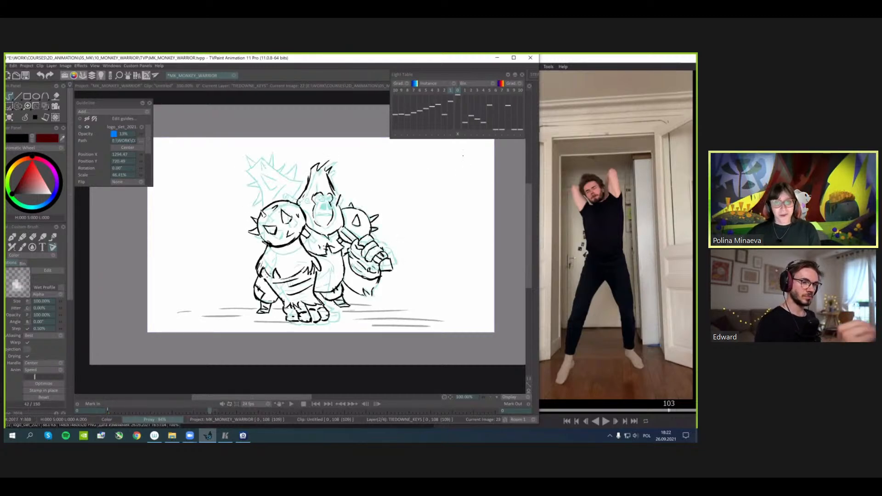
# - Rotate the standing key's ghost to about -5° and shift it slightly to align the weapon with the in-between
pyautogui.click(450, 135)
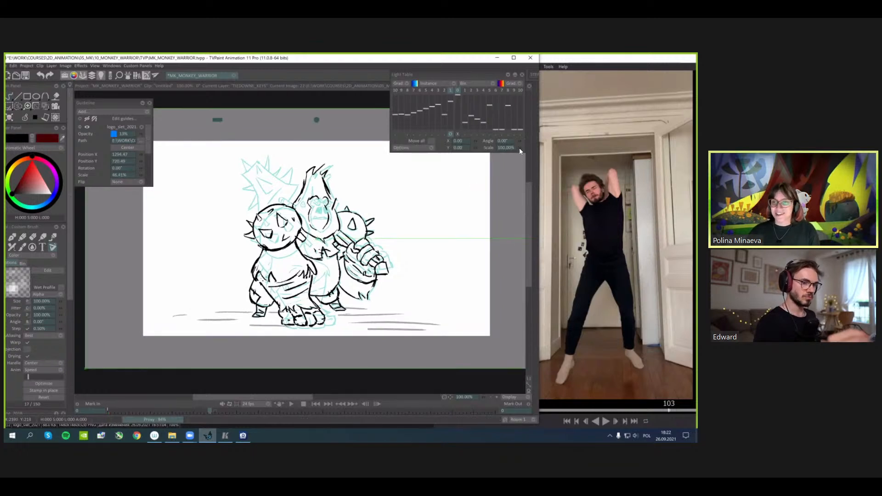
pyautogui.moveTo(519, 141); pyautogui.dragTo(518, 143)
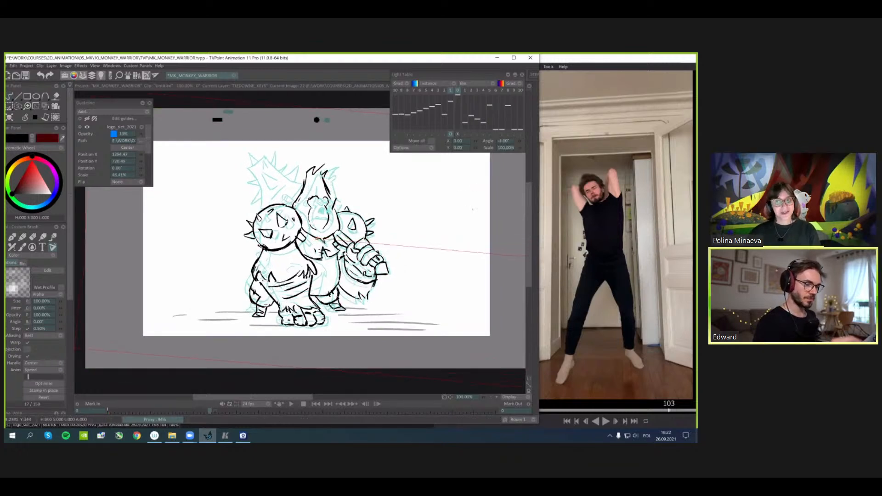
pyautogui.moveTo(474, 209); pyautogui.dragTo(474, 208)
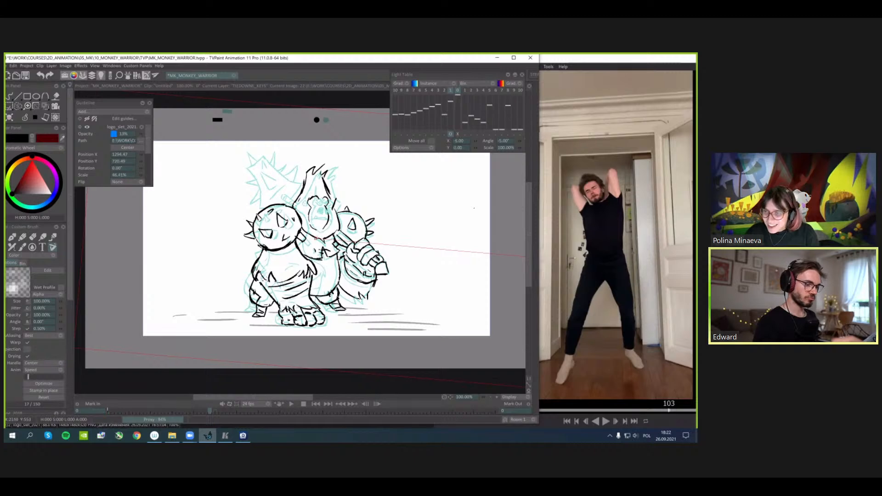
pyautogui.moveTo(473, 208); pyautogui.dragTo(453, 233)
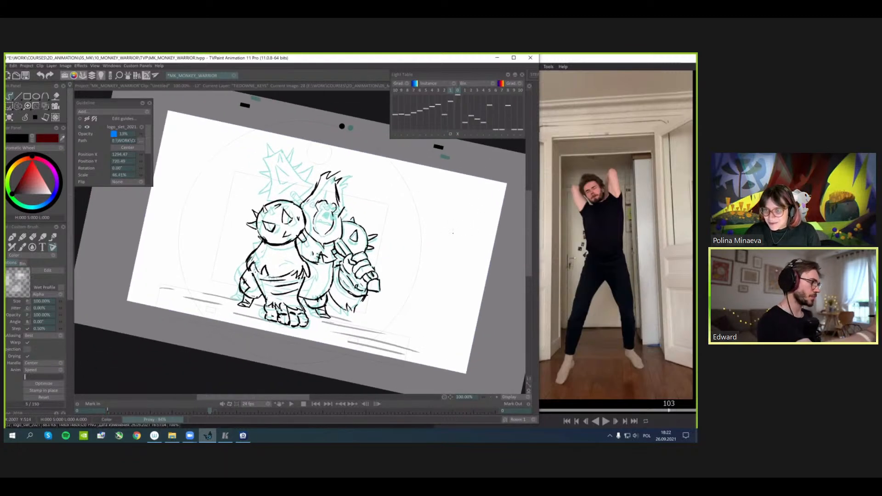
pyautogui.scroll(2, 283, 186)
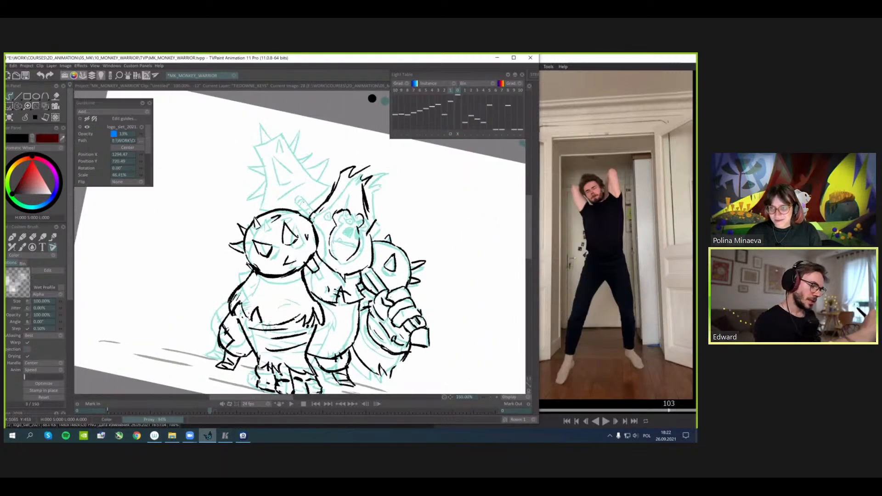
# - Draw the weapon's handle section emerging above the large spiked shoulder pad
pyautogui.moveTo(298, 200); pyautogui.dragTo(311, 216)
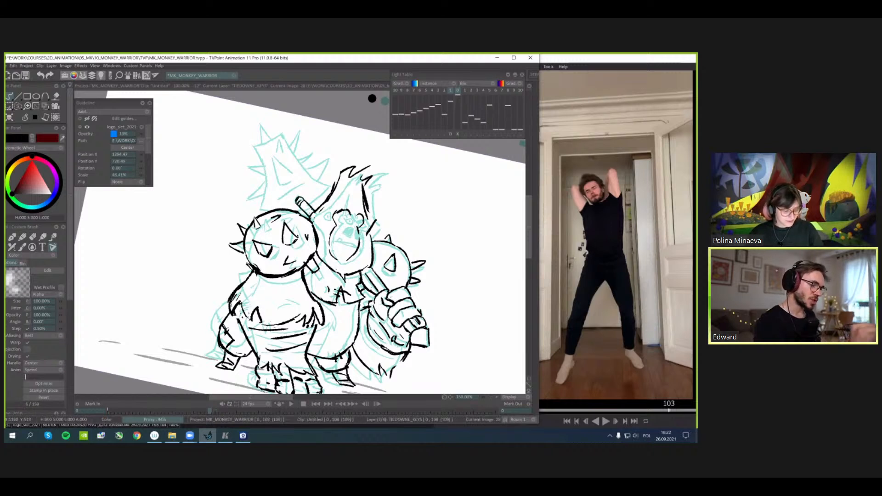
pyautogui.moveTo(342, 189)
pyautogui.mouseDown()
pyautogui.moveTo(326, 203)
pyautogui.moveTo(334, 192)
pyautogui.moveTo(322, 193)
pyautogui.mouseUp()
pyautogui.hotkey('ctrl', 'z')
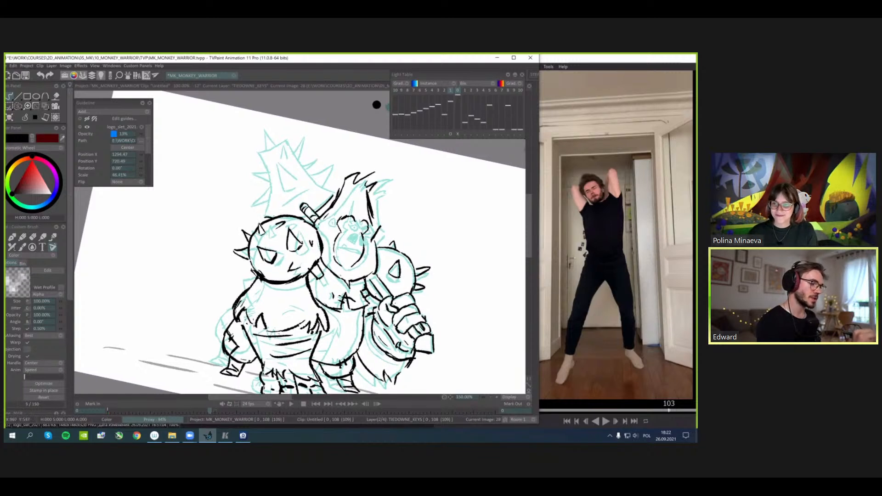
# - Draw the weapon's head above the shoulder with its outline, spikes and triangular inner marks, tracing the ghost
pyautogui.scroll(1, 271, 222)
pyautogui.scroll(1, 335, 201)
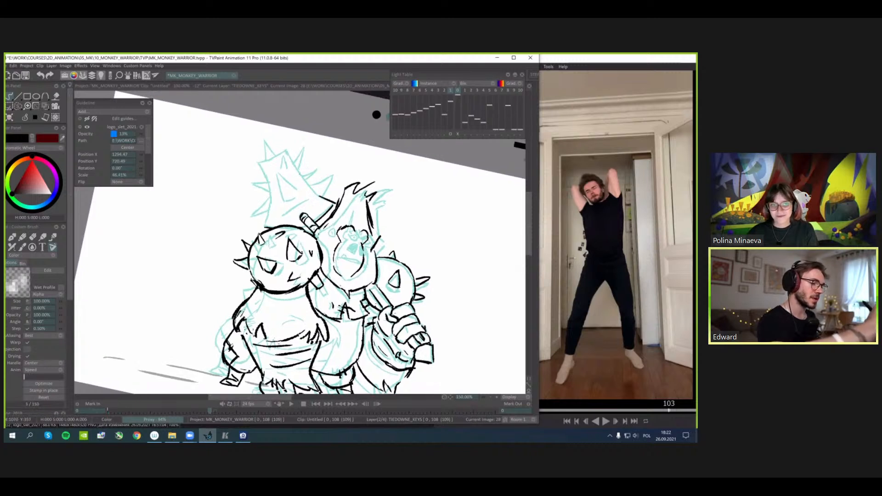
pyautogui.moveTo(322, 197); pyautogui.dragTo(288, 157)
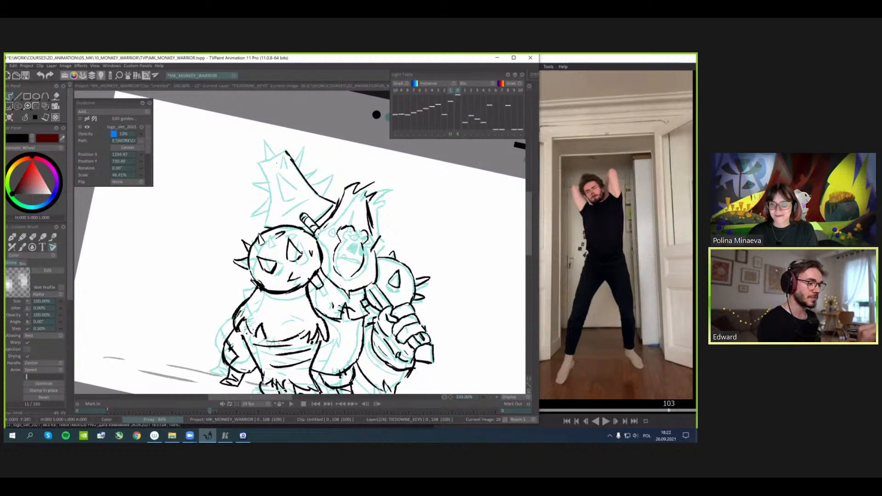
pyautogui.moveTo(260, 163)
pyautogui.mouseDown()
pyautogui.moveTo(265, 226)
pyautogui.moveTo(340, 168)
pyautogui.moveTo(321, 184)
pyautogui.moveTo(330, 183)
pyautogui.moveTo(328, 167)
pyautogui.moveTo(308, 180)
pyautogui.moveTo(310, 172)
pyautogui.moveTo(330, 179)
pyautogui.moveTo(290, 192)
pyautogui.moveTo(281, 182)
pyautogui.moveTo(302, 186)
pyautogui.moveTo(294, 208)
pyautogui.moveTo(300, 201)
pyautogui.mouseUp()
pyautogui.hotkey('ctrl', 'z')
pyautogui.moveTo(289, 166); pyautogui.dragTo(292, 177)
pyautogui.moveTo(289, 166); pyautogui.dragTo(285, 178)
pyautogui.moveTo(303, 171)
pyautogui.mouseDown()
pyautogui.moveTo(311, 155)
pyautogui.moveTo(305, 169)
pyautogui.moveTo(274, 149)
pyautogui.moveTo(275, 166)
pyautogui.mouseUp()
pyautogui.moveTo(272, 187)
pyautogui.mouseDown()
pyautogui.moveTo(261, 190)
pyautogui.moveTo(271, 210)
pyautogui.moveTo(261, 217)
pyautogui.mouseUp()
pyautogui.moveTo(262, 218); pyautogui.dragTo(276, 215)
pyautogui.press('l')
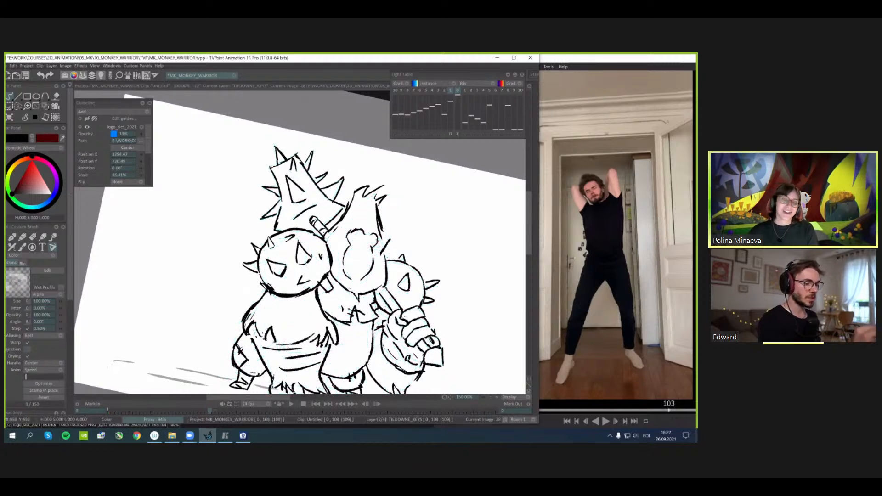
# - Flip between the in-between and the standing key to check the weapon head, with the canvas rotation reset
pyautogui.press('Left')
pyautogui.press('Left')
pyautogui.press('Right')
pyautogui.press('Right')
pyautogui.press('Left')
pyautogui.press('Right')
pyautogui.press('Left')
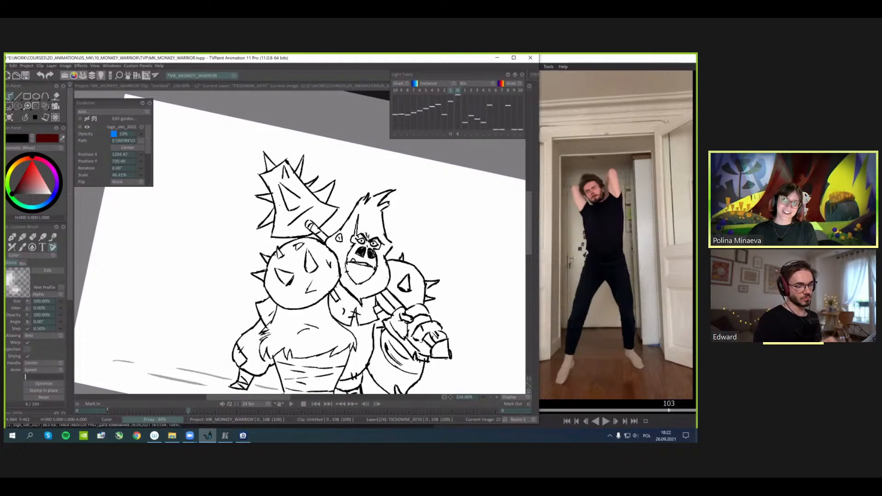
pyautogui.press('Right')
pyautogui.press('Left')
pyautogui.press('Right')
pyautogui.press('Left')
pyautogui.press('Right')
pyautogui.press('Left')
pyautogui.press('Right')
pyautogui.press('Left')
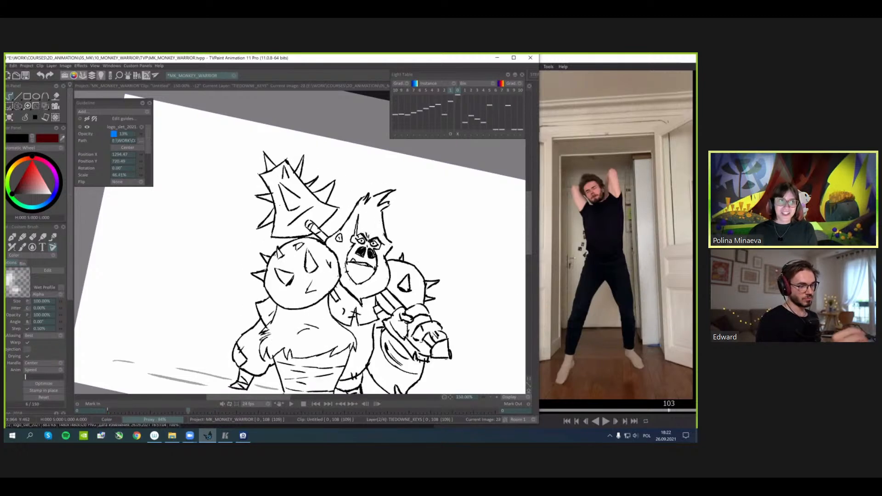
pyautogui.press('Left')
pyautogui.press('Home')
pyautogui.moveTo(436, 204); pyautogui.dragTo(425, 174)
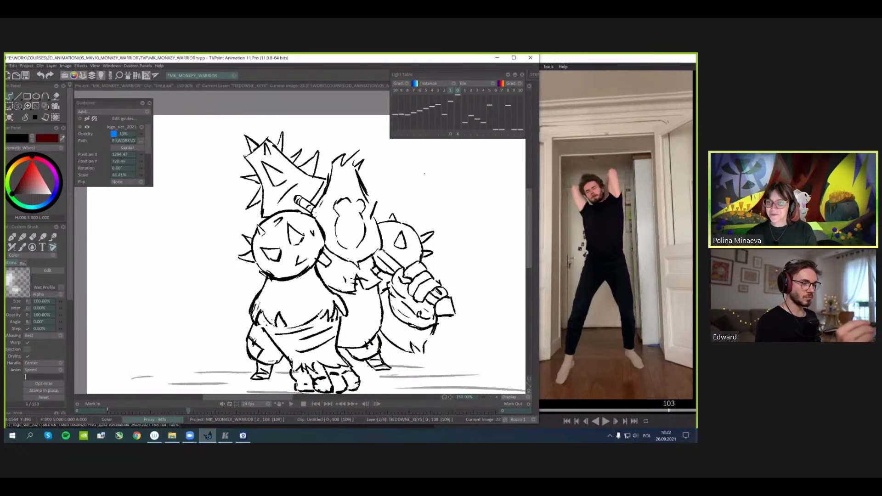
pyautogui.press('Left')
pyautogui.press('Right')
# - Try new contour strokes along the edges of the gorilla's hair crest
pyautogui.press('l')
pyautogui.moveTo(328, 174); pyautogui.dragTo(323, 192)
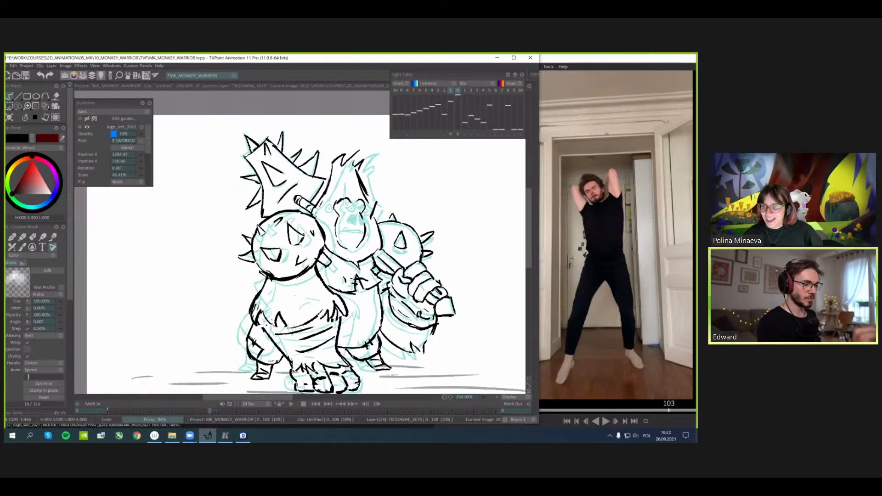
pyautogui.hotkey('ctrl', 'z')
pyautogui.moveTo(333, 163)
pyautogui.mouseDown()
pyautogui.moveTo(325, 191)
pyautogui.moveTo(366, 187)
pyautogui.moveTo(367, 195)
pyautogui.mouseUp()
pyautogui.hotkey('ctrl', 'z')
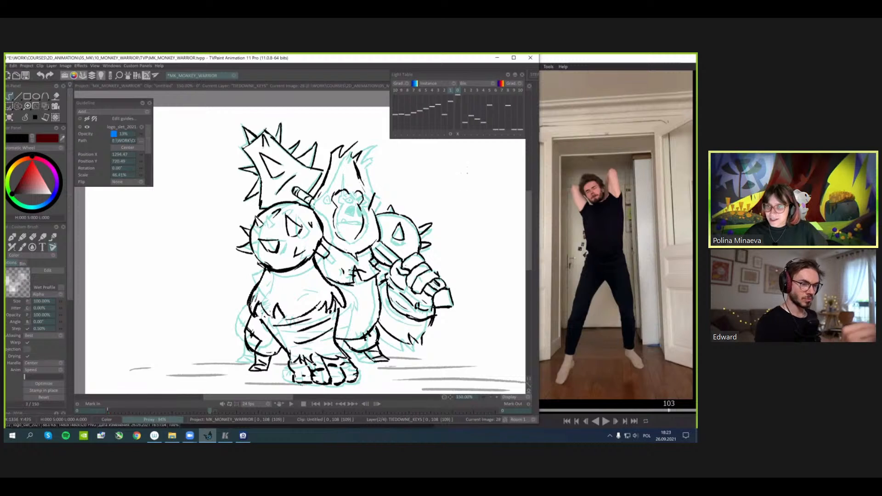
# - Reset the standing key's ghost, rotate it 3° and offset it to X -13, Y -10 to match the head
pyautogui.click(450, 134)
pyautogui.click(458, 134)
pyautogui.click(451, 134)
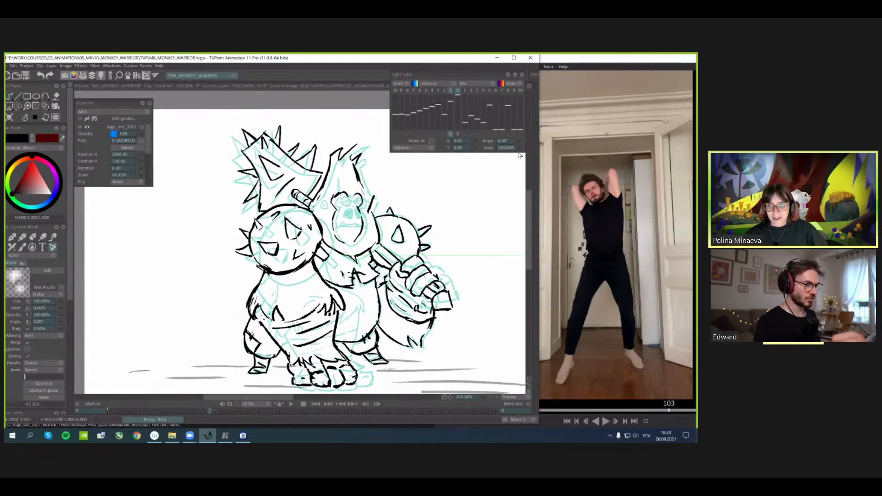
pyautogui.moveTo(463, 204); pyautogui.dragTo(459, 202)
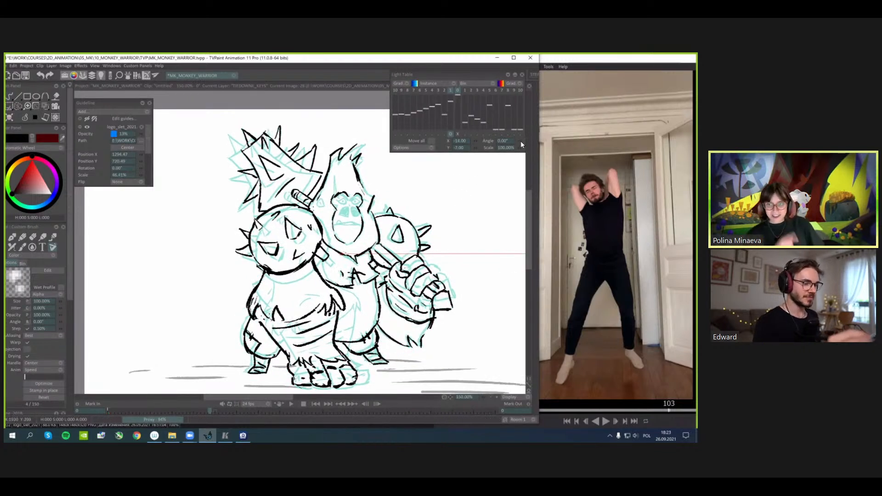
pyautogui.moveTo(521, 141); pyautogui.dragTo(522, 139)
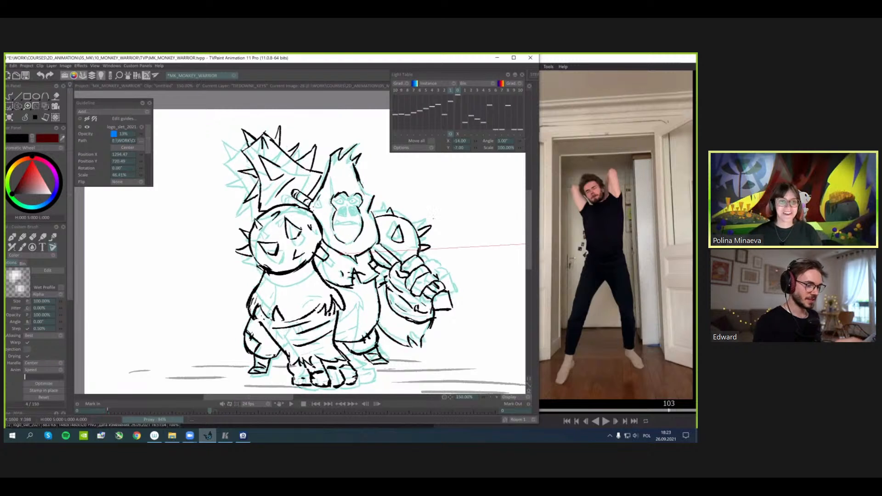
pyautogui.moveTo(434, 221); pyautogui.dragTo(432, 219)
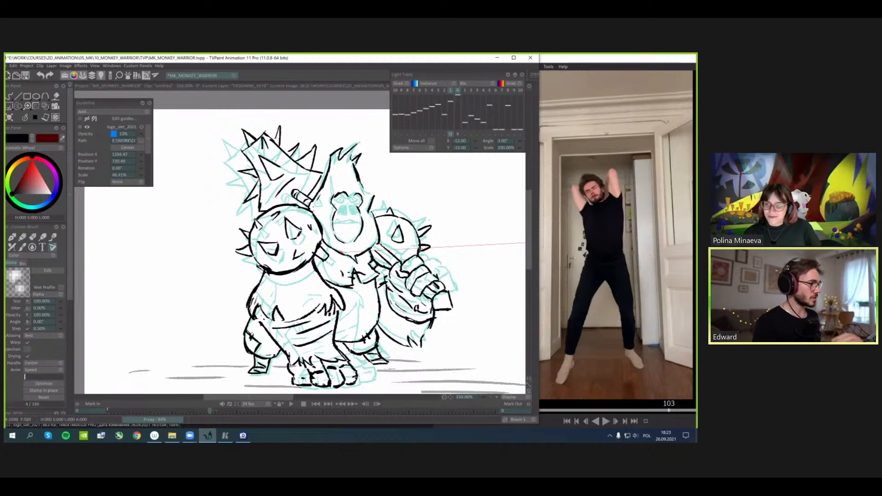
# - Draw the ear beside the weapon handle and flip against the standing key to check it
pyautogui.press('b')
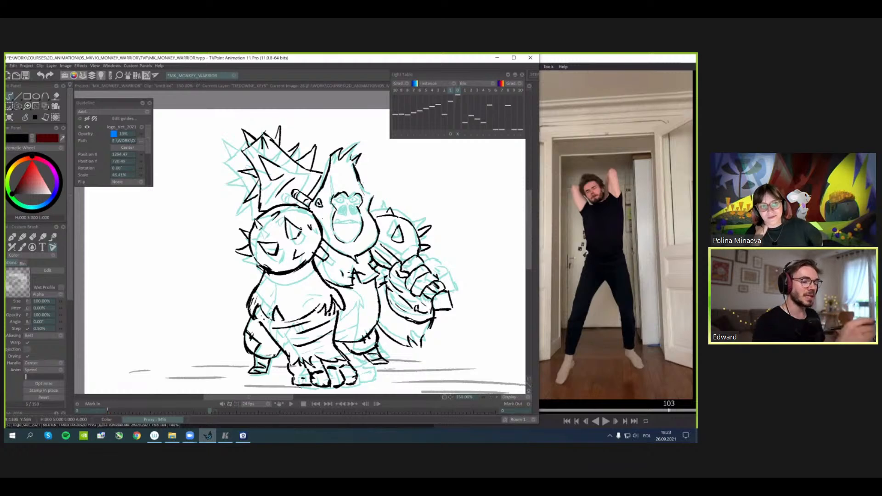
pyautogui.moveTo(371, 159); pyautogui.dragTo(367, 157)
pyautogui.press('Left')
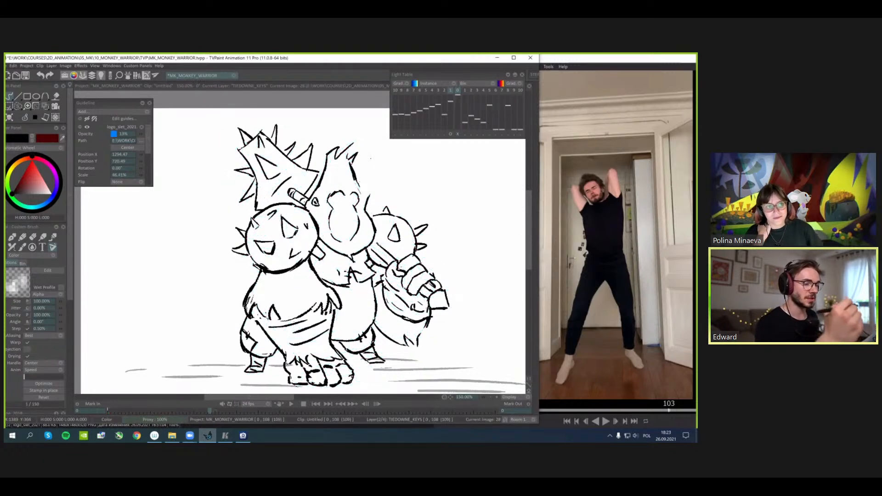
pyautogui.press('Left')
pyautogui.press('Right')
pyautogui.press('Left')
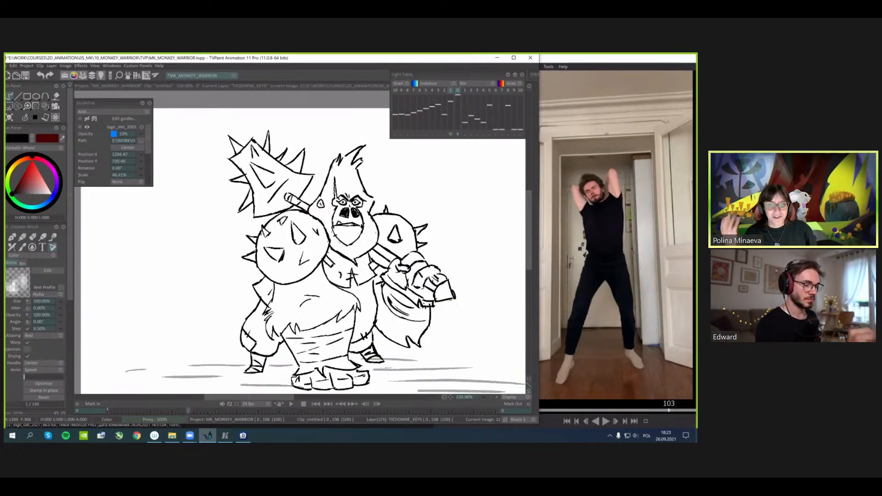
# - Undo the last head stroke, redraw the contour down the side of the gorilla's face and flip against the neighbouring keys
pyautogui.press('Right')
pyautogui.hotkey('ctrl', 'z')
pyautogui.moveTo(369, 195); pyautogui.dragTo(367, 215)
pyautogui.press('Right')
pyautogui.press('Right')
pyautogui.press('Left')
pyautogui.press('Left')
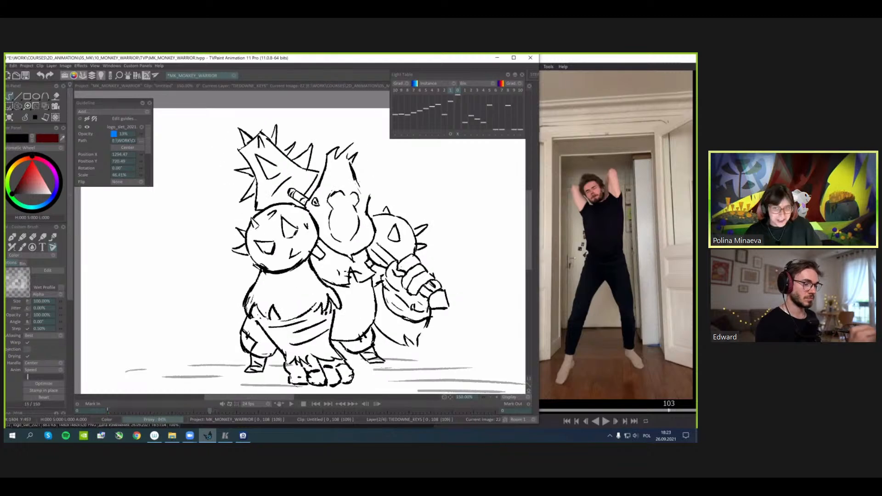
# - Flip repeatedly between the in-between and the standing key to compare the head and body positions
pyautogui.press('Right')
pyautogui.press('Left')
pyautogui.press('Left')
pyautogui.press('Right')
pyautogui.press('Left')
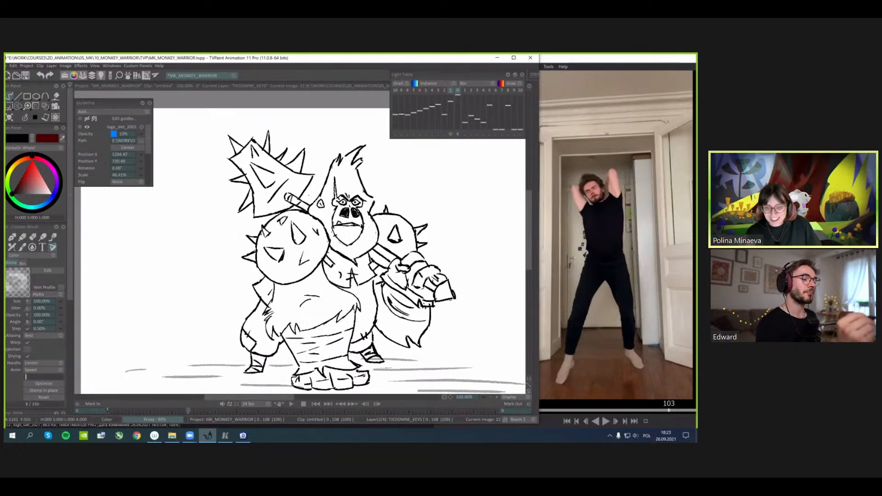
pyautogui.press('Right')
pyautogui.press('Left')
pyautogui.press('Right')
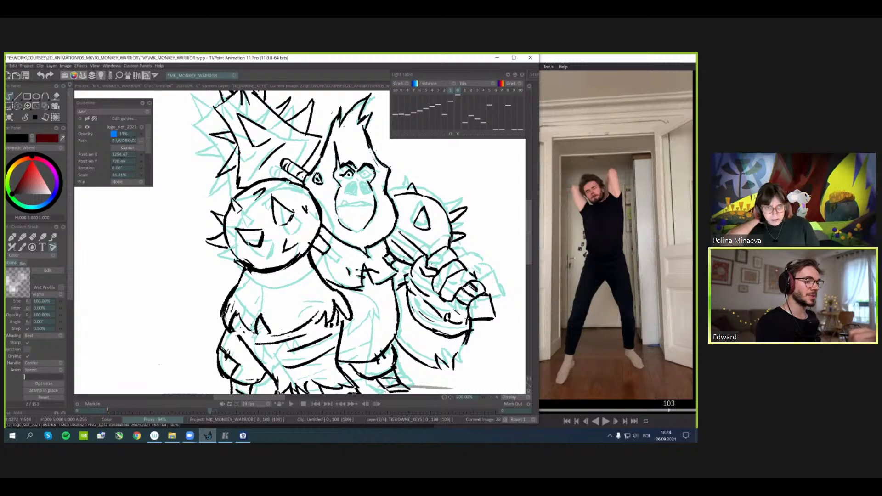
# - Draw the brows, eyes and nostrils on the in-between's face, following the ghost of the standing key
pyautogui.moveTo(344, 176); pyautogui.dragTo(371, 160)
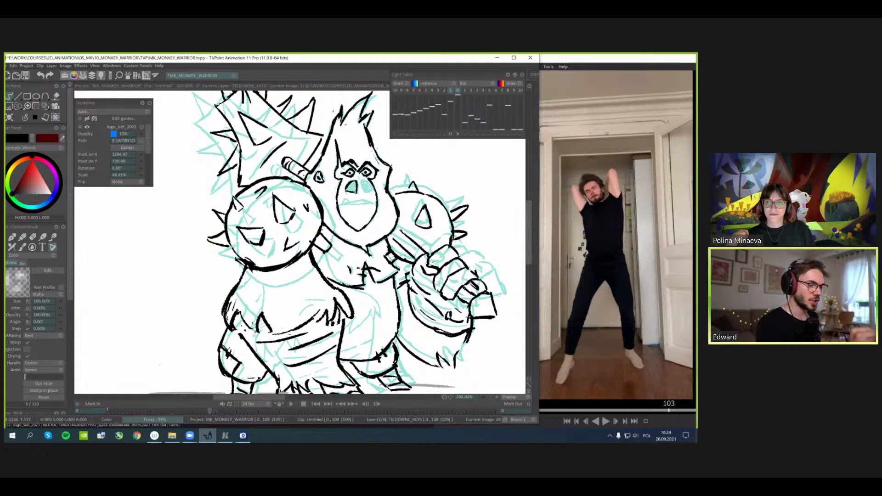
pyautogui.moveTo(351, 184); pyautogui.dragTo(355, 190)
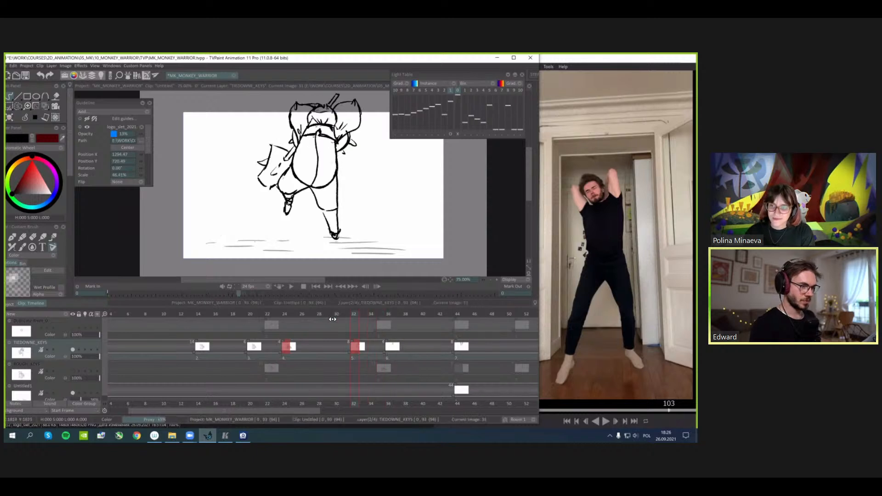
# - Retime the TIEDOWNE_KEYS layer by moving key 8 to frame 48 and the circled A logo key to frame 50
pyautogui.moveTo(332, 319); pyautogui.dragTo(441, 323)
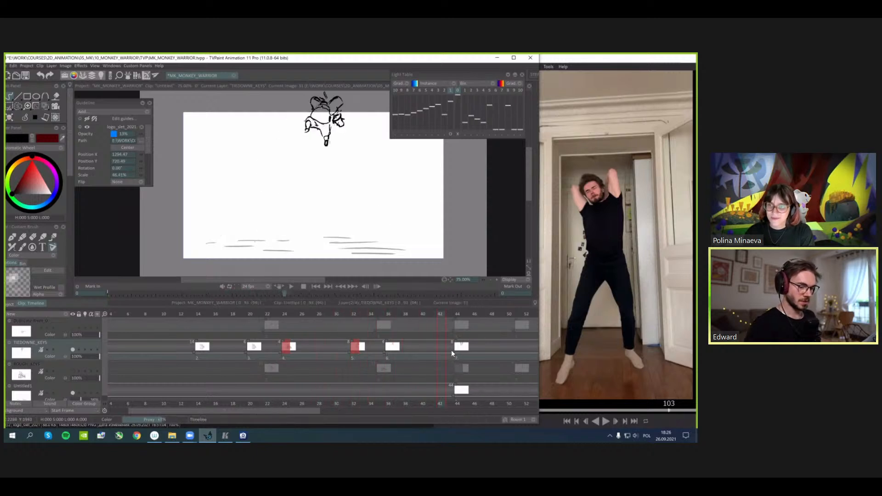
pyautogui.moveTo(297, 410); pyautogui.dragTo(350, 410)
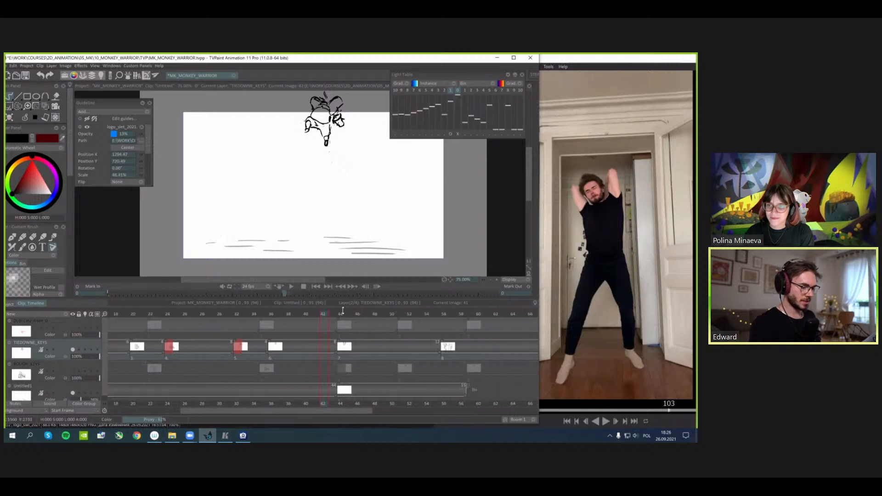
pyautogui.moveTo(325, 313)
pyautogui.mouseDown()
pyautogui.moveTo(357, 312)
pyautogui.moveTo(349, 313)
pyautogui.mouseUp()
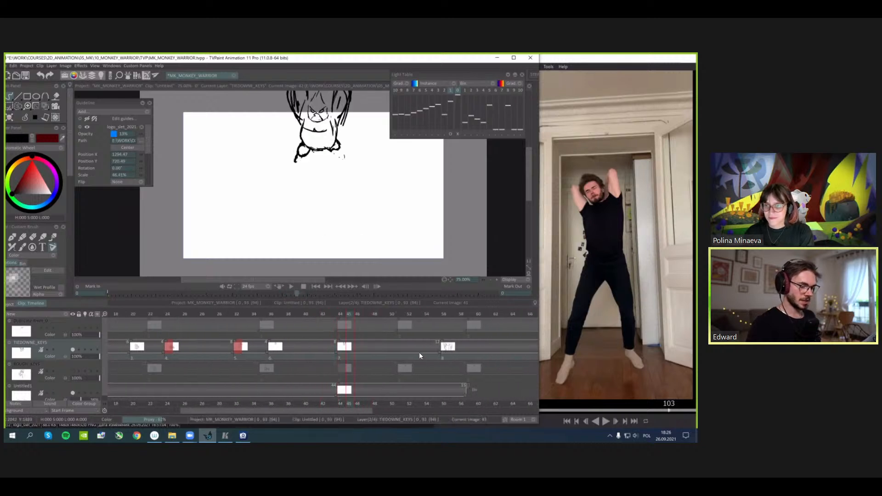
pyautogui.moveTo(440, 352); pyautogui.dragTo(371, 352)
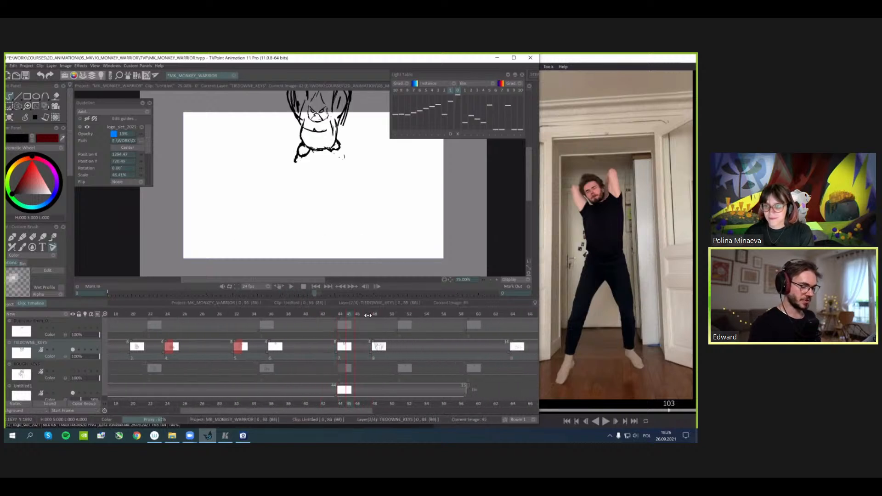
pyautogui.moveTo(365, 315); pyautogui.dragTo(489, 354)
pyautogui.moveTo(394, 353); pyautogui.dragTo(383, 354)
pyautogui.moveTo(398, 315); pyautogui.dragTo(434, 349)
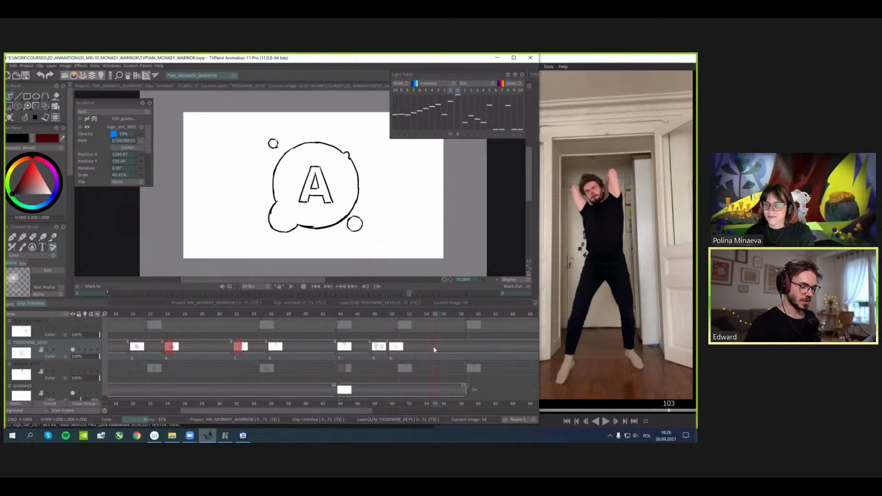
# - Move the blank image in the Untitled1 layer to frame 32 so the ground lines stop at the jump key
pyautogui.moveTo(365, 409); pyautogui.dragTo(273, 410)
pyautogui.click(405, 316)
pyautogui.moveTo(405, 316)
pyautogui.mouseDown()
pyautogui.moveTo(307, 347)
pyautogui.moveTo(397, 347)
pyautogui.moveTo(359, 348)
pyautogui.mouseUp()
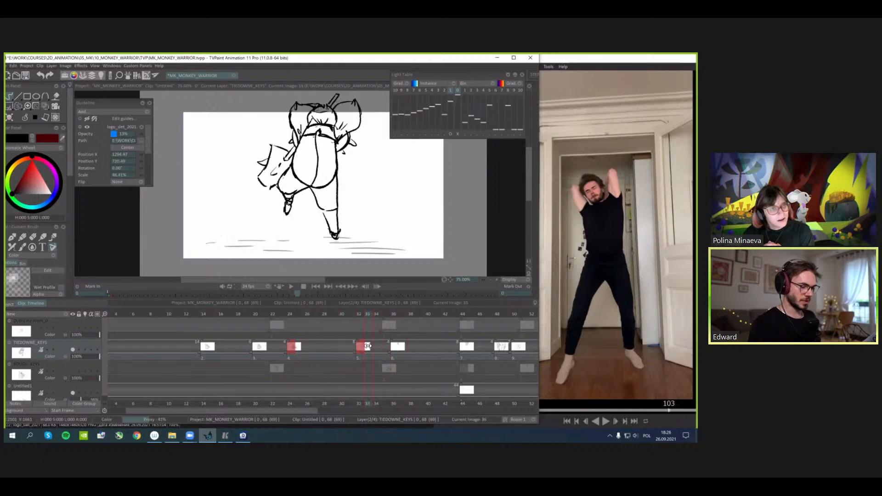
pyautogui.moveTo(463, 389); pyautogui.dragTo(359, 390)
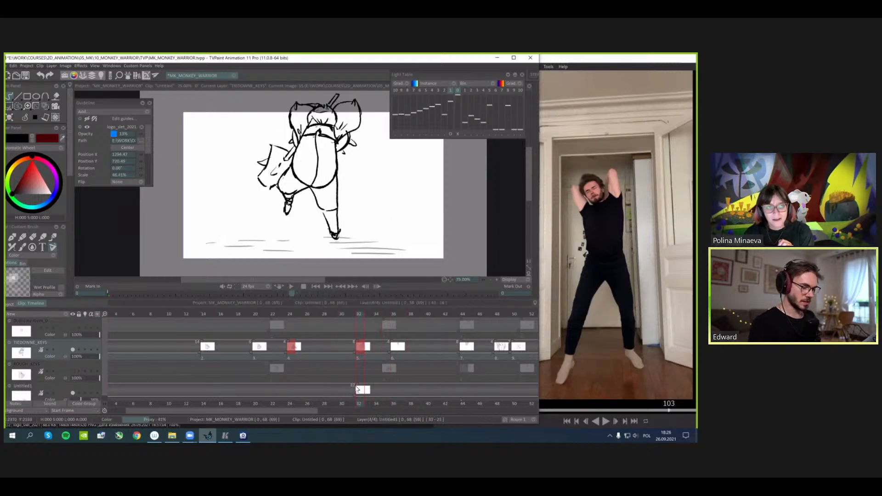
pyautogui.click(246, 311)
pyautogui.click(411, 313)
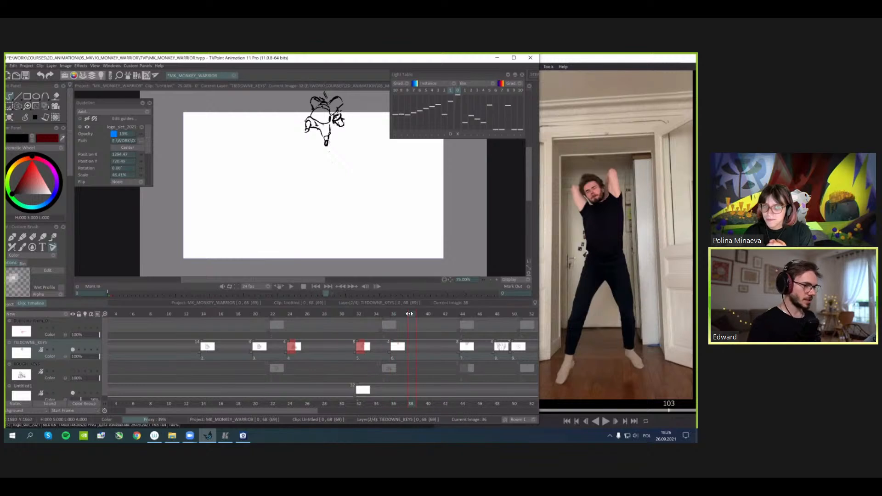
# - Fold away the Light Table and timeline, reframe the canvas and play back the retimed animation
pyautogui.click(508, 74)
pyautogui.press('Tab')
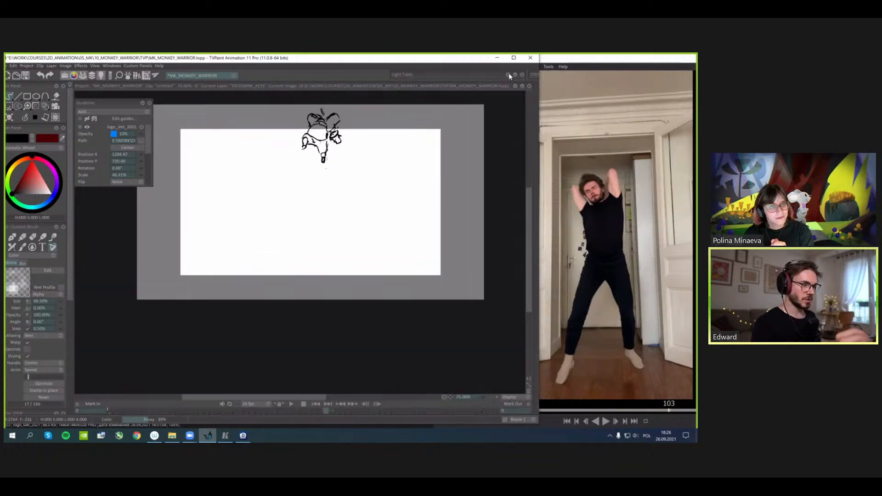
pyautogui.moveTo(431, 205); pyautogui.dragTo(438, 247)
pyautogui.press('+')
pyautogui.press('Return')
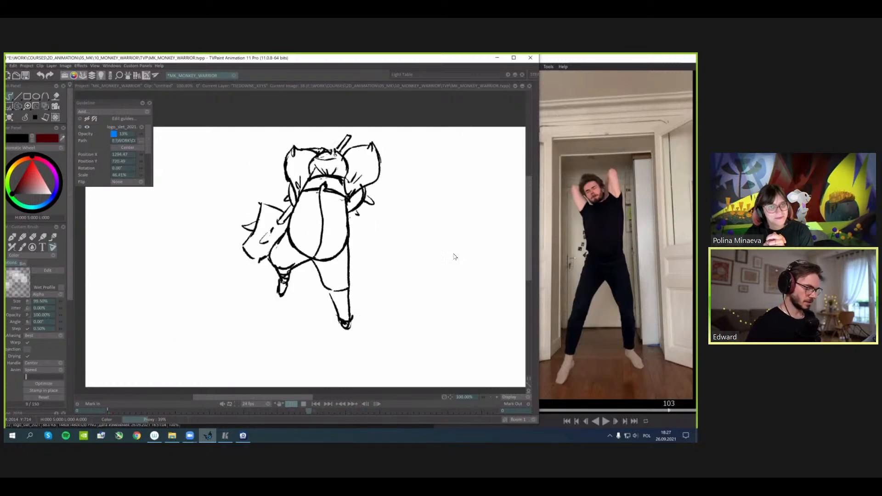
# - Move the final key in the TIEDOWNE_KEYS layer to frame 52 and replay the animation
pyautogui.press('Tab')
pyautogui.moveTo(343, 412); pyautogui.dragTo(382, 411)
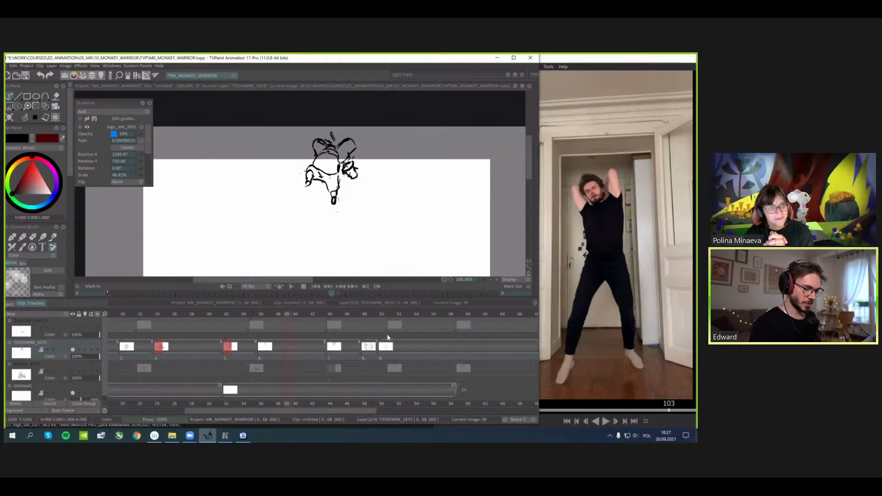
pyautogui.moveTo(377, 339); pyautogui.dragTo(394, 339)
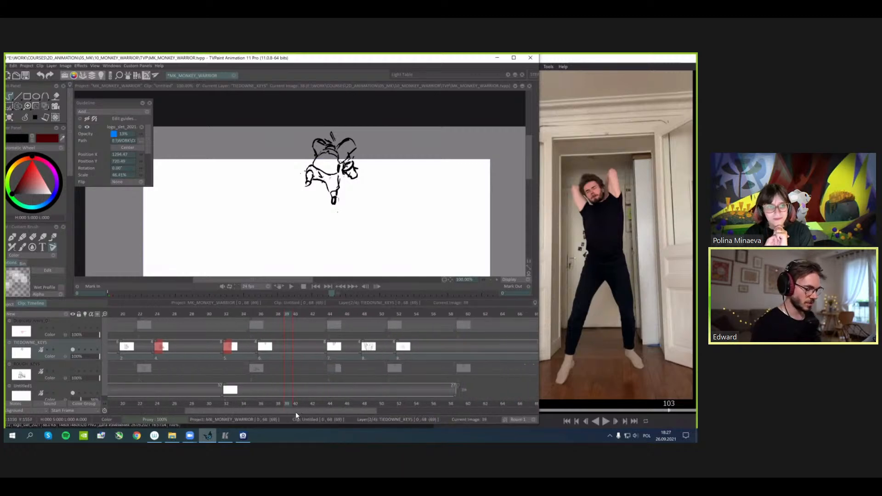
pyautogui.moveTo(296, 412); pyautogui.dragTo(150, 409)
pyautogui.press('Tab')
pyautogui.press('Return')
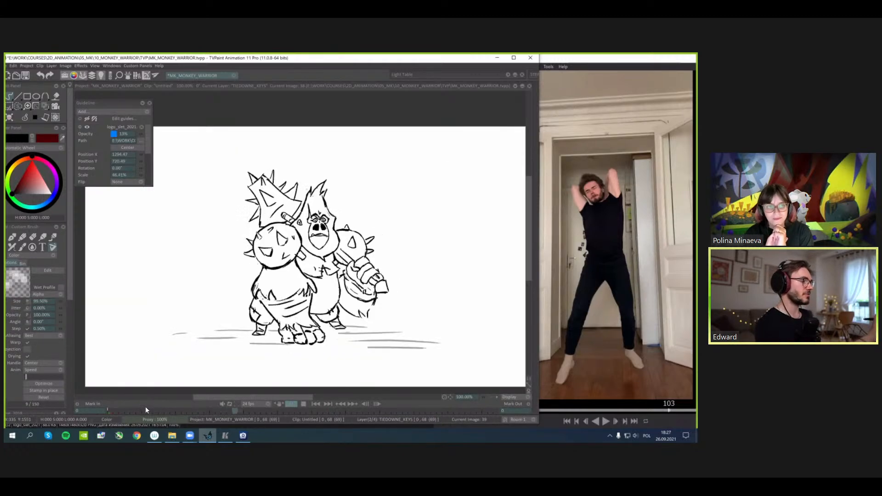
# - Collapse the Guideline settings and play the animation again to judge the new timing
pyautogui.click(142, 103)
pyautogui.click(143, 103)
pyautogui.click(142, 103)
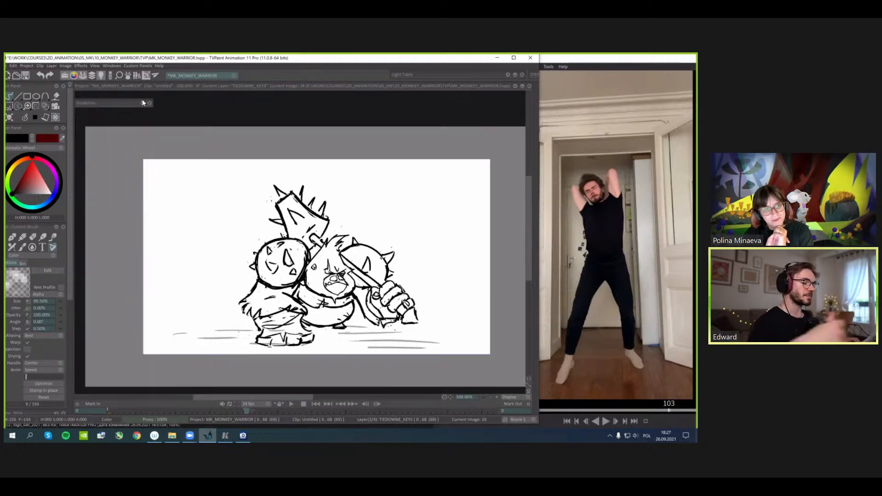
pyautogui.press('Return')
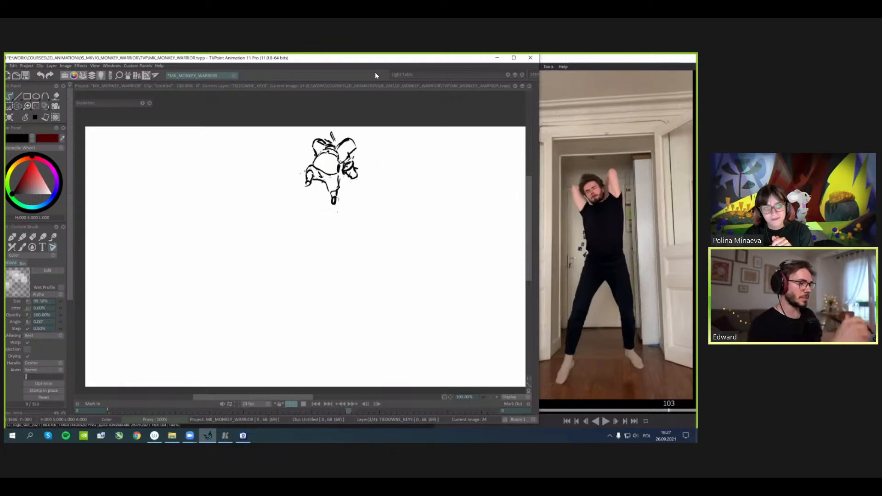
pyautogui.click(32, 120)
pyautogui.click(36, 120)
pyautogui.click(54, 126)
pyautogui.moveTo(429, 352); pyautogui.dragTo(427, 343)
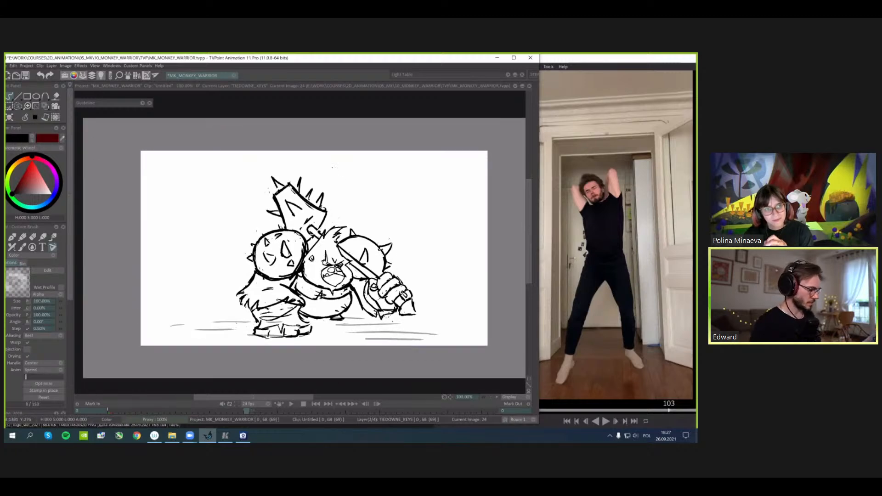
# - Jump to the key at frame 32 and step forward to the airborne key at frame 44
pyautogui.press('space')
pyautogui.click(360, 314)
pyautogui.press('space')
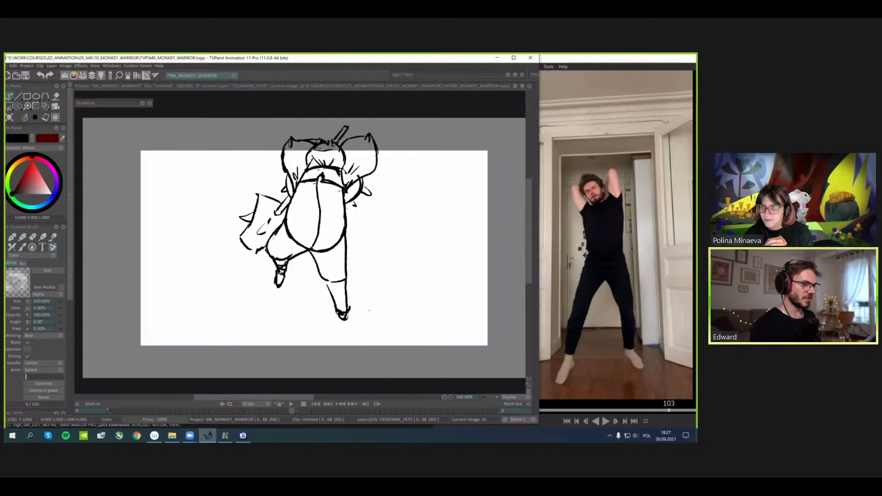
pyautogui.press('Right')
pyautogui.press('Right')
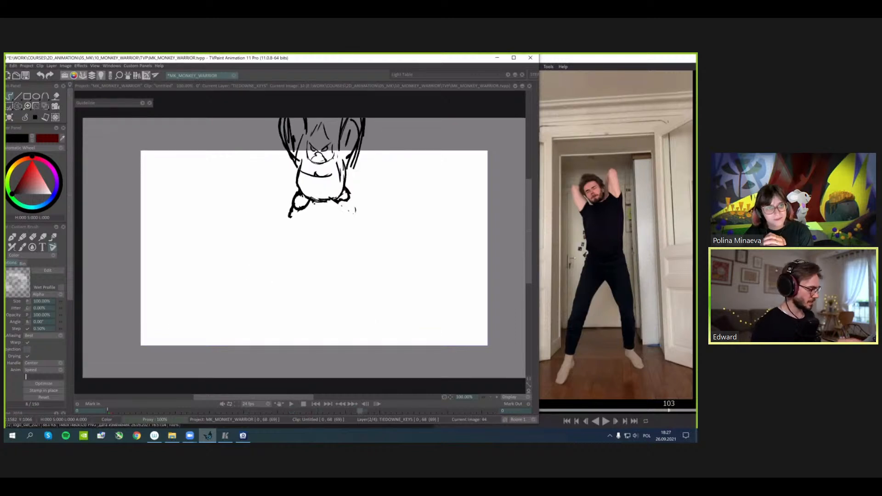
# - Review the key spacing around frame 44 in the timeline and expand the Light Table
pyautogui.click(386, 419)
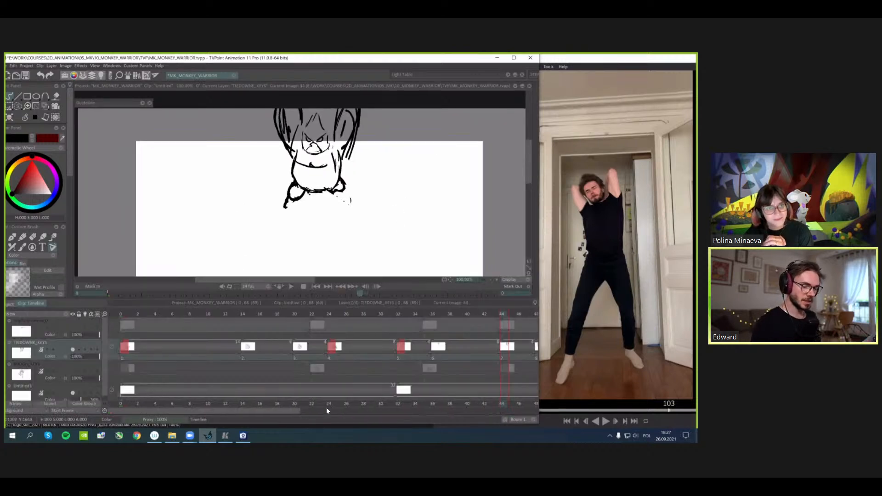
pyautogui.moveTo(380, 399); pyautogui.dragTo(354, 399)
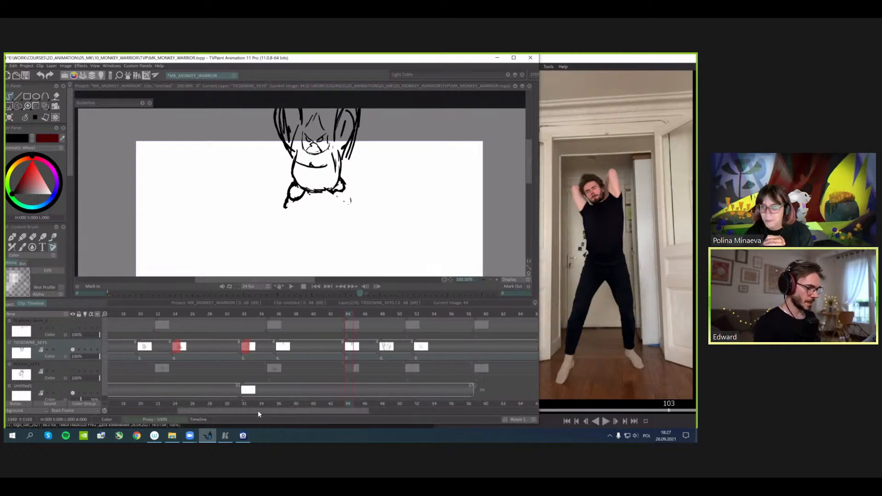
pyautogui.moveTo(258, 411)
pyautogui.mouseDown()
pyautogui.moveTo(207, 406)
pyautogui.moveTo(253, 410)
pyautogui.mouseUp()
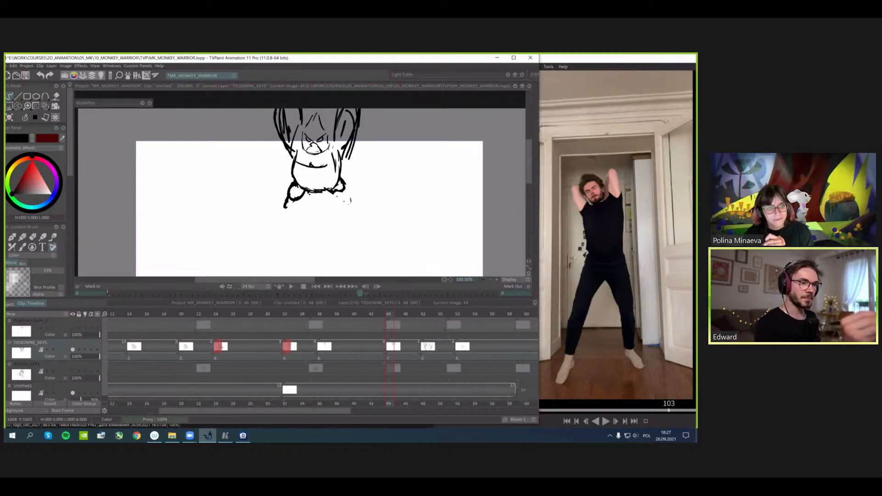
pyautogui.click(515, 75)
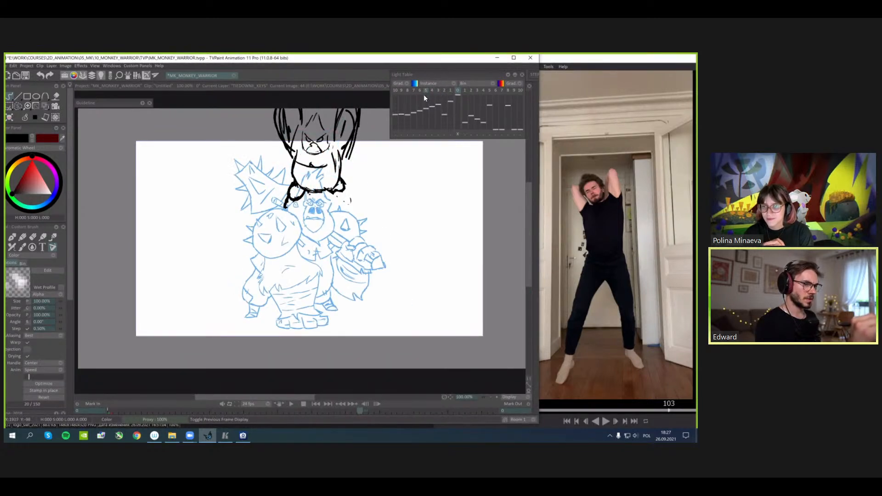
# - Try moving the sixth previous image's ghost up onto the airborne gorilla and scaling it down
pyautogui.click(417, 91)
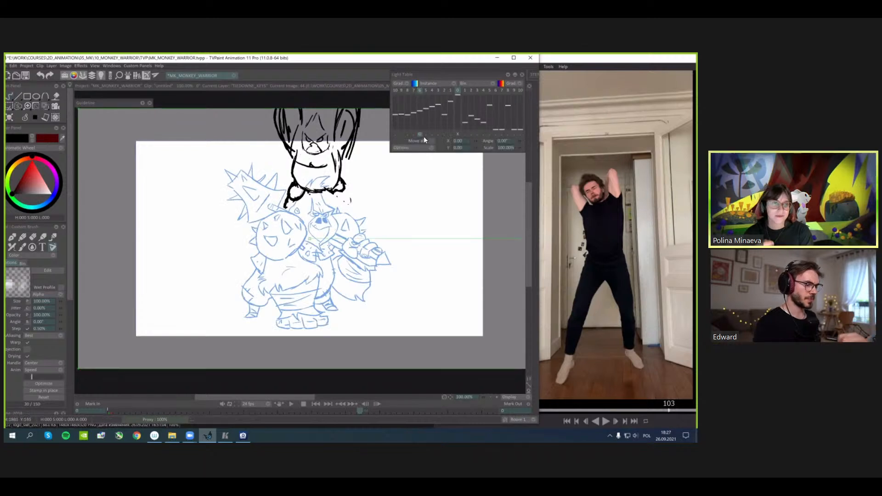
pyautogui.moveTo(361, 248); pyautogui.dragTo(367, 193)
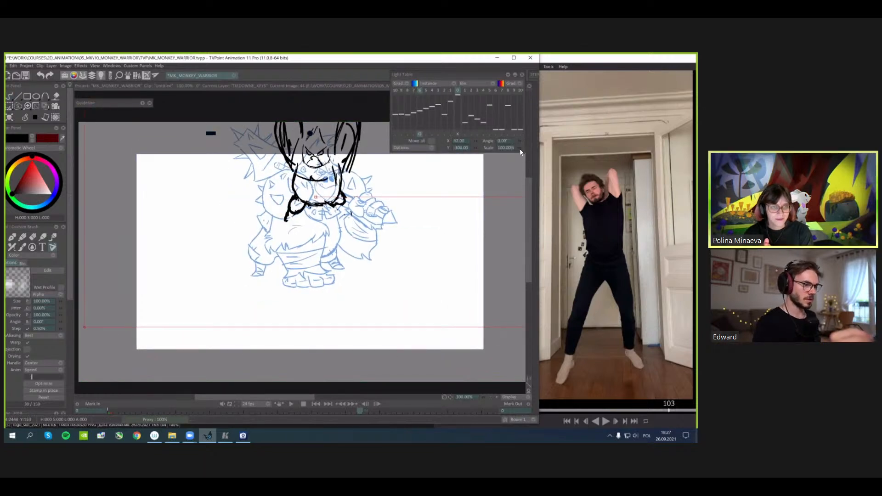
pyautogui.moveTo(519, 147); pyautogui.dragTo(508, 147)
pyautogui.scroll(1, 469, 174)
pyautogui.moveTo(469, 174); pyautogui.dragTo(453, 232)
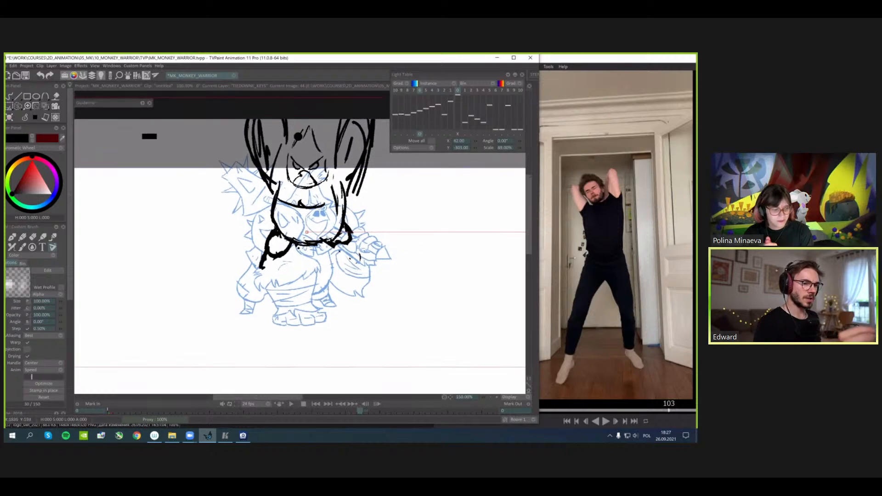
pyautogui.click(458, 135)
pyautogui.hotkey('shift', 'z')
# - Flip through the keys around frame 44 to compare the airborne poses
pyautogui.press('Right')
pyautogui.press('Right')
pyautogui.press('Right')
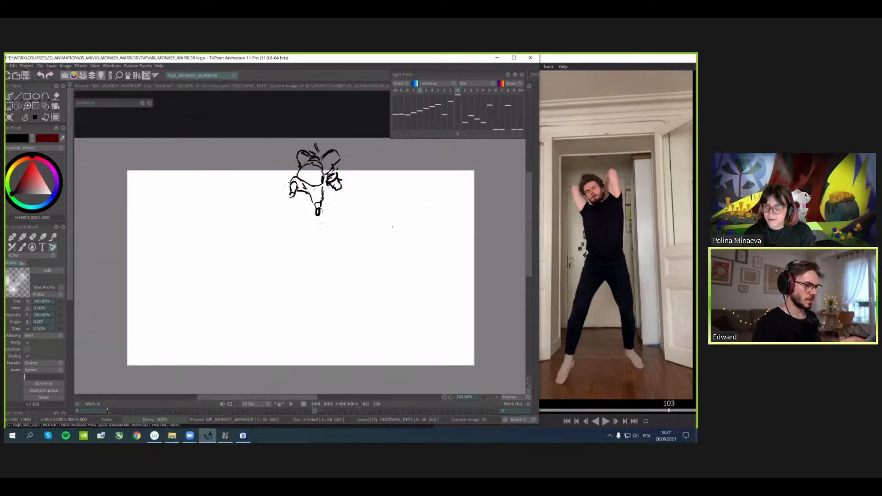
pyautogui.press('Left')
pyautogui.press('Right')
pyautogui.press('Left')
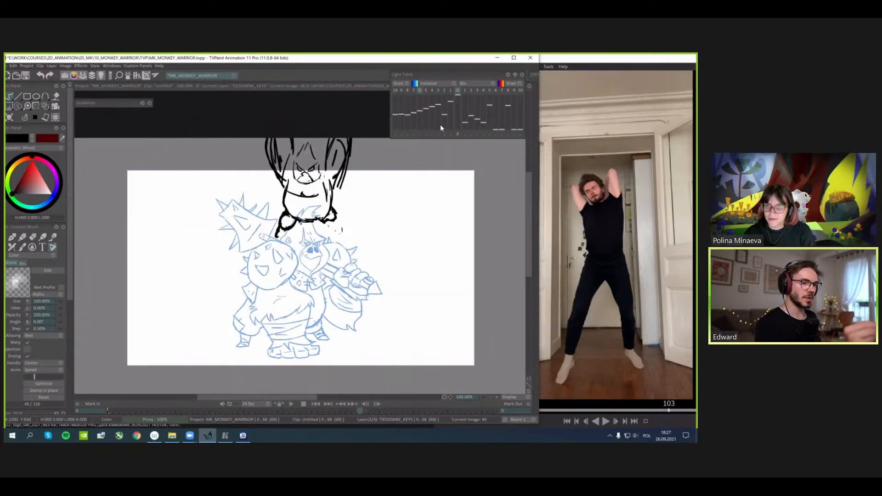
# - Ghost the fifth previous image instead, shrink it and move it straight up over the airborne gorilla at frame 44
pyautogui.click(425, 90)
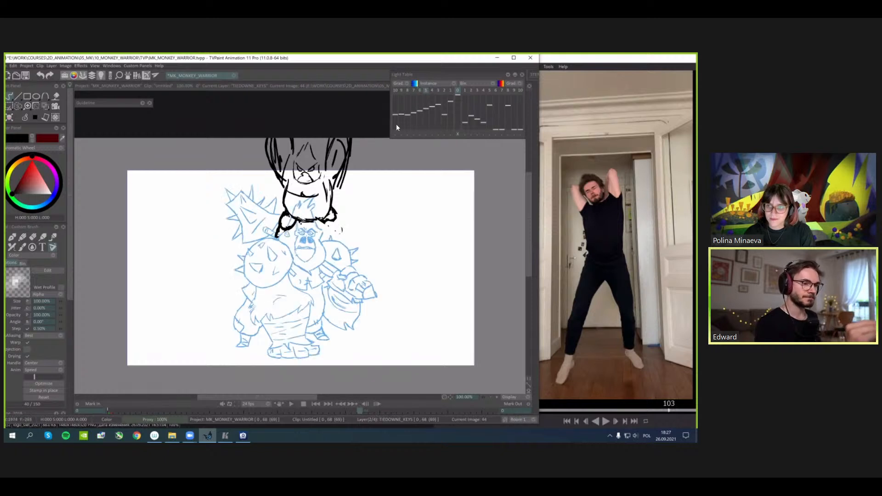
pyautogui.click(426, 134)
pyautogui.moveTo(518, 148); pyautogui.dragTo(504, 147)
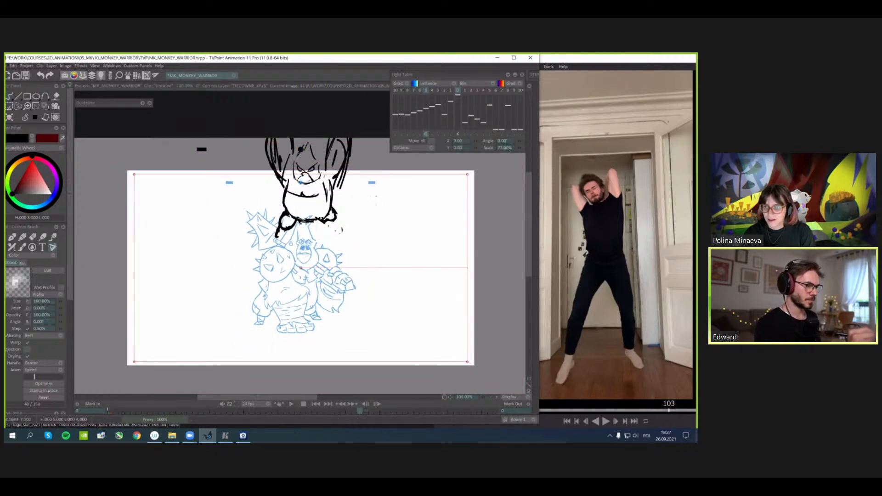
pyautogui.moveTo(416, 299); pyautogui.dragTo(423, 215)
pyautogui.moveTo(519, 148); pyautogui.dragTo(511, 146)
pyautogui.moveTo(297, 232); pyautogui.dragTo(293, 234)
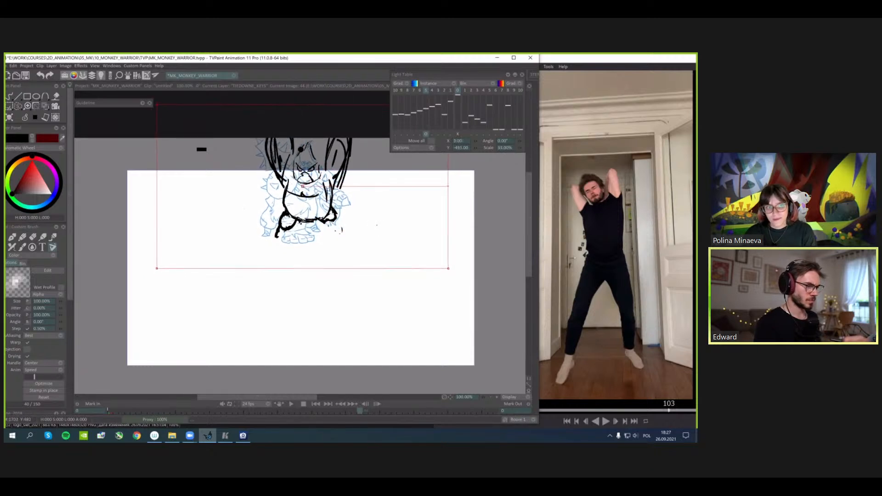
# - Collapse the Light Table's ghost settings and tie down the gorilla's jaw line over the blue ghost at frame 44
pyautogui.click(426, 134)
pyautogui.scroll(1, 364, 220)
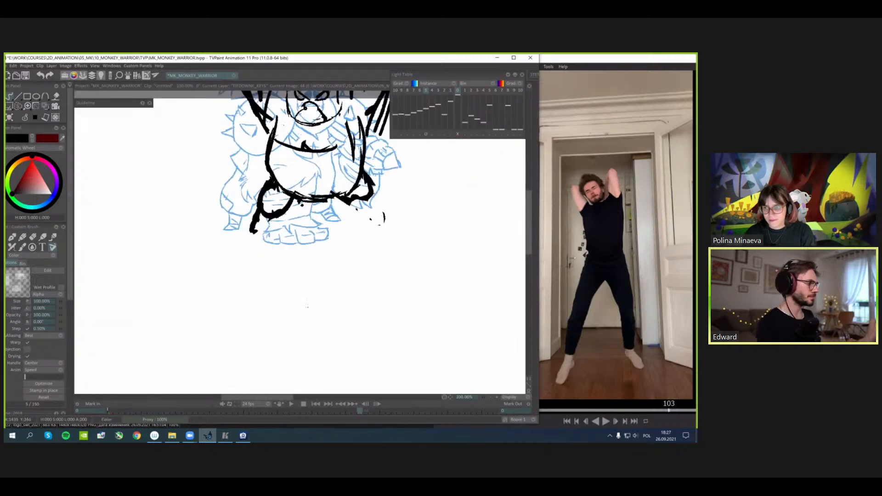
pyautogui.moveTo(363, 220); pyautogui.dragTo(331, 355)
pyautogui.click(34, 120)
pyautogui.scroll(1, 299, 240)
pyautogui.moveTo(299, 240)
pyautogui.mouseDown()
pyautogui.moveTo(324, 242)
pyautogui.moveTo(343, 222)
pyautogui.mouseUp()
pyautogui.moveTo(318, 253)
pyautogui.mouseDown()
pyautogui.moveTo(278, 238)
pyautogui.moveTo(273, 249)
pyautogui.mouseUp()
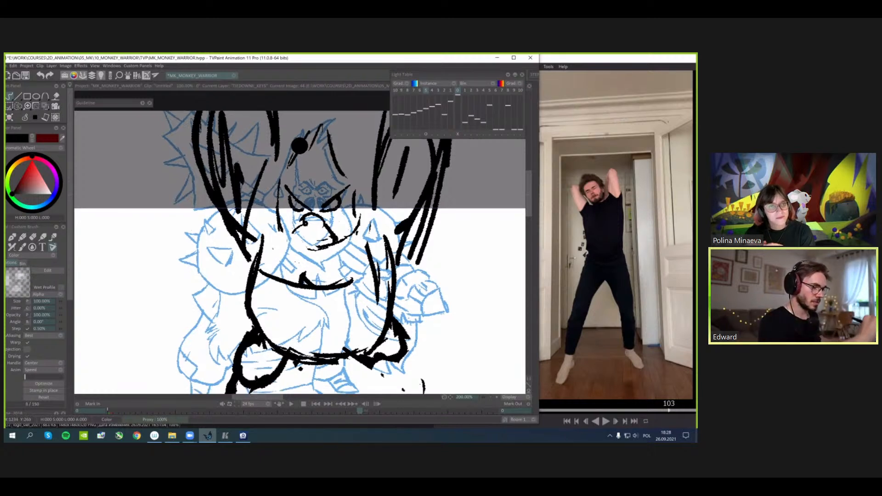
pyautogui.scroll(-2, 299, 146)
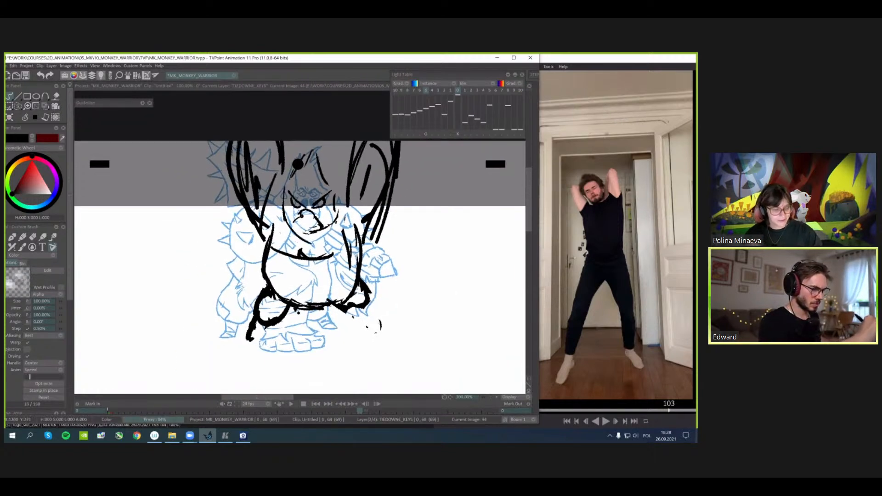
# - Clear the rough eyes, nose and mouth inside the airborne gorilla's head outline
pyautogui.moveTo(303, 238)
pyautogui.mouseDown()
pyautogui.moveTo(294, 230)
pyautogui.moveTo(308, 243)
pyautogui.moveTo(329, 226)
pyautogui.mouseUp()
pyautogui.moveTo(313, 239)
pyautogui.mouseDown()
pyautogui.moveTo(331, 231)
pyautogui.moveTo(337, 213)
pyautogui.moveTo(301, 209)
pyautogui.moveTo(294, 186)
pyautogui.mouseUp()
pyautogui.hotkey('ctrl', 'z')
pyautogui.hotkey('ctrl', 'z')
pyautogui.hotkey('ctrl', 'z')
pyautogui.hotkey('ctrl', 'z')
pyautogui.press('s')
pyautogui.press('Delete')
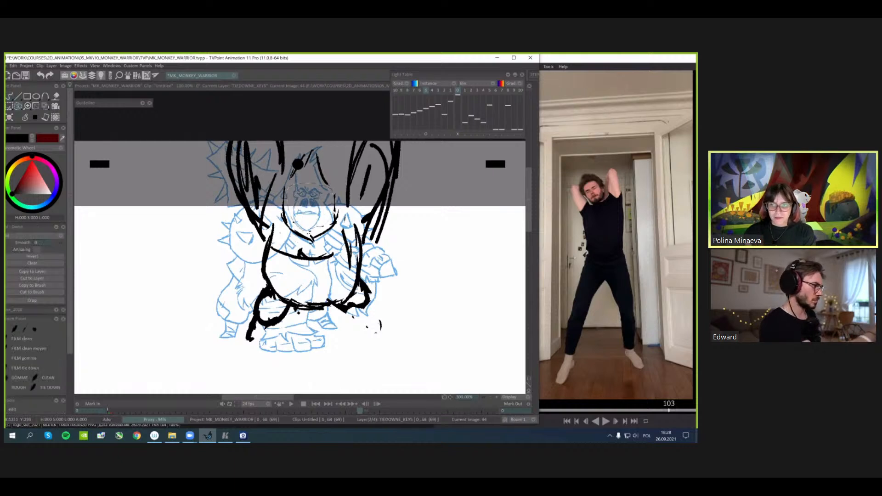
# - Redraw the gorilla's hair tuft, ears, angry eyes, nose and snarling mouth over the blue ghost
pyautogui.click(35, 118)
pyautogui.scroll(1, 300, 243)
pyautogui.moveTo(383, 214); pyautogui.dragTo(389, 226)
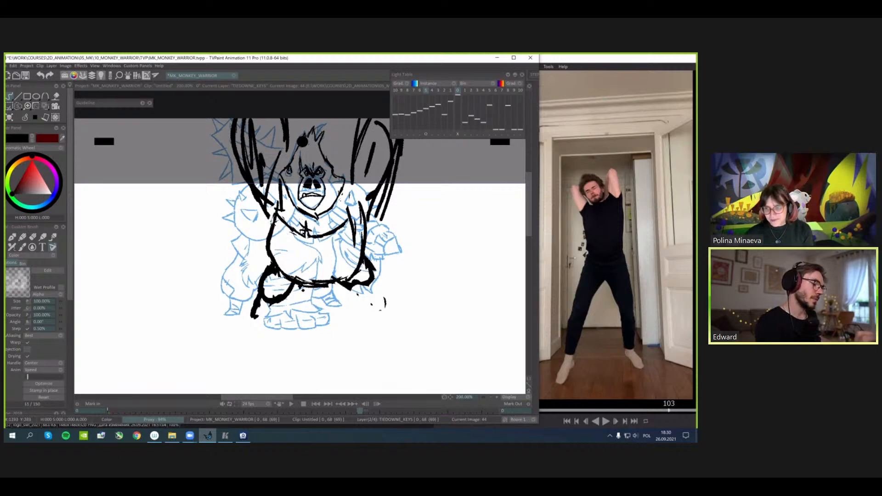
# - Tie down the gorilla's shoulders, spotted collar and round belly outline at frame 44, and turn off the light table ghost
pyautogui.moveTo(270, 231); pyautogui.dragTo(272, 258)
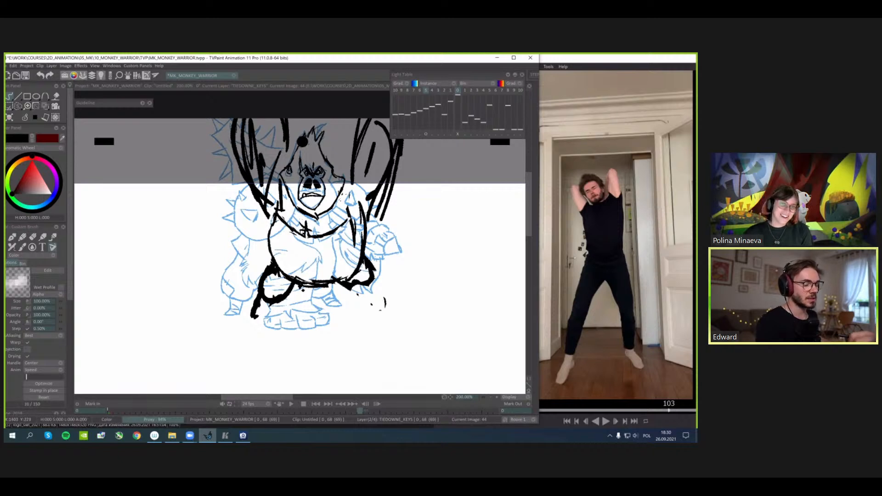
pyautogui.moveTo(339, 228)
pyautogui.mouseDown()
pyautogui.moveTo(357, 210)
pyautogui.moveTo(346, 213)
pyautogui.moveTo(351, 220)
pyautogui.mouseUp()
pyautogui.moveTo(356, 211)
pyautogui.mouseDown()
pyautogui.moveTo(347, 222)
pyautogui.moveTo(357, 209)
pyautogui.moveTo(346, 204)
pyautogui.mouseUp()
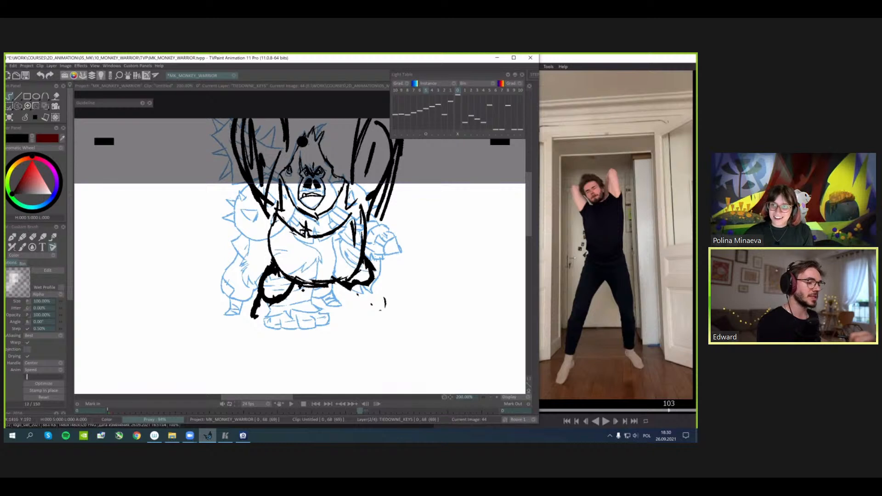
pyautogui.moveTo(331, 221); pyautogui.dragTo(328, 229)
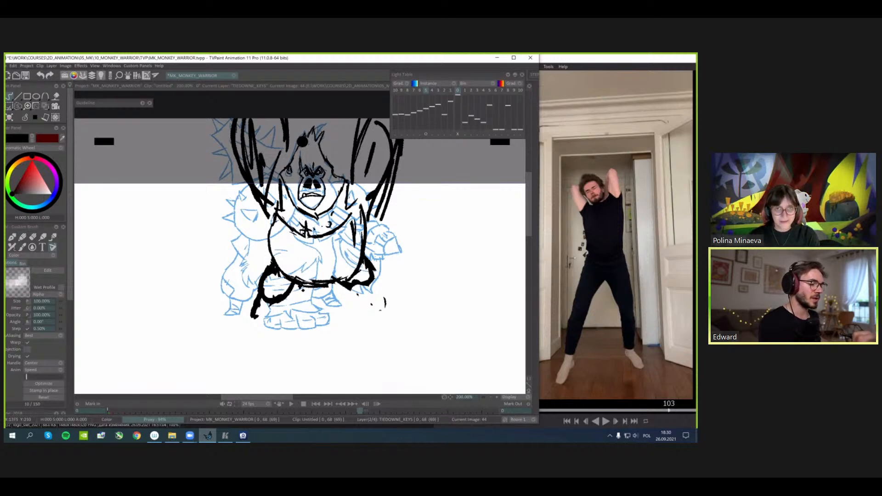
pyautogui.moveTo(290, 210); pyautogui.dragTo(294, 221)
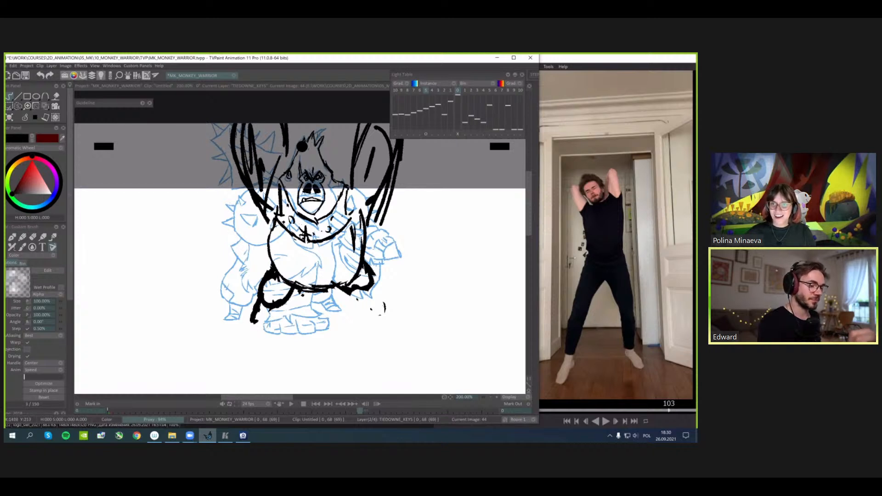
pyautogui.moveTo(362, 202); pyautogui.dragTo(363, 182)
pyautogui.press('l')
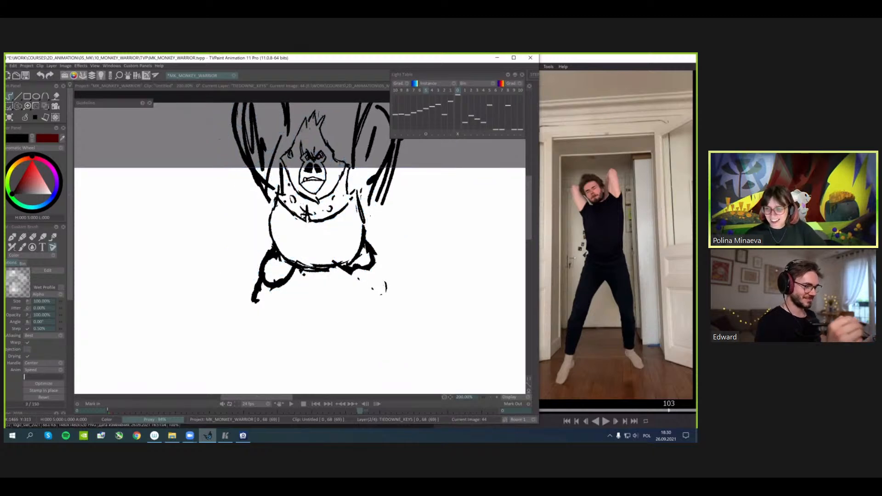
# - Flip through the TIEDOWNE_KEYS drawings to compare the airborne pose with the jump keys and the opening pose
pyautogui.press('Left')
pyautogui.press('Left')
pyautogui.press('Right')
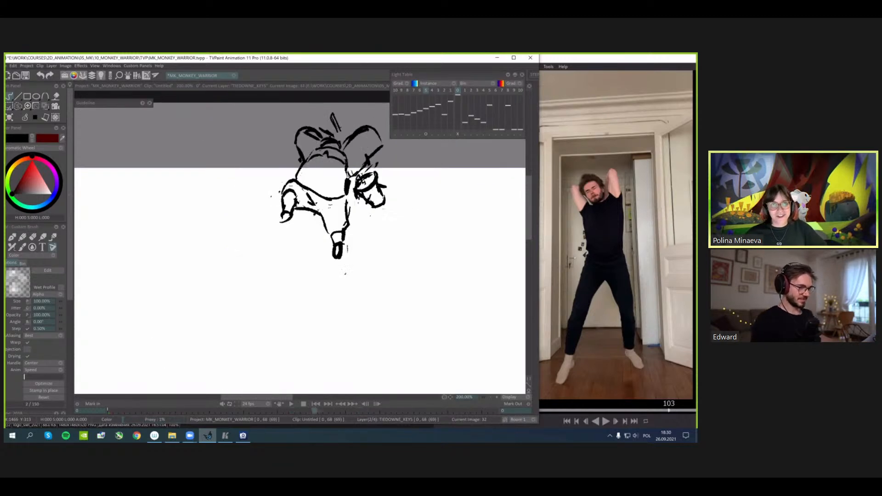
pyautogui.press('Right')
pyautogui.press('Left')
pyautogui.press('Left')
pyautogui.press('Left')
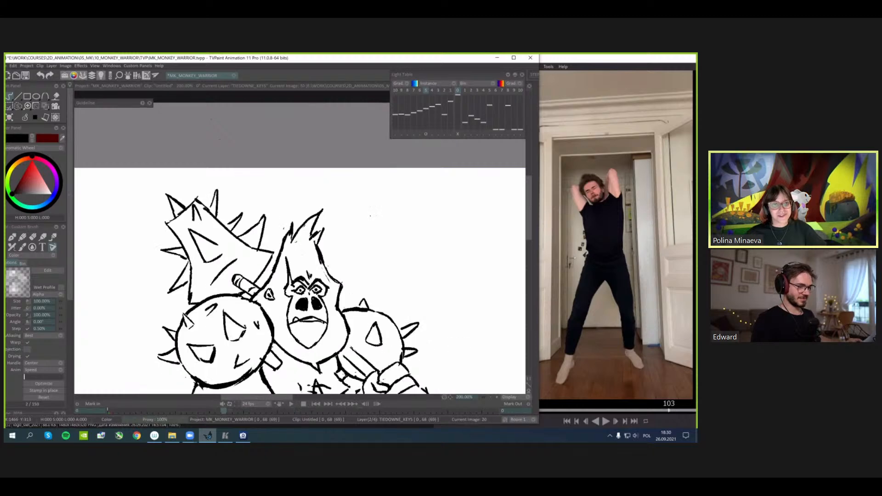
pyautogui.scroll(-2, 372, 216)
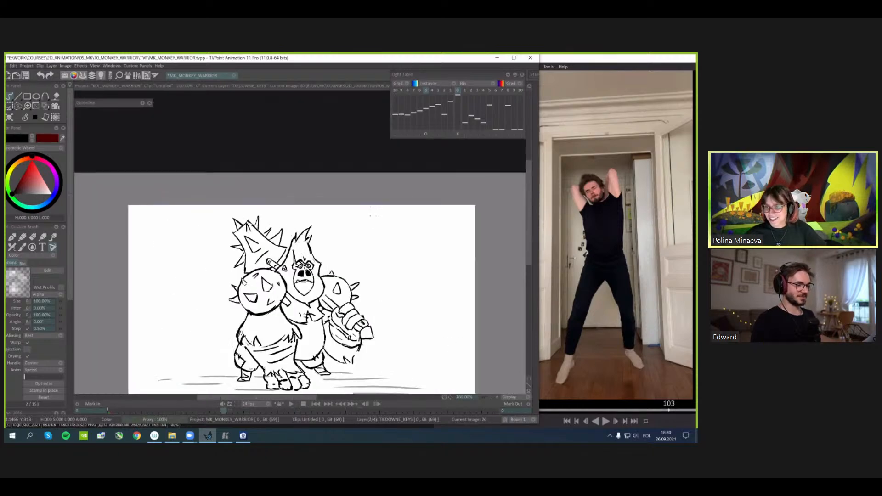
pyautogui.press('Left')
pyautogui.press('Left')
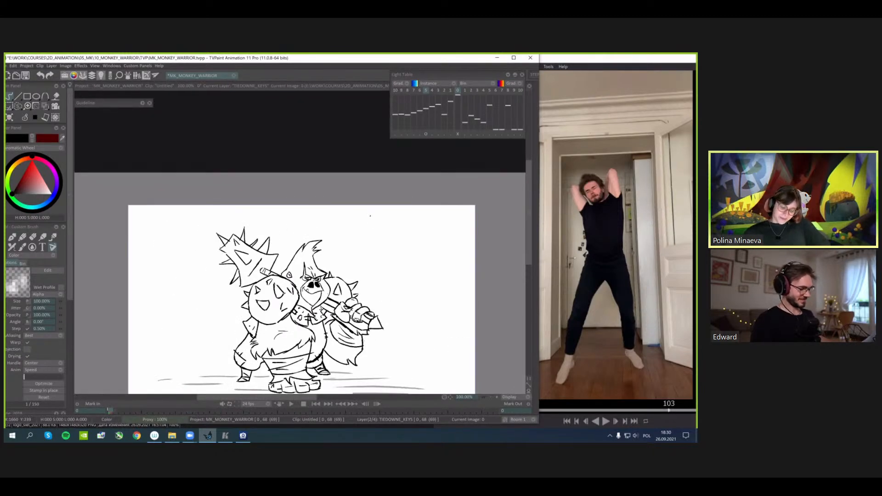
pyautogui.press('Right')
pyautogui.press('Right')
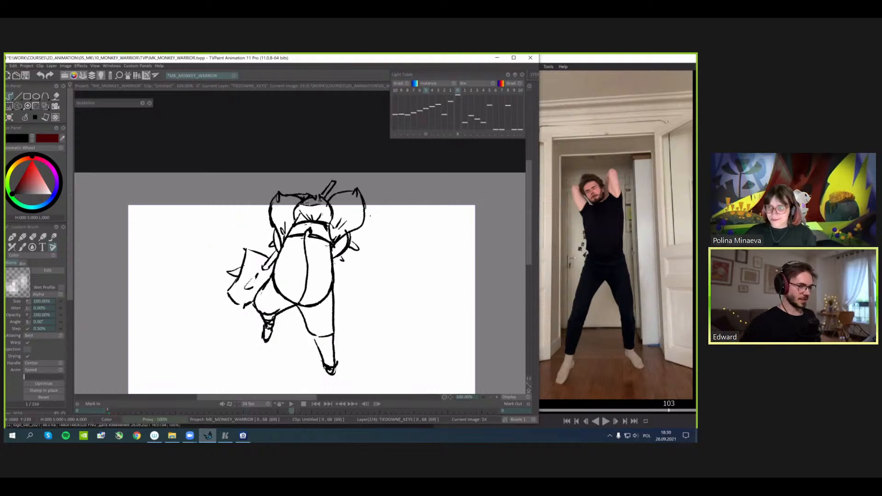
pyautogui.press('Right')
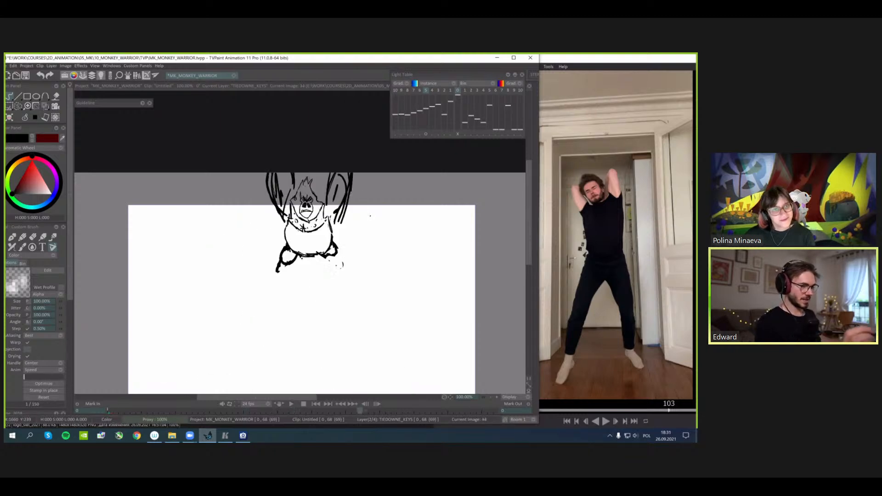
pyautogui.press('Right')
pyautogui.press('Left')
pyautogui.scroll(1, 370, 216)
pyautogui.moveTo(370, 216); pyautogui.dragTo(380, 170)
pyautogui.scroll(-1, 378, 189)
pyautogui.press('Home')
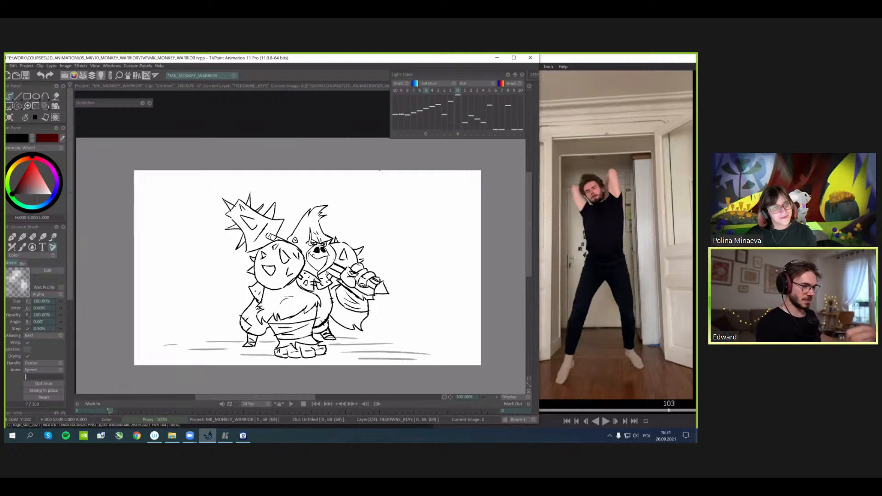
pyautogui.press('Left')
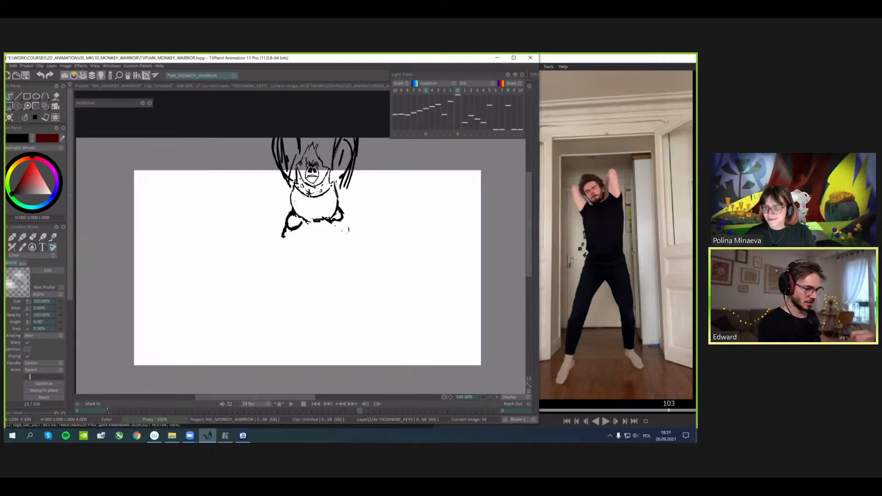
# - Delete one frame of the clip and select the airborne key at frame 44 in the timeline
pyautogui.press('Delete')
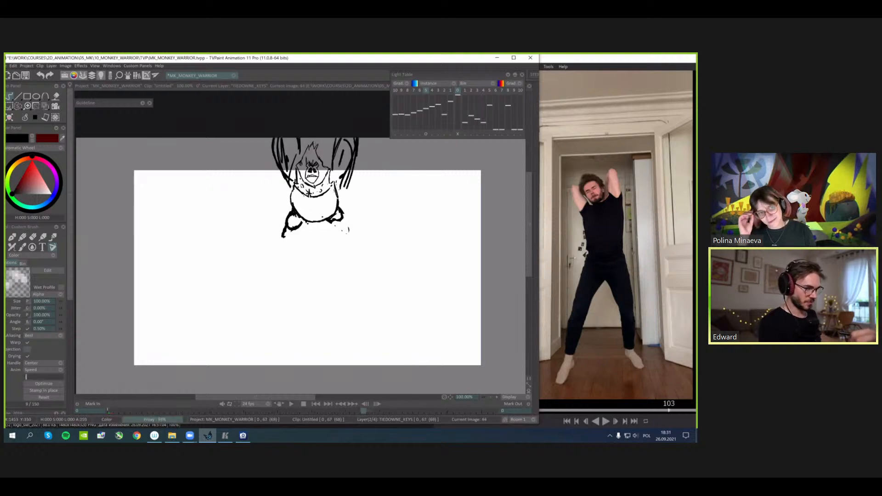
pyautogui.press('Home')
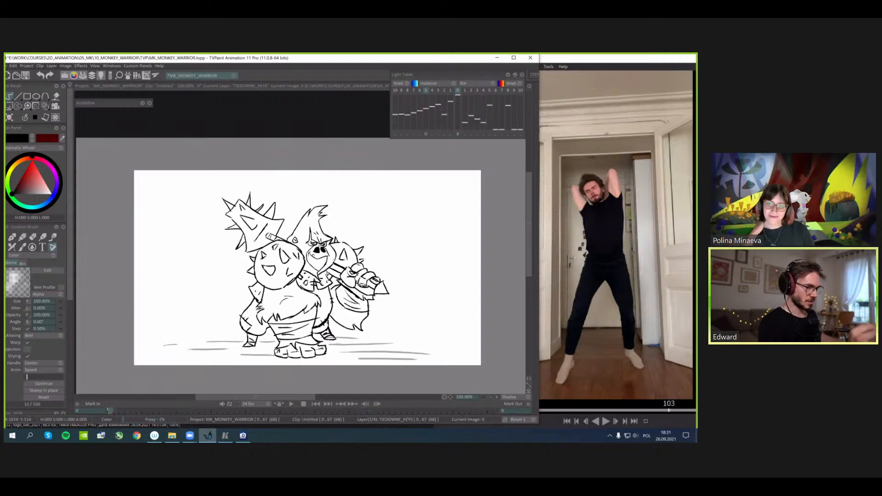
pyautogui.moveTo(307, 268); pyautogui.dragTo(309, 276)
pyautogui.moveTo(340, 410)
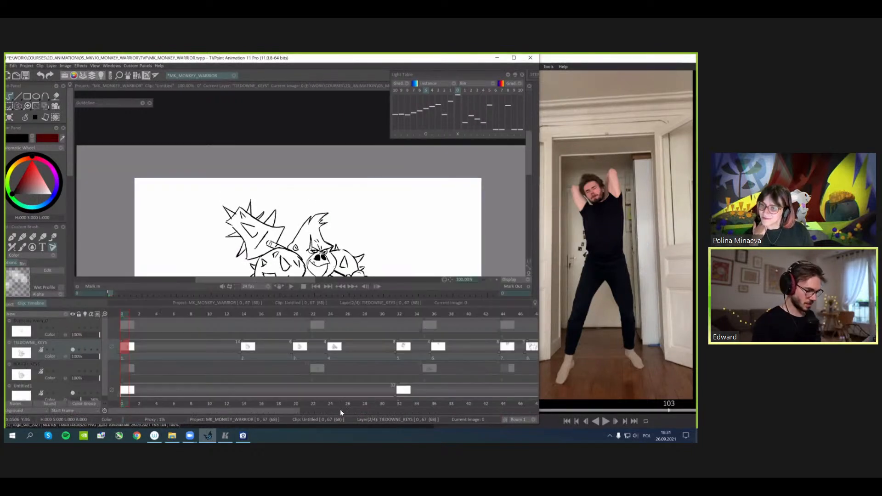
pyautogui.moveTo(256, 413)
pyautogui.mouseDown()
pyautogui.moveTo(285, 409)
pyautogui.moveTo(346, 348)
pyautogui.mouseUp()
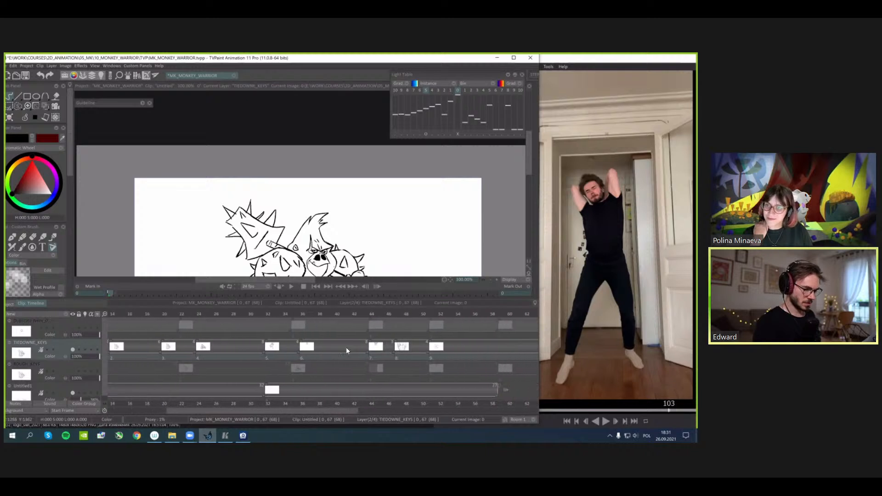
pyautogui.click(379, 314)
pyautogui.moveTo(379, 314); pyautogui.dragTo(372, 314)
pyautogui.press('r')
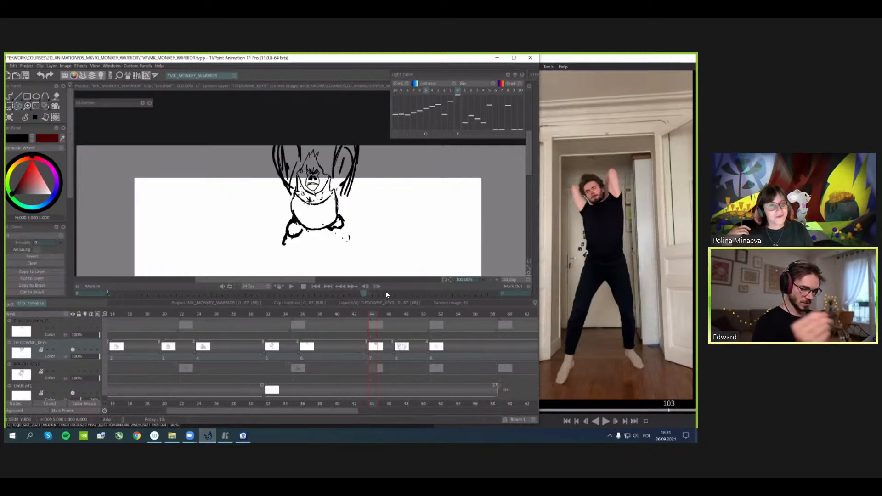
pyautogui.click(373, 347)
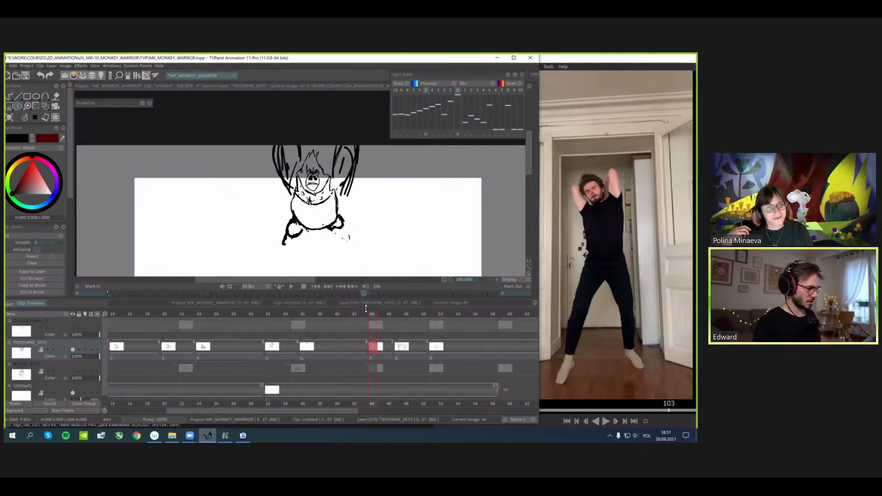
pyautogui.press('Tab')
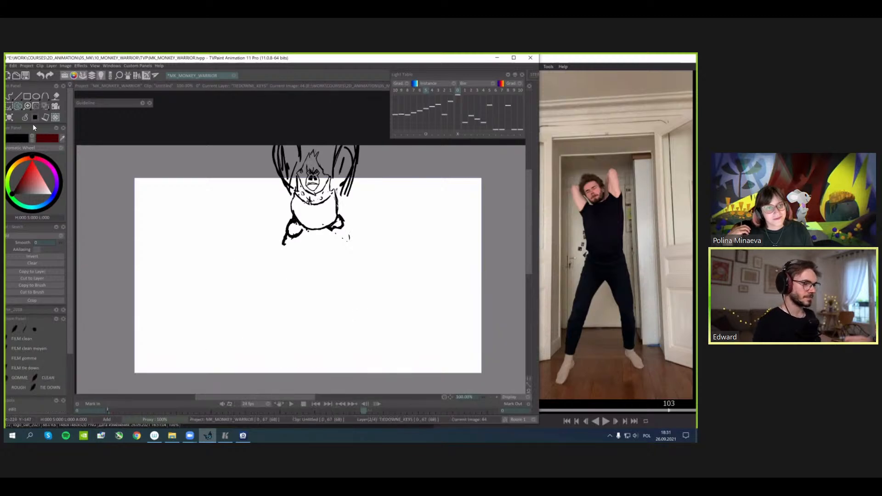
# - Tie down the airborne gorilla's leg and foot on the image's left side, comparing them with the opening pose at frame 0
pyautogui.press('b')
pyautogui.press('>')
pyautogui.press('less')
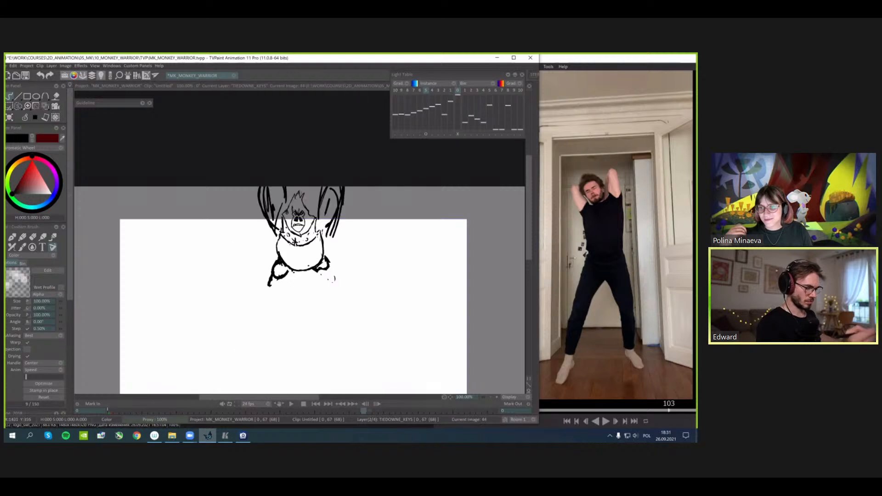
pyautogui.press('Home')
pyautogui.press('Left')
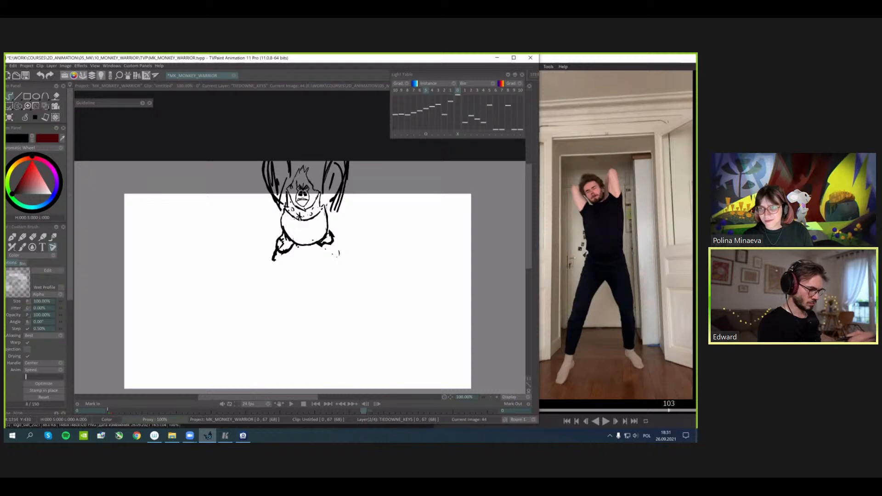
pyautogui.press('Right')
pyautogui.press('Left')
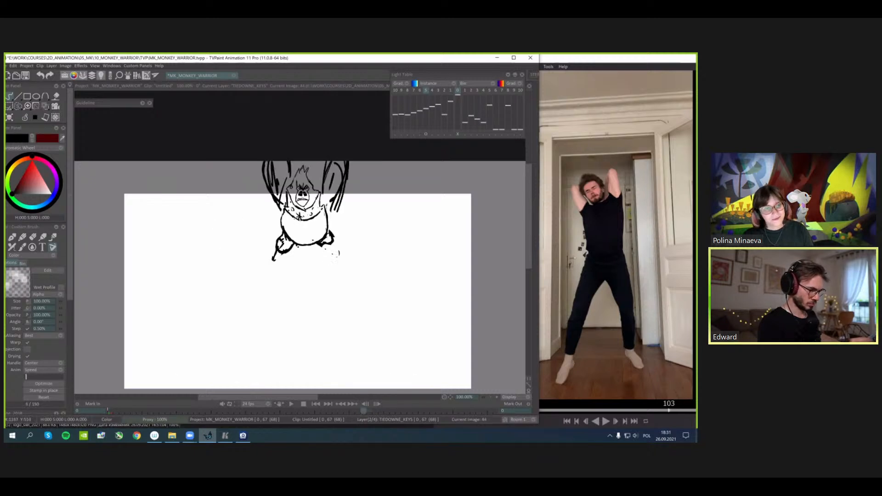
pyautogui.press('Right')
pyautogui.press('Left')
pyautogui.press('Right')
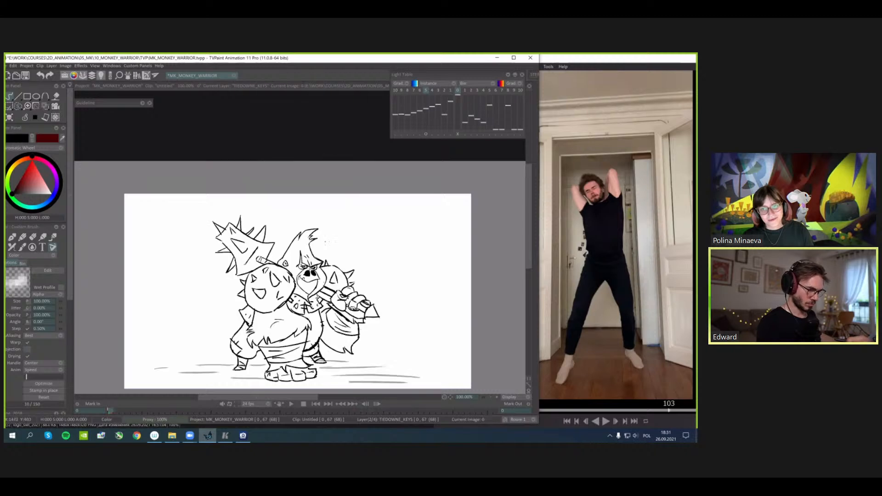
pyautogui.press('Left')
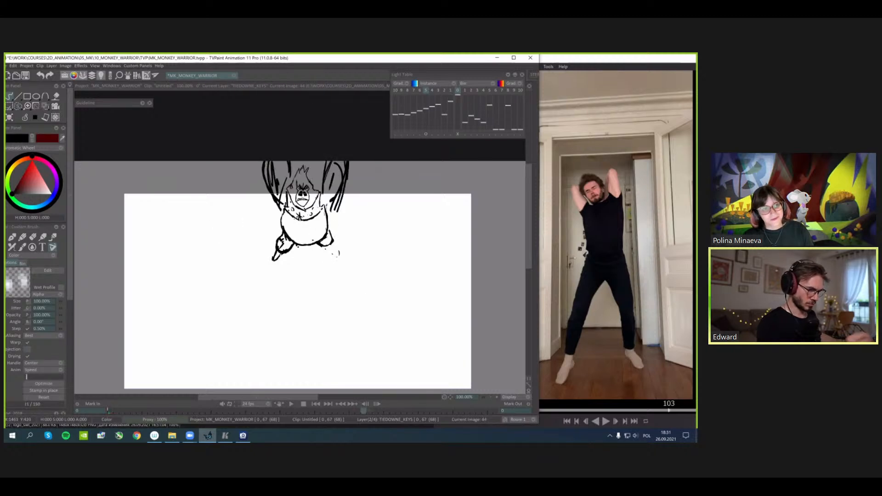
pyautogui.press('Right')
pyautogui.press('Left')
pyautogui.press('Right')
pyautogui.press('Left')
pyautogui.press('Right')
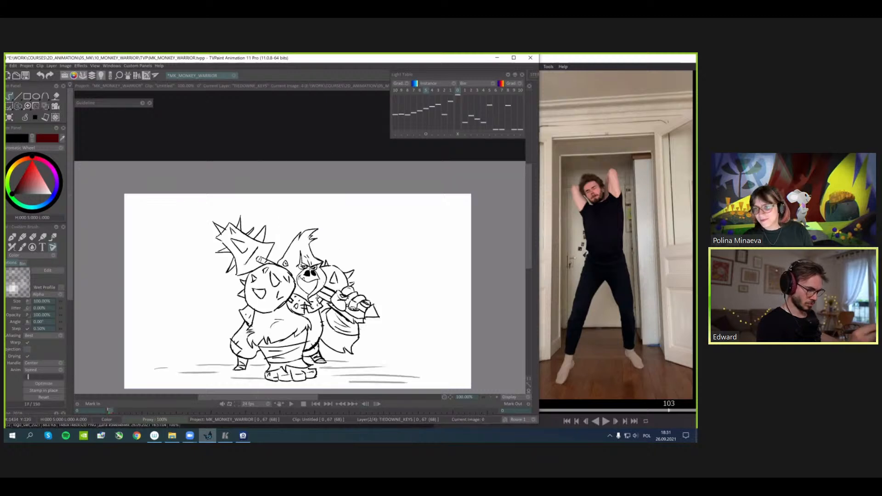
pyautogui.press('Left')
# - Thin out the rough strokes of both raised arms and check the cleaned shapes against the neighbouring key
pyautogui.moveTo(345, 185)
pyautogui.mouseDown()
pyautogui.moveTo(334, 201)
pyautogui.moveTo(339, 212)
pyautogui.moveTo(321, 198)
pyautogui.moveTo(279, 210)
pyautogui.moveTo(264, 198)
pyautogui.moveTo(273, 208)
pyautogui.moveTo(277, 178)
pyautogui.moveTo(278, 205)
pyautogui.mouseUp()
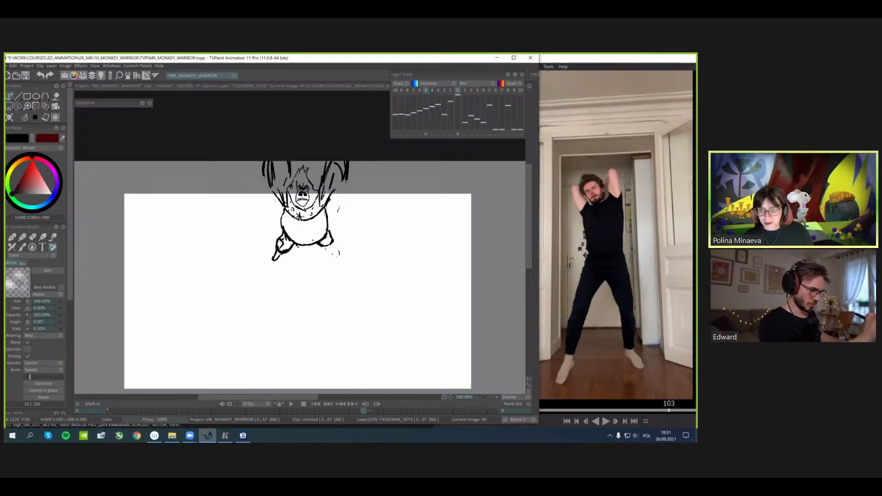
pyautogui.moveTo(290, 170)
pyautogui.mouseDown()
pyautogui.moveTo(285, 191)
pyautogui.moveTo(263, 177)
pyautogui.moveTo(278, 207)
pyautogui.mouseUp()
pyautogui.press('Left')
pyautogui.press('Right')
# - Rework the outline of the raised arm on the image's left side, undoing the unsatisfactory strokes
pyautogui.hotkey('ctrl', 'z')
pyautogui.hotkey('ctrl', 'z')
pyautogui.hotkey('ctrl', 'z')
pyautogui.hotkey('ctrl', 'z')
pyautogui.hotkey('ctrl', 'z')
pyautogui.hotkey('ctrl', 'y')
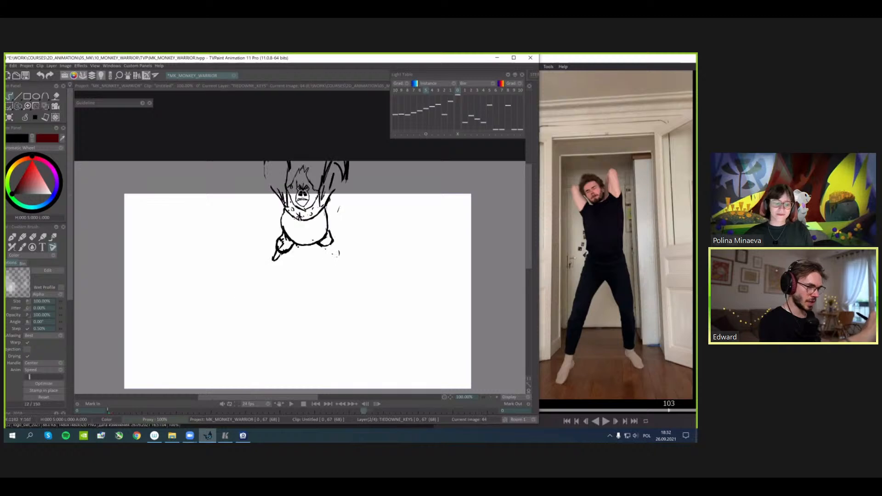
pyautogui.hotkey('ctrl', 'z')
pyautogui.hotkey('ctrl', 'z')
pyautogui.hotkey('ctrl', 'z')
pyautogui.hotkey('ctrl', 'y')
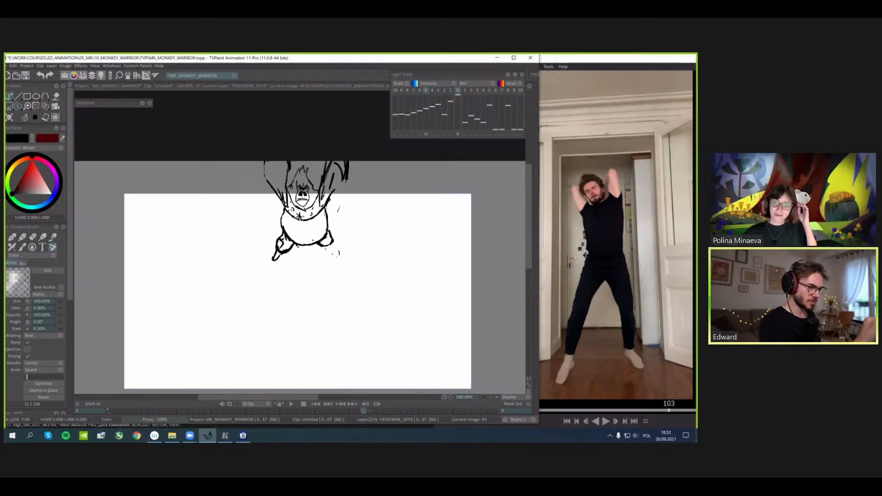
# - Refine the upper end and inner edge of that raised arm, undoing the strokes that do not fit
pyautogui.moveTo(282, 173); pyautogui.dragTo(285, 188)
pyautogui.hotkey('ctrl', 'z')
pyautogui.hotkey('ctrl', 'z')
pyautogui.hotkey('ctrl', 'z')
pyautogui.hotkey('ctrl', 'z')
pyautogui.hotkey('ctrl', 'z')
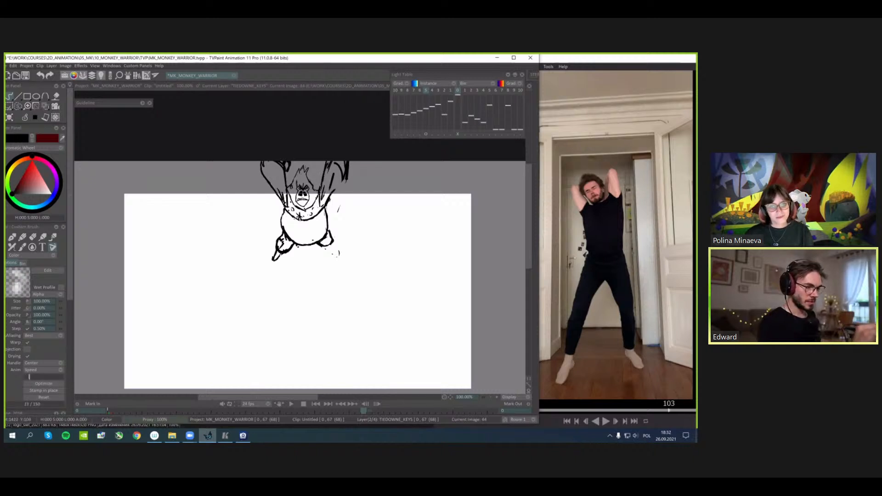
# - Refine the outline of the raised arm on the image's right side, comparing it with the opening pose at frame 0
pyautogui.press('Left')
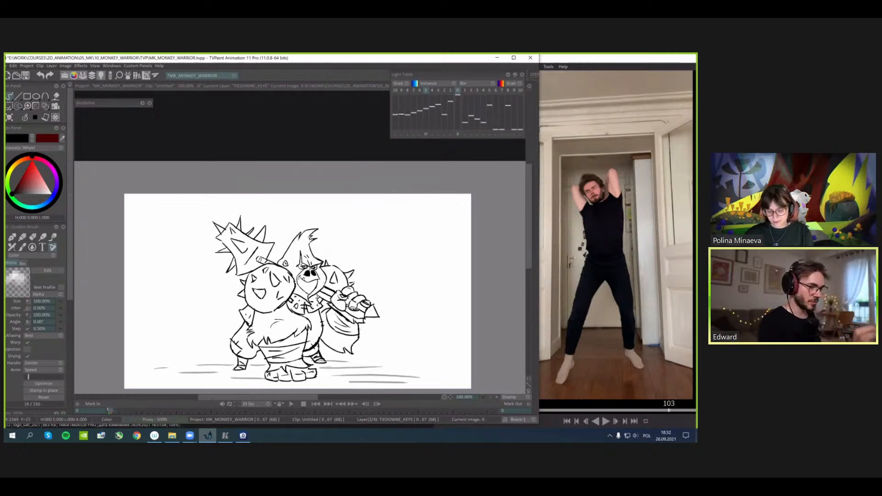
pyautogui.press('Right')
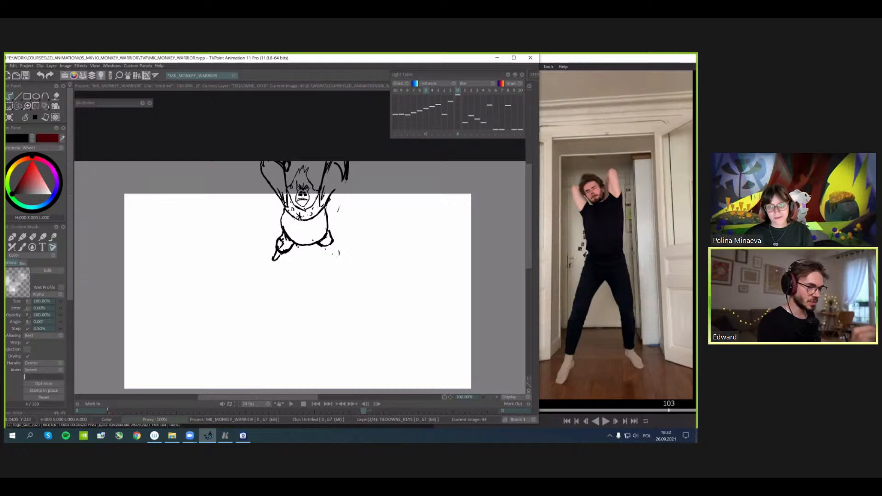
pyautogui.press('Left')
pyautogui.press('Right')
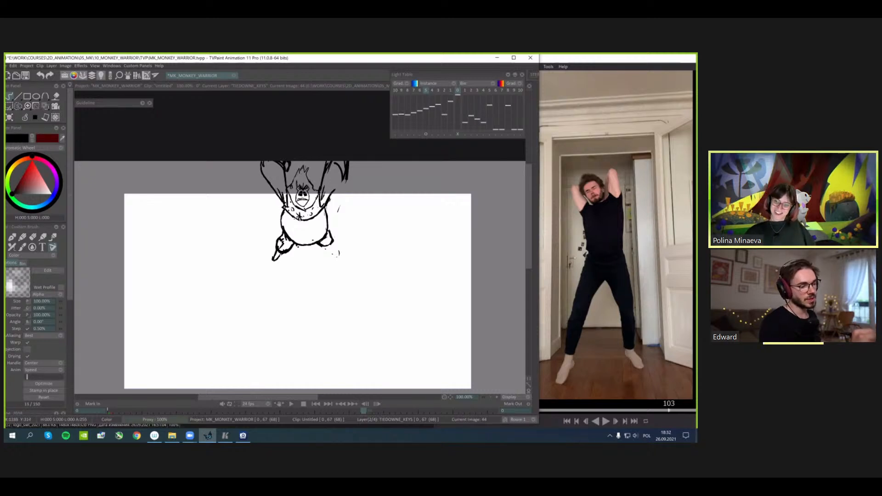
pyautogui.moveTo(328, 207)
pyautogui.mouseDown()
pyautogui.moveTo(343, 176)
pyautogui.moveTo(325, 170)
pyautogui.moveTo(328, 161)
pyautogui.mouseUp()
pyautogui.press('j')
pyautogui.press('j')
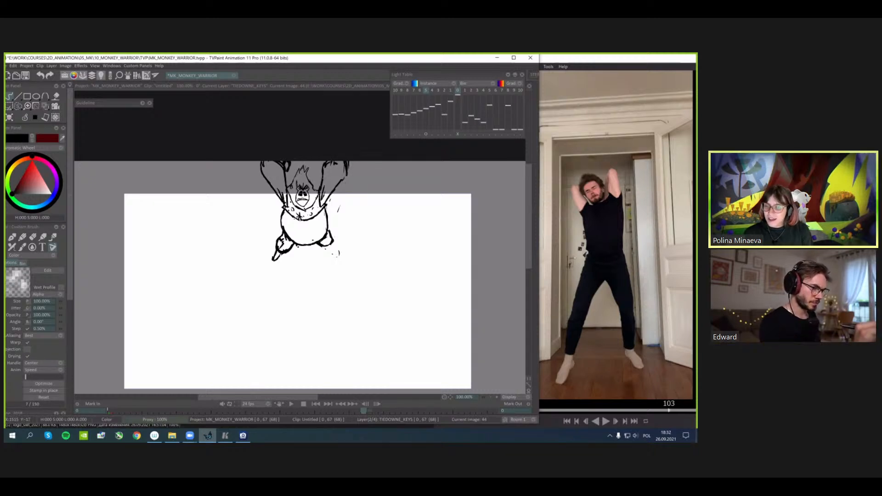
pyautogui.moveTo(348, 174)
pyautogui.mouseDown()
pyautogui.moveTo(344, 161)
pyautogui.moveTo(329, 160)
pyautogui.mouseUp()
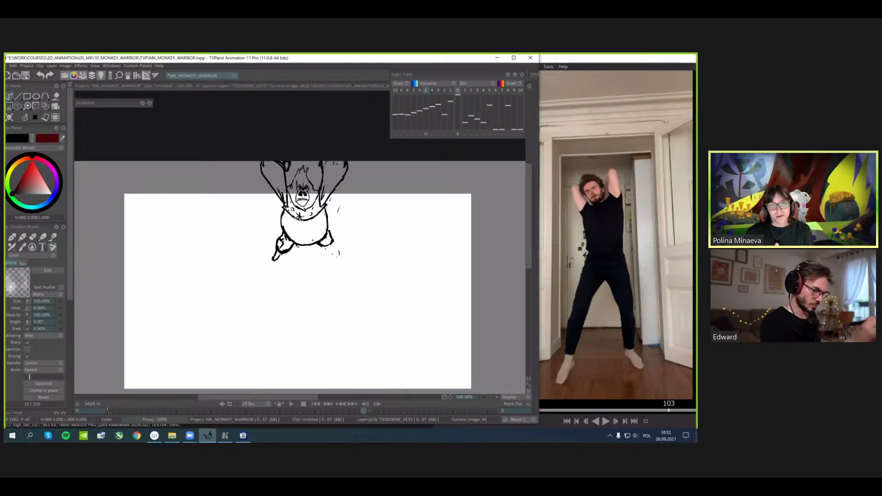
pyautogui.press('Left')
pyautogui.press('Right')
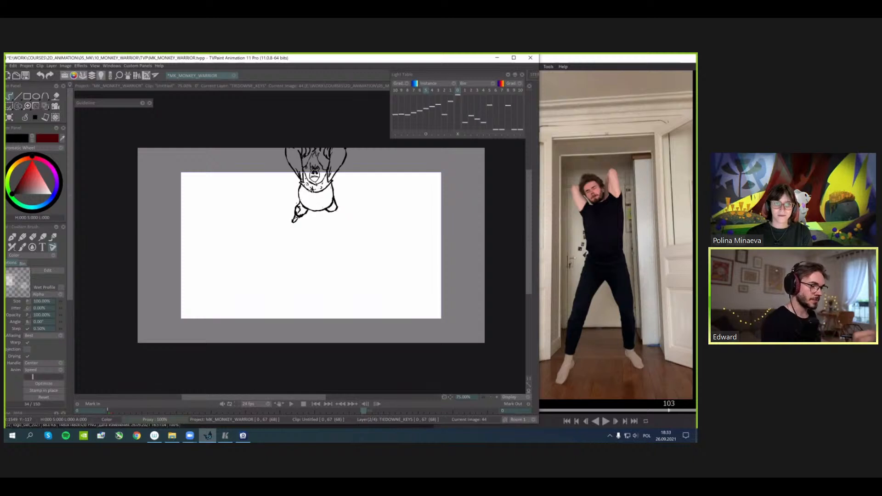
# - At frame 47, switch the light table ghost from the fifth to the sixth previous instance and open its placement settings
pyautogui.moveTo(374, 211); pyautogui.dragTo(370, 199)
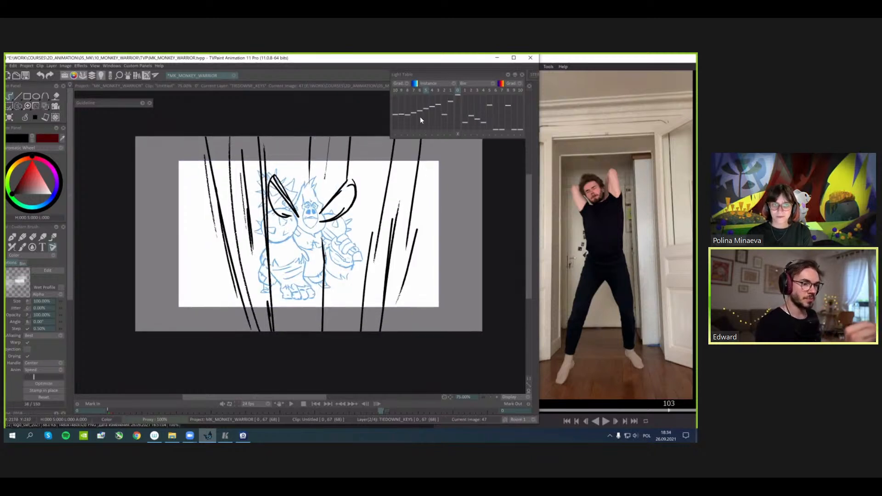
pyautogui.click(420, 90)
pyautogui.click(421, 90)
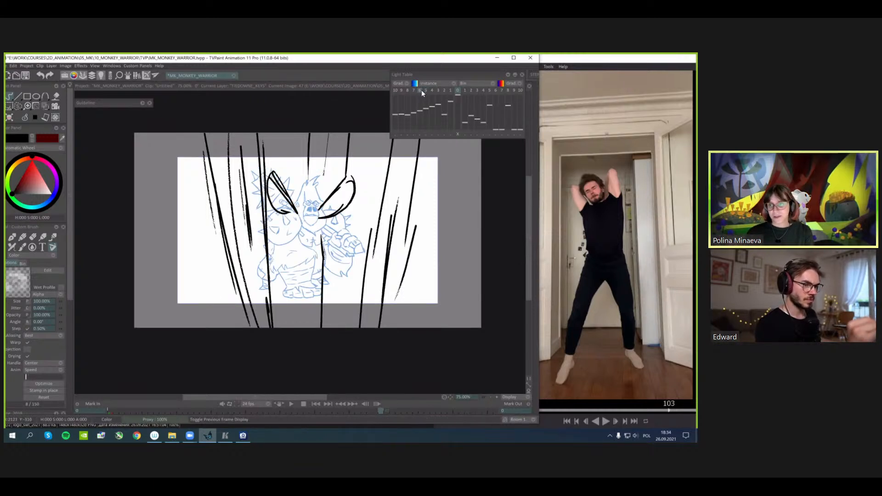
pyautogui.click(420, 133)
# - Enlarge and reposition the ghost so the gorilla's face fills the frame and lines up with the rough close-up
pyautogui.moveTo(525, 148)
pyautogui.mouseDown()
pyautogui.moveTo(572, 139)
pyautogui.moveTo(542, 137)
pyautogui.moveTo(534, 147)
pyautogui.moveTo(554, 161)
pyautogui.moveTo(586, 253)
pyautogui.mouseUp()
pyautogui.moveTo(310, 274); pyautogui.dragTo(301, 302)
pyautogui.moveTo(520, 148); pyautogui.dragTo(611, 129)
pyautogui.moveTo(301, 301)
pyautogui.mouseDown()
pyautogui.moveTo(286, 369)
pyautogui.moveTo(284, 361)
pyautogui.mouseUp()
pyautogui.moveTo(520, 141); pyautogui.dragTo(520, 138)
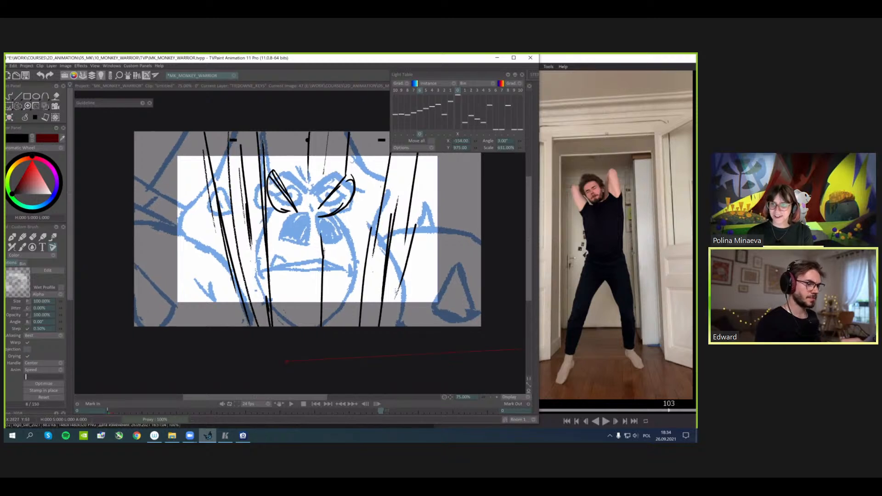
pyautogui.moveTo(376, 247); pyautogui.dragTo(384, 250)
# - Draw and fill the gorilla's two nostrils over the enlarged ghost, undoing the strokes that do not fit
pyautogui.click(10, 97)
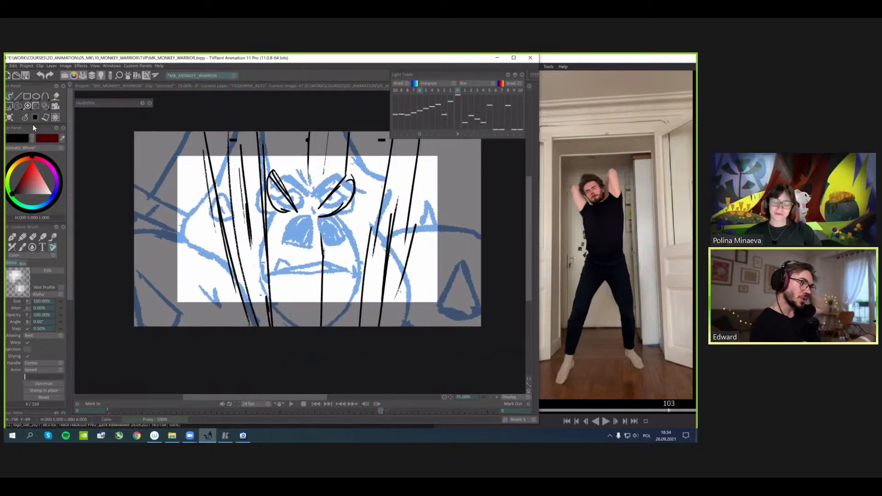
pyautogui.moveTo(307, 250)
pyautogui.mouseDown()
pyautogui.moveTo(308, 220)
pyautogui.moveTo(280, 240)
pyautogui.moveTo(281, 250)
pyautogui.moveTo(307, 253)
pyautogui.moveTo(280, 246)
pyautogui.moveTo(306, 237)
pyautogui.moveTo(307, 227)
pyautogui.moveTo(306, 256)
pyautogui.moveTo(323, 257)
pyautogui.mouseUp()
pyautogui.hotkey('ctrl', 'z')
pyautogui.hotkey('ctrl', 'z')
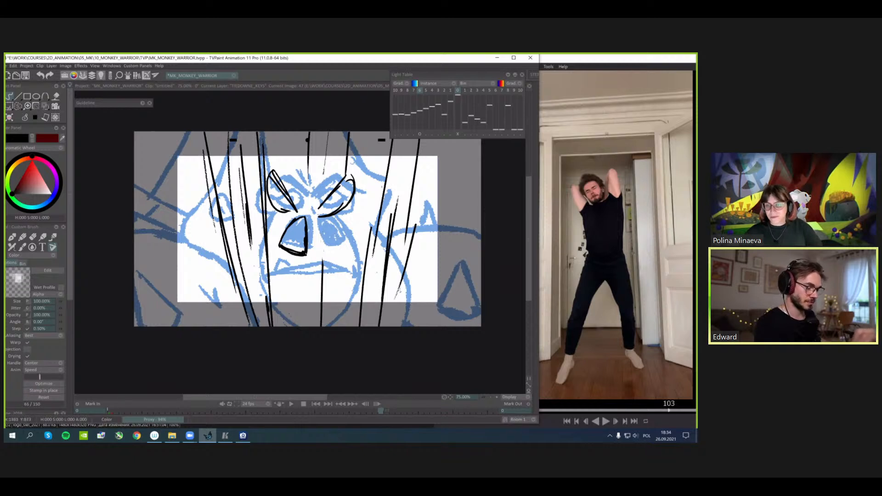
pyautogui.moveTo(315, 217)
pyautogui.mouseDown()
pyautogui.moveTo(323, 253)
pyautogui.moveTo(340, 233)
pyautogui.moveTo(316, 212)
pyautogui.moveTo(325, 252)
pyautogui.moveTo(320, 221)
pyautogui.moveTo(337, 242)
pyautogui.moveTo(326, 220)
pyautogui.moveTo(302, 250)
pyautogui.moveTo(298, 220)
pyautogui.moveTo(294, 252)
pyautogui.moveTo(290, 220)
pyautogui.moveTo(284, 243)
pyautogui.moveTo(282, 232)
pyautogui.moveTo(295, 249)
pyautogui.mouseUp()
pyautogui.hotkey('ctrl', 'z')
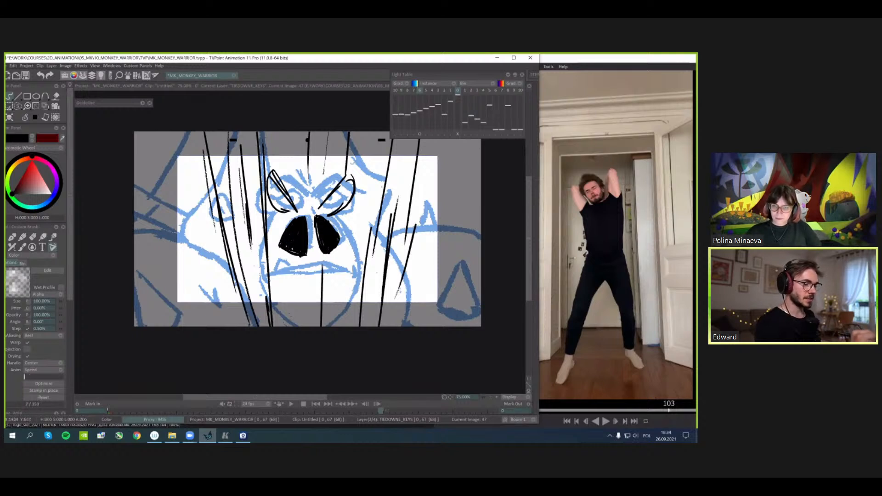
# - Replace the rough eye on the image's right side with a glaring eye under a slanted, angular brow
pyautogui.hotkey('ctrl', 'z')
pyautogui.hotkey('ctrl', 'z')
pyautogui.hotkey('ctrl', 'z')
pyautogui.hotkey('ctrl', 'z')
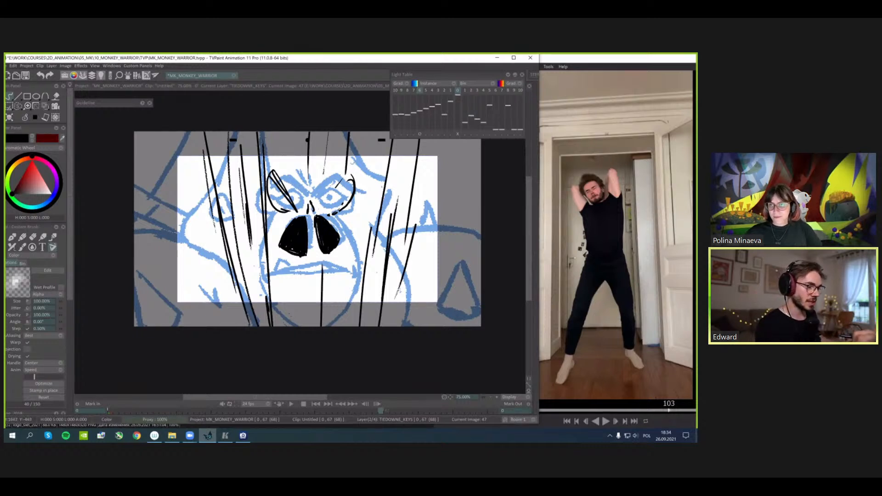
pyautogui.moveTo(318, 198)
pyautogui.mouseDown()
pyautogui.moveTo(313, 204)
pyautogui.moveTo(337, 183)
pyautogui.moveTo(356, 184)
pyautogui.moveTo(316, 201)
pyautogui.moveTo(339, 182)
pyautogui.moveTo(357, 184)
pyautogui.mouseUp()
pyautogui.hotkey('ctrl', 'z')
pyautogui.moveTo(329, 219)
pyautogui.mouseDown()
pyautogui.moveTo(355, 195)
pyautogui.moveTo(316, 206)
pyautogui.moveTo(341, 177)
pyautogui.moveTo(334, 210)
pyautogui.moveTo(321, 202)
pyautogui.moveTo(330, 206)
pyautogui.mouseUp()
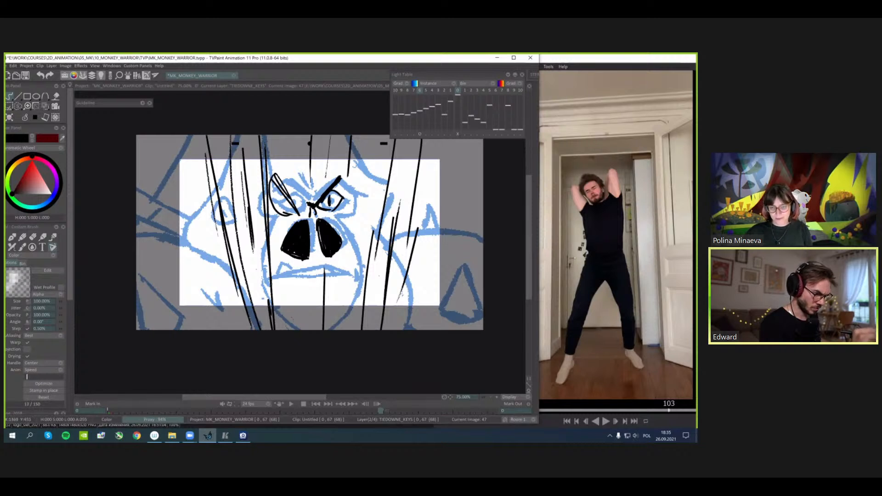
pyautogui.moveTo(339, 175)
pyautogui.mouseDown()
pyautogui.moveTo(362, 204)
pyautogui.moveTo(336, 221)
pyautogui.moveTo(328, 214)
pyautogui.mouseUp()
# - Draw the muzzle contour on the image's right side and the open snarling mouth with its lips and teeth
pyautogui.moveTo(352, 200)
pyautogui.mouseDown()
pyautogui.moveTo(334, 217)
pyautogui.moveTo(355, 263)
pyautogui.mouseUp()
pyautogui.moveTo(338, 221)
pyautogui.mouseDown()
pyautogui.moveTo(355, 278)
pyautogui.moveTo(345, 244)
pyautogui.moveTo(358, 261)
pyautogui.moveTo(273, 264)
pyautogui.moveTo(301, 246)
pyautogui.mouseUp()
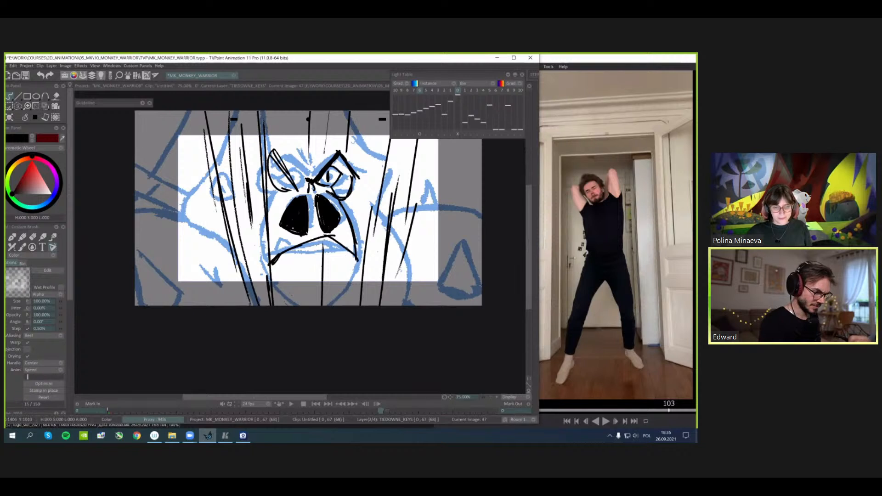
pyautogui.moveTo(354, 260)
pyautogui.mouseDown()
pyautogui.moveTo(333, 240)
pyautogui.moveTo(324, 255)
pyautogui.moveTo(333, 252)
pyautogui.moveTo(280, 259)
pyautogui.moveTo(347, 291)
pyautogui.moveTo(354, 257)
pyautogui.moveTo(354, 285)
pyautogui.moveTo(322, 296)
pyautogui.moveTo(339, 273)
pyautogui.mouseUp()
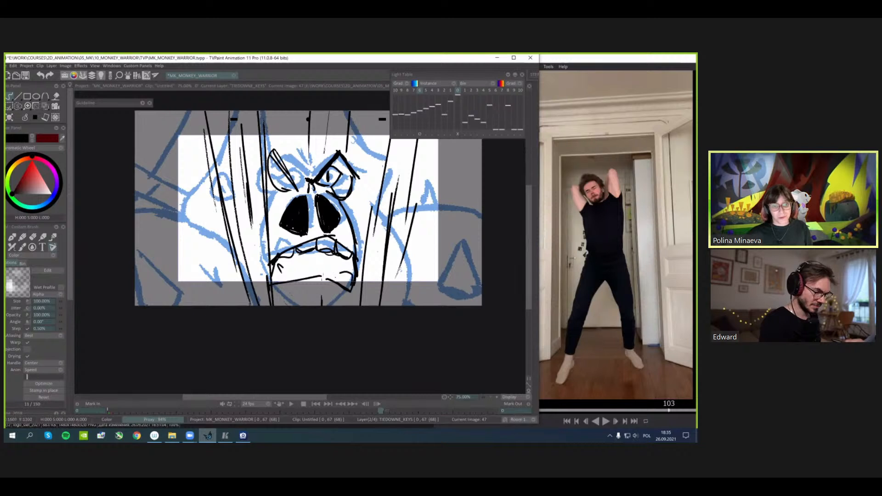
pyautogui.moveTo(276, 273)
pyautogui.mouseDown()
pyautogui.moveTo(304, 278)
pyautogui.moveTo(284, 274)
pyautogui.mouseUp()
pyautogui.moveTo(346, 262)
pyautogui.mouseDown()
pyautogui.moveTo(274, 275)
pyautogui.moveTo(334, 265)
pyautogui.mouseUp()
pyautogui.moveTo(342, 254); pyautogui.dragTo(346, 266)
pyautogui.moveTo(352, 256); pyautogui.dragTo(350, 268)
# - Draw the opposite muzzle edge, the angry brow on the image's left side and the frown wrinkles, undoing unsatisfactory strokes
pyautogui.moveTo(299, 207); pyautogui.dragTo(270, 236)
pyautogui.hotkey('ctrl', 'z')
pyautogui.hotkey('ctrl', 'z')
pyautogui.moveTo(289, 158)
pyautogui.mouseDown()
pyautogui.moveTo(316, 185)
pyautogui.moveTo(317, 177)
pyautogui.mouseUp()
pyautogui.moveTo(317, 155)
pyautogui.mouseDown()
pyautogui.moveTo(317, 174)
pyautogui.moveTo(314, 115)
pyautogui.moveTo(314, 167)
pyautogui.mouseUp()
pyautogui.moveTo(316, 156)
pyautogui.mouseDown()
pyautogui.moveTo(319, 175)
pyautogui.moveTo(291, 165)
pyautogui.moveTo(316, 183)
pyautogui.moveTo(303, 175)
pyautogui.mouseUp()
pyautogui.hotkey('ctrl', 'z')
pyautogui.hotkey('ctrl', 'z')
pyautogui.hotkey('ctrl', 'z')
pyautogui.moveTo(277, 153)
pyautogui.mouseDown()
pyautogui.moveTo(277, 186)
pyautogui.moveTo(291, 193)
pyautogui.moveTo(284, 162)
pyautogui.mouseUp()
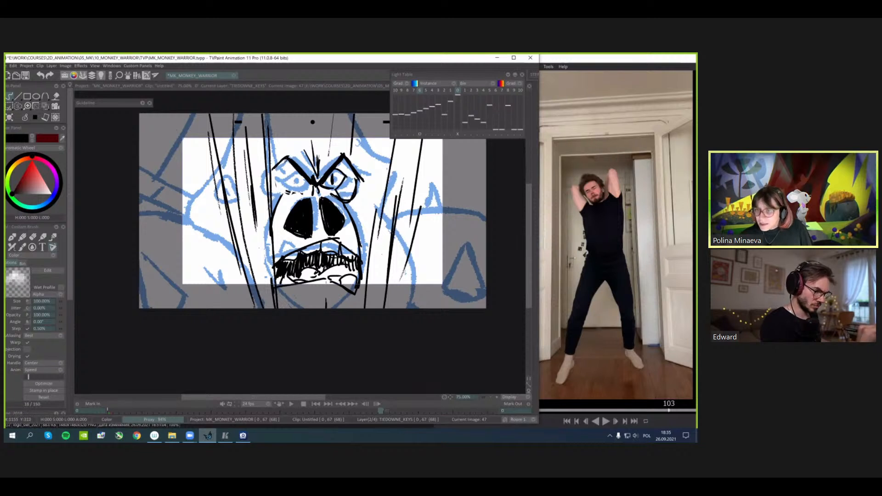
# - Add creases beneath the eyes and draw the glaring eye with its pupil on the image's left side
pyautogui.moveTo(284, 191); pyautogui.dragTo(342, 195)
pyautogui.hotkey('ctrl', 'z')
pyautogui.moveTo(348, 184); pyautogui.dragTo(341, 194)
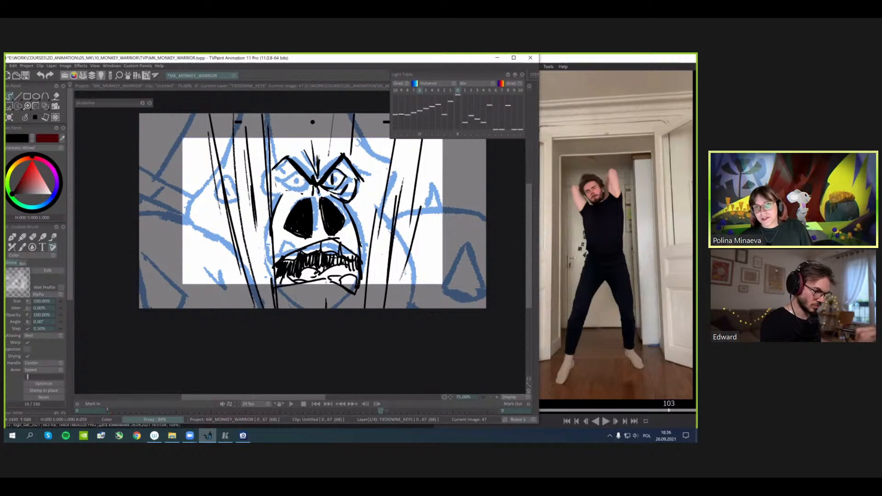
pyautogui.moveTo(327, 190)
pyautogui.mouseDown()
pyautogui.moveTo(338, 193)
pyautogui.moveTo(288, 199)
pyautogui.moveTo(311, 187)
pyautogui.mouseUp()
pyautogui.moveTo(300, 170); pyautogui.dragTo(283, 182)
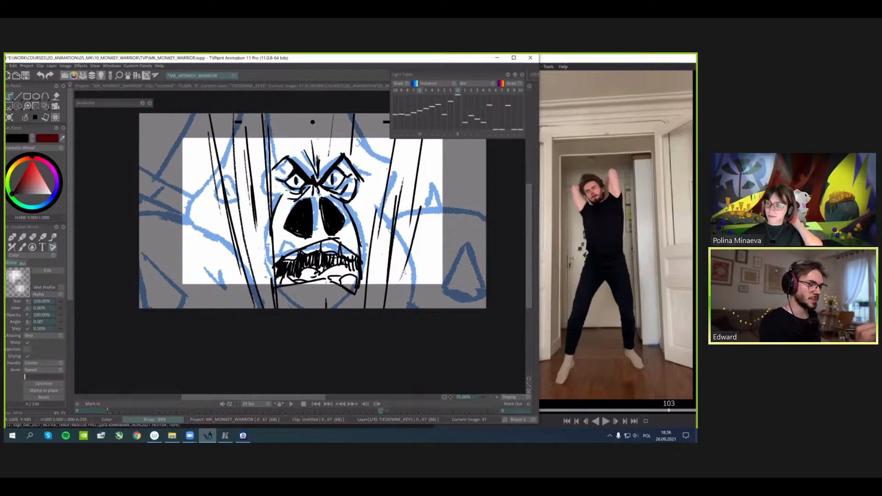
pyautogui.moveTo(297, 165); pyautogui.dragTo(300, 162)
# - Outline the outer contour of the brow and eye socket on the image's left side of the face
pyautogui.moveTo(400, 265); pyautogui.dragTo(400, 262)
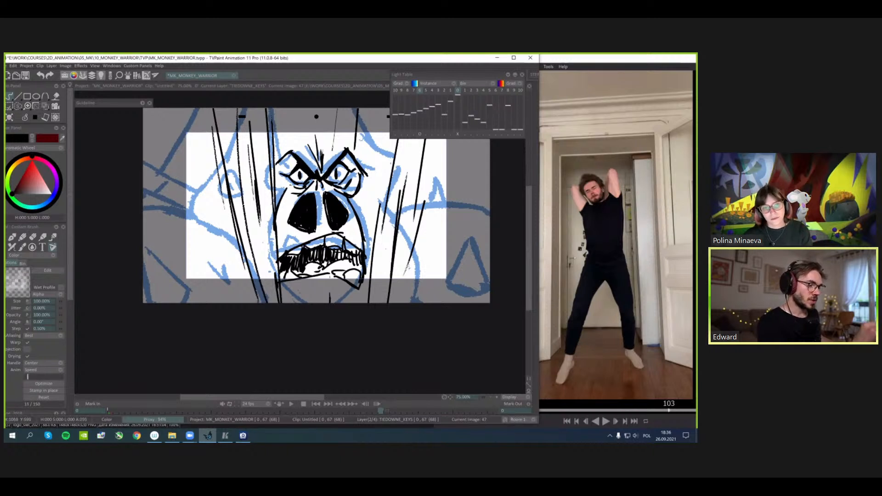
pyautogui.moveTo(270, 173); pyautogui.dragTo(265, 193)
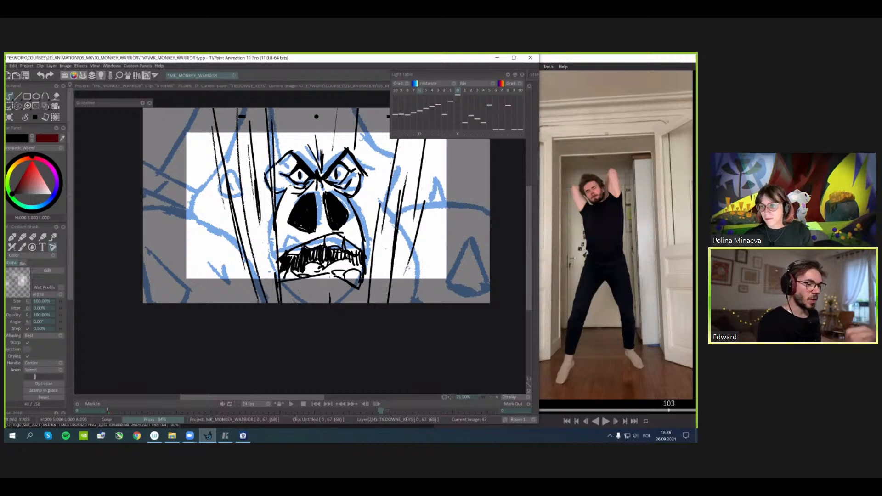
pyautogui.moveTo(277, 161); pyautogui.dragTo(270, 189)
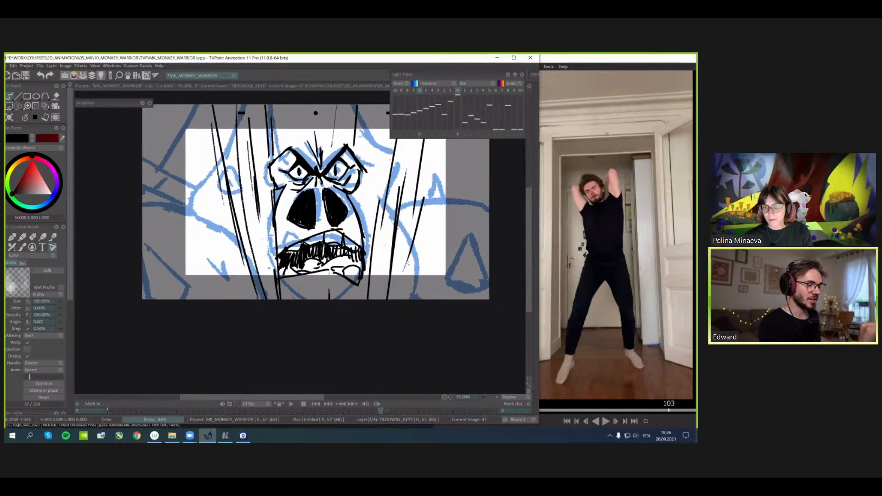
pyautogui.moveTo(274, 165); pyautogui.dragTo(288, 150)
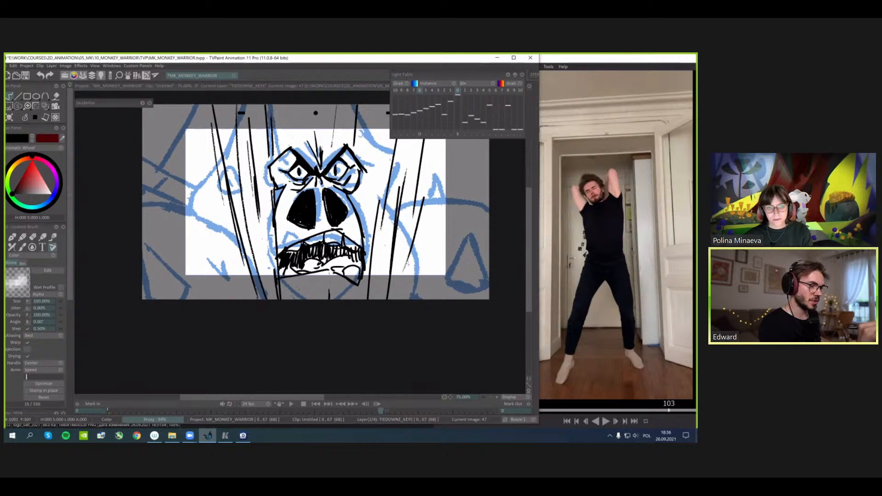
pyautogui.moveTo(319, 291)
pyautogui.mouseDown()
pyautogui.moveTo(328, 286)
pyautogui.moveTo(313, 275)
pyautogui.mouseUp()
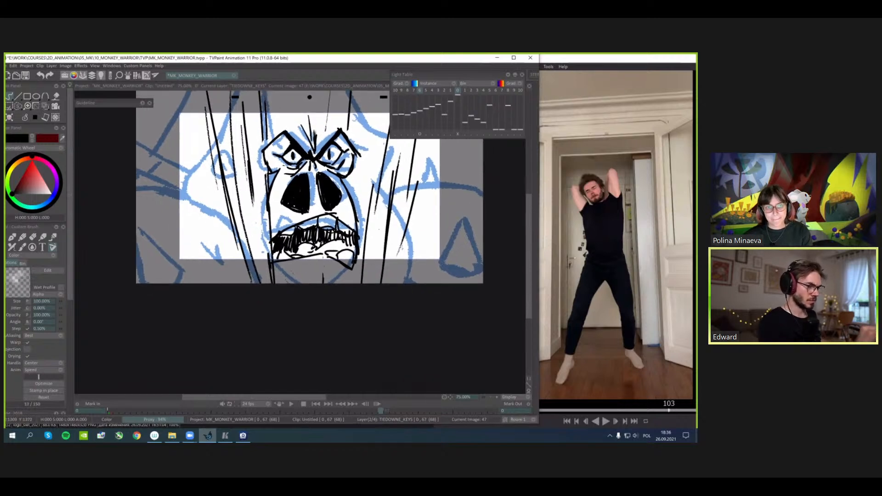
# - Ink the left contour of the monkey's muzzle in the close-up drawing at image 47, redoing the first long stroke
pyautogui.moveTo(269, 206)
pyautogui.mouseDown()
pyautogui.moveTo(270, 234)
pyautogui.moveTo(267, 182)
pyautogui.moveTo(271, 213)
pyautogui.mouseUp()
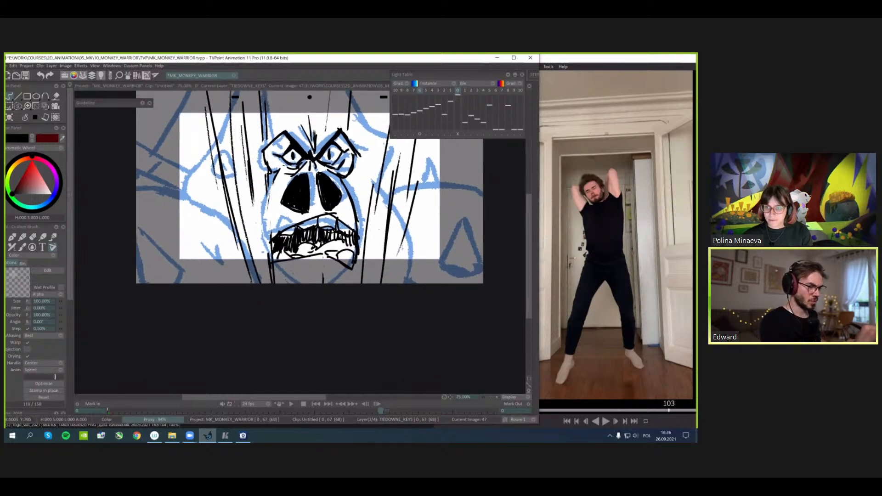
pyautogui.moveTo(278, 172); pyautogui.dragTo(272, 263)
pyautogui.hotkey('ctrl', 'z')
pyautogui.moveTo(279, 170); pyautogui.dragTo(270, 262)
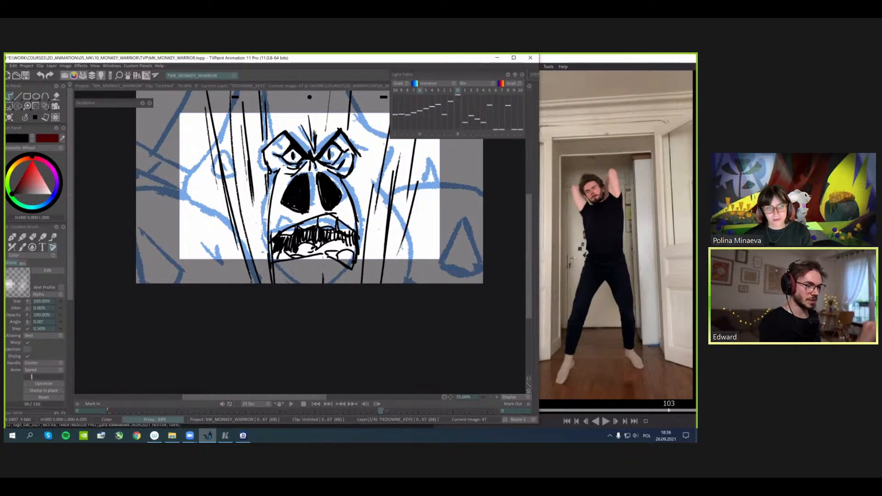
pyautogui.moveTo(269, 188); pyautogui.dragTo(268, 174)
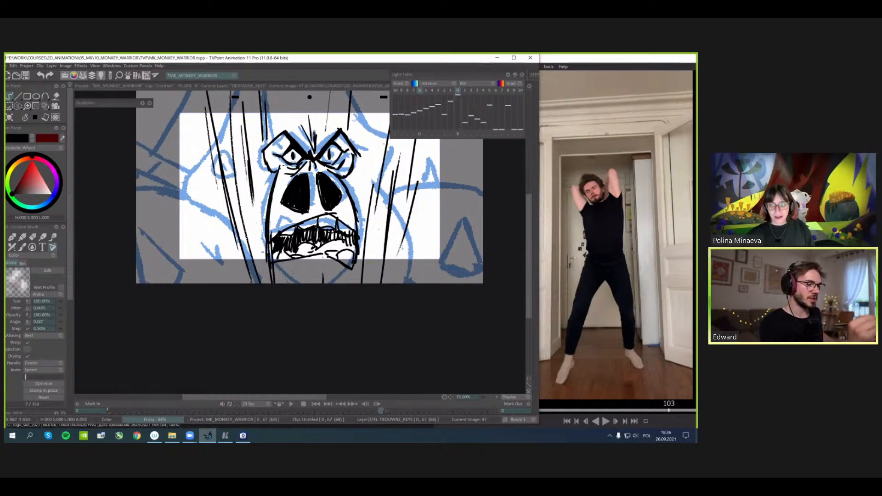
pyautogui.moveTo(321, 180); pyautogui.dragTo(319, 177)
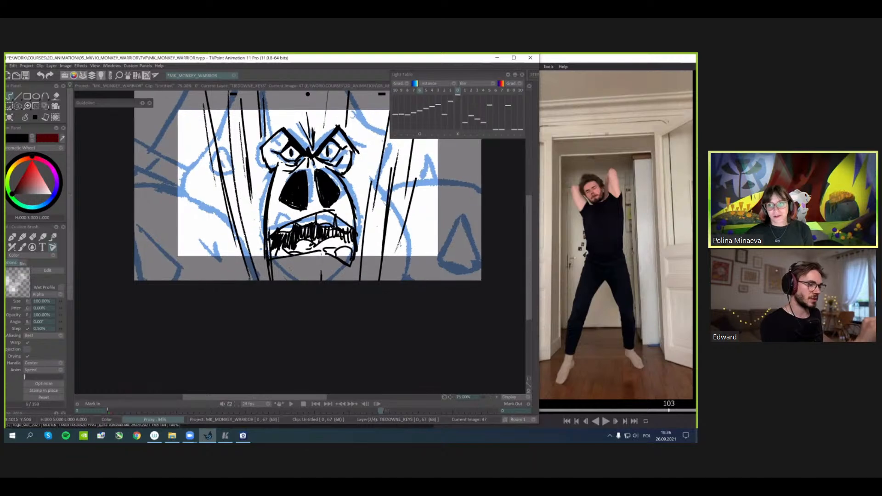
pyautogui.moveTo(268, 149); pyautogui.dragTo(269, 144)
# - Turn off the light table and save the project
pyautogui.press('l')
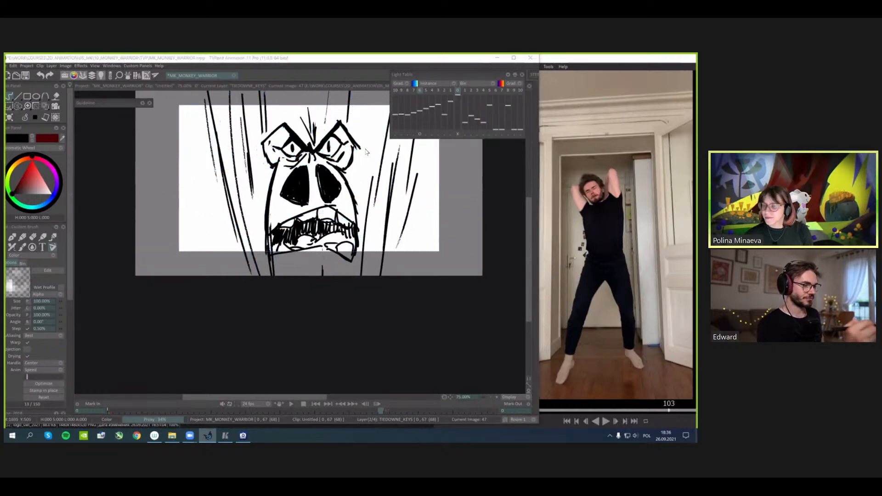
pyautogui.hotkey('ctrl', 'o')
pyautogui.click(315, 286)
pyautogui.hotkey('ctrl', 's')
# - Flip back and forth between the close-up at image 47 and the preceding frames to check the motion
pyautogui.moveTo(385, 219); pyautogui.dragTo(379, 237)
pyautogui.press('Left')
pyautogui.press('Left')
pyautogui.press('Right')
pyautogui.press('Right')
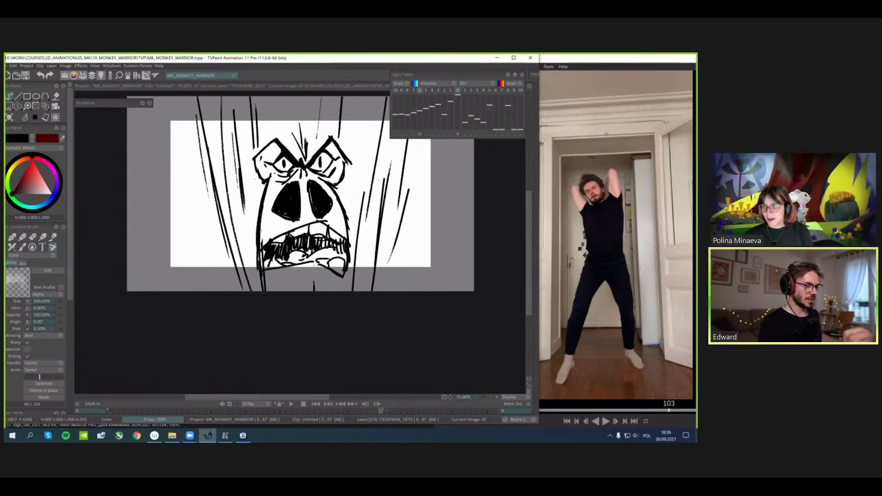
pyautogui.press('-')
pyautogui.moveTo(382, 201); pyautogui.dragTo(386, 193)
pyautogui.press('Left')
pyautogui.press('Left')
pyautogui.press('Right')
pyautogui.press('Right')
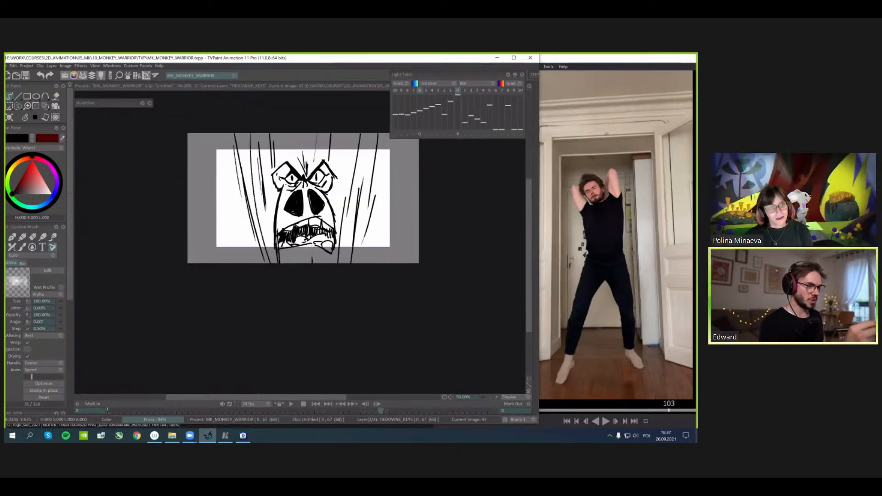
pyautogui.press('Left')
pyautogui.press('Right')
pyautogui.press('Left')
pyautogui.press('Right')
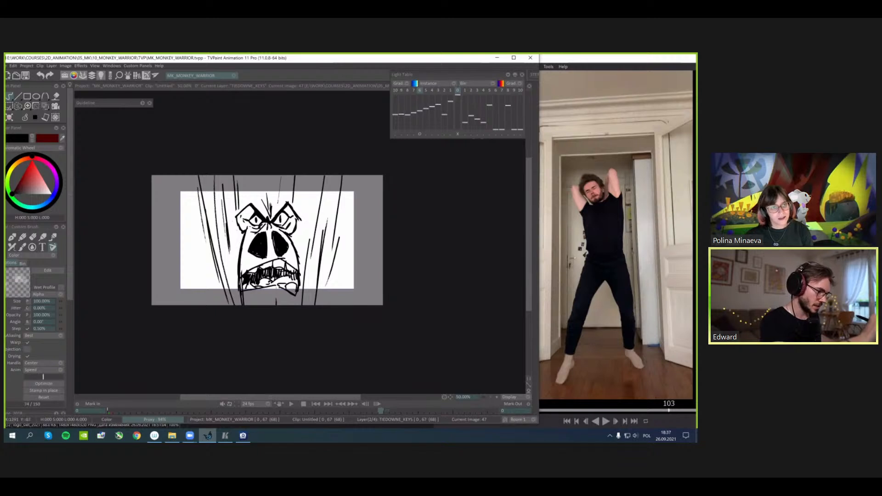
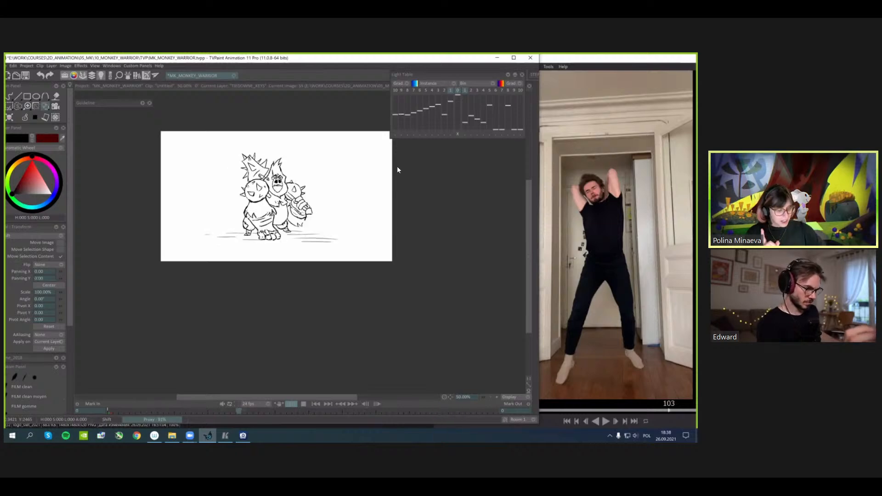
# - Stop the playback, switch from the transform tool to the freehand brush and show the timeline
pyautogui.press('Return')
pyautogui.scroll(2, 363, 202)
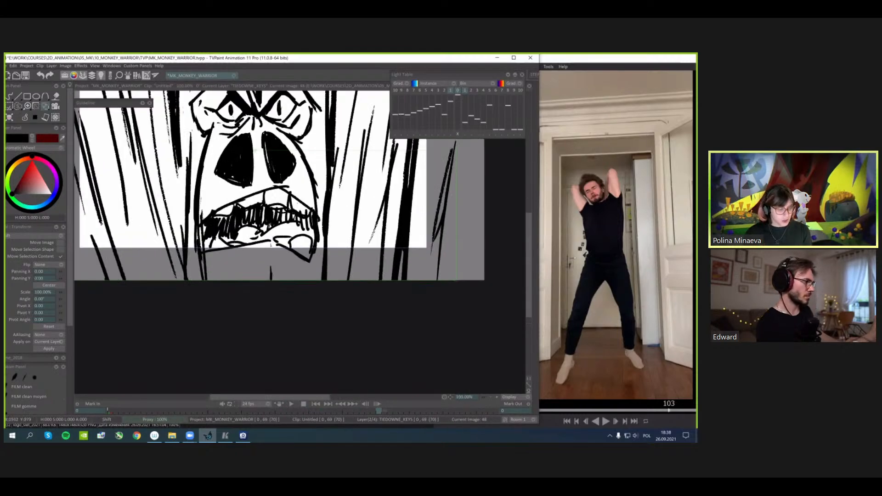
pyautogui.scroll(-2, 363, 244)
pyautogui.click(35, 118)
pyautogui.scroll(1, 298, 243)
pyautogui.moveTo(298, 243); pyautogui.dragTo(310, 264)
pyautogui.press('Tab')
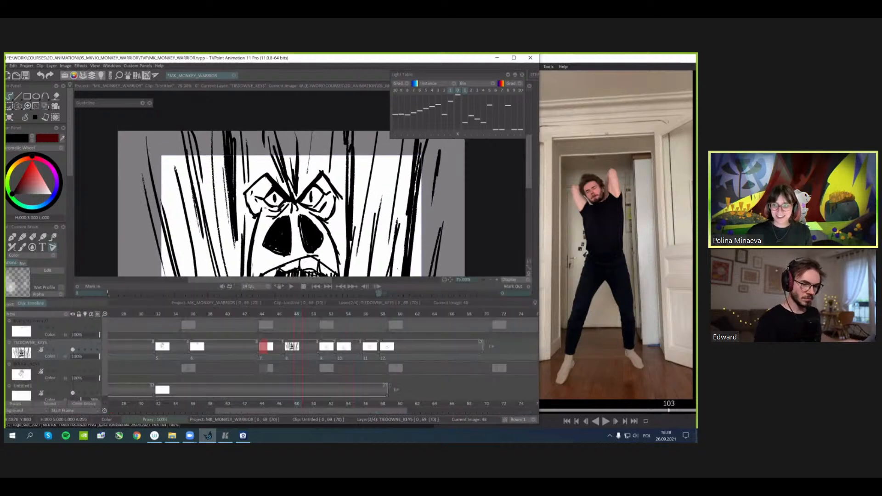
# - Add a blank instance at frame 40 on the TIEDOWNE_KEYS layer
pyautogui.click(301, 315)
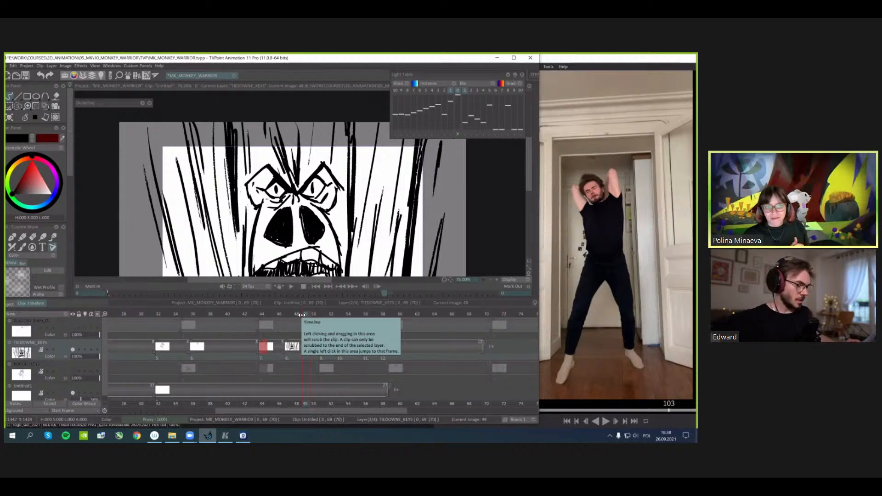
pyautogui.click(237, 315)
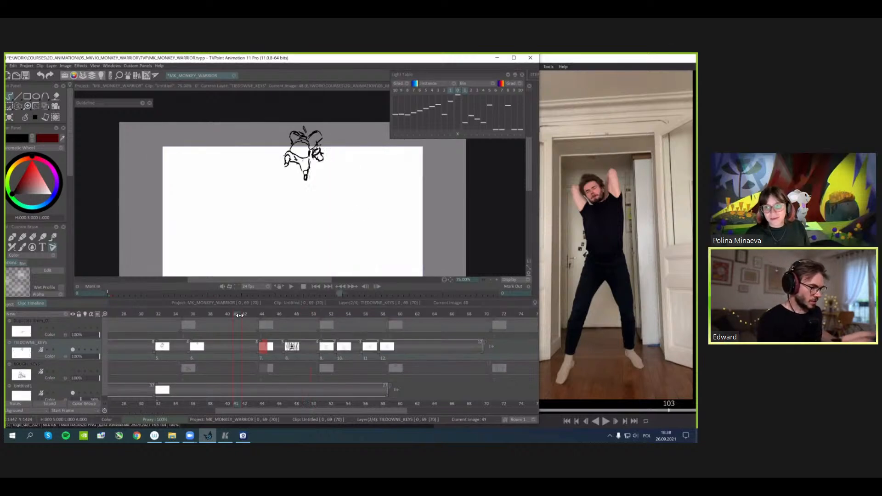
pyautogui.press('less')
pyautogui.press('space')
pyautogui.moveTo(319, 325)
pyautogui.mouseDown()
pyautogui.moveTo(246, 351)
pyautogui.moveTo(178, 349)
pyautogui.moveTo(228, 351)
pyautogui.mouseUp()
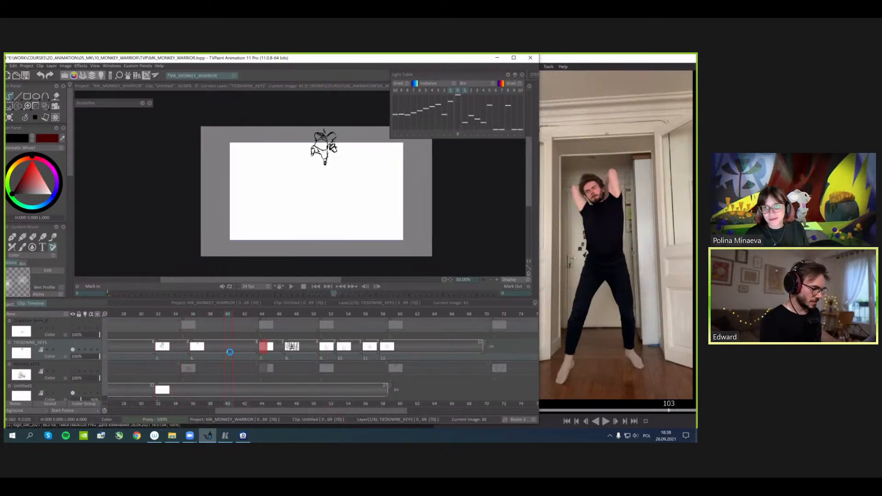
pyautogui.doubleClick(230, 351)
# - Check the timing in playback and add a blank instance at frame 30 on the TIEDOWNE_KEYS layer
pyautogui.moveTo(218, 410); pyautogui.dragTo(139, 410)
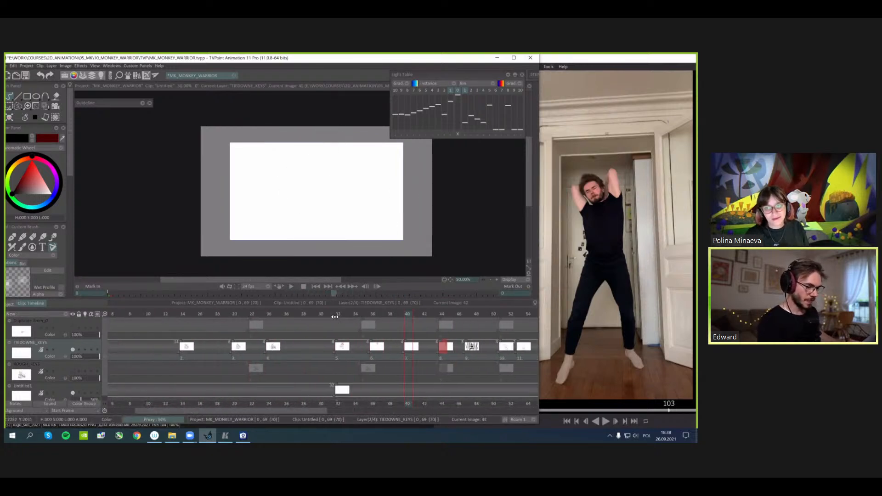
pyautogui.moveTo(447, 342)
pyautogui.mouseDown()
pyautogui.moveTo(410, 360)
pyautogui.moveTo(400, 359)
pyautogui.moveTo(399, 344)
pyautogui.mouseUp()
pyautogui.press('Return')
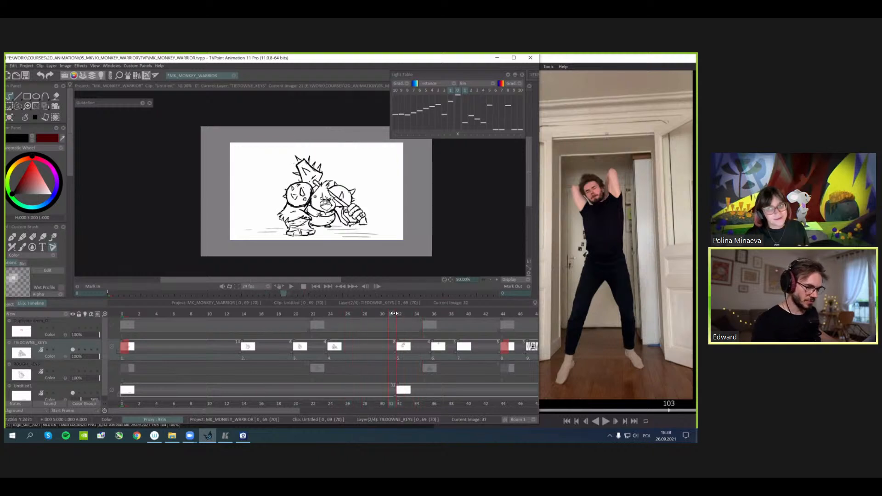
pyautogui.moveTo(408, 315); pyautogui.dragTo(374, 316)
pyautogui.click(382, 347)
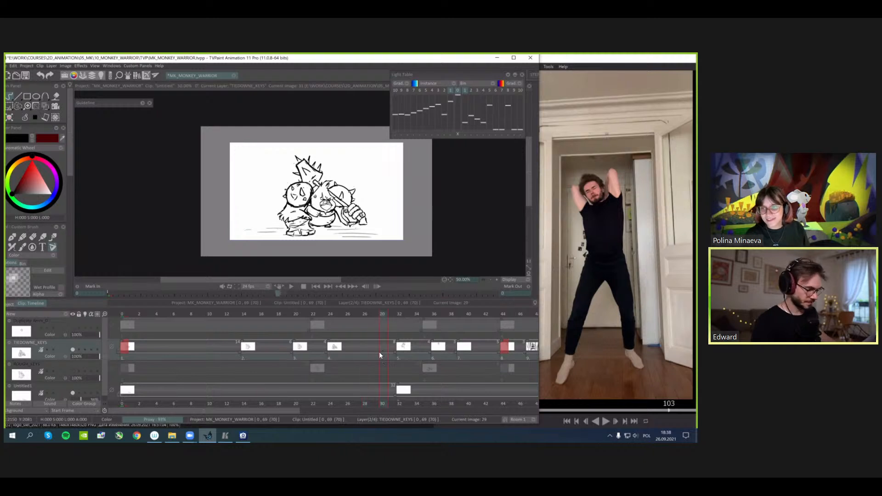
pyautogui.press('Insert')
pyautogui.press('Tab')
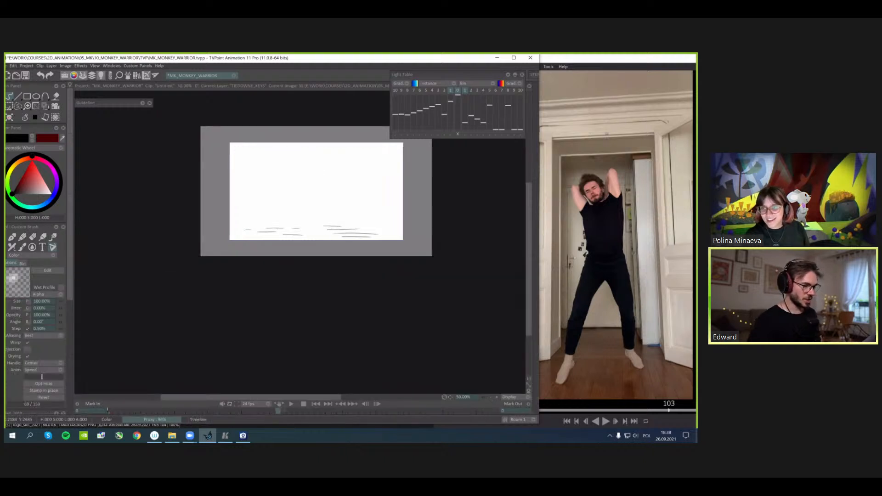
# - Flip through the key drawings before the blank key at frame 30
pyautogui.hotkey('ctrl', 'Left')
pyautogui.hotkey('ctrl', 'Left')
pyautogui.hotkey('ctrl', 'Left')
pyautogui.hotkey('ctrl', 'Left')
pyautogui.hotkey('ctrl', 'Right')
pyautogui.hotkey('ctrl', 'Right')
pyautogui.hotkey('ctrl', 'Right')
pyautogui.press('Tab')
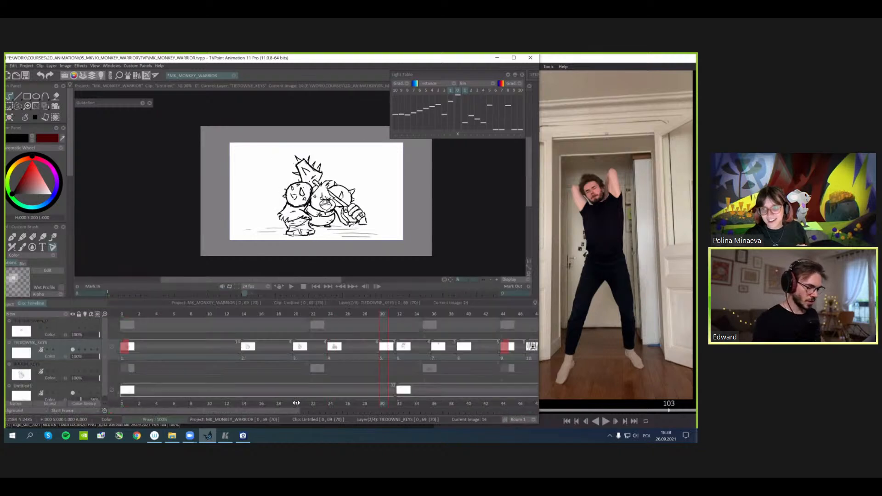
# - Go back to the early part of the clip and flip forward through its key drawings
pyautogui.moveTo(291, 411); pyautogui.dragTo(233, 414)
pyautogui.moveTo(149, 316); pyautogui.dragTo(191, 316)
pyautogui.press('Tab')
pyautogui.hotkey('ctrl', 'Right')
pyautogui.hotkey('ctrl', 'Right')
pyautogui.hotkey('ctrl', 'Right')
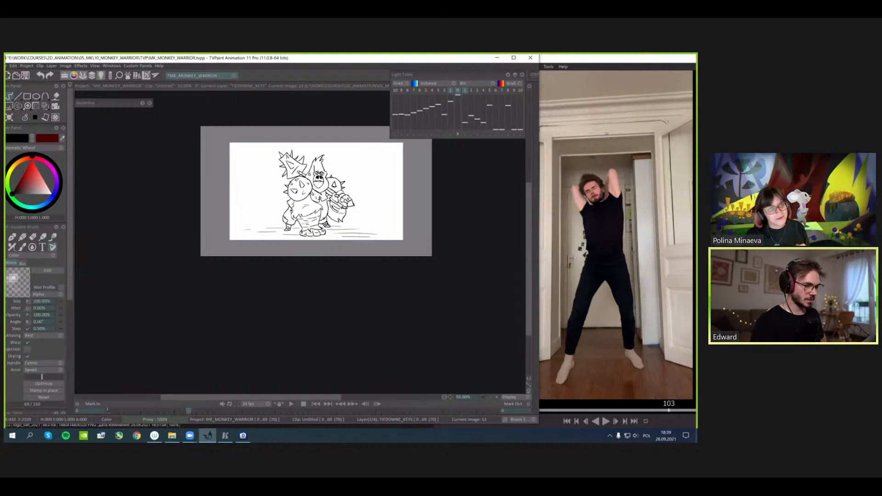
pyautogui.hotkey('ctrl', 'Right')
# - Maximise the program window while playing back the animation
pyautogui.moveTo(405, 232); pyautogui.dragTo(384, 299)
pyautogui.press('>')
pyautogui.press('Return')
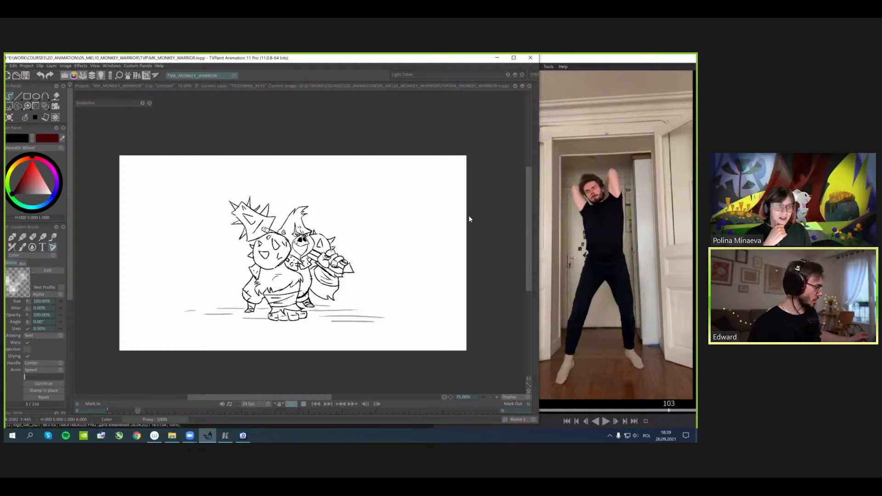
pyautogui.click(514, 58)
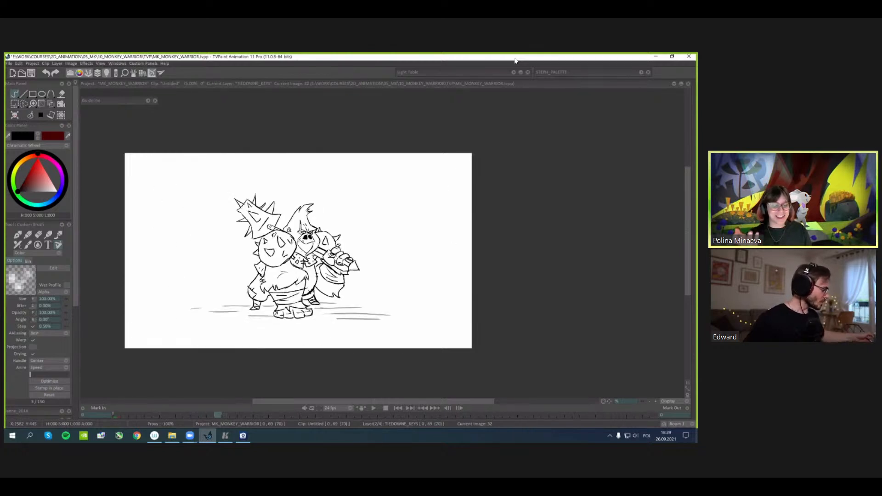
pyautogui.press('Return')
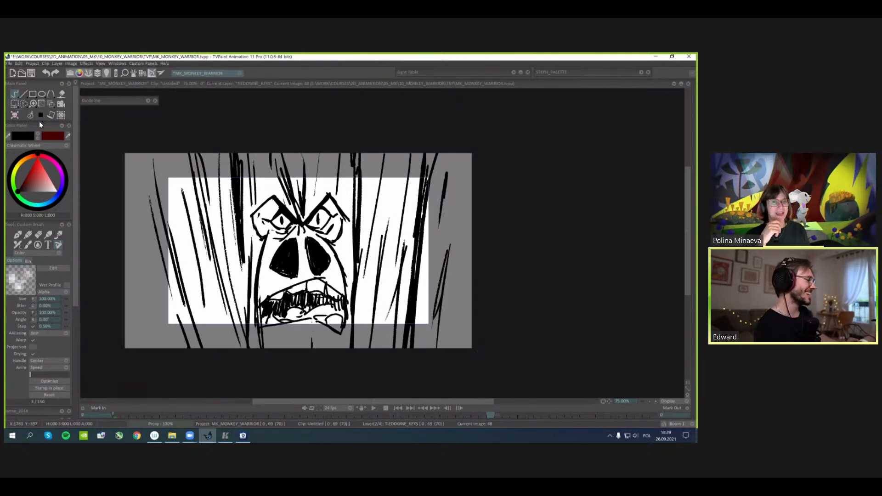
# - Jump to the standing pose near frame 11 and step through the frames up to the blank key at frame 30
pyautogui.click(40, 116)
pyautogui.click(38, 125)
pyautogui.moveTo(262, 402); pyautogui.dragTo(240, 401)
pyautogui.press('Tab')
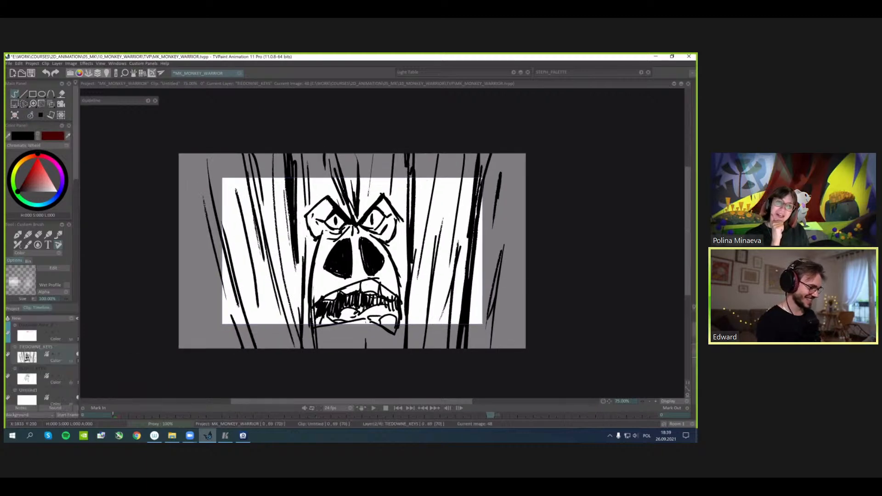
pyautogui.press('Tab')
pyautogui.press('Tab')
pyautogui.click(210, 317)
pyautogui.press('Tab')
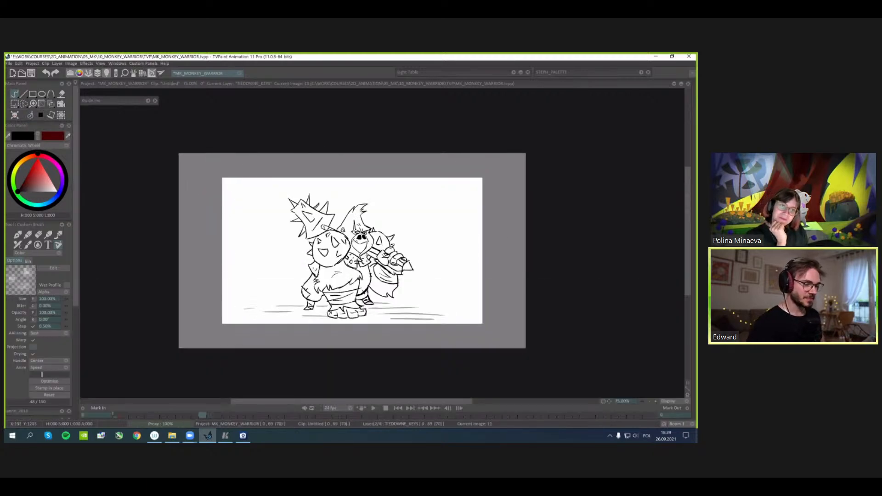
pyautogui.press('Right')
pyautogui.press('Right')
pyautogui.press('Right')
pyautogui.press('Right')
pyautogui.press('Right')
pyautogui.press('Right')
pyautogui.press('Right')
pyautogui.press('Right')
pyautogui.press('Right')
pyautogui.press('Right')
pyautogui.press('Right')
pyautogui.press('Right')
pyautogui.press('Right')
pyautogui.press('Right')
pyautogui.press('Right')
pyautogui.press('Right')
pyautogui.press('Right')
pyautogui.press('Right')
pyautogui.press('Right')
pyautogui.press('Left')
pyautogui.press('Left')
pyautogui.press('Left')
pyautogui.press('Left')
pyautogui.press('Left')
pyautogui.press('Left')
pyautogui.press('Left')
pyautogui.press('Left')
pyautogui.press('Left')
pyautogui.press('Left')
pyautogui.press('Left')
pyautogui.press('Left')
pyautogui.press('Left')
pyautogui.press('Left')
pyautogui.press('Left')
pyautogui.press('Left')
pyautogui.press('Right')
pyautogui.press('Right')
pyautogui.press('Right')
pyautogui.press('Right')
pyautogui.press('Right')
pyautogui.press('Right')
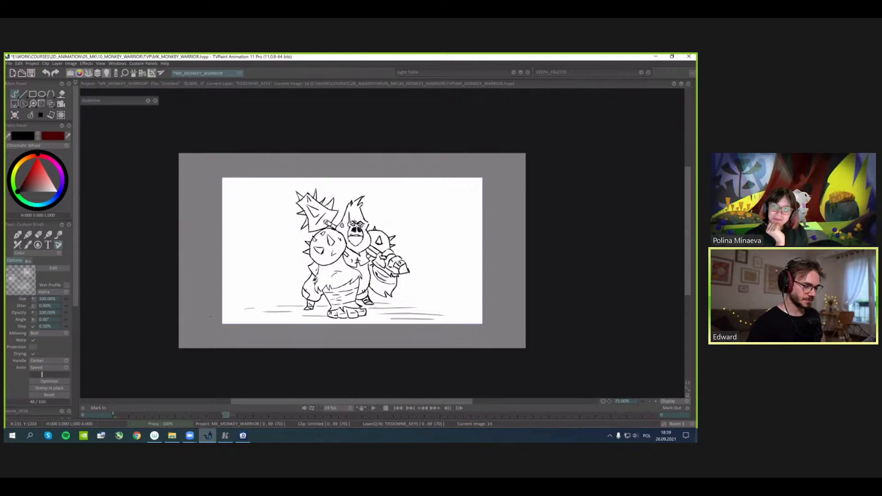
pyautogui.press('Right')
pyautogui.press('Left')
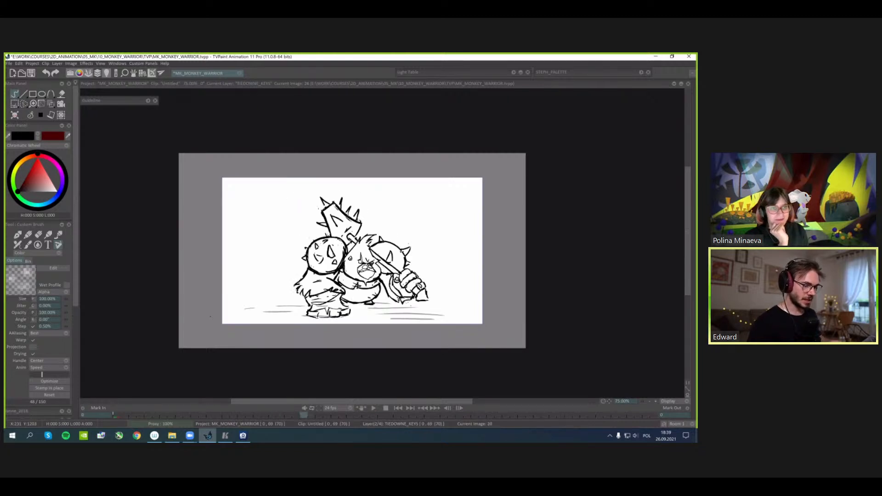
pyautogui.press('Right')
pyautogui.press('Right')
pyautogui.press('Right')
pyautogui.press('Right')
pyautogui.press('Right')
# - Turn on the light table and sketch the monkey's head outline and both round shoulder pads on frame 30
pyautogui.press('l')
pyautogui.press('>')
pyautogui.moveTo(530, 161)
pyautogui.mouseDown()
pyautogui.moveTo(535, 147)
pyautogui.moveTo(509, 137)
pyautogui.mouseUp()
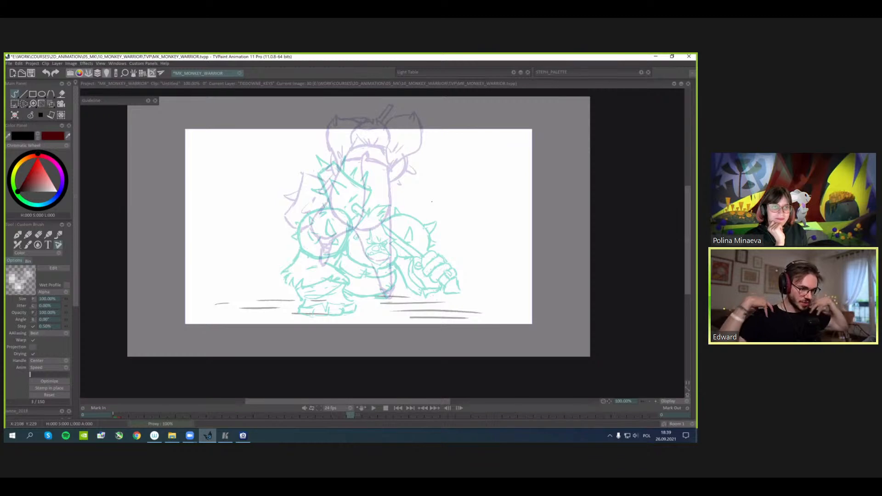
pyautogui.moveTo(405, 206); pyautogui.dragTo(414, 202)
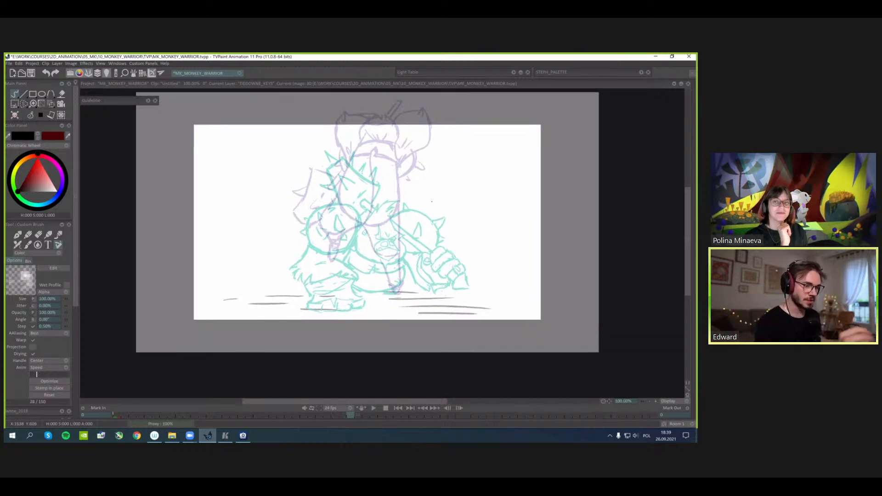
pyautogui.moveTo(334, 219)
pyautogui.mouseDown()
pyautogui.moveTo(354, 198)
pyautogui.moveTo(396, 212)
pyautogui.mouseUp()
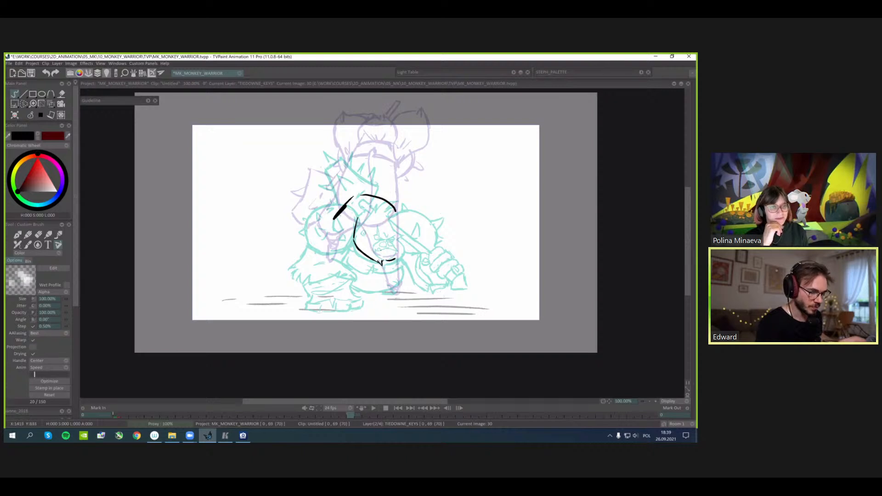
pyautogui.moveTo(396, 252)
pyautogui.mouseDown()
pyautogui.moveTo(404, 234)
pyautogui.moveTo(390, 221)
pyautogui.moveTo(424, 236)
pyautogui.moveTo(385, 223)
pyautogui.mouseUp()
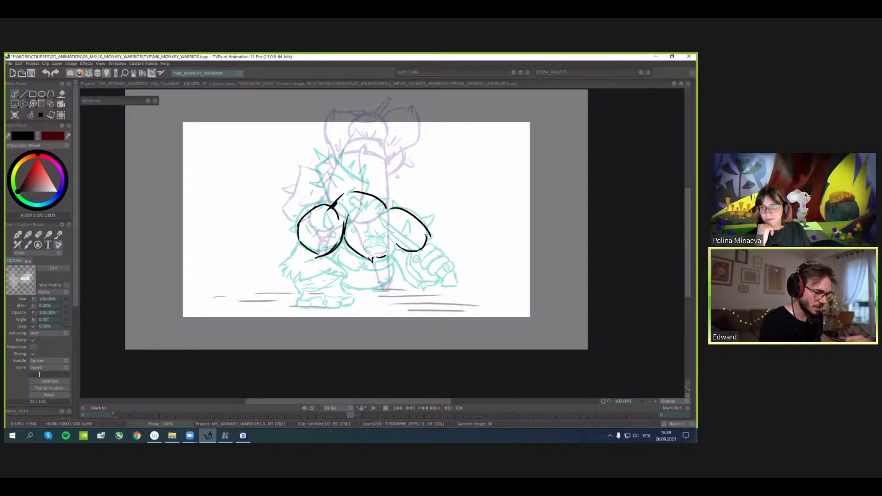
# - Sketch the near forearm and fist, the raised club, the far hand and the face guides on frame 30
pyautogui.moveTo(315, 299); pyautogui.dragTo(312, 290)
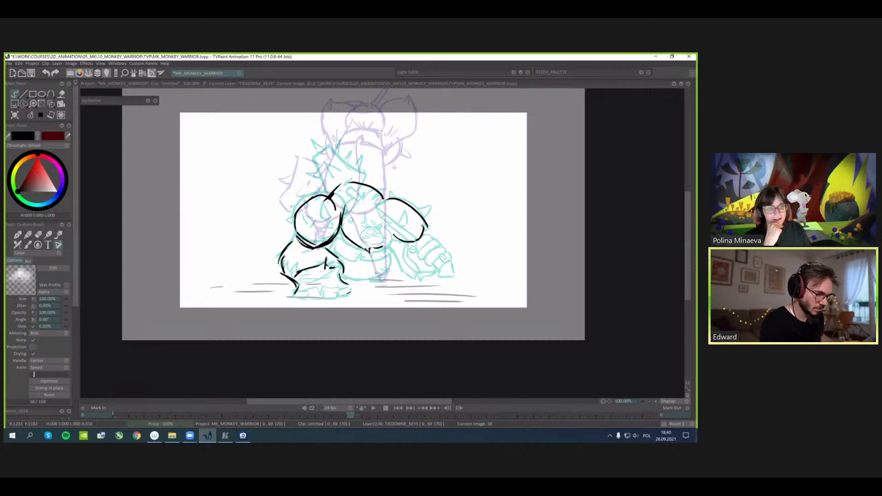
pyautogui.moveTo(433, 278); pyautogui.dragTo(419, 284)
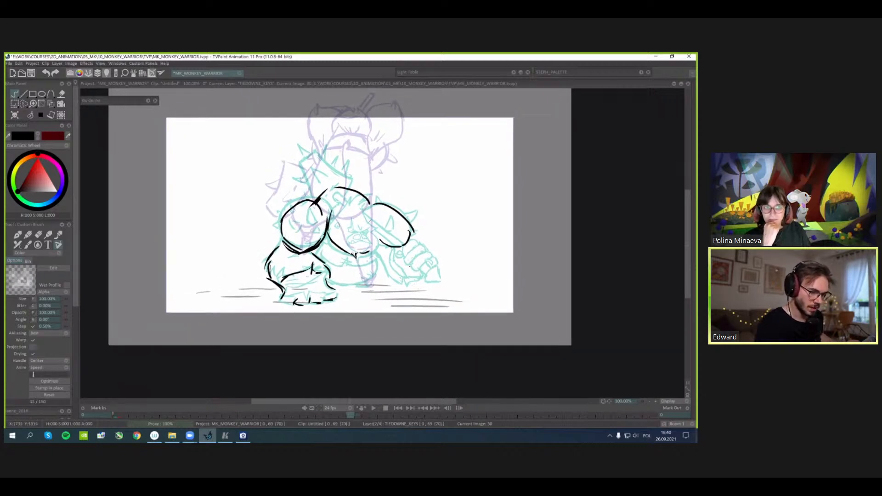
pyautogui.moveTo(407, 249); pyautogui.dragTo(412, 249)
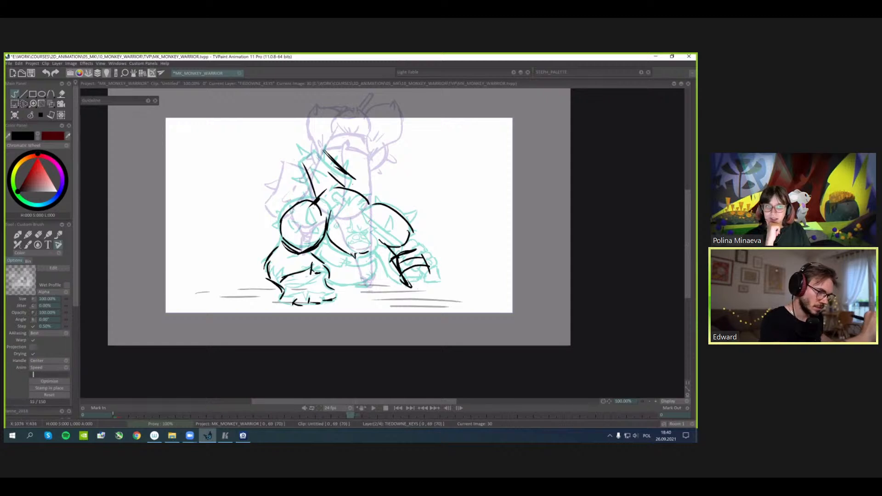
pyautogui.moveTo(351, 253); pyautogui.dragTo(335, 239)
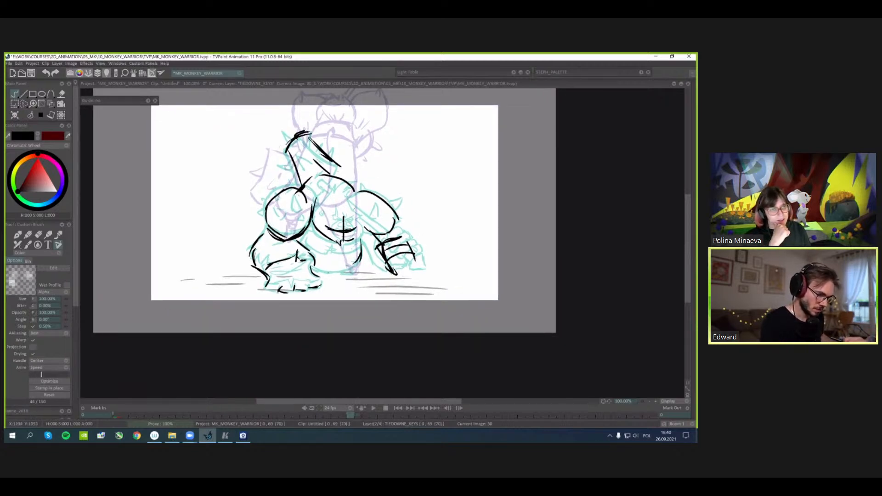
# - Undo the rejected strokes and redraw the chest line and rounded belly under the head, with the small foot
pyautogui.hotkey('ctrl', 'z')
pyautogui.moveTo(306, 237)
pyautogui.mouseDown()
pyautogui.moveTo(357, 253)
pyautogui.moveTo(334, 246)
pyautogui.mouseUp()
pyautogui.moveTo(346, 229); pyautogui.dragTo(344, 235)
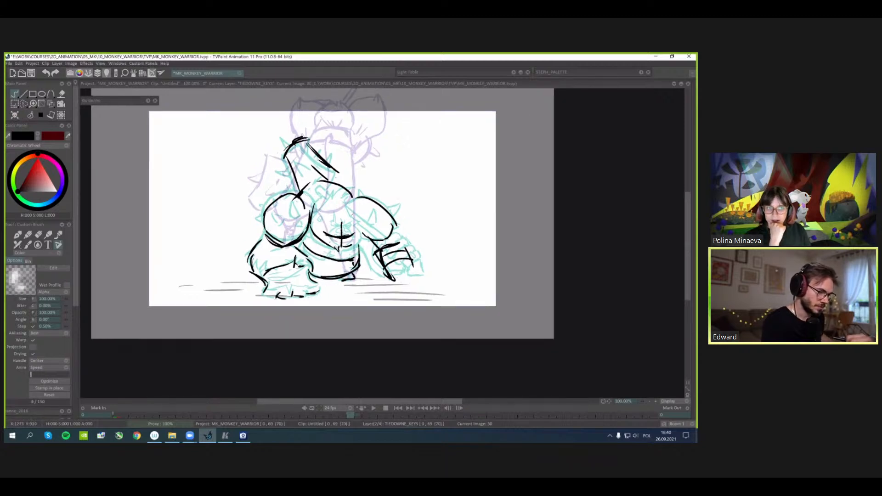
pyautogui.hotkey('ctrl', 'z')
pyautogui.hotkey('ctrl', 'z')
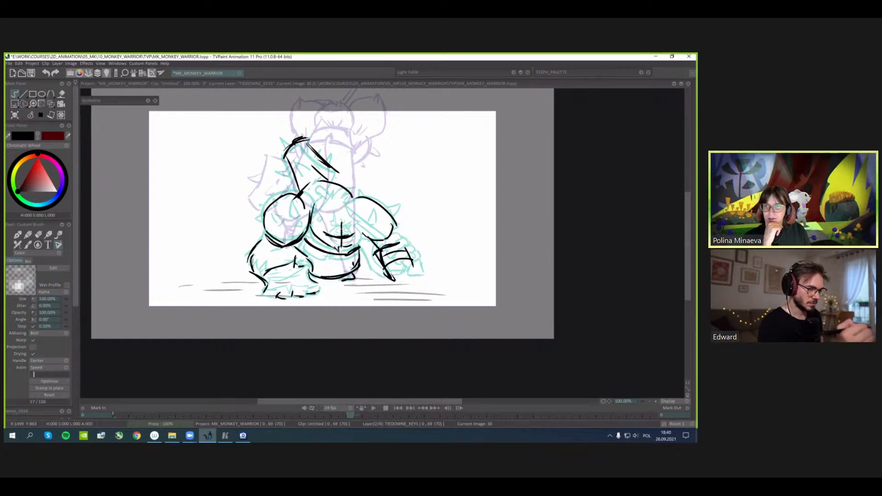
# - Turn off the light table and flip between frame 30 and the previous key drawings
pyautogui.press('l')
pyautogui.press('Left')
pyautogui.press('Left')
pyautogui.press('Right')
pyautogui.press('Right')
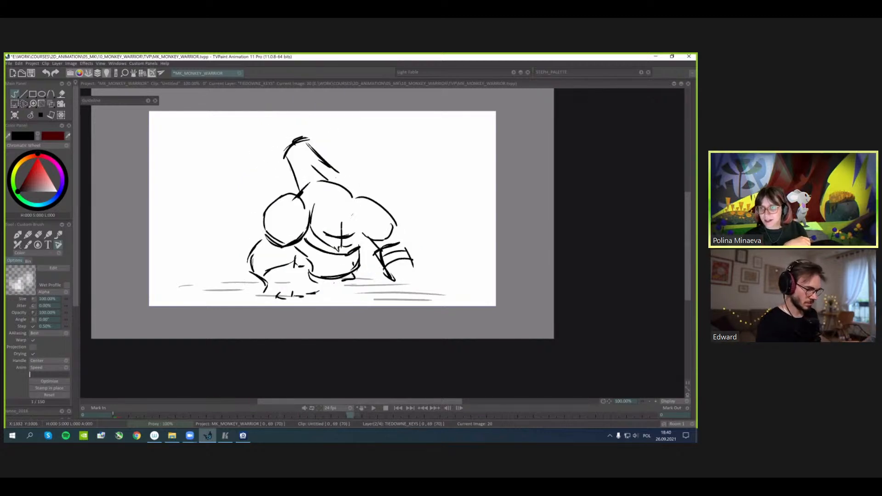
# - Select the belly outline on frame 30, move it slightly upward and compare the pose with the neighbouring keys
pyautogui.press('s')
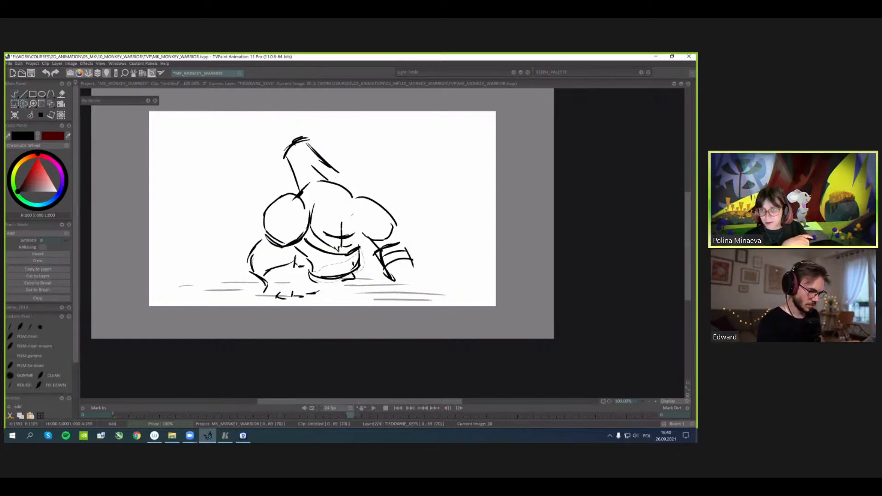
pyautogui.press('t')
pyautogui.moveTo(345, 268); pyautogui.dragTo(346, 263)
pyautogui.press('Return')
pyautogui.press('Left')
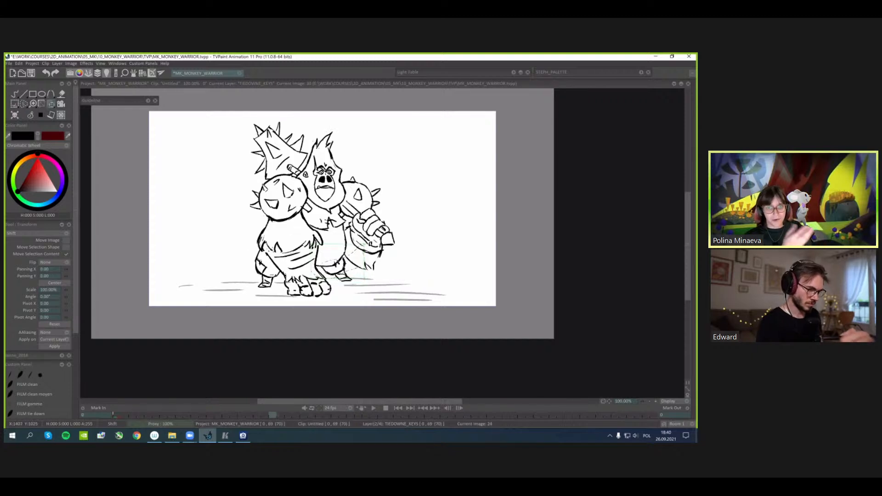
pyautogui.press('Right')
pyautogui.press('Right')
pyautogui.press('Left')
pyautogui.press('Left')
pyautogui.press('Right')
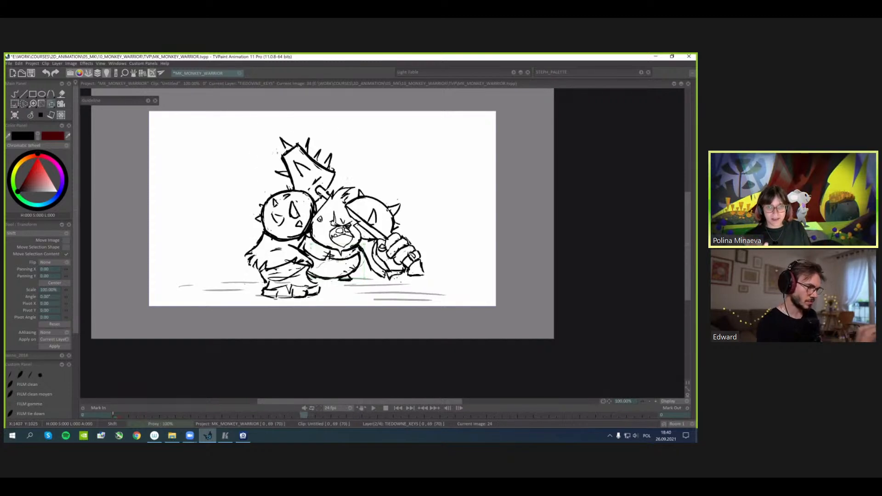
pyautogui.press('Right')
# - Redraw the lower edge of the right shoulder pad and the outer side of the left one with freehand strokes
pyautogui.click(15, 94)
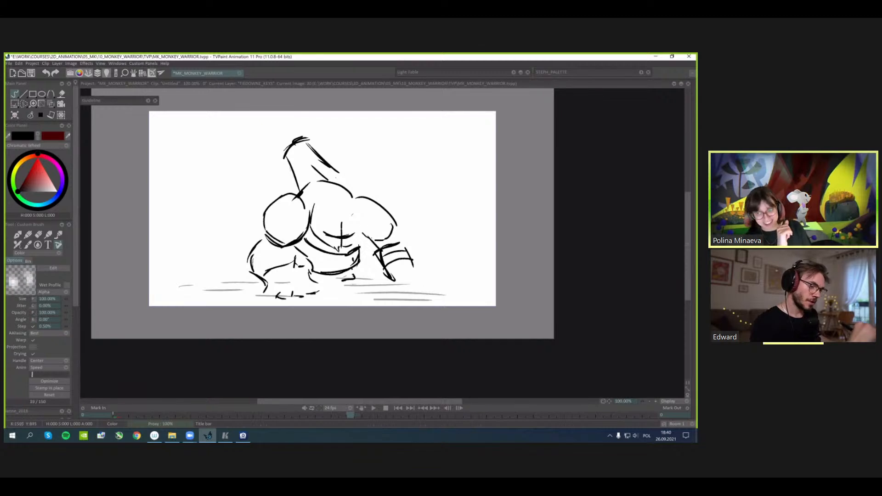
pyautogui.moveTo(357, 236); pyautogui.dragTo(391, 237)
pyautogui.moveTo(391, 237); pyautogui.dragTo(390, 238)
pyautogui.press('Left')
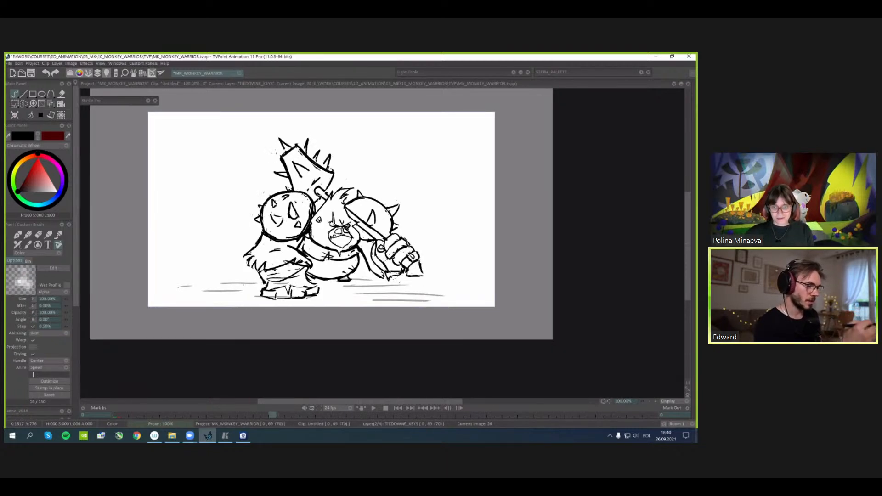
pyautogui.press('Right')
pyautogui.moveTo(265, 231)
pyautogui.mouseDown()
pyautogui.moveTo(276, 242)
pyautogui.moveTo(264, 237)
pyautogui.mouseUp()
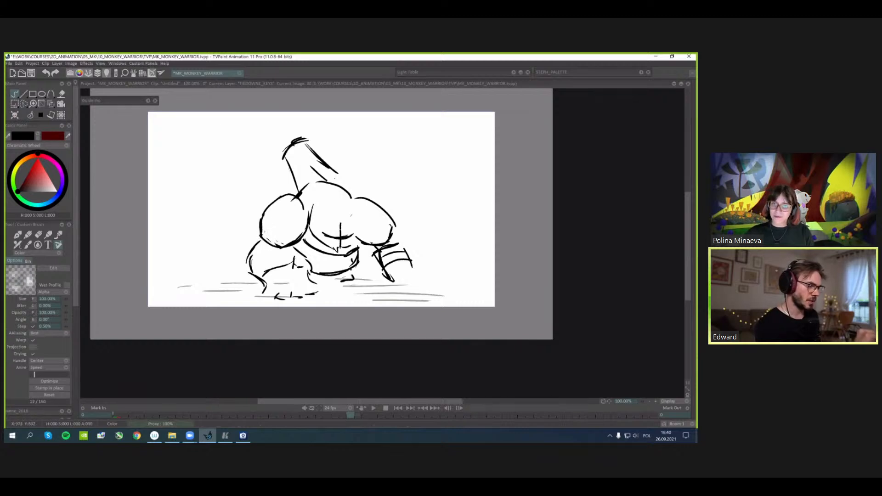
# - Flip through the key drawings before and after frame 30 to check how the crouch leads into the jump
pyautogui.press('Right')
pyautogui.press('Right')
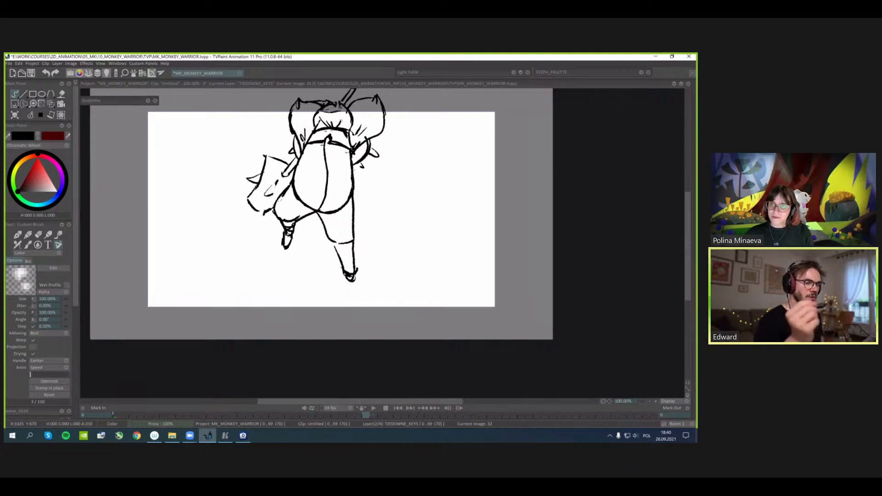
pyautogui.press('Left')
pyautogui.press('Left')
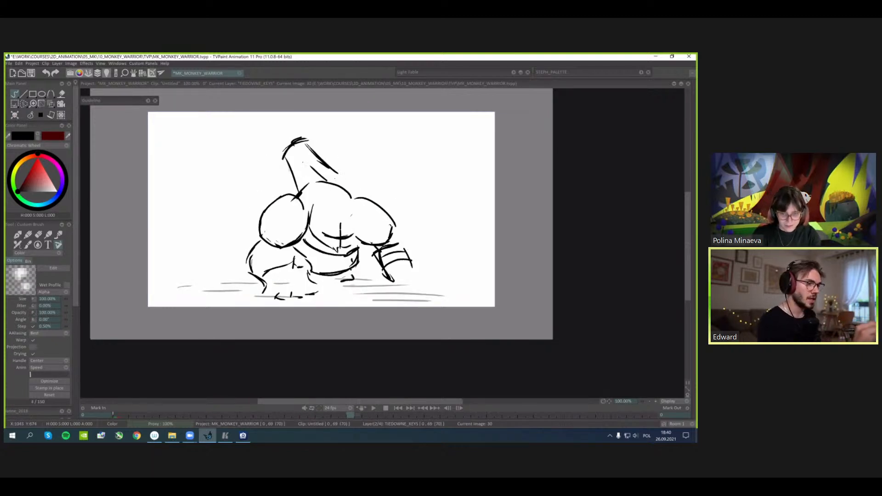
pyautogui.press('Left')
pyautogui.press('Left')
pyautogui.press('Left')
pyautogui.press('Left')
pyautogui.press('Left')
pyautogui.press('Left')
pyautogui.press('Right')
pyautogui.press('Right')
pyautogui.press('Right')
pyautogui.press('Right')
pyautogui.press('Right')
pyautogui.press('Right')
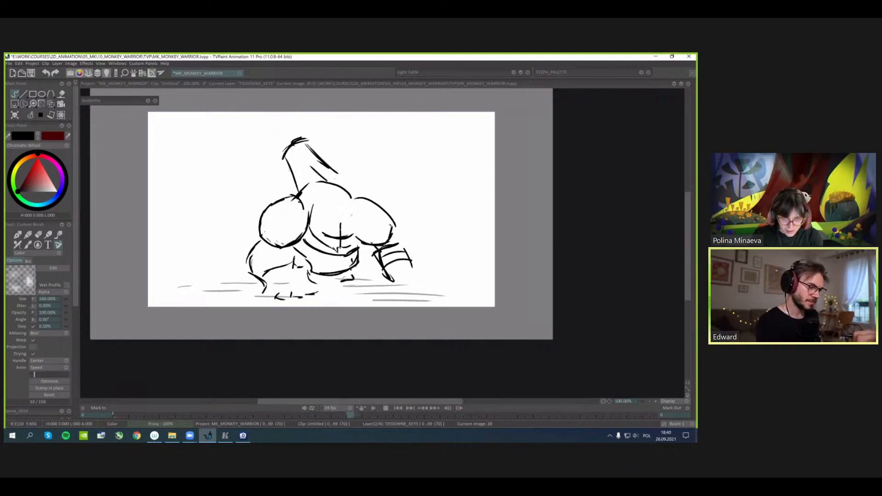
# - Reinforce the inner edge of the left shoulder pad while flipping repeatedly through the earlier key drawings
pyautogui.press('Left')
pyautogui.press('Left')
pyautogui.press('Left')
pyautogui.press('Left')
pyautogui.press('Left')
pyautogui.press('Left')
pyautogui.press('Right')
pyautogui.press('Right')
pyautogui.press('Right')
pyautogui.press('Right')
pyautogui.press('Right')
pyautogui.press('Right')
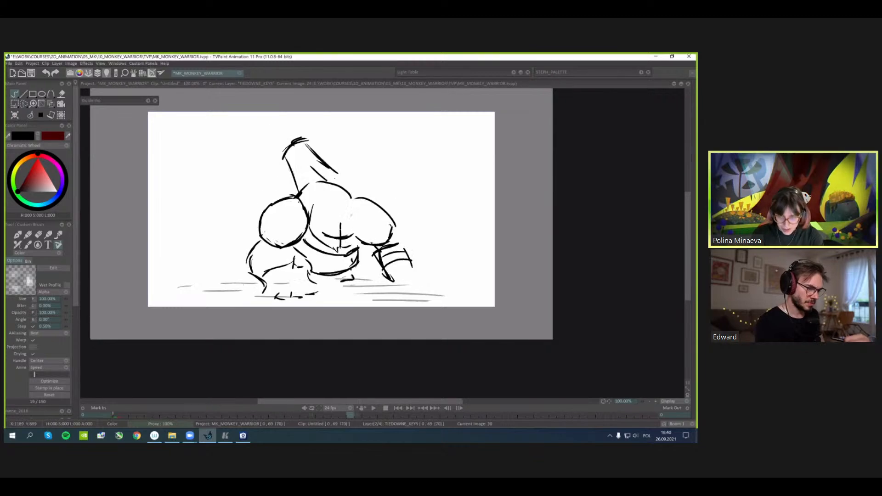
pyautogui.press('Left')
pyautogui.press('Left')
pyautogui.press('Left')
pyautogui.press('Left')
pyautogui.press('Left')
pyautogui.press('Left')
pyautogui.press('Right')
pyautogui.press('Right')
pyautogui.press('Right')
pyautogui.press('Right')
pyautogui.press('Right')
pyautogui.press('Right')
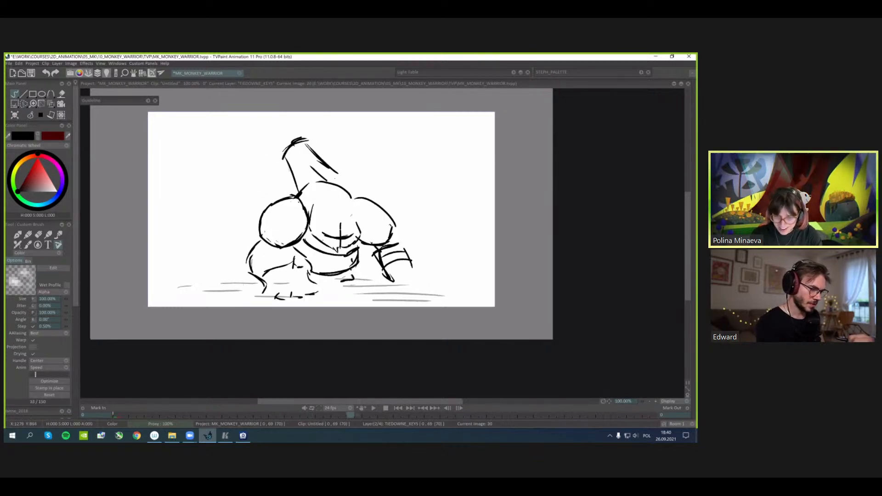
# - Sketch the mouth, the right contour of the face and the heavy arc over the forehead, using the previous key as reference
pyautogui.press('Left')
pyautogui.press('Right')
pyautogui.press('Left')
pyautogui.press('Left')
pyautogui.press('Left')
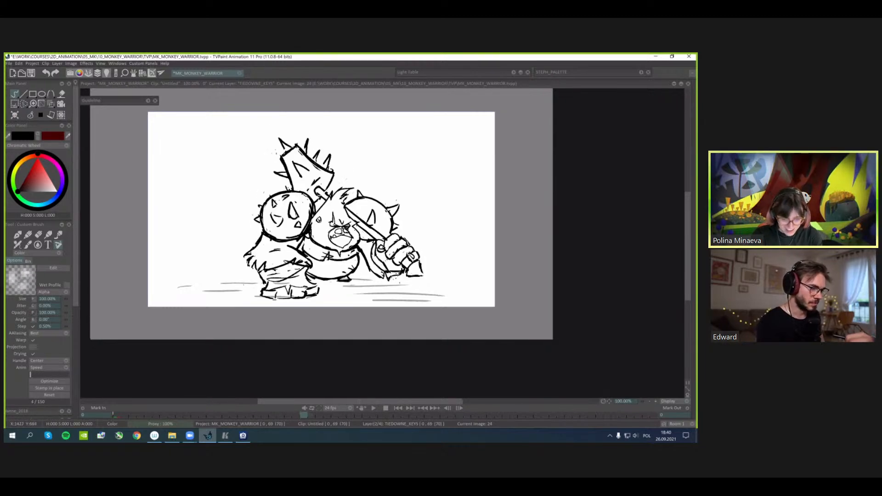
pyautogui.press('Right')
pyautogui.press('Right')
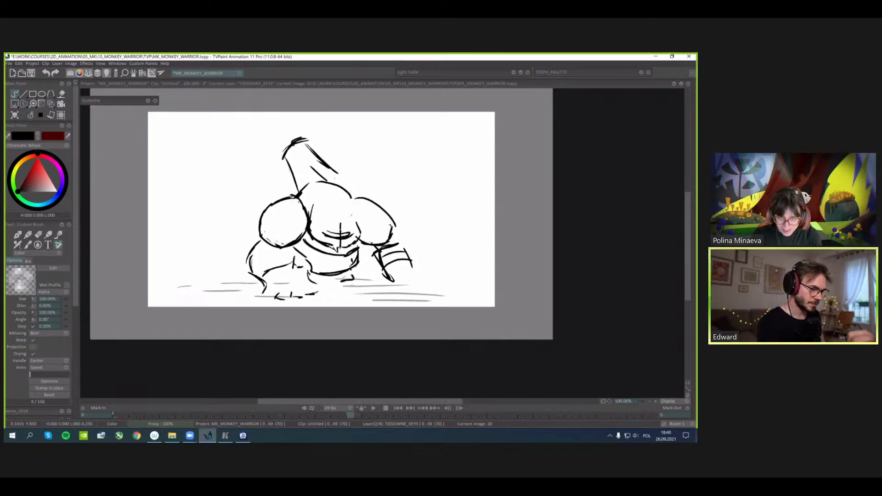
pyautogui.press('Left')
pyautogui.press('Right')
pyautogui.moveTo(356, 216); pyautogui.dragTo(351, 227)
pyautogui.moveTo(350, 191); pyautogui.dragTo(345, 220)
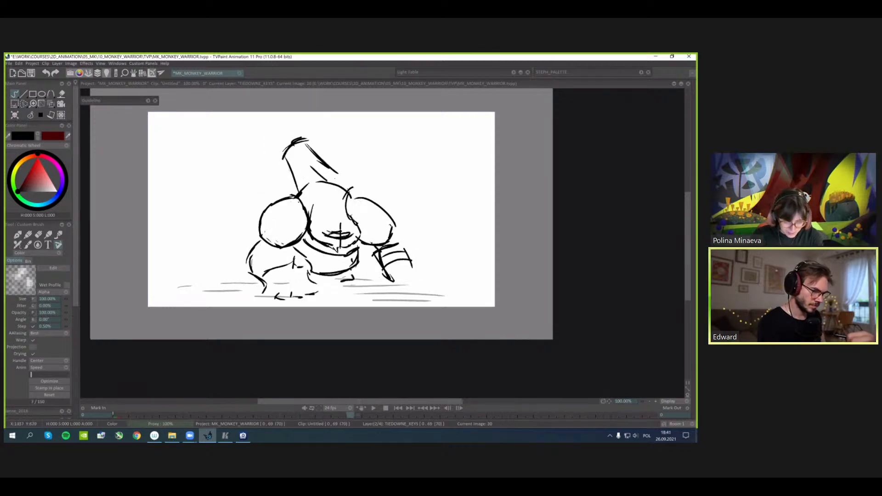
pyautogui.moveTo(352, 187)
pyautogui.mouseDown()
pyautogui.moveTo(346, 205)
pyautogui.moveTo(312, 210)
pyautogui.mouseUp()
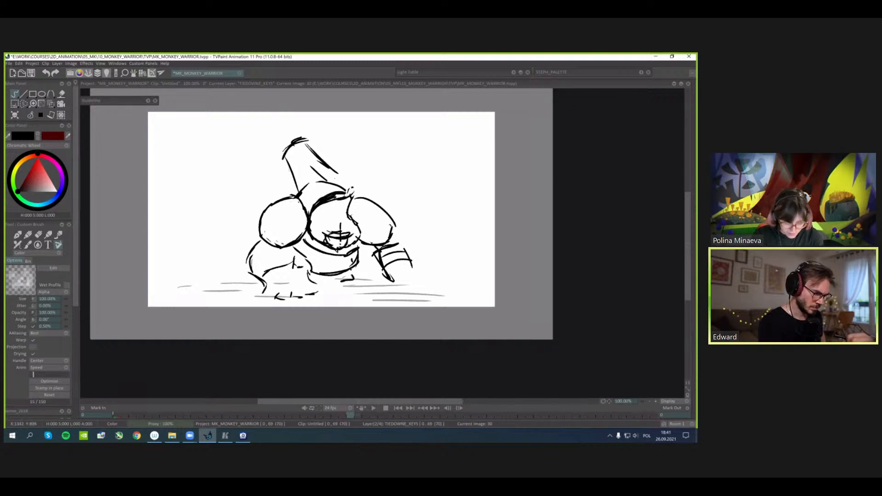
pyautogui.moveTo(334, 242); pyautogui.dragTo(344, 242)
# - Strengthen the back line running from the left shoulder pad over the head while comparing with adjacent keys
pyautogui.press('Left')
pyautogui.press('Left')
pyautogui.press('Right')
pyautogui.press('Right')
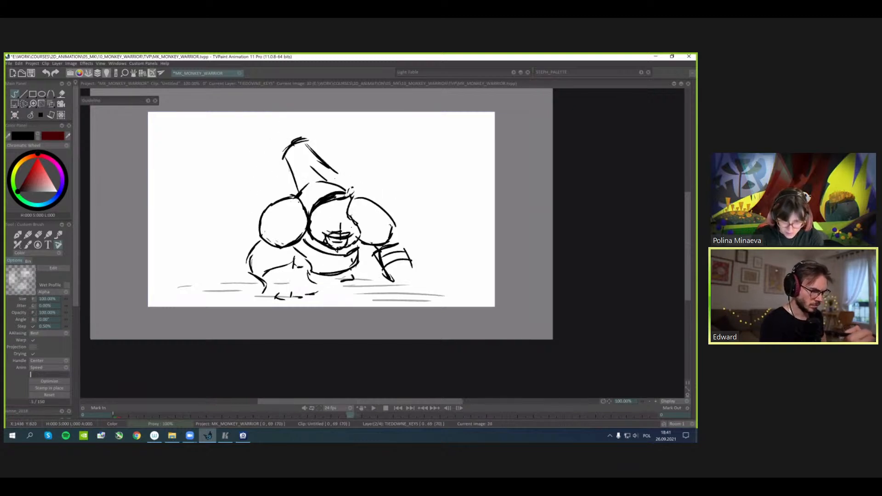
pyautogui.press('Right')
pyautogui.press('Left')
pyautogui.press('Left')
pyautogui.press('Left')
pyautogui.press('Right')
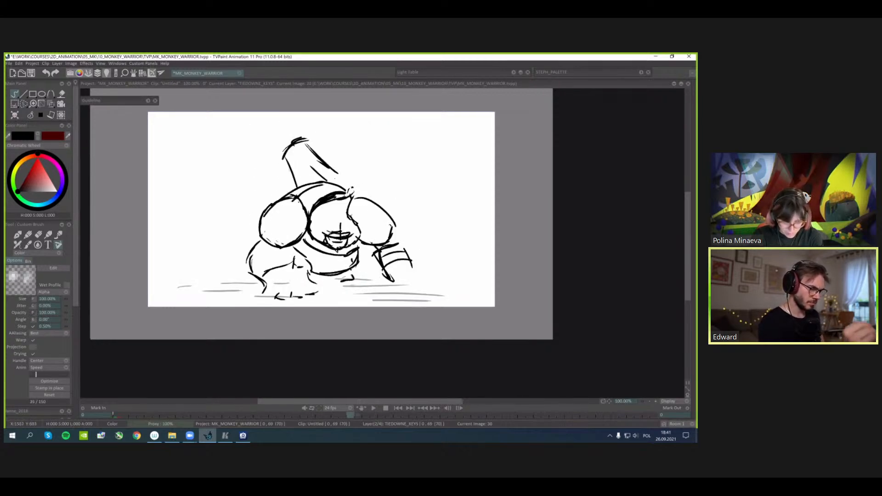
# - Strengthen the upper line of the right shoulder pad and add the inner arm stroke below it, checking the previous poses
pyautogui.press('Left')
pyautogui.press('Left')
pyautogui.press('Right')
pyautogui.press('Right')
pyautogui.press('Left')
pyautogui.press('Left')
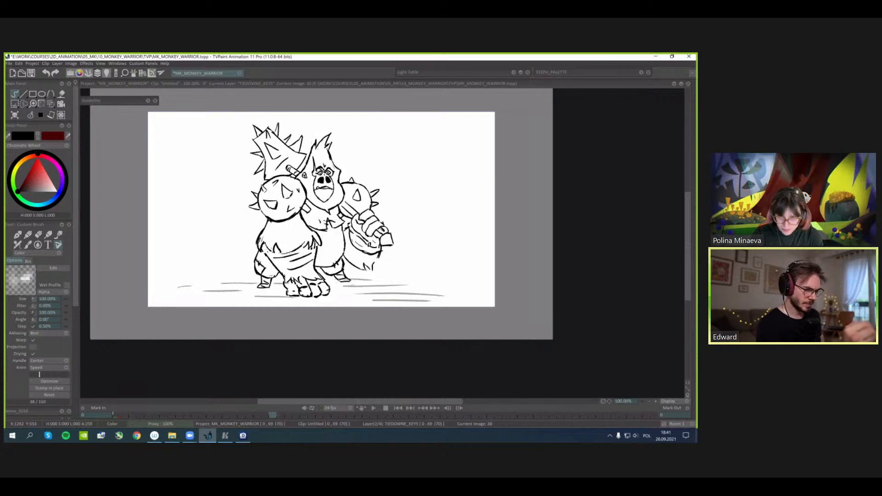
pyautogui.press('Right')
pyautogui.press('Right')
pyautogui.press('Left')
pyautogui.press('Right')
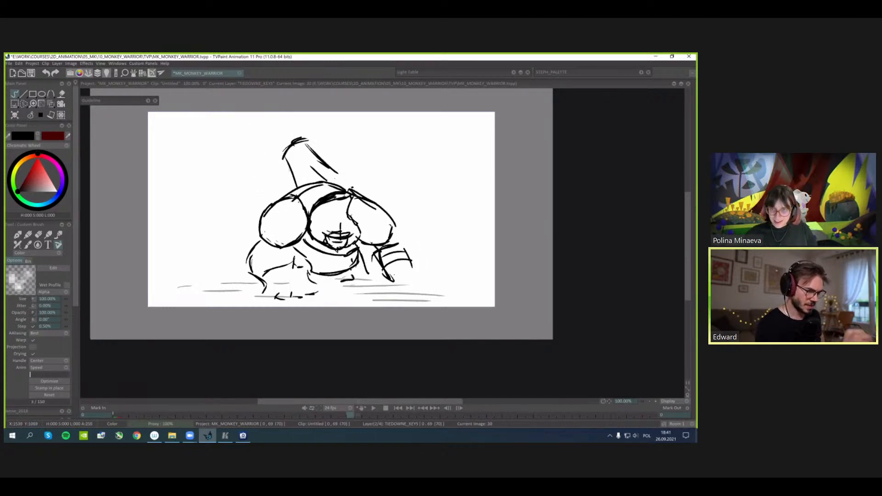
# - Draw the club's handle diagonally across the right shoulder pad down to the gripping hand
pyautogui.press('Left')
pyautogui.press('Right')
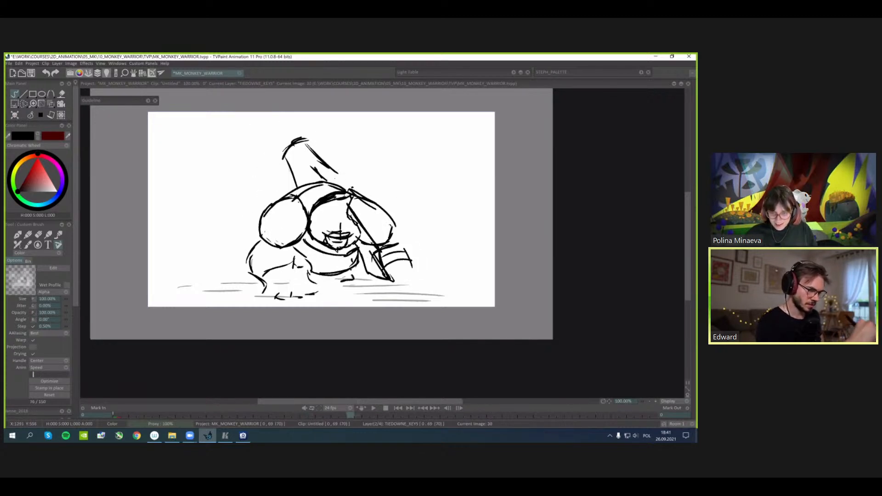
pyautogui.press('Left')
pyautogui.press('Right')
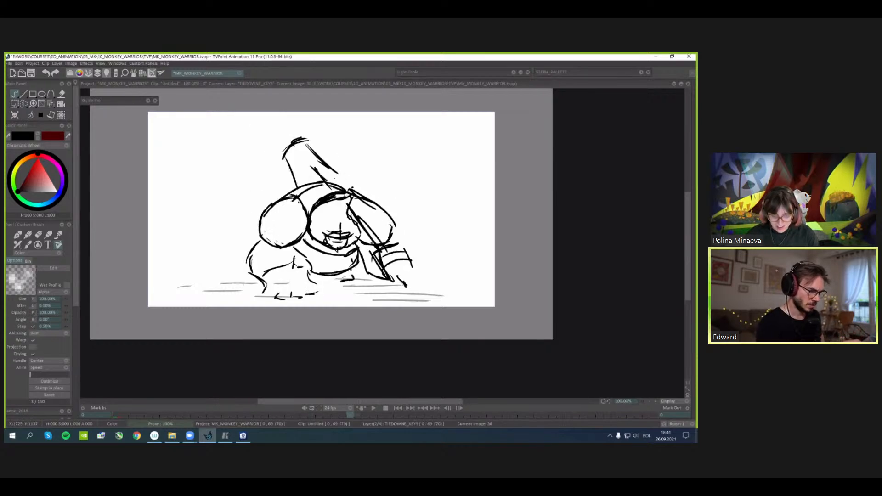
# - Add the upper contour, outer fur edge and finger lines to the left forearm and fist, comparing with neighbouring keys
pyautogui.press('Right')
pyautogui.press('Left')
pyautogui.press('Left')
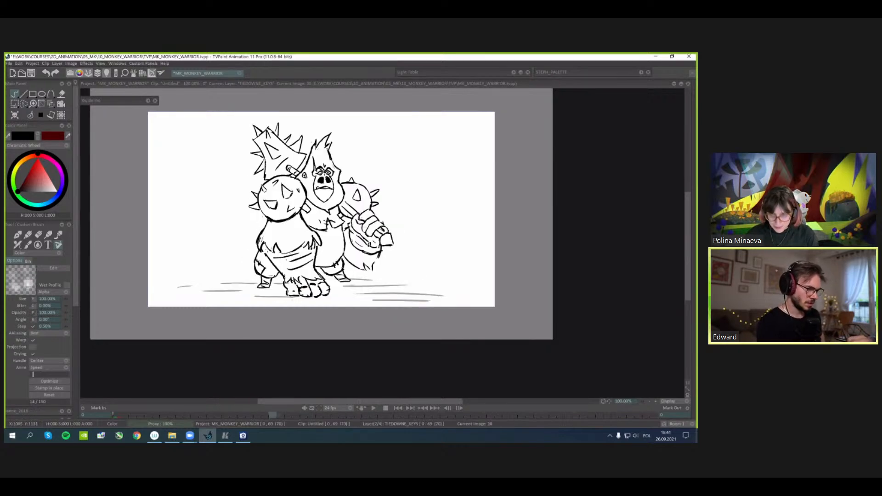
pyautogui.press('Right')
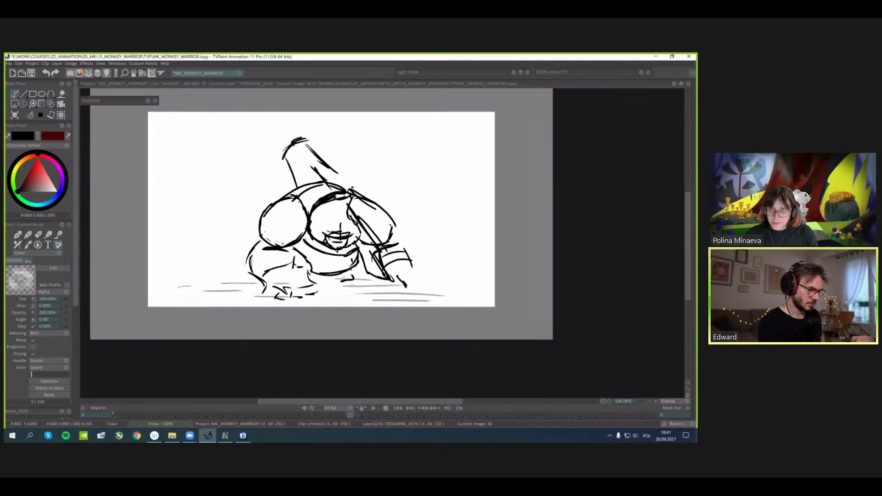
pyautogui.press('Left')
pyautogui.press('Right')
pyautogui.press('Left')
pyautogui.press('Right')
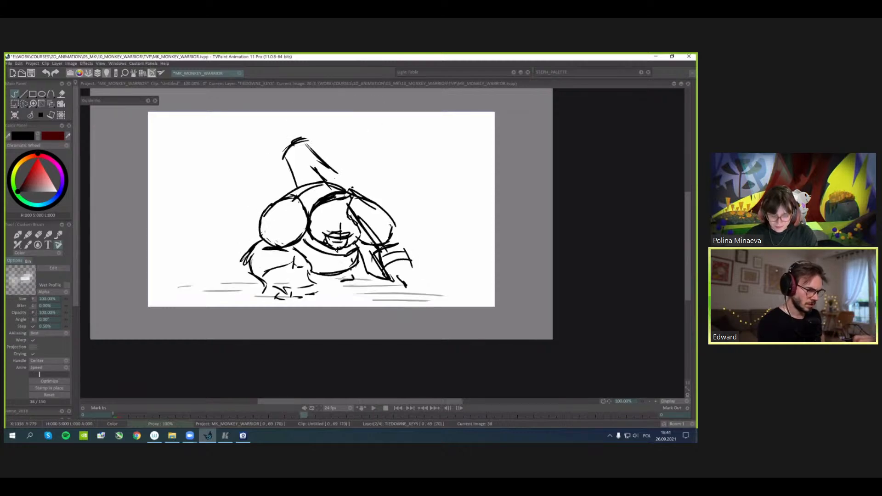
pyautogui.press('Left')
pyautogui.press('Right')
# - Thicken the outer edges of both shoulder pads on frame 30, flipping to the previous key to compare
pyautogui.moveTo(262, 211)
pyautogui.mouseDown()
pyautogui.moveTo(253, 243)
pyautogui.moveTo(279, 201)
pyautogui.mouseUp()
pyautogui.press('Left')
pyautogui.press('Right')
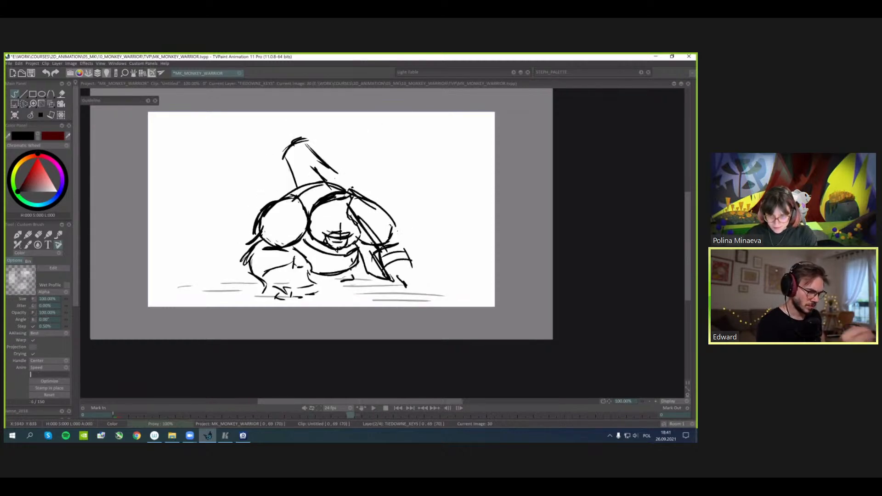
pyautogui.moveTo(384, 205); pyautogui.dragTo(399, 232)
pyautogui.press('Left')
pyautogui.press('Right')
# - Show the timeline and flip between the drawings around frames 30 to 32 to check the take-off timing
pyautogui.hotkey('ctrl', 't')
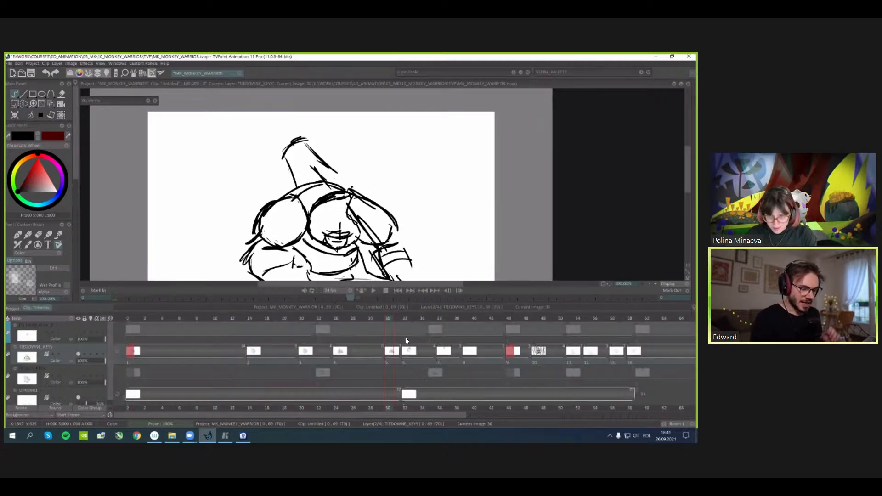
pyautogui.press('Left')
pyautogui.press('Right')
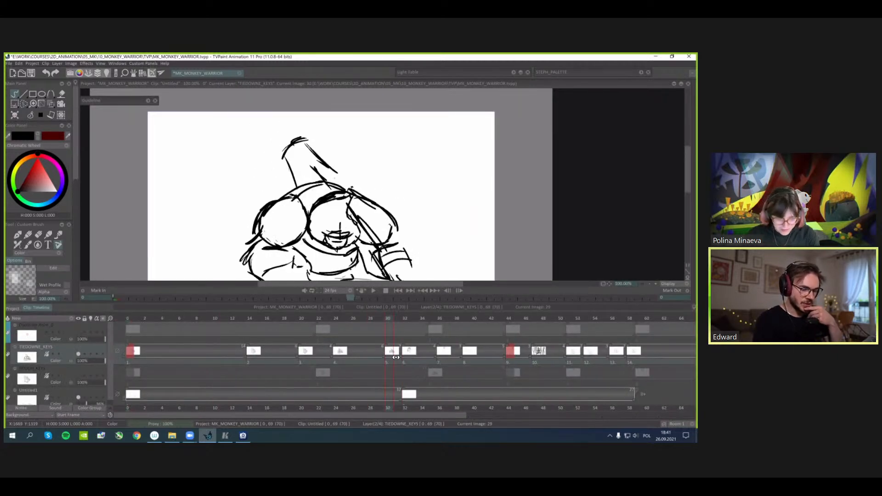
pyautogui.press('Right')
pyautogui.press('Right')
pyautogui.press('Left')
pyautogui.press('Right')
pyautogui.press('Left')
pyautogui.press('Right')
pyautogui.press('Left')
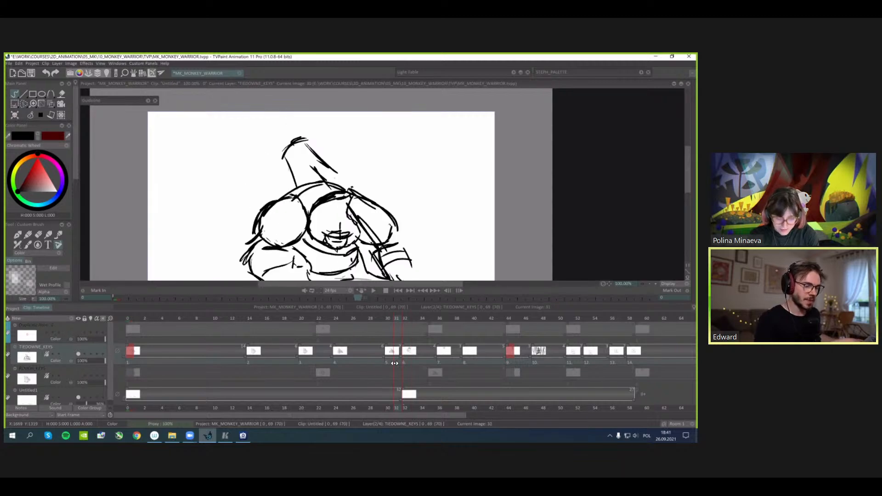
# - Zoom out to see the whole figure and scrub between frames 24 and 31 to examine the anticipation hold before the jump
pyautogui.press('Left')
pyautogui.hotkey('shift', 'z')
pyautogui.press('z')
pyautogui.press('space')
pyautogui.hotkey('shift', 'z')
pyautogui.press('space')
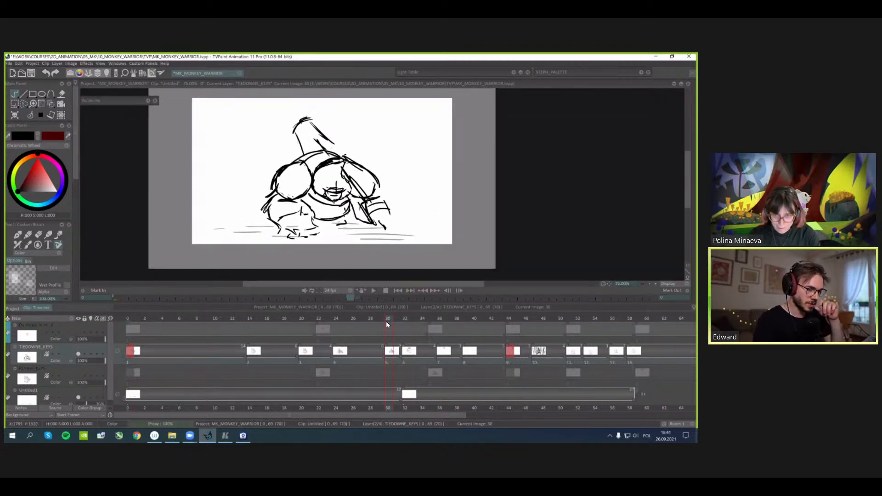
pyautogui.press('Right')
pyautogui.press('Left')
pyautogui.press('Left')
pyautogui.press('Left')
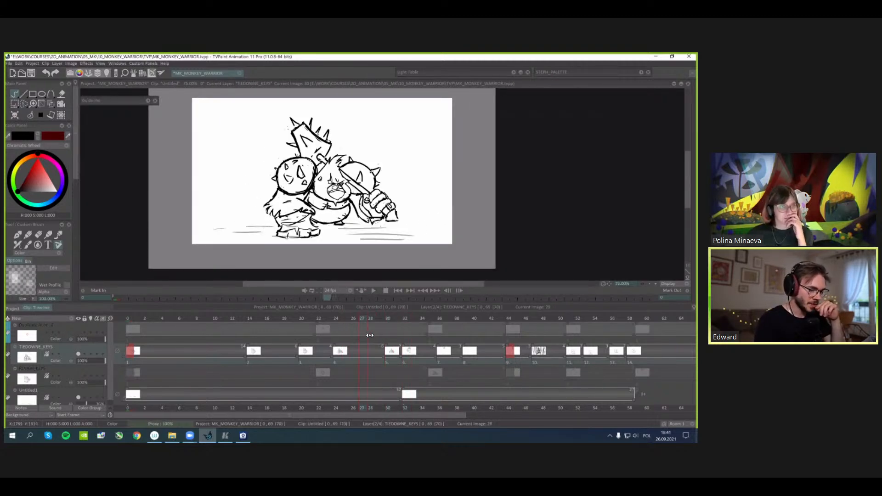
pyautogui.press('Left')
pyautogui.press('Left')
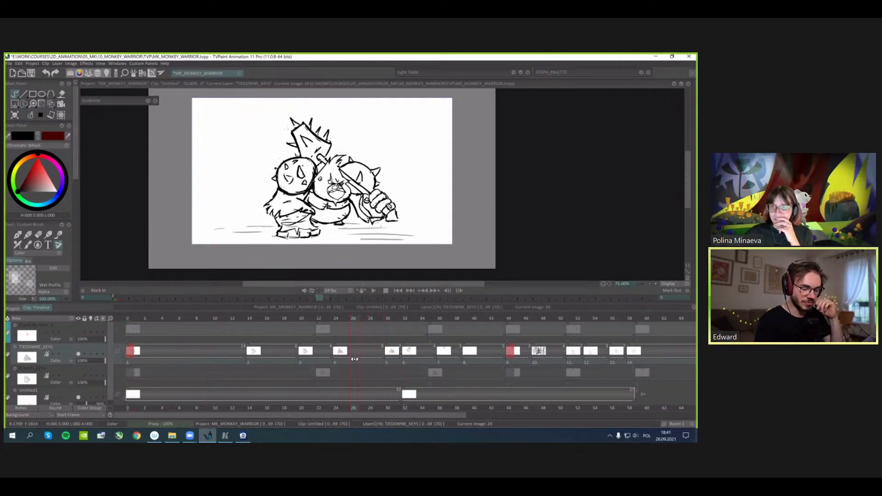
pyautogui.press('Right')
pyautogui.press('Right')
pyautogui.press('Right')
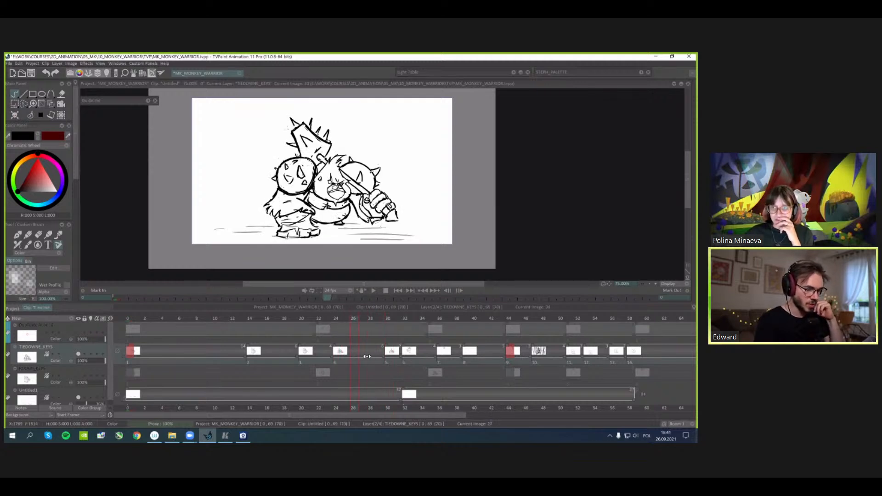
pyautogui.press('Left')
pyautogui.press('Left')
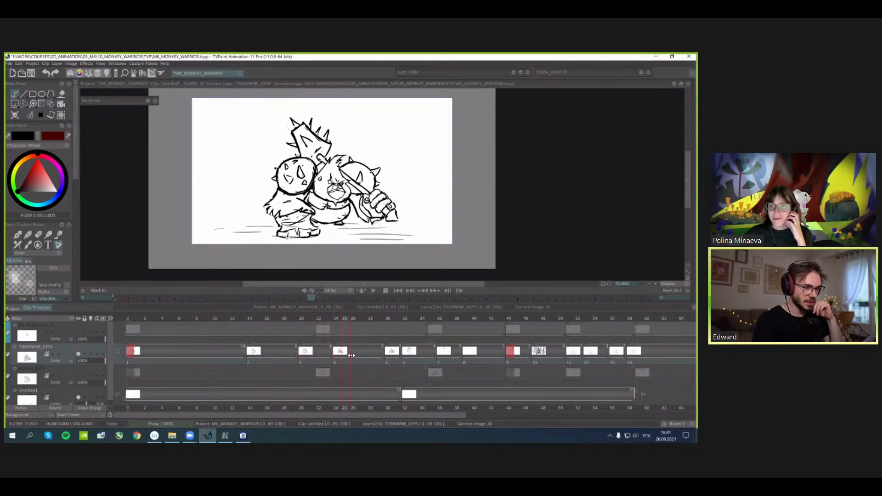
pyautogui.press('Right')
pyautogui.press('Right')
pyautogui.press('Right')
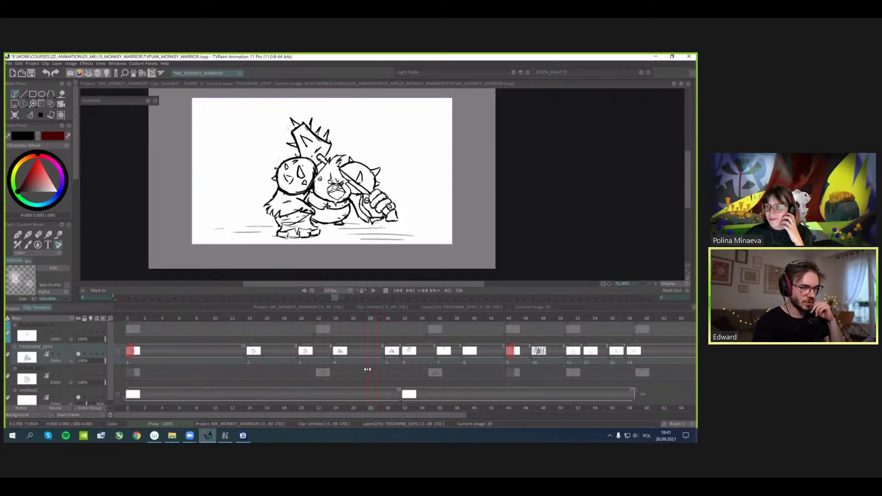
# - Add a new blank drawing at frame 34 on the TIEDOWNE_KEYS layer and show the neighbouring keys through the light table
pyautogui.moveTo(368, 370)
pyautogui.mouseDown()
pyautogui.moveTo(409, 368)
pyautogui.moveTo(388, 373)
pyautogui.moveTo(396, 373)
pyautogui.moveTo(385, 374)
pyautogui.moveTo(434, 356)
pyautogui.moveTo(425, 358)
pyautogui.mouseUp()
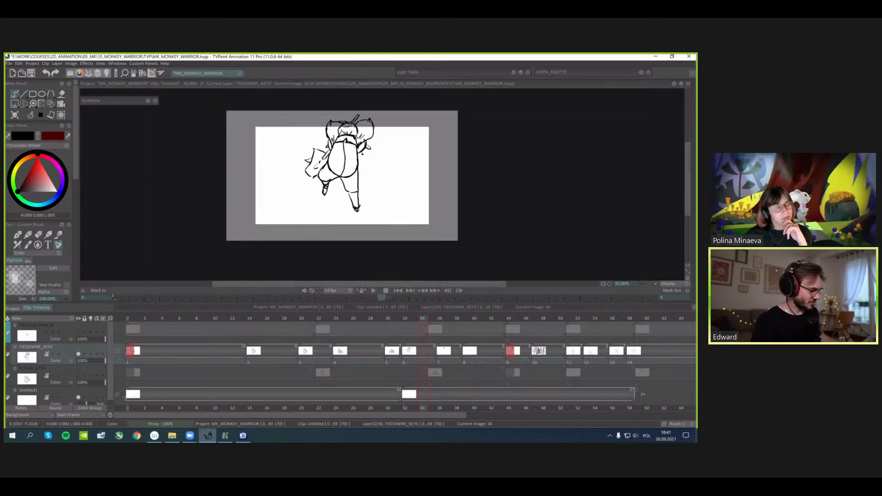
pyautogui.press('-')
pyautogui.press('Return')
pyautogui.press('+')
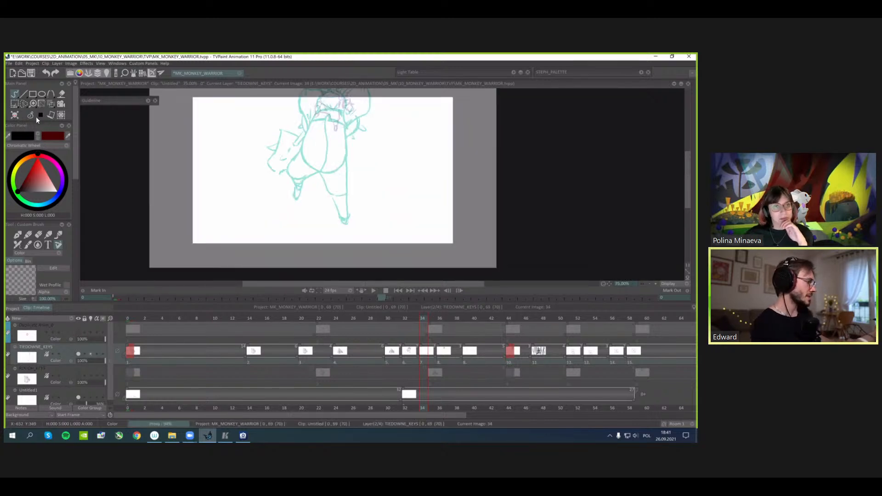
# - Rough the torso, waist and first leg lines of the airborne pose on frame 34 at full canvas height
pyautogui.click(35, 116)
pyautogui.press('+')
pyautogui.press('Tab')
pyautogui.moveTo(340, 136)
pyautogui.mouseDown()
pyautogui.moveTo(358, 166)
pyautogui.moveTo(346, 250)
pyautogui.moveTo(355, 248)
pyautogui.mouseUp()
pyautogui.moveTo(330, 210); pyautogui.dragTo(311, 220)
pyautogui.moveTo(358, 184)
pyautogui.mouseDown()
pyautogui.moveTo(361, 206)
pyautogui.moveTo(321, 194)
pyautogui.moveTo(316, 179)
pyautogui.moveTo(342, 171)
pyautogui.moveTo(357, 178)
pyautogui.moveTo(344, 167)
pyautogui.mouseUp()
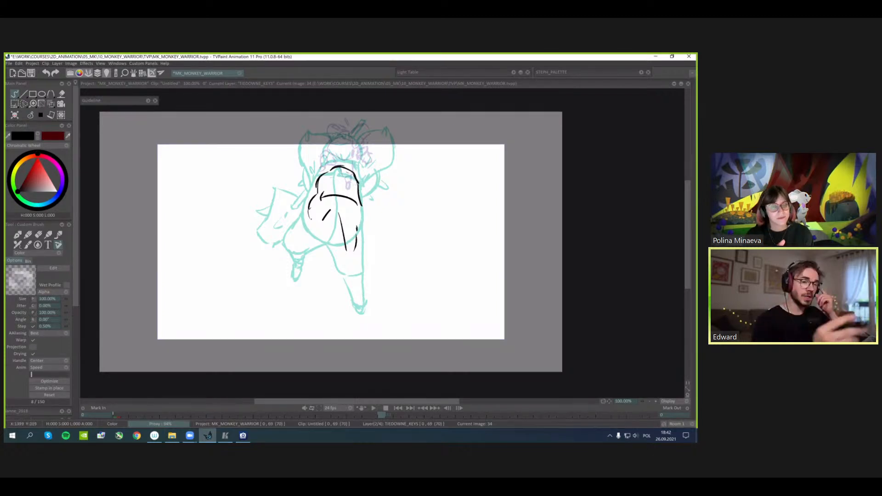
# - Scale the previous drawing's light table overlay to 80% and shift it up over the new torso lines
pyautogui.click(513, 73)
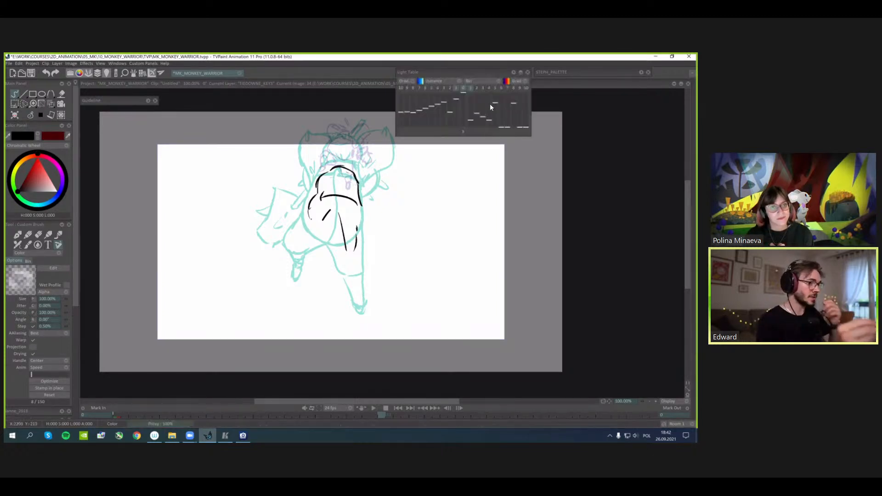
pyautogui.click(456, 132)
pyautogui.moveTo(524, 146); pyautogui.dragTo(509, 146)
pyautogui.moveTo(403, 212); pyautogui.dragTo(410, 183)
pyautogui.moveTo(524, 145); pyautogui.dragTo(519, 145)
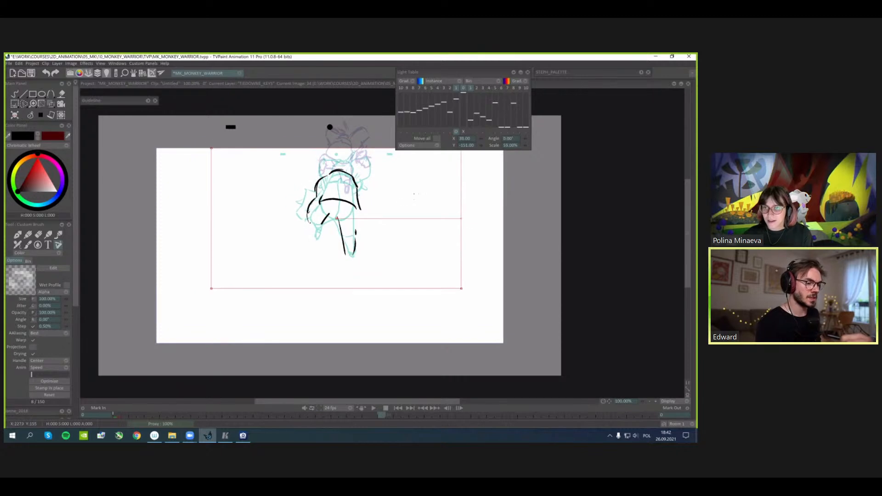
pyautogui.moveTo(410, 209); pyautogui.dragTo(408, 209)
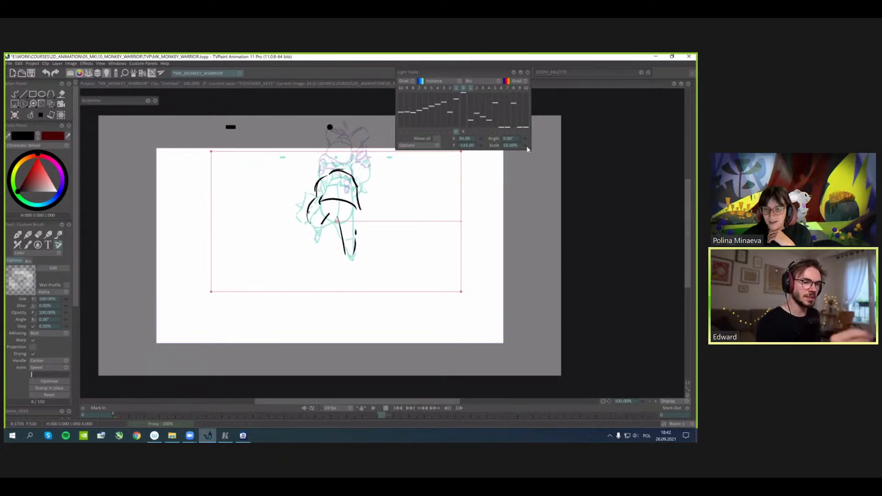
pyautogui.moveTo(525, 145); pyautogui.dragTo(533, 147)
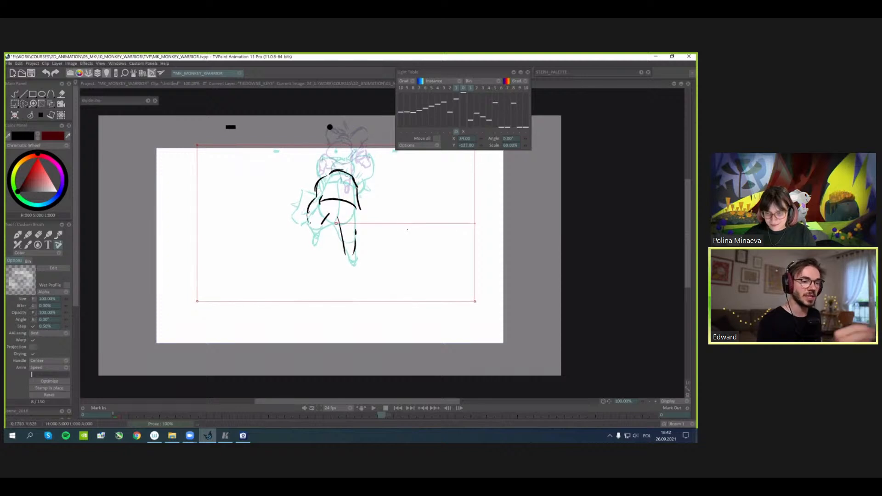
# - Enlarge the next drawing's light table overlay and move it down to align with the rough pose on frame 34
pyautogui.click(463, 132)
pyautogui.click(469, 132)
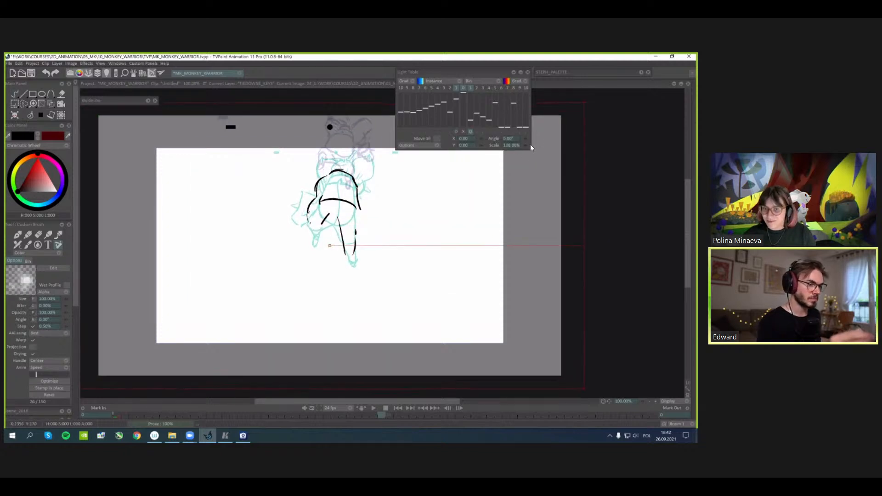
pyautogui.moveTo(539, 145); pyautogui.dragTo(547, 144)
pyautogui.moveTo(408, 201); pyautogui.dragTo(399, 268)
pyautogui.moveTo(526, 145); pyautogui.dragTo(532, 146)
pyautogui.moveTo(405, 217); pyautogui.dragTo(405, 232)
pyautogui.moveTo(526, 143); pyautogui.dragTo(538, 144)
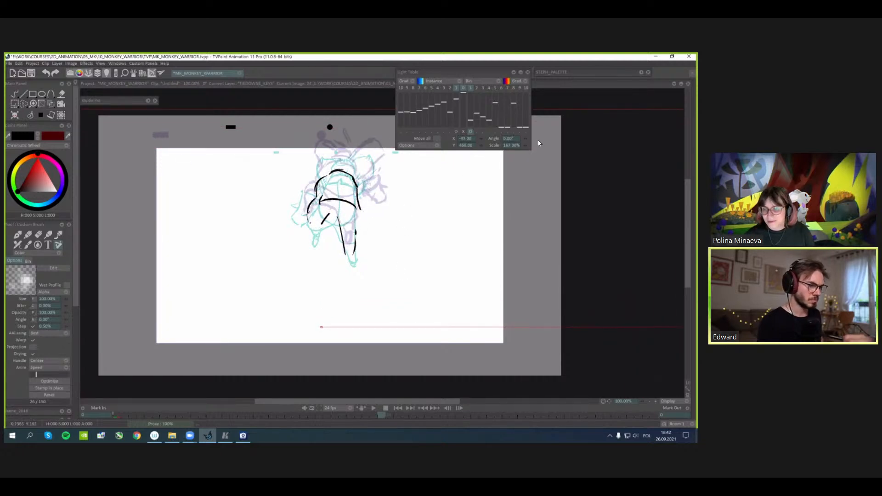
pyautogui.moveTo(392, 217); pyautogui.dragTo(390, 238)
# - Draw the extended leg with its cuff and foot, and the bent left leg, on frame 34 over the aligned overlays
pyautogui.press('d')
pyautogui.moveTo(339, 221)
pyautogui.mouseDown()
pyautogui.moveTo(345, 254)
pyautogui.moveTo(354, 255)
pyautogui.mouseUp()
pyautogui.moveTo(331, 221); pyautogui.dragTo(341, 243)
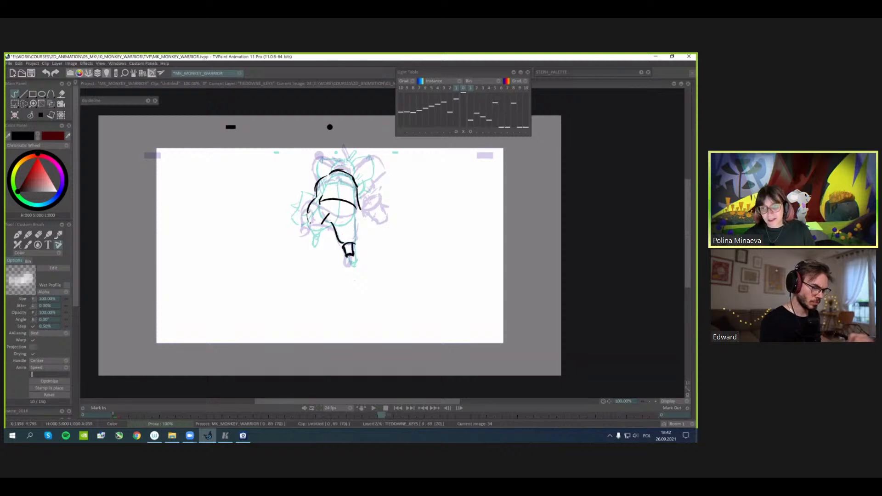
pyautogui.moveTo(354, 244); pyautogui.dragTo(357, 209)
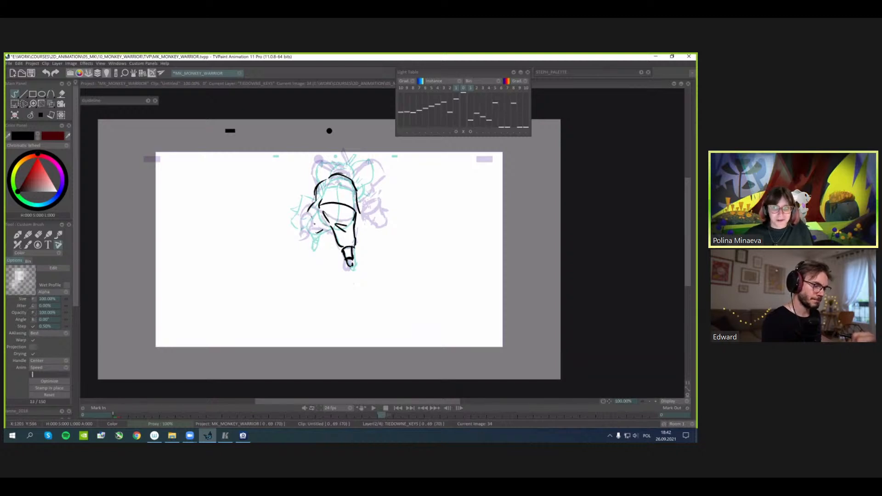
pyautogui.moveTo(314, 232); pyautogui.dragTo(308, 238)
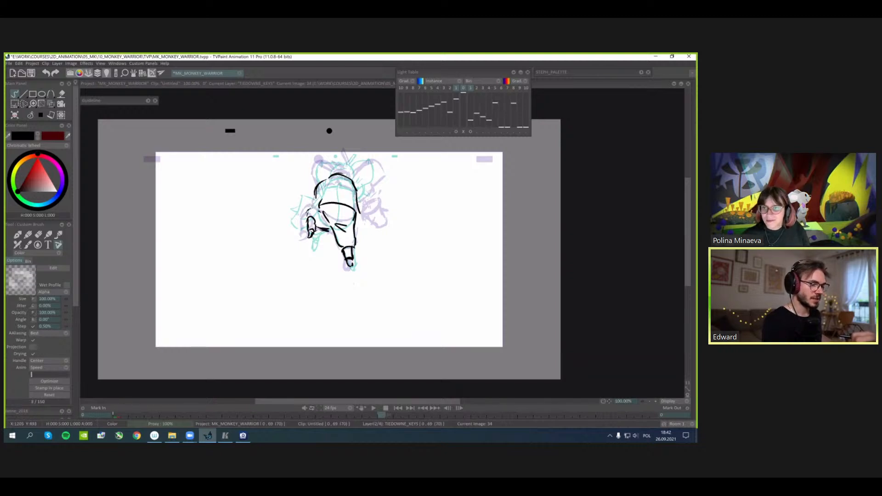
pyautogui.moveTo(315, 209); pyautogui.dragTo(306, 220)
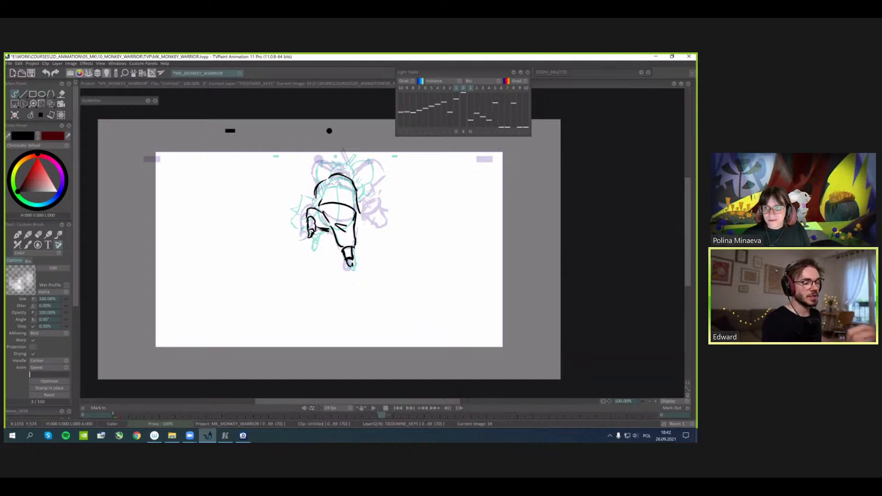
# - Redraw the rounded back and waistline on frame 34 and add the neck bands, head and both shoulder pads
pyautogui.moveTo(366, 194); pyautogui.dragTo(370, 193)
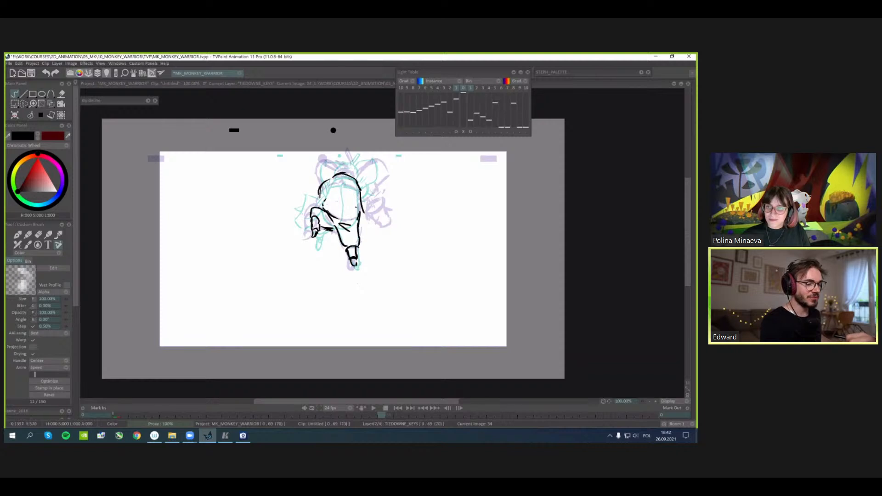
pyautogui.moveTo(353, 209); pyautogui.dragTo(350, 211)
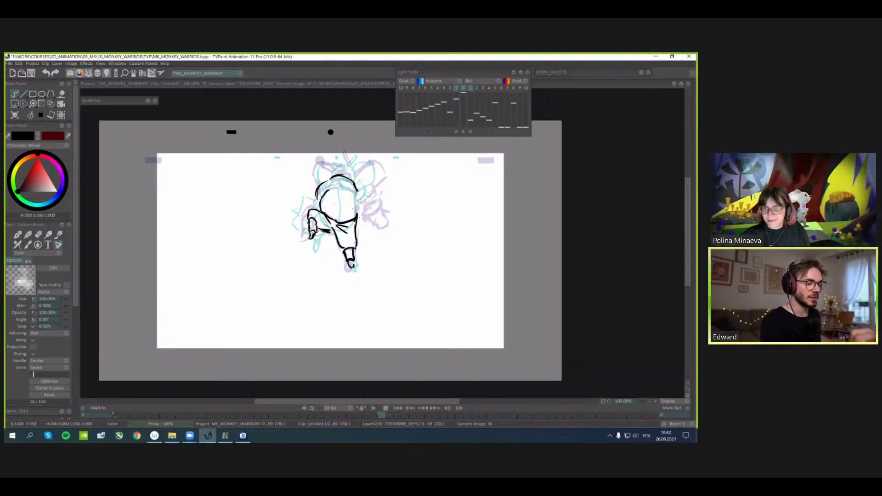
pyautogui.moveTo(354, 198)
pyautogui.mouseDown()
pyautogui.moveTo(356, 217)
pyautogui.moveTo(347, 191)
pyautogui.mouseUp()
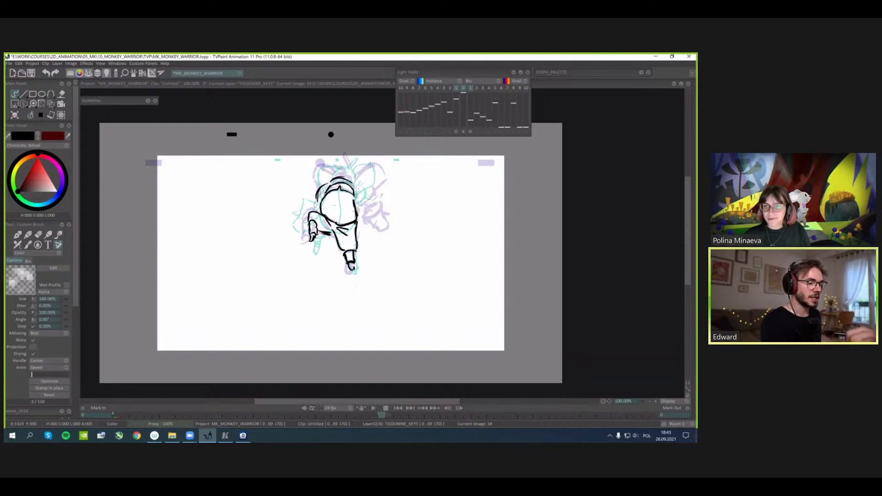
pyautogui.moveTo(355, 193)
pyautogui.mouseDown()
pyautogui.moveTo(377, 184)
pyautogui.moveTo(353, 183)
pyautogui.mouseUp()
pyautogui.moveTo(351, 181); pyautogui.dragTo(344, 176)
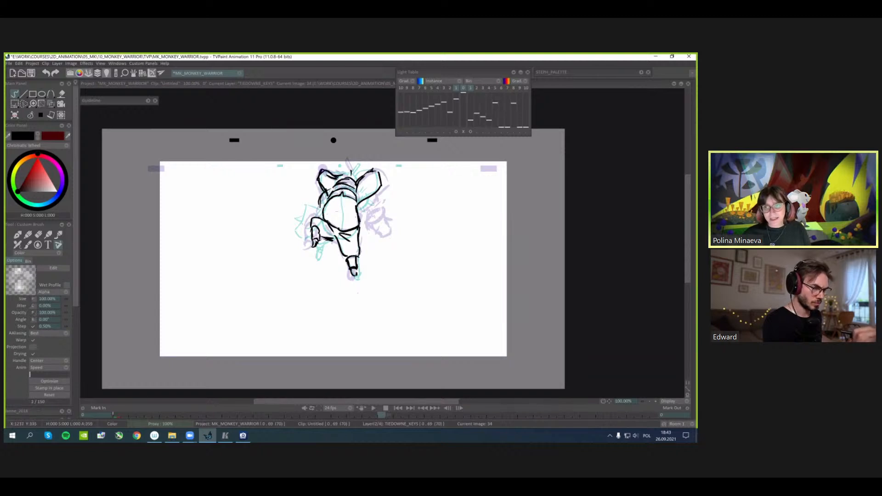
pyautogui.moveTo(326, 216); pyautogui.dragTo(324, 206)
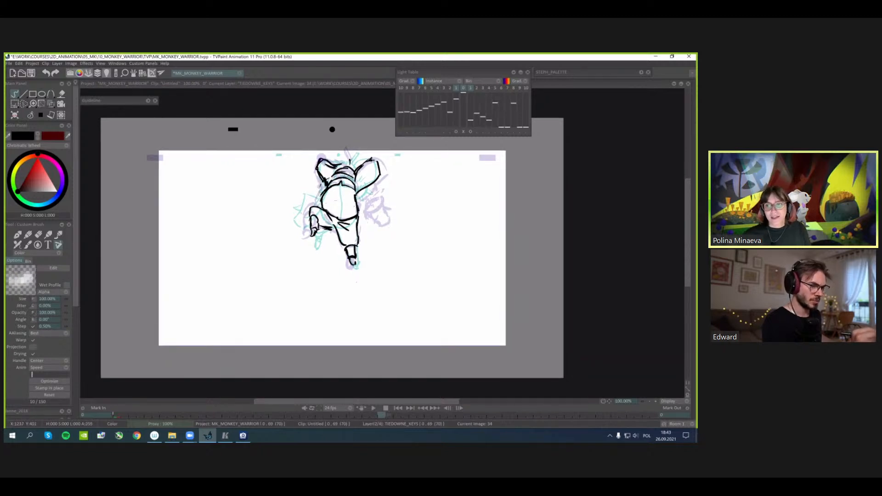
# - Flip between frame 34 and the neighbouring keys to check the spacing of the jump
pyautogui.hotkey('ctrl', 'o')
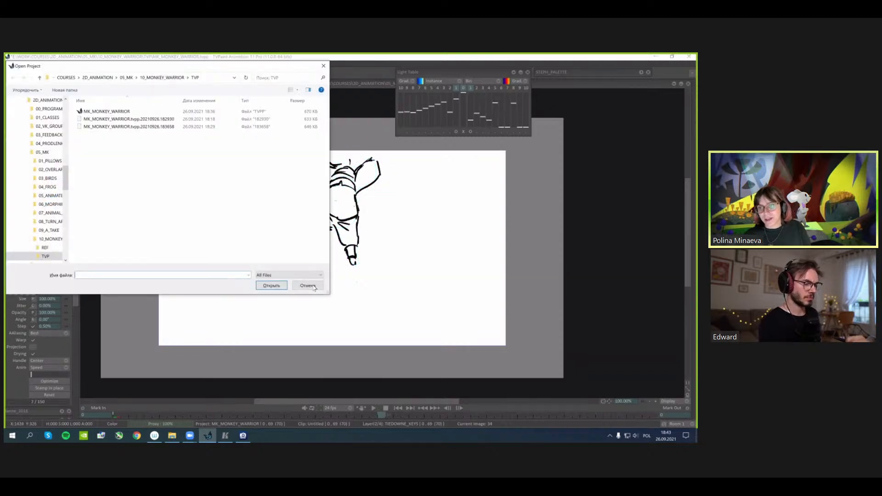
pyautogui.press('Escape')
pyautogui.press('Left')
pyautogui.press('Left')
pyautogui.press('Right')
pyautogui.press('Right')
pyautogui.press('Left')
pyautogui.press('Left')
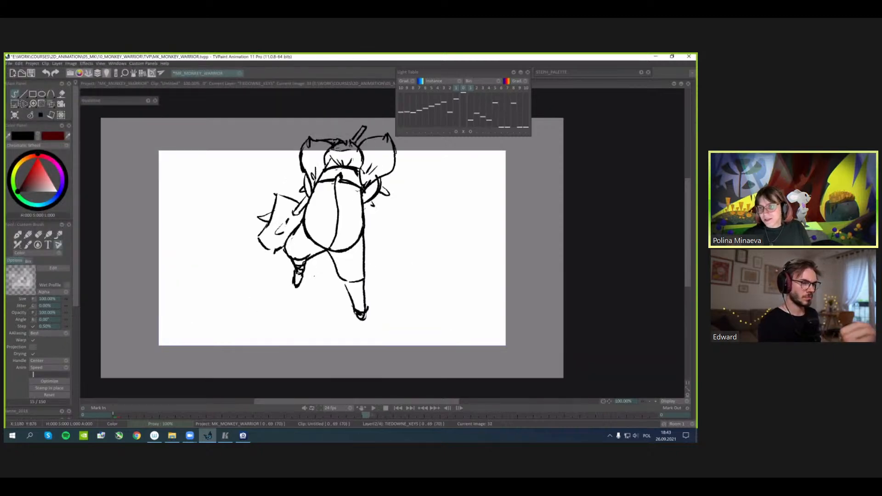
# - Move the frame 34 drawing upward with the Transform tool and flip to the neighbouring keys to compare its height
pyautogui.press('Right')
pyautogui.hotkey('ctrl', 't')
pyautogui.moveTo(353, 202); pyautogui.dragTo(352, 186)
pyautogui.press('Left')
pyautogui.press('Right')
pyautogui.press('Left')
pyautogui.press('Left')
pyautogui.press('Left')
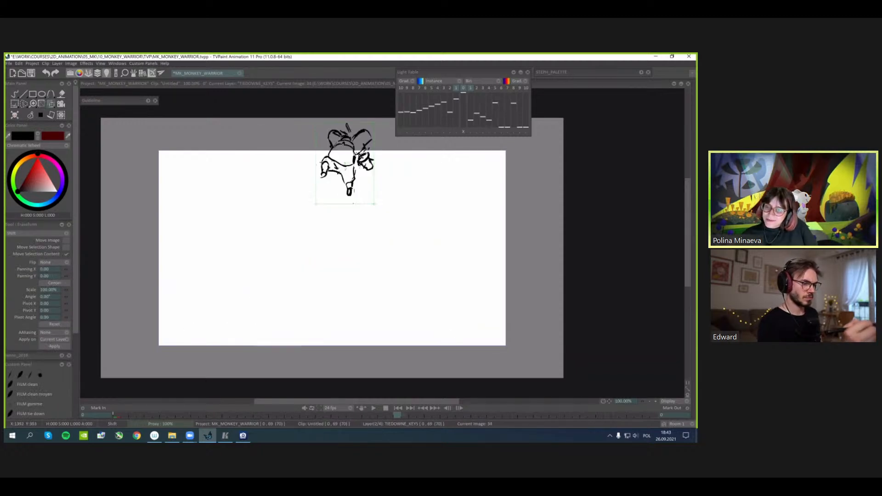
pyautogui.press('Right')
pyautogui.press('Right')
pyautogui.press('Left')
pyautogui.press('Right')
pyautogui.press('Right')
pyautogui.press('Left')
pyautogui.press('Right')
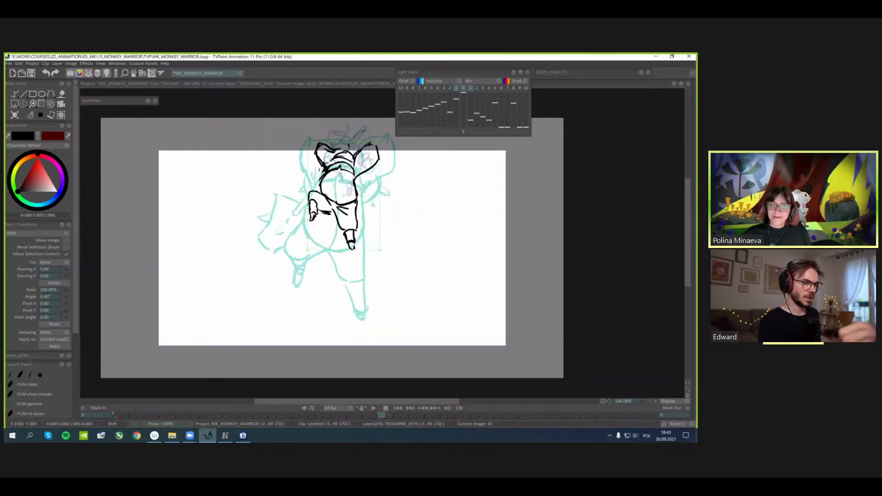
# - Enlarge and reposition the frame 34 drawing, checking its size against the crouch and take-off keys
pyautogui.moveTo(379, 142); pyautogui.dragTo(387, 131)
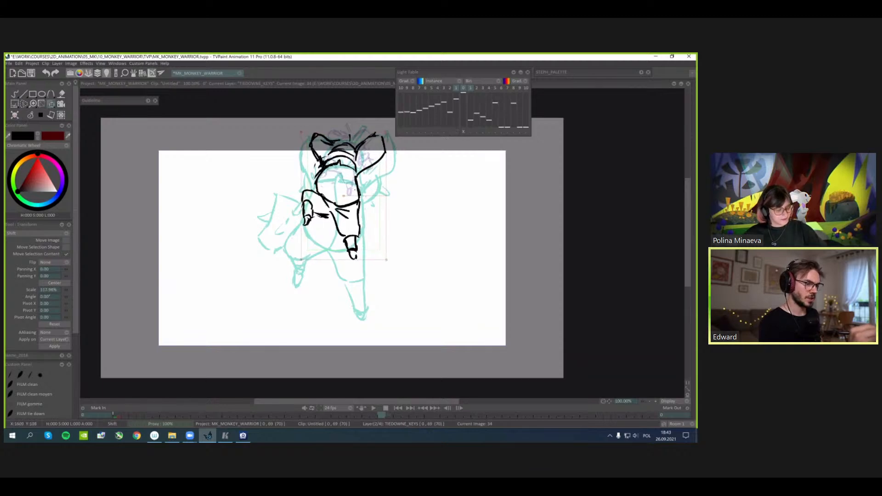
pyautogui.moveTo(370, 171); pyautogui.dragTo(367, 168)
pyautogui.press('Right')
pyautogui.press('Left')
pyautogui.press('Right')
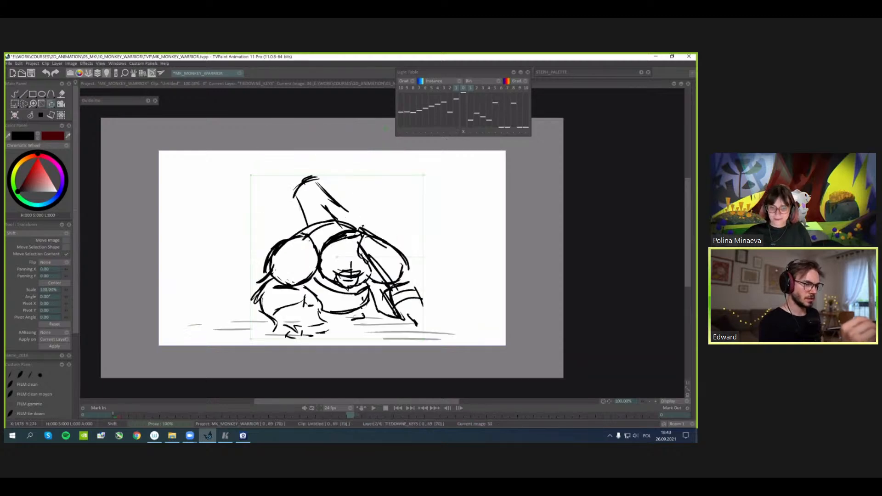
pyautogui.press('Left')
pyautogui.press('Left')
pyautogui.press('Right')
# - Foreshorten the frame 34 drawing by narrowing its upper part with Perspective, hide the light table, and scale the figure down
pyautogui.moveTo(386, 129); pyautogui.dragTo(381, 131)
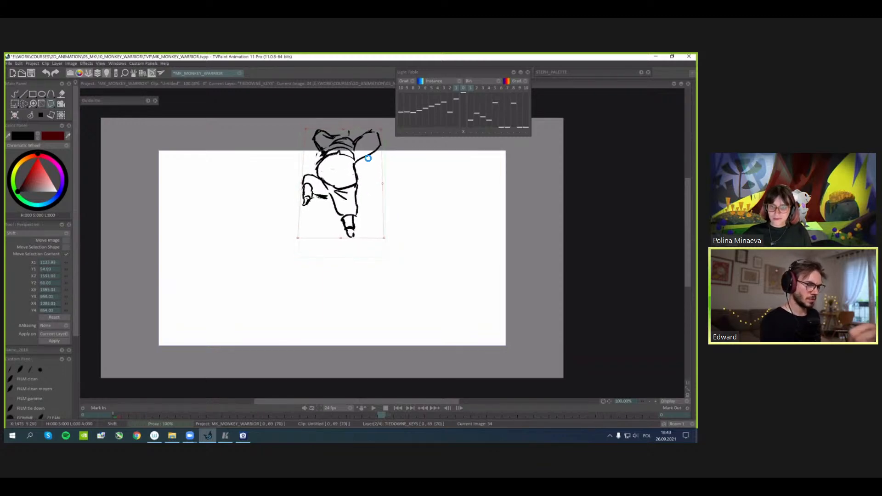
pyautogui.press('l')
pyautogui.press('t')
pyautogui.moveTo(382, 130); pyautogui.dragTo(379, 132)
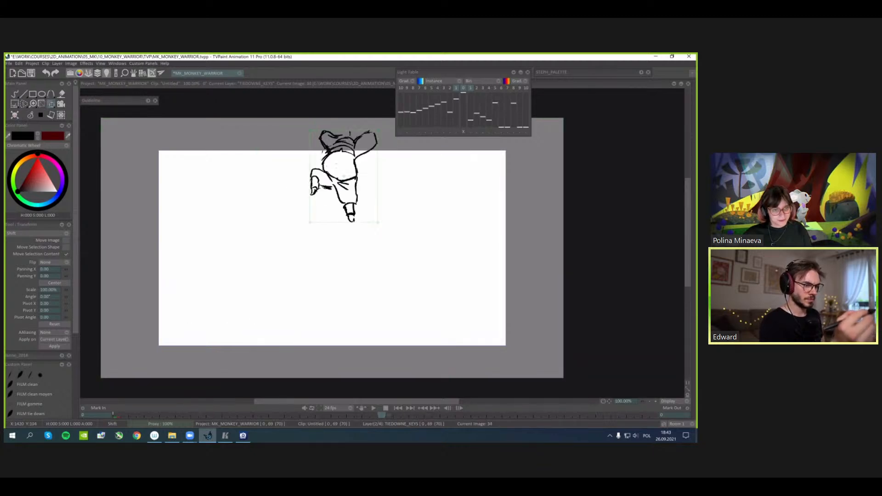
# - Try a club handle stroke above the head on frame 34, undo it, and flip through frames 32 to 36 to compare
pyautogui.click(39, 117)
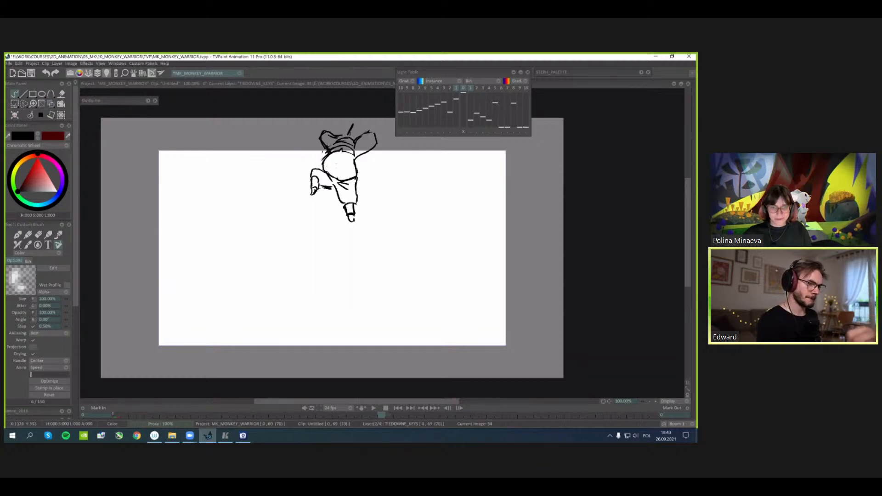
pyautogui.press('Left')
pyautogui.press('Right')
pyautogui.hotkey('ctrl', 'z')
pyautogui.press('Left')
pyautogui.press('Right')
pyautogui.press('Right')
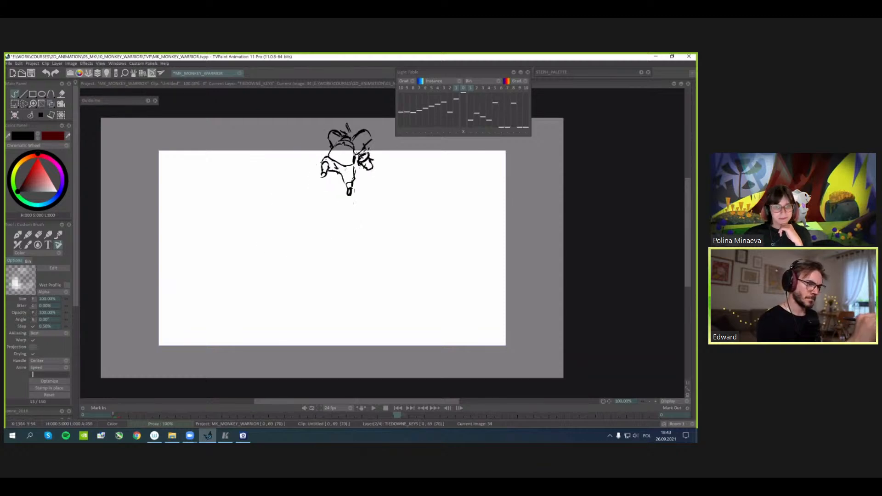
pyautogui.press('Left')
pyautogui.press('Left')
pyautogui.press('Left')
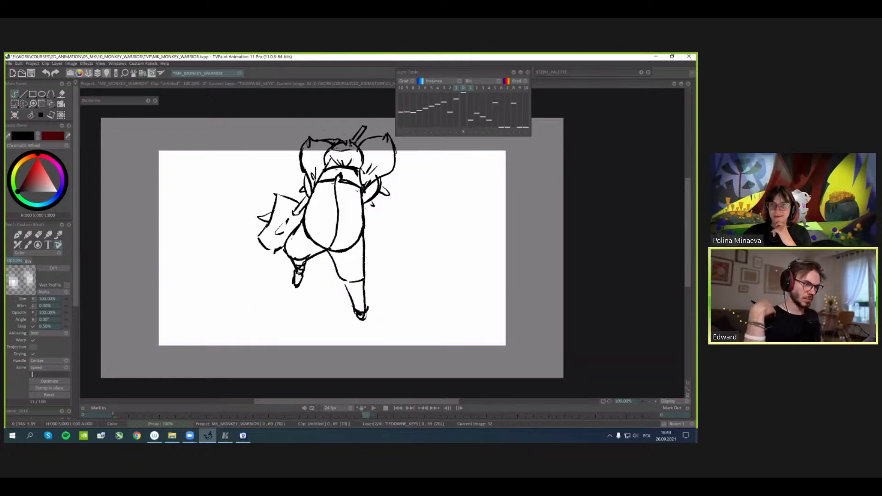
# - Flip through the keys around frame 32 to review the jump, and stop on the empty frame 39
pyautogui.press('Right')
pyautogui.press('Right')
pyautogui.press('Left')
pyautogui.press('Left')
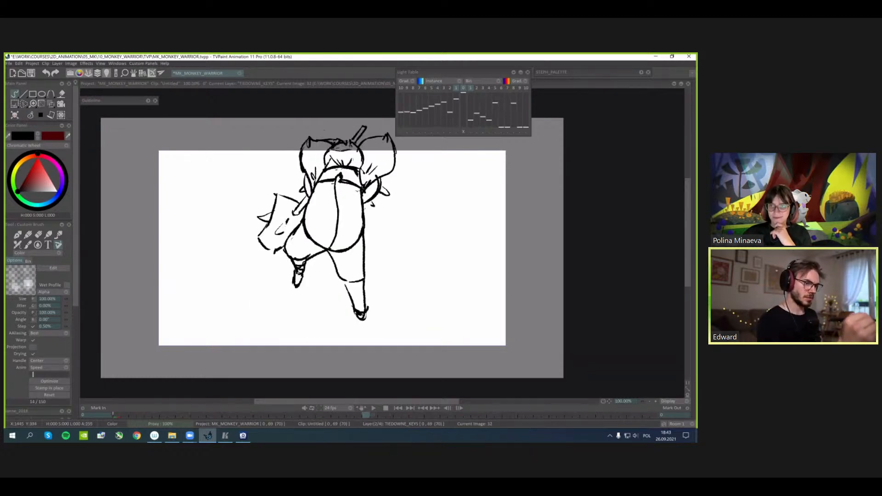
pyautogui.press('Right')
pyautogui.press('Right')
pyautogui.press('Right')
pyautogui.press('Left')
pyautogui.press('Right')
pyautogui.press('Tab')
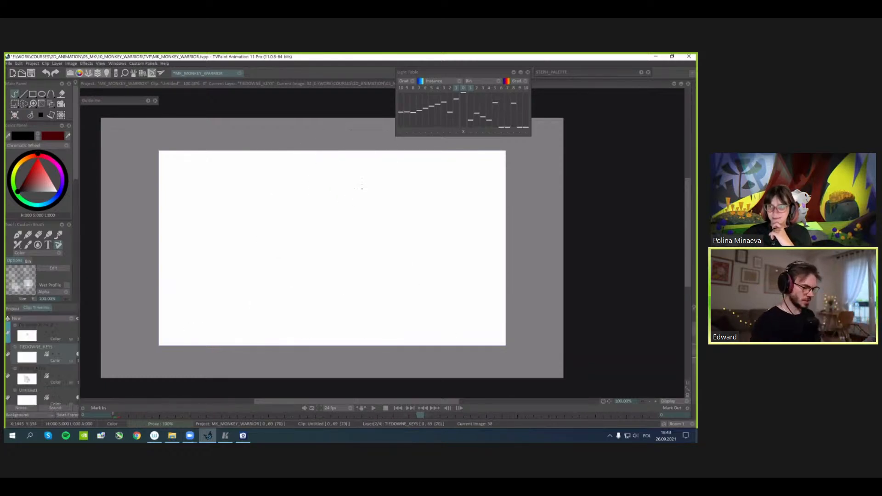
pyautogui.press('Tab')
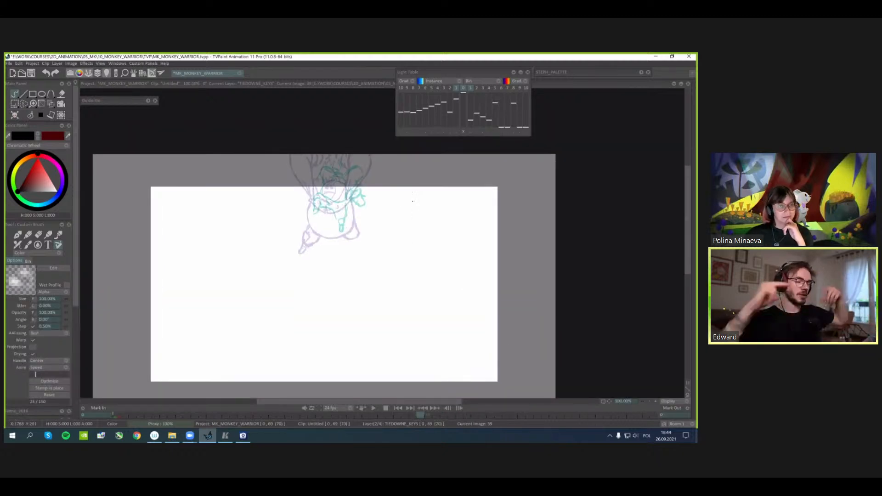
# - Sketch an explanatory jump arc with circled key positions beside the figure on frame 39 and clear it
pyautogui.hotkey('ctrl', 'z')
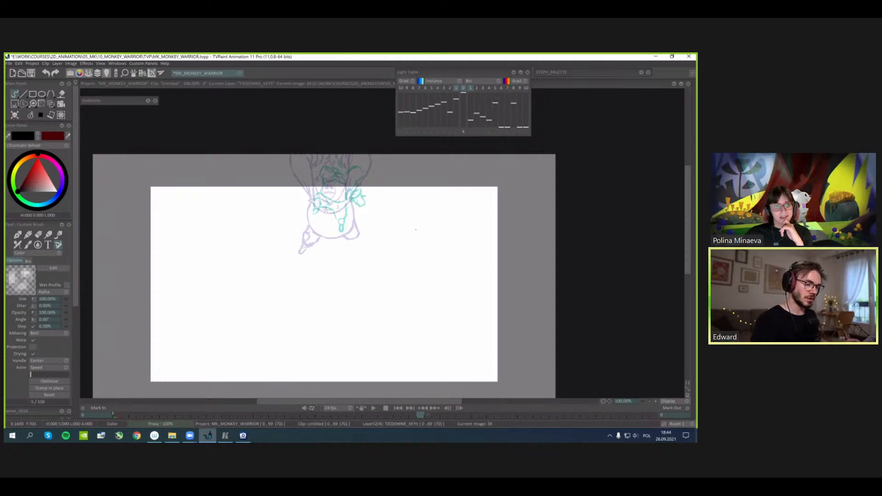
pyautogui.moveTo(388, 279); pyautogui.dragTo(462, 354)
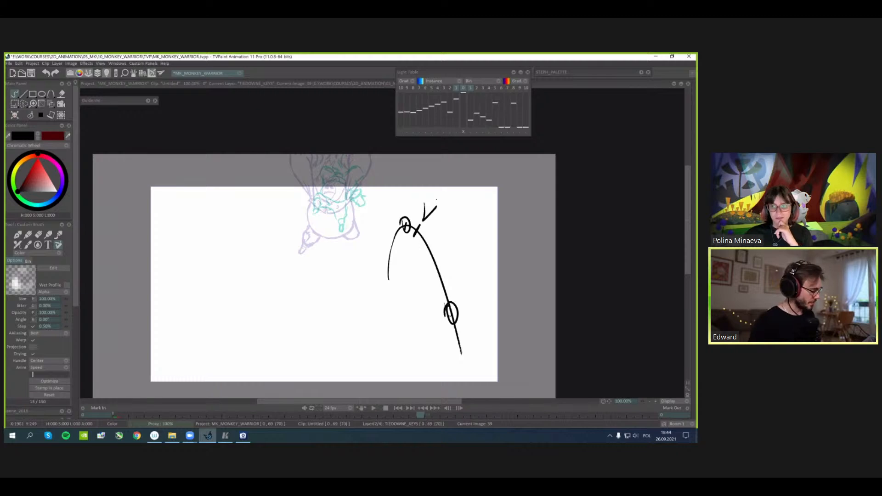
pyautogui.press('Delete')
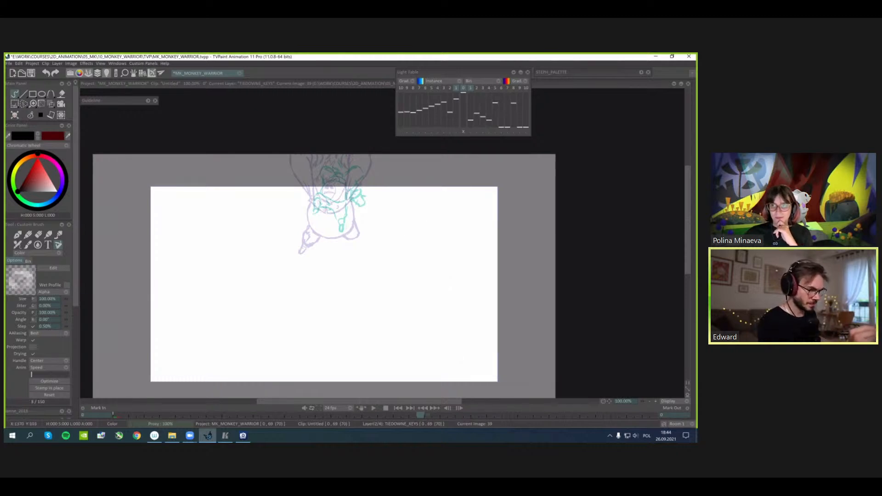
# - Start the small head of the frame 39 figure over the light-table ghosts and hide the light table
pyautogui.hotkey('shift', '.')
pyautogui.moveTo(318, 138); pyautogui.dragTo(318, 173)
pyautogui.moveTo(316, 172)
pyautogui.mouseDown()
pyautogui.moveTo(319, 182)
pyautogui.moveTo(297, 181)
pyautogui.moveTo(305, 188)
pyautogui.mouseUp()
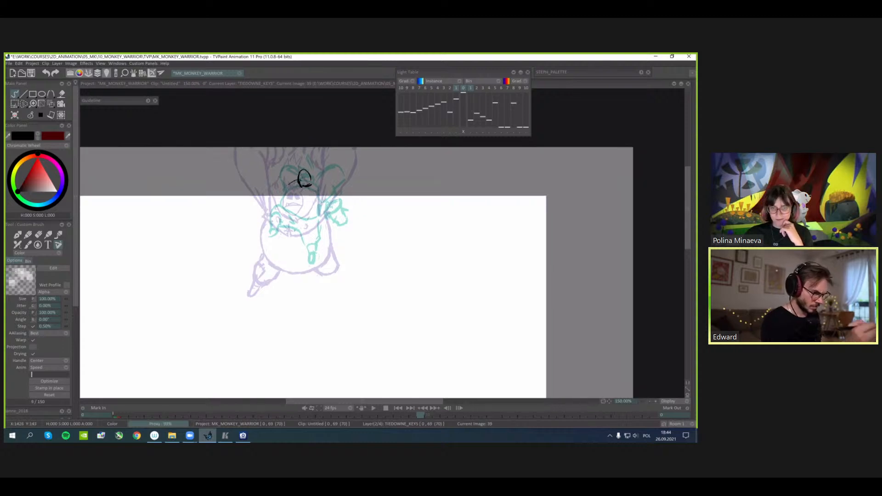
pyautogui.press('l')
# - Flip forward to frame 44 and back to frame 32 to compare the figure's size and height across the keys
pyautogui.press('Left')
pyautogui.press('Left')
pyautogui.press('Right')
pyautogui.press('Right')
pyautogui.press('Right')
pyautogui.press('Right')
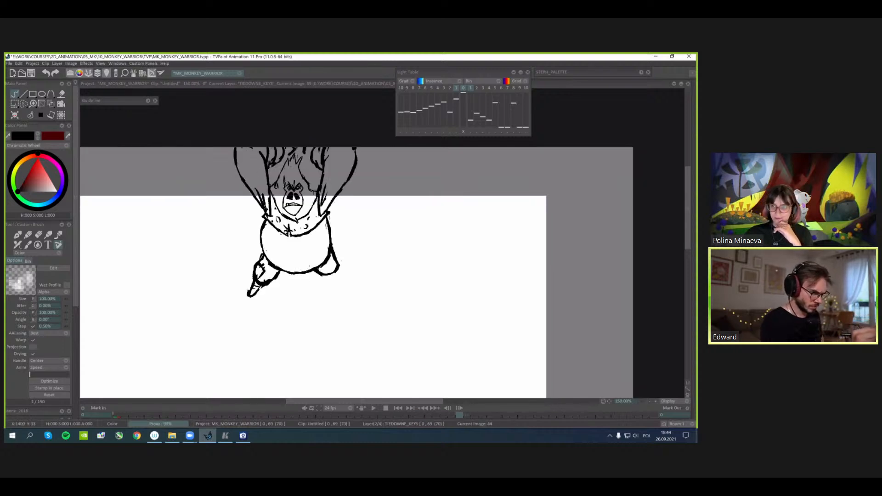
pyautogui.press('Left')
pyautogui.press('Left')
pyautogui.press('Left')
pyautogui.press('Left')
pyautogui.press('Left')
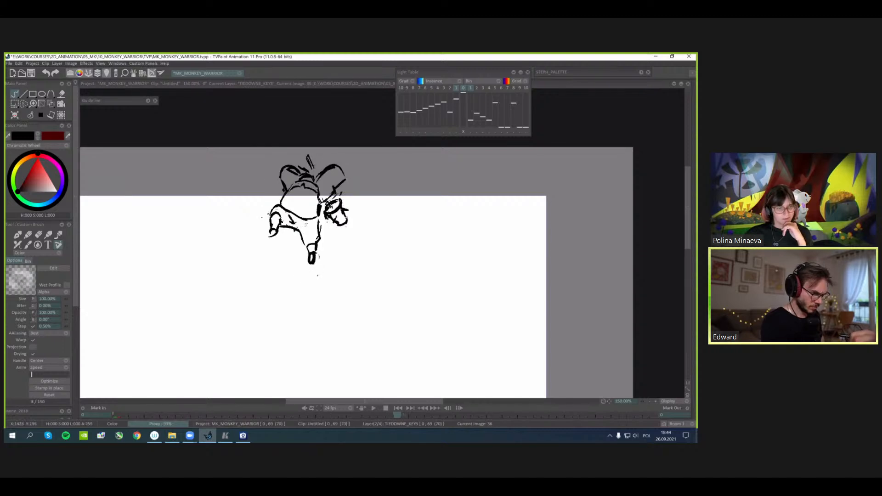
pyautogui.press('Left')
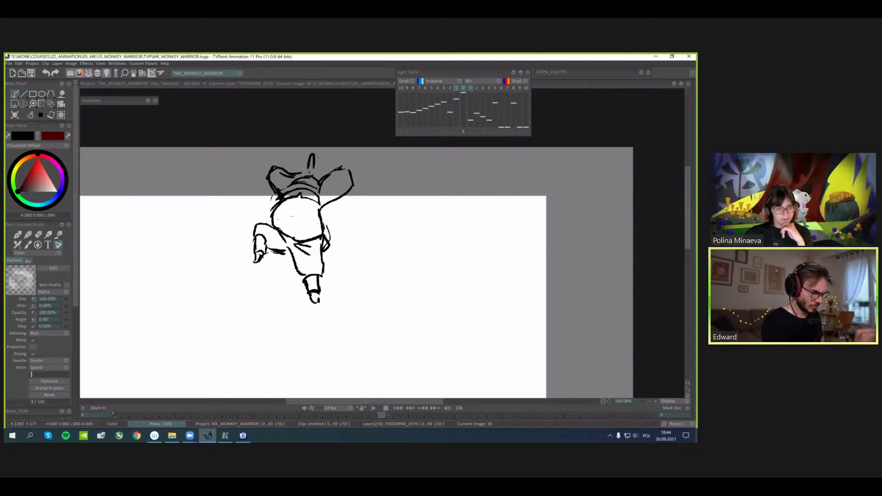
pyautogui.press('Left')
pyautogui.press('Left')
pyautogui.press('Left')
pyautogui.press('Left')
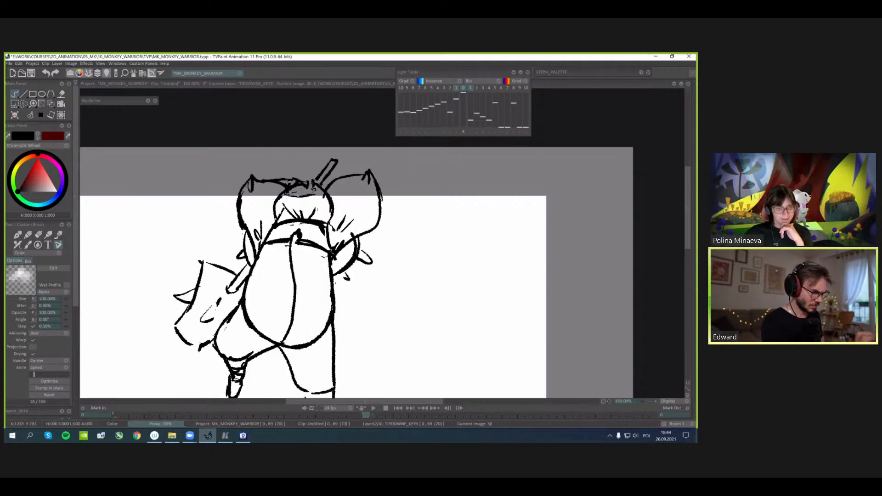
# - Add the missing arm strokes beside the body on frames 34 and 36, using frame 32 as reference
pyautogui.press('Left')
pyautogui.press('Right')
pyautogui.press('Right')
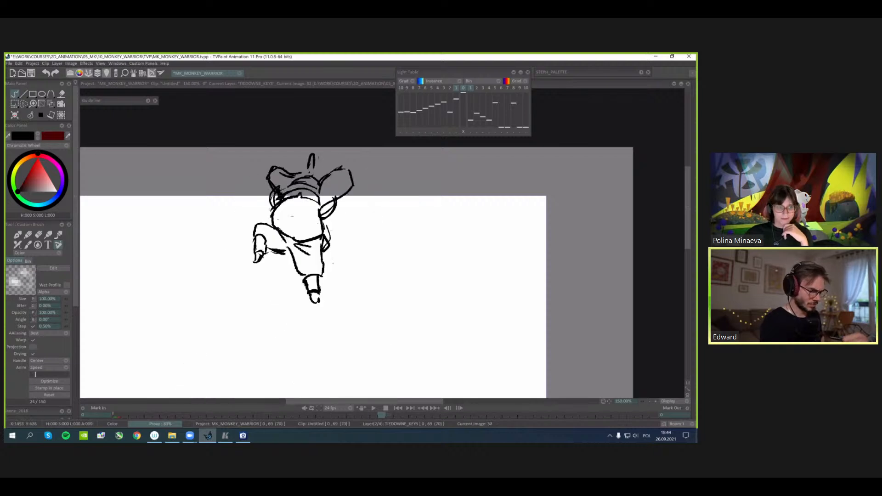
pyautogui.press('Left')
pyautogui.press('Right')
pyautogui.press('Right')
pyautogui.press('Right')
pyautogui.press('Left')
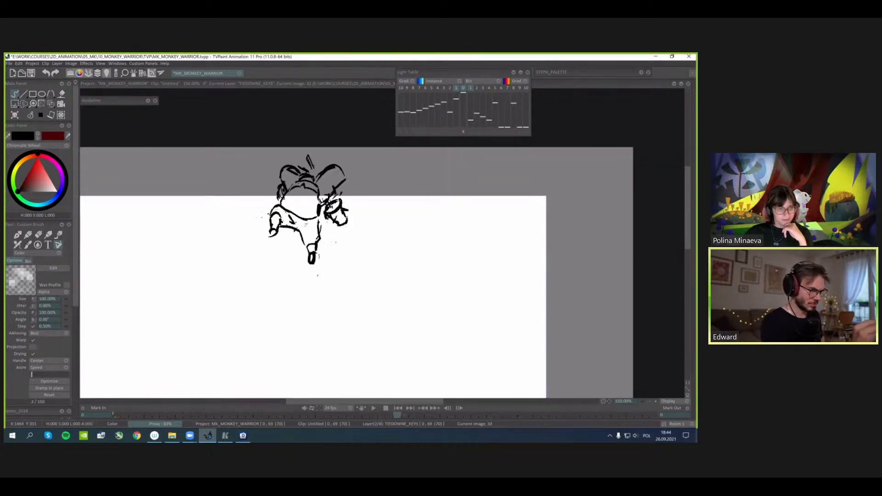
# - Draw the pointed head, collar curve and round belly of the frame 39 figure, flipping to the neighbouring keys for placement
pyautogui.press('Right')
pyautogui.press('Right')
pyautogui.press('Left')
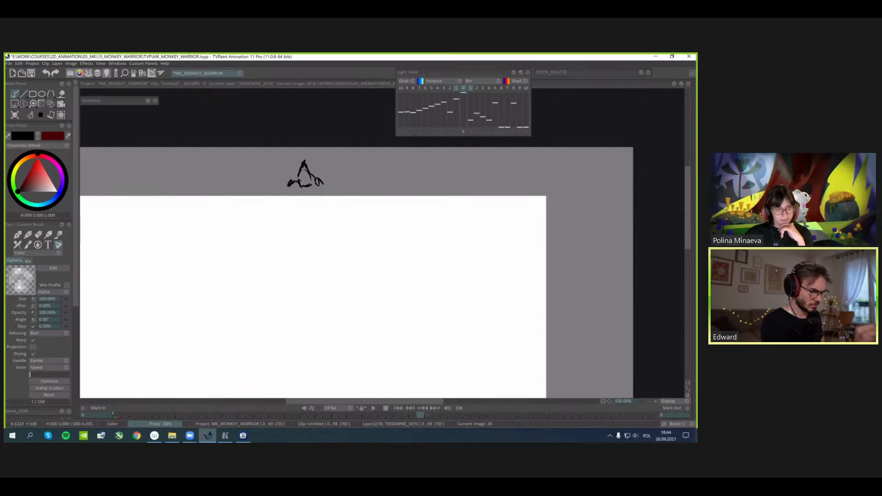
pyautogui.press('Left')
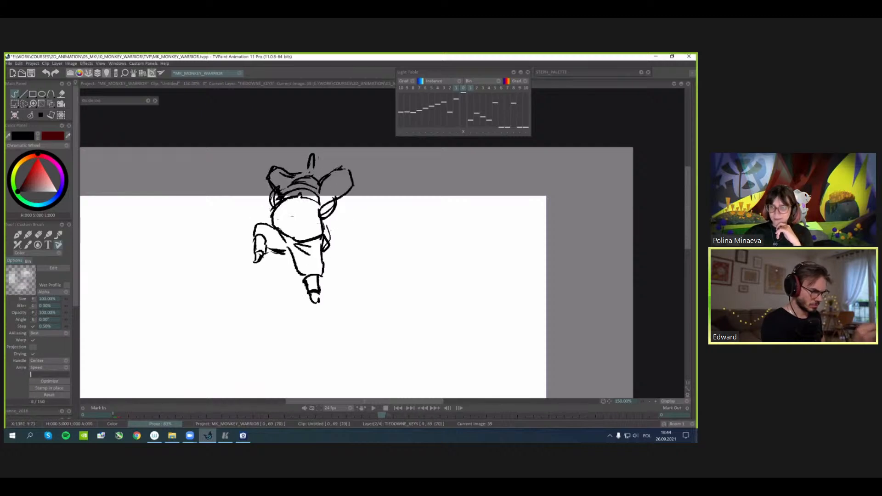
pyautogui.press('Right')
pyautogui.press('Left')
pyautogui.press('Right')
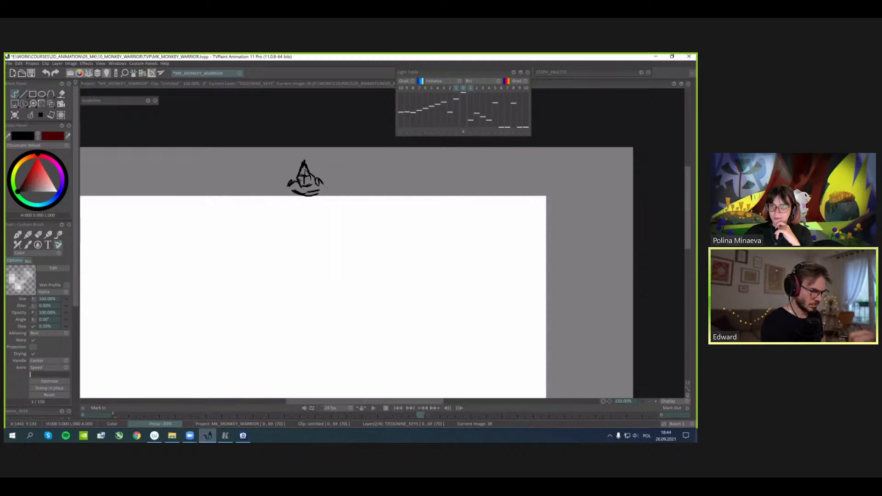
pyautogui.press('Right')
pyautogui.press('Left')
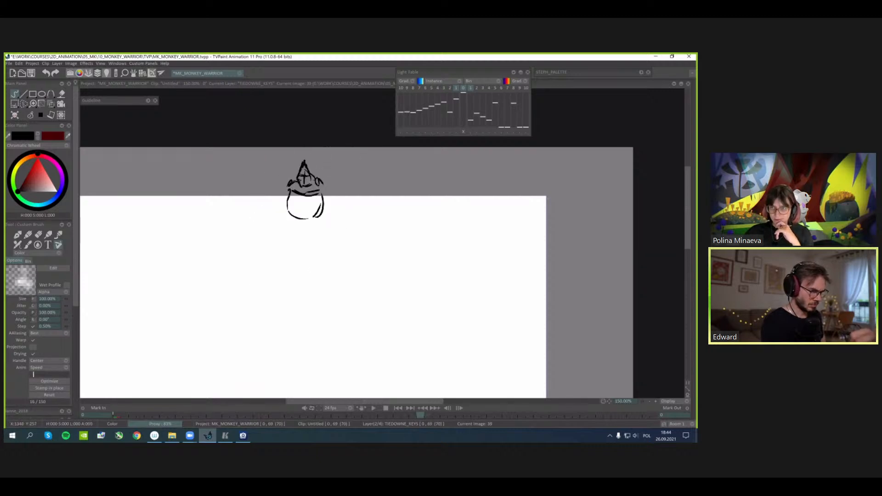
# - Rough in the raised arms on both sides of the head on frame 39, comparing with the adjacent keys
pyautogui.press('Left')
pyautogui.press('Right')
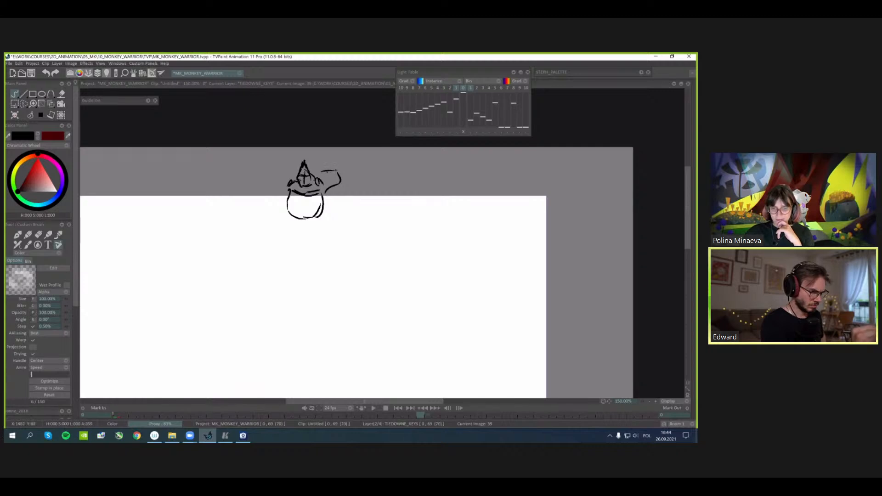
pyautogui.press('Left')
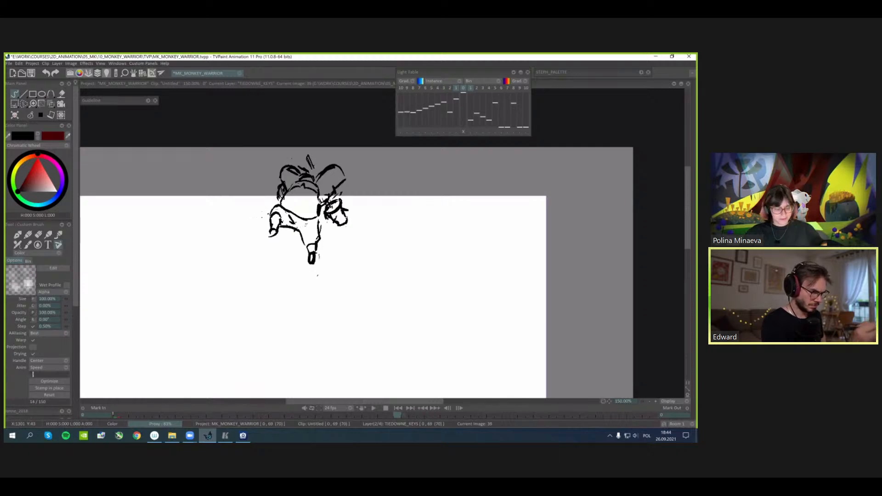
pyautogui.press('Left')
pyautogui.press('Right')
pyautogui.press('Right')
pyautogui.press('Left')
pyautogui.press('Right')
pyautogui.press('Right')
pyautogui.press('Left')
pyautogui.press('Left')
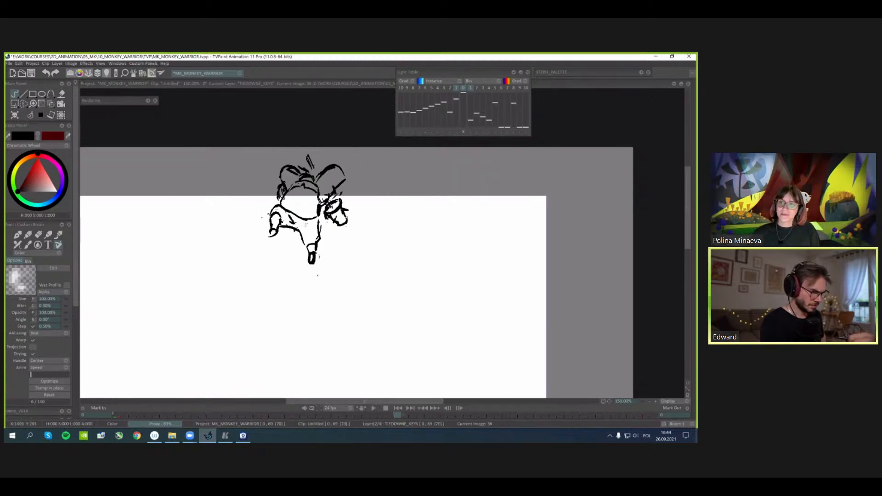
# - Draw the bent leg under the right side of the belly on frame 39 and check it against the neighbouring keys
pyautogui.press('Right')
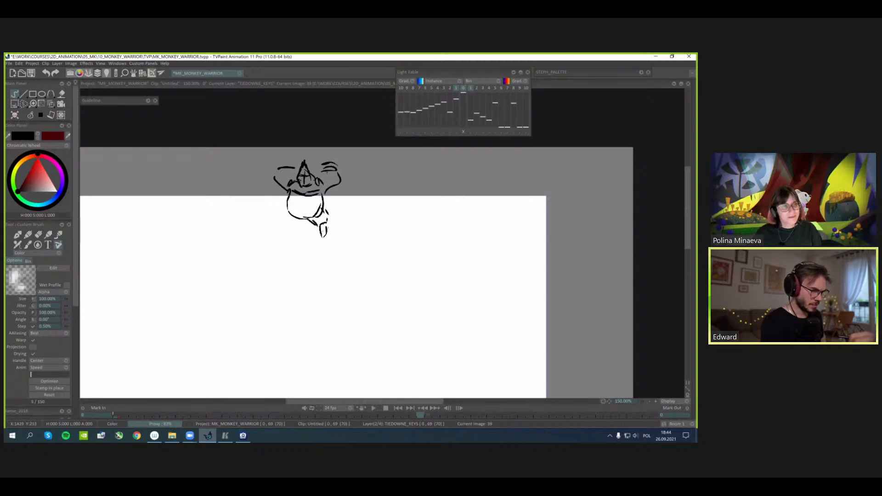
pyautogui.press('Right')
pyautogui.press('Left')
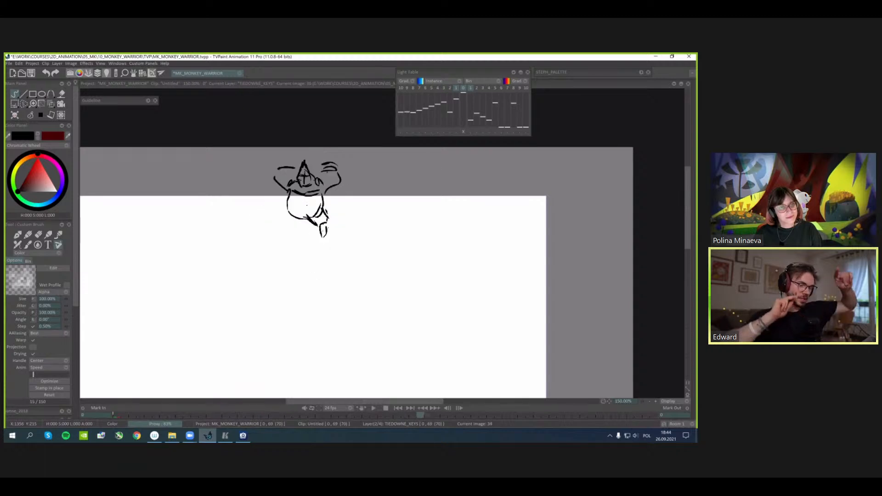
pyautogui.press('Left')
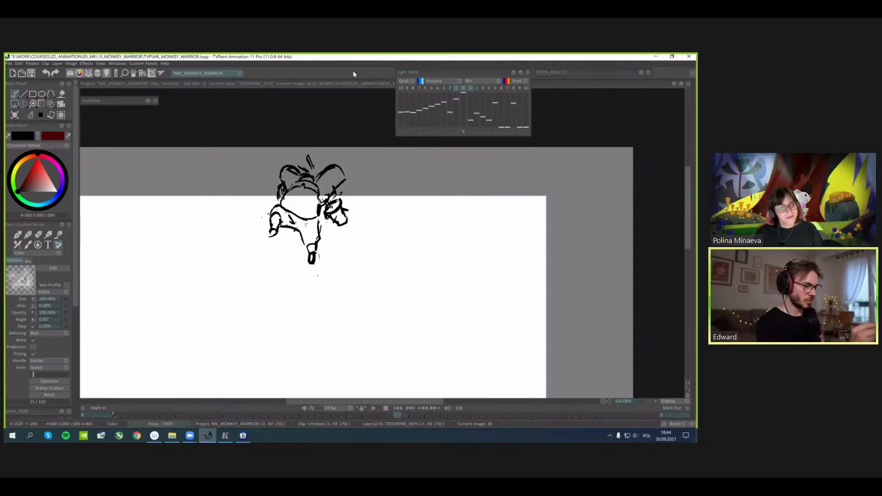
pyautogui.press('Left')
pyautogui.press('Right')
pyautogui.press('Right')
pyautogui.press('Right')
pyautogui.press('Left')
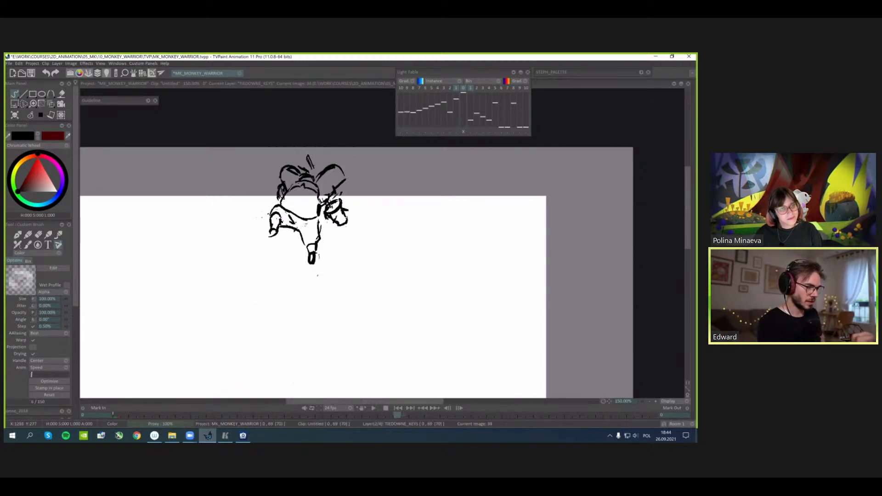
# - Draw the bent leg and foot under the left side of the belly on frame 39
pyautogui.moveTo(274, 248); pyautogui.dragTo(278, 243)
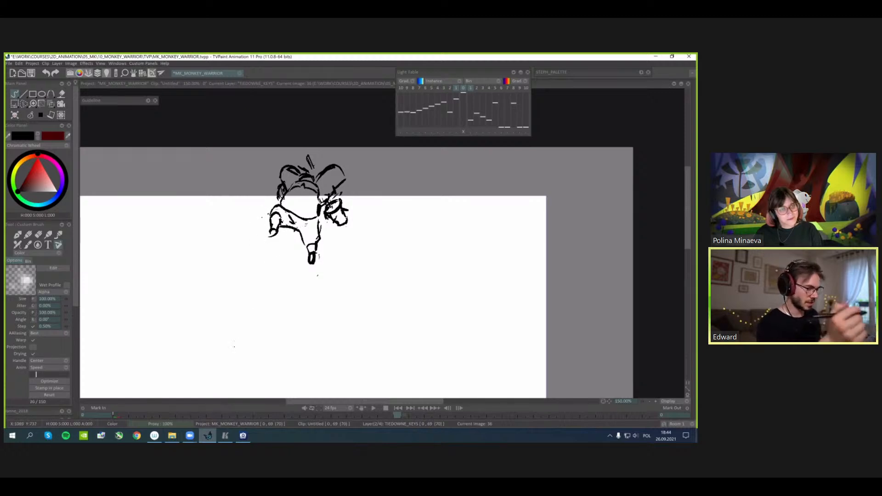
pyautogui.press('Right')
pyautogui.press('Left')
pyautogui.press('Left')
pyautogui.press('Left')
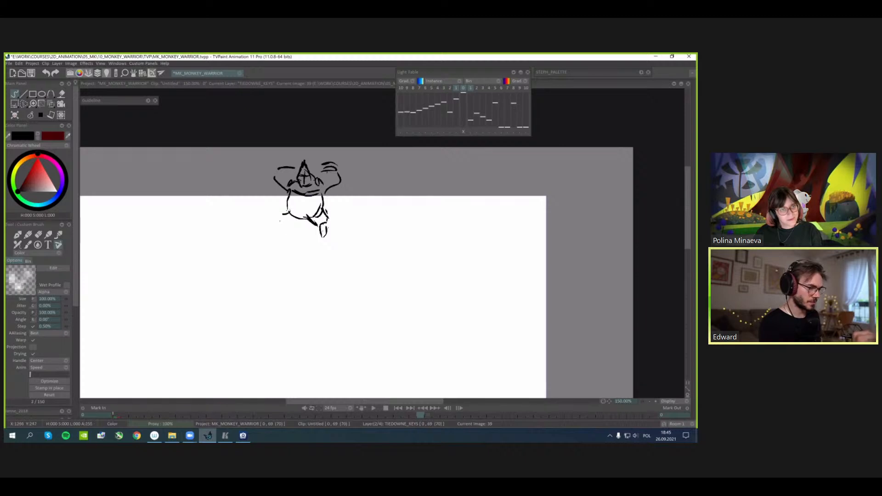
pyautogui.moveTo(288, 224); pyautogui.dragTo(285, 232)
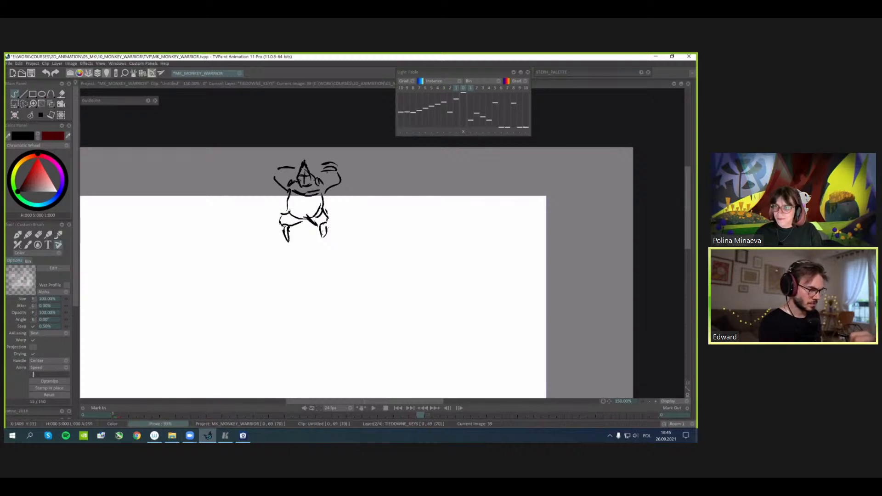
# - Reinforce the right-hand lower leg and foot on frame 39, flipping between keys to check the pose
pyautogui.press('Right')
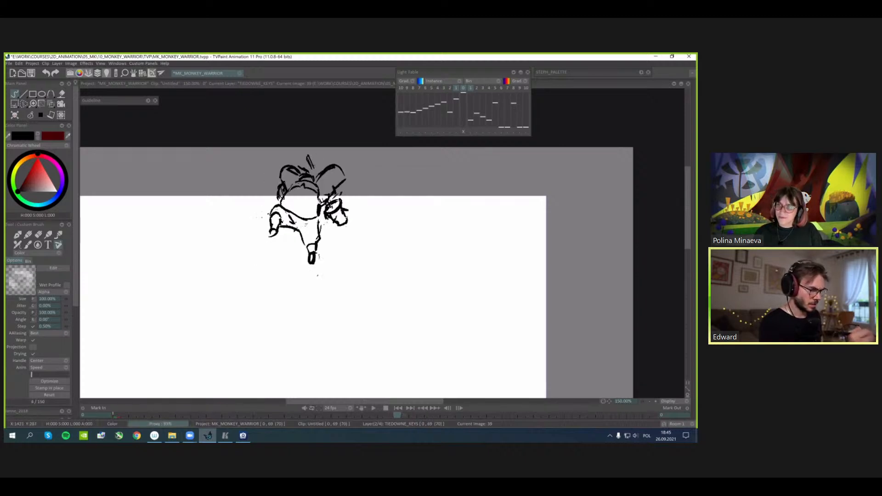
pyautogui.press('Right')
pyautogui.press('Left')
pyautogui.press('Right')
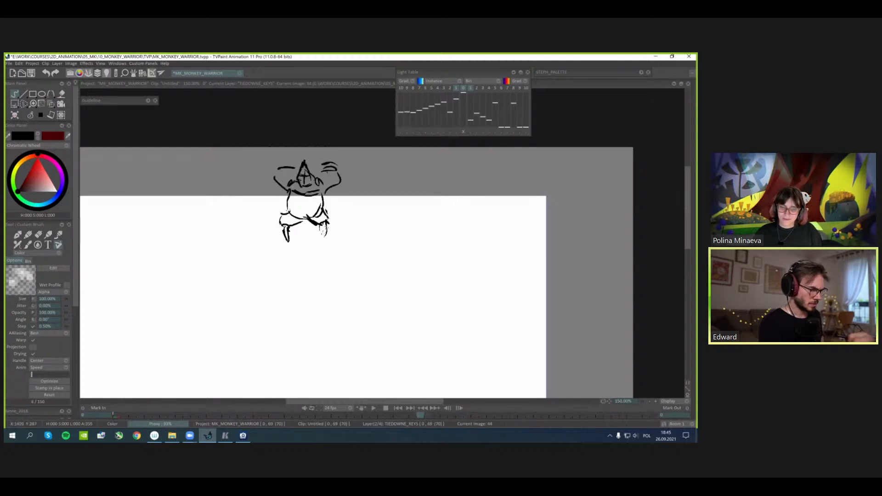
pyautogui.moveTo(321, 225); pyautogui.dragTo(325, 233)
pyautogui.press('Left')
pyautogui.press('Left')
pyautogui.press('Right')
pyautogui.press('Right')
# - Fill out the raised arms on frame 39 and add the arm strokes joining them to both sides of the torso
pyautogui.moveTo(281, 172)
pyautogui.mouseDown()
pyautogui.moveTo(299, 160)
pyautogui.moveTo(330, 160)
pyautogui.mouseUp()
pyautogui.press('Left')
pyautogui.press('Right')
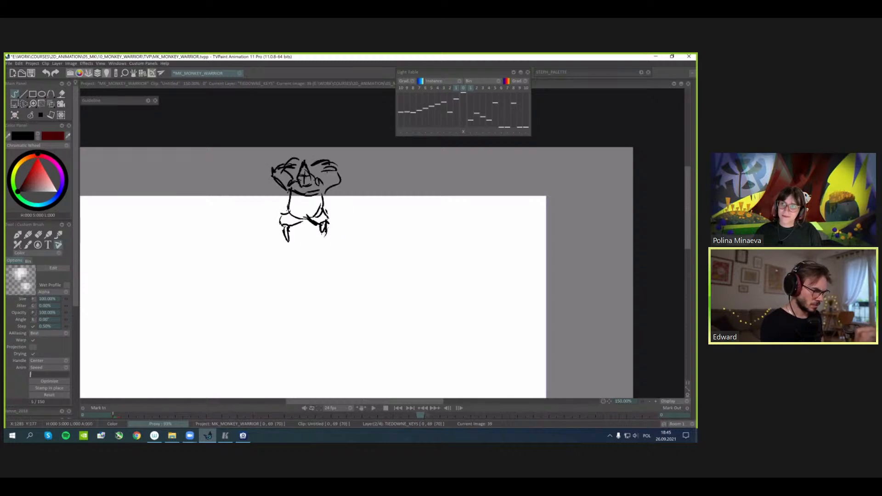
pyautogui.moveTo(286, 185); pyautogui.dragTo(282, 202)
pyautogui.moveTo(332, 186); pyautogui.dragTo(325, 201)
pyautogui.press('Left')
pyautogui.press('Right')
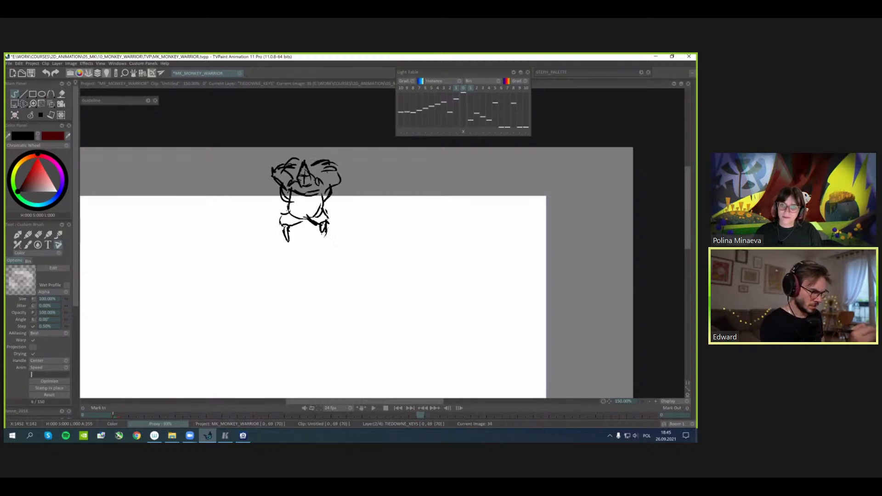
pyautogui.press('Right')
pyautogui.press('Left')
pyautogui.press('Left')
pyautogui.press('Right')
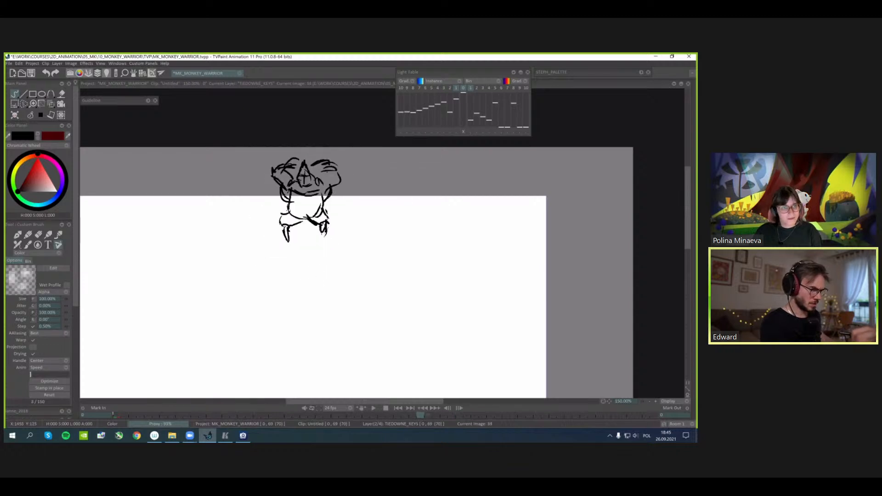
# - Shift the frame 39 drawing slightly left and enlarge it a little with the Transform tool
pyautogui.hotkey('ctrl', 't')
pyautogui.moveTo(325, 200); pyautogui.dragTo(324, 196)
pyautogui.press('Return')
pyautogui.press('Left')
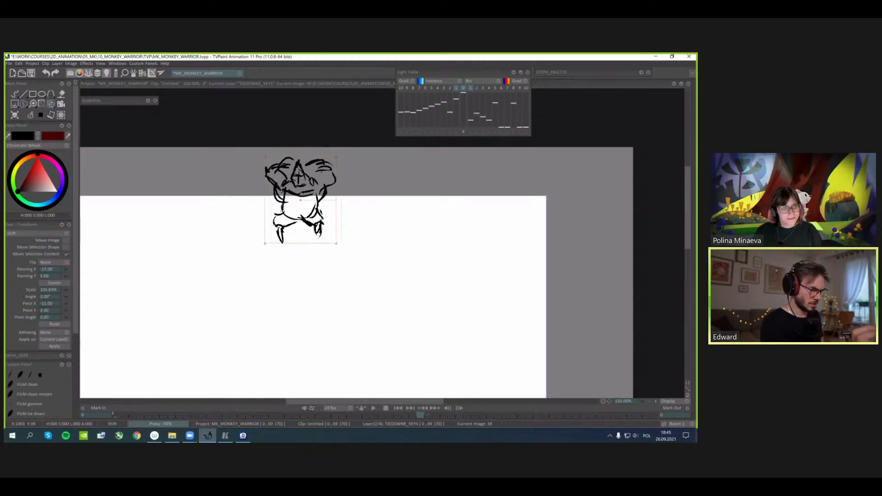
# - Flip through the keys up to frame 44 to review the jump motion and view the whole canvas
pyautogui.press('Left')
pyautogui.press('Left')
pyautogui.press('Right')
pyautogui.press('Right')
pyautogui.press('Right')
pyautogui.press('Right')
pyautogui.press('Right')
pyautogui.press('Right')
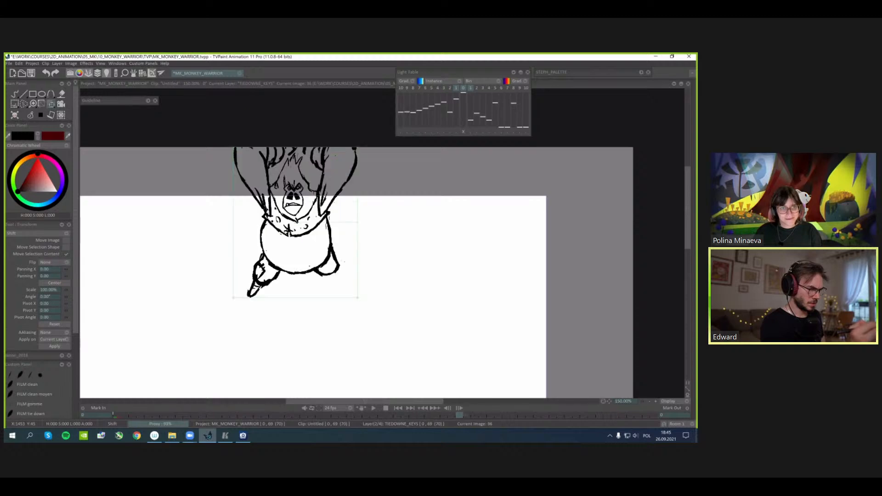
pyautogui.press('less')
pyautogui.press('less')
pyautogui.moveTo(411, 271); pyautogui.dragTo(398, 240)
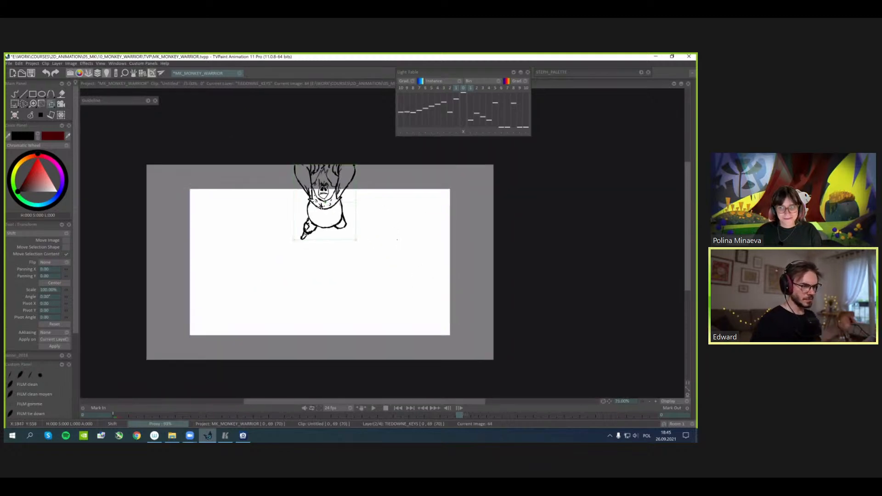
# - Play the animation repeatedly to check the timing of the jump keys, and return to the close-up face key
pyautogui.press('Return')
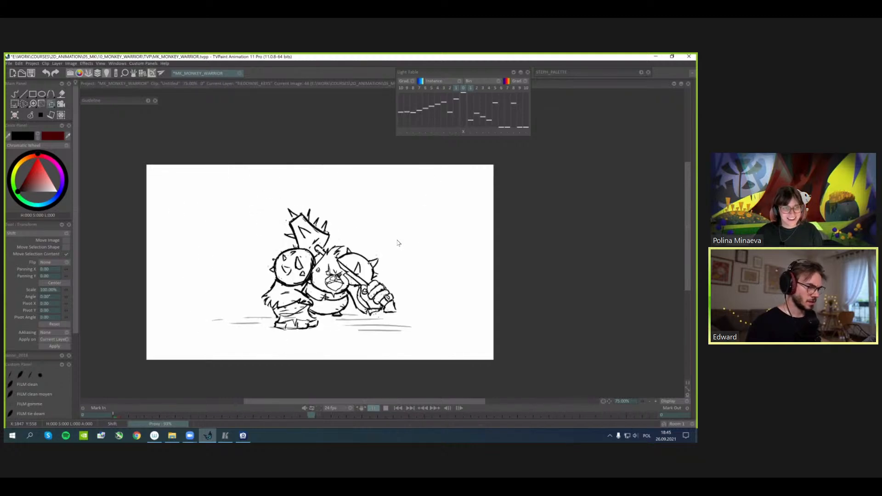
pyautogui.press('Return')
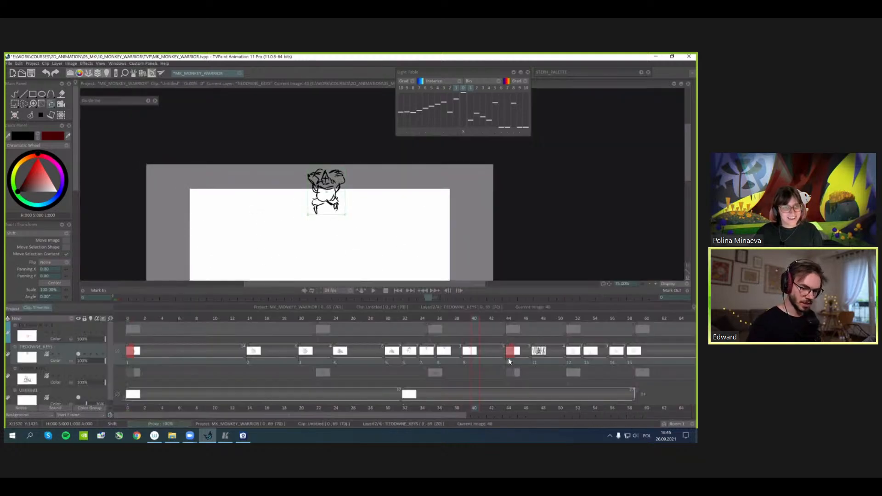
pyautogui.press('Return')
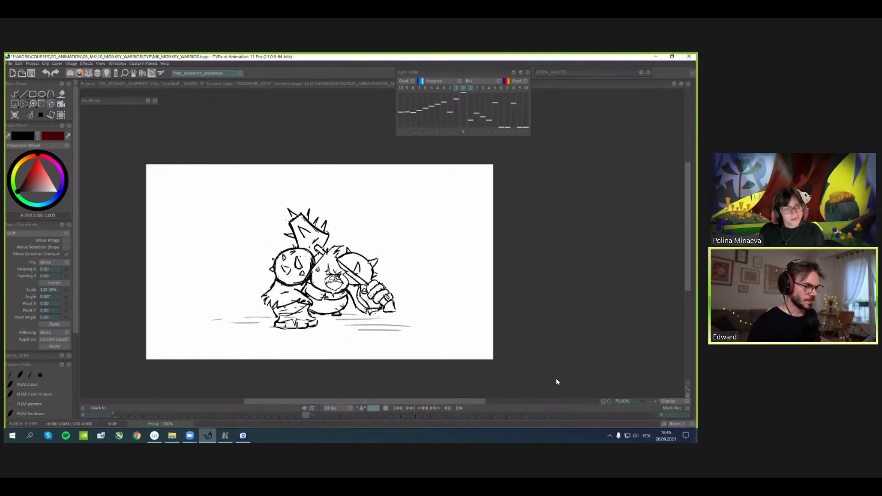
pyautogui.press('Return')
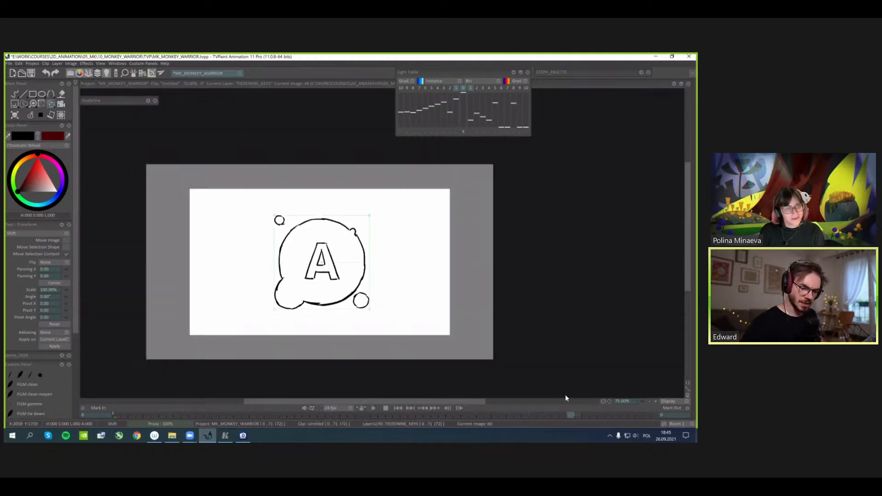
pyautogui.click(568, 418)
pyautogui.click(572, 318)
pyautogui.press('Return')
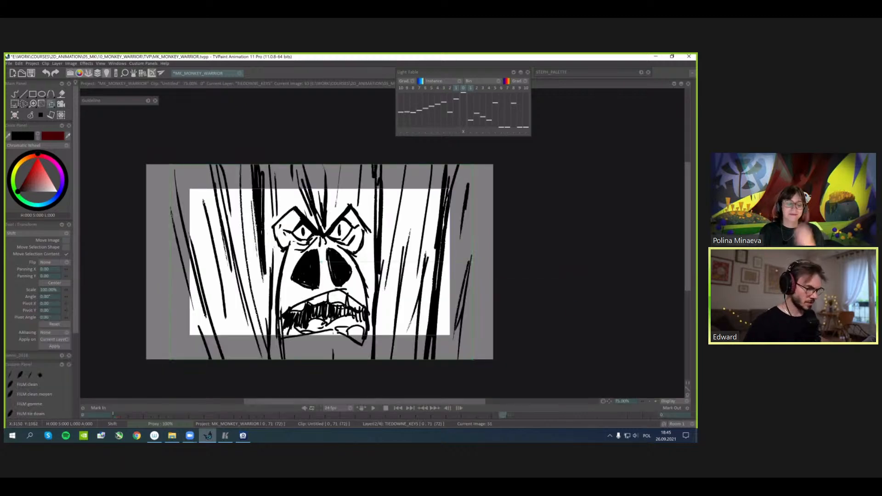
# - Draw black speed lines with the brush across the blank key at frame 51, fanning outward toward the top
pyautogui.click(14, 116)
pyautogui.click(15, 93)
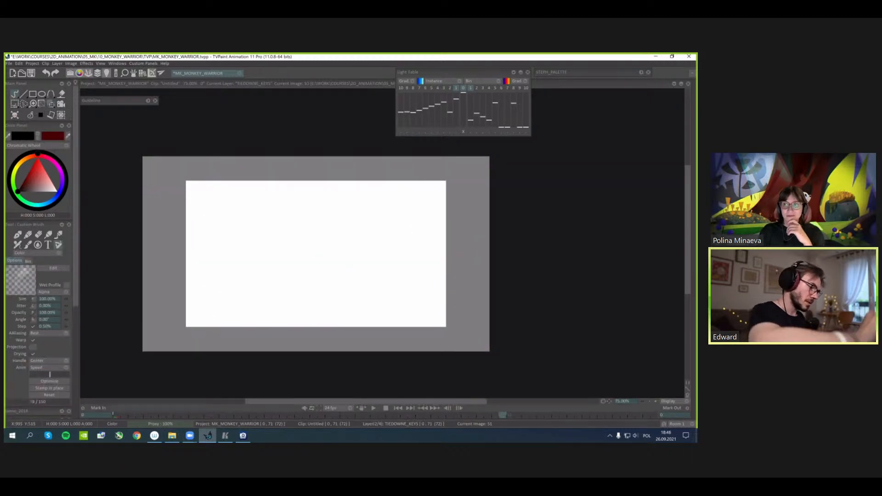
pyautogui.moveTo(281, 157)
pyautogui.mouseDown()
pyautogui.moveTo(287, 351)
pyautogui.moveTo(286, 276)
pyautogui.mouseUp()
pyautogui.moveTo(289, 208); pyautogui.dragTo(292, 322)
pyautogui.moveTo(302, 195); pyautogui.dragTo(299, 337)
pyautogui.moveTo(324, 157); pyautogui.dragTo(310, 339)
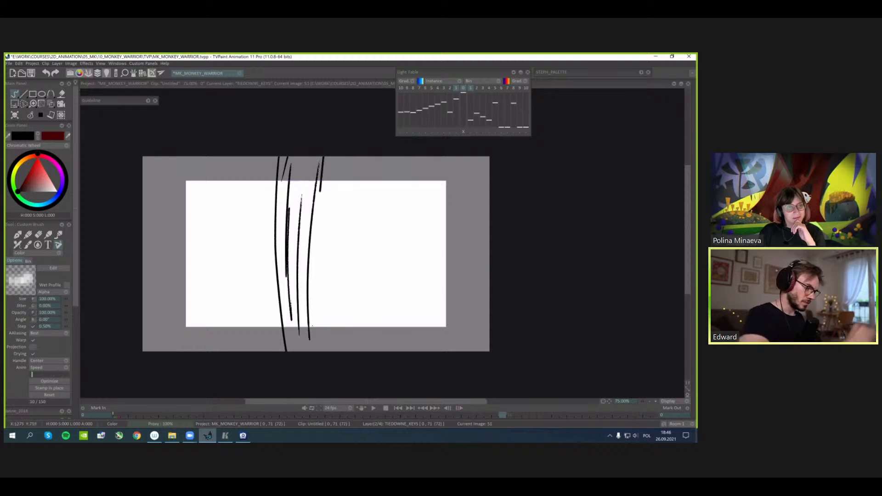
pyautogui.moveTo(321, 190); pyautogui.dragTo(316, 326)
pyautogui.moveTo(352, 156); pyautogui.dragTo(330, 352)
pyautogui.moveTo(390, 156); pyautogui.dragTo(367, 226)
pyautogui.moveTo(360, 238); pyautogui.dragTo(356, 312)
pyautogui.moveTo(382, 208); pyautogui.dragTo(368, 352)
pyautogui.moveTo(399, 223); pyautogui.dragTo(383, 331)
pyautogui.moveTo(396, 314)
pyautogui.mouseDown()
pyautogui.moveTo(409, 274)
pyautogui.moveTo(400, 352)
pyautogui.mouseUp()
pyautogui.moveTo(427, 178)
pyautogui.mouseDown()
pyautogui.moveTo(403, 311)
pyautogui.moveTo(420, 244)
pyautogui.mouseUp()
pyautogui.moveTo(449, 177); pyautogui.dragTo(422, 297)
pyautogui.moveTo(245, 160); pyautogui.dragTo(272, 351)
pyautogui.moveTo(212, 156); pyautogui.dragTo(238, 281)
pyautogui.moveTo(223, 225); pyautogui.dragTo(237, 301)
pyautogui.moveTo(238, 301)
pyautogui.mouseDown()
pyautogui.moveTo(189, 157)
pyautogui.moveTo(220, 319)
pyautogui.mouseUp()
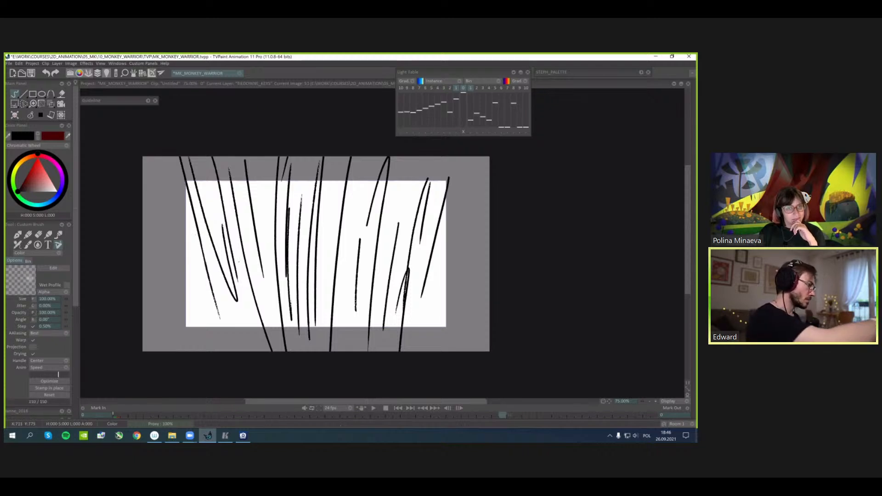
# - Thicken several speed lines on frame 51 with solid black tapered shapes using the Filled Shape tool
pyautogui.click(51, 115)
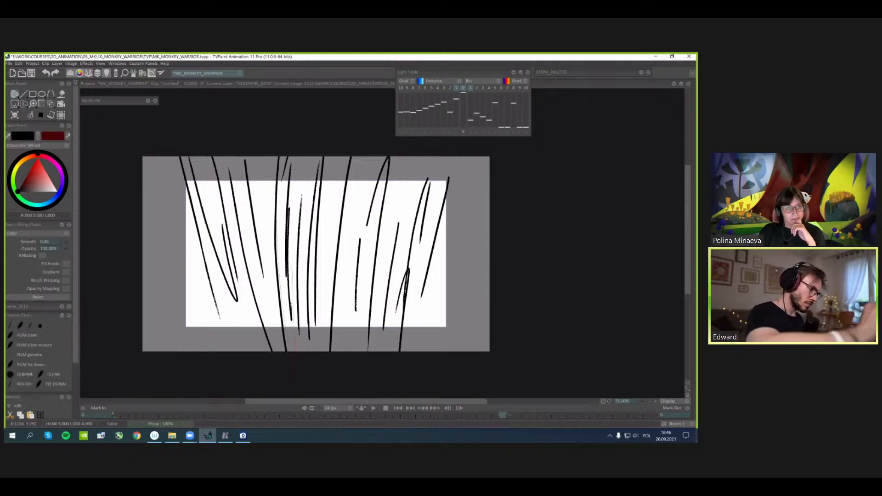
pyautogui.moveTo(292, 264); pyautogui.dragTo(287, 153)
pyautogui.moveTo(356, 130); pyautogui.dragTo(357, 120)
pyautogui.moveTo(375, 210)
pyautogui.mouseDown()
pyautogui.moveTo(362, 327)
pyautogui.moveTo(374, 97)
pyautogui.mouseUp()
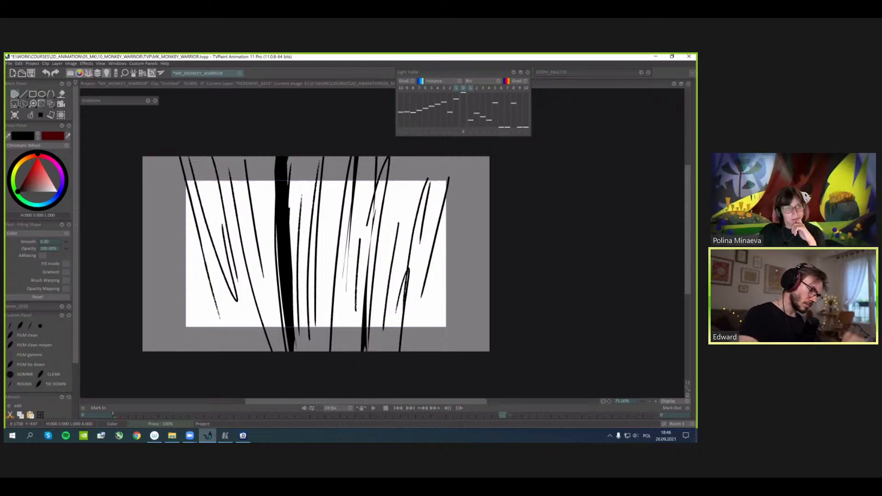
pyautogui.moveTo(390, 237); pyautogui.dragTo(400, 150)
pyautogui.moveTo(190, 86); pyautogui.dragTo(184, 106)
pyautogui.moveTo(197, 138); pyautogui.dragTo(197, 127)
pyautogui.hotkey('ctrl', 'z')
pyautogui.moveTo(232, 203)
pyautogui.mouseDown()
pyautogui.moveTo(205, 63)
pyautogui.moveTo(196, 114)
pyautogui.mouseUp()
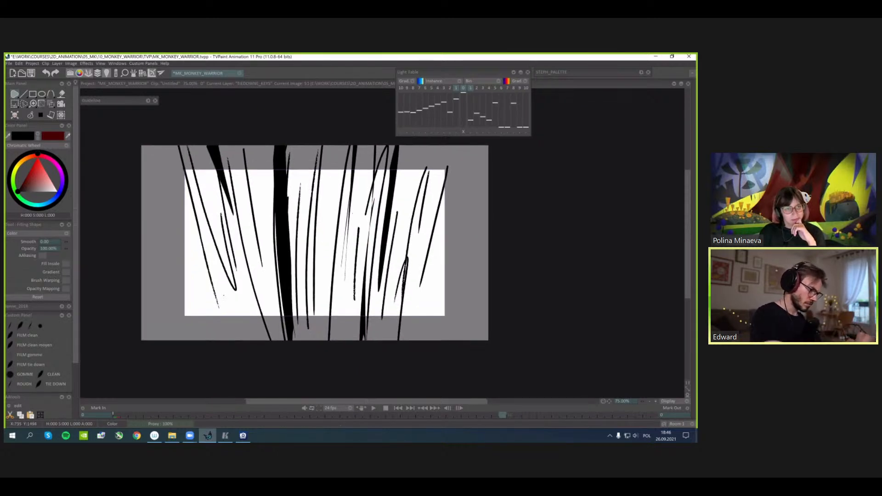
pyautogui.moveTo(207, 269)
pyautogui.mouseDown()
pyautogui.moveTo(220, 342)
pyautogui.moveTo(218, 332)
pyautogui.mouseUp()
# - Add a blank key at frame 52 and fill its whole canvas with solid black
pyautogui.press('Tab')
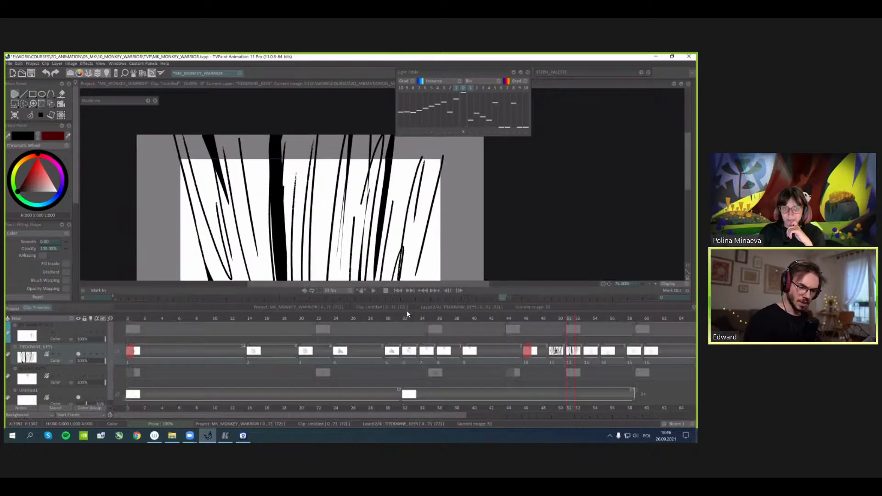
pyautogui.press('Delete')
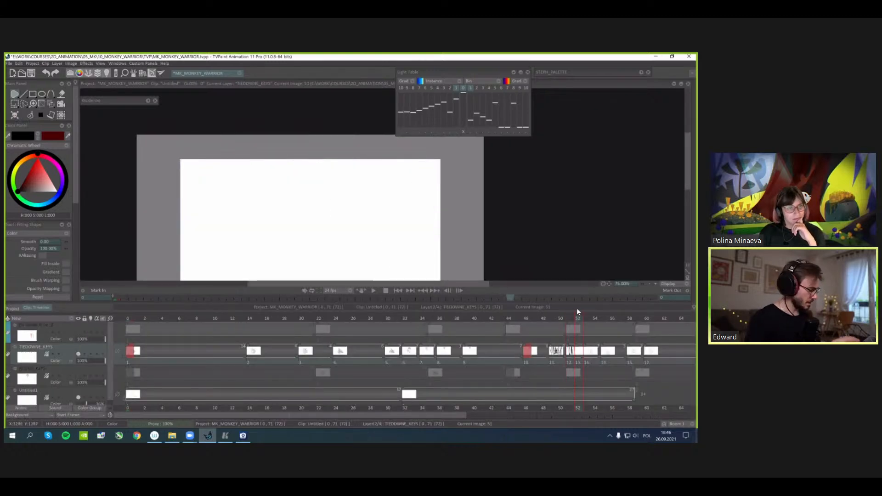
pyautogui.press('Tab')
pyautogui.press('f')
pyautogui.click(327, 254)
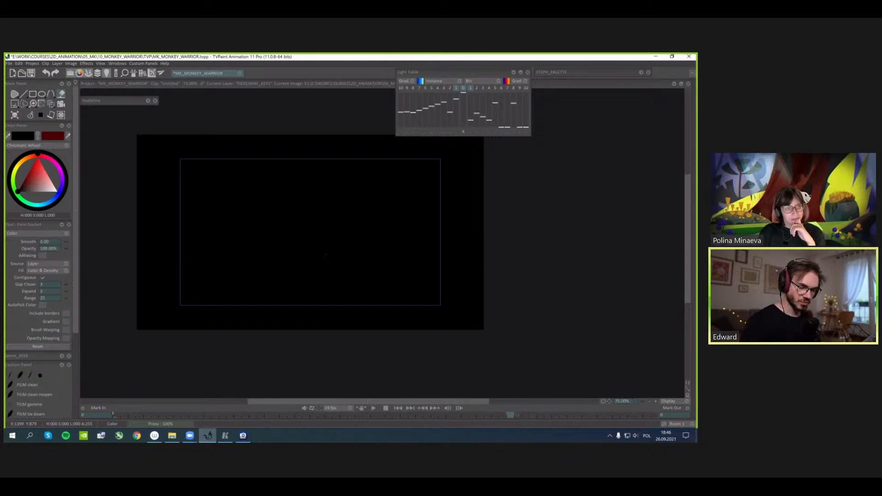
# - Shift the keys following the black frame one frame earlier and play the animation
pyautogui.press('Tab')
pyautogui.moveTo(547, 335); pyautogui.dragTo(610, 348)
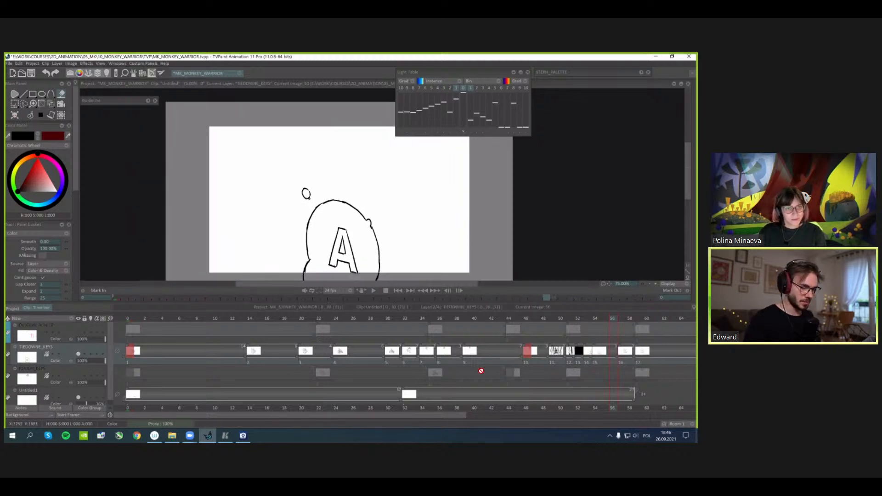
pyautogui.click(453, 364)
pyautogui.press('Tab')
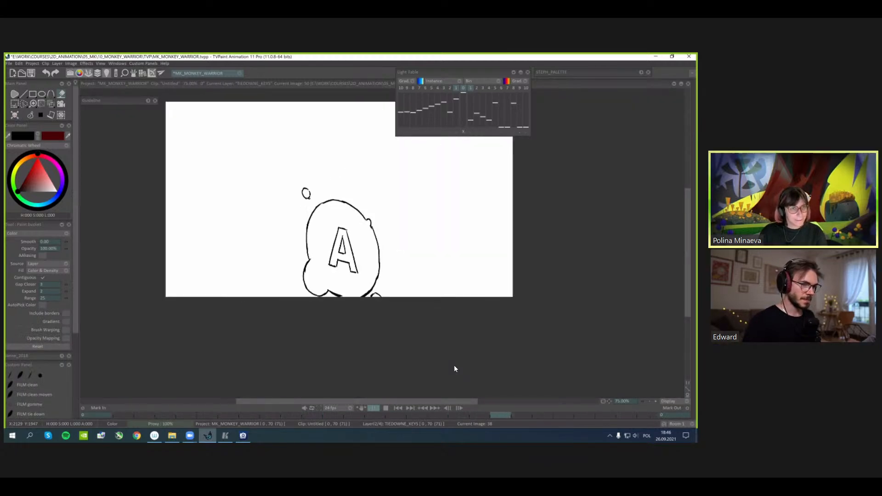
# - Collapse the Light Table panel and return to the freehand brush
pyautogui.click(515, 73)
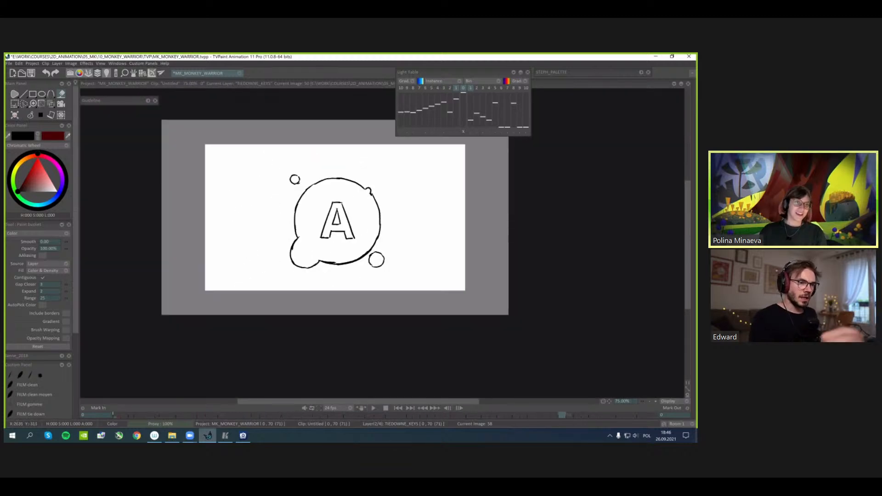
pyautogui.click(519, 73)
pyautogui.click(40, 115)
# - Play the animation from the early frames to review the timing of the standing and crouching poses
pyautogui.press('Tab')
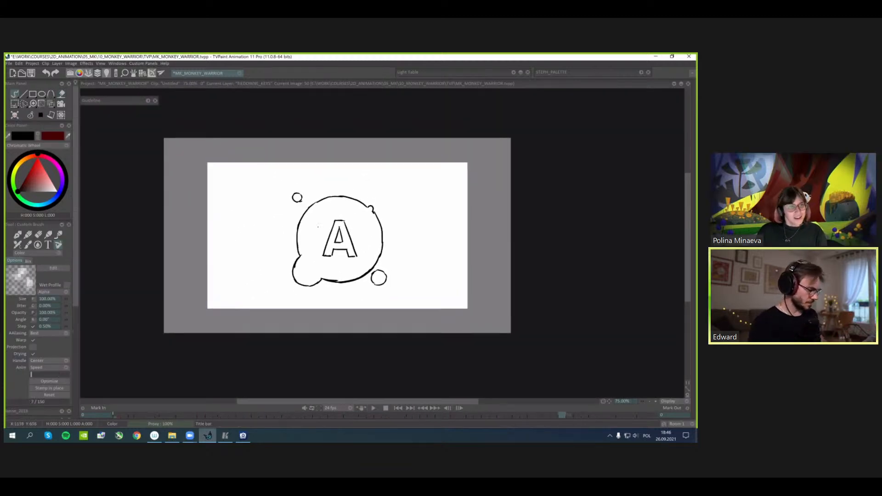
pyautogui.click(202, 318)
pyautogui.press('Tab')
pyautogui.press('Return')
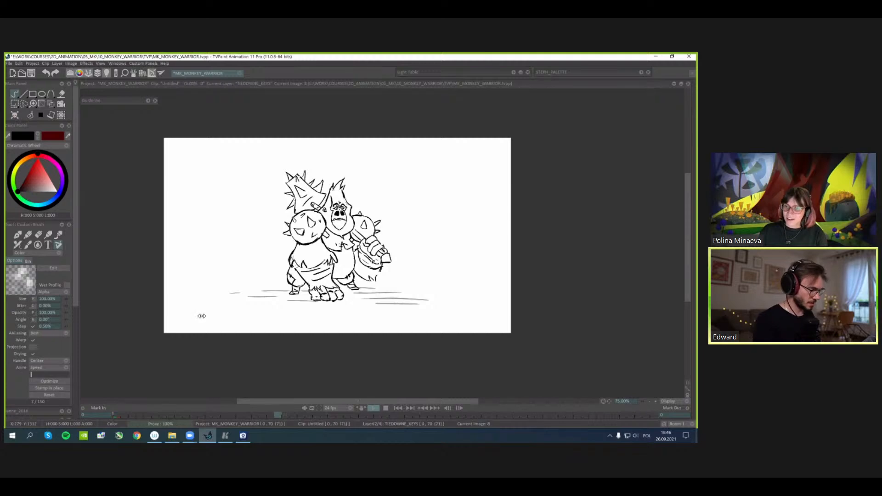
pyautogui.press('Return')
# - Retime the third key of the TIEDOWNE_KEYS layer to start at frame 16 and save the project
pyautogui.moveTo(306, 320)
pyautogui.mouseDown()
pyautogui.moveTo(246, 325)
pyautogui.moveTo(234, 335)
pyautogui.moveTo(308, 328)
pyautogui.moveTo(294, 350)
pyautogui.moveTo(261, 350)
pyautogui.mouseUp()
pyautogui.moveTo(271, 320)
pyautogui.mouseDown()
pyautogui.moveTo(212, 330)
pyautogui.moveTo(274, 325)
pyautogui.mouseUp()
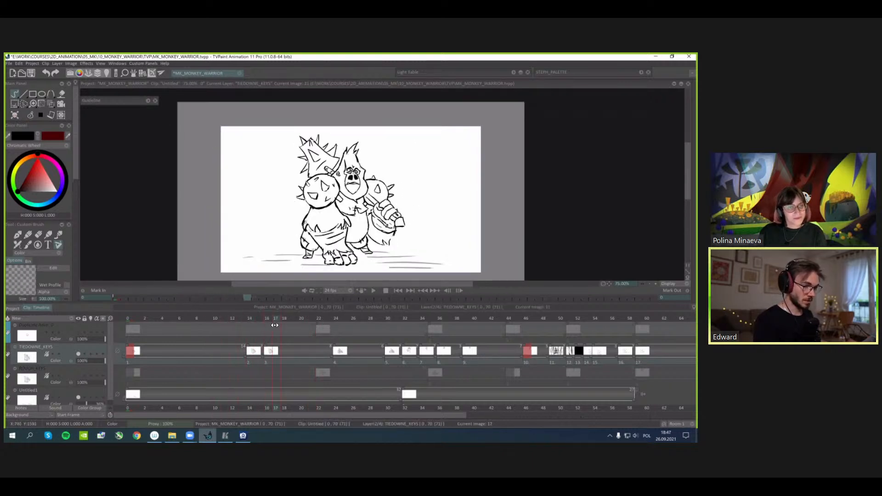
pyautogui.moveTo(366, 365); pyautogui.dragTo(428, 360)
pyautogui.press('Return')
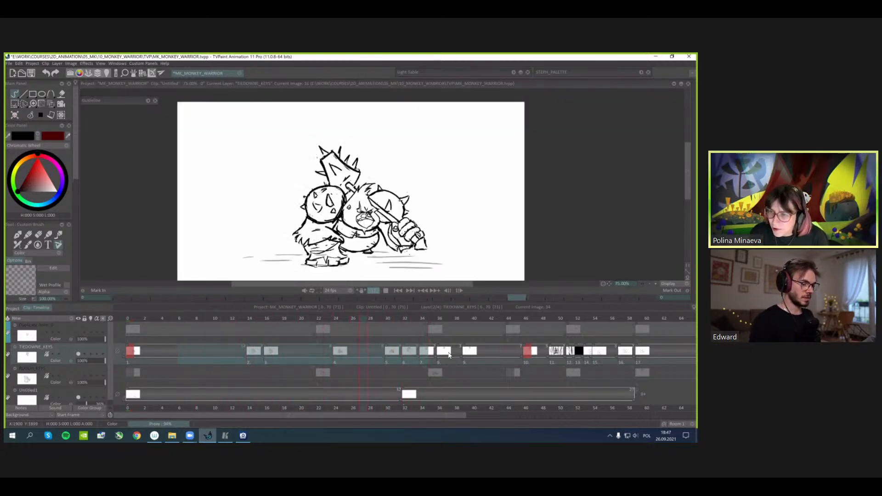
pyautogui.hotkey('ctrl', 's')
# - Add a blank key at frame 18 and turn on the light table to show the neighbouring poses
pyautogui.moveTo(315, 319)
pyautogui.mouseDown()
pyautogui.moveTo(282, 325)
pyautogui.moveTo(273, 350)
pyautogui.moveTo(331, 338)
pyautogui.moveTo(286, 349)
pyautogui.mouseUp()
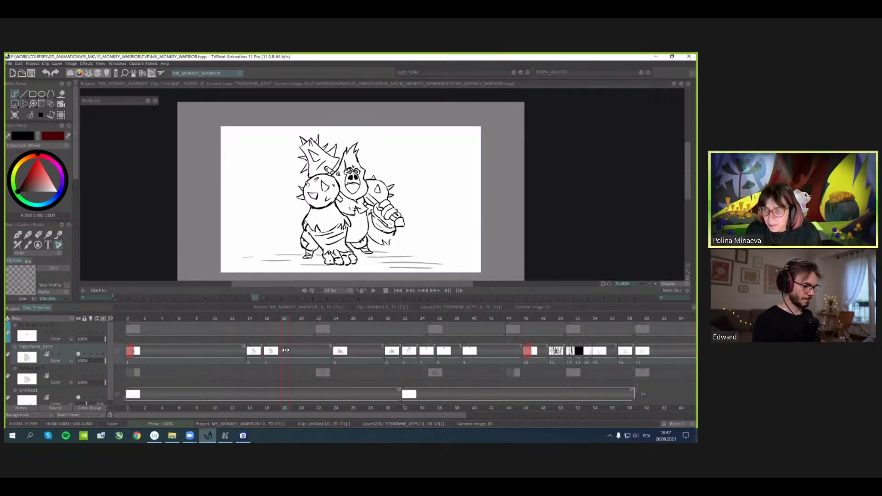
pyautogui.press('BackSpace')
pyautogui.press('space')
pyautogui.press('l')
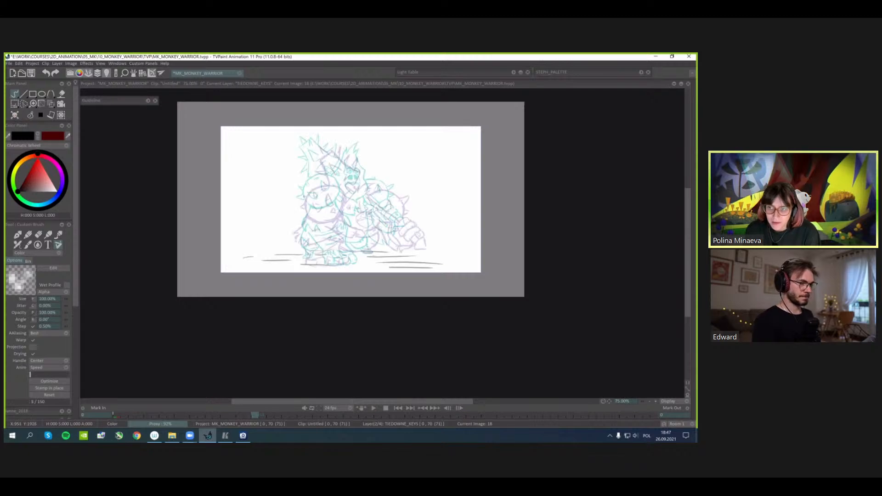
# - Sketch a ground line with hatched blocks, a gap between them and a boxed mark below, beside the monkey
pyautogui.press('>')
pyautogui.moveTo(343, 184); pyautogui.dragTo(355, 212)
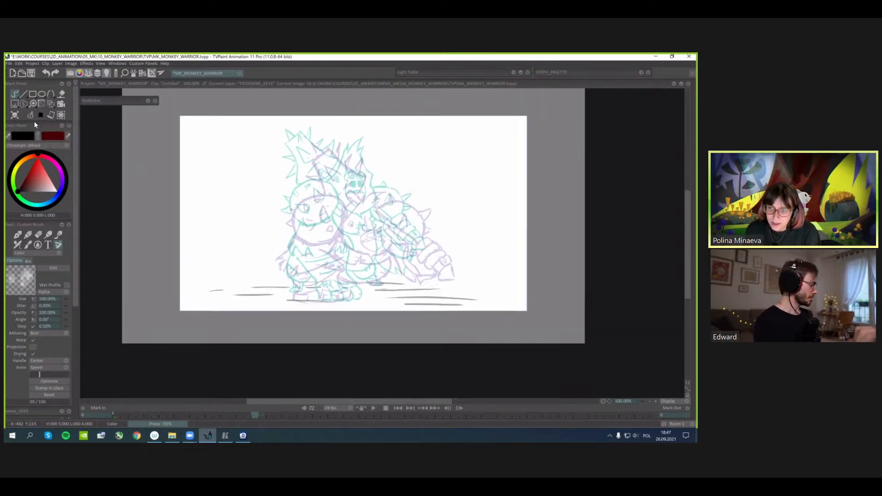
pyautogui.moveTo(270, 196); pyautogui.dragTo(274, 199)
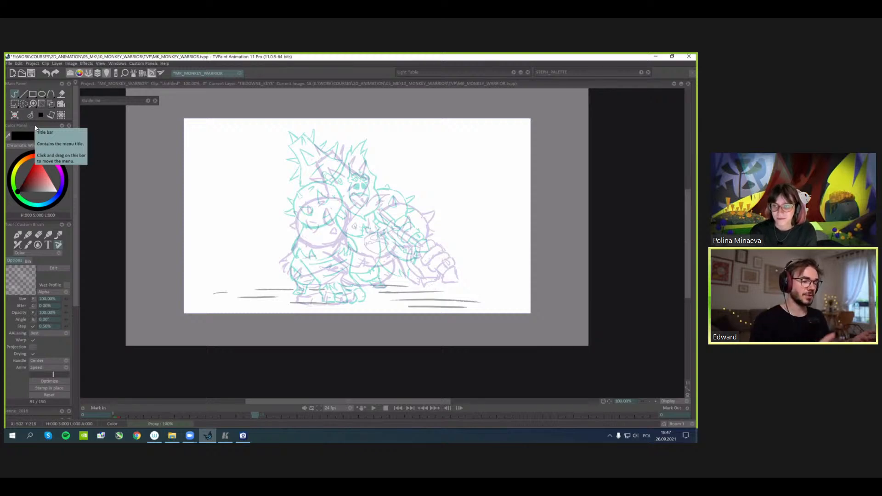
pyautogui.scroll(2, 519, 106)
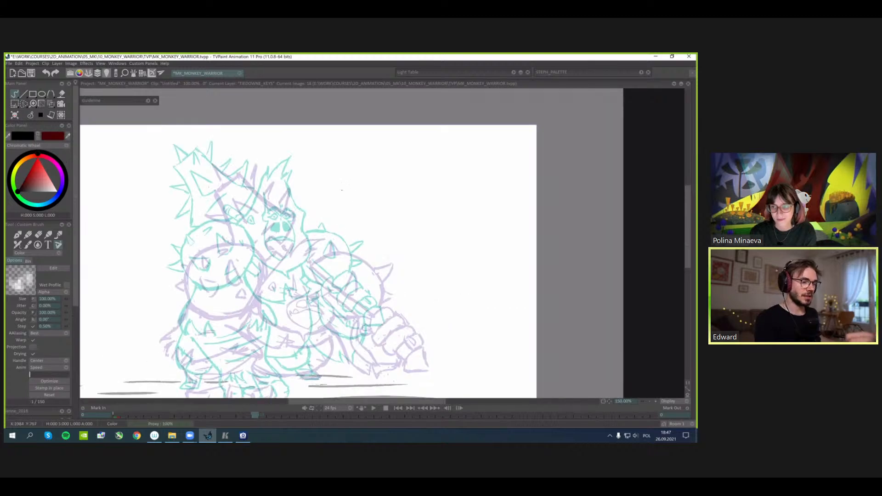
pyautogui.moveTo(411, 213)
pyautogui.mouseDown()
pyautogui.moveTo(414, 236)
pyautogui.moveTo(392, 213)
pyautogui.mouseUp()
pyautogui.moveTo(341, 174)
pyautogui.mouseDown()
pyautogui.moveTo(345, 197)
pyautogui.moveTo(510, 196)
pyautogui.moveTo(514, 181)
pyautogui.mouseUp()
pyautogui.moveTo(380, 176); pyautogui.dragTo(383, 197)
pyautogui.moveTo(423, 179); pyautogui.dragTo(425, 200)
pyautogui.moveTo(470, 182); pyautogui.dragTo(480, 225)
pyautogui.moveTo(343, 202)
pyautogui.mouseDown()
pyautogui.moveTo(371, 174)
pyautogui.moveTo(379, 202)
pyautogui.moveTo(459, 174)
pyautogui.moveTo(476, 184)
pyautogui.moveTo(509, 176)
pyautogui.moveTo(507, 201)
pyautogui.mouseUp()
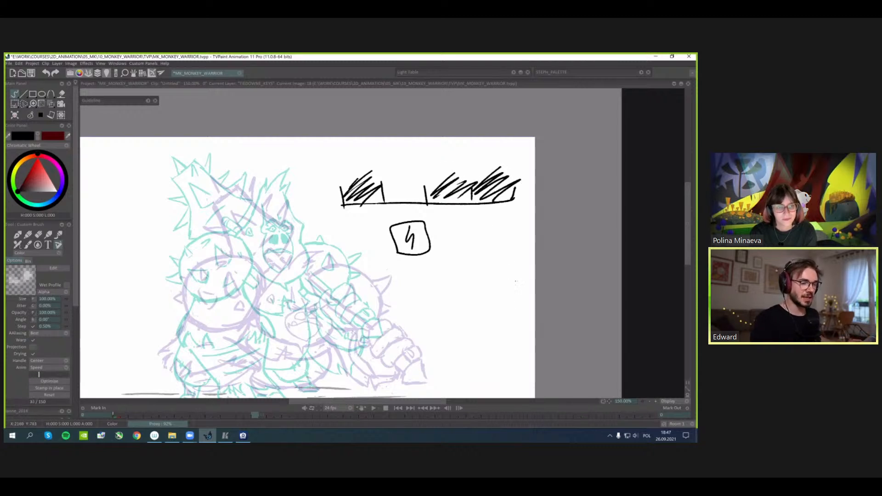
# - Draw the walls and floor of the gap in the ground sketch, moving the boxed mark lower
pyautogui.moveTo(441, 204); pyautogui.dragTo(442, 213)
pyautogui.moveTo(387, 201); pyautogui.dragTo(388, 242)
pyautogui.hotkey('ctrl', 'z')
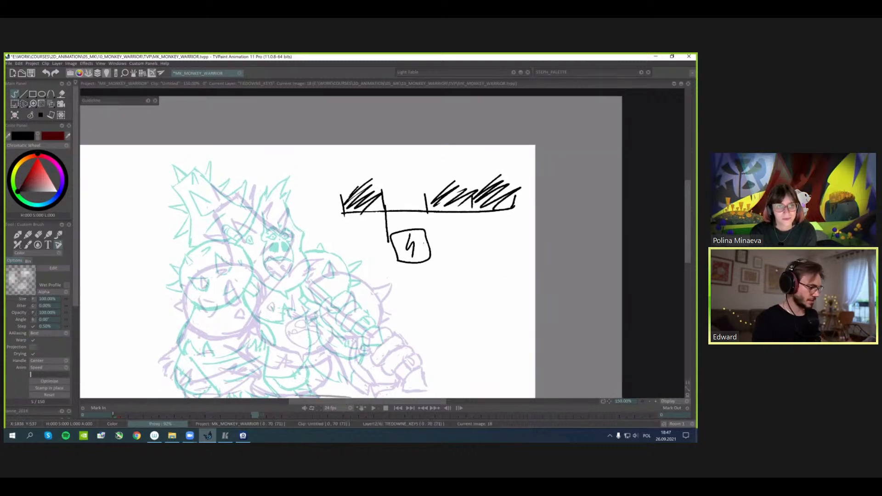
pyautogui.press('s')
pyautogui.moveTo(436, 222)
pyautogui.mouseDown()
pyautogui.moveTo(434, 277)
pyautogui.moveTo(451, 266)
pyautogui.mouseUp()
pyautogui.hotkey('ctrl', 't')
pyautogui.moveTo(426, 246); pyautogui.dragTo(431, 282)
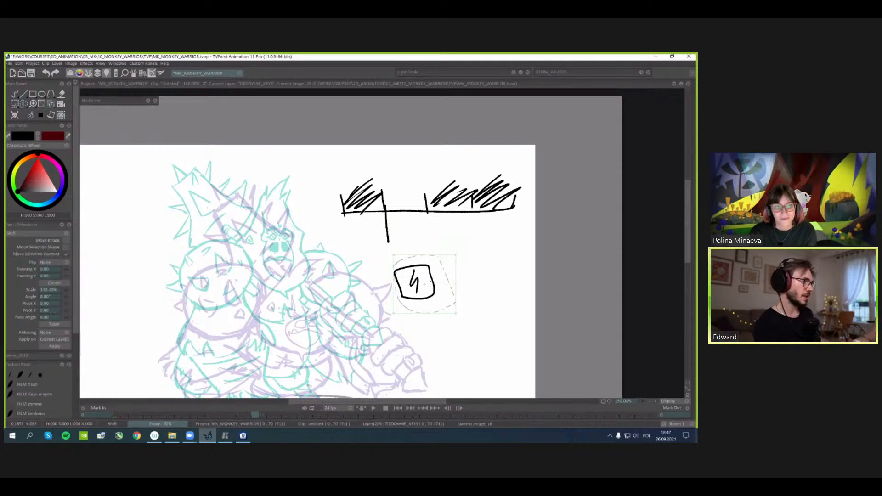
pyautogui.press('b')
pyautogui.moveTo(428, 201)
pyautogui.mouseDown()
pyautogui.moveTo(395, 248)
pyautogui.moveTo(405, 256)
pyautogui.mouseUp()
# - Draw a rising arrow above the ground sketch and cross out both the arrow and the gap
pyautogui.moveTo(343, 205); pyautogui.dragTo(490, 170)
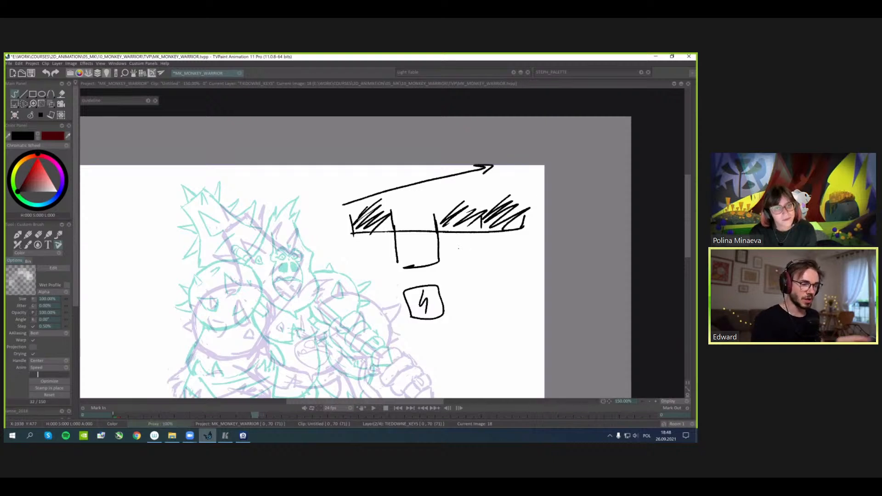
pyautogui.moveTo(377, 173); pyautogui.dragTo(460, 194)
pyautogui.moveTo(440, 162); pyautogui.dragTo(414, 207)
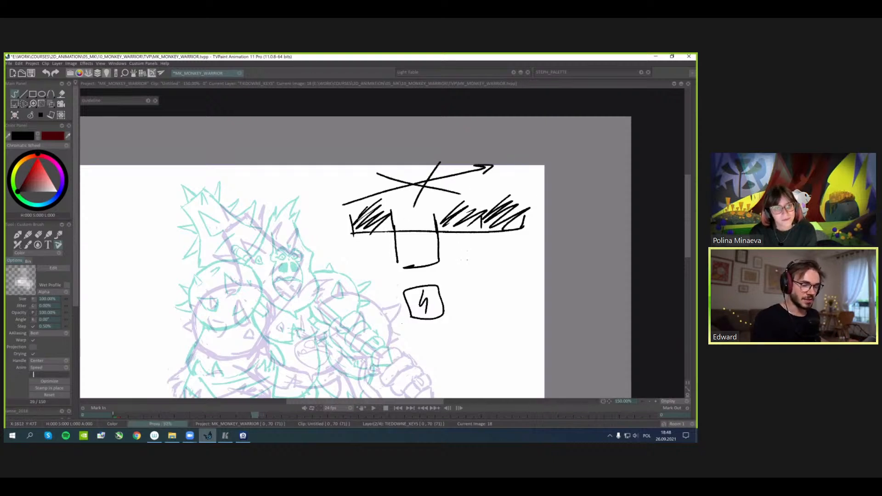
pyautogui.moveTo(391, 249); pyautogui.dragTo(485, 263)
pyautogui.moveTo(461, 235); pyautogui.dragTo(368, 293)
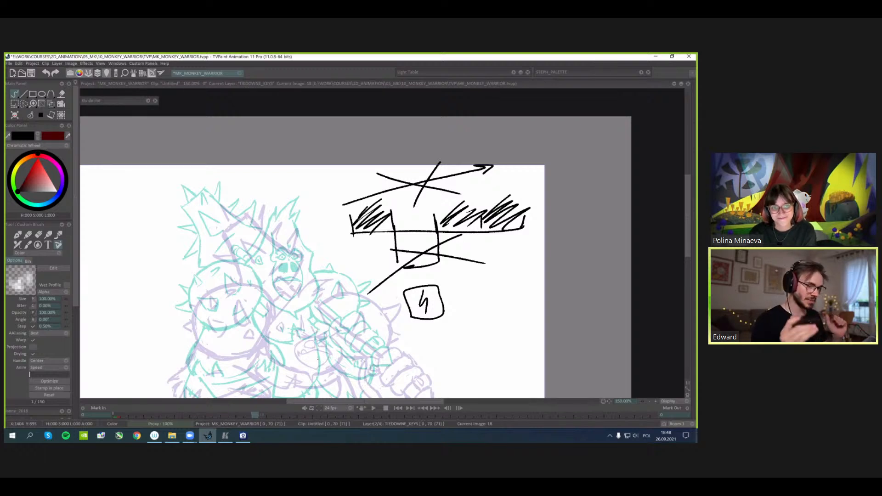
# - Lasso and delete the whole explanatory sketch on frame 18, and return to the brush
pyautogui.press('s')
pyautogui.moveTo(571, 151); pyautogui.dragTo(574, 157)
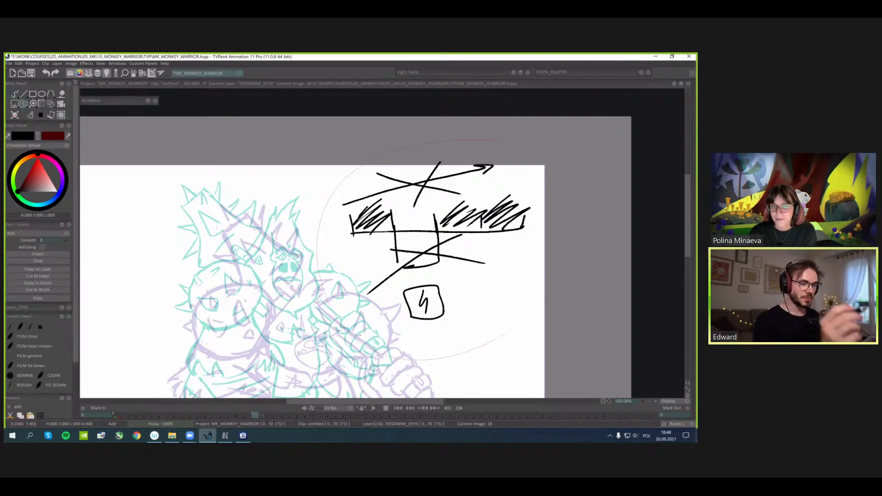
pyautogui.press('Delete')
pyautogui.click(39, 115)
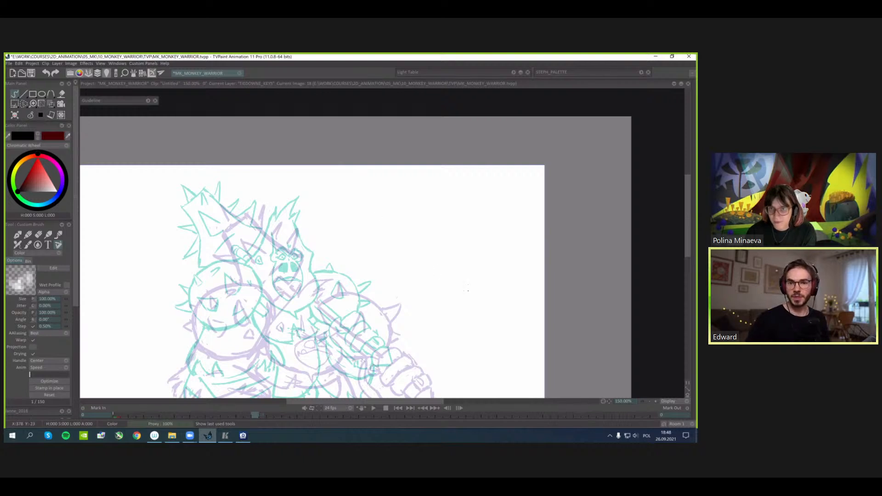
pyautogui.click(600, 326)
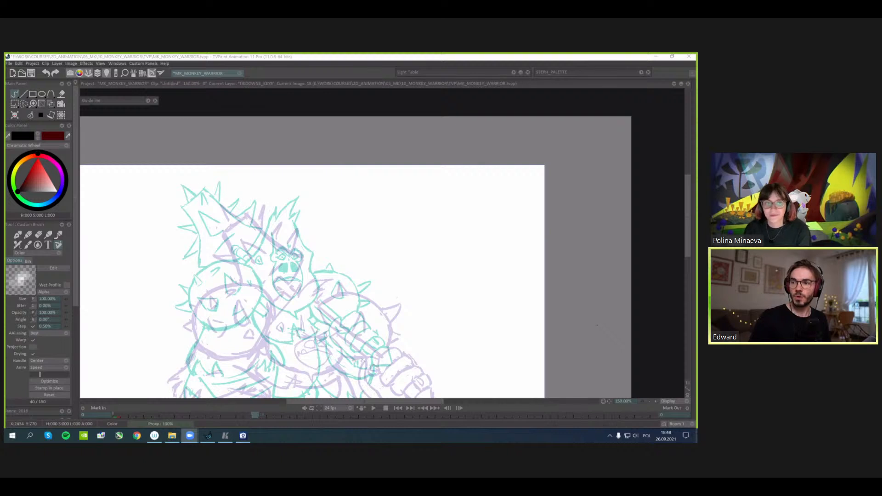
# - Draw the fist planted on the ground for the frame 18 breakdown, following the onion-skinned poses
pyautogui.click(368, 71)
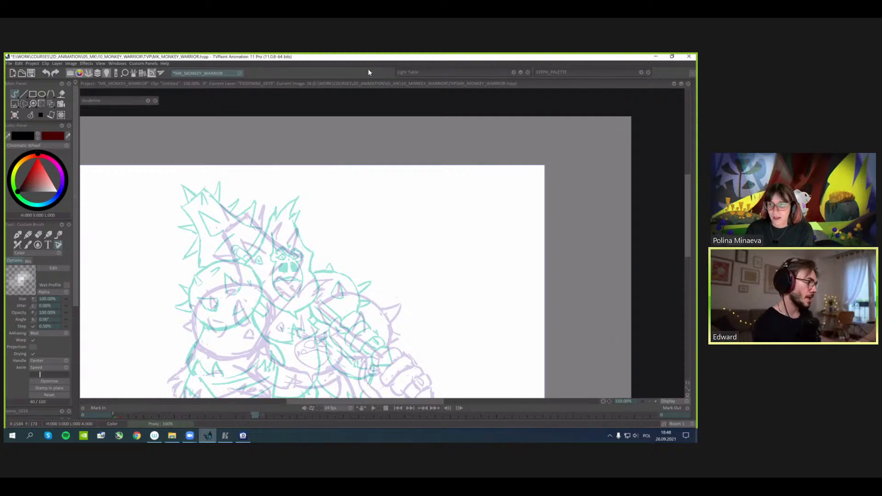
pyautogui.scroll(-1, 414, 206)
pyautogui.moveTo(410, 208); pyautogui.dragTo(422, 178)
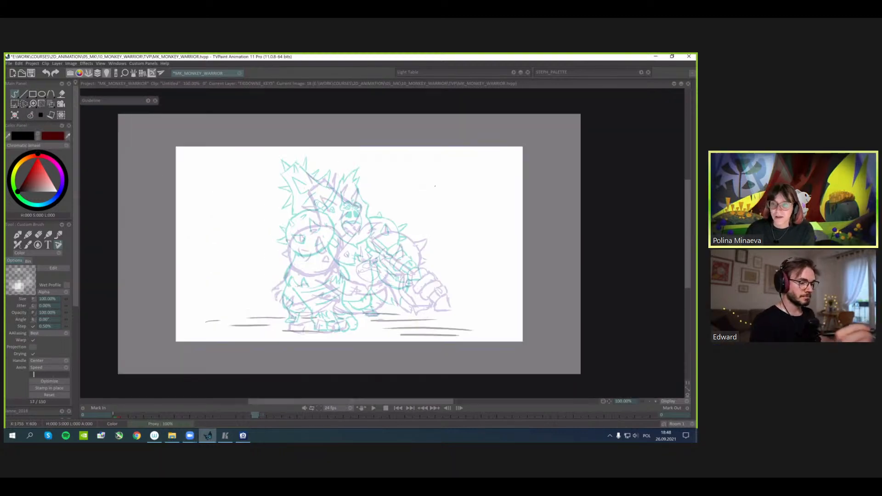
pyautogui.press('Left')
pyautogui.press('Left')
pyautogui.press('Left')
pyautogui.press('Left')
pyautogui.press('Left')
pyautogui.press('Return')
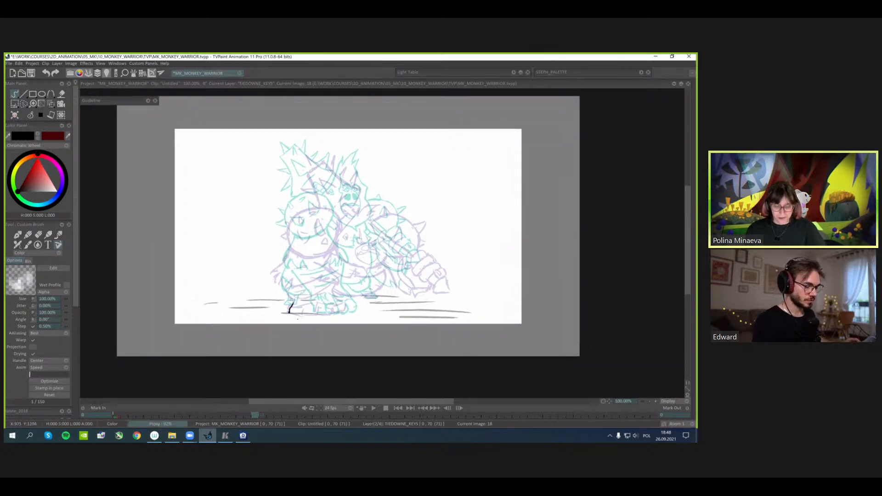
pyautogui.moveTo(290, 313)
pyautogui.mouseDown()
pyautogui.moveTo(350, 304)
pyautogui.moveTo(344, 285)
pyautogui.moveTo(354, 296)
pyautogui.moveTo(296, 298)
pyautogui.moveTo(340, 287)
pyautogui.mouseUp()
# - Flip between frame 18 and the neighbouring key poses to check the fist's placement
pyautogui.moveTo(256, 415)
pyautogui.mouseDown()
pyautogui.moveTo(224, 415)
pyautogui.moveTo(301, 415)
pyautogui.mouseUp()
pyautogui.press('Left')
pyautogui.press('Left')
pyautogui.press('Right')
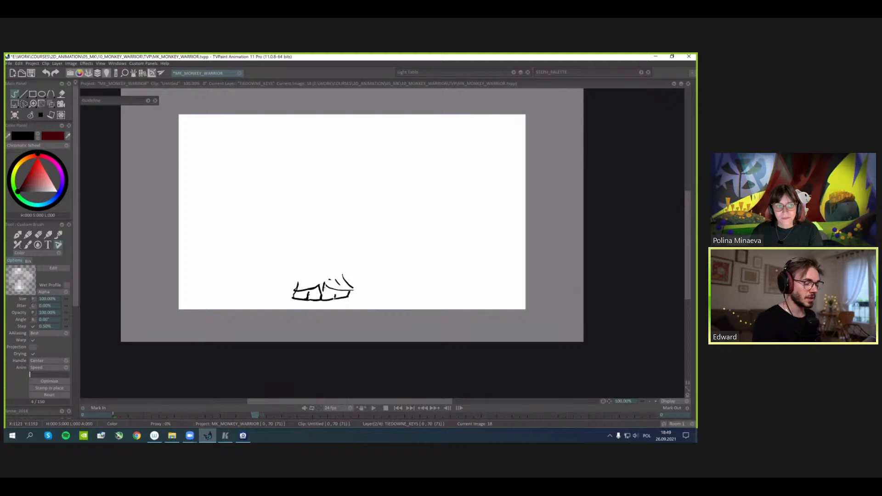
pyautogui.press('Left')
pyautogui.press('Left')
pyautogui.press('Right')
pyautogui.press('Right')
pyautogui.press('Right')
pyautogui.press('Left')
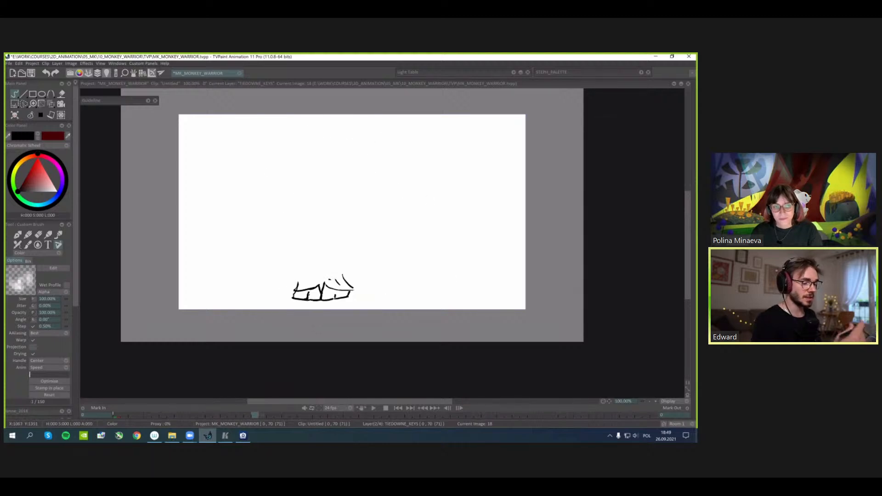
pyautogui.press('Left')
pyautogui.press('Right')
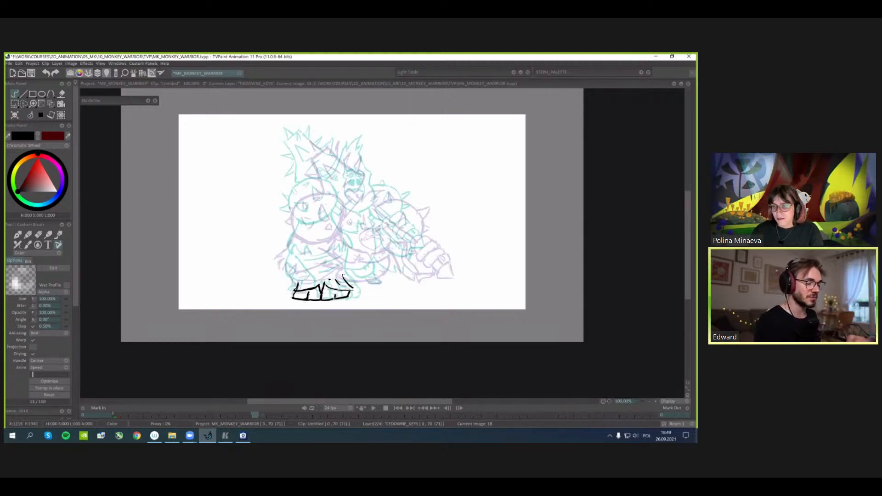
# - Draw the furry forearm outline and the upper edge of its wrap above the fist
pyautogui.moveTo(344, 261)
pyautogui.mouseDown()
pyautogui.moveTo(343, 278)
pyautogui.moveTo(319, 269)
pyautogui.moveTo(299, 283)
pyautogui.moveTo(301, 265)
pyautogui.moveTo(343, 248)
pyautogui.moveTo(352, 263)
pyautogui.moveTo(349, 249)
pyautogui.mouseUp()
pyautogui.moveTo(287, 261)
pyautogui.mouseDown()
pyautogui.moveTo(281, 252)
pyautogui.moveTo(296, 232)
pyautogui.moveTo(345, 232)
pyautogui.mouseUp()
pyautogui.press('l')
# - Flip through the adjacent key poses to check how the forearm moves into frame 18
pyautogui.press('Left')
pyautogui.press('Right')
pyautogui.press('Left')
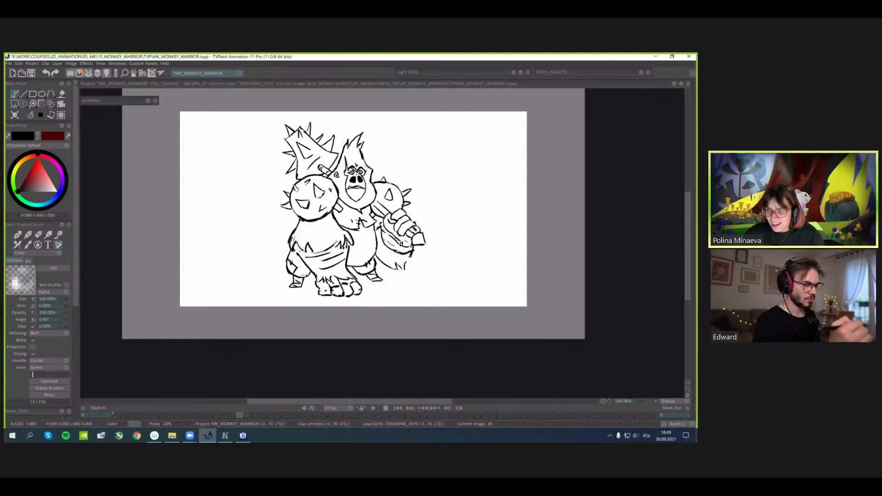
pyautogui.press('Right')
pyautogui.press('Right')
pyautogui.press('Left')
pyautogui.press('Left')
pyautogui.press('Left')
pyautogui.press('Right')
pyautogui.press('Right')
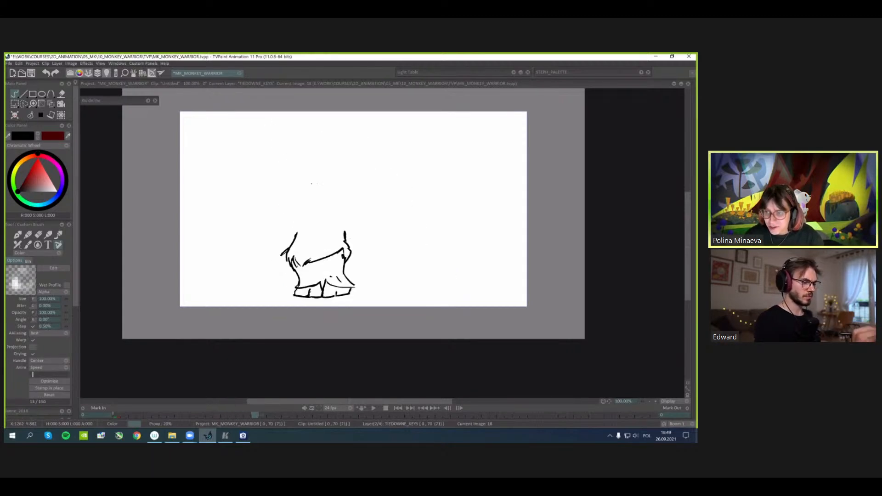
# - Draw the round spiked shoulder guard above the forearm, redoing a stroke along the way
pyautogui.press('l')
pyautogui.moveTo(307, 178)
pyautogui.mouseDown()
pyautogui.moveTo(292, 215)
pyautogui.moveTo(304, 222)
pyautogui.moveTo(330, 219)
pyautogui.moveTo(338, 201)
pyautogui.moveTo(328, 181)
pyautogui.moveTo(309, 178)
pyautogui.moveTo(310, 202)
pyautogui.moveTo(300, 200)
pyautogui.moveTo(325, 192)
pyautogui.moveTo(314, 186)
pyautogui.moveTo(294, 212)
pyautogui.mouseUp()
pyautogui.hotkey('ctrl', 'z')
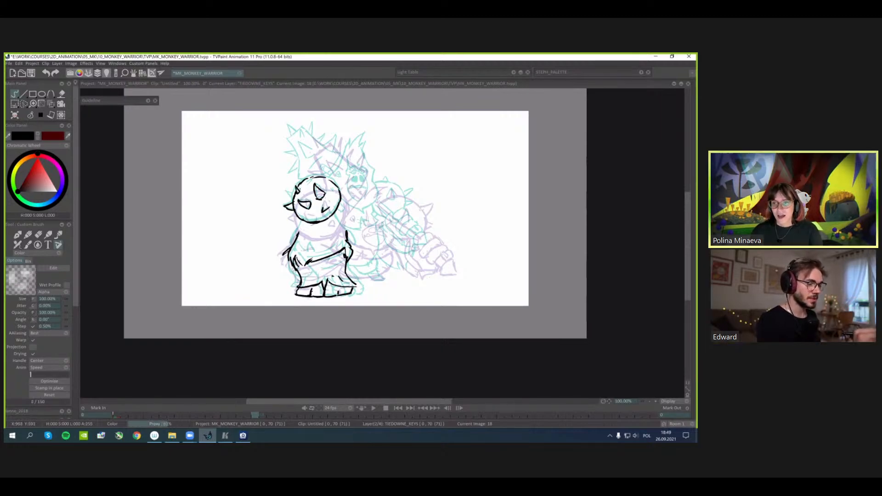
pyautogui.moveTo(312, 180); pyautogui.dragTo(308, 184)
# - Hide the onion skin and flip between the key poses and frame 18 to check the shoulder guard's arc
pyautogui.press('l')
pyautogui.press('Right')
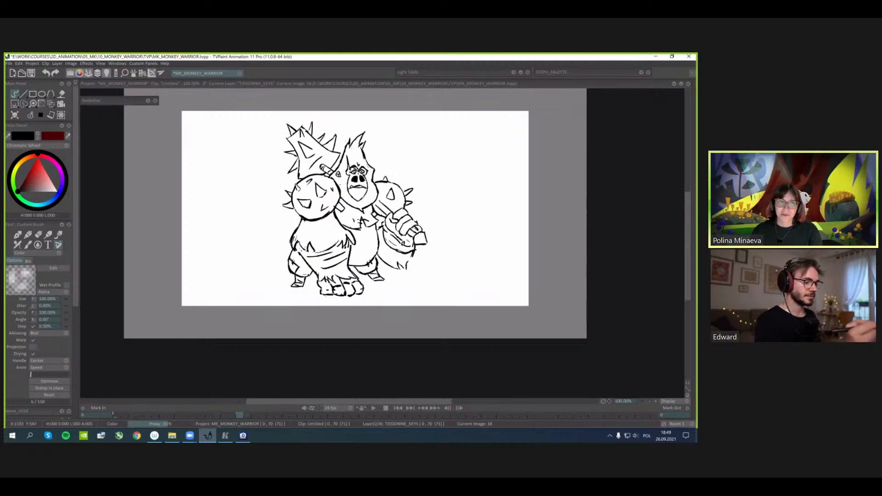
pyautogui.press('Right')
pyautogui.press('Left')
pyautogui.press('Left')
pyautogui.press('Right')
pyautogui.press('Left')
pyautogui.press('Left')
pyautogui.press('Right')
pyautogui.press('Left')
pyautogui.press('Right')
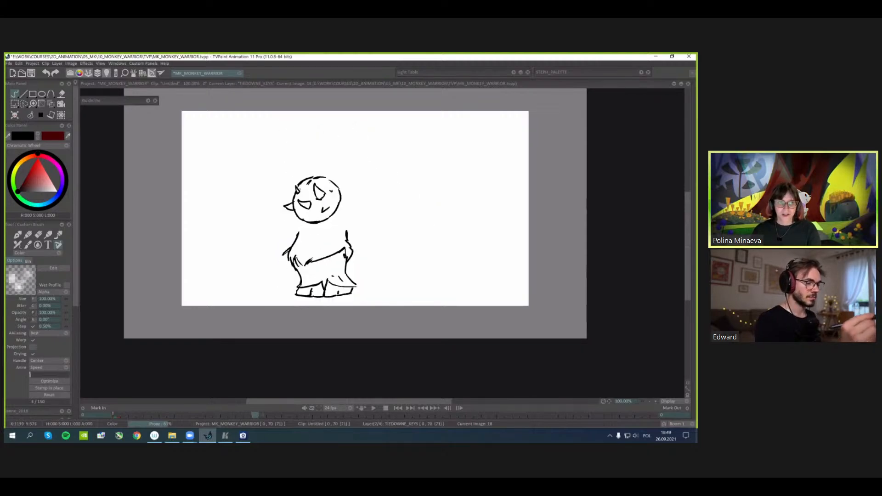
pyautogui.press('Right')
pyautogui.press('Left')
pyautogui.press('Right')
pyautogui.press('Right')
pyautogui.press('Left')
pyautogui.press('Left')
pyautogui.press('Left')
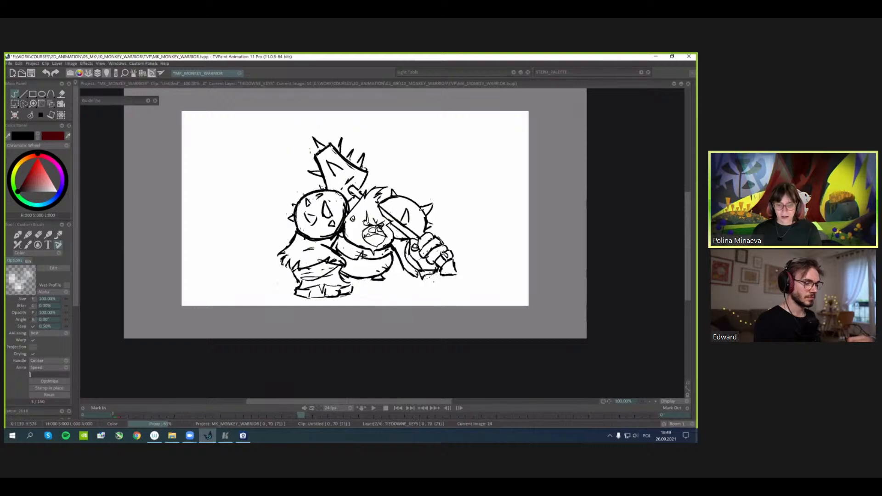
pyautogui.press('Right')
pyautogui.press('Left')
pyautogui.press('Right')
pyautogui.press('Right')
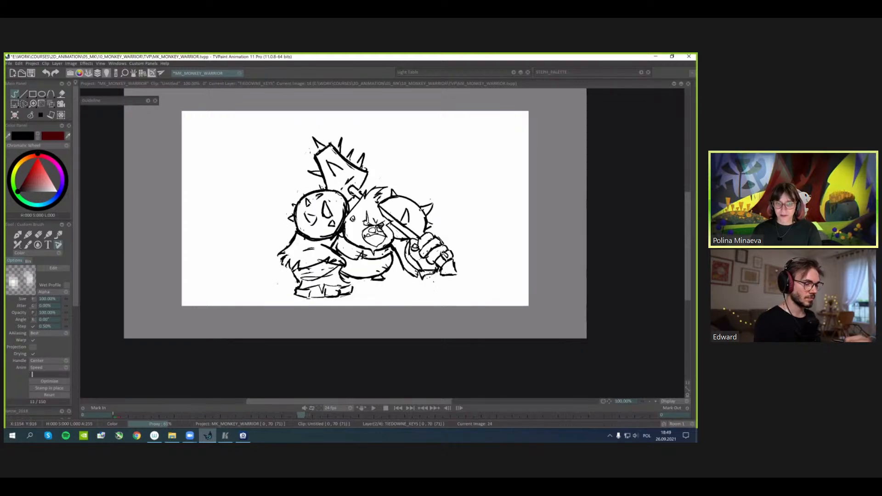
# - Draw the upper arm connecting the shoulder guard to the forearm, checking it against the adjacent poses
pyautogui.press('Left')
pyautogui.press('Left')
pyautogui.press('Right')
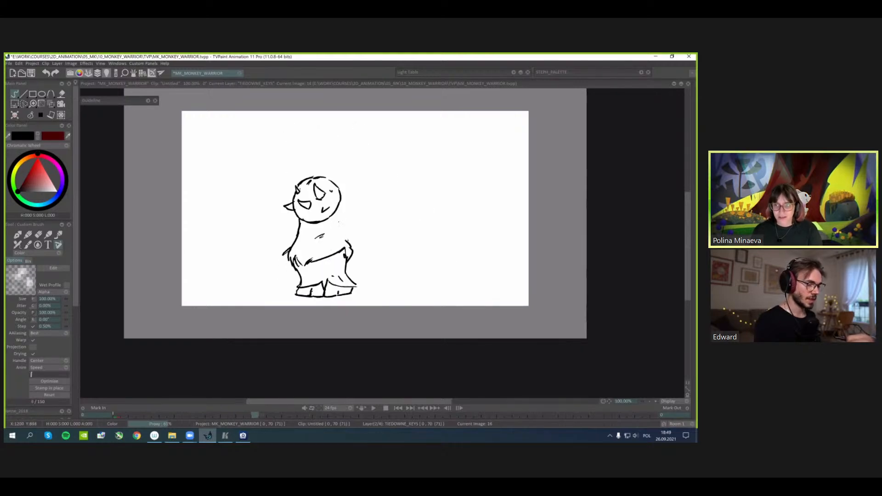
pyautogui.press('Left')
pyautogui.press('Right')
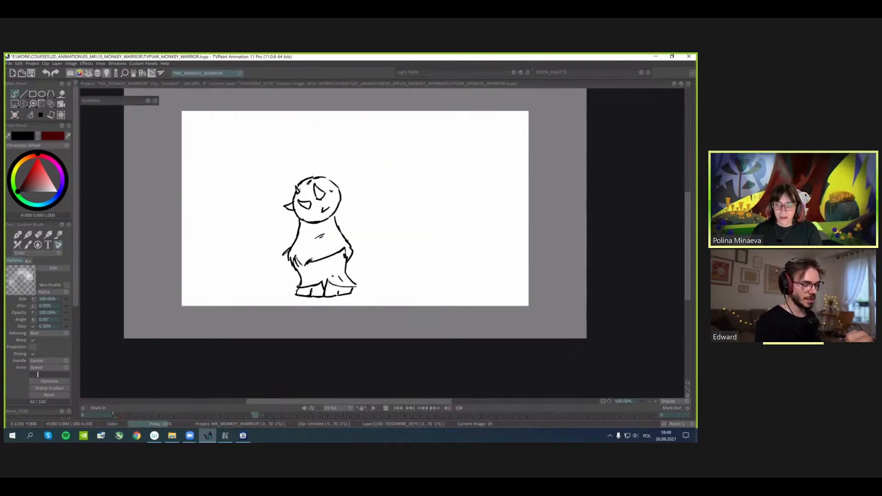
pyautogui.press('Right')
pyautogui.press('Right')
# - Lasso the forearm's fur and wrap edge, move them slightly upward, and return to the brush
pyautogui.press('s')
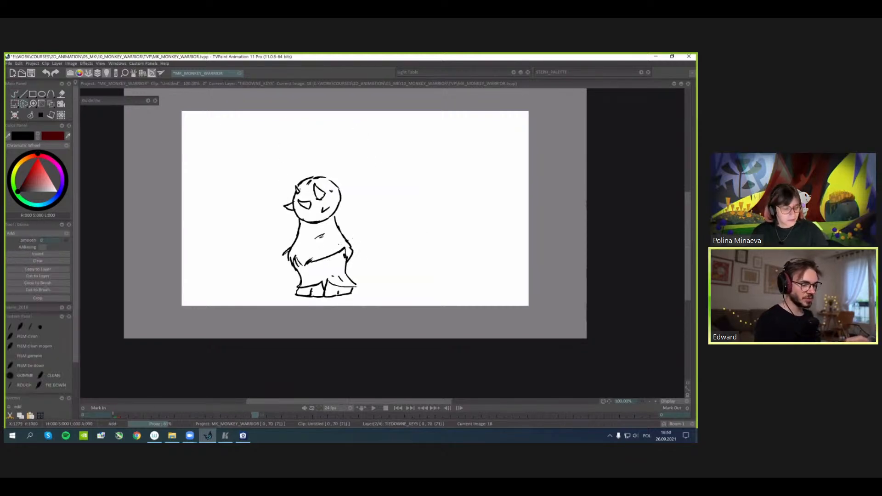
pyautogui.moveTo(354, 261)
pyautogui.mouseDown()
pyautogui.moveTo(302, 247)
pyautogui.moveTo(289, 271)
pyautogui.moveTo(356, 263)
pyautogui.moveTo(362, 252)
pyautogui.moveTo(345, 245)
pyautogui.mouseUp()
pyautogui.hotkey('ctrl', 't')
pyautogui.press('Return')
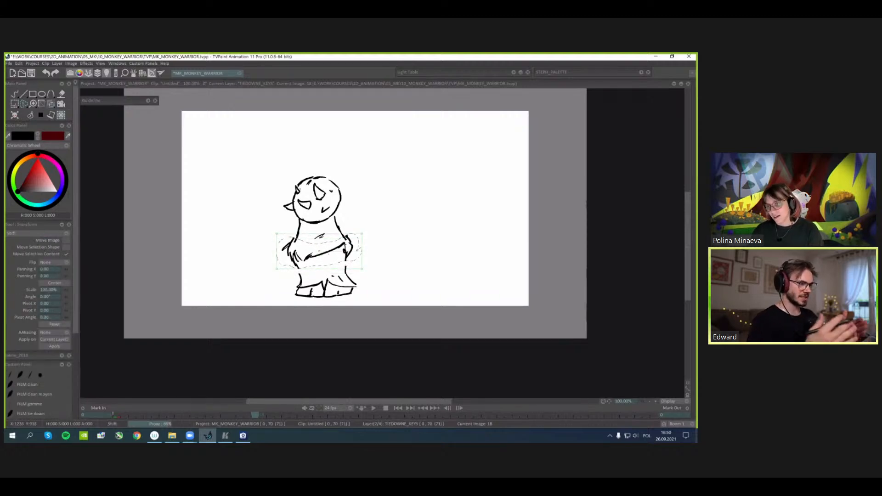
pyautogui.click(40, 116)
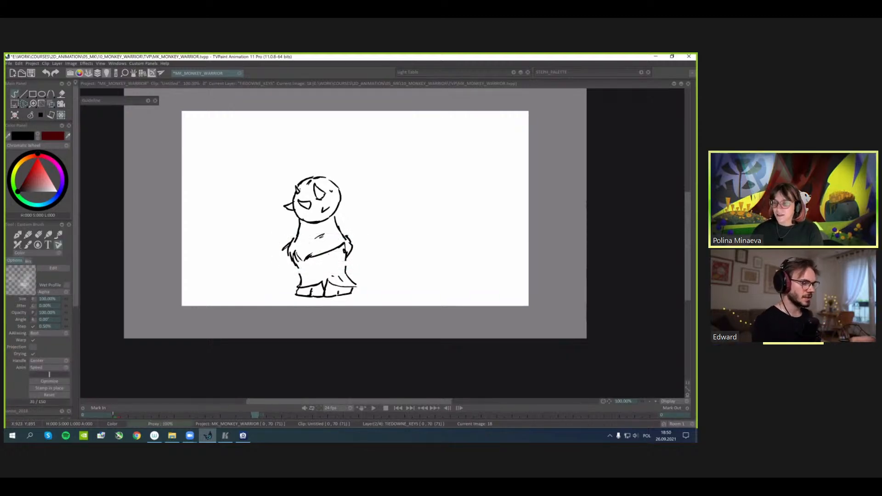
# - Redraw the arm lines joining the moved forearm section to the upper arm and the fist
pyautogui.hotkey('ctrl', 'z')
pyautogui.moveTo(298, 229); pyautogui.dragTo(291, 244)
pyautogui.moveTo(337, 222)
pyautogui.mouseDown()
pyautogui.moveTo(350, 239)
pyautogui.moveTo(337, 224)
pyautogui.mouseUp()
pyautogui.moveTo(297, 262); pyautogui.dragTo(301, 276)
pyautogui.press('Left')
pyautogui.moveTo(344, 251)
pyautogui.mouseDown()
pyautogui.moveTo(344, 273)
pyautogui.moveTo(339, 256)
pyautogui.moveTo(303, 280)
pyautogui.moveTo(351, 279)
pyautogui.mouseUp()
pyautogui.press('Right')
pyautogui.hotkey('ctrl', 'z')
# - Flip back and forth around frame 18 to check the motion of the completed front arm
pyautogui.press('Right')
pyautogui.press('Right')
pyautogui.press('Left')
pyautogui.press('Left')
pyautogui.press('Left')
pyautogui.press('Left')
pyautogui.press('Right')
pyautogui.press('Right')
pyautogui.press('Right')
pyautogui.press('Left')
pyautogui.press('Left')
pyautogui.press('Right')
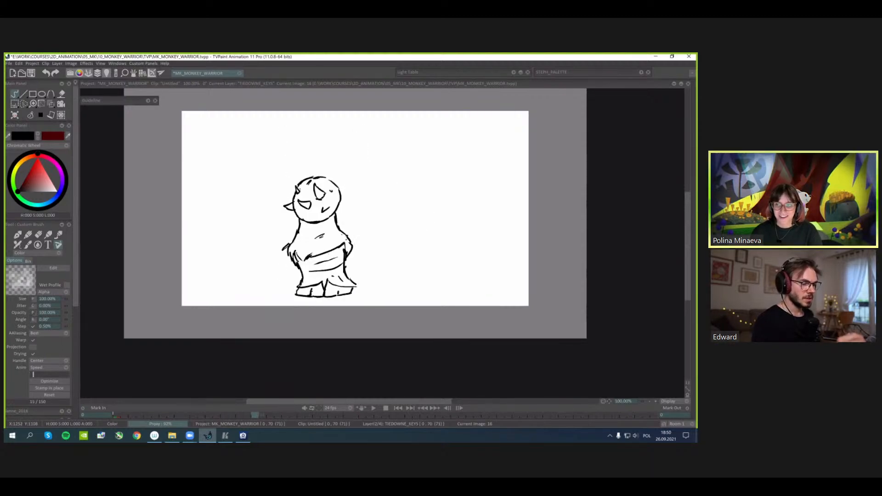
pyautogui.press('Right')
pyautogui.press('Left')
pyautogui.press('Left')
pyautogui.press('Right')
# - Add a spike to the inner side of the front shoulder guard and check it against the adjacent poses
pyautogui.moveTo(340, 204); pyautogui.dragTo(344, 211)
pyautogui.moveTo(337, 211); pyautogui.dragTo(342, 214)
pyautogui.press('Left')
pyautogui.press('Right')
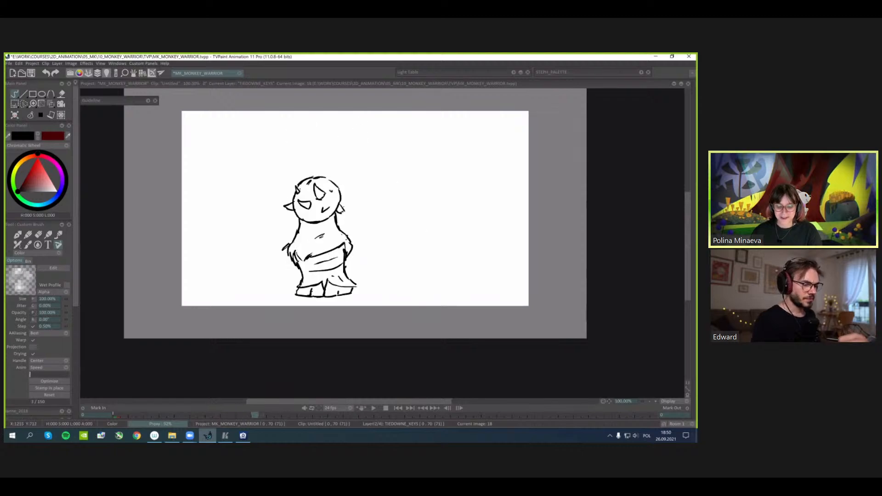
pyautogui.press('Right')
pyautogui.press('Left')
pyautogui.press('Left')
pyautogui.press('Right')
# - Show the onion skin and draw the stitched chest strap and the curve of the far shoulder
pyautogui.press('l')
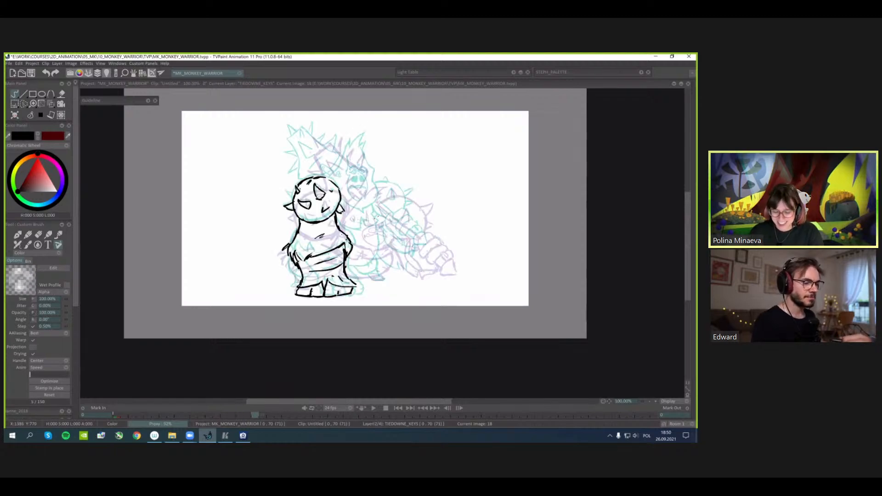
pyautogui.moveTo(374, 213); pyautogui.dragTo(372, 216)
pyautogui.moveTo(354, 227); pyautogui.dragTo(353, 223)
pyautogui.moveTo(337, 220)
pyautogui.mouseDown()
pyautogui.moveTo(360, 227)
pyautogui.moveTo(367, 200)
pyautogui.moveTo(382, 225)
pyautogui.moveTo(340, 206)
pyautogui.moveTo(354, 215)
pyautogui.mouseUp()
pyautogui.moveTo(354, 212)
pyautogui.mouseDown()
pyautogui.moveTo(345, 212)
pyautogui.moveTo(406, 218)
pyautogui.mouseUp()
pyautogui.moveTo(401, 197); pyautogui.dragTo(372, 190)
pyautogui.moveTo(372, 189)
pyautogui.mouseDown()
pyautogui.moveTo(394, 191)
pyautogui.moveTo(385, 187)
pyautogui.moveTo(385, 204)
pyautogui.mouseUp()
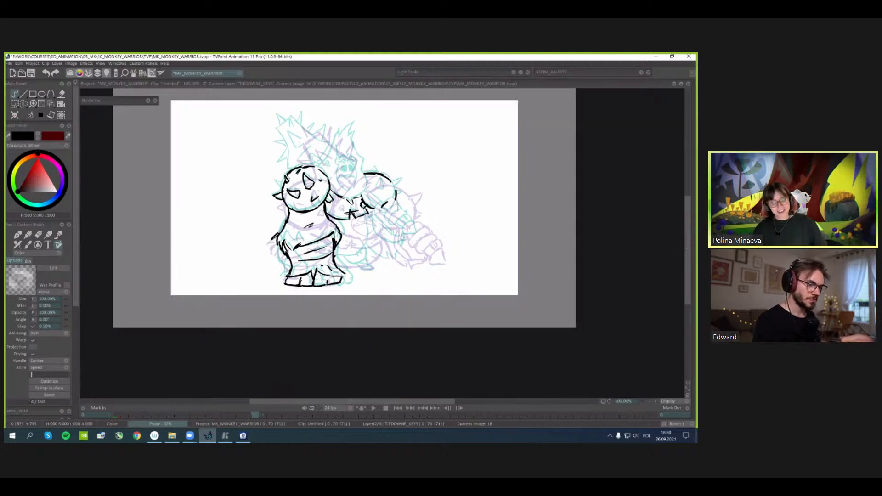
# - Draw the far forearm and the fingers gripping the end of the weapon handle
pyautogui.moveTo(381, 204)
pyautogui.mouseDown()
pyautogui.moveTo(374, 212)
pyautogui.moveTo(388, 232)
pyautogui.mouseUp()
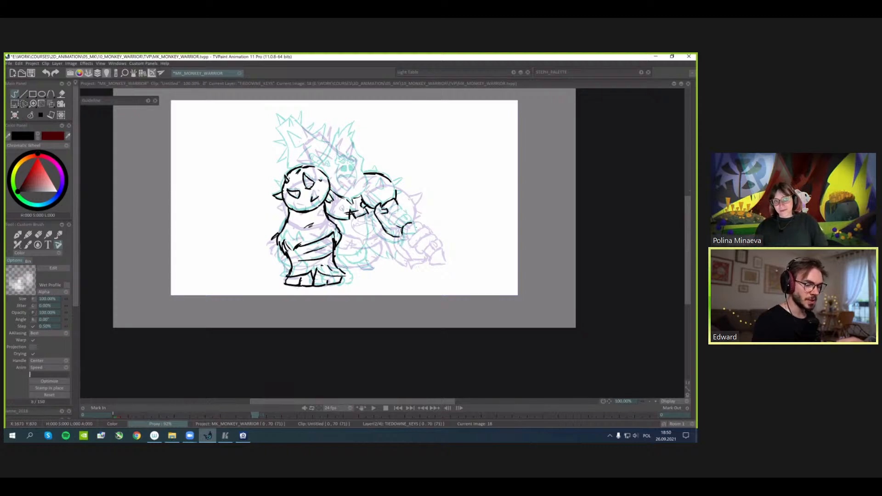
pyautogui.moveTo(414, 223)
pyautogui.mouseDown()
pyautogui.moveTo(415, 236)
pyautogui.moveTo(403, 235)
pyautogui.mouseUp()
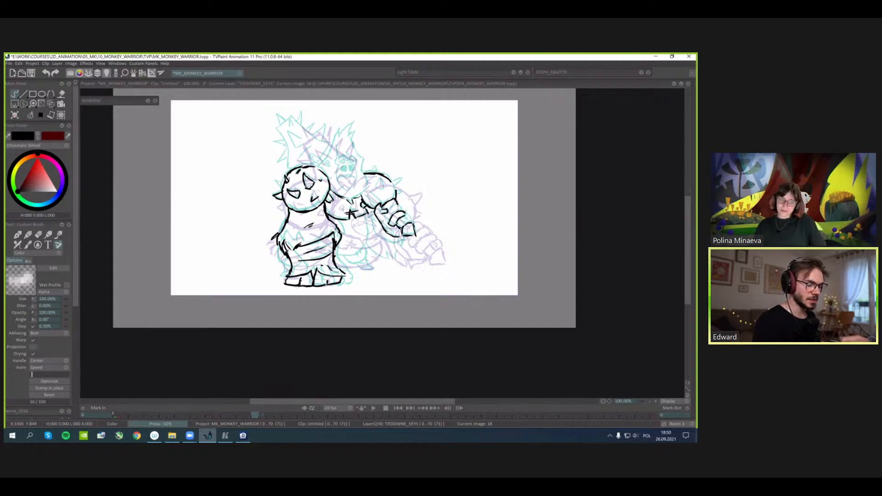
pyautogui.moveTo(394, 226); pyautogui.dragTo(394, 222)
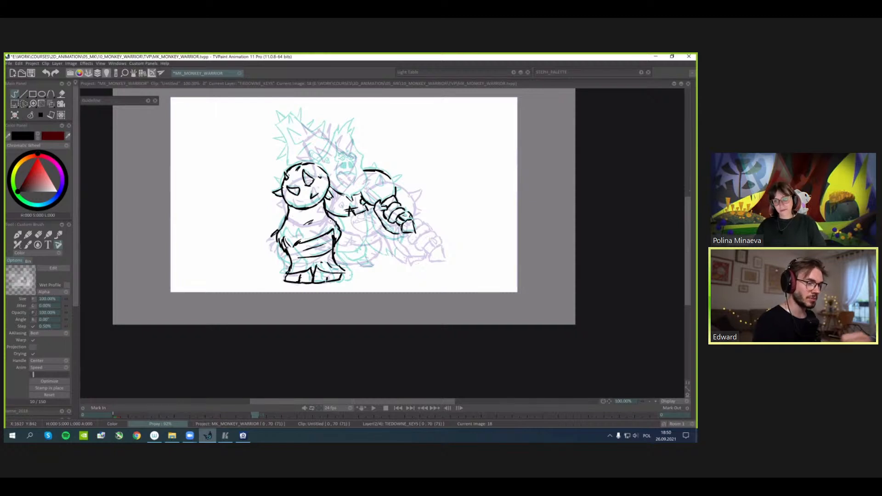
# - Draw the weapon handle across the chest and the spikes on the far shoulder guard
pyautogui.moveTo(380, 183)
pyautogui.mouseDown()
pyautogui.moveTo(366, 224)
pyautogui.moveTo(375, 223)
pyautogui.moveTo(369, 207)
pyautogui.moveTo(350, 223)
pyautogui.mouseUp()
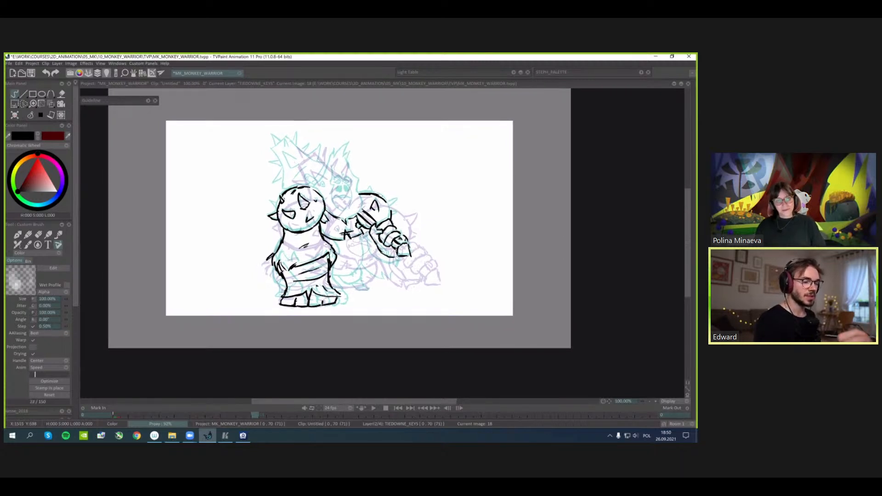
pyautogui.press('l')
pyautogui.press('l')
pyautogui.moveTo(388, 201)
pyautogui.mouseDown()
pyautogui.moveTo(391, 211)
pyautogui.moveTo(398, 199)
pyautogui.mouseUp()
pyautogui.moveTo(398, 198); pyautogui.dragTo(389, 204)
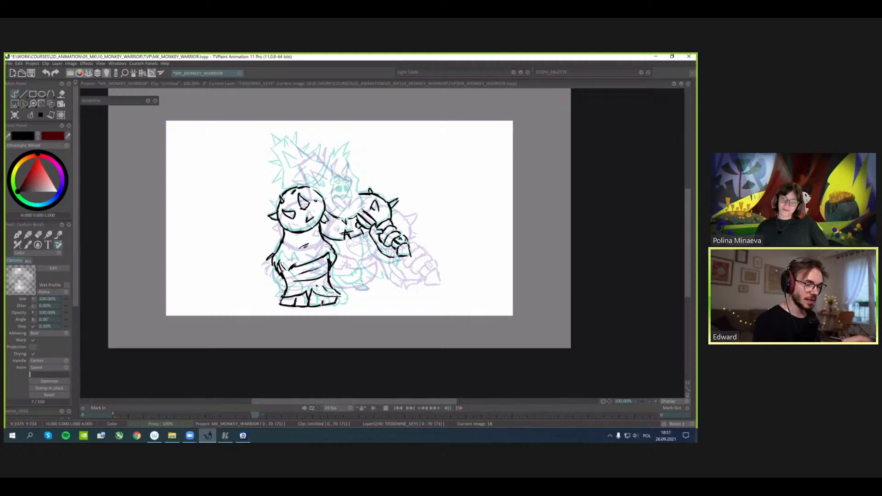
# - Hide the onion skin and flip between frame 18 and its neighbours to check the far arm's motion
pyautogui.press('l')
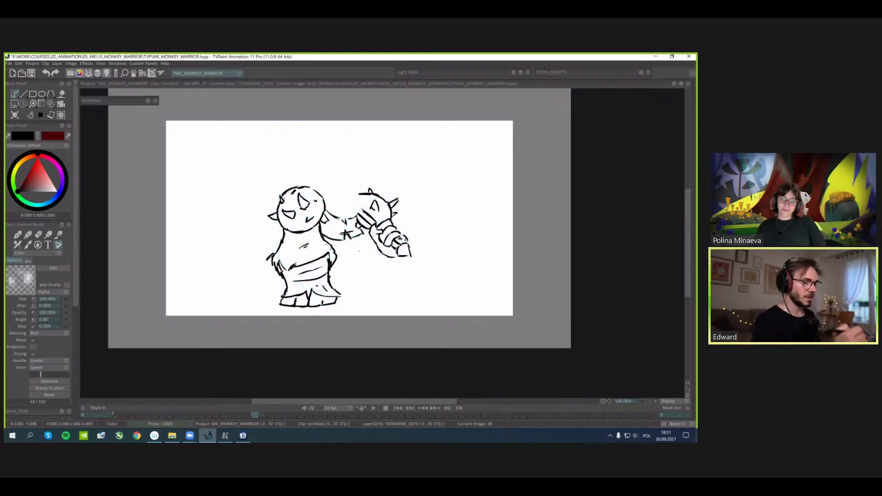
pyautogui.press('Right')
pyautogui.press('Right')
pyautogui.press('Left')
pyautogui.press('Left')
pyautogui.press('Right')
pyautogui.press('Left')
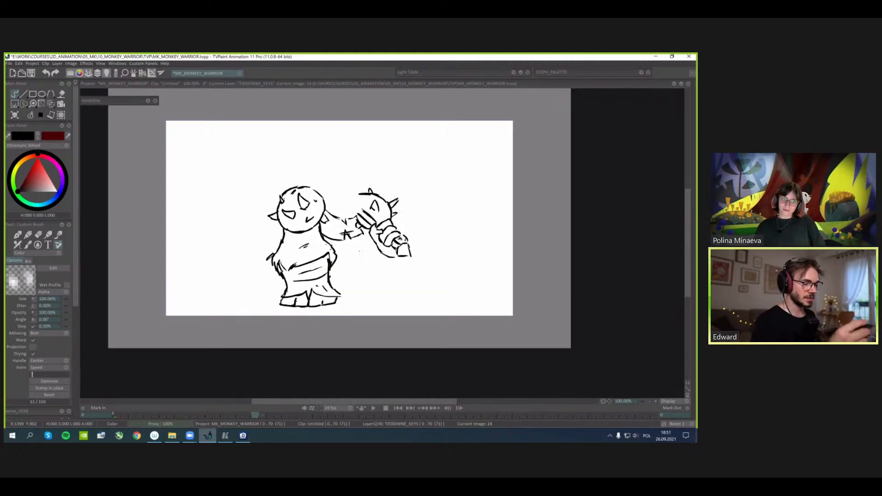
pyautogui.press('Left')
pyautogui.press('Right')
pyautogui.press('Left')
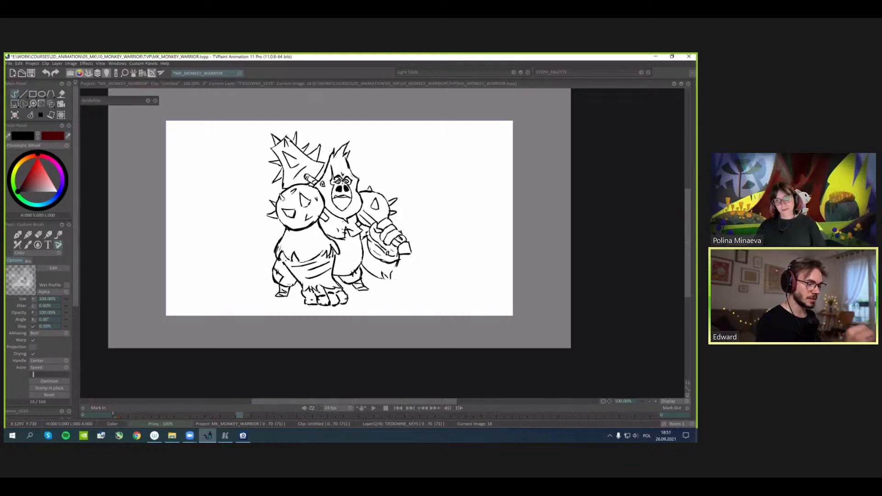
pyautogui.press('Right')
pyautogui.press('Left')
pyautogui.press('Right')
pyautogui.press('Left')
pyautogui.press('Right')
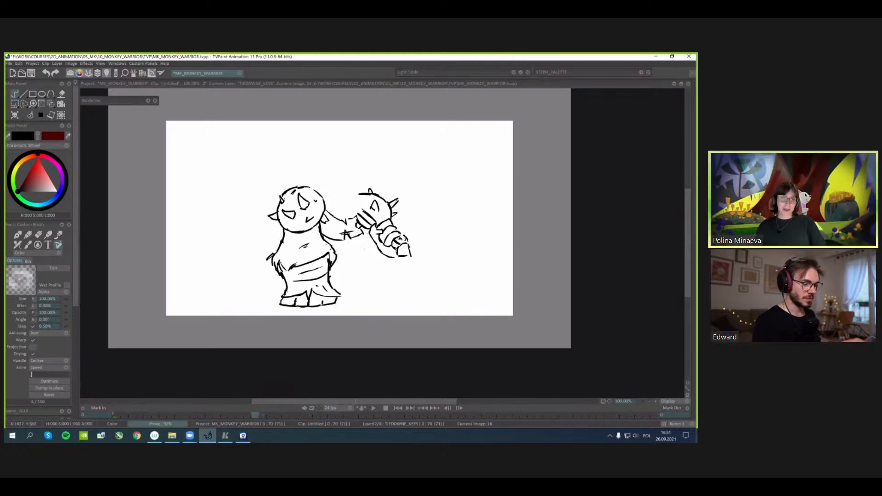
# - Show the onion skin and draw the belly, the far leg and the leg behind the front arm
pyautogui.press('l')
pyautogui.hotkey('ctrl', 'z')
pyautogui.moveTo(331, 274)
pyautogui.mouseDown()
pyautogui.moveTo(359, 271)
pyautogui.moveTo(366, 252)
pyautogui.mouseUp()
pyautogui.moveTo(337, 284)
pyautogui.mouseDown()
pyautogui.moveTo(346, 275)
pyautogui.moveTo(360, 280)
pyautogui.mouseUp()
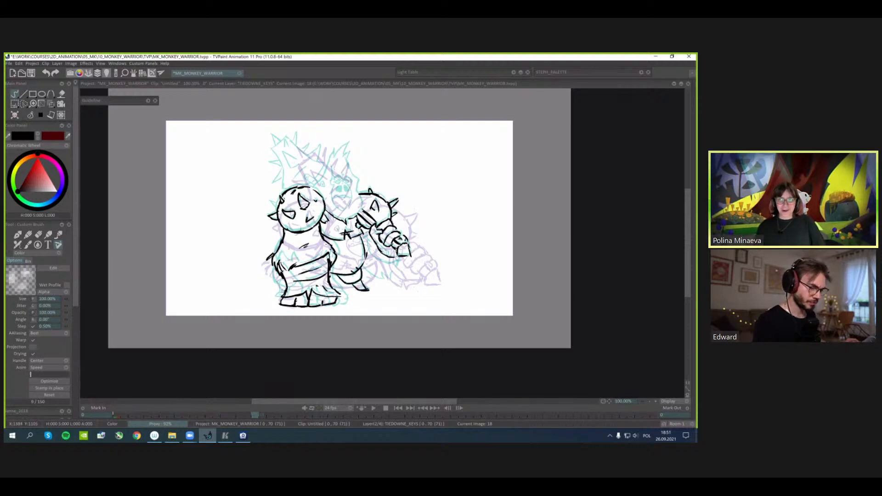
pyautogui.moveTo(340, 218); pyautogui.dragTo(350, 216)
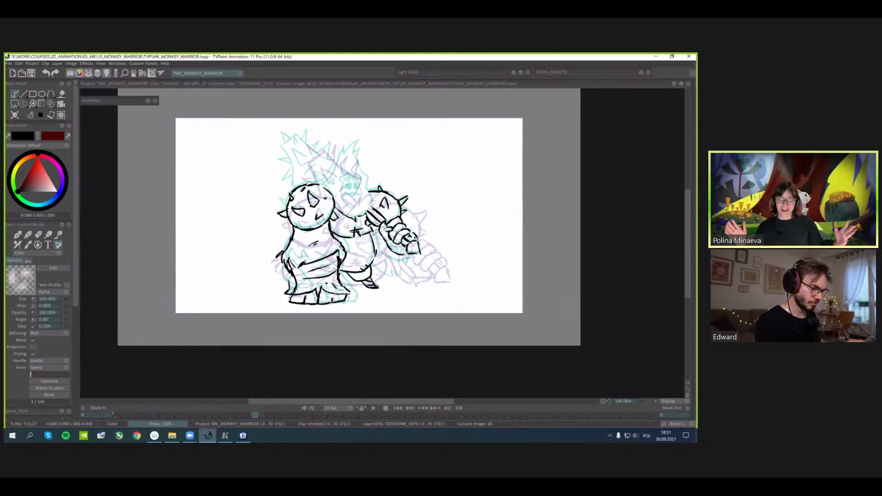
pyautogui.moveTo(287, 280); pyautogui.dragTo(292, 283)
# - Hide the onion skin, flip between frame 18 and its neighbouring key drawings to check the body motion, and show the onion skin again
pyautogui.moveTo(387, 212); pyautogui.dragTo(385, 216)
pyautogui.scroll(2, 396, 219)
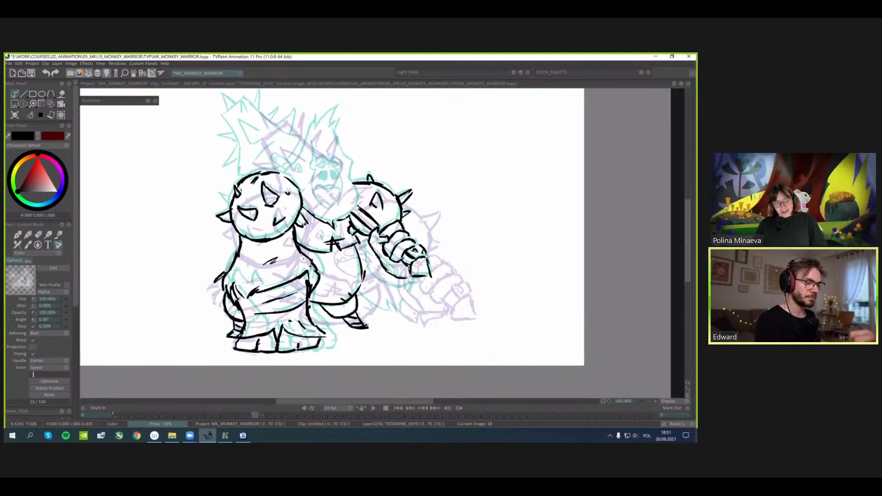
pyautogui.moveTo(358, 188); pyautogui.dragTo(358, 205)
pyautogui.moveTo(373, 196); pyautogui.dragTo(372, 208)
pyautogui.press('l')
pyautogui.press('Left')
pyautogui.press('Left')
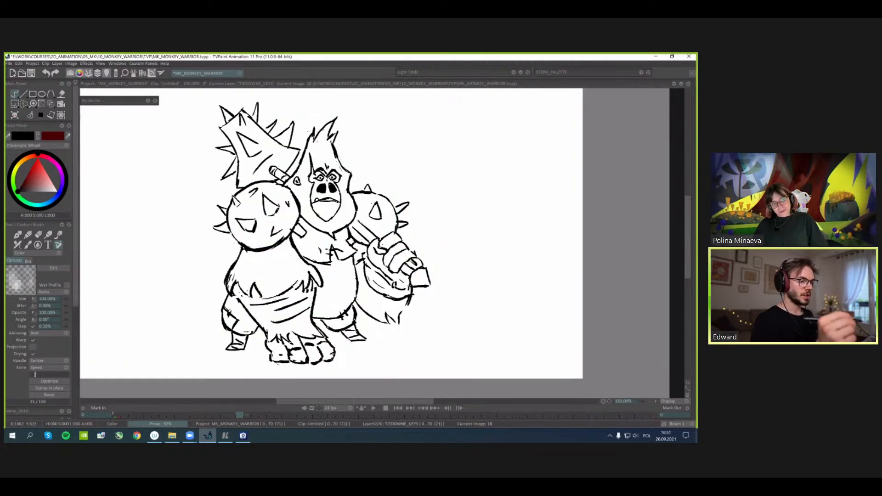
pyautogui.press('Right')
pyautogui.press('Right')
pyautogui.press('Right')
pyautogui.press('Right')
pyautogui.press('Right')
pyautogui.press('Right')
pyautogui.press('Right')
pyautogui.press('Right')
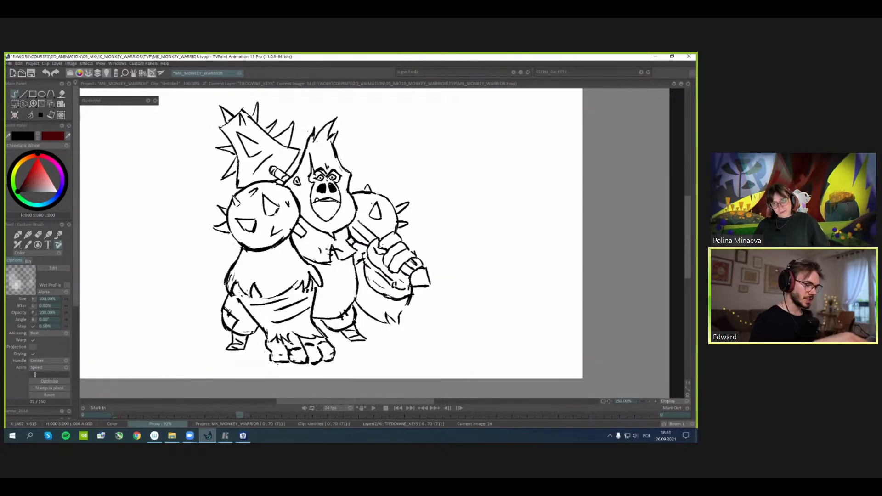
pyautogui.press('Left')
pyautogui.press('Left')
pyautogui.press('Right')
pyautogui.press('Right')
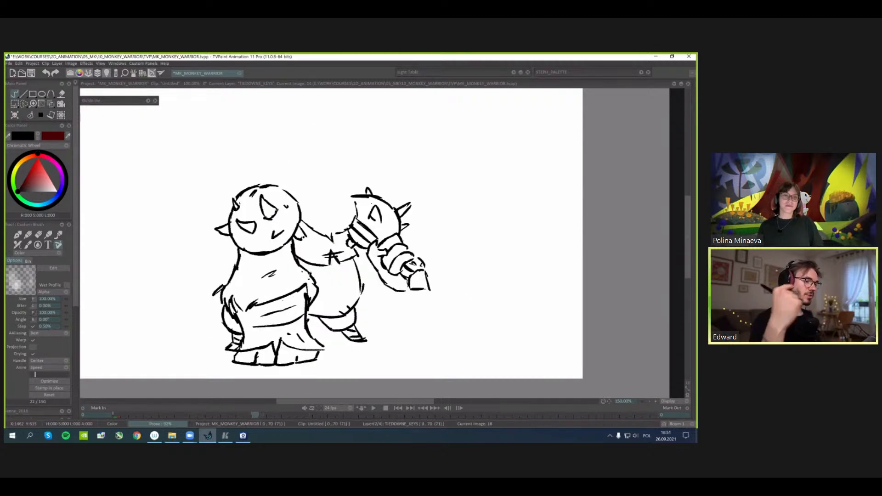
pyautogui.press('Left')
pyautogui.press('Right')
pyautogui.press('Left')
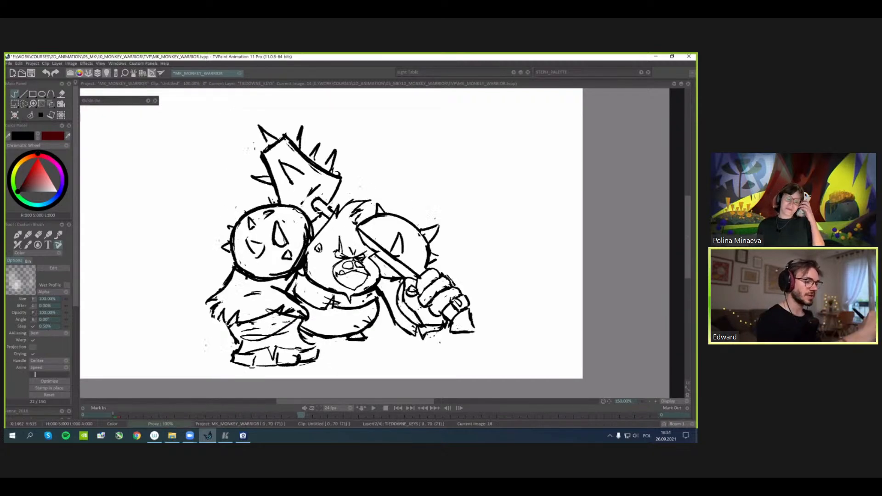
pyautogui.press('Right')
pyautogui.press('Left')
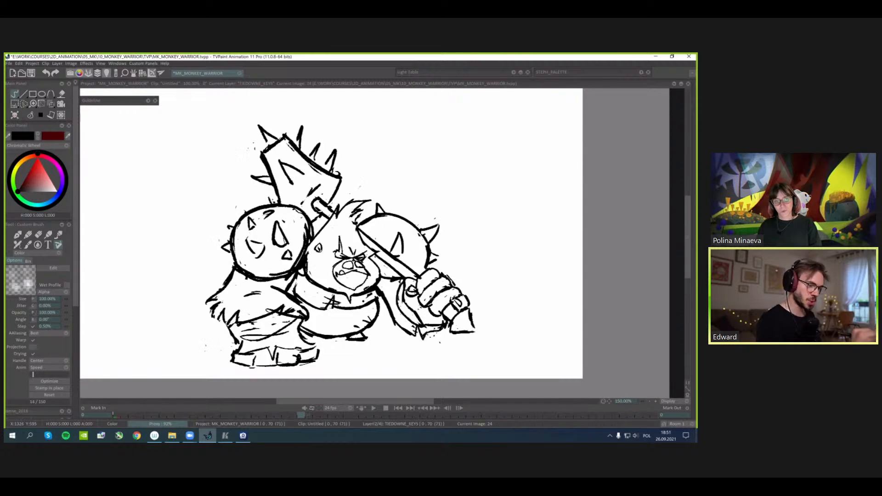
pyautogui.press('Left')
pyautogui.press('Right')
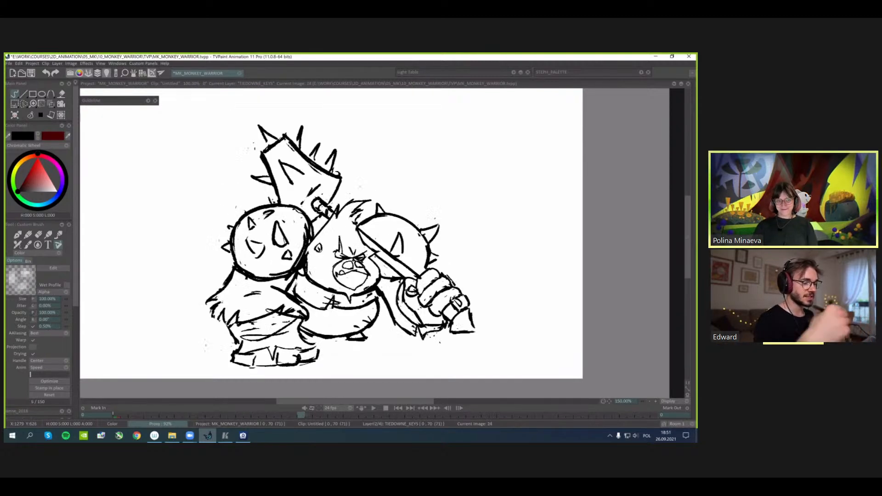
pyautogui.press('Left')
pyautogui.press('Right')
pyautogui.press('Right')
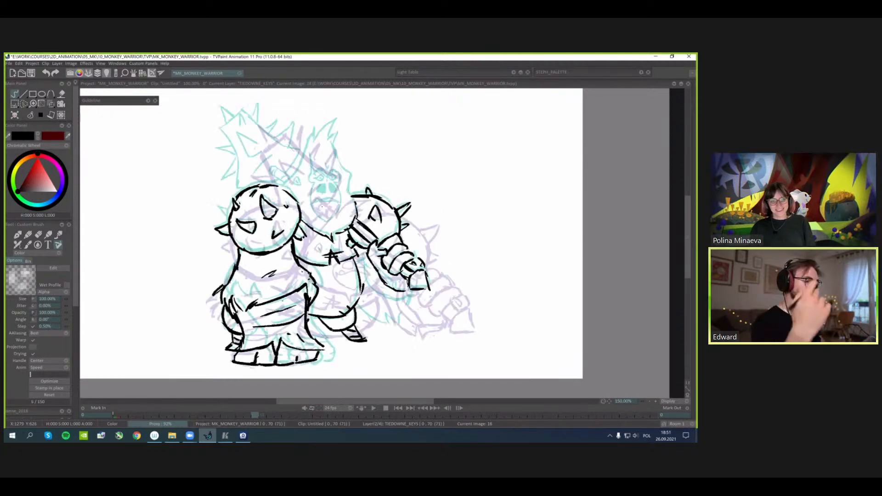
pyautogui.press('Left')
pyautogui.press('Right')
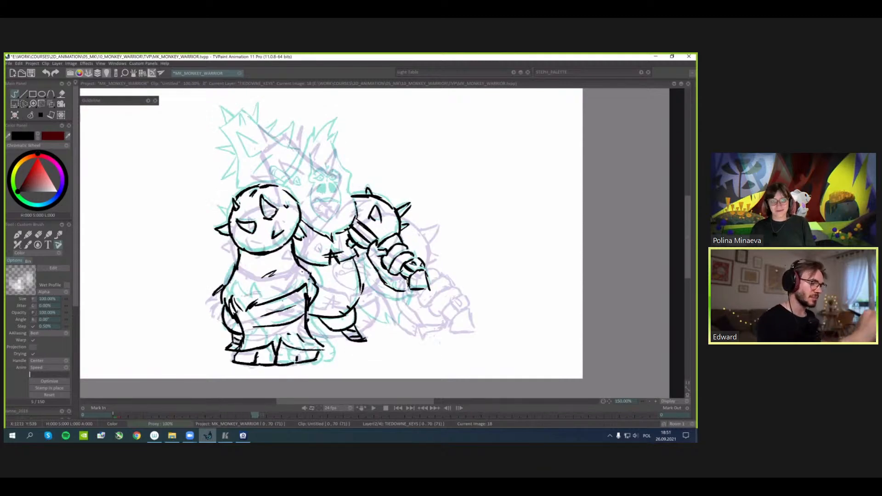
# - Open the Light Table and shift the previous key's onion skin to guide the head placement on frame 18
pyautogui.moveTo(458, 255); pyautogui.dragTo(460, 265)
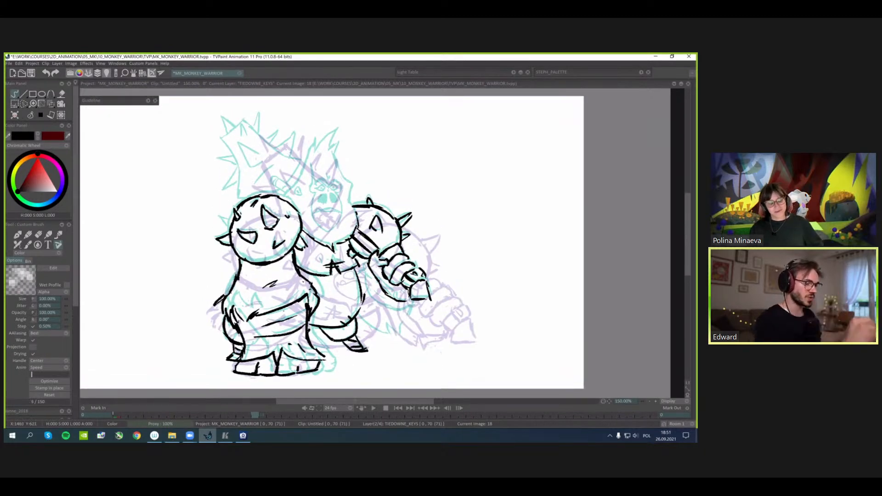
pyautogui.moveTo(354, 183); pyautogui.dragTo(401, 201)
pyautogui.click(514, 73)
pyautogui.click(457, 132)
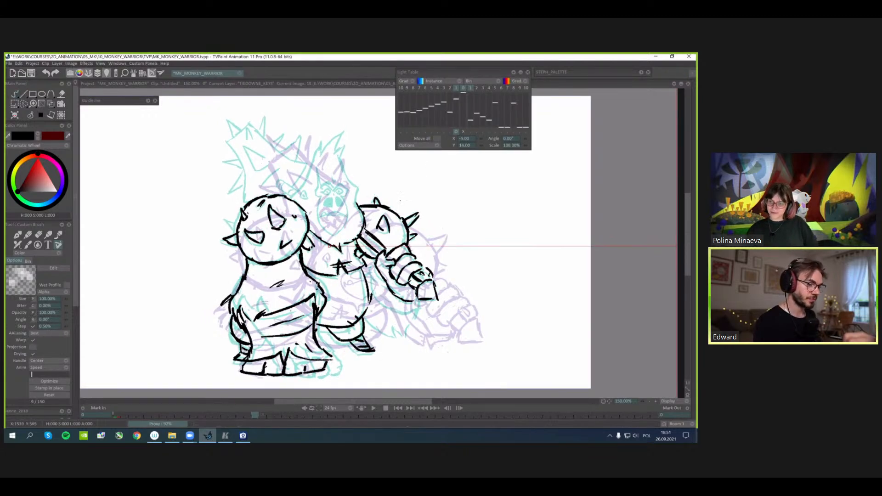
pyautogui.press('b')
# - Draw the head outline on frame 18 with the pointed hair tuft, jaw and inner face contour, realigning the onion skin as a guide
pyautogui.moveTo(354, 185); pyautogui.dragTo(355, 206)
pyautogui.scroll(1, 386, 243)
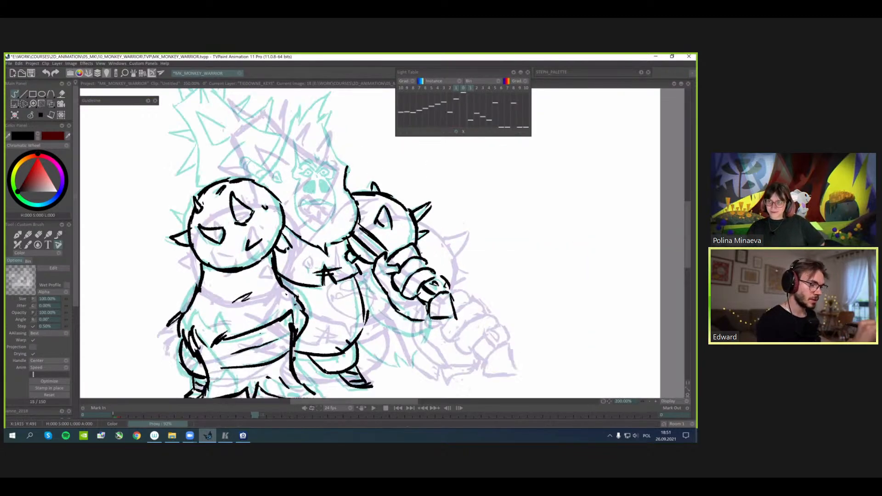
pyautogui.moveTo(291, 181)
pyautogui.mouseDown()
pyautogui.moveTo(292, 212)
pyautogui.moveTo(313, 233)
pyautogui.moveTo(330, 203)
pyautogui.moveTo(327, 181)
pyautogui.moveTo(327, 194)
pyautogui.mouseUp()
pyautogui.hotkey('ctrl', 'z')
pyautogui.moveTo(368, 230); pyautogui.dragTo(369, 247)
pyautogui.moveTo(256, 199)
pyautogui.mouseDown()
pyautogui.moveTo(296, 122)
pyautogui.moveTo(327, 106)
pyautogui.moveTo(317, 138)
pyautogui.moveTo(347, 185)
pyautogui.moveTo(377, 184)
pyautogui.mouseUp()
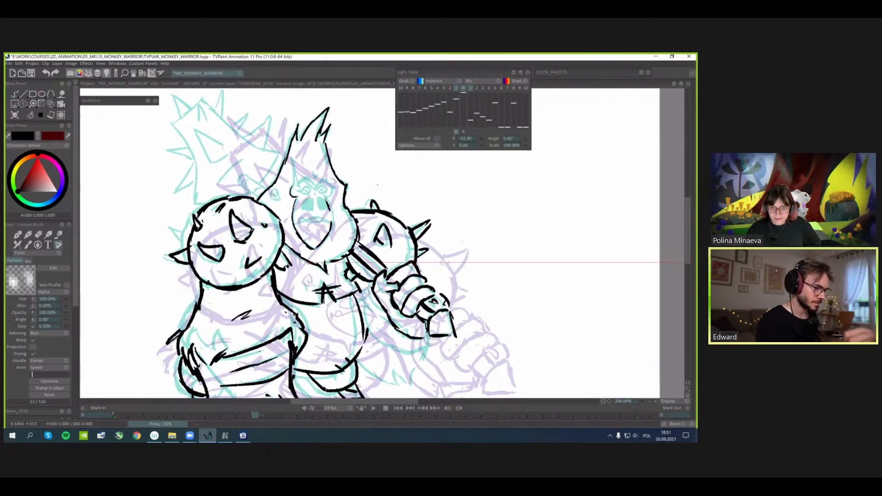
pyautogui.press('Escape')
# - Draw the ear, eyes, frowning brow, filled nostrils and mouth on the head at frame 18
pyautogui.moveTo(273, 190)
pyautogui.mouseDown()
pyautogui.moveTo(279, 199)
pyautogui.moveTo(307, 189)
pyautogui.mouseUp()
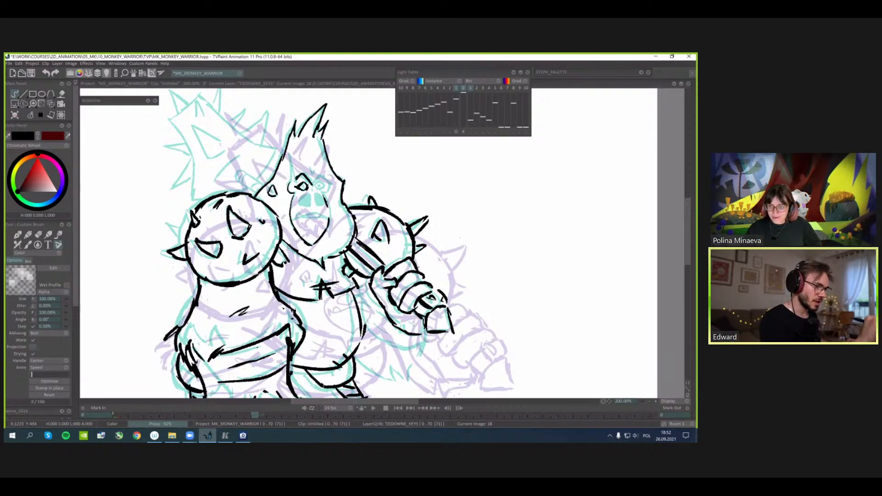
pyautogui.moveTo(289, 154)
pyautogui.mouseDown()
pyautogui.moveTo(294, 179)
pyautogui.moveTo(318, 183)
pyautogui.mouseUp()
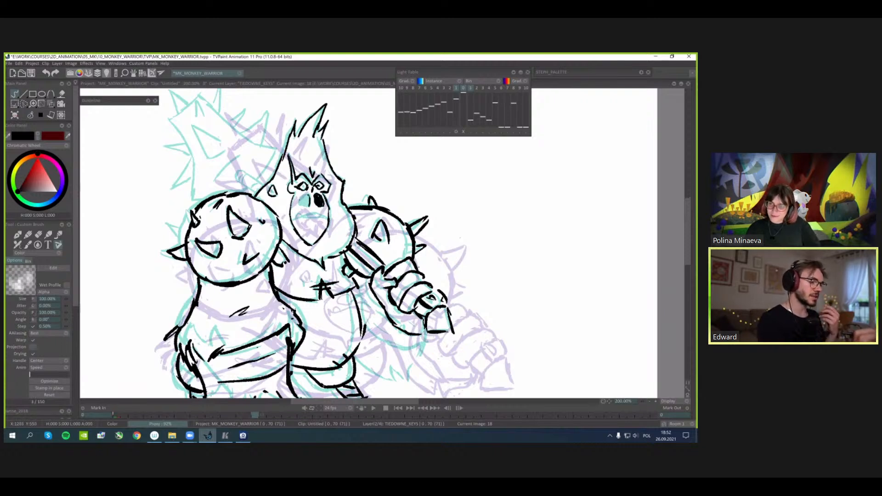
pyautogui.moveTo(303, 197); pyautogui.dragTo(304, 202)
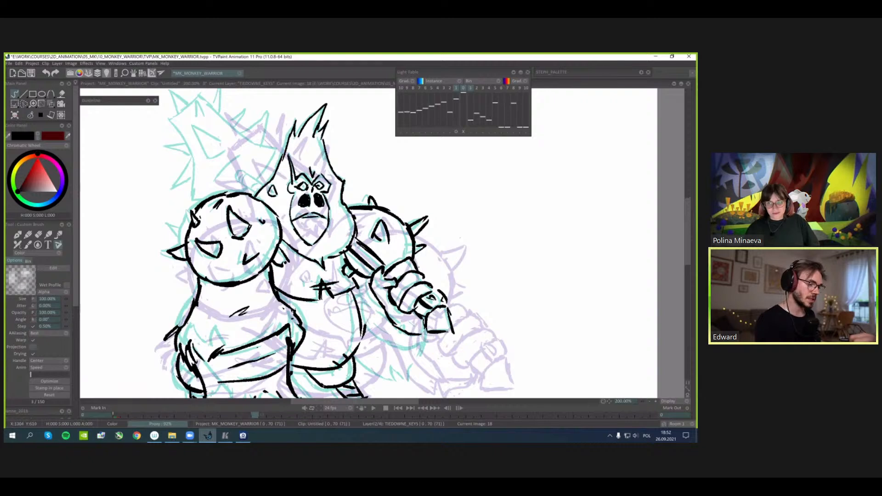
pyautogui.scroll(-1, 395, 237)
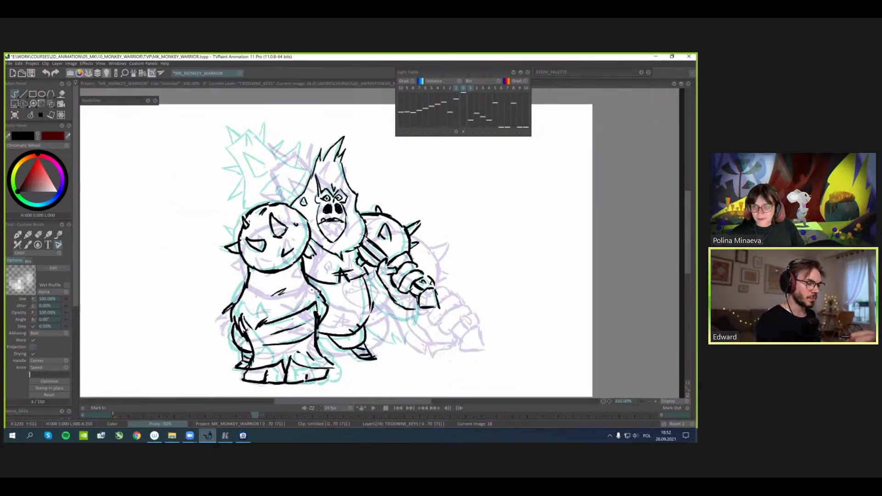
# - Flip between frame 18 and the key drawings around it to check how the new head moves
pyautogui.press('Left')
pyautogui.press('Right')
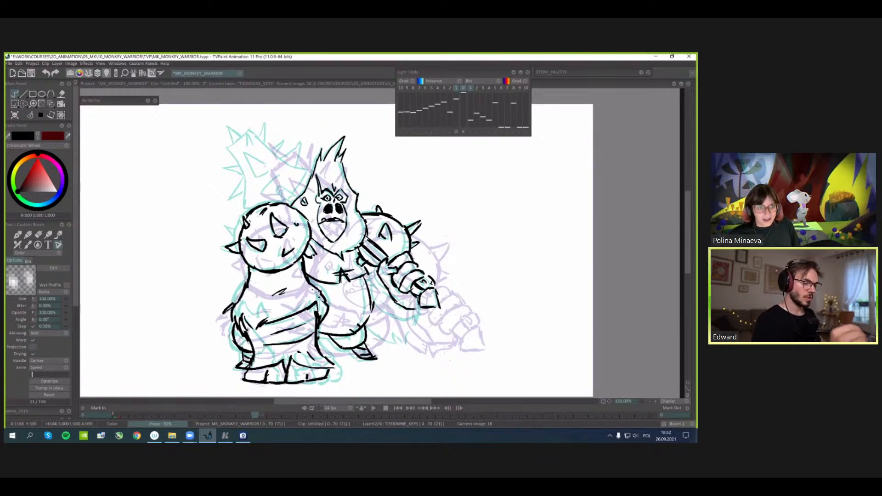
pyautogui.press('Left')
pyautogui.press('Left')
pyautogui.press('Right')
pyautogui.press('Right')
pyautogui.press('Left')
pyautogui.press('Left')
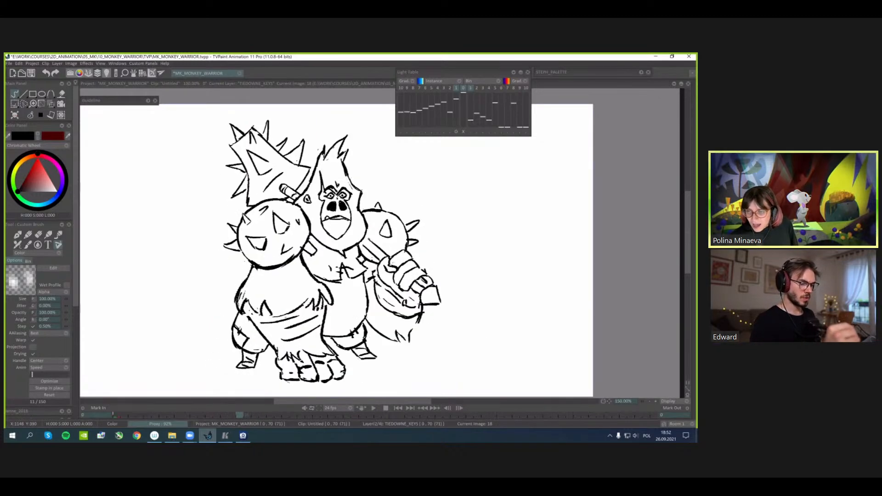
pyautogui.press('Right')
pyautogui.press('Left')
pyautogui.press('Right')
pyautogui.press('Left')
pyautogui.press('Right')
pyautogui.press('Left')
pyautogui.press('Left')
pyautogui.press('Left')
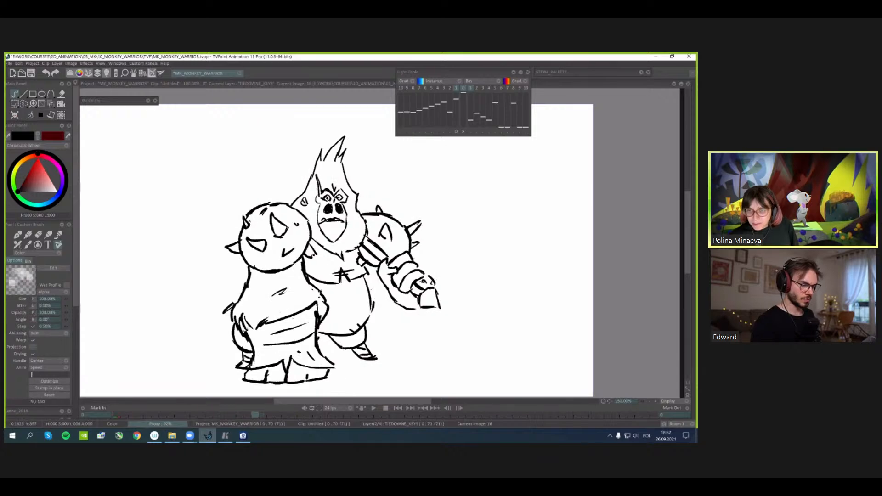
pyautogui.press('Right')
pyautogui.press('Right')
pyautogui.press('Right')
pyautogui.press('Left')
pyautogui.press('Left')
pyautogui.press('Left')
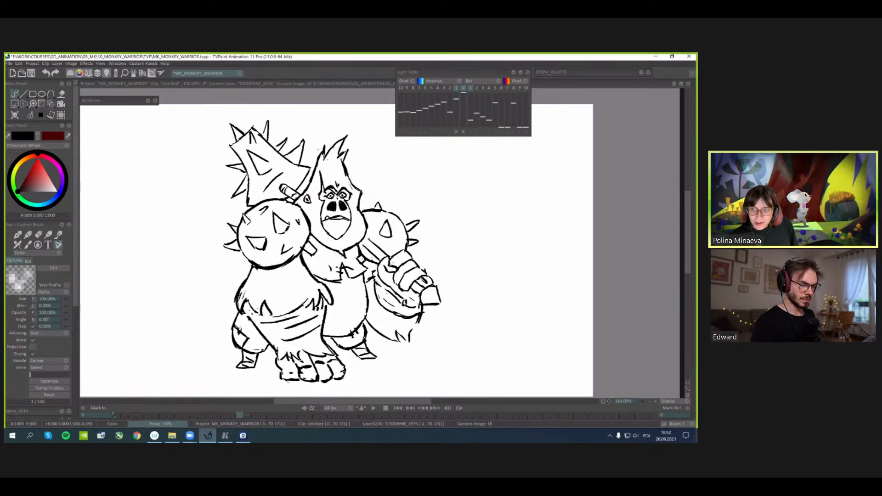
pyautogui.press('Right')
pyautogui.press('Left')
pyautogui.press('Right')
pyautogui.press('Left')
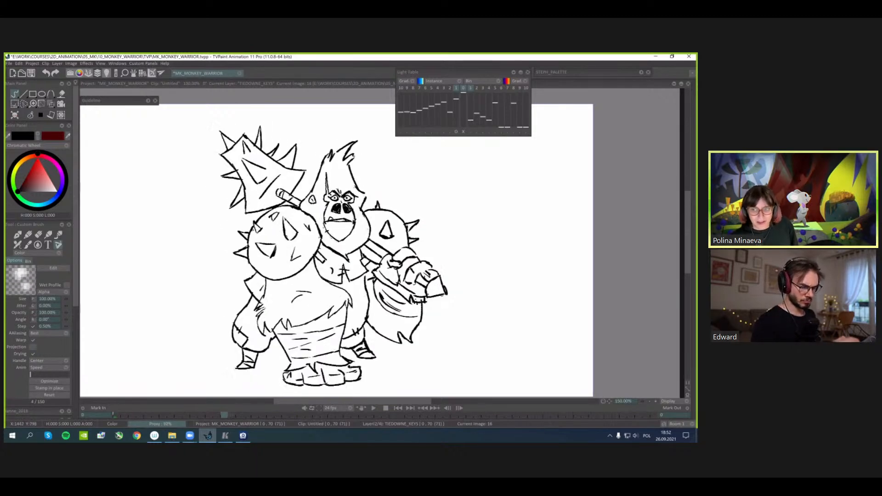
# - Flip through the first key poses up to frame 18 to compare the front arm, weapon and head positions
pyautogui.press('Left')
pyautogui.press('Right')
pyautogui.press('Right')
pyautogui.press('Right')
pyautogui.press('Left')
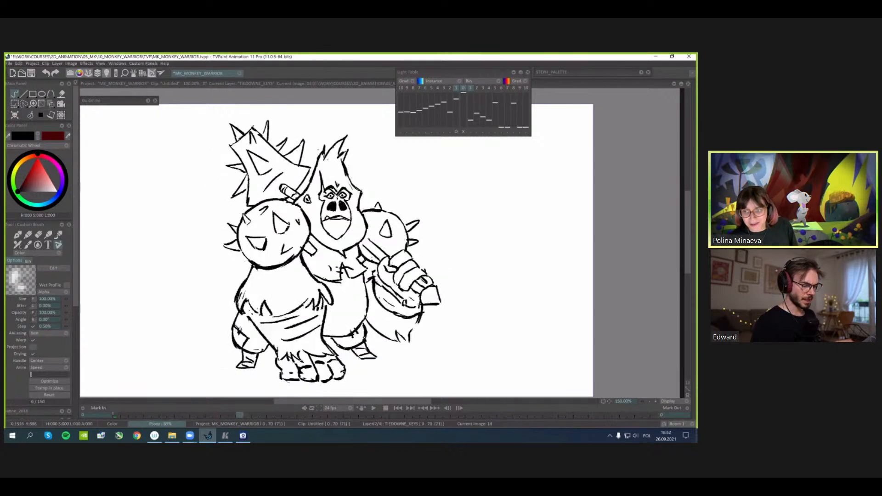
pyautogui.press('Right')
pyautogui.press('Left')
pyautogui.press('Right')
pyautogui.press('Right')
pyautogui.press('Left')
pyautogui.press('Left')
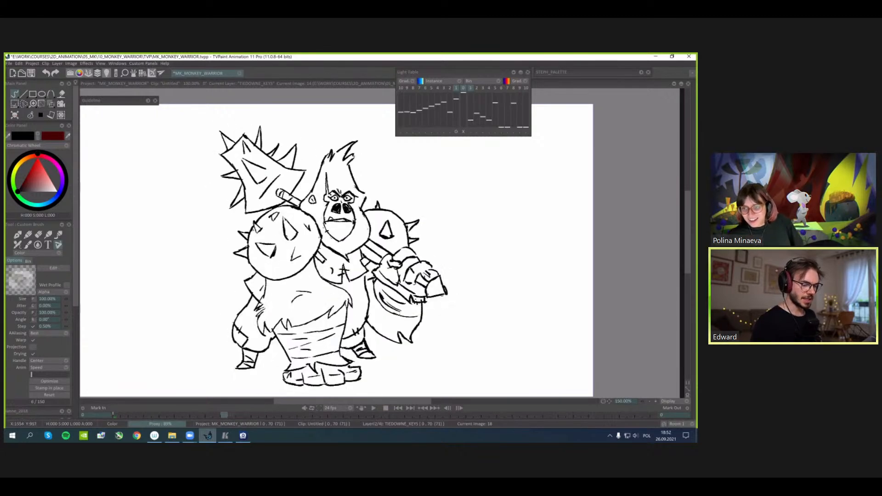
pyautogui.press('Left')
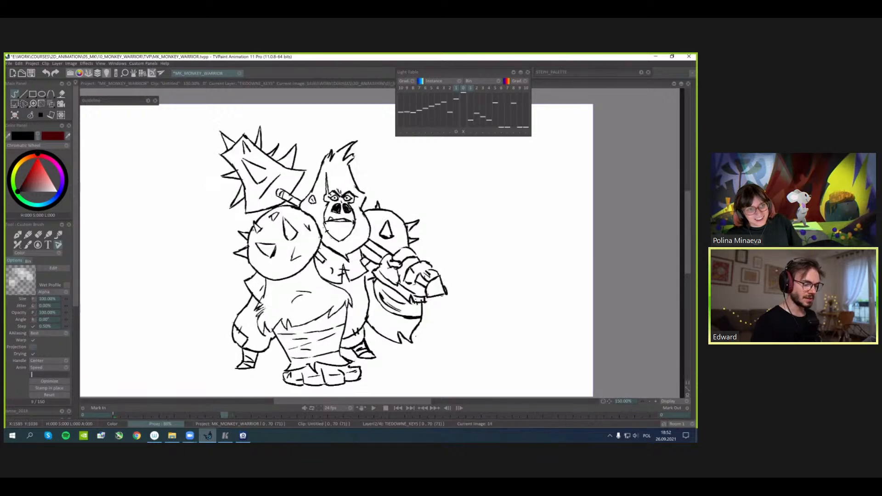
pyautogui.press('Right')
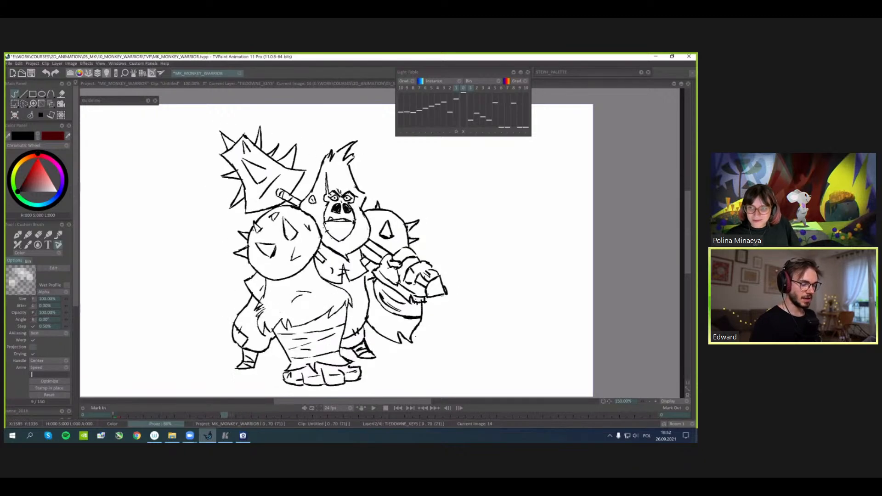
pyautogui.press('Right')
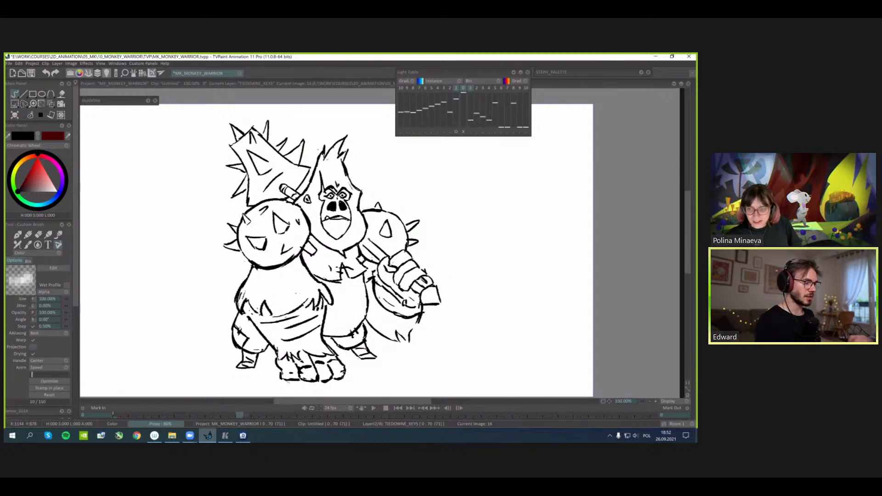
pyautogui.moveTo(372, 305); pyautogui.dragTo(414, 287)
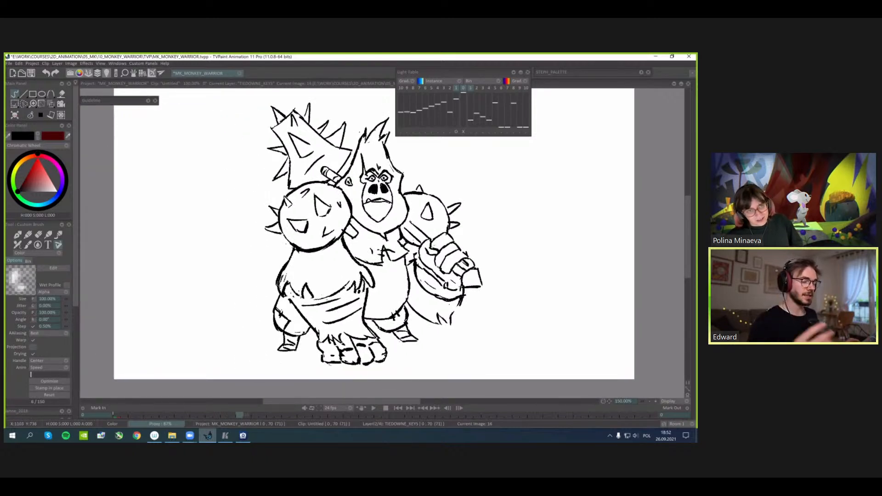
pyautogui.moveTo(541, 347); pyautogui.dragTo(537, 353)
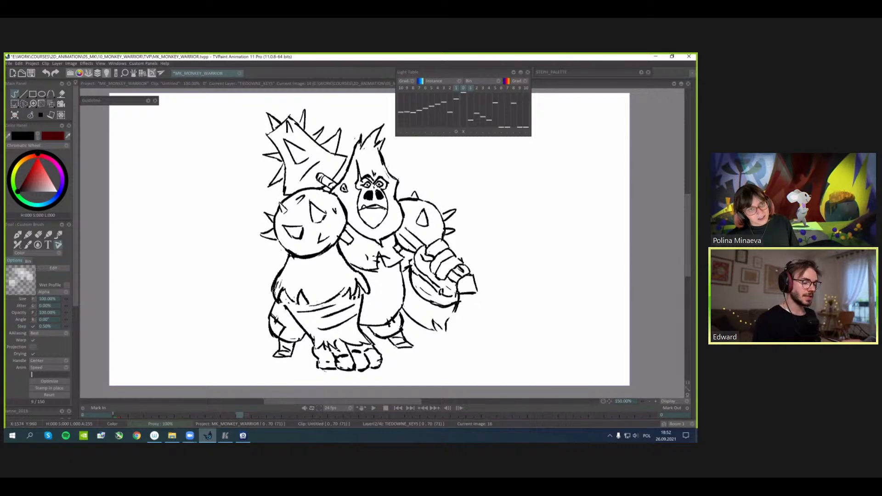
pyautogui.moveTo(405, 335); pyautogui.dragTo(399, 339)
pyautogui.press('Right')
pyautogui.press('Right')
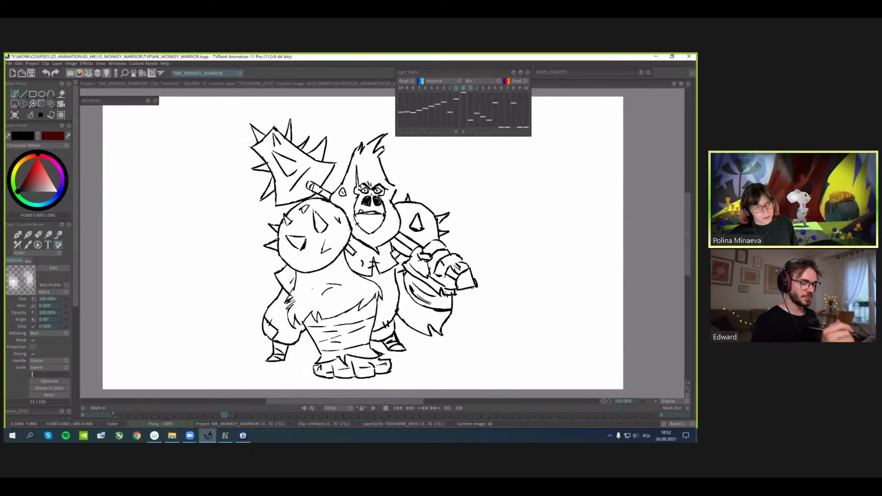
# - Step back and forth through the early key poses and undo a trial stroke near the weapon
pyautogui.press('Left')
pyautogui.press('less')
pyautogui.press('Right')
pyautogui.moveTo(444, 192)
pyautogui.mouseDown()
pyautogui.moveTo(439, 184)
pyautogui.moveTo(403, 198)
pyautogui.mouseUp()
pyautogui.press('Right')
pyautogui.press('Left')
pyautogui.press('Left')
pyautogui.press('>')
pyautogui.moveTo(310, 179)
pyautogui.mouseDown()
pyautogui.moveTo(358, 220)
pyautogui.moveTo(294, 196)
pyautogui.mouseUp()
pyautogui.hotkey('ctrl', 'z')
pyautogui.press('Right')
pyautogui.press('Right')
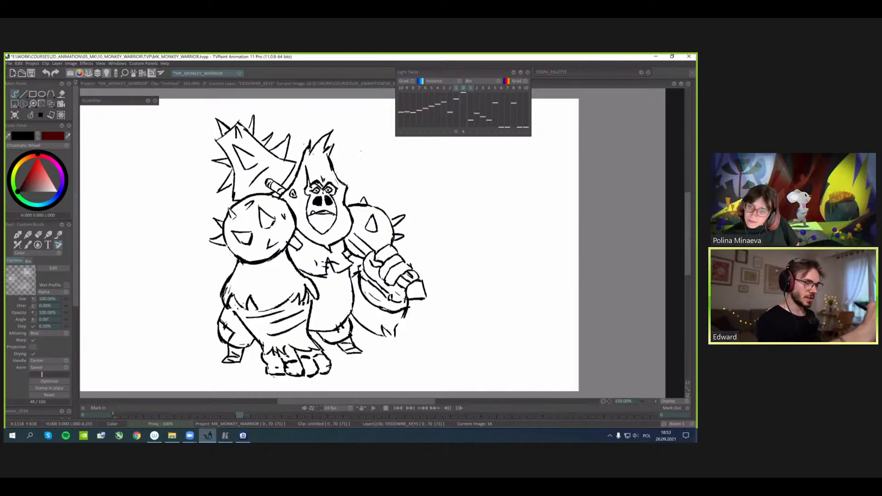
# - Draw an arrow beside the hair tuft on the key before frame 18, pointing up and back, and flip to check the direction
pyautogui.moveTo(367, 162); pyautogui.dragTo(342, 125)
pyautogui.moveTo(345, 136); pyautogui.dragTo(353, 133)
pyautogui.press('Left')
pyautogui.press('Left')
pyautogui.press('Right')
pyautogui.press('Right')
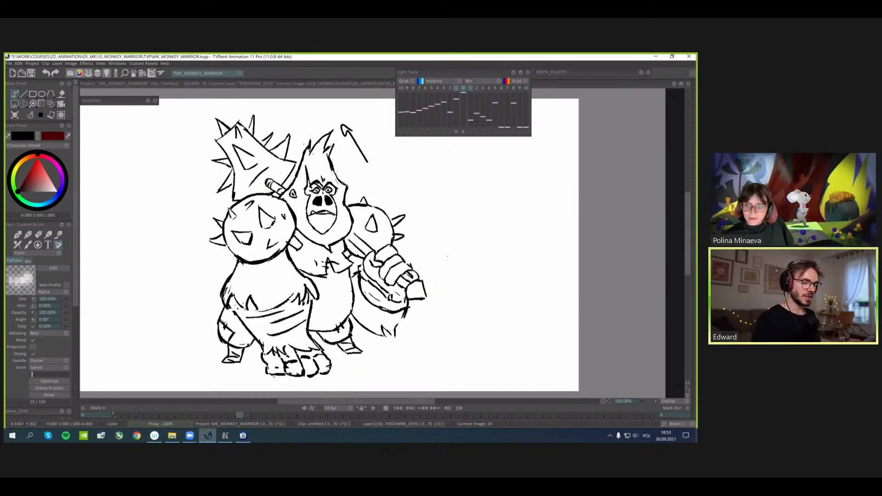
# - Sketch a small side view of the warrior beside the main drawing, with the legs, belly, large front arm and pointed head
pyautogui.moveTo(463, 302); pyautogui.dragTo(391, 319)
pyautogui.moveTo(397, 281); pyautogui.dragTo(433, 261)
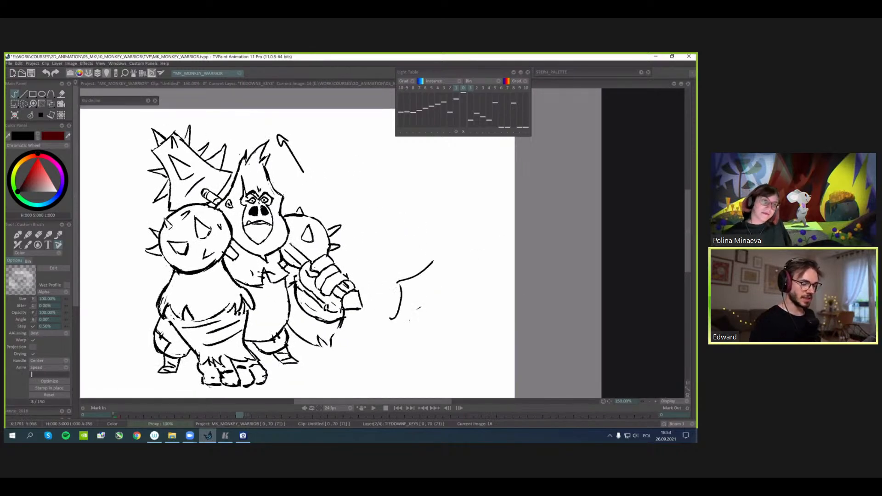
pyautogui.moveTo(392, 319)
pyautogui.mouseDown()
pyautogui.moveTo(442, 283)
pyautogui.moveTo(440, 320)
pyautogui.mouseUp()
pyautogui.moveTo(455, 264); pyautogui.dragTo(457, 289)
pyautogui.moveTo(458, 271); pyautogui.dragTo(454, 318)
pyautogui.moveTo(440, 320); pyautogui.dragTo(452, 321)
pyautogui.moveTo(454, 263)
pyautogui.mouseDown()
pyautogui.moveTo(457, 276)
pyautogui.moveTo(461, 263)
pyautogui.moveTo(440, 272)
pyautogui.mouseUp()
pyautogui.moveTo(445, 246)
pyautogui.mouseDown()
pyautogui.moveTo(460, 256)
pyautogui.moveTo(416, 269)
pyautogui.mouseUp()
pyautogui.moveTo(404, 240)
pyautogui.mouseDown()
pyautogui.moveTo(430, 255)
pyautogui.moveTo(416, 270)
pyautogui.mouseUp()
pyautogui.moveTo(419, 251); pyautogui.dragTo(425, 245)
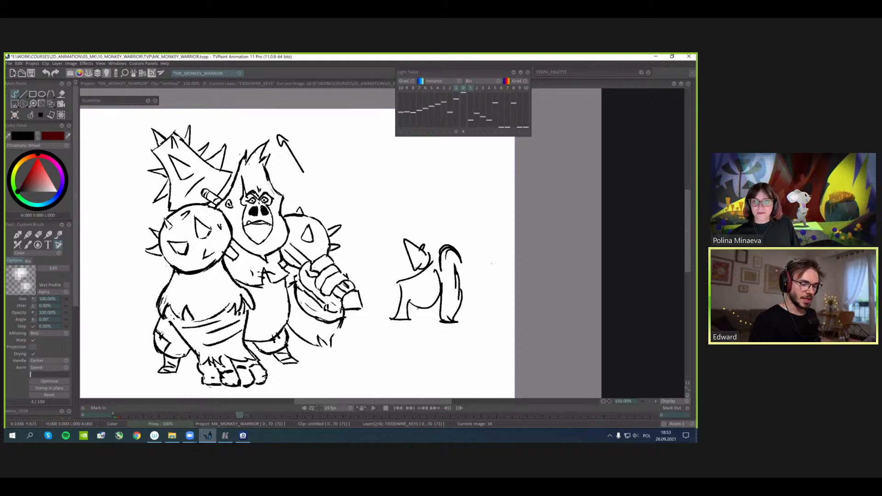
pyautogui.moveTo(470, 302)
pyautogui.mouseDown()
pyautogui.moveTo(471, 286)
pyautogui.moveTo(470, 302)
pyautogui.mouseUp()
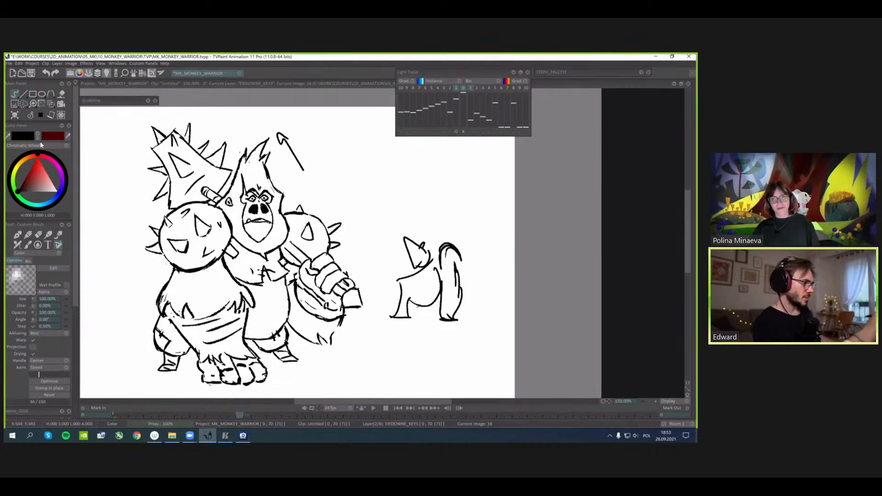
# - Sketch a red pose over the small side view, shifting the leg, belly, back line and raised shoulder
pyautogui.click(38, 160)
pyautogui.moveTo(448, 229); pyautogui.dragTo(445, 217)
pyautogui.moveTo(476, 257); pyautogui.dragTo(435, 210)
pyautogui.hotkey('ctrl', 'z')
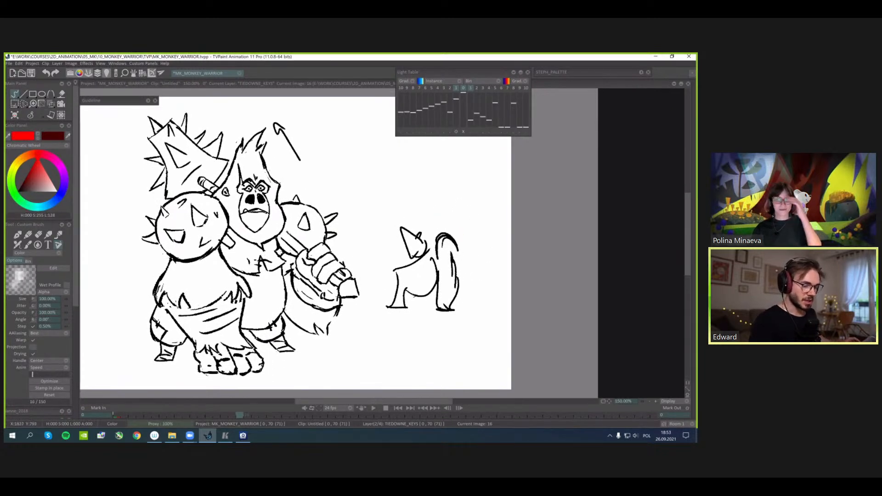
pyautogui.moveTo(388, 308)
pyautogui.mouseDown()
pyautogui.moveTo(391, 275)
pyautogui.moveTo(421, 250)
pyautogui.mouseUp()
pyautogui.moveTo(407, 290)
pyautogui.mouseDown()
pyautogui.moveTo(431, 281)
pyautogui.moveTo(430, 251)
pyautogui.moveTo(440, 258)
pyautogui.moveTo(441, 249)
pyautogui.mouseUp()
pyautogui.moveTo(422, 242)
pyautogui.mouseDown()
pyautogui.moveTo(442, 256)
pyautogui.moveTo(420, 253)
pyautogui.moveTo(429, 261)
pyautogui.moveTo(454, 245)
pyautogui.mouseUp()
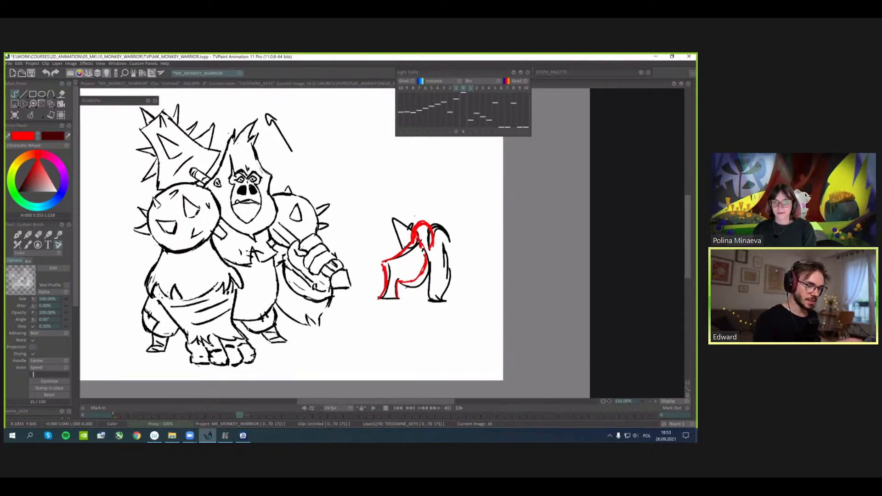
# - Draw a red backward arrow above the side view and a vertical line through the body, undoing the extra line beside it
pyautogui.moveTo(434, 211); pyautogui.dragTo(371, 220)
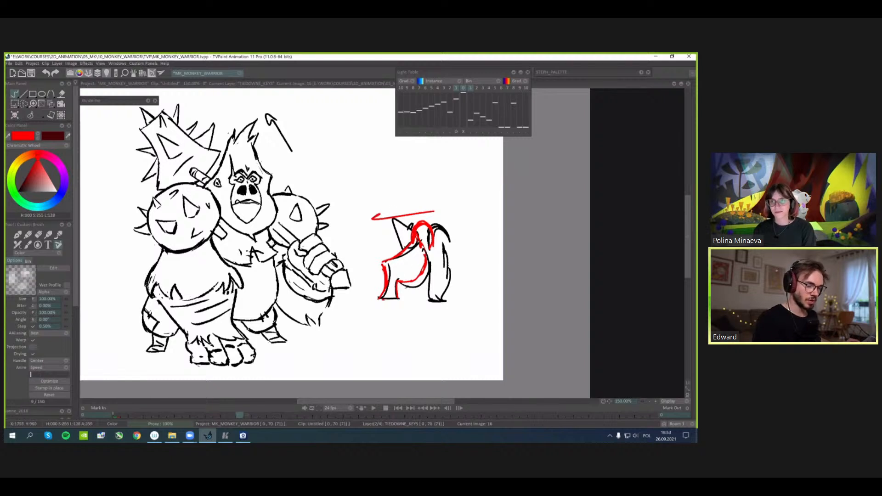
pyautogui.moveTo(381, 299)
pyautogui.mouseDown()
pyautogui.moveTo(398, 298)
pyautogui.moveTo(410, 259)
pyautogui.moveTo(408, 186)
pyautogui.mouseUp()
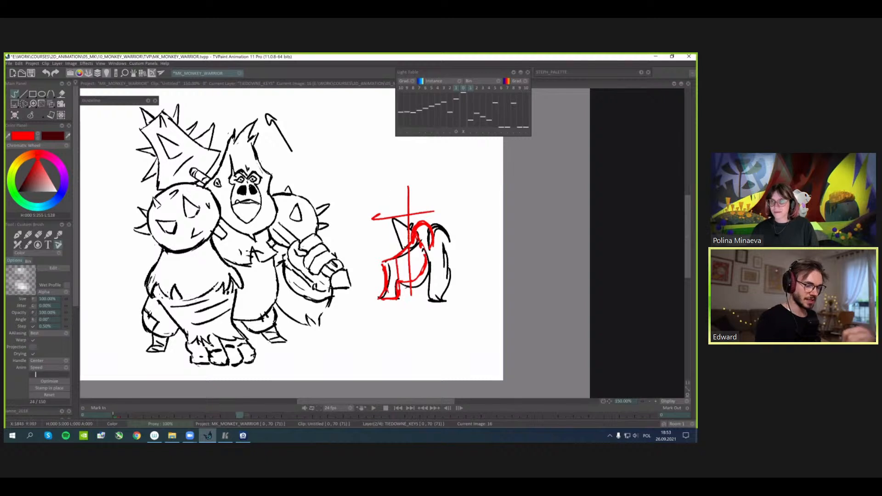
pyautogui.moveTo(401, 301)
pyautogui.mouseDown()
pyautogui.moveTo(396, 194)
pyautogui.moveTo(402, 199)
pyautogui.mouseUp()
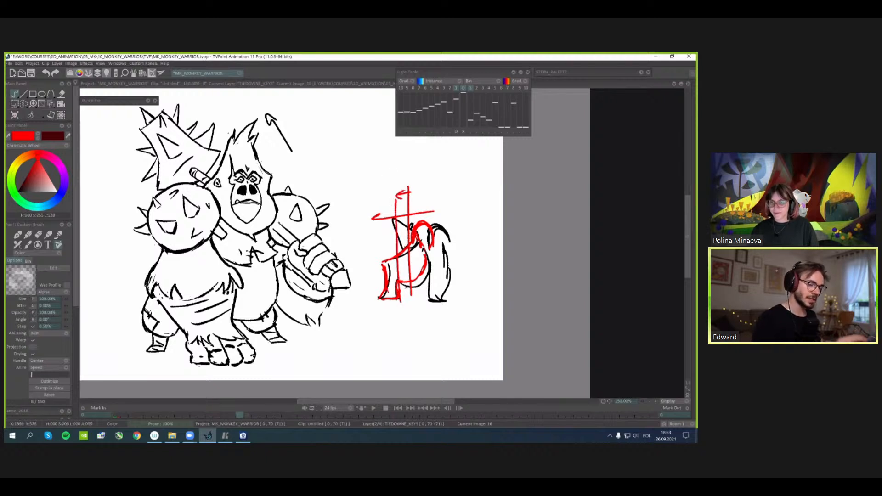
pyautogui.moveTo(470, 244); pyautogui.dragTo(459, 234)
pyautogui.hotkey('ctrl', 'z')
pyautogui.hotkey('ctrl', 'z')
pyautogui.hotkey('ctrl', 'z')
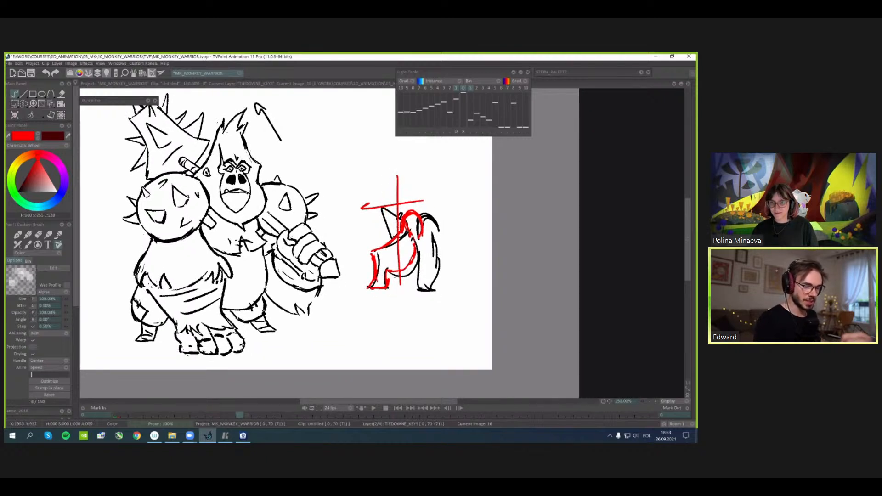
# - Add a second red vertical line with a small shift arrow, and mark motion arrows on the side view's large front arm
pyautogui.moveTo(412, 287); pyautogui.dragTo(412, 195)
pyautogui.hotkey('ctrl', 'z')
pyautogui.moveTo(417, 183); pyautogui.dragTo(399, 189)
pyautogui.moveTo(402, 185); pyautogui.dragTo(405, 191)
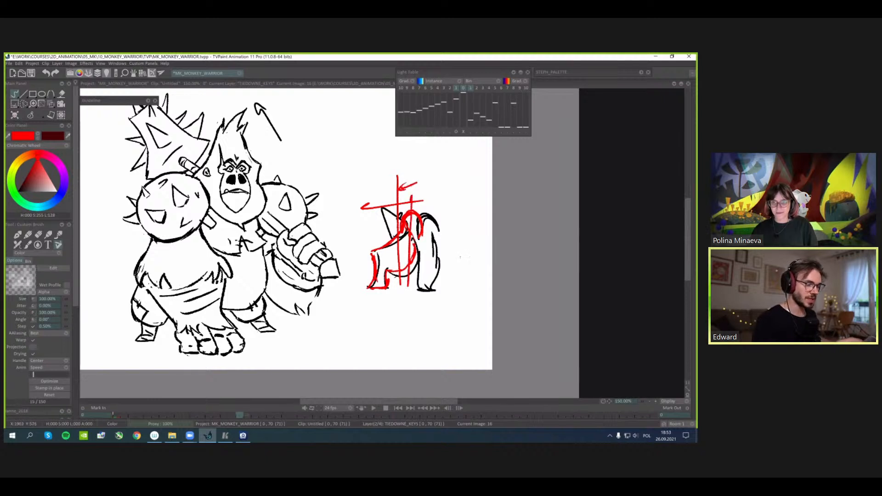
pyautogui.moveTo(448, 253); pyautogui.dragTo(432, 249)
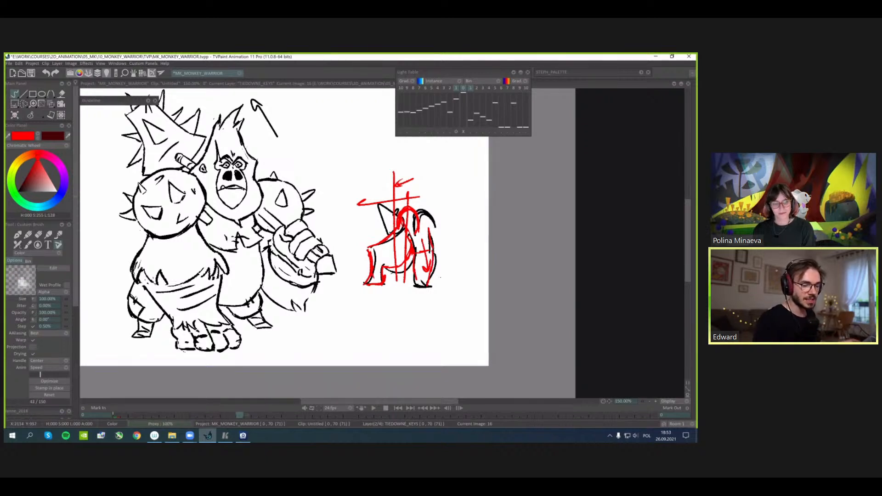
pyautogui.moveTo(444, 272); pyautogui.dragTo(436, 262)
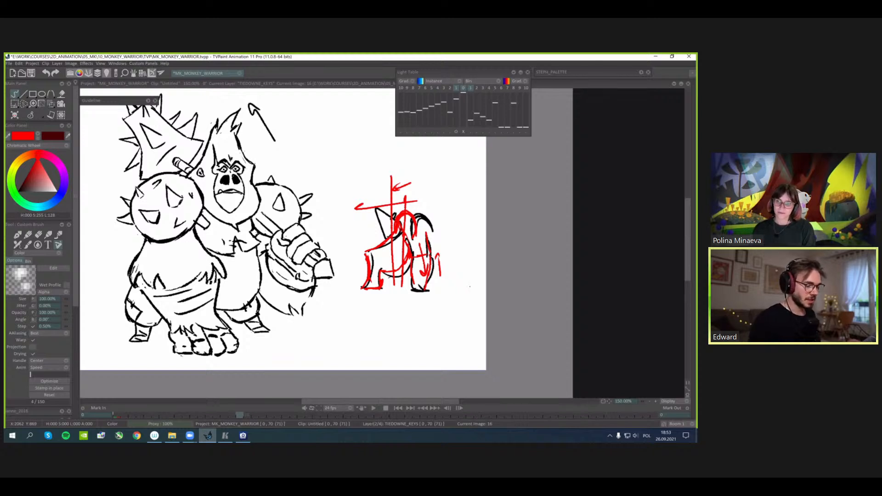
# - Draw a short red arrow pointing left beneath the warrior's front fist on the key before frame 18
pyautogui.moveTo(470, 287); pyautogui.dragTo(527, 278)
pyautogui.moveTo(292, 354); pyautogui.dragTo(269, 357)
pyautogui.moveTo(396, 347); pyautogui.dragTo(384, 356)
# - Flip repeatedly between the early keys and frame 18 to study the front fist's shift, head rise and body motion
pyautogui.press('Left')
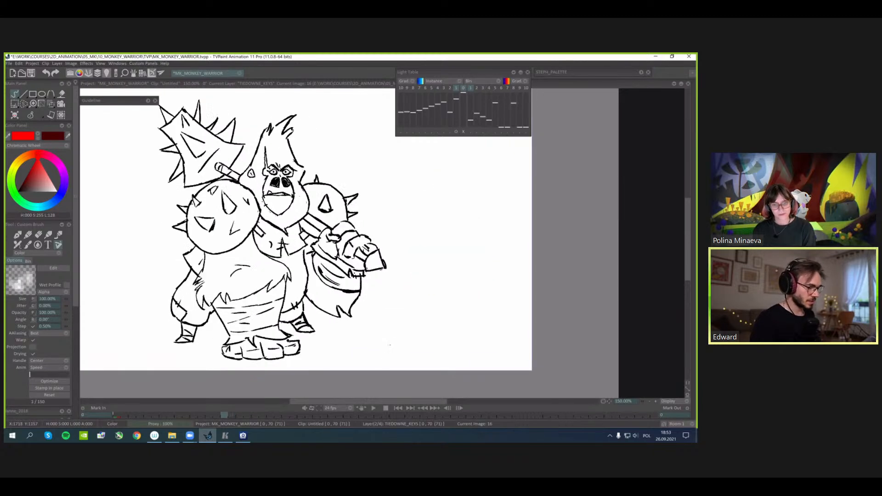
pyautogui.press('Left')
pyautogui.press('Right')
pyautogui.press('Right')
pyautogui.press('Right')
pyautogui.press('Left')
pyautogui.press('Left')
pyautogui.press('Right')
pyautogui.press('Right')
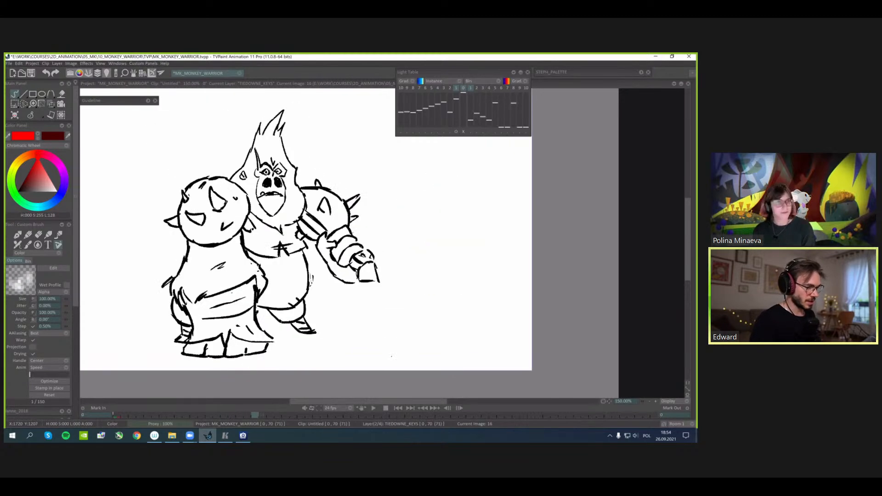
pyautogui.press('Left')
pyautogui.press('Right')
pyautogui.press('Left')
pyautogui.press('Left')
pyautogui.press('Left')
pyautogui.press('Right')
pyautogui.press('Right')
pyautogui.press('Right')
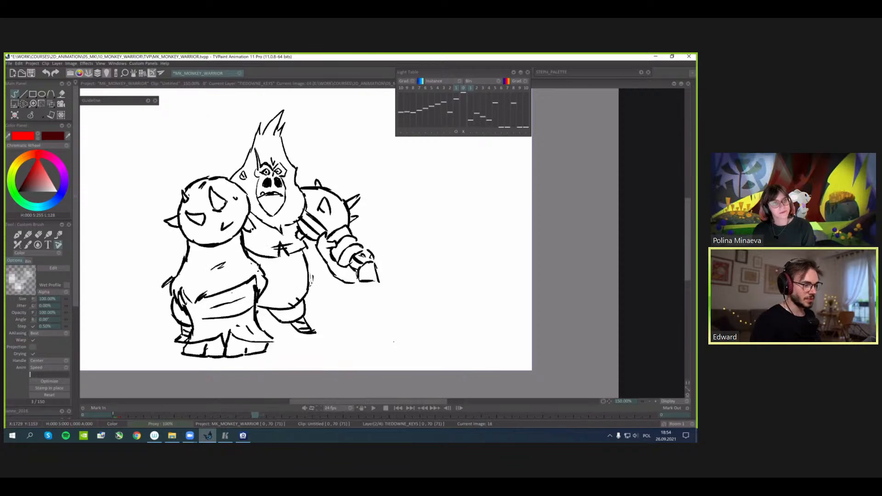
pyautogui.press('Left')
pyautogui.press('Right')
pyautogui.press('Right')
pyautogui.press('Left')
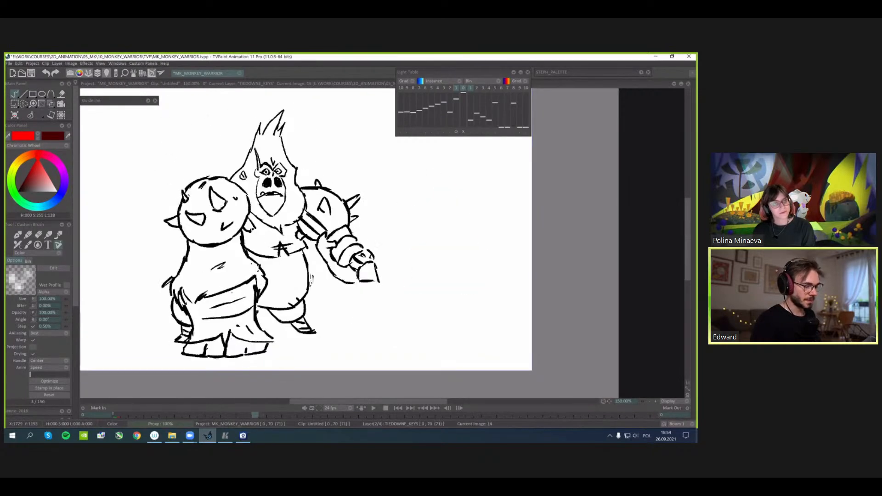
pyautogui.press('Right')
pyautogui.press('Left')
pyautogui.press('Left')
pyautogui.press('Left')
pyautogui.press('Right')
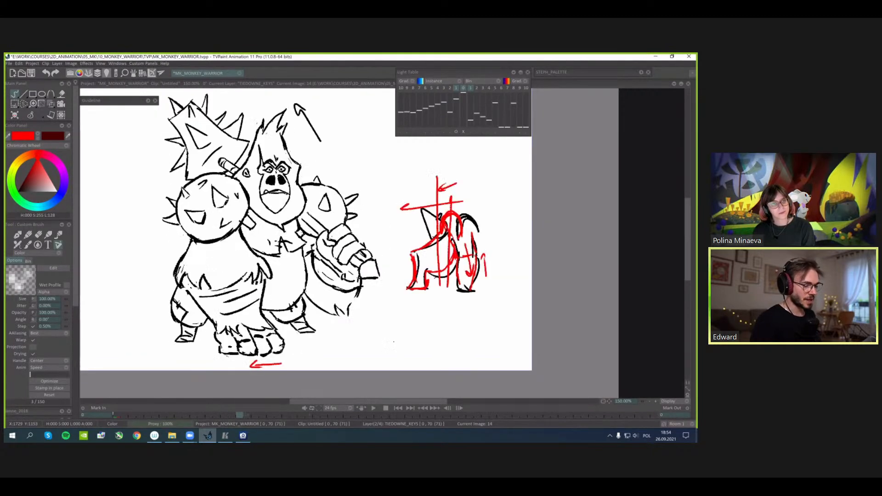
pyautogui.press('Left')
pyautogui.press('Right')
pyautogui.press('Right')
pyautogui.press('Left')
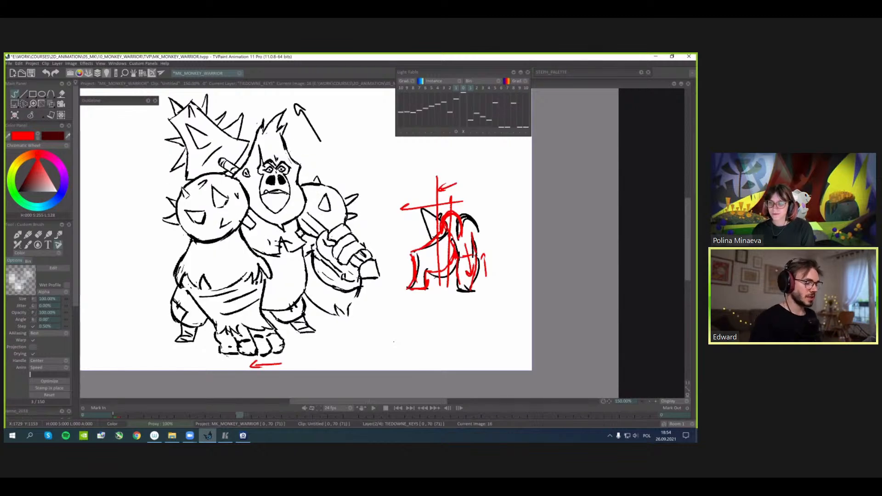
pyautogui.press('Left')
pyautogui.press('Right')
pyautogui.press('Right')
pyautogui.press('Right')
pyautogui.press('Left')
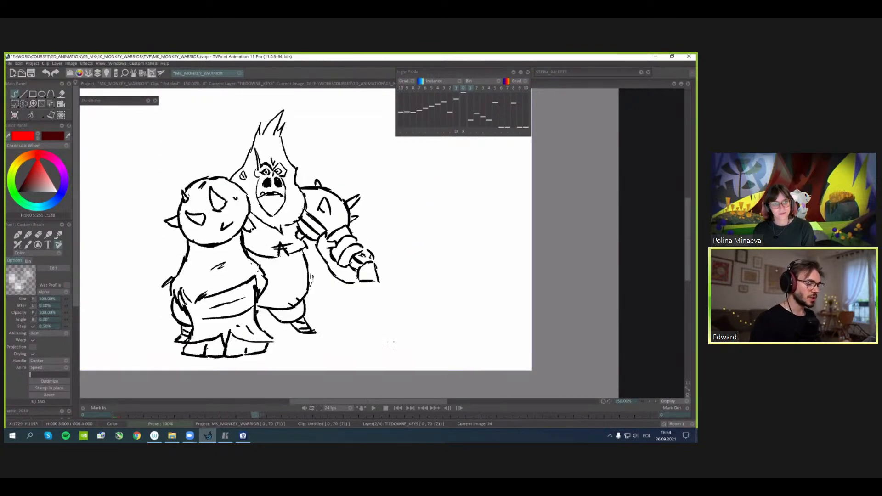
pyautogui.press('Left')
pyautogui.press('Left')
pyautogui.press('Right')
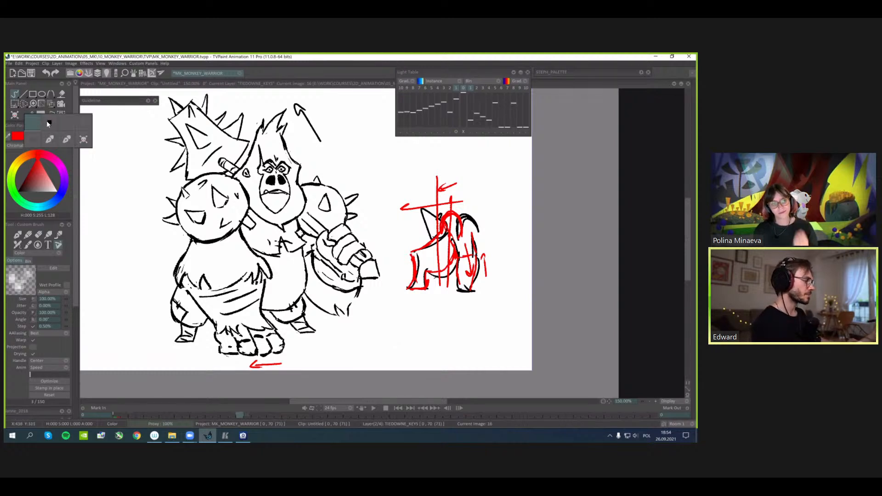
# - Delete the small side-view sketch with its red markings and return to the black drawing brush
pyautogui.click(44, 118)
pyautogui.moveTo(480, 186)
pyautogui.mouseDown()
pyautogui.moveTo(488, 205)
pyautogui.moveTo(483, 193)
pyautogui.moveTo(442, 321)
pyautogui.moveTo(565, 241)
pyautogui.mouseUp()
pyautogui.press('s')
pyautogui.press('Delete')
pyautogui.click(37, 116)
pyautogui.hotkey('ctrl', 'd')
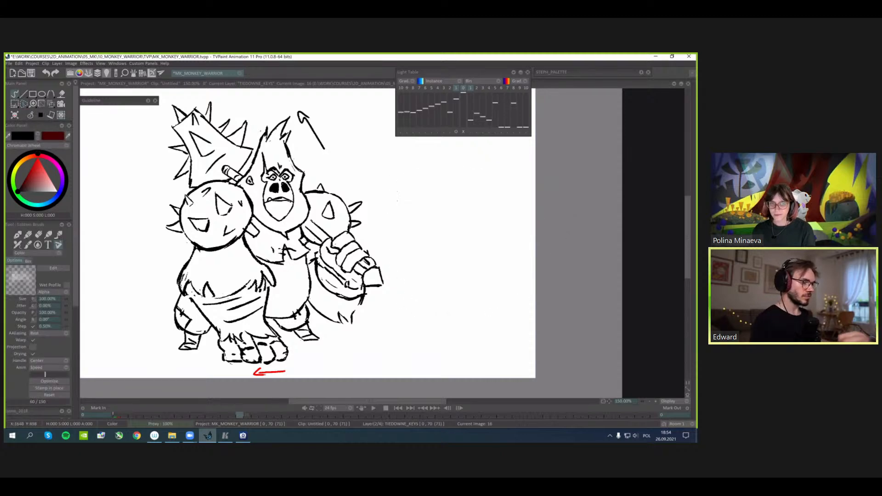
# - Flip between the early keys and frame 18 to compare the weapon arm and work out its missing lines
pyautogui.moveTo(454, 227); pyautogui.dragTo(488, 235)
pyautogui.press('Left')
pyautogui.press('Left')
pyautogui.press('Right')
pyautogui.press('Right')
pyautogui.press('Right')
pyautogui.press('Right')
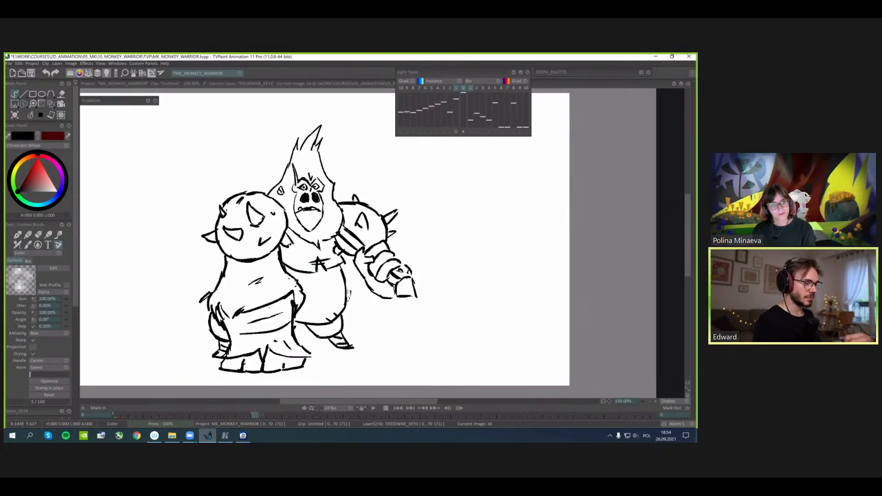
pyautogui.press('Left')
pyautogui.press('Left')
pyautogui.press('Left')
pyautogui.press('Right')
pyautogui.press('Right')
pyautogui.press('Right')
pyautogui.press('Left')
pyautogui.press('Left')
pyautogui.press('Left')
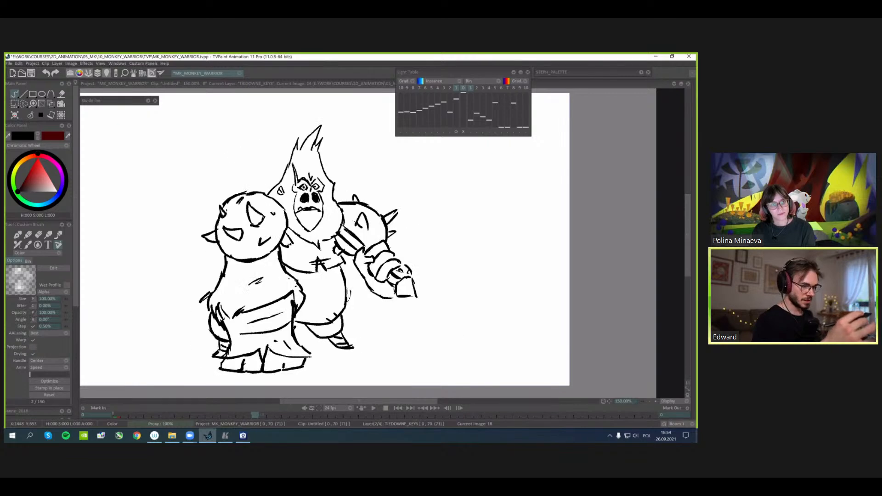
pyautogui.press('Right')
pyautogui.press('Right')
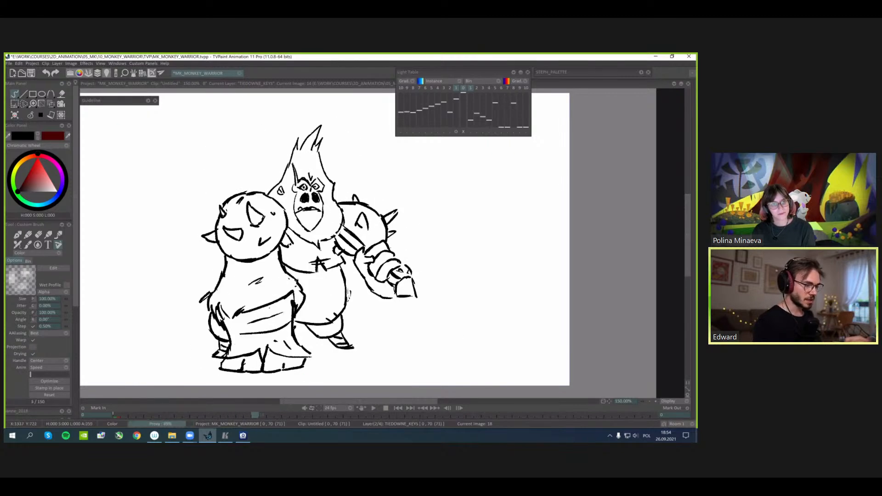
pyautogui.press('Right')
pyautogui.press('Right')
pyautogui.press('Right')
pyautogui.press('Left')
pyautogui.press('Left')
pyautogui.press('Left')
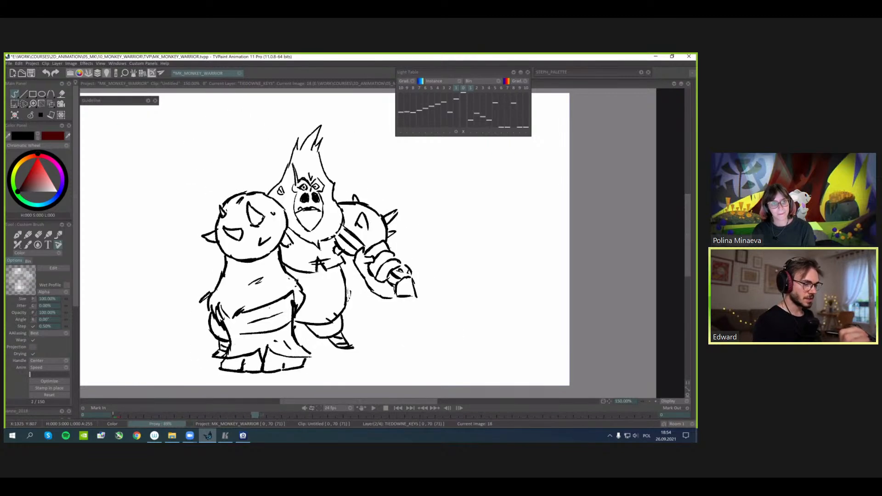
pyautogui.press('Right')
pyautogui.press('Left')
pyautogui.press('Left')
pyautogui.press('Right')
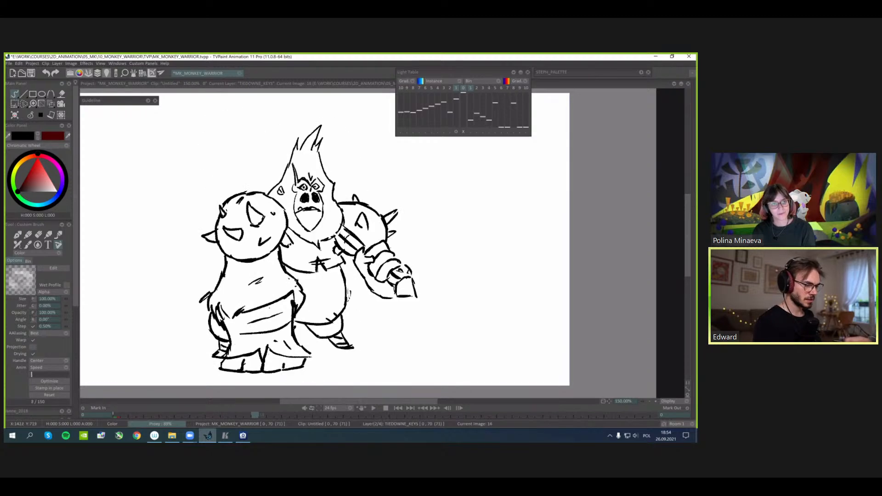
# - Draw the weapon arm's lower outline with fur tufts at the elbow on frame 18, flipping against the previous key
pyautogui.press('Right')
pyautogui.press('Right')
pyautogui.press('Left')
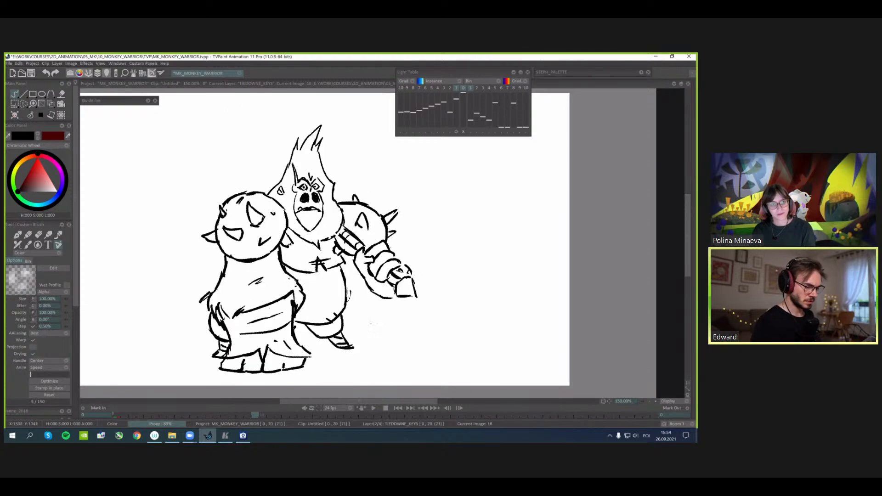
pyautogui.press('Right')
pyautogui.press('Left')
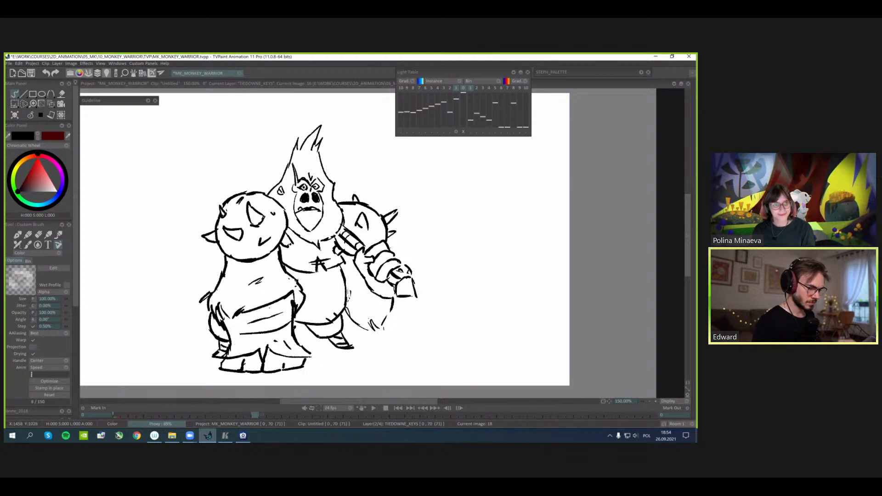
pyautogui.press('Right')
pyautogui.press('Left')
pyautogui.press('Right')
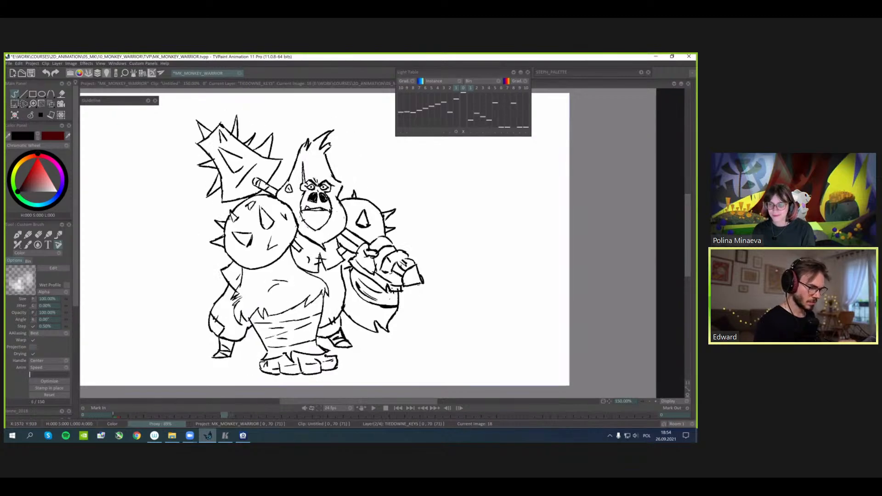
# - Add the inner contour of the weapon arm's forearm on frame 18, checking it against the earlier keys
pyautogui.press('Left')
pyautogui.press('Right')
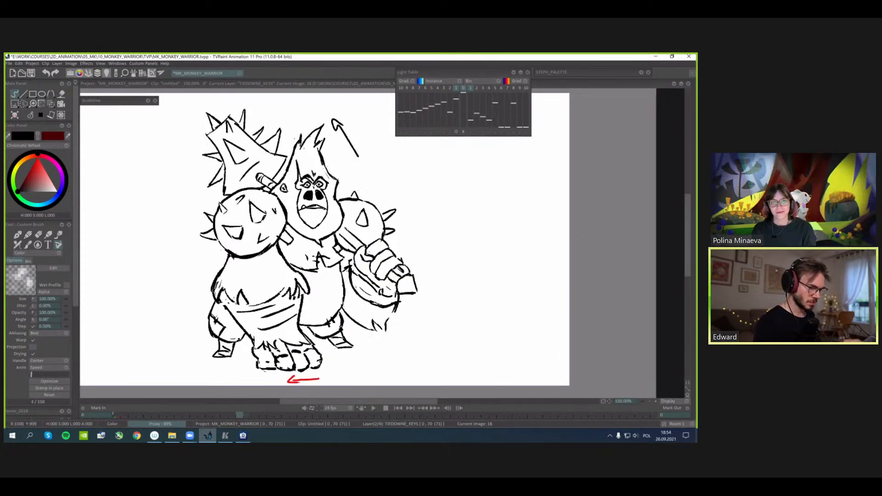
pyautogui.press('Left')
pyautogui.press('Right')
pyautogui.press('Left')
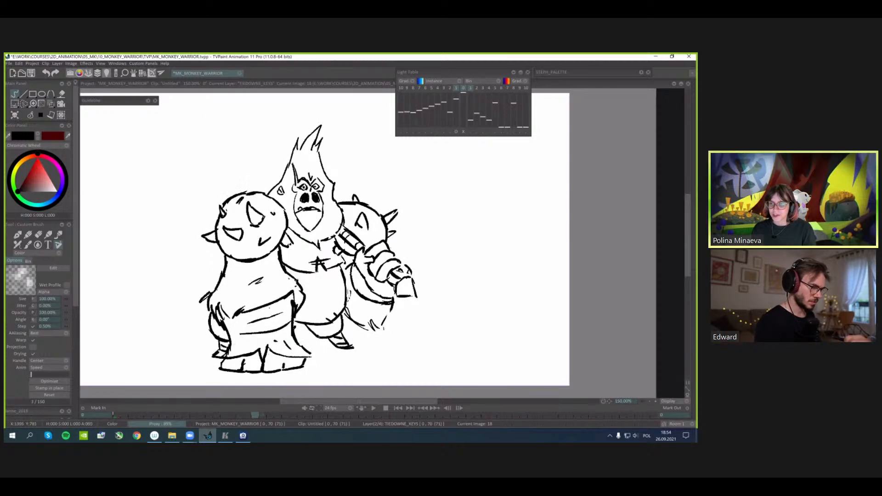
pyautogui.press('Right')
pyautogui.press('Left')
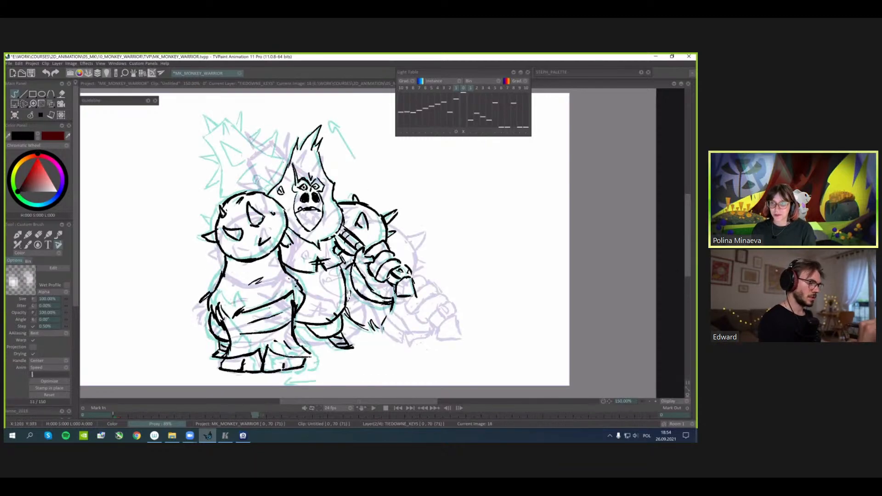
# - Rough in the club head's outline behind the front shoulder on frame 18, using the light table ghosts as reference
pyautogui.moveTo(264, 143)
pyautogui.mouseDown()
pyautogui.moveTo(273, 159)
pyautogui.moveTo(242, 134)
pyautogui.mouseUp()
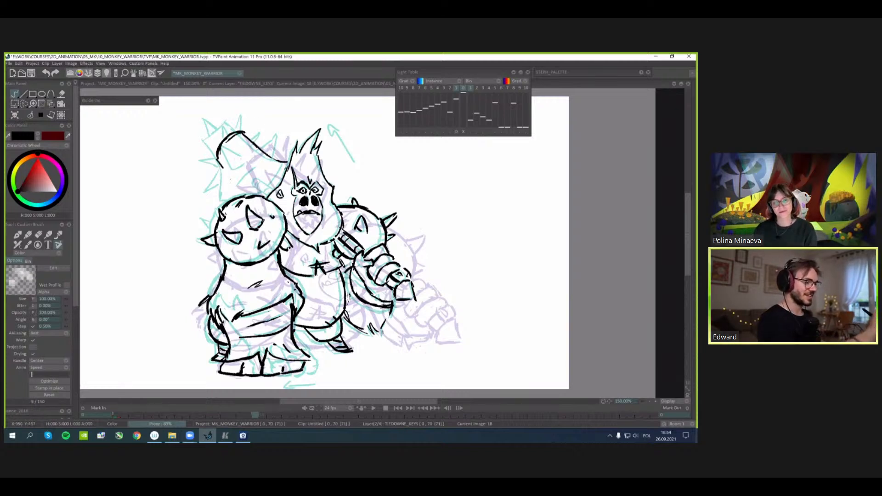
pyautogui.moveTo(262, 180); pyautogui.dragTo(263, 192)
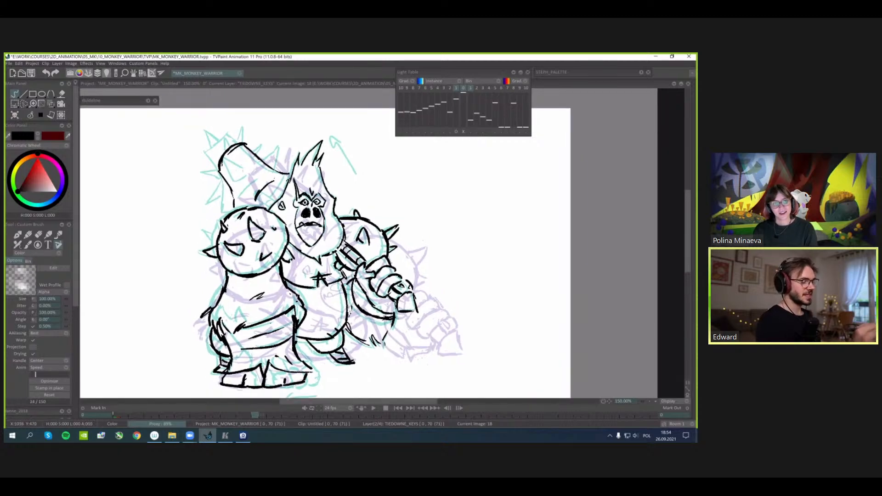
# - Flip through the keys around frame 18 without the light table to check the club's motion, and restore the light table
pyautogui.press('l')
pyautogui.press('Left')
pyautogui.press('Left')
pyautogui.press('Right')
pyautogui.press('Right')
pyautogui.press('Right')
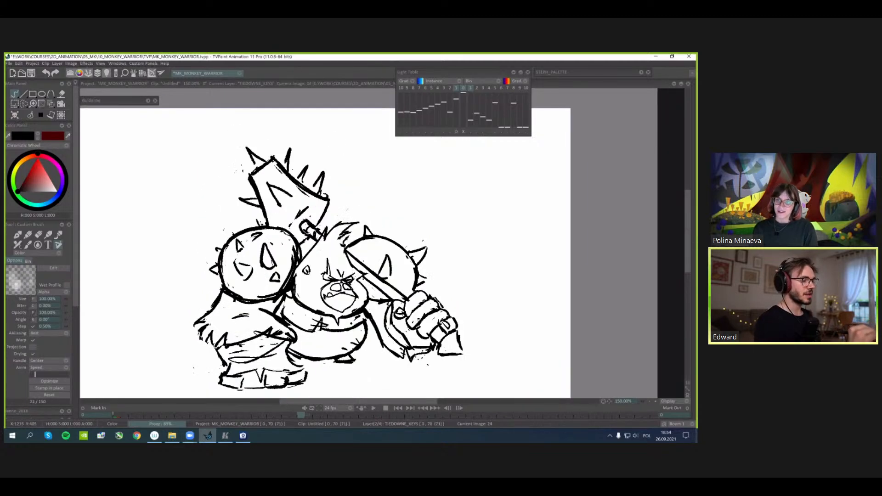
pyautogui.press('Left')
pyautogui.press('Right')
pyautogui.press('Left')
pyautogui.press('Right')
pyautogui.press('Right')
pyautogui.press('Right')
pyautogui.press('Right')
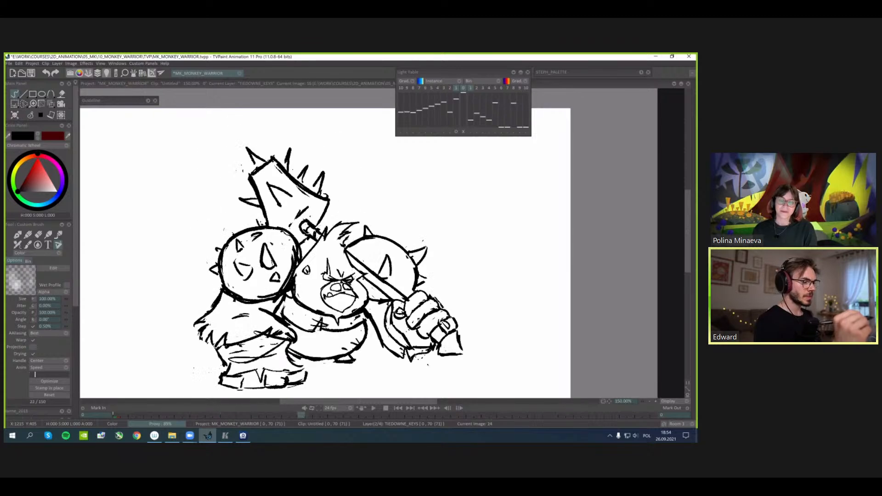
pyautogui.press('Left')
pyautogui.press('Left')
pyautogui.press('Left')
pyautogui.press('Left')
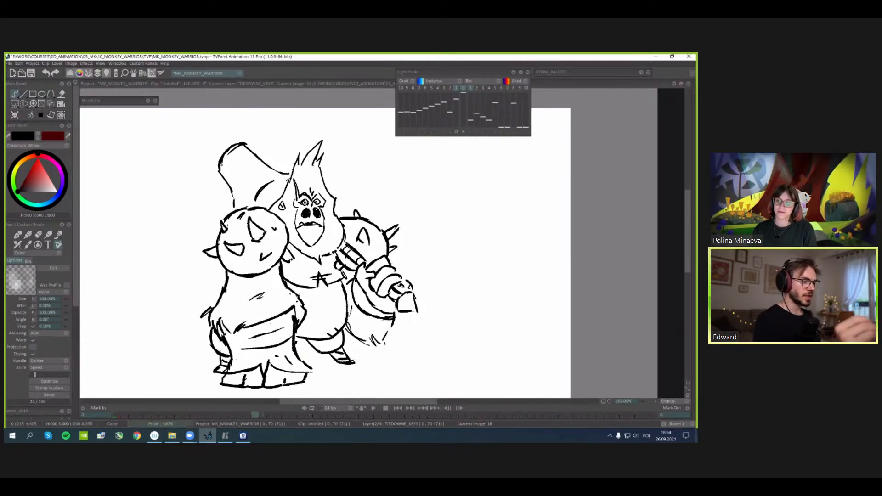
pyautogui.press('l')
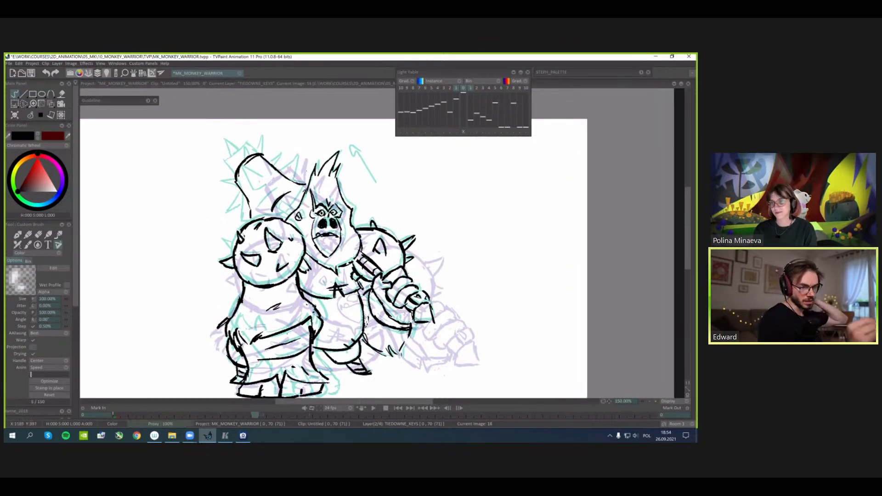
# - Shift the neighbouring key's light table ghost to line up with frame 18 and draw the spikes on the club head
pyautogui.click(458, 130)
pyautogui.moveTo(327, 268); pyautogui.dragTo(336, 277)
pyautogui.click(457, 131)
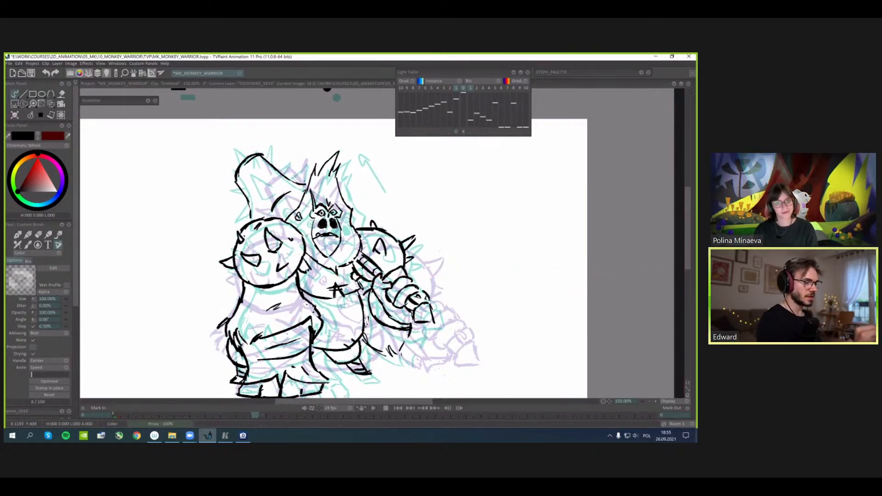
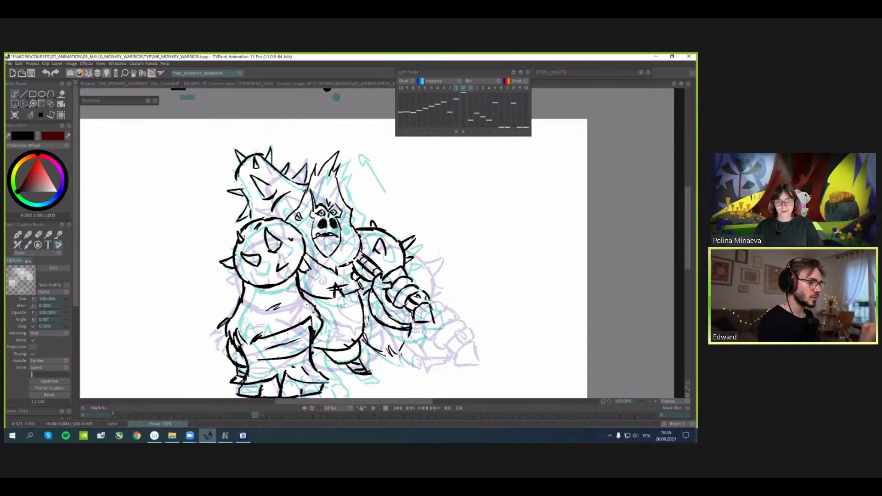
pyautogui.press('Right')
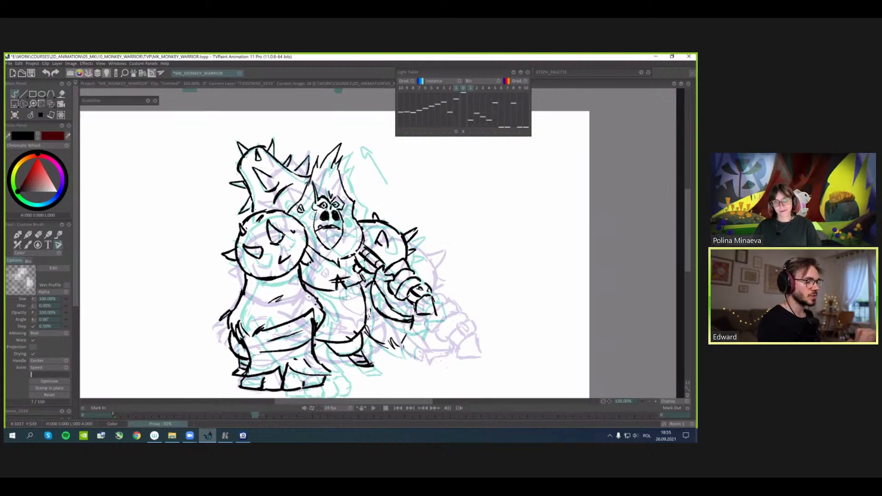
pyautogui.press('Left')
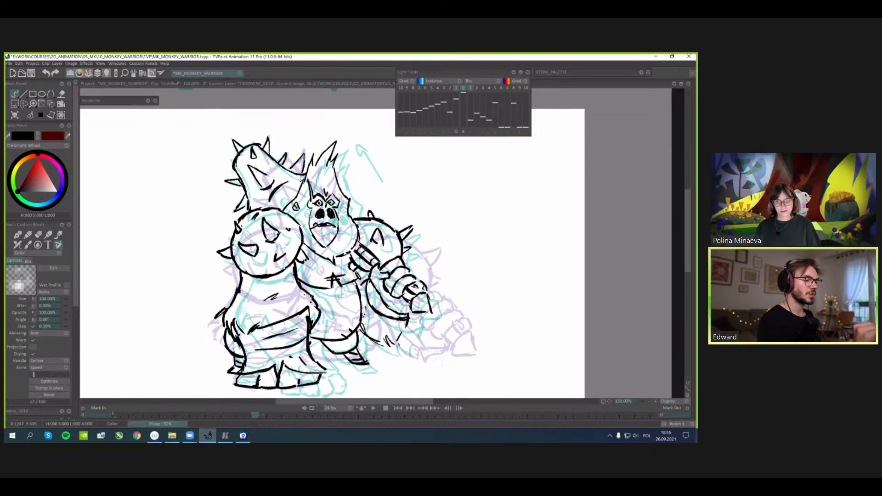
# - Compare frame 18 with the preceding keys without the light table and add the small club handle detail beside the ear
pyautogui.press('Right')
pyautogui.press('l')
pyautogui.press('Left')
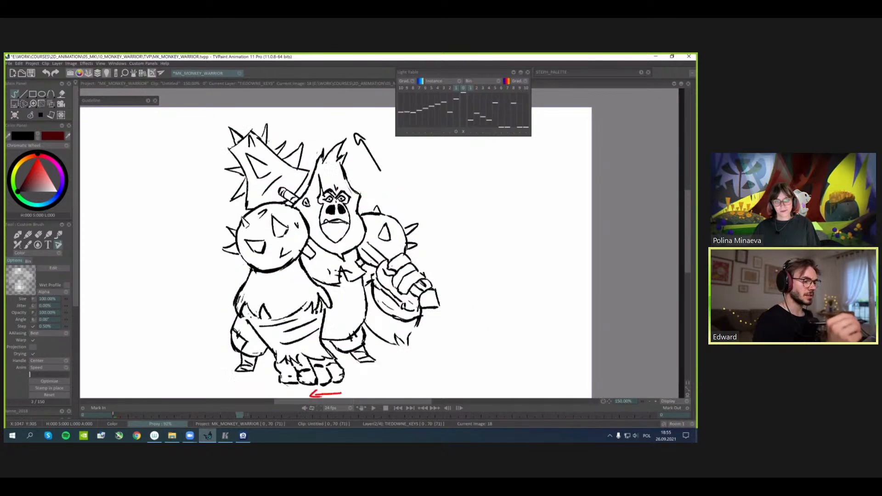
pyautogui.press('Left')
pyautogui.press('Right')
pyautogui.press('Right')
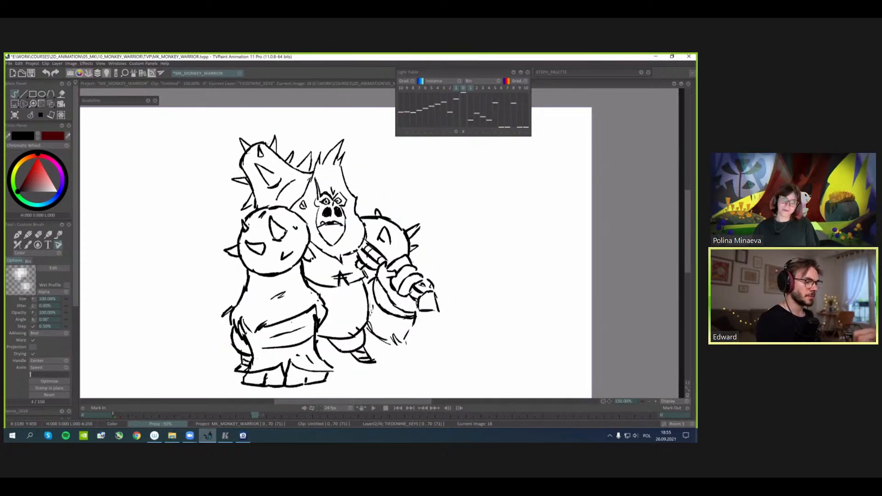
pyautogui.press('Left')
pyautogui.press('Right')
pyautogui.press('l')
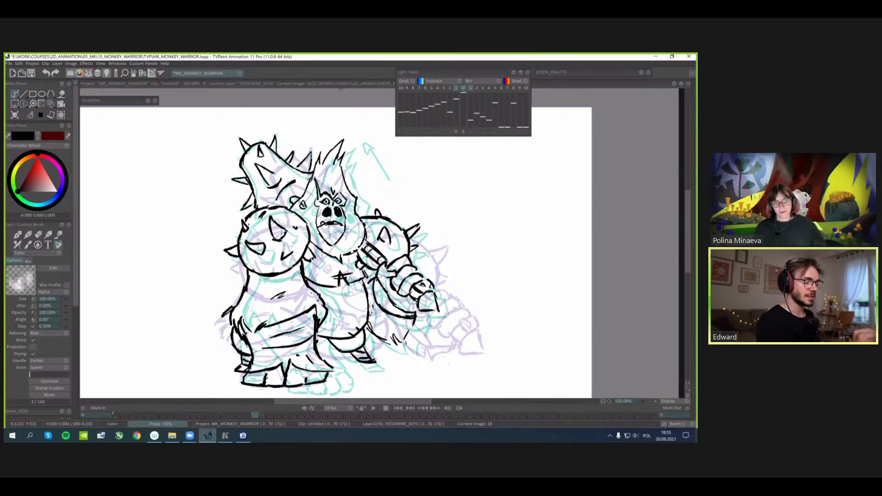
# - Turn off the light table and flip between frame 18 and the two preceding keys to compare the poses
pyautogui.press('l')
pyautogui.press('Left')
pyautogui.press('Right')
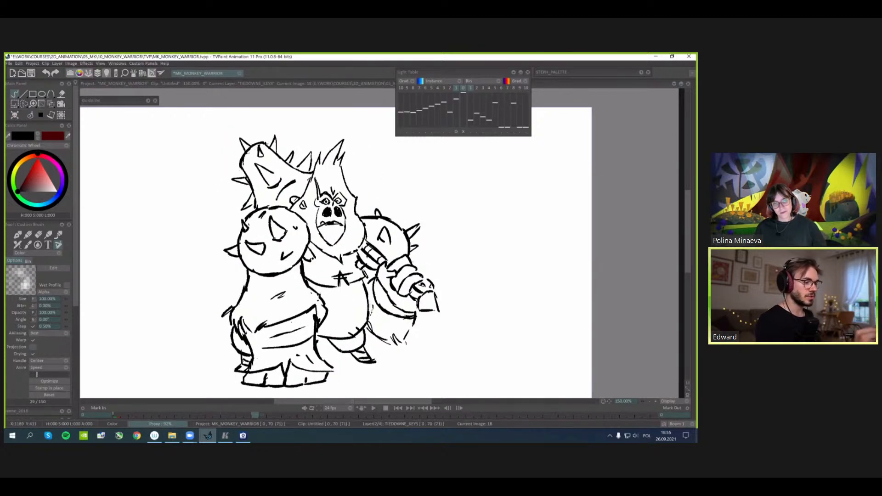
pyautogui.press('Left')
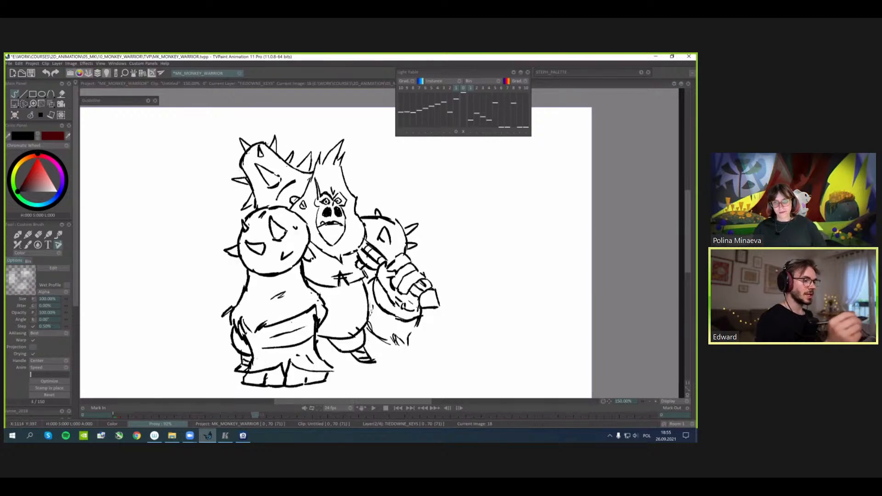
pyautogui.press('Right')
pyautogui.moveTo(451, 322); pyautogui.dragTo(446, 320)
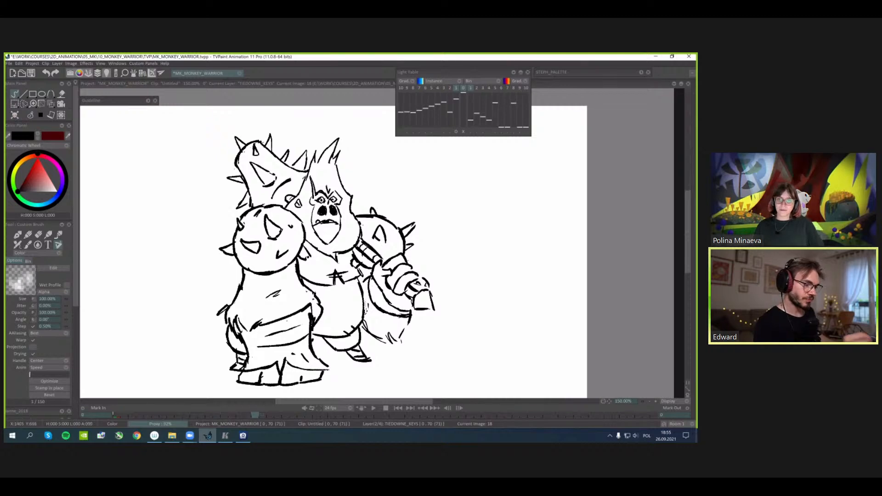
pyautogui.scroll(-1, 384, 212)
pyautogui.press('Left')
pyautogui.press('Left')
pyautogui.press('Right')
pyautogui.press('Right')
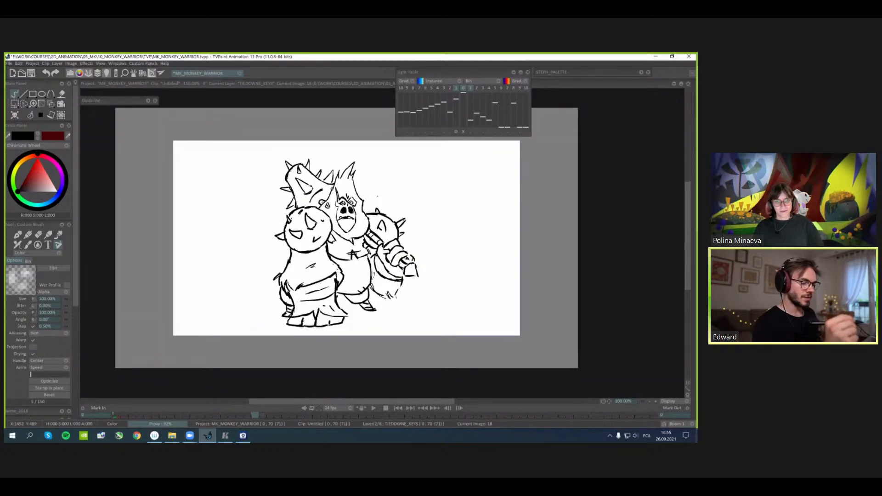
pyautogui.press('Left')
pyautogui.press('Left')
pyautogui.press('Right')
pyautogui.press('Right')
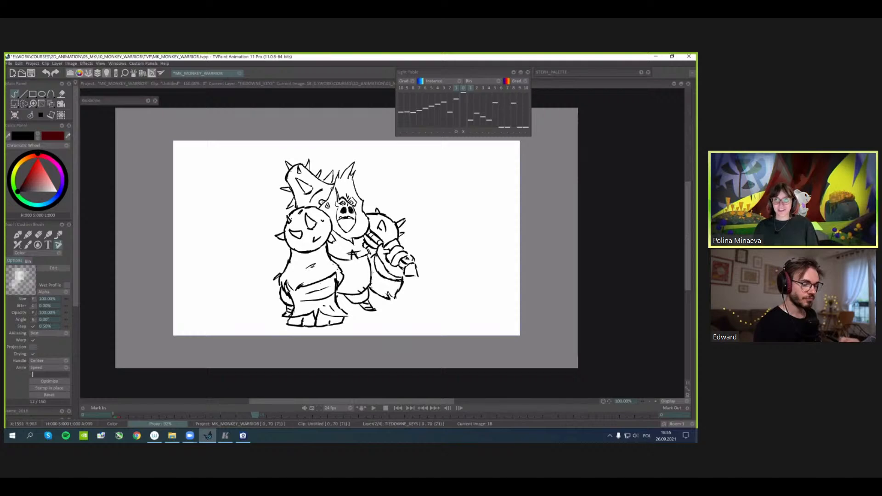
# - Flip through the keys from before frame 18 up to frames 24 and 30 to examine how the poses flow
pyautogui.press('Left')
pyautogui.press('Left')
pyautogui.press('Right')
pyautogui.press('Right')
pyautogui.press('Right')
pyautogui.press('Left')
pyautogui.press('Left')
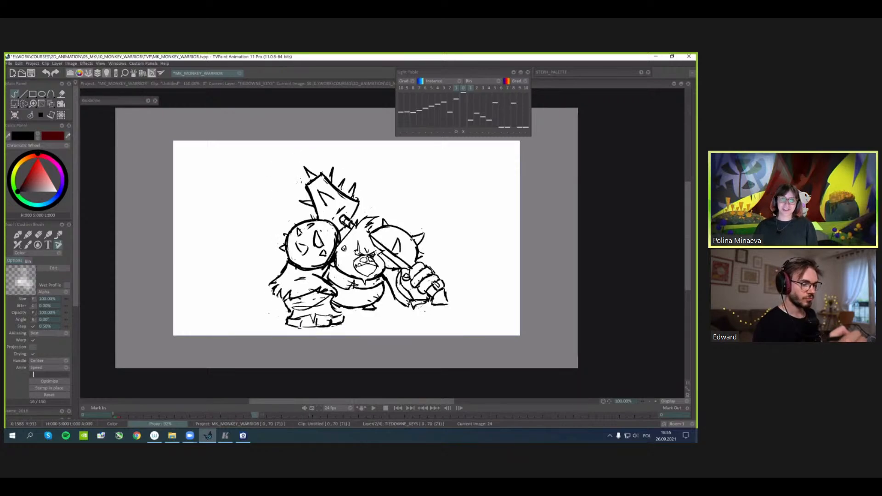
pyautogui.press('Right')
pyautogui.press('Right')
pyautogui.press('Right')
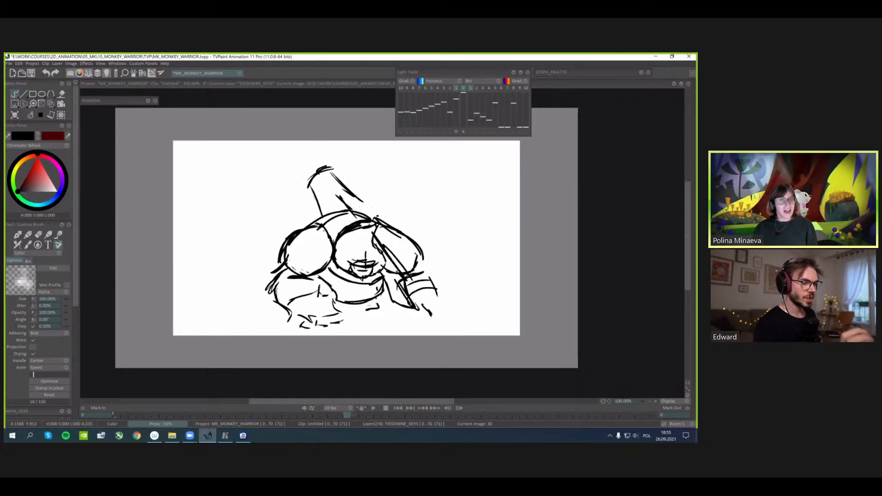
pyautogui.press('Left')
pyautogui.press('Left')
pyautogui.press('Left')
pyautogui.press('Left')
pyautogui.press('Right')
pyautogui.press('Left')
pyautogui.press('Right')
pyautogui.press('Right')
pyautogui.press('Right')
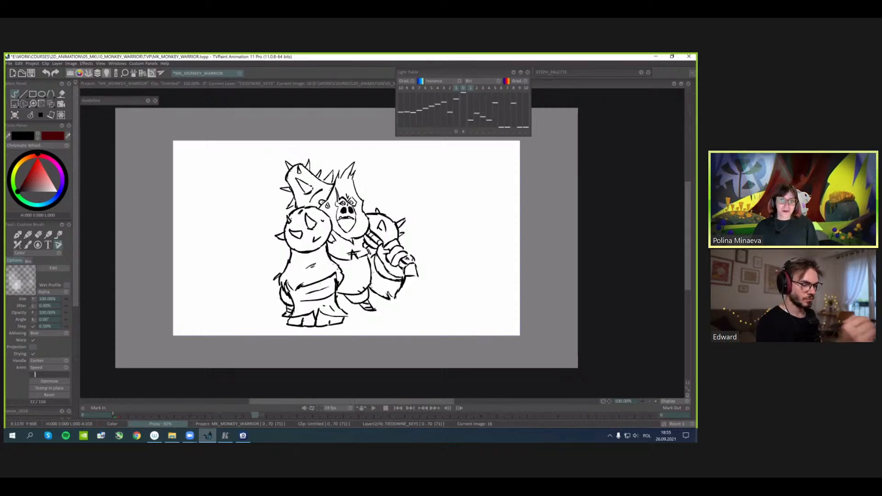
# - Check the key spacing in the timeline, play the whole animation, and collapse the Light Table panel
pyautogui.press('Tab')
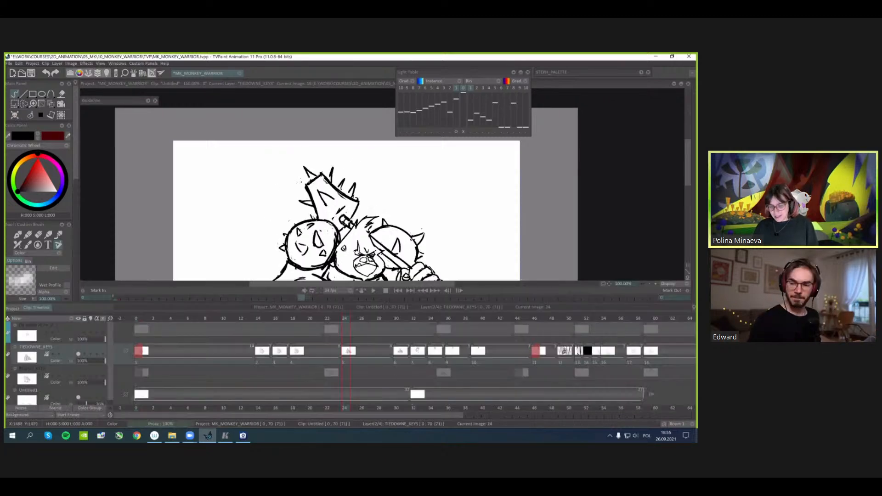
pyautogui.press('Tab')
pyautogui.press('Return')
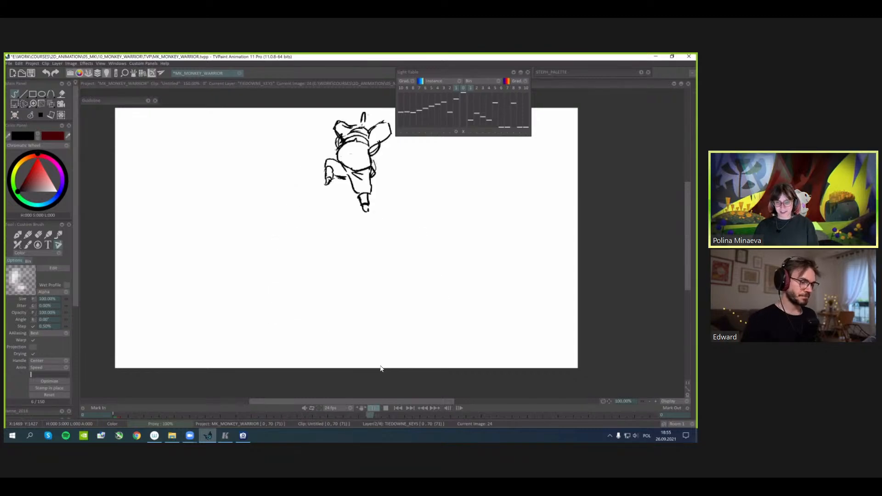
pyautogui.press('Return')
pyautogui.press('-')
pyautogui.click(519, 73)
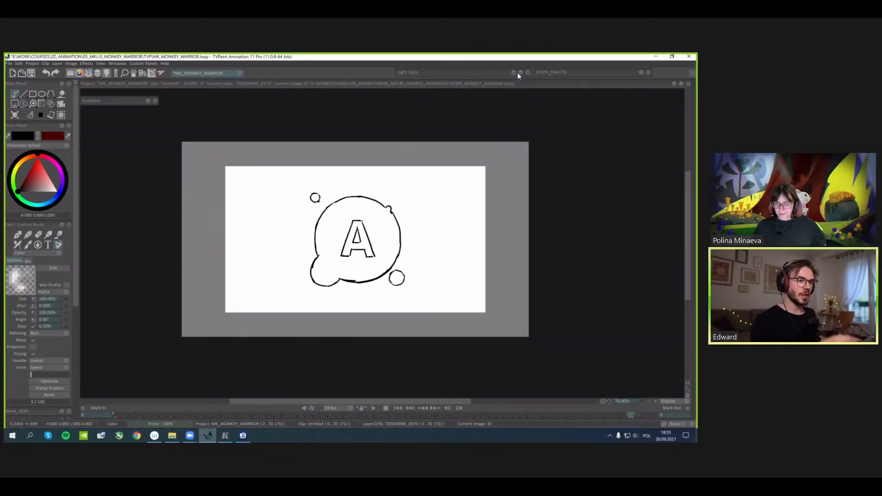
# - Replay the jump animation at a larger view to review the timing of the poses
pyautogui.press('+')
pyautogui.moveTo(553, 230); pyautogui.dragTo(544, 246)
pyautogui.press('Return')
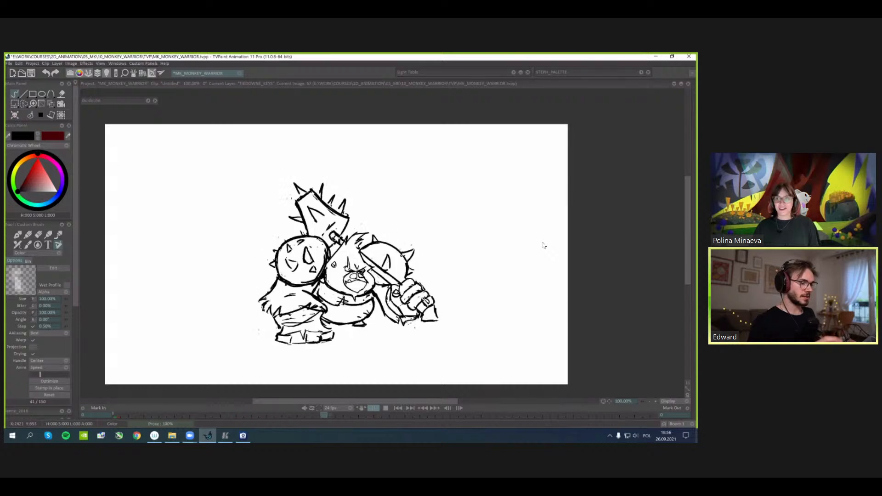
pyautogui.press('Return')
pyautogui.moveTo(470, 285); pyautogui.dragTo(485, 274)
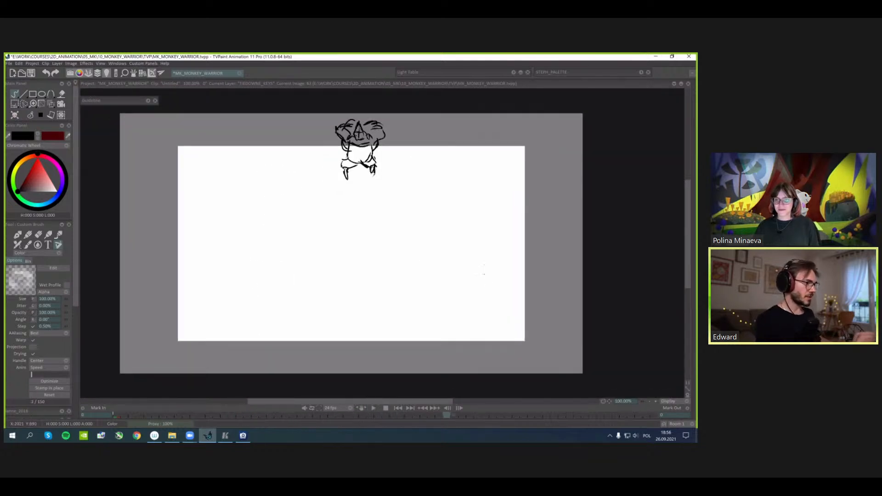
# - Add a camera position above the starting one around frame 35 and scale its frame to about 74%
pyautogui.click(61, 105)
pyautogui.scroll(-1, 351, 244)
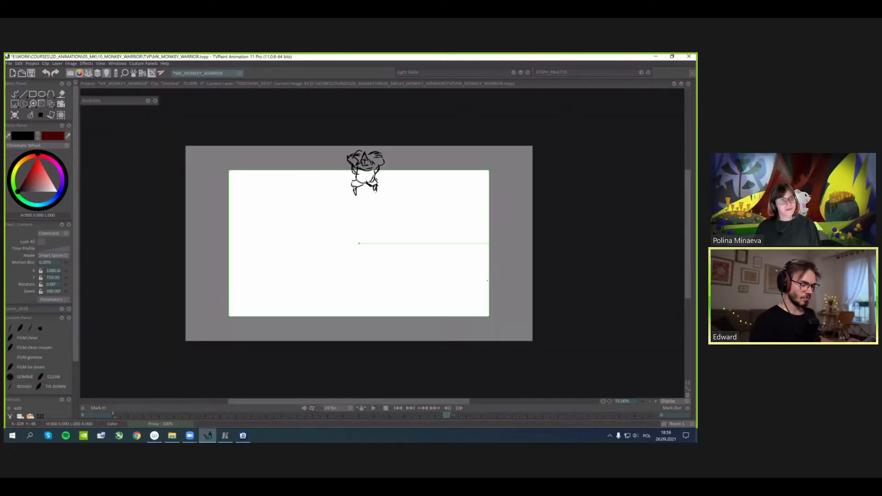
pyautogui.moveTo(331, 416)
pyautogui.mouseDown()
pyautogui.moveTo(183, 407)
pyautogui.moveTo(404, 407)
pyautogui.mouseUp()
pyautogui.moveTo(356, 244); pyautogui.dragTo(359, 223)
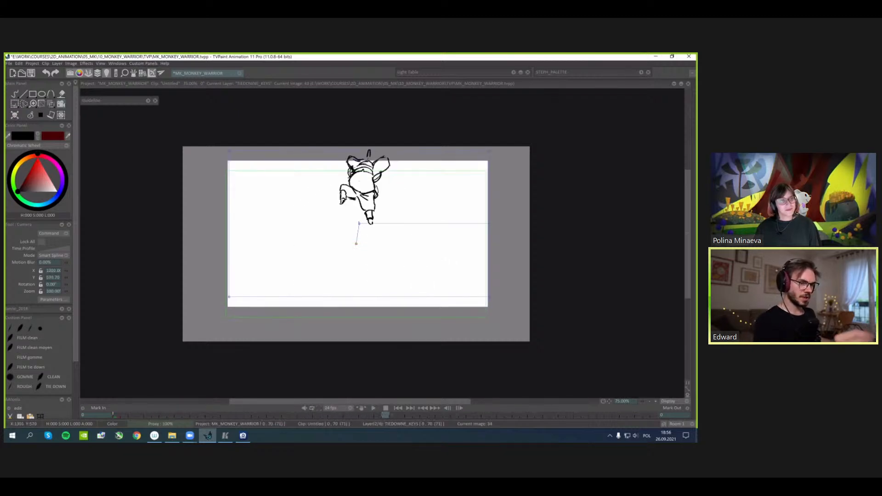
pyautogui.moveTo(488, 148); pyautogui.dragTo(455, 166)
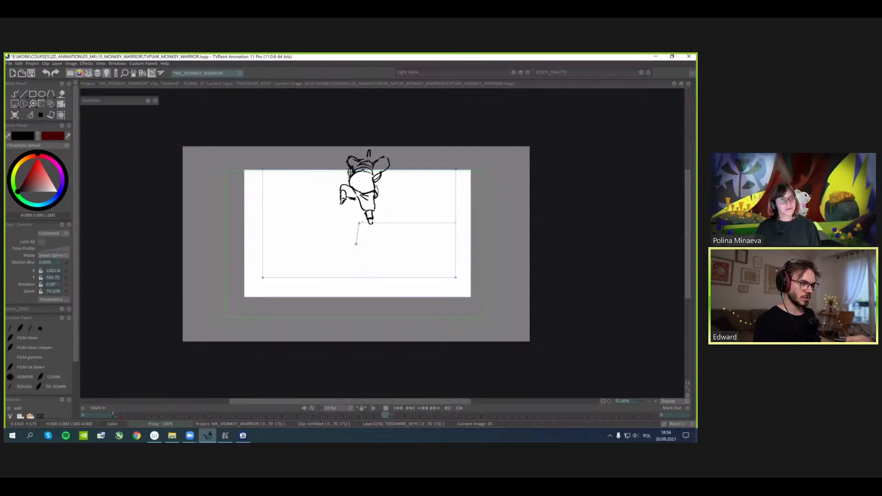
# - Add a third camera position near the canvas centre and scale its frame to about 113%
pyautogui.moveTo(360, 222); pyautogui.dragTo(362, 265)
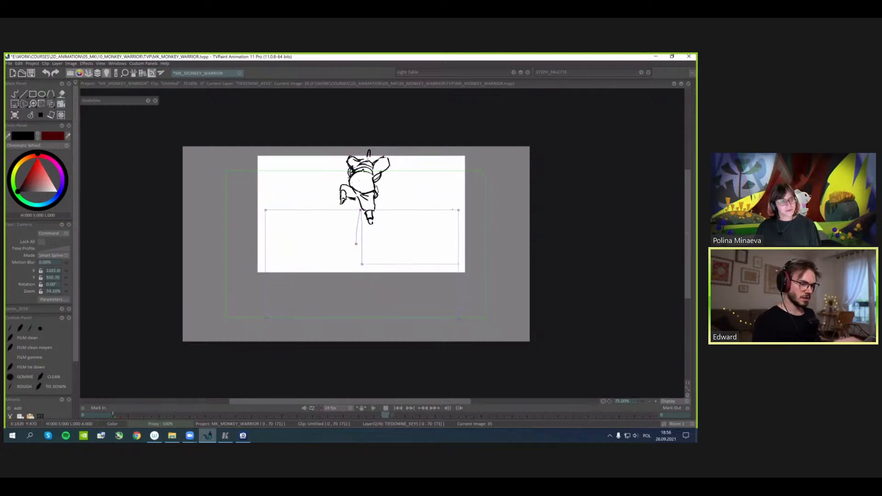
pyautogui.moveTo(459, 210); pyautogui.dragTo(510, 181)
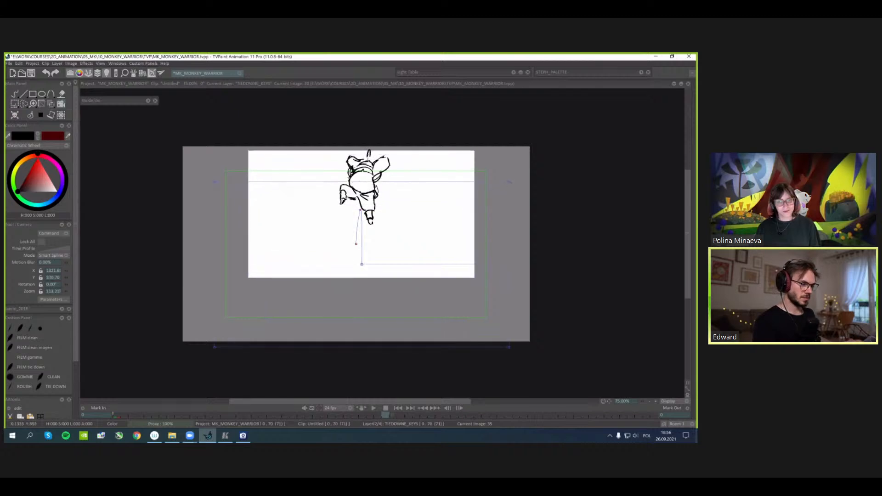
pyautogui.moveTo(363, 264); pyautogui.dragTo(359, 246)
# - Open the camera's time profile and add a low point at frame 32 to hold the camera near its start position
pyautogui.moveTo(328, 416)
pyautogui.mouseDown()
pyautogui.moveTo(123, 415)
pyautogui.moveTo(104, 392)
pyautogui.moveTo(253, 397)
pyautogui.moveTo(395, 377)
pyautogui.moveTo(550, 382)
pyautogui.moveTo(368, 370)
pyautogui.moveTo(114, 413)
pyautogui.moveTo(334, 399)
pyautogui.moveTo(136, 404)
pyautogui.mouseUp()
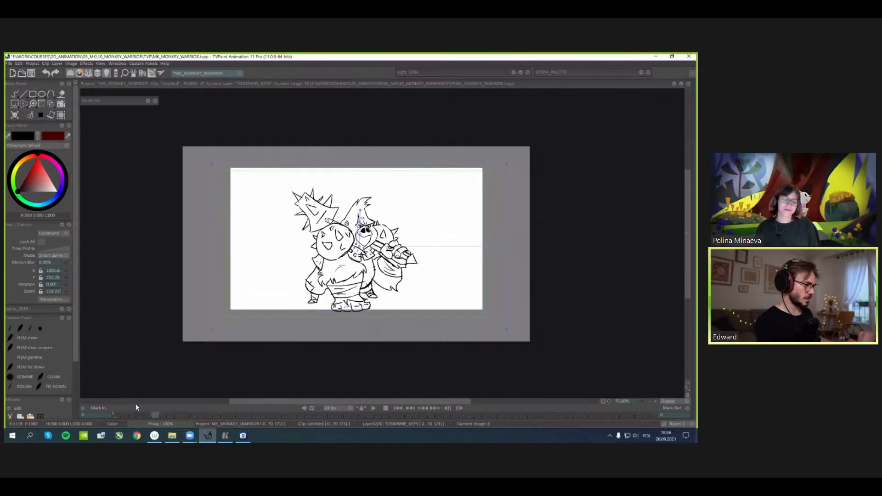
pyautogui.click(69, 247)
pyautogui.click(96, 284)
pyautogui.click(120, 290)
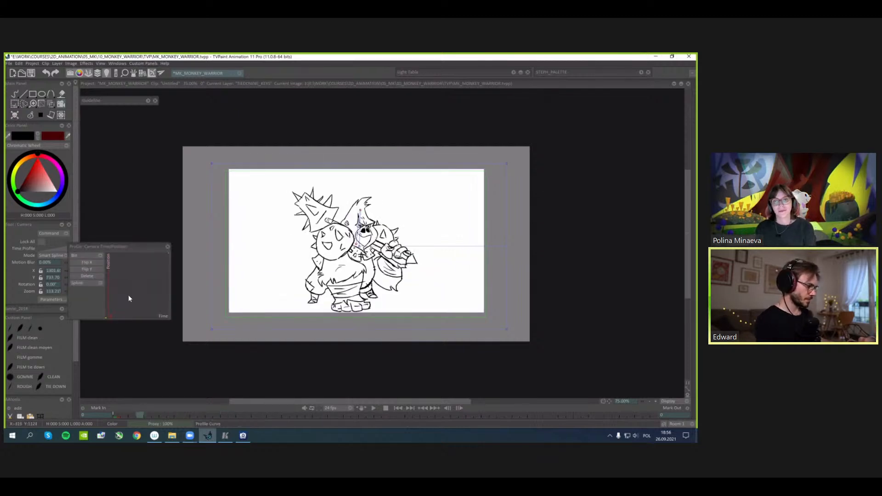
pyautogui.moveTo(156, 413); pyautogui.dragTo(363, 420)
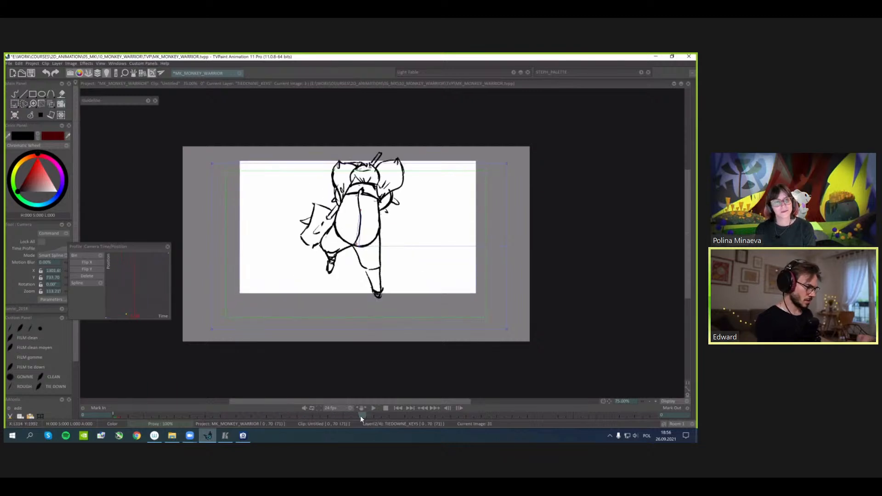
pyautogui.click(136, 314)
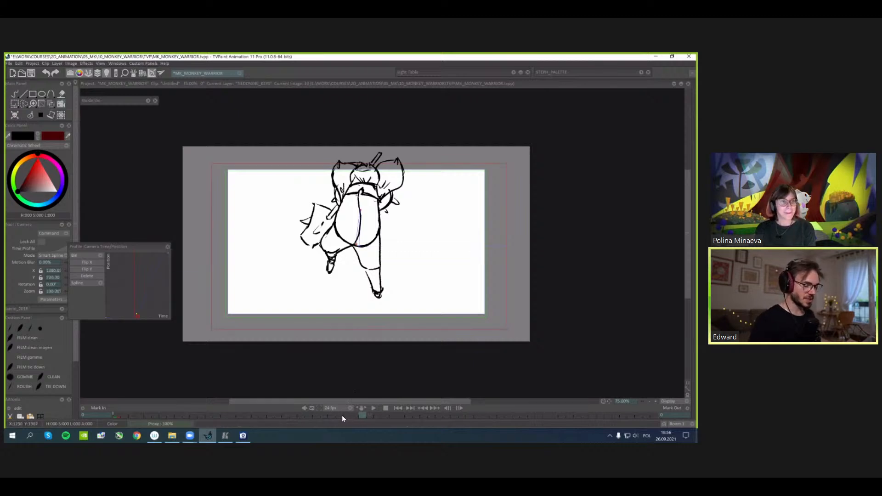
# - Add a point near the upper end of the camera's time profile and shift it slightly earlier in time
pyautogui.moveTo(342, 418)
pyautogui.mouseDown()
pyautogui.moveTo(597, 401)
pyautogui.moveTo(578, 401)
pyautogui.mouseUp()
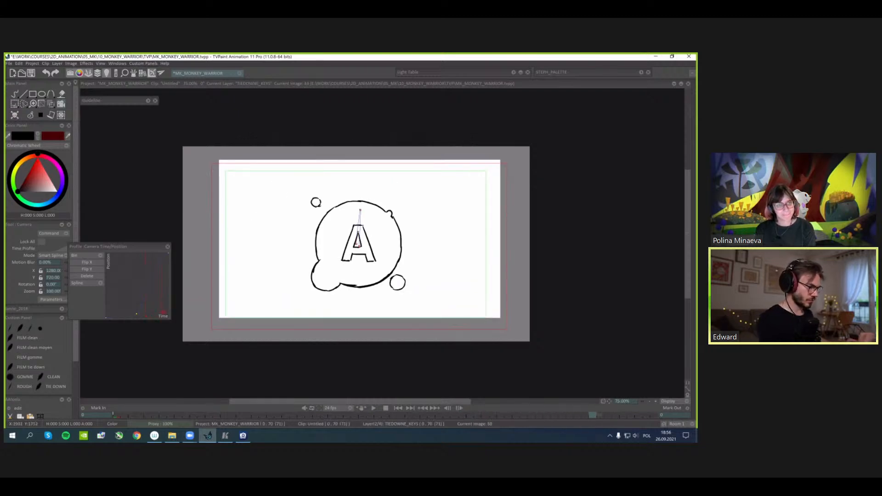
pyautogui.moveTo(157, 271); pyautogui.dragTo(154, 256)
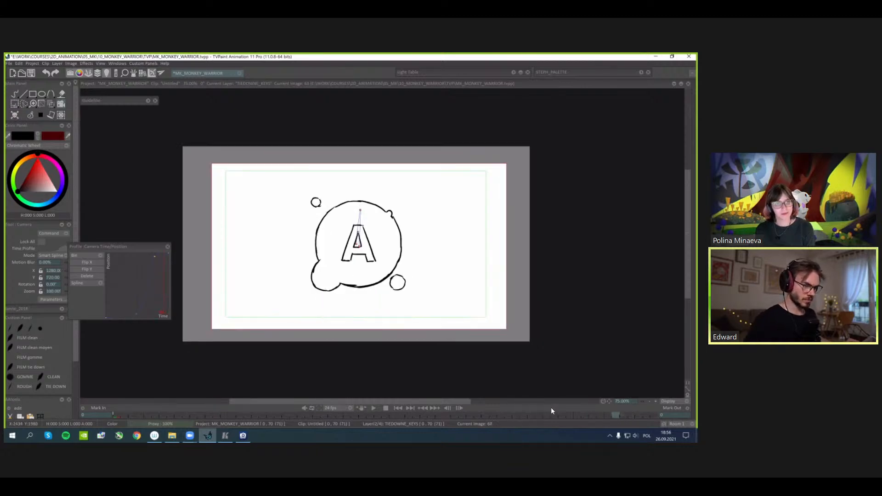
pyautogui.click(490, 416)
pyautogui.moveTo(490, 415); pyautogui.dragTo(539, 418)
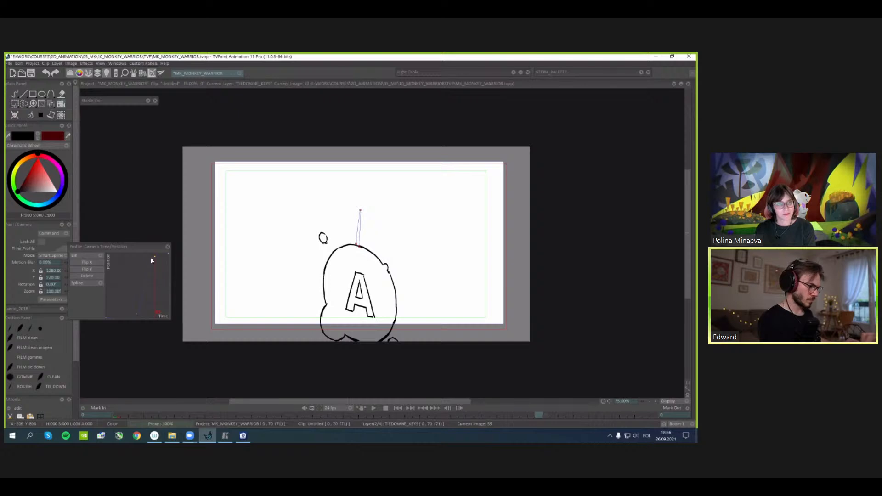
pyautogui.moveTo(153, 258); pyautogui.dragTo(147, 258)
# - Add mid-curve points to the camera's time profile around frame 38, and enlarge and reposition the profile window
pyautogui.moveTo(468, 414)
pyautogui.mouseDown()
pyautogui.moveTo(220, 397)
pyautogui.moveTo(329, 409)
pyautogui.moveTo(409, 404)
pyautogui.mouseUp()
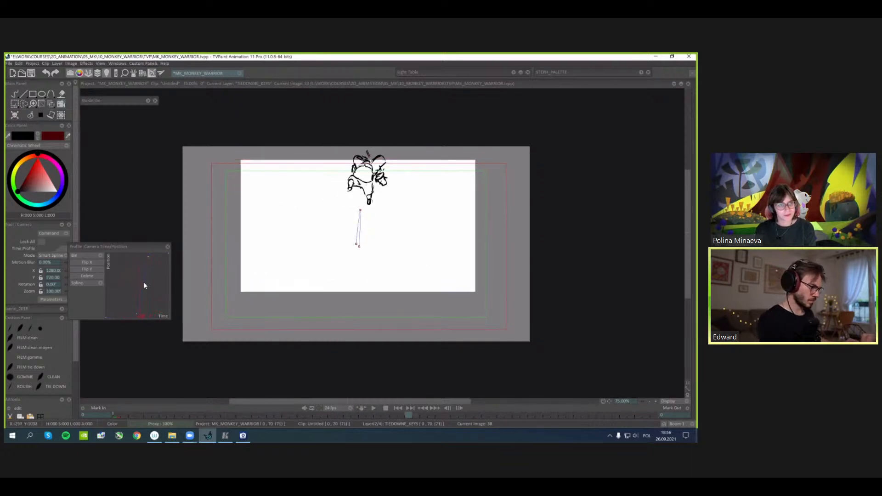
pyautogui.moveTo(142, 279); pyautogui.dragTo(144, 270)
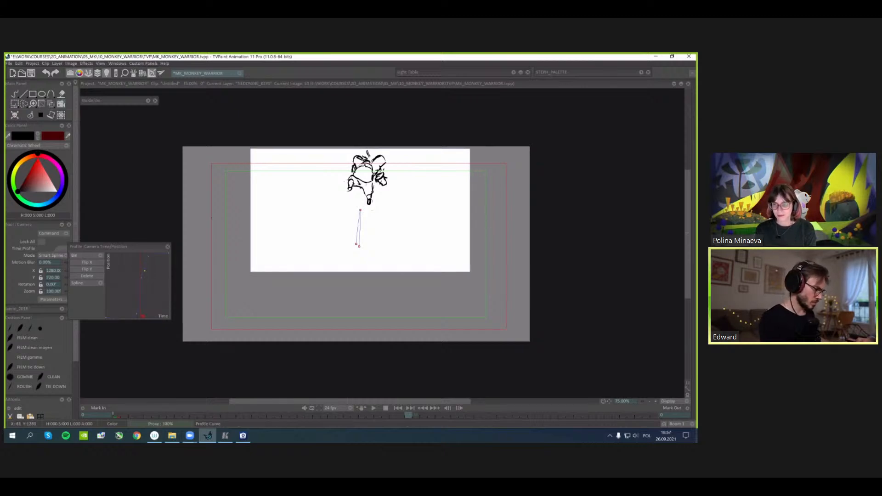
pyautogui.moveTo(171, 319); pyautogui.dragTo(212, 377)
pyautogui.moveTo(168, 251); pyautogui.dragTo(111, 185)
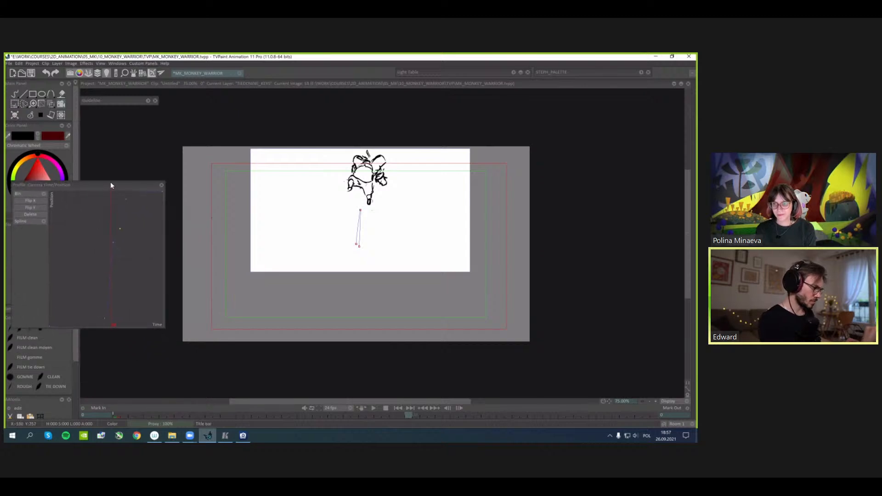
# - Reposition the mid-curve points of the camera's time profile, moving the lower one slightly earlier, and scrub through the jump frames
pyautogui.moveTo(113, 242); pyautogui.dragTo(122, 233)
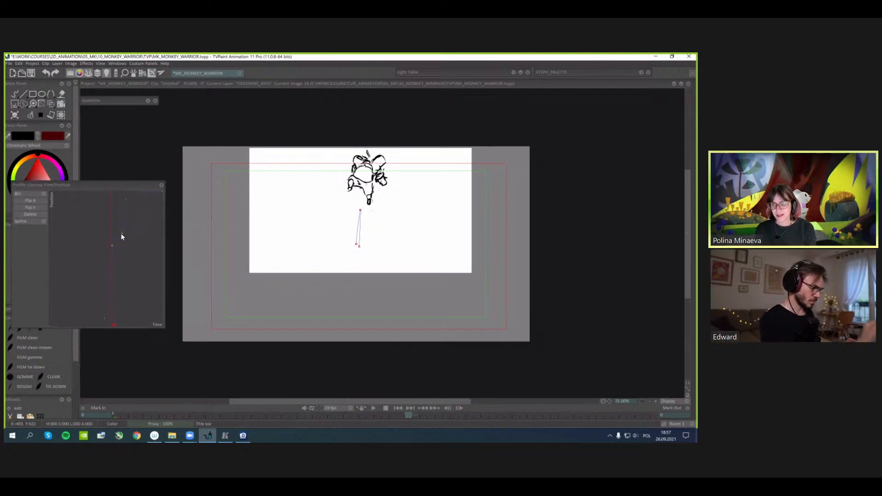
pyautogui.moveTo(396, 414)
pyautogui.mouseDown()
pyautogui.moveTo(236, 393)
pyautogui.moveTo(232, 385)
pyautogui.moveTo(418, 408)
pyautogui.moveTo(402, 405)
pyautogui.mouseUp()
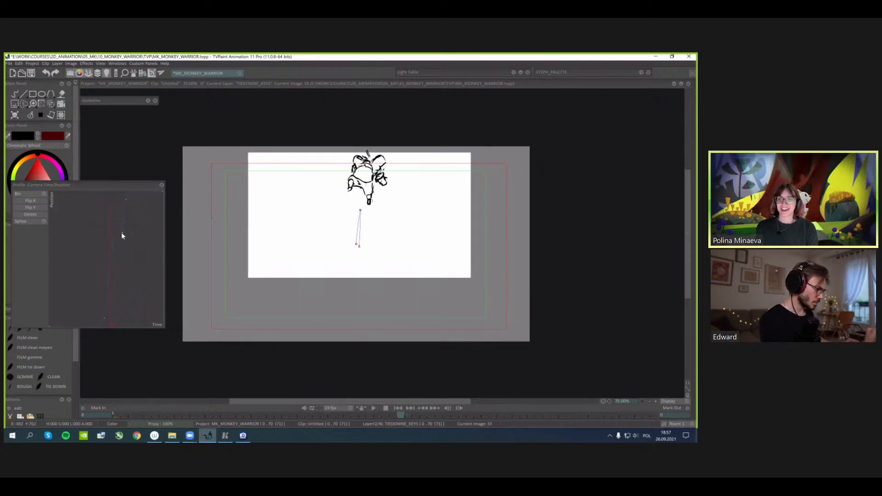
pyautogui.moveTo(122, 233); pyautogui.dragTo(110, 245)
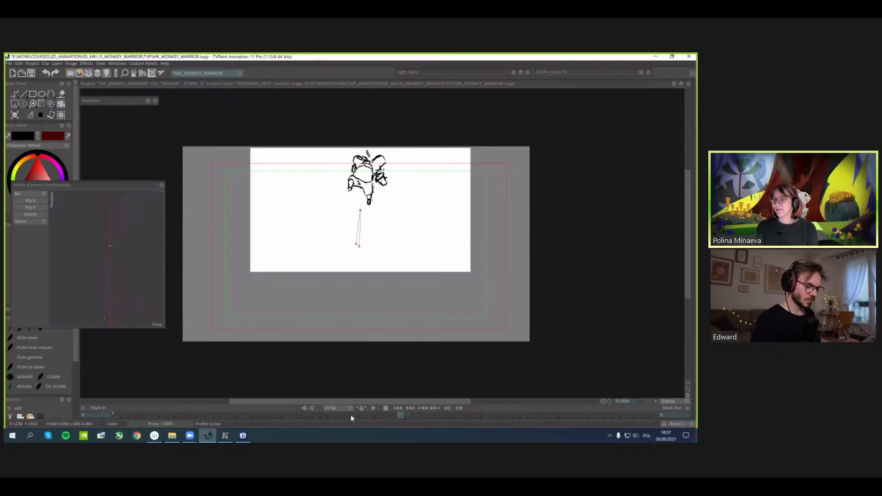
pyautogui.moveTo(352, 414)
pyautogui.mouseDown()
pyautogui.moveTo(258, 404)
pyautogui.moveTo(392, 409)
pyautogui.mouseUp()
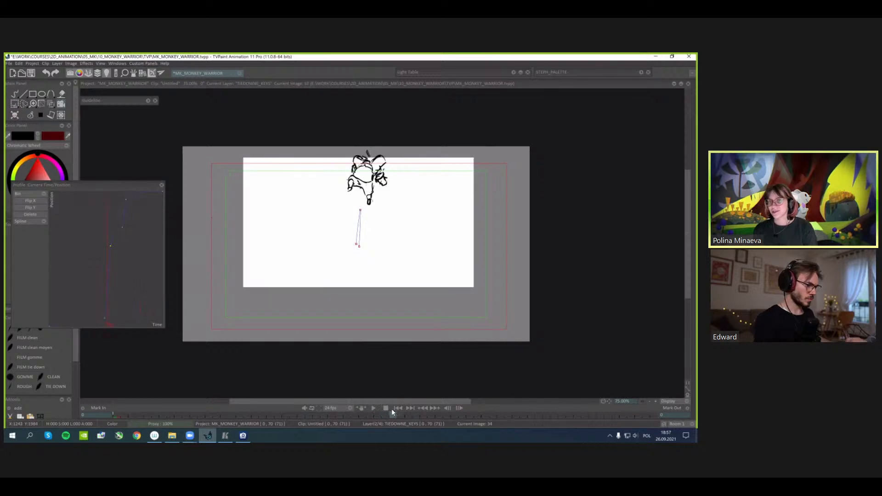
# - Nudge the lower mid-curve point of the camera's time profile slightly earlier and lower, scrubbing the jump to check the move
pyautogui.moveTo(108, 248); pyautogui.dragTo(106, 246)
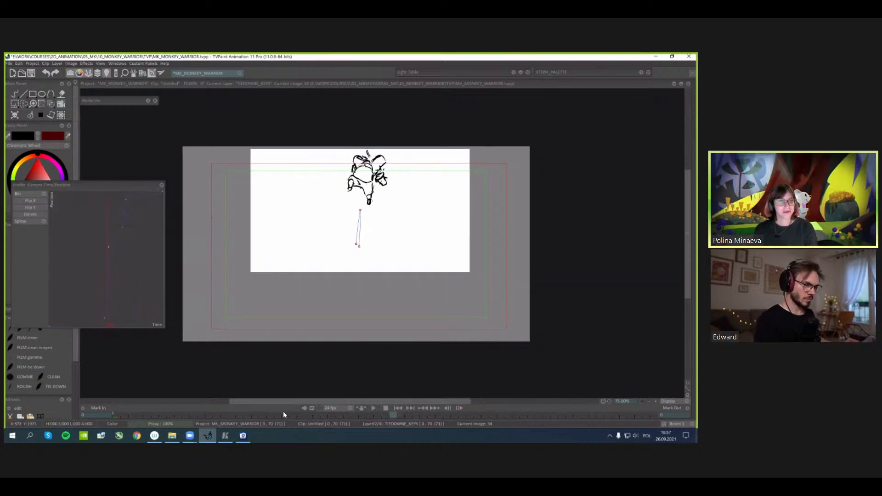
pyautogui.moveTo(283, 412)
pyautogui.mouseDown()
pyautogui.moveTo(264, 402)
pyautogui.moveTo(394, 412)
pyautogui.mouseUp()
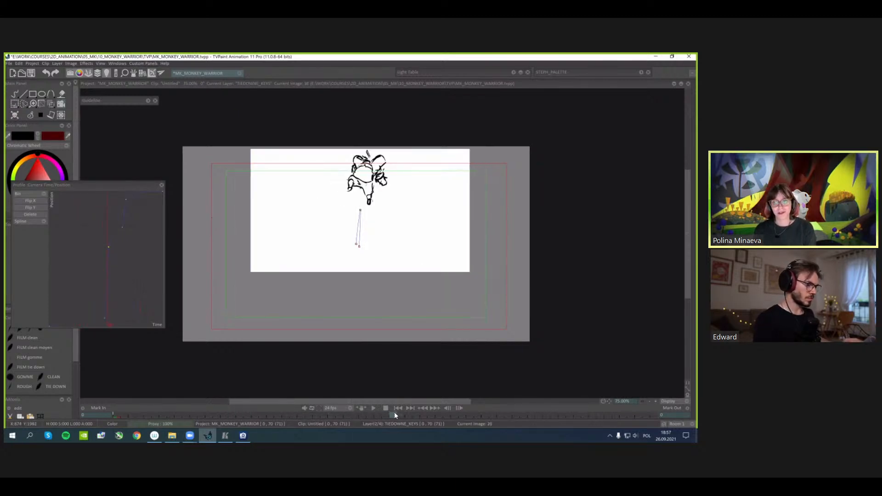
pyautogui.moveTo(106, 248); pyautogui.dragTo(107, 249)
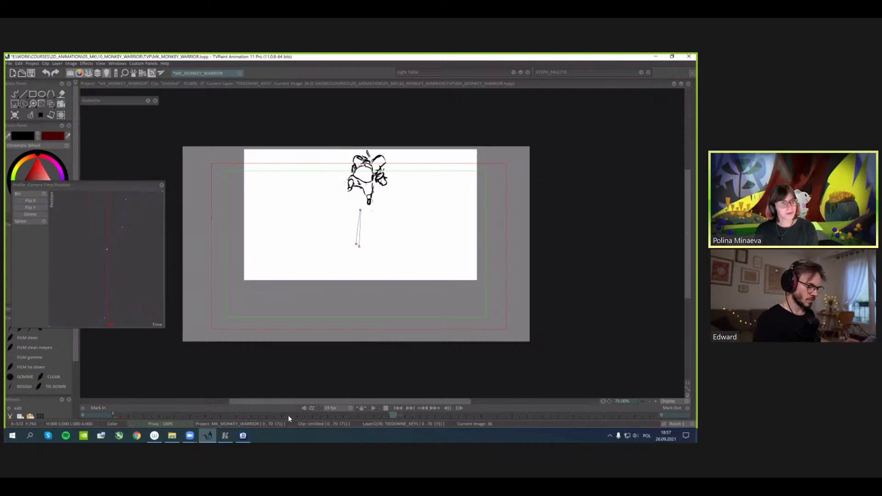
pyautogui.click(240, 404)
pyautogui.moveTo(240, 405); pyautogui.dragTo(385, 415)
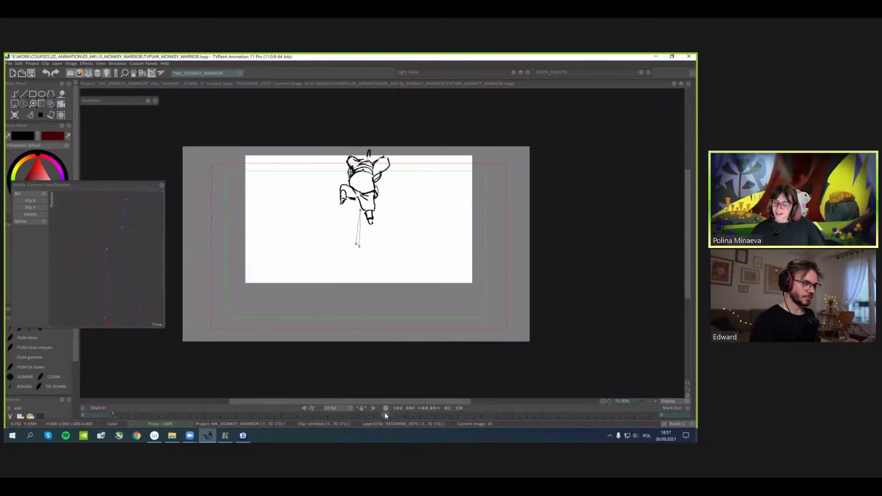
# - Shift the low hold point of the camera's time profile slightly earlier, scrub the take-off frames, and save the project
pyautogui.moveTo(106, 250); pyautogui.dragTo(97, 318)
pyautogui.moveTo(339, 417)
pyautogui.mouseDown()
pyautogui.moveTo(254, 407)
pyautogui.moveTo(392, 415)
pyautogui.mouseUp()
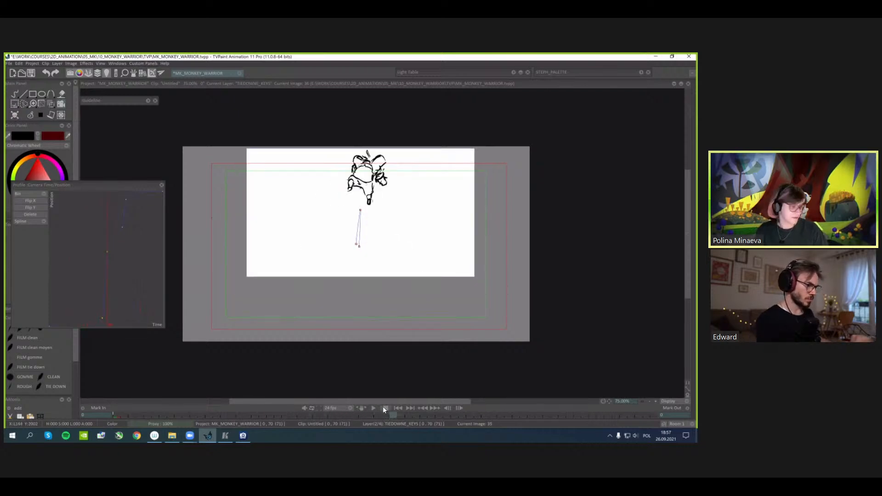
pyautogui.rightClick(97, 317)
pyautogui.click(108, 320)
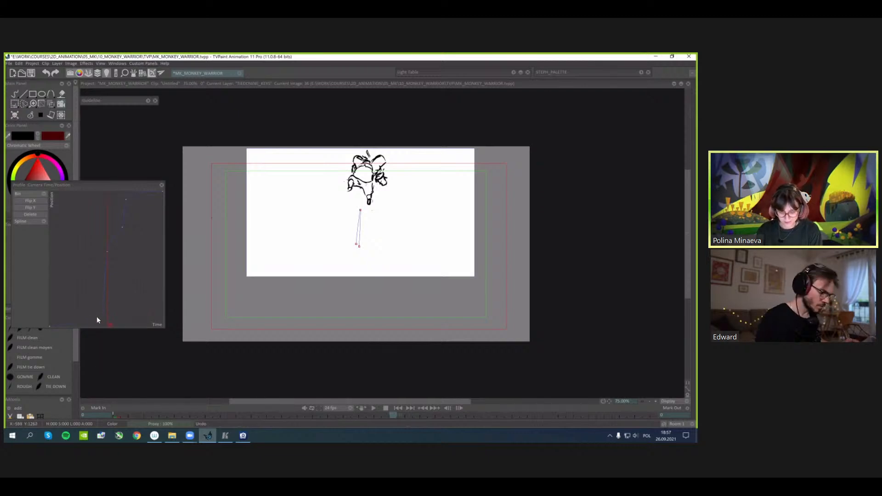
pyautogui.click(307, 416)
pyautogui.moveTo(315, 392)
pyautogui.mouseDown()
pyautogui.moveTo(360, 405)
pyautogui.moveTo(400, 394)
pyautogui.mouseUp()
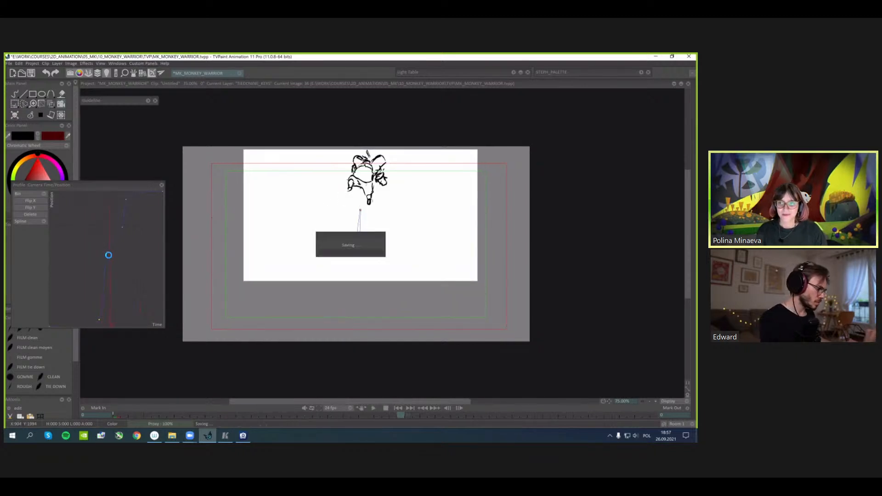
# - Lower both mid-curve points of the camera's time profile slightly, with the lower one a little later, and scrub the take-off
pyautogui.moveTo(107, 252); pyautogui.dragTo(105, 252)
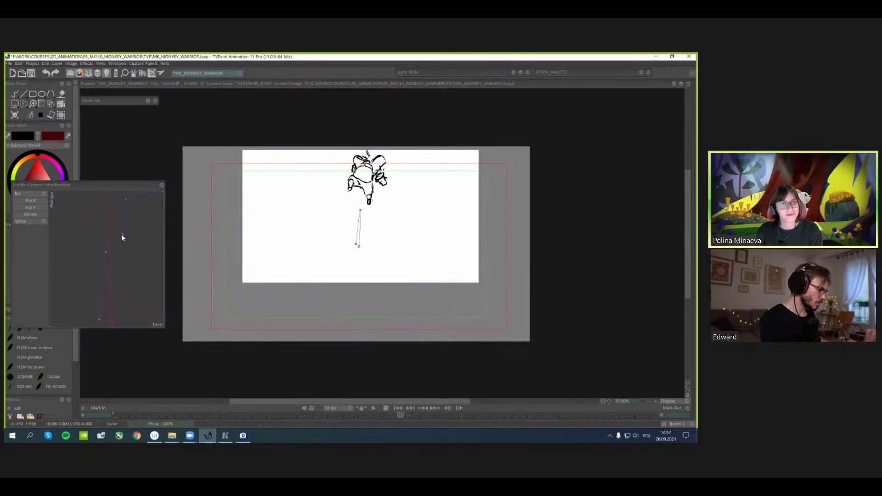
pyautogui.click(320, 416)
pyautogui.moveTo(320, 416); pyautogui.dragTo(397, 410)
pyautogui.moveTo(105, 252); pyautogui.dragTo(123, 240)
pyautogui.moveTo(286, 415)
pyautogui.mouseDown()
pyautogui.moveTo(266, 415)
pyautogui.moveTo(401, 406)
pyautogui.mouseUp()
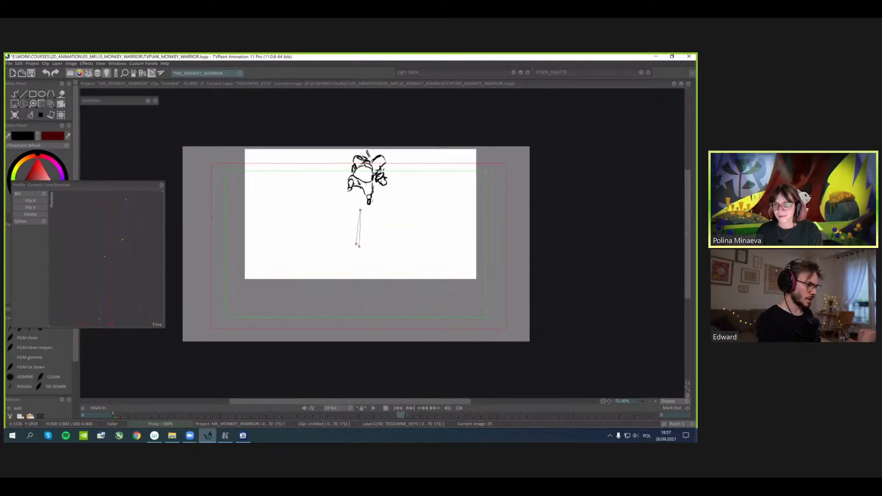
pyautogui.moveTo(310, 410); pyautogui.dragTo(395, 409)
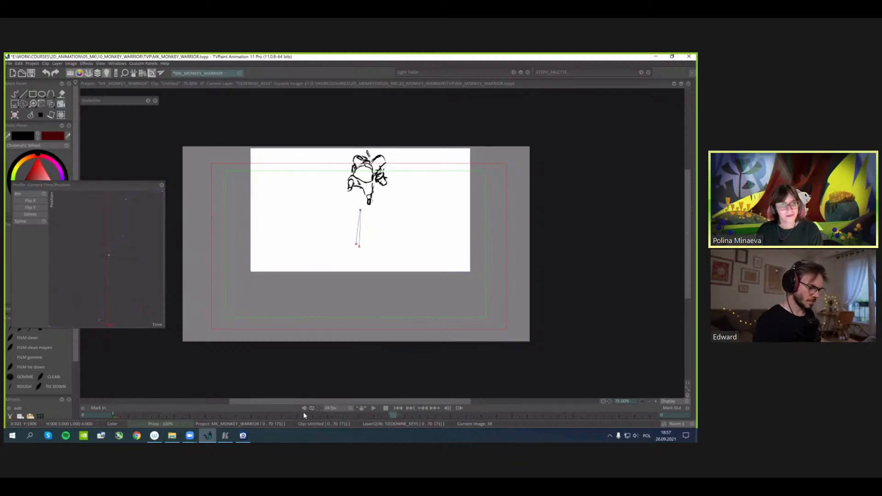
# - Go to frame 48, shift the two upper points of the camera's time profile slightly later, and scrub the jump again
pyautogui.click(268, 410)
pyautogui.moveTo(268, 409); pyautogui.dragTo(478, 412)
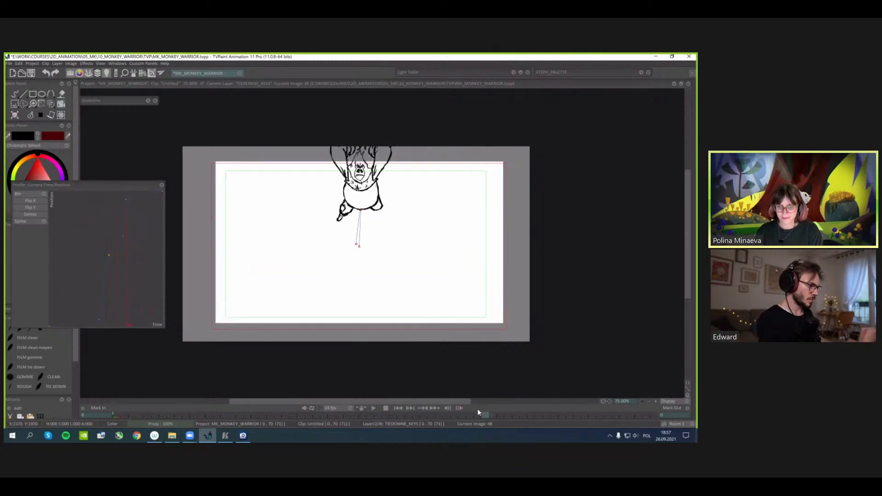
pyautogui.click(124, 236)
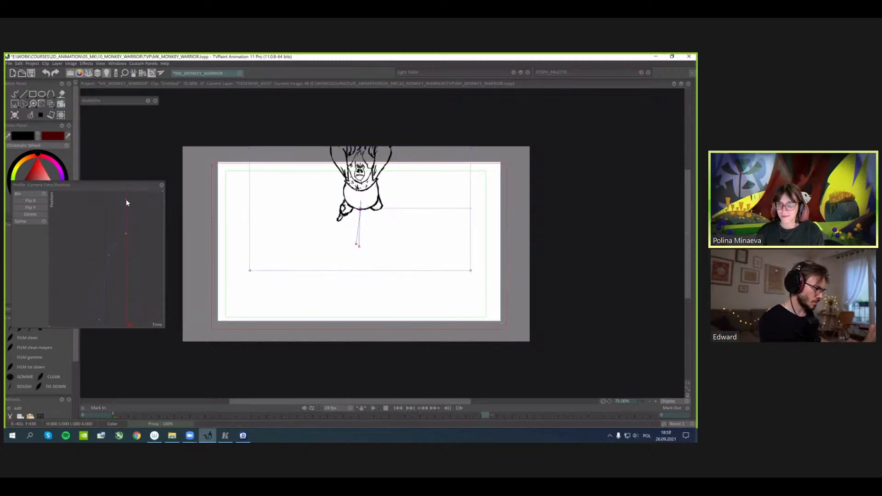
pyautogui.click(263, 415)
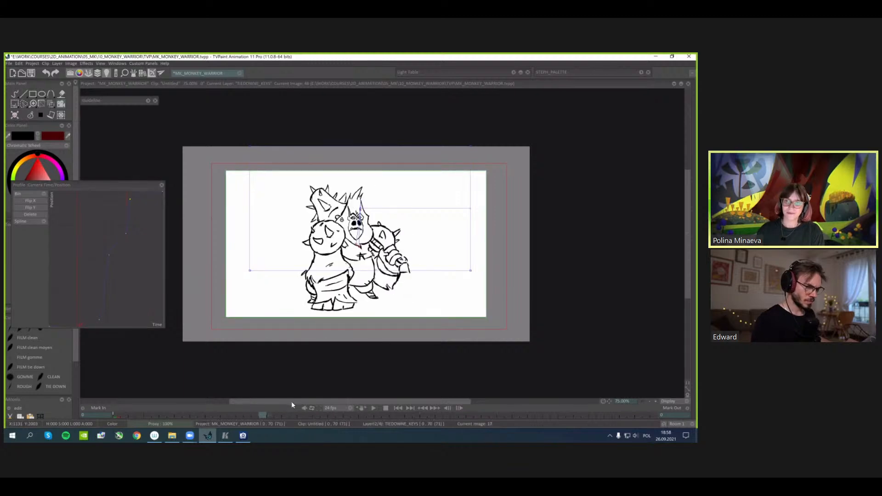
pyautogui.moveTo(292, 402); pyautogui.dragTo(398, 402)
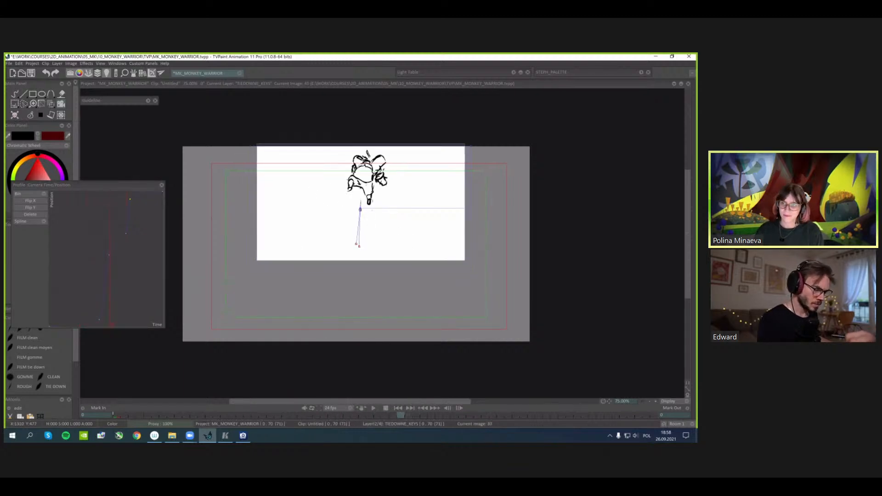
# - Nudge the third camera position slightly to the left on the canvas and play back the animation
pyautogui.moveTo(360, 209); pyautogui.dragTo(360, 209)
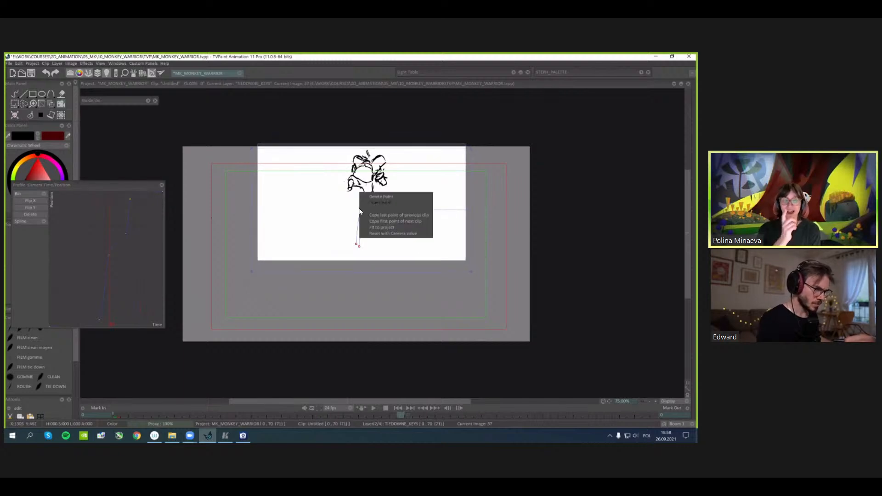
pyautogui.rightClick(361, 209)
pyautogui.click(381, 196)
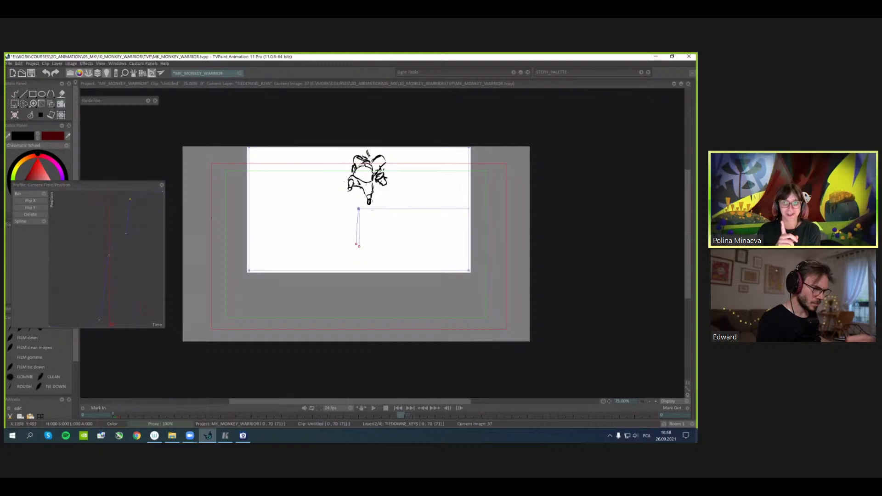
pyautogui.press('space')
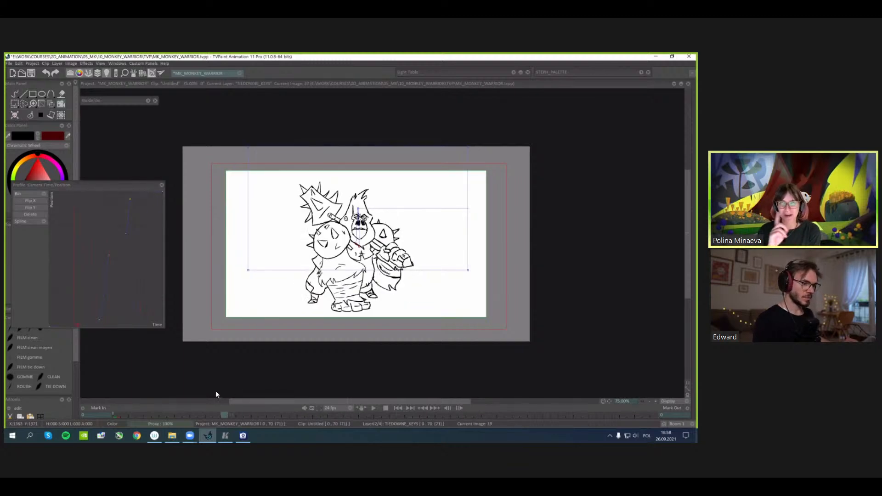
pyautogui.click(386, 408)
# - At frame 47, fine-tune the two upper time-profile points a little later and scrub through to the end of the jump
pyautogui.moveTo(391, 405)
pyautogui.mouseDown()
pyautogui.moveTo(420, 398)
pyautogui.moveTo(490, 405)
pyautogui.moveTo(477, 402)
pyautogui.mouseUp()
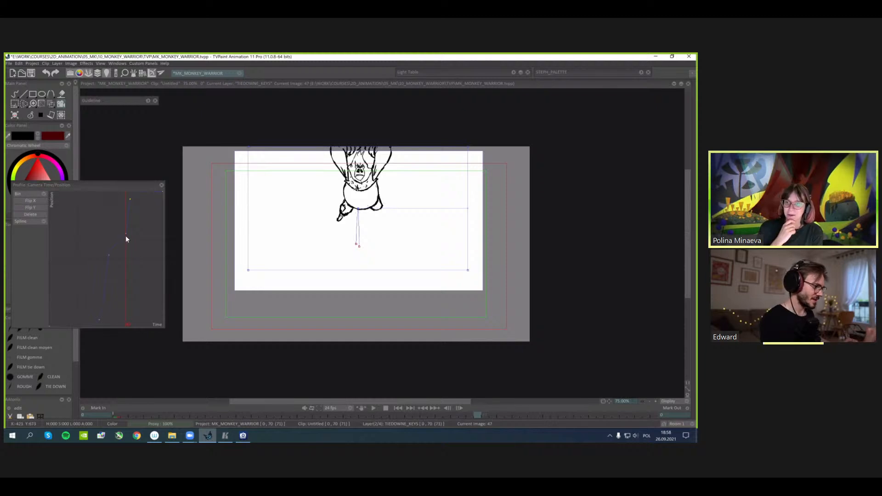
pyautogui.moveTo(126, 234); pyautogui.dragTo(128, 234)
pyautogui.moveTo(131, 199); pyautogui.dragTo(132, 200)
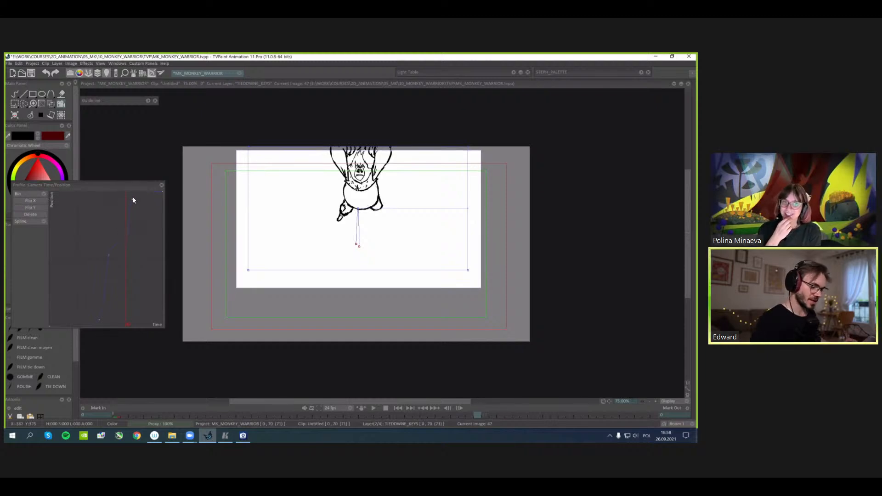
pyautogui.moveTo(375, 415)
pyautogui.mouseDown()
pyautogui.moveTo(364, 408)
pyautogui.moveTo(511, 418)
pyautogui.moveTo(570, 407)
pyautogui.moveTo(570, 415)
pyautogui.mouseUp()
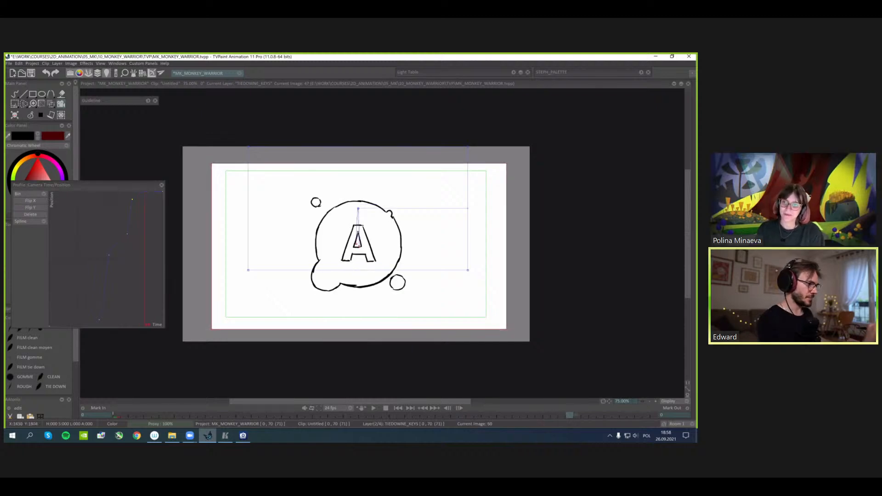
# - Close the camera's time profile and save the project after playing back the animation
pyautogui.click(161, 185)
pyautogui.press('Return')
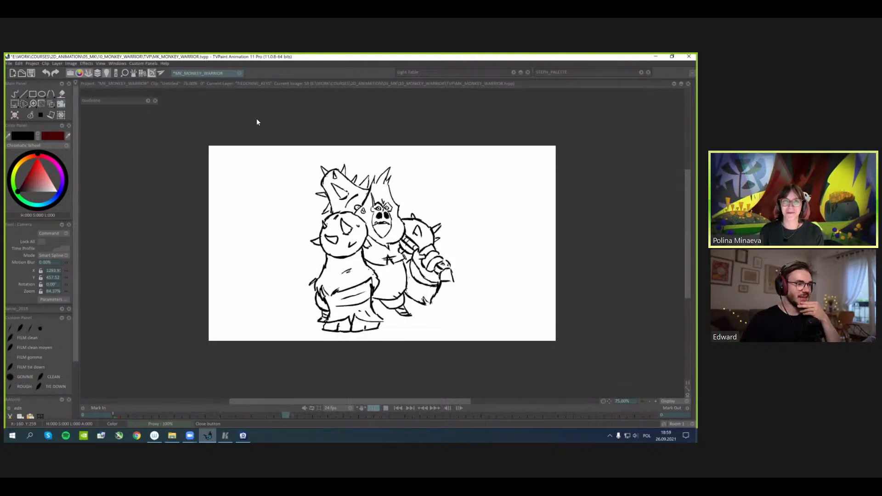
pyautogui.press('Return')
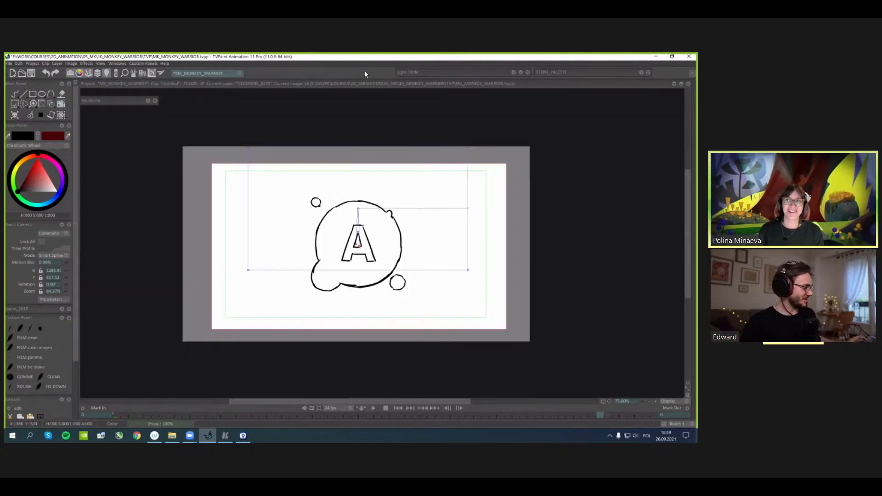
pyautogui.hotkey('ctrl', 's')
# - Play the animation repeatedly to review the camera move, and switch from the Camera tool to the selection tool
pyautogui.press('Return')
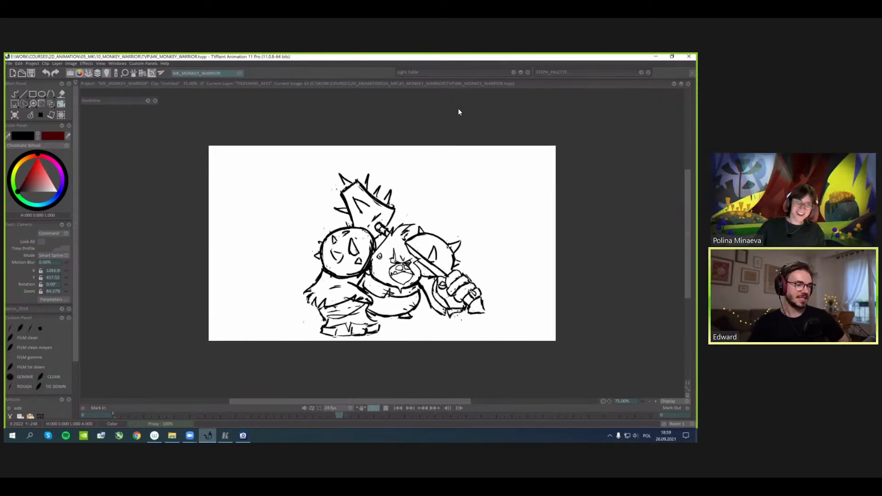
pyautogui.press('space')
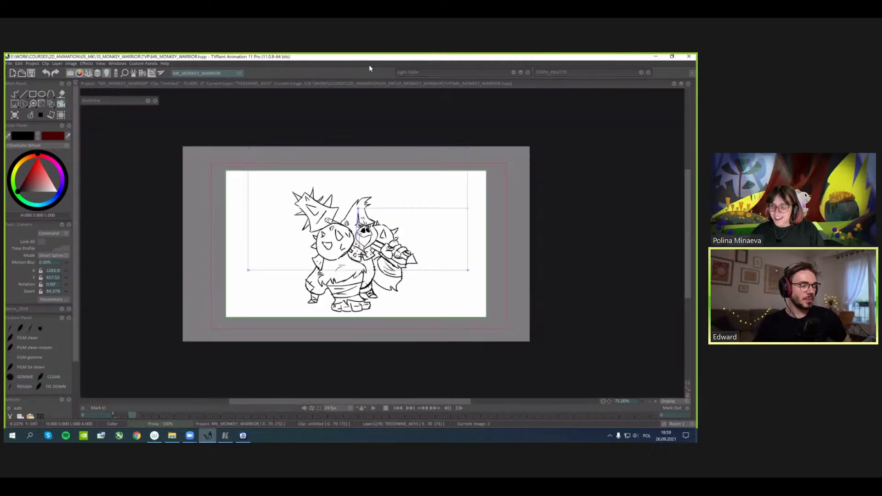
pyautogui.press('space')
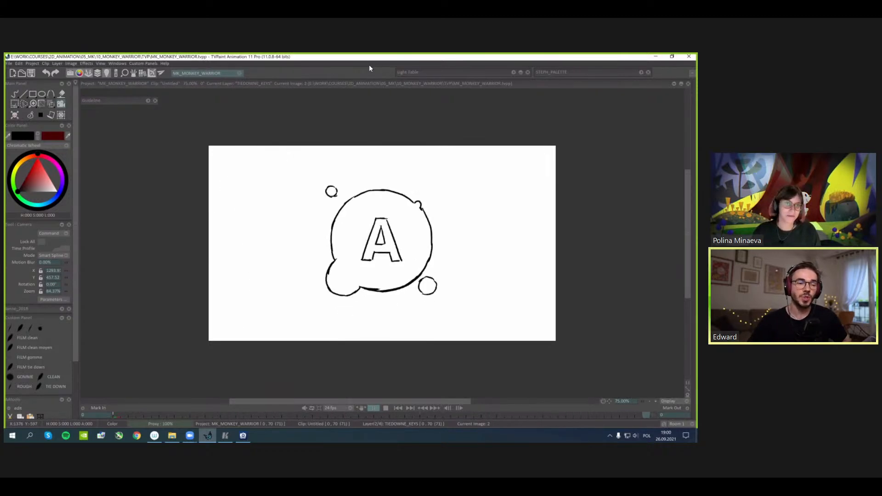
pyautogui.press('Return')
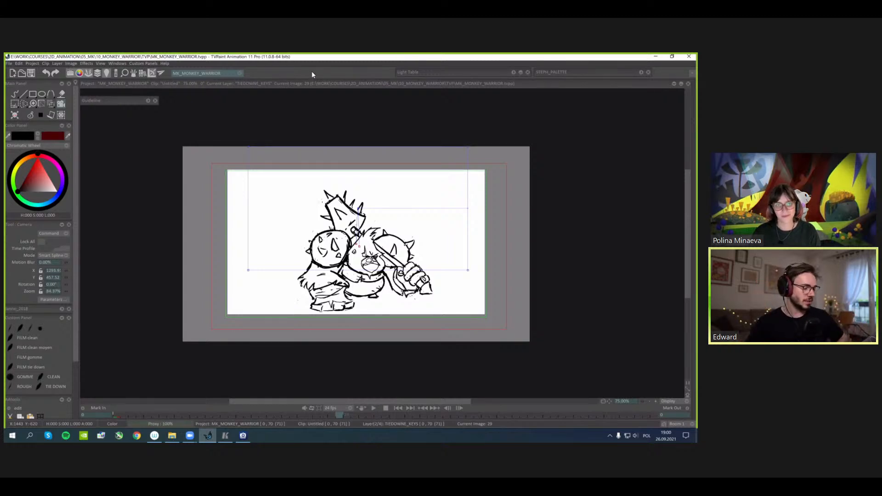
pyautogui.press('s')
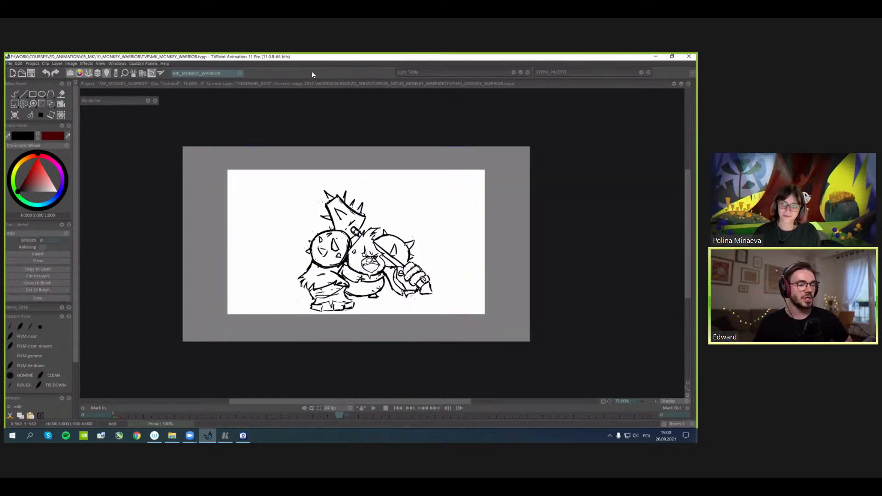